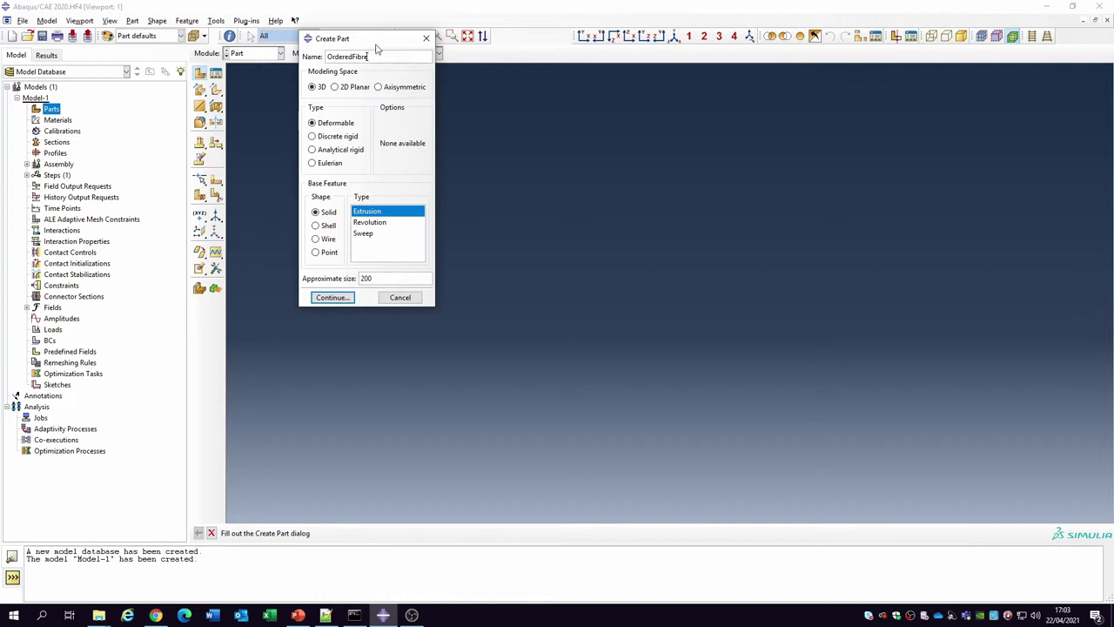
Create a 2D planar deformable shell part named OrderedFibre
{"action": "left_click_drag", "start_coordinate": [379, 38], "coordinate": [474, 141]}
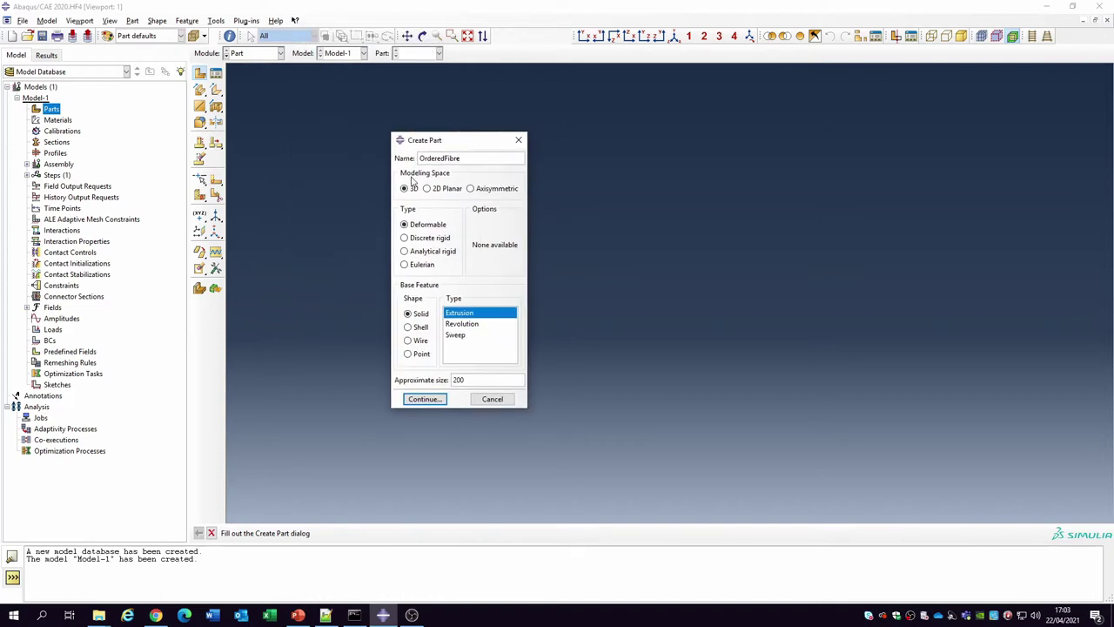
{"action": "left_click", "coordinate": [435, 188]}
{"action": "left_click", "coordinate": [417, 300]}
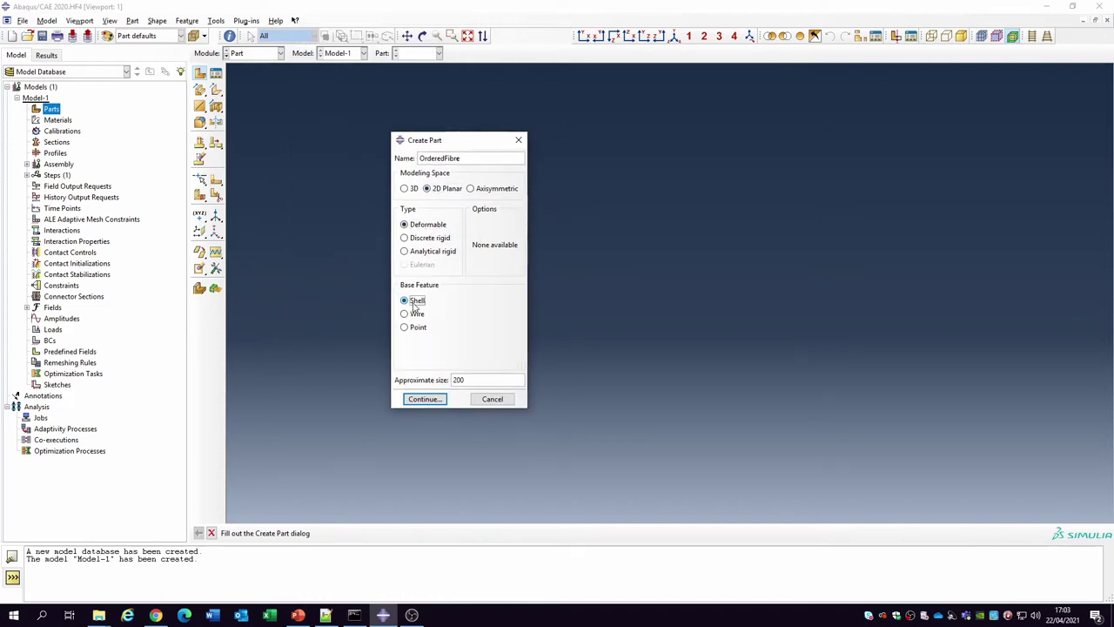
{"action": "left_click_drag", "start_coordinate": [456, 380], "coordinate": [451, 379]}
{"action": "left_click", "coordinate": [426, 400]}
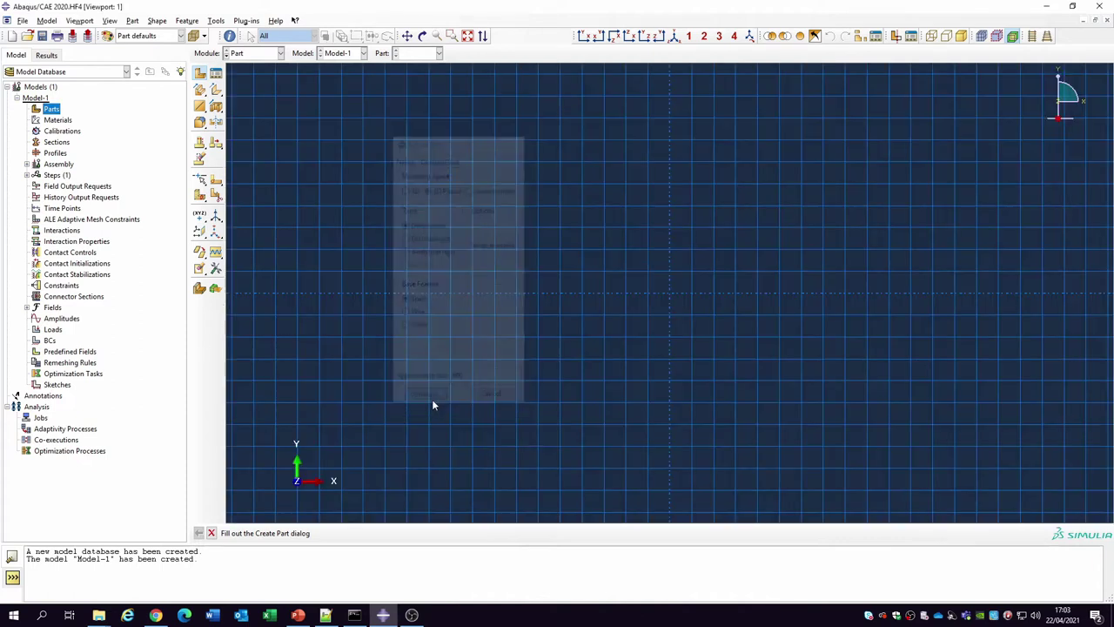
Sketch a rectangle from corner 0,0 to 150,150 and fit it in the view
{"action": "left_click", "coordinate": [216, 91]}
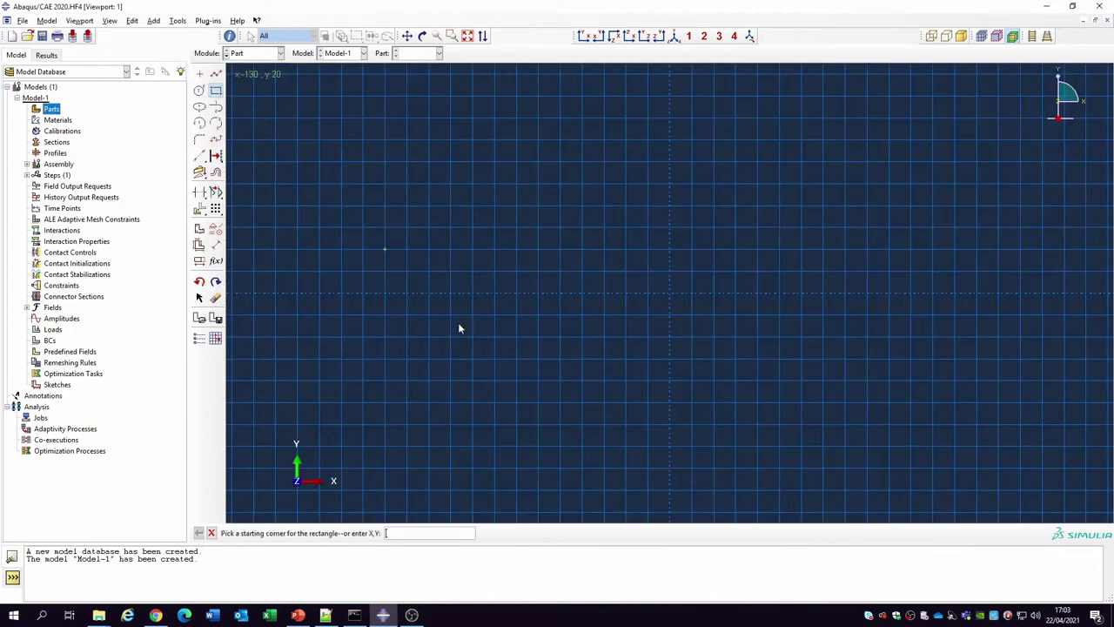
{"action": "left_click", "coordinate": [506, 370]}
{"action": "type", "text": "150,15"}
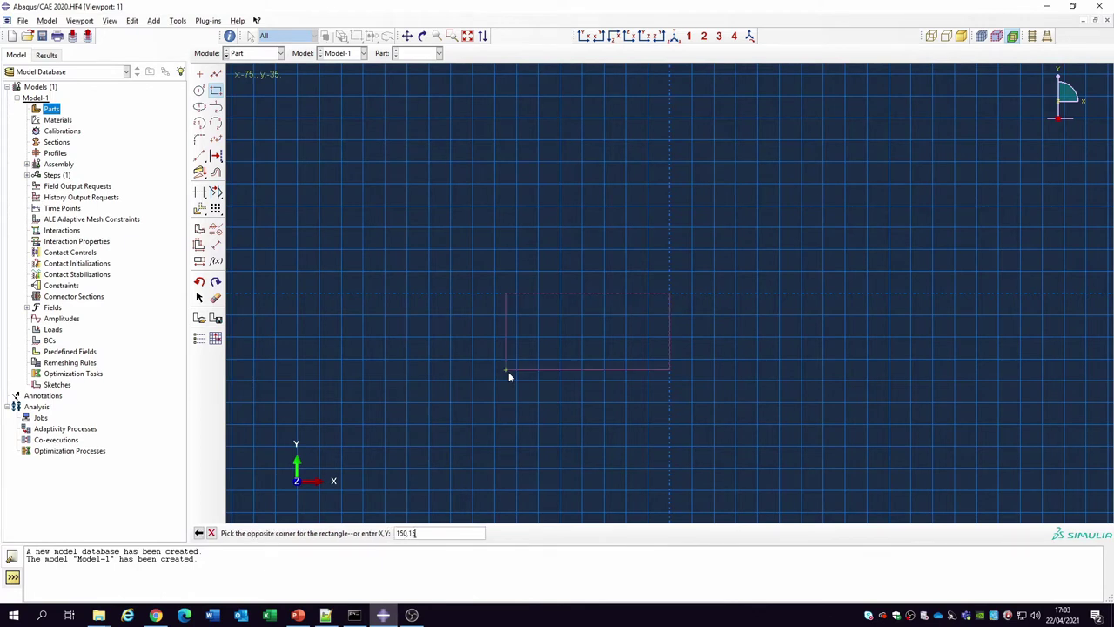
{"action": "type", "text": "0"}
{"action": "key", "text": "Return"}
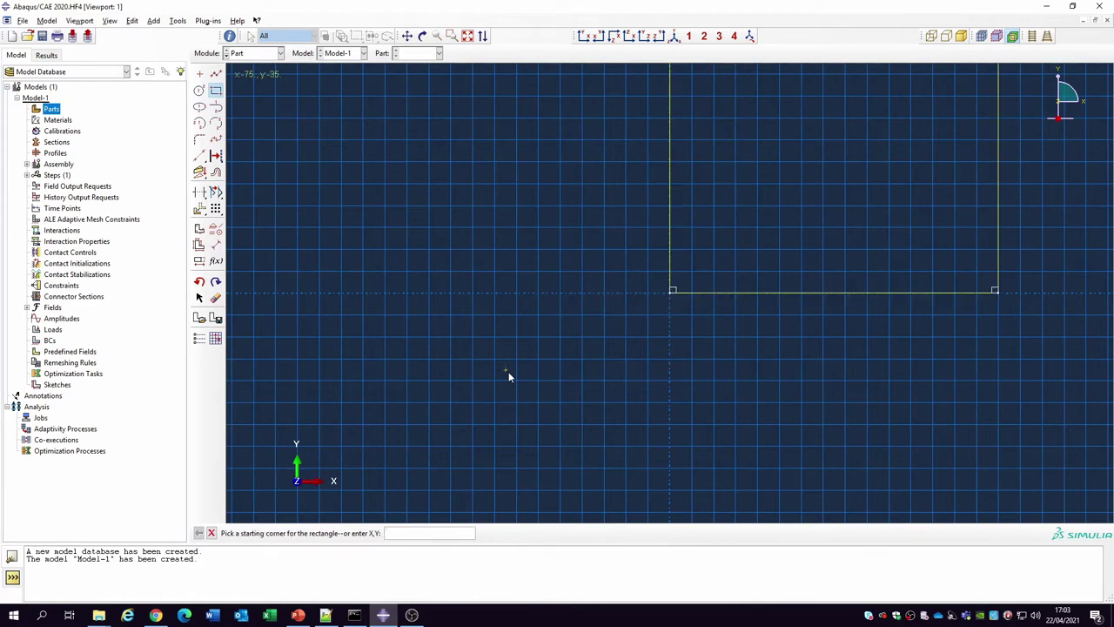
{"action": "left_click", "coordinate": [468, 36]}
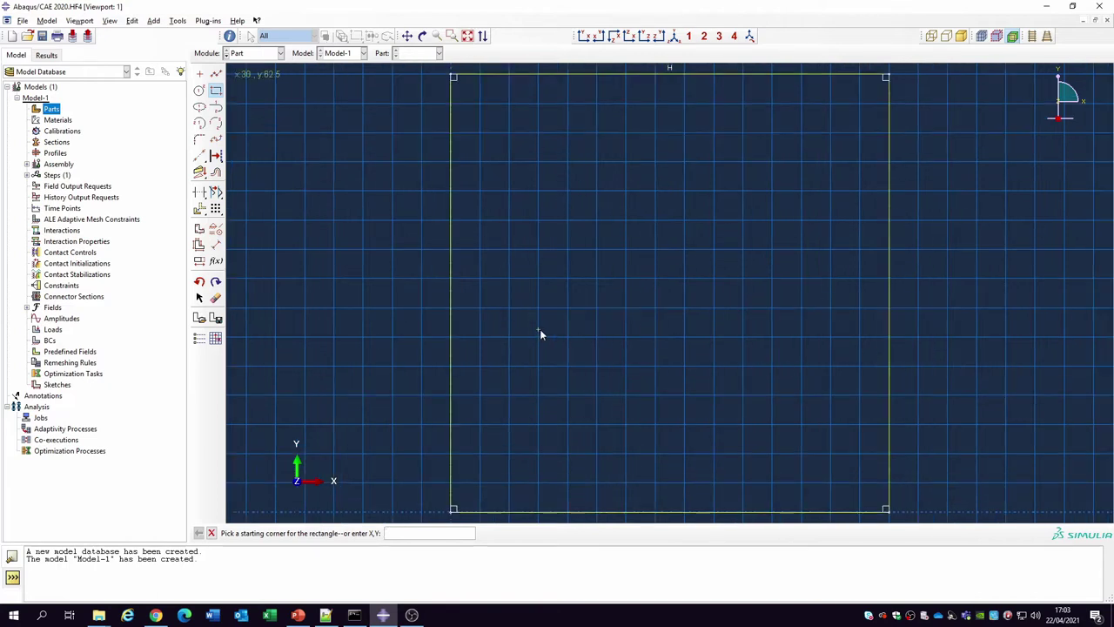
{"action": "scroll", "coordinate": [542, 327], "scroll_direction": "down", "scroll_amount": 1}
{"action": "right_click", "coordinate": [559, 301]}
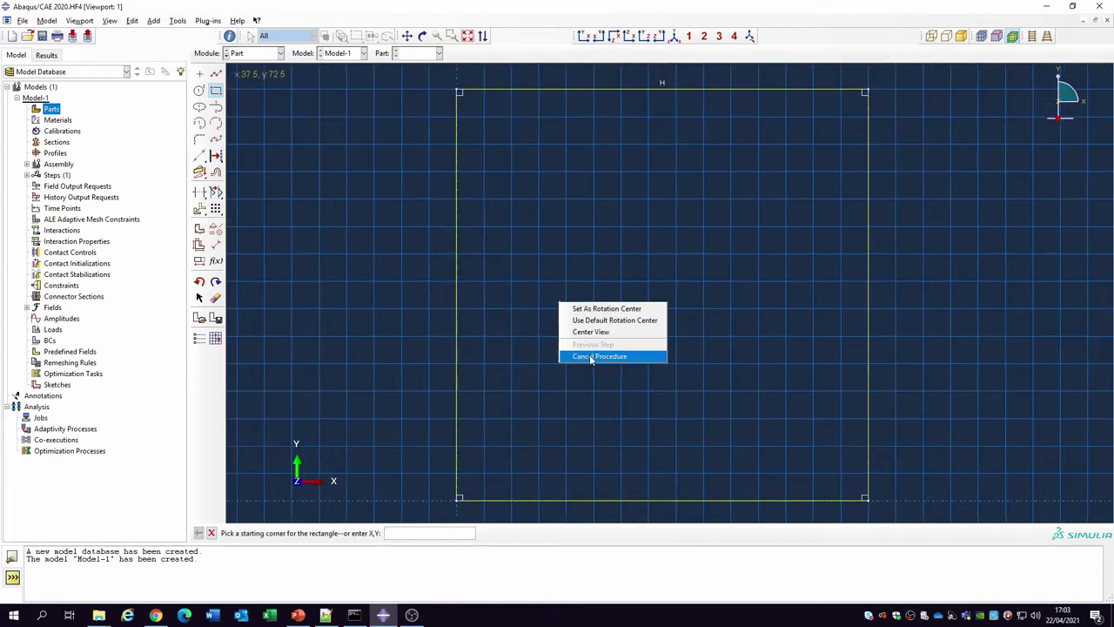
{"action": "left_click", "coordinate": [592, 356]}
Draw a radius-10 circle centred at 0,0 with its perimeter at 10,0
{"action": "left_click", "coordinate": [200, 92]}
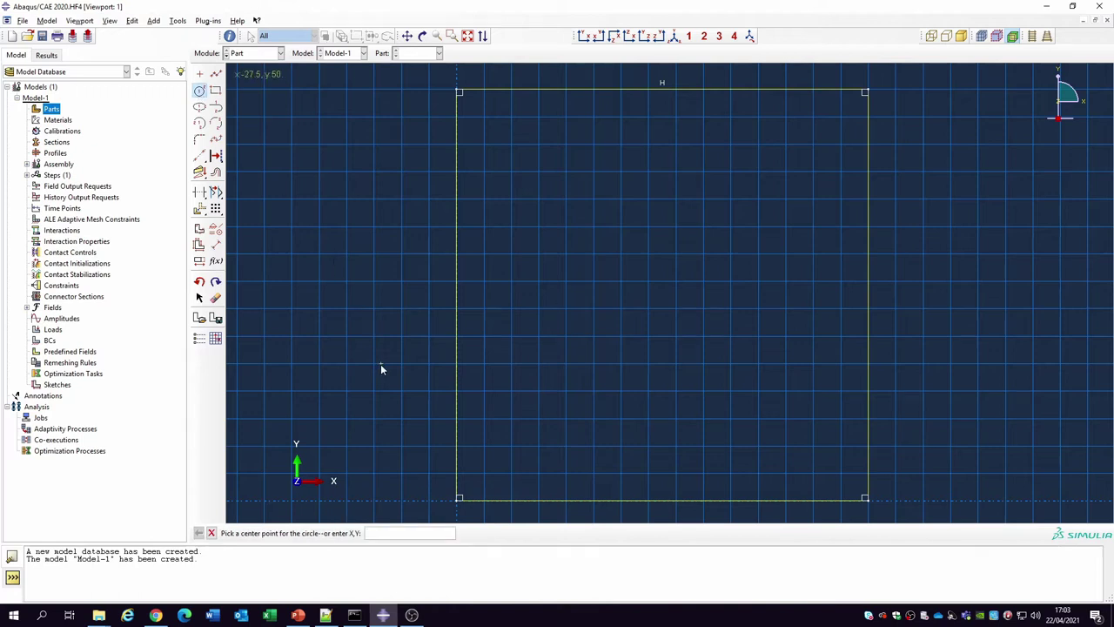
{"action": "type", "text": "0,0"}
{"action": "key", "text": "Return"}
{"action": "type", "text": "10,"}
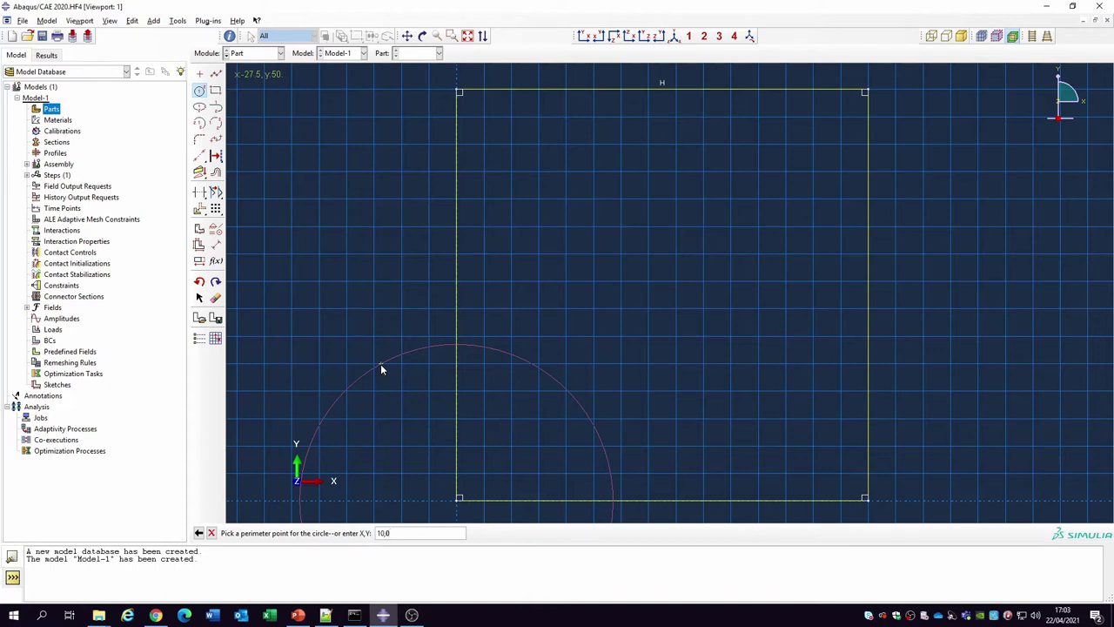
{"action": "type", "text": "0"}
{"action": "key", "text": "Return"}
{"action": "scroll", "coordinate": [441, 415], "scroll_direction": "down", "scroll_amount": 1}
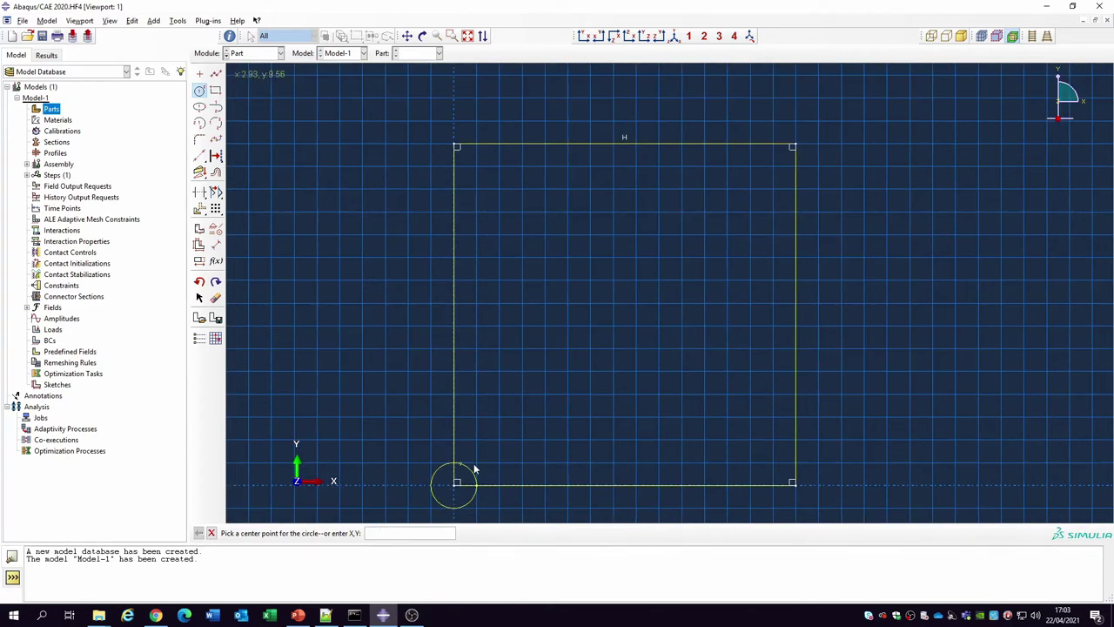
Linear-pattern the circle into a 6 × 6 grid spaced 30 in both directions
{"action": "left_click", "coordinate": [215, 209]}
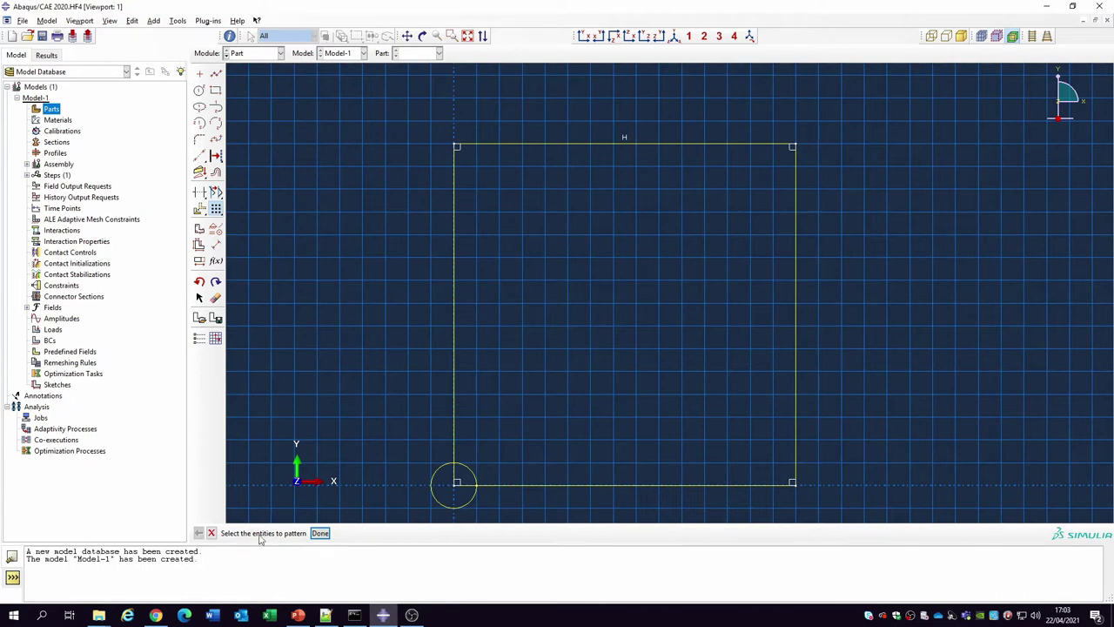
{"action": "left_click_drag", "start_coordinate": [416, 474], "coordinate": [451, 515]}
{"action": "left_click_drag", "start_coordinate": [417, 477], "coordinate": [445, 509]}
{"action": "left_click", "coordinate": [320, 533]}
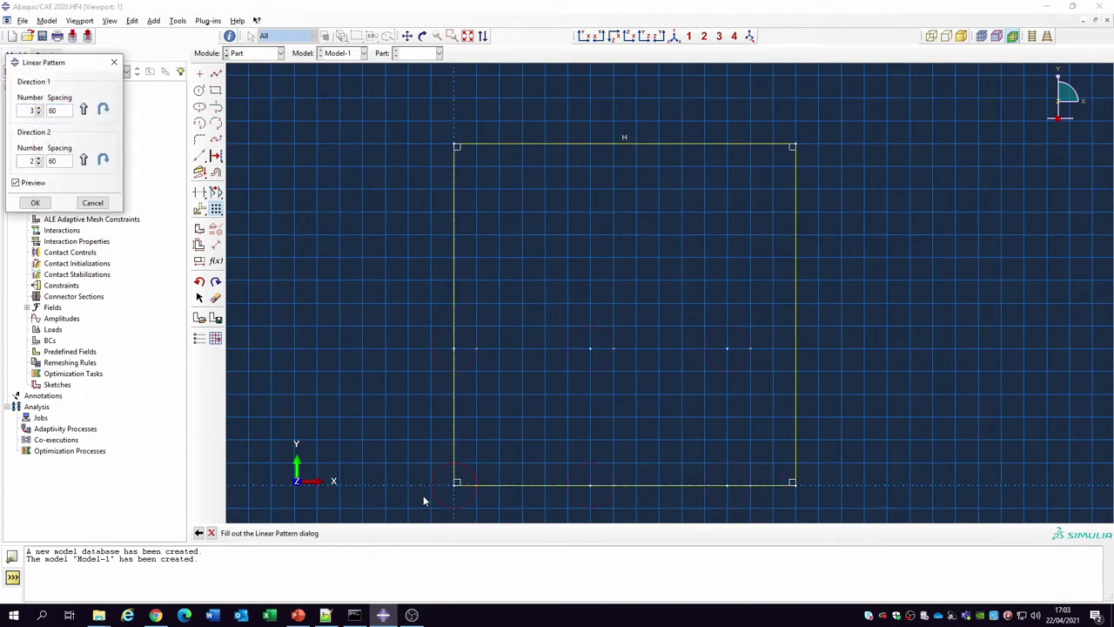
{"action": "double_click", "coordinate": [51, 109]}
{"action": "type", "text": "3030"}
{"action": "left_click", "coordinate": [35, 202]}
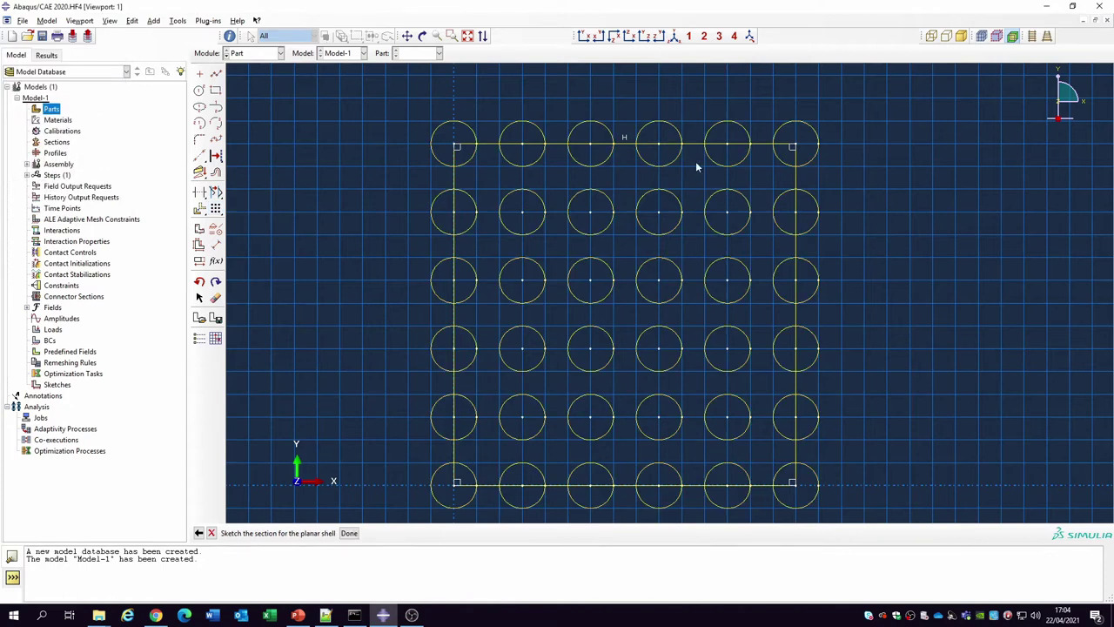
Delete the square's four edges and finish the sketch, leaving 36 fibre circles
{"action": "left_click", "coordinate": [216, 298]}
{"action": "left_click", "coordinate": [454, 182]}
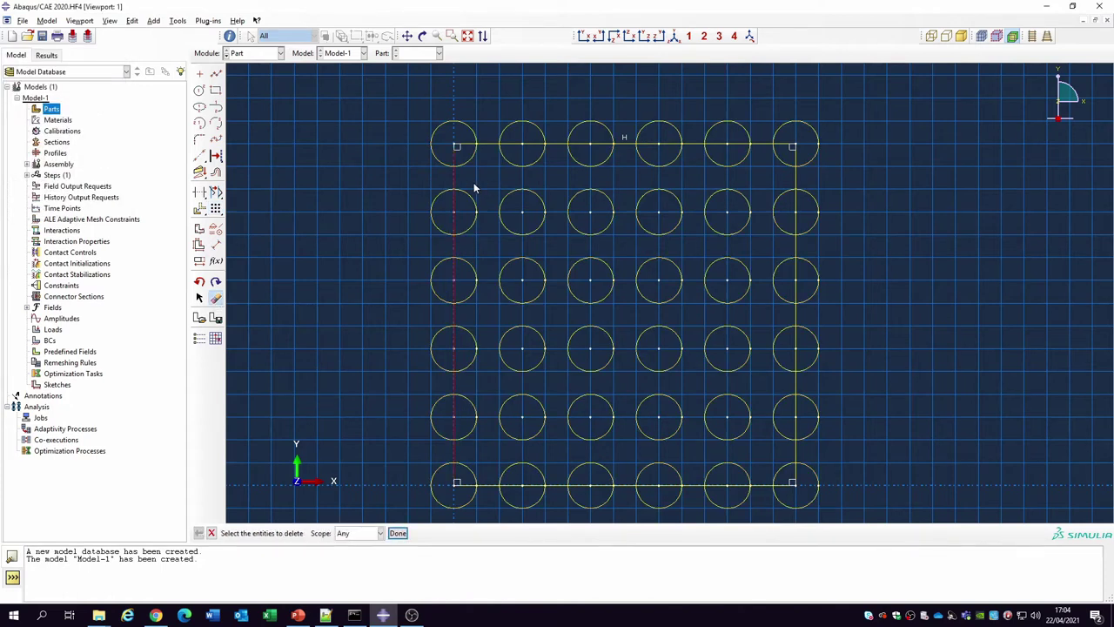
{"action": "left_click", "coordinate": [488, 143]}
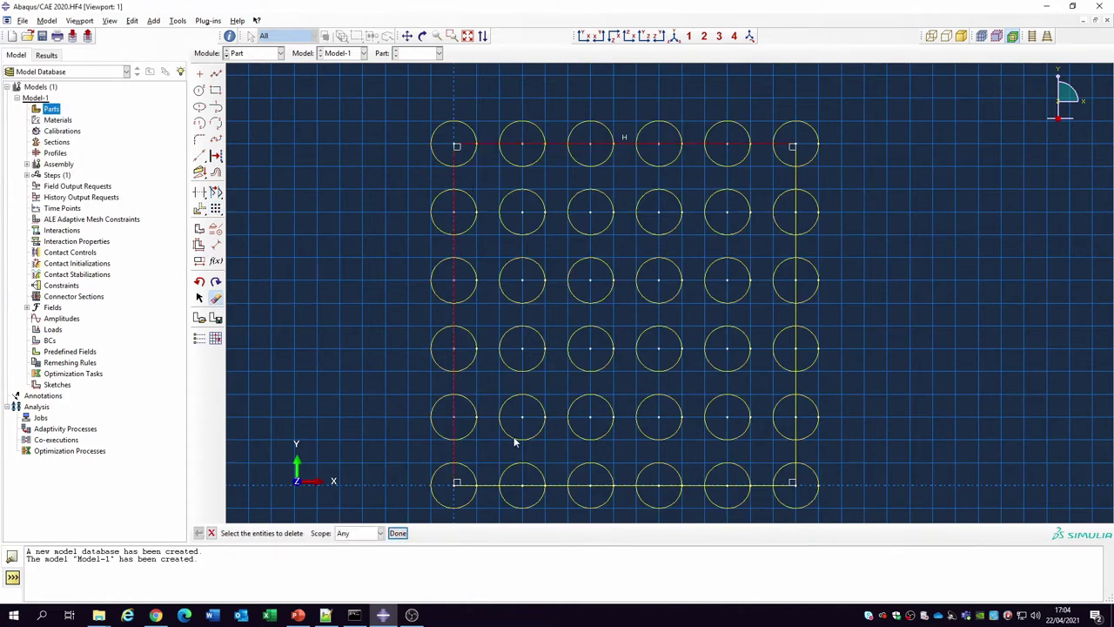
{"action": "left_click", "coordinate": [489, 498]}
{"action": "left_click", "coordinate": [802, 451]}
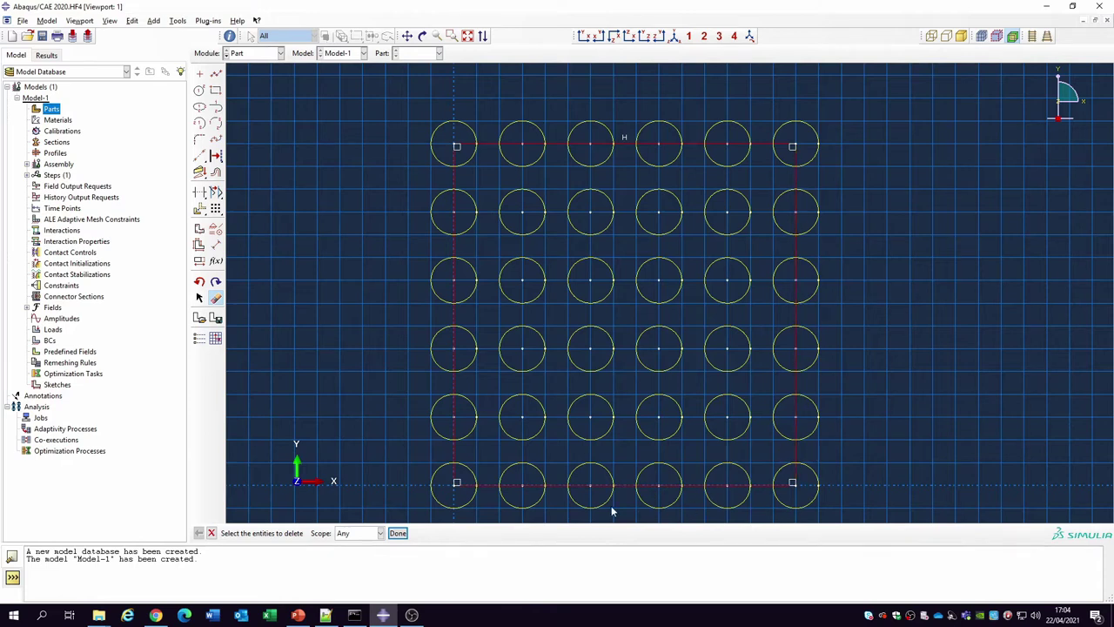
{"action": "left_click", "coordinate": [398, 533]}
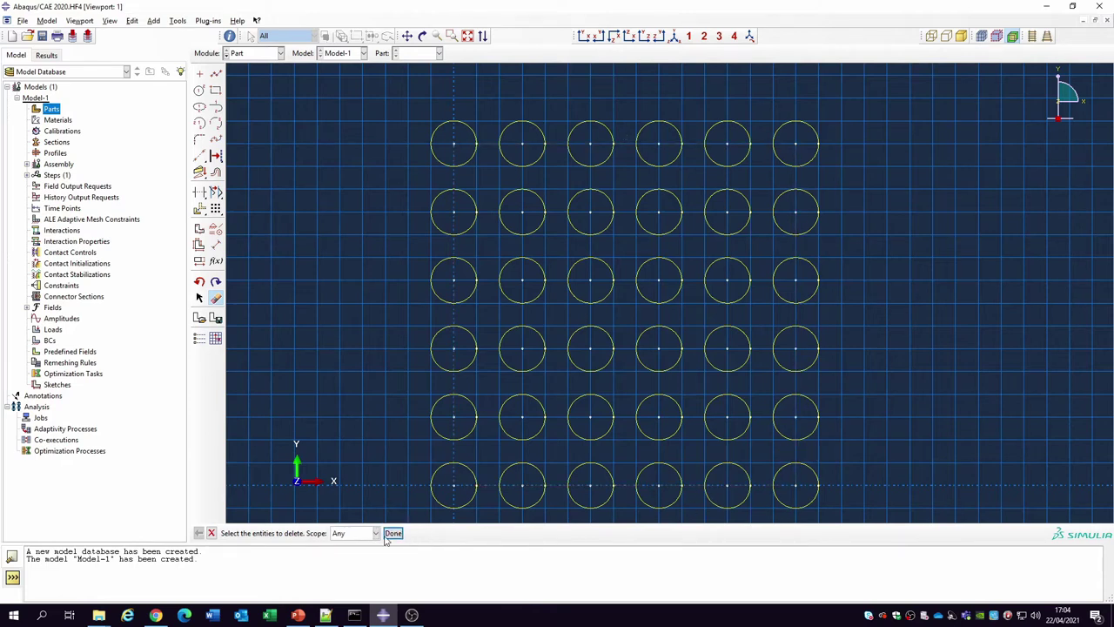
{"action": "left_click", "coordinate": [392, 533]}
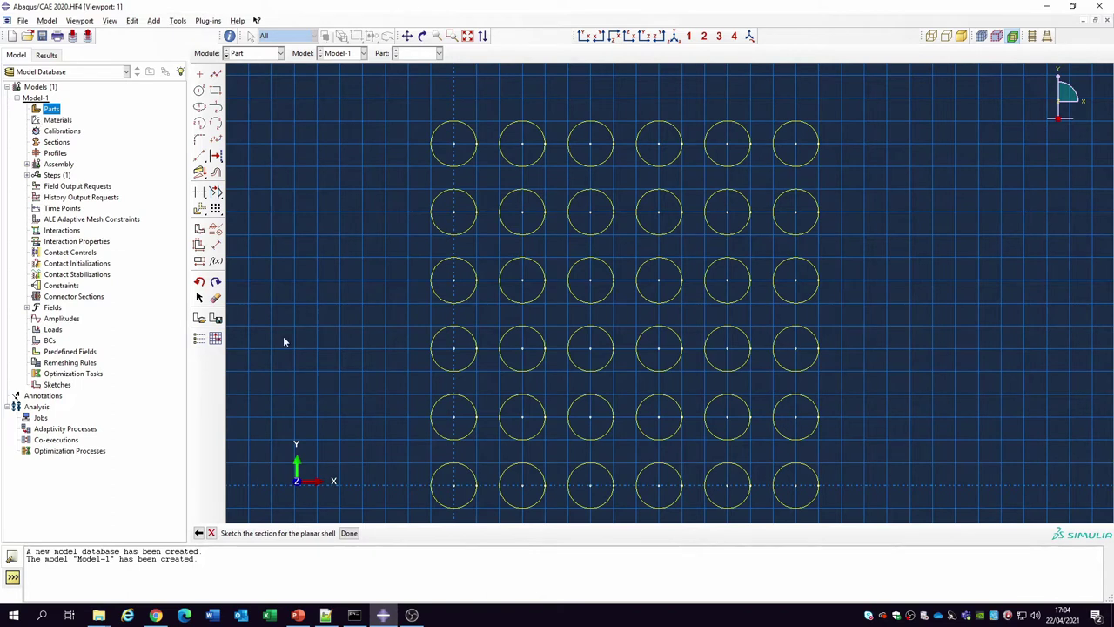
{"action": "left_click", "coordinate": [348, 533]}
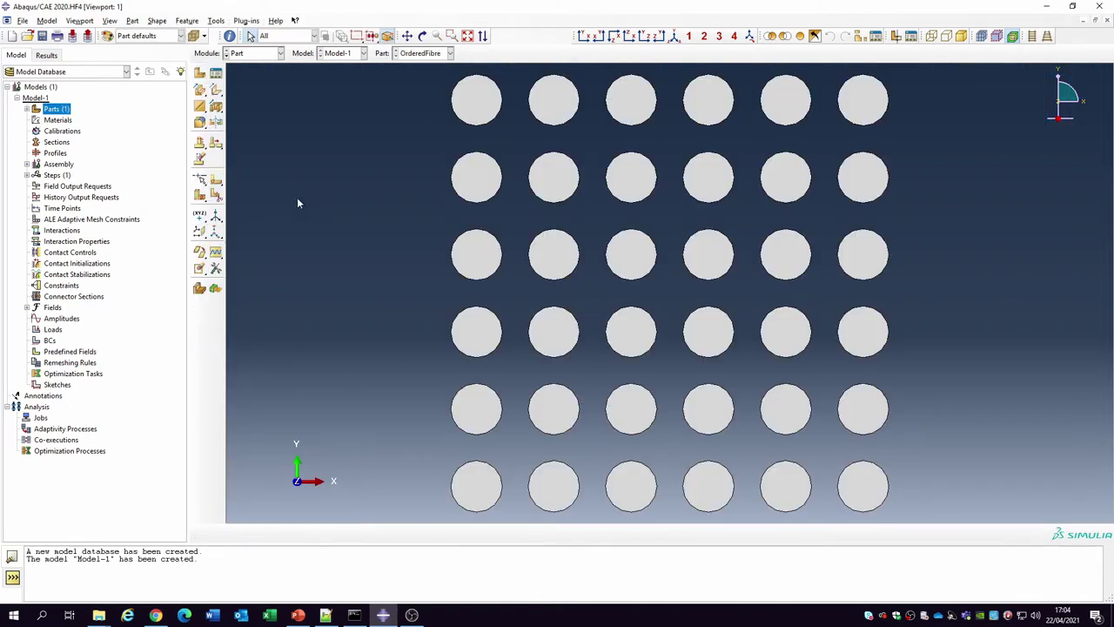
Create part Matrix as a 150 × 150 rectangle from 0,0 and finish its sketch
{"action": "double_click", "coordinate": [56, 108]}
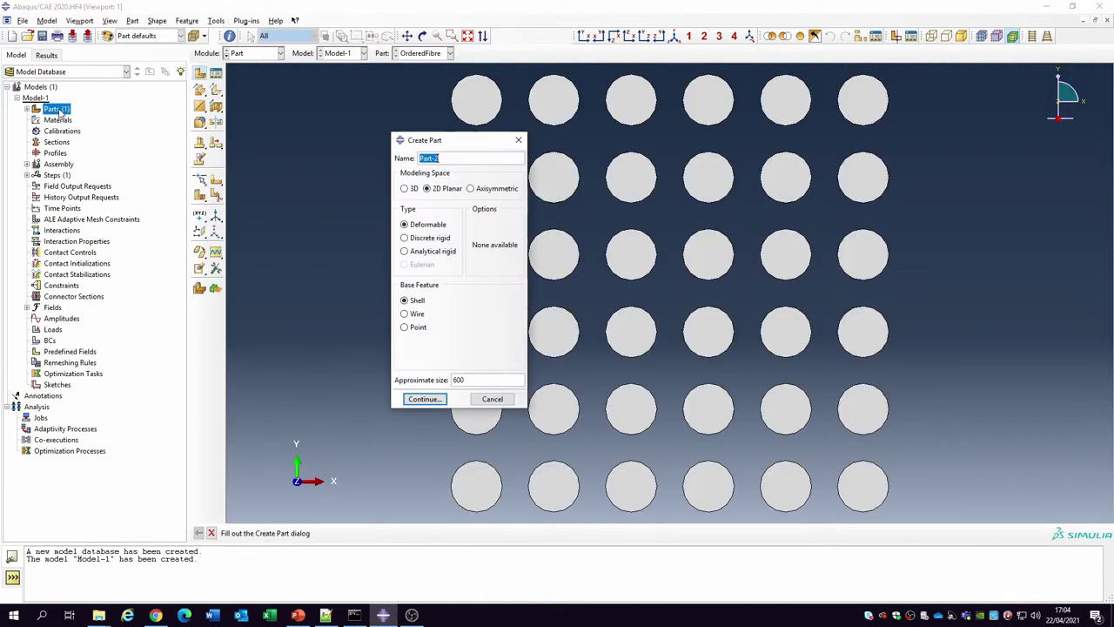
{"action": "type", "text": "Matrix"}
{"action": "left_click", "coordinate": [409, 402]}
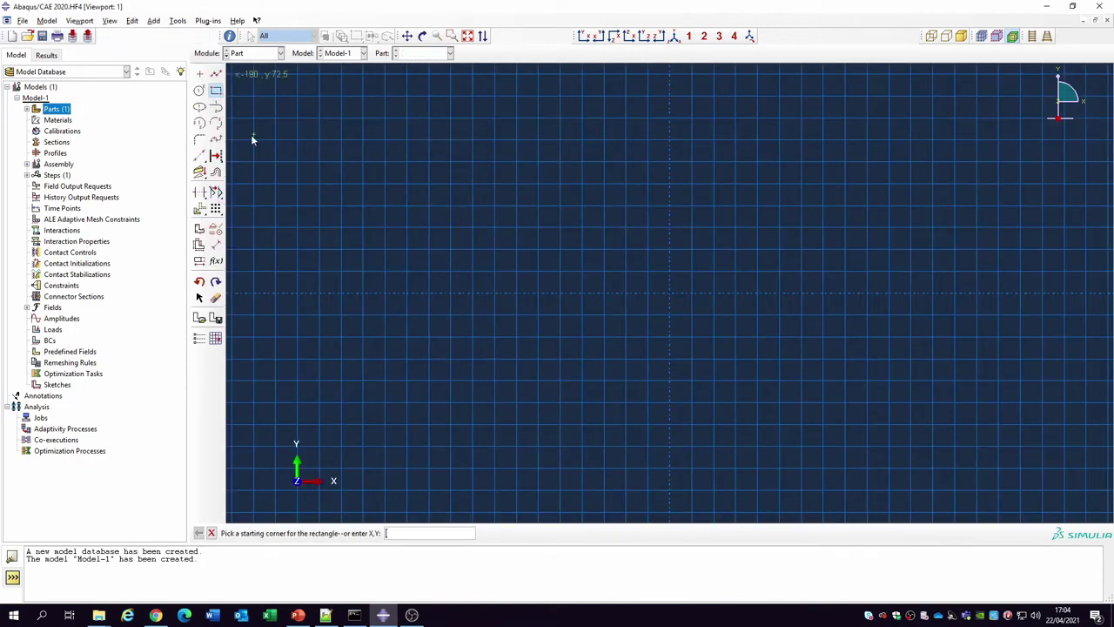
{"action": "key", "text": "Return"}
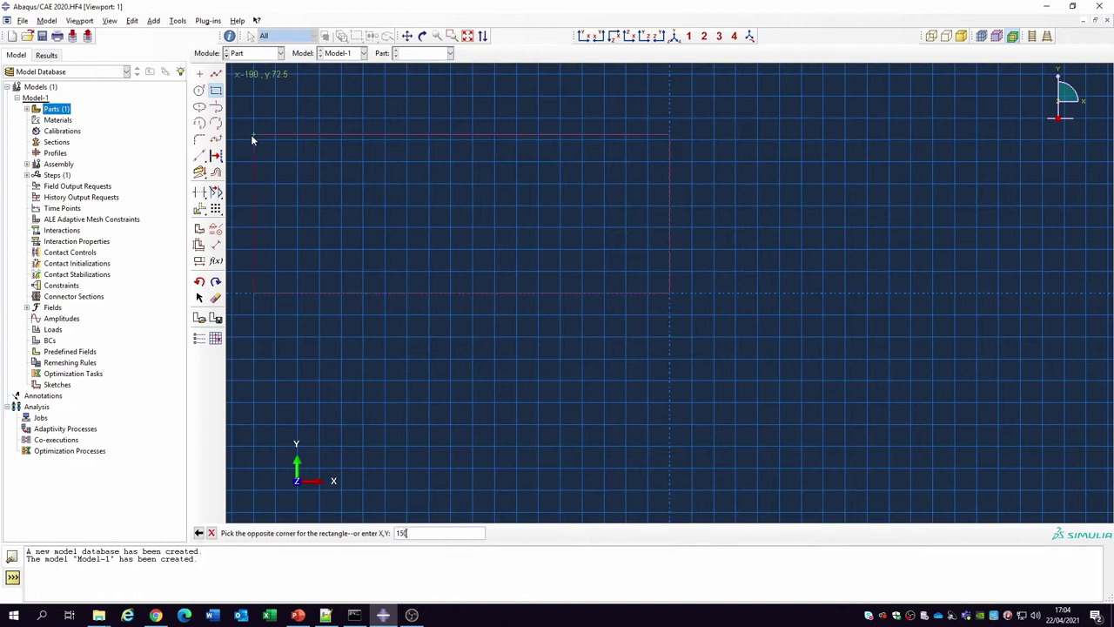
{"action": "type", "text": "150,150"}
{"action": "key", "text": "Return"}
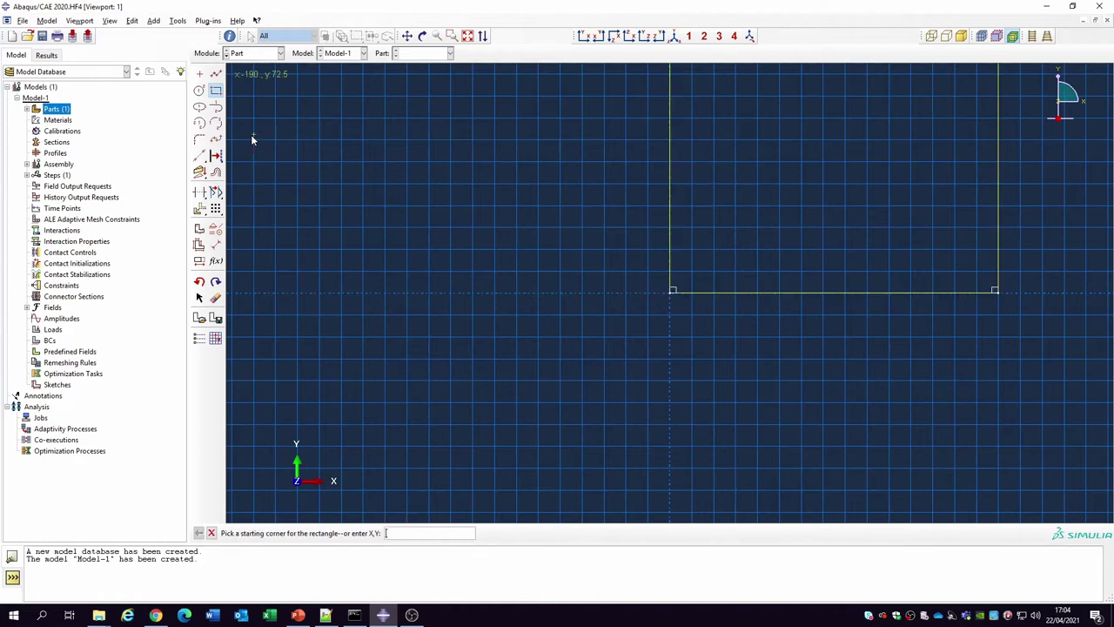
{"action": "right_click", "coordinate": [340, 80]}
{"action": "left_click", "coordinate": [383, 138]}
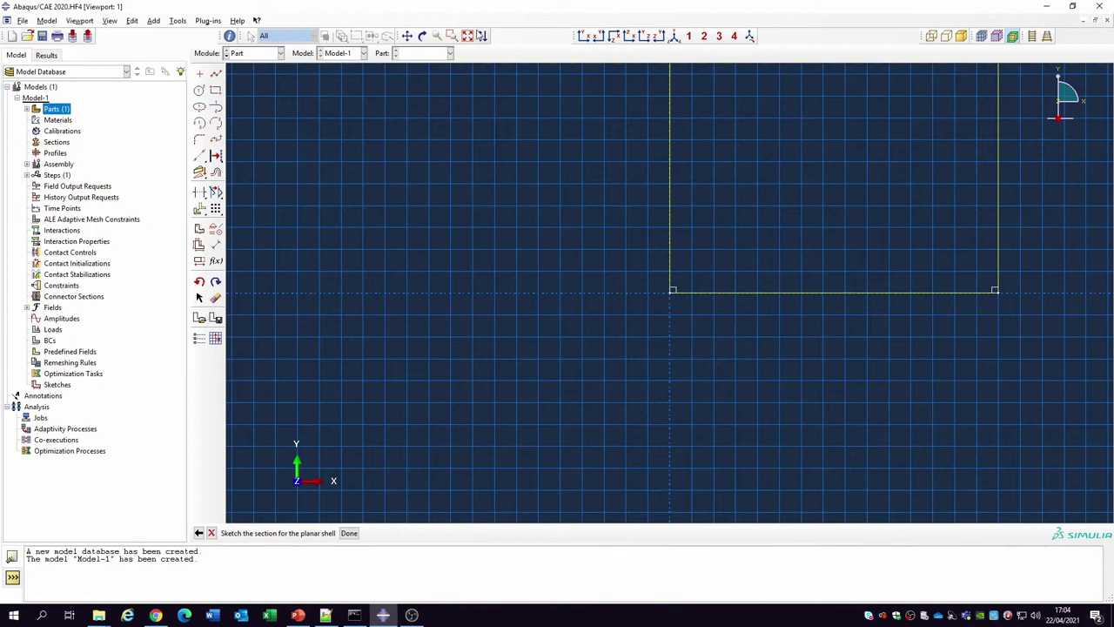
{"action": "left_click", "coordinate": [468, 37]}
{"action": "left_click", "coordinate": [349, 533]}
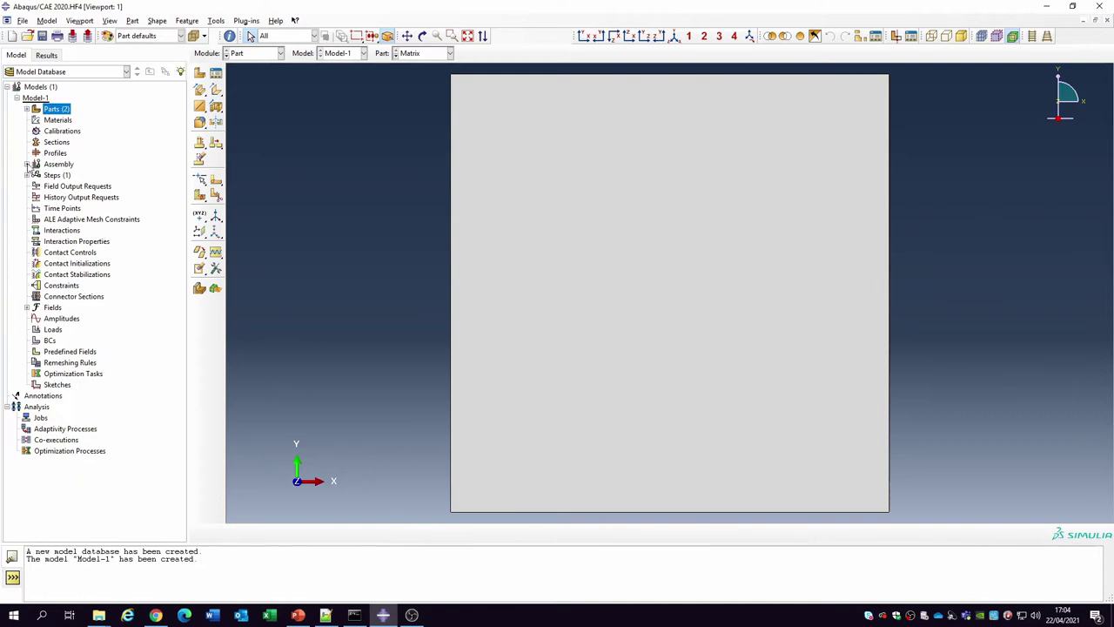
{"action": "left_click", "coordinate": [27, 163]}
Instance both the Matrix and OrderedFibre parts in the assembly
{"action": "double_click", "coordinate": [65, 175]}
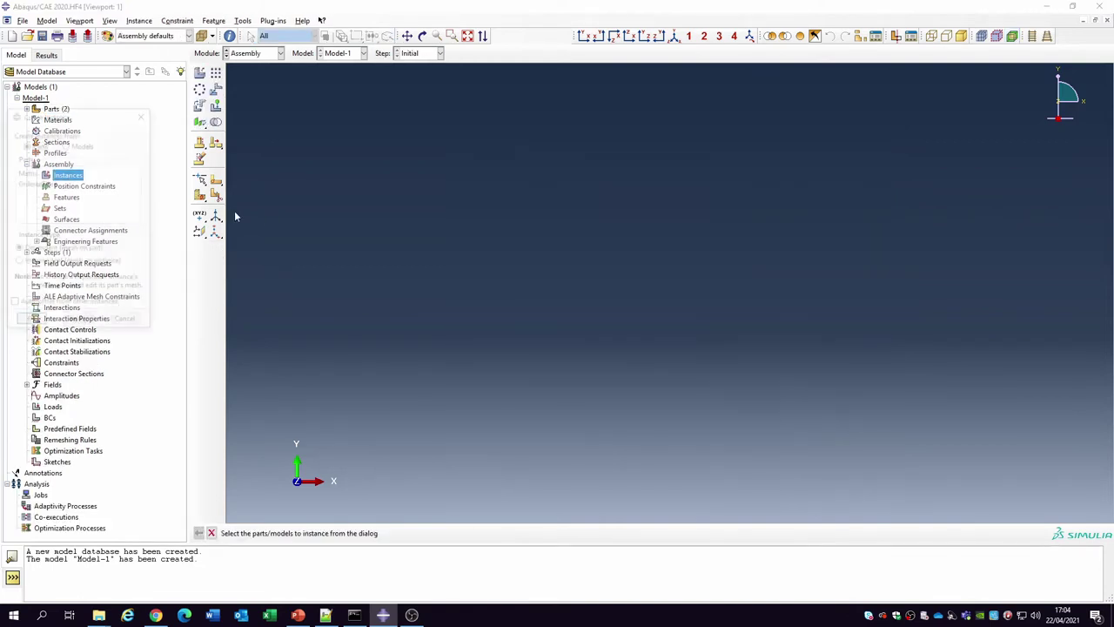
{"action": "left_click", "coordinate": [26, 172]}
{"action": "left_click", "coordinate": [36, 182], "text": "shift"}
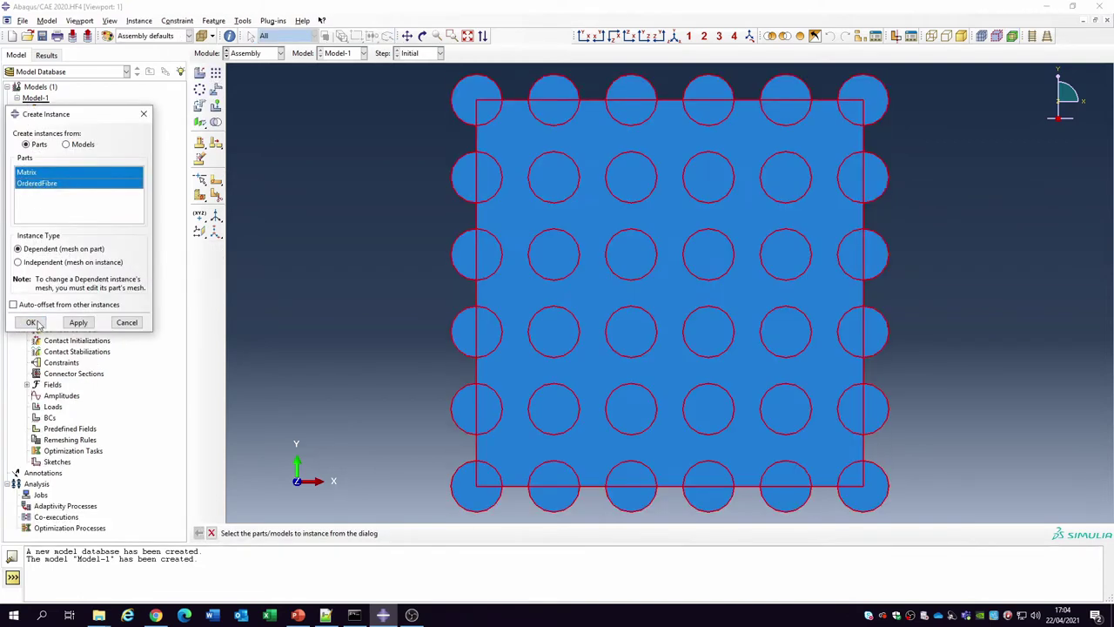
{"action": "left_click", "coordinate": [30, 322]}
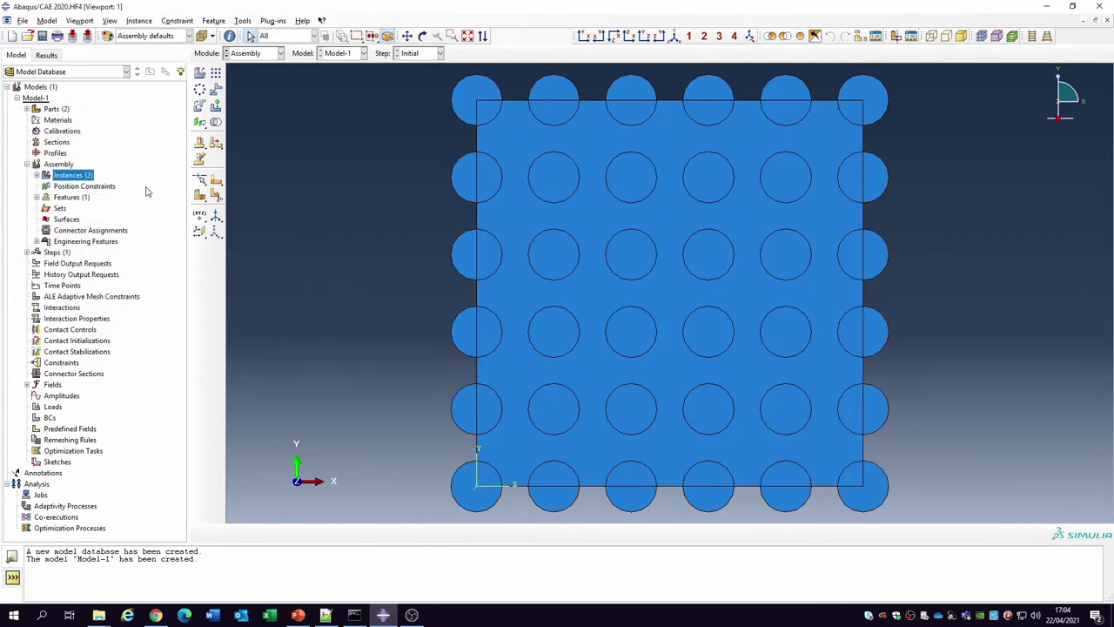
Merge both instances' geometry into part UDComposite, retaining intersecting boundaries
{"action": "left_click", "coordinate": [216, 123]}
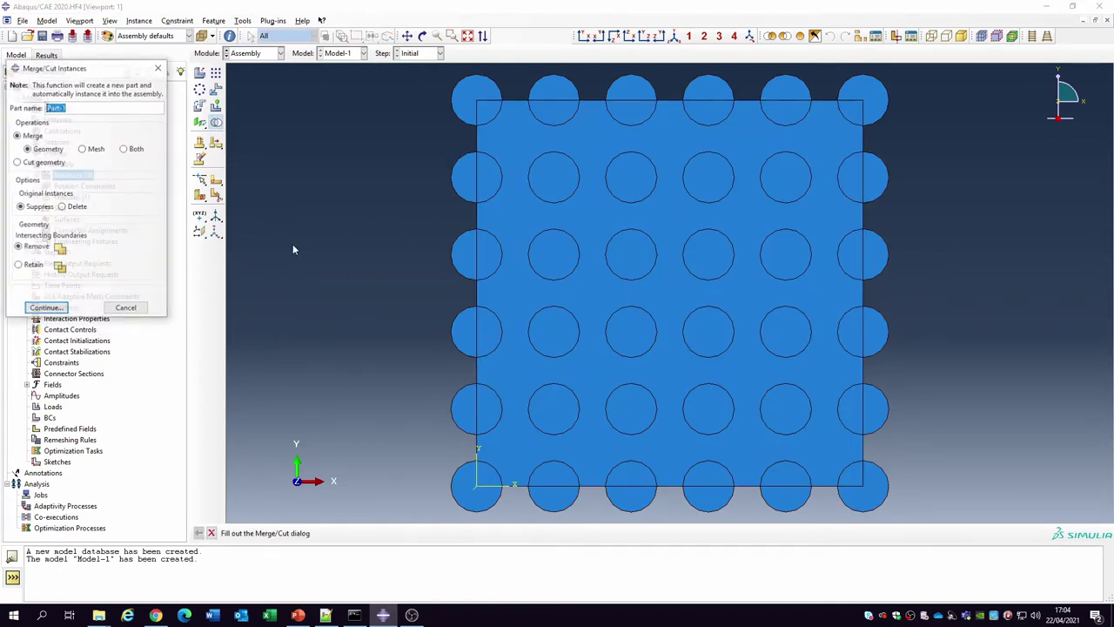
{"action": "type", "text": "UDC"}
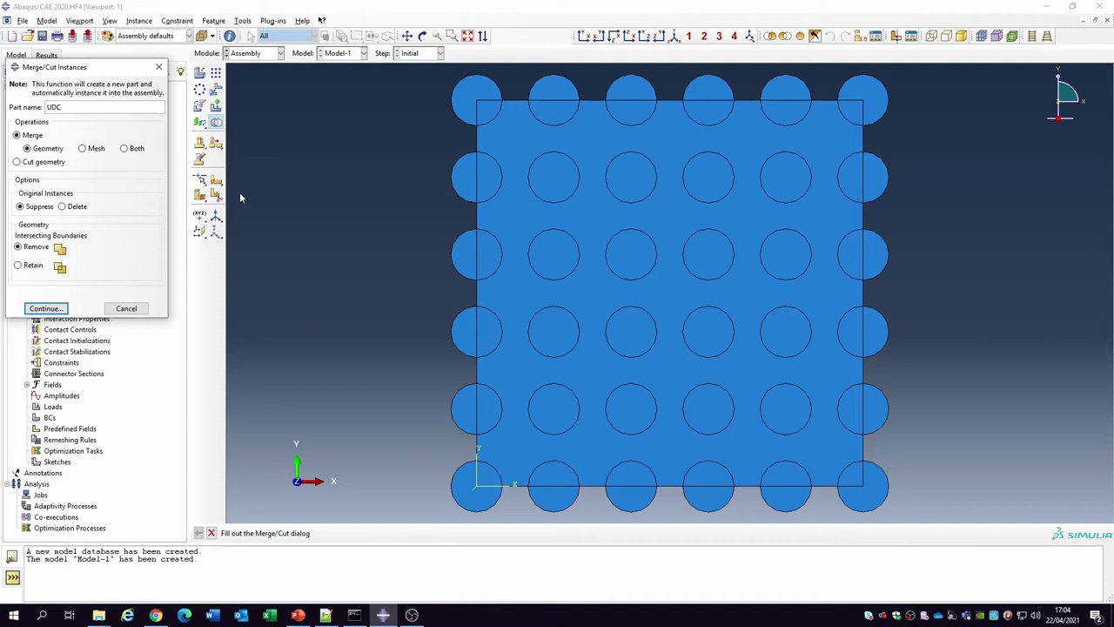
{"action": "type", "text": "omposite"}
{"action": "left_click", "coordinate": [50, 149]}
{"action": "left_click", "coordinate": [42, 208]}
{"action": "left_click", "coordinate": [33, 266]}
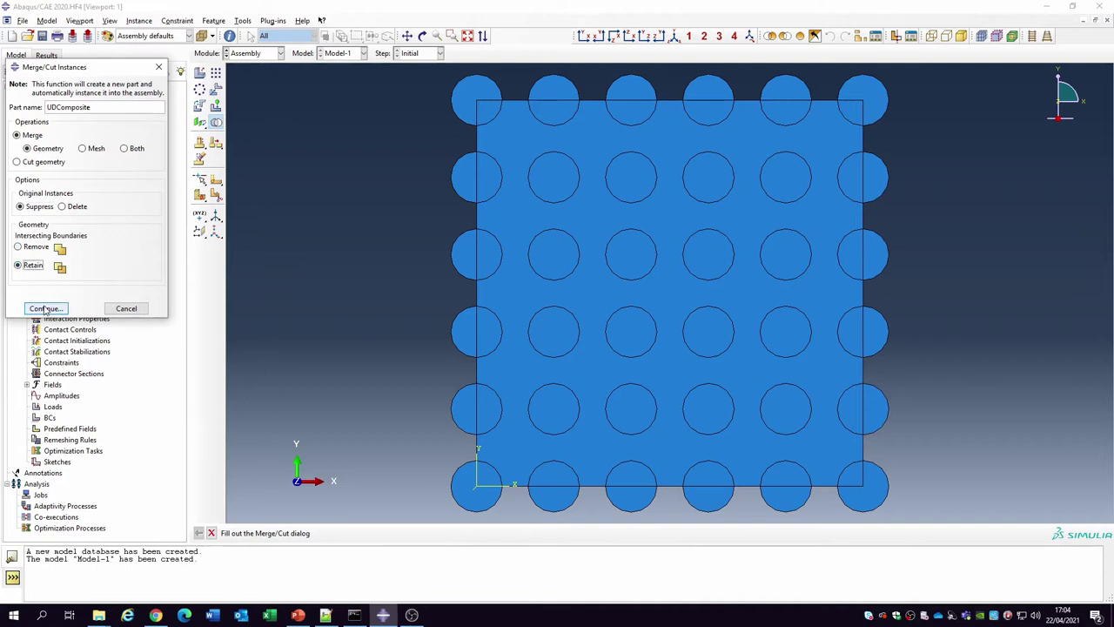
{"action": "left_click", "coordinate": [46, 309]}
{"action": "scroll", "coordinate": [288, 331], "scroll_direction": "down", "scroll_amount": 2}
{"action": "left_click_drag", "start_coordinate": [862, 521], "coordinate": [324, 120]}
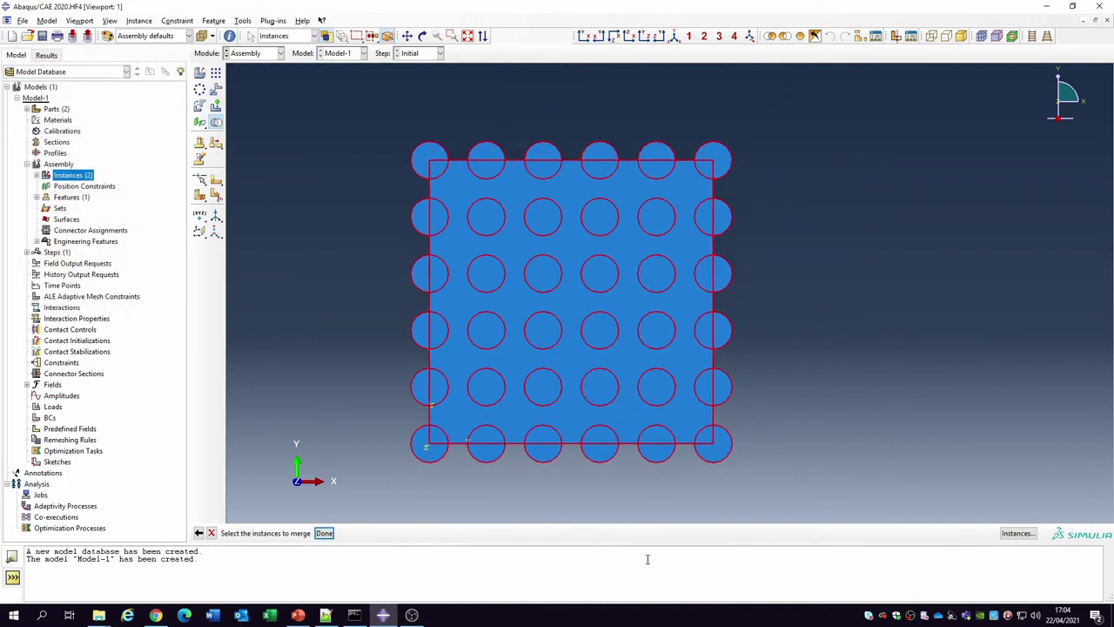
{"action": "left_click", "coordinate": [324, 533]}
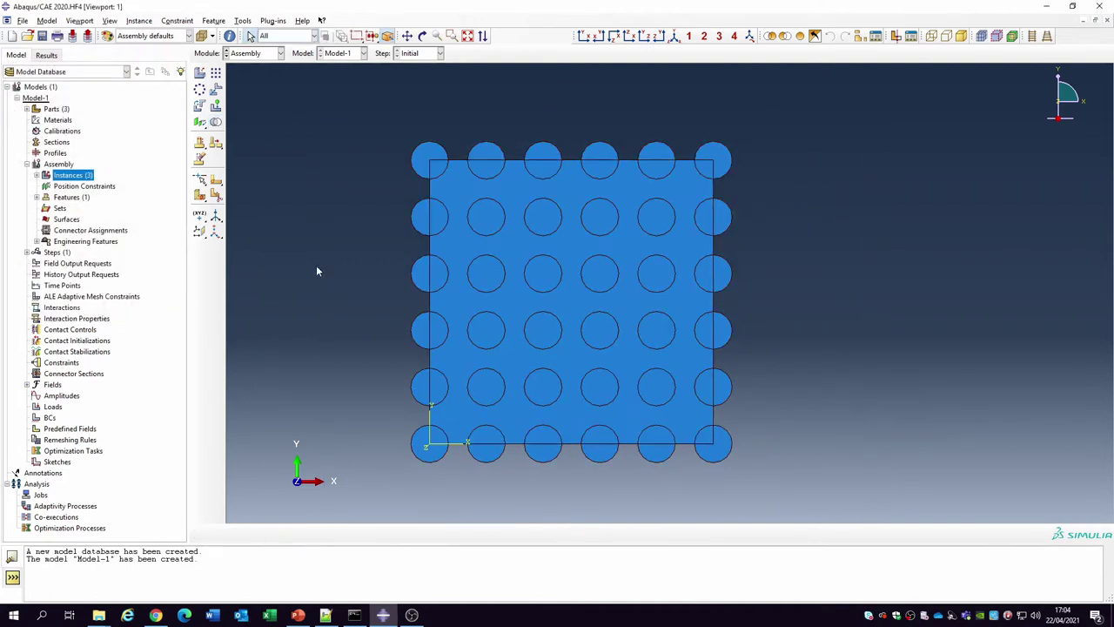
{"action": "left_click", "coordinate": [26, 164]}
{"action": "left_click", "coordinate": [26, 109]}
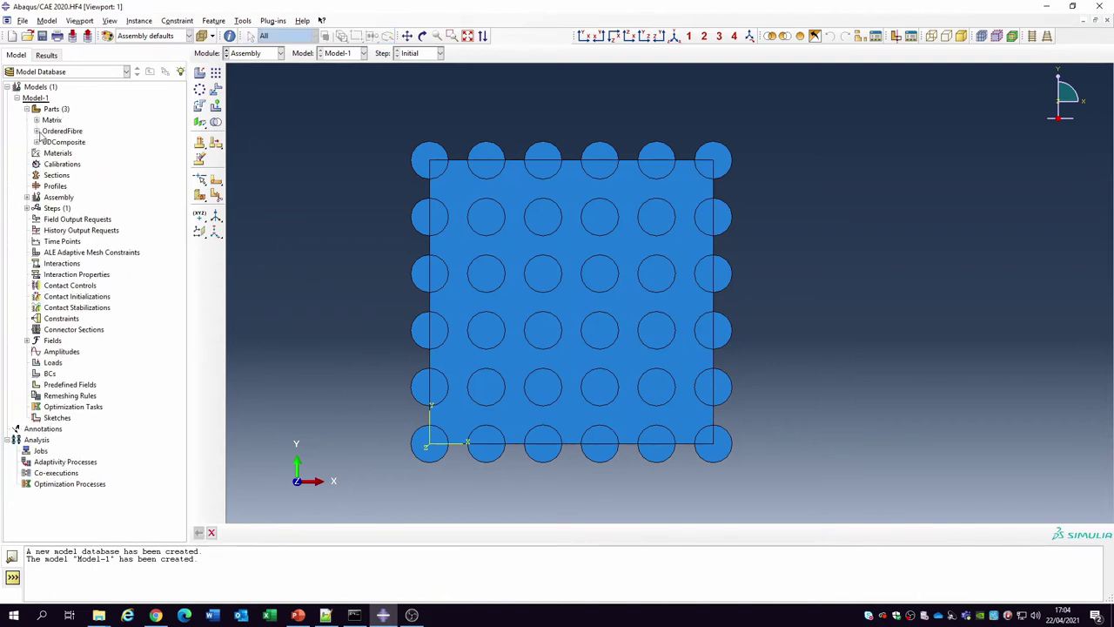
Open UDComposite and sketch a cut-extrude rectangle along the square's edges
{"action": "left_click", "coordinate": [37, 142]}
{"action": "double_click", "coordinate": [64, 142]}
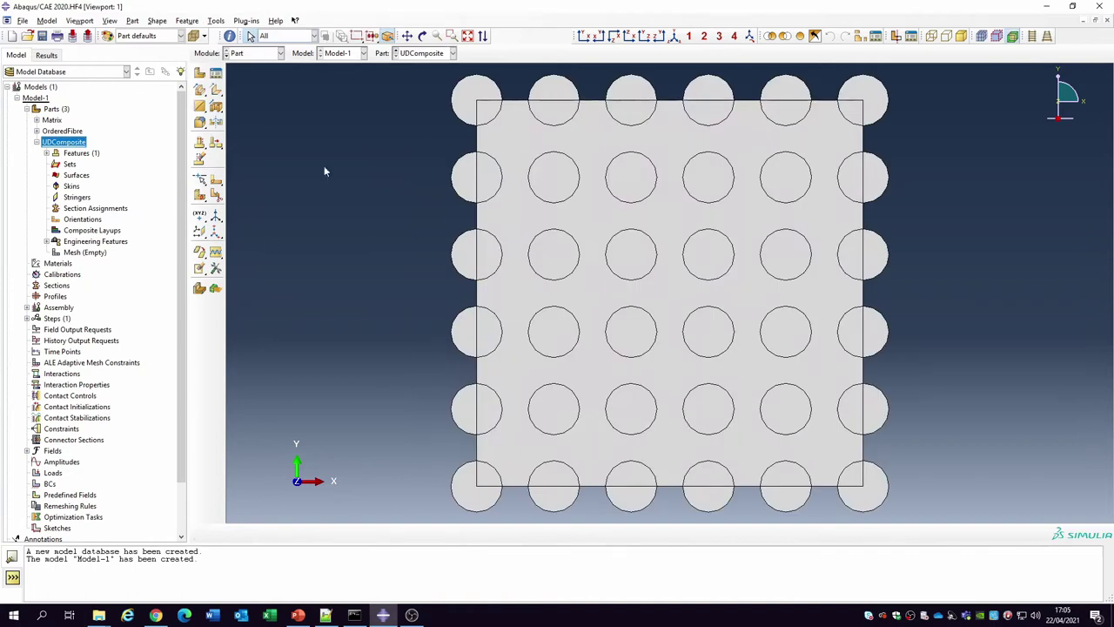
{"action": "scroll", "coordinate": [672, 291], "scroll_direction": "down", "scroll_amount": 2}
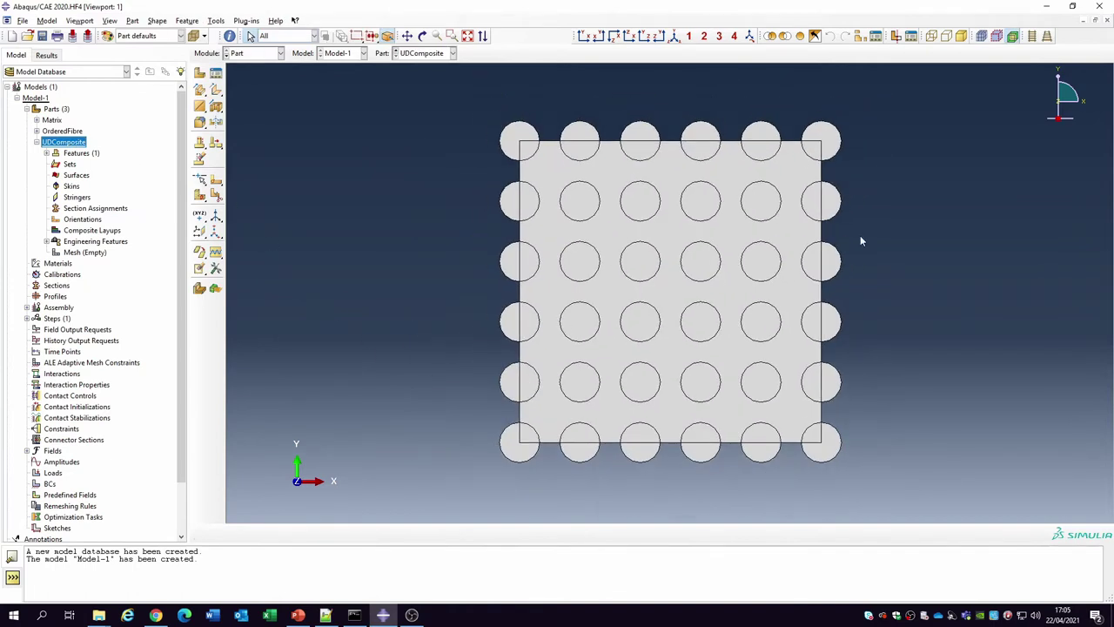
{"action": "left_click", "coordinate": [216, 108]}
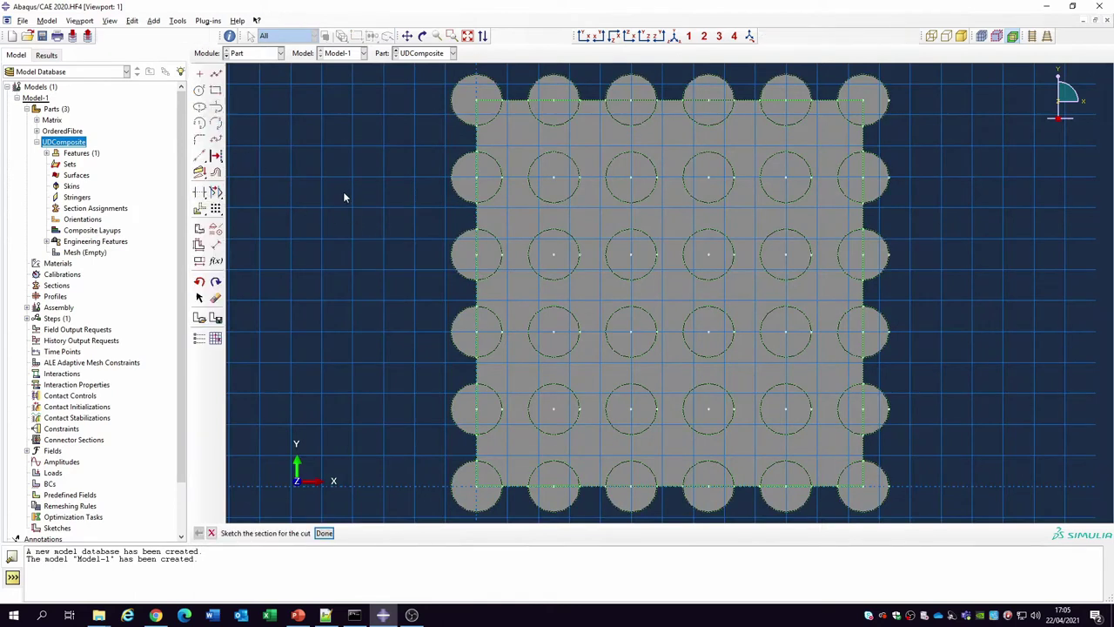
{"action": "left_click", "coordinate": [216, 90]}
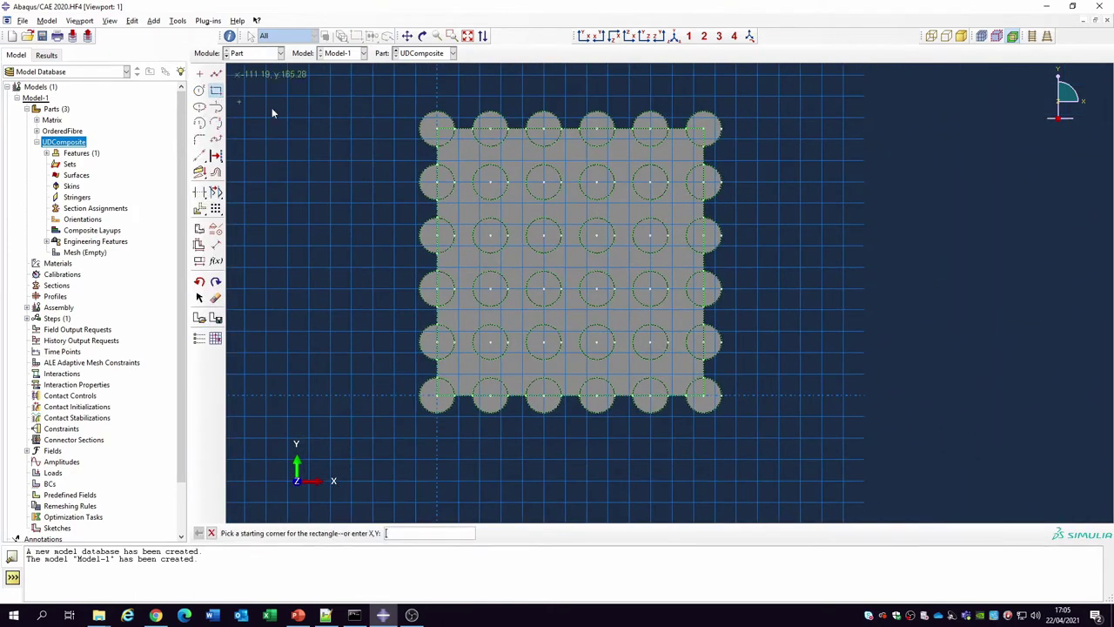
{"action": "left_click", "coordinate": [440, 131]}
{"action": "left_click", "coordinate": [701, 393]}
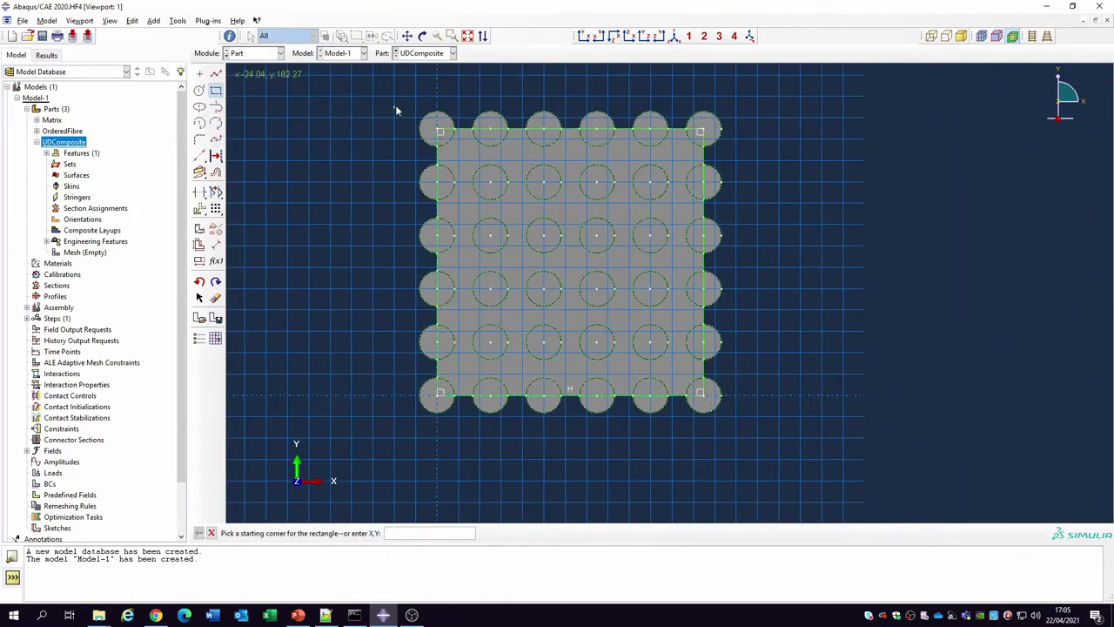
Add an outer rectangle enclosing the part and apply the cut to trim protruding fibres
{"action": "left_click", "coordinate": [375, 82]}
{"action": "left_click", "coordinate": [753, 441]}
{"action": "right_click", "coordinate": [357, 402]}
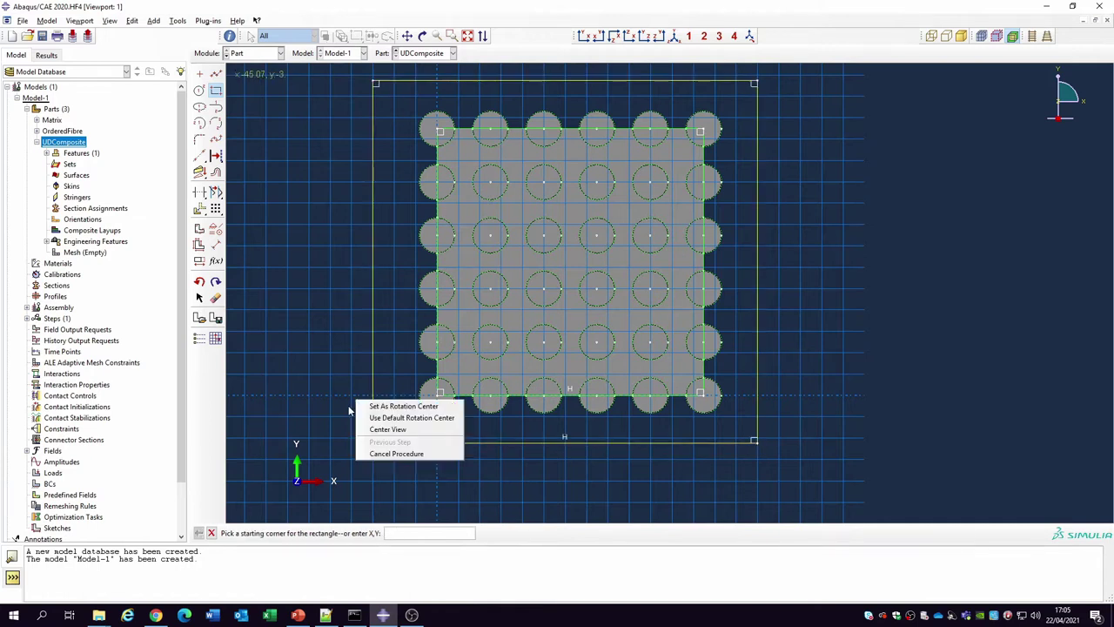
{"action": "left_click", "coordinate": [387, 452]}
{"action": "left_click", "coordinate": [324, 532]}
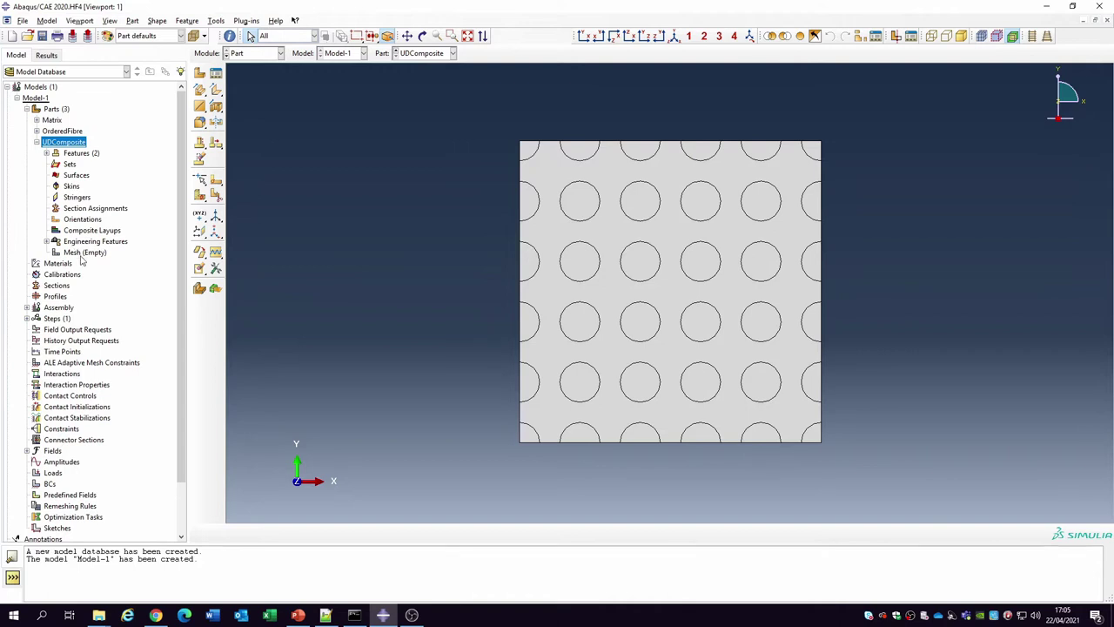
{"action": "left_click", "coordinate": [37, 142]}
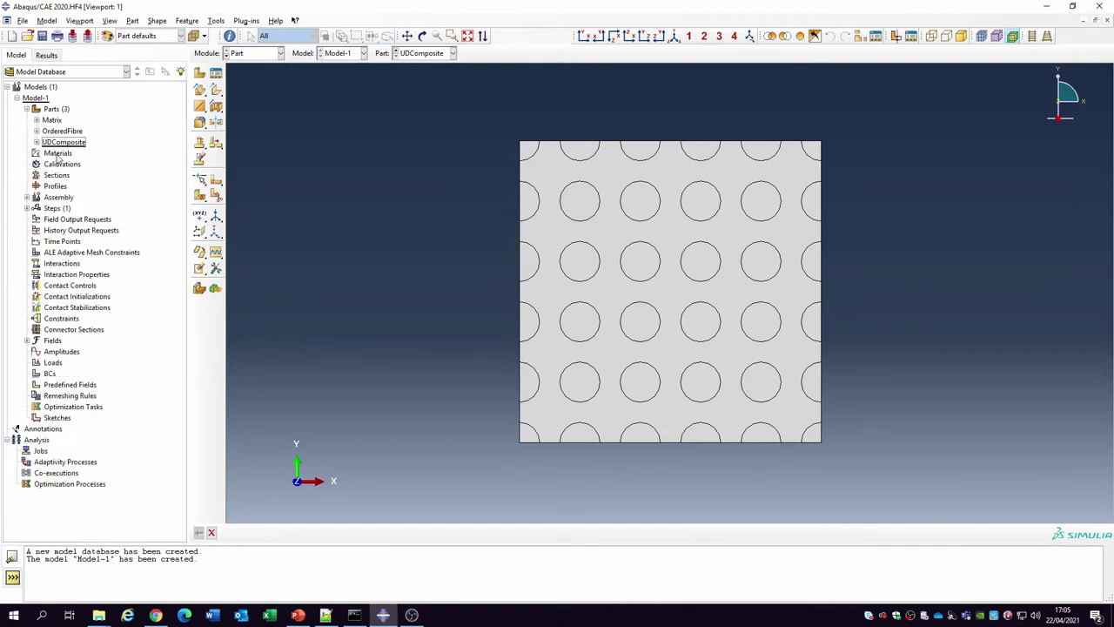
Define Eglass as isotropic elastic with Young's modulus 73e9 and Poisson's ratio 0.3
{"action": "double_click", "coordinate": [58, 153]}
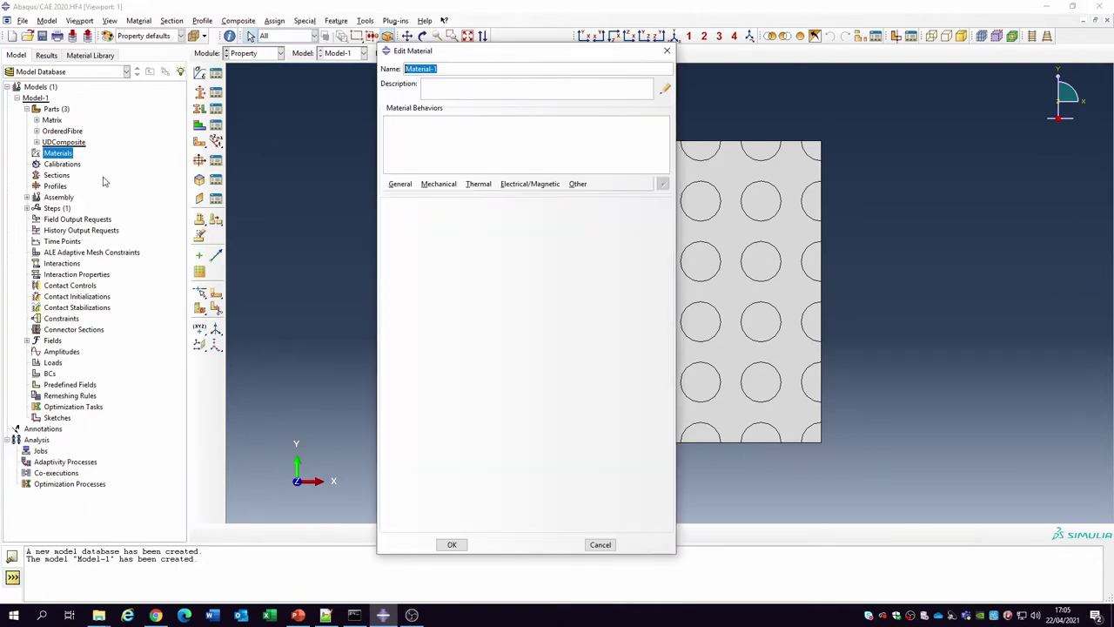
{"action": "type", "text": "Eglass"}
{"action": "left_click", "coordinate": [449, 187]}
{"action": "mouse_move", "coordinate": [460, 197]}
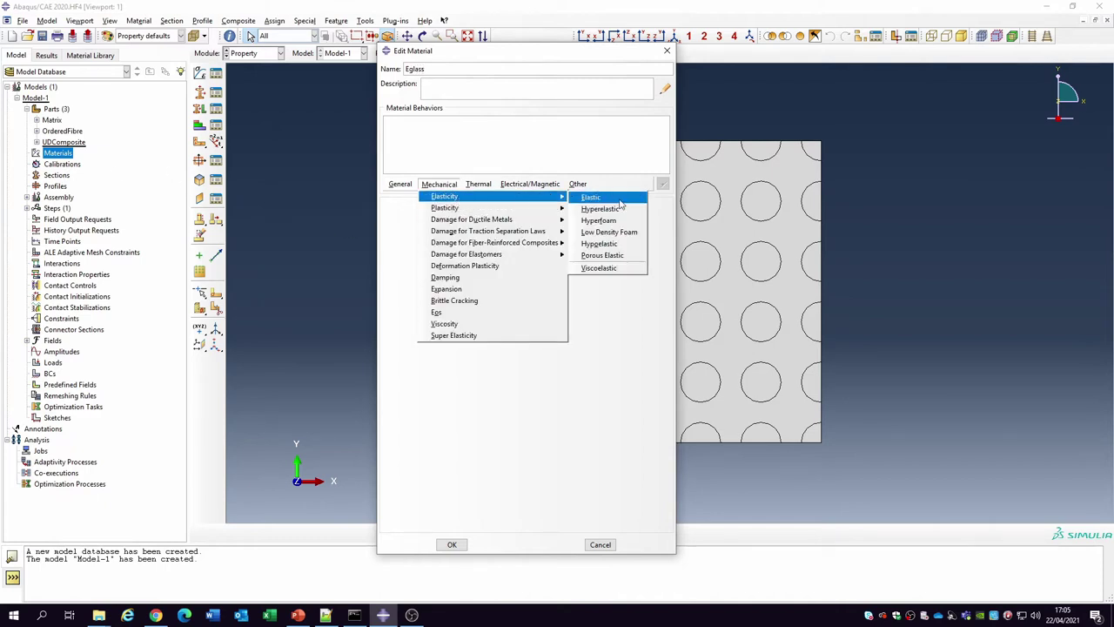
{"action": "left_click", "coordinate": [592, 197]}
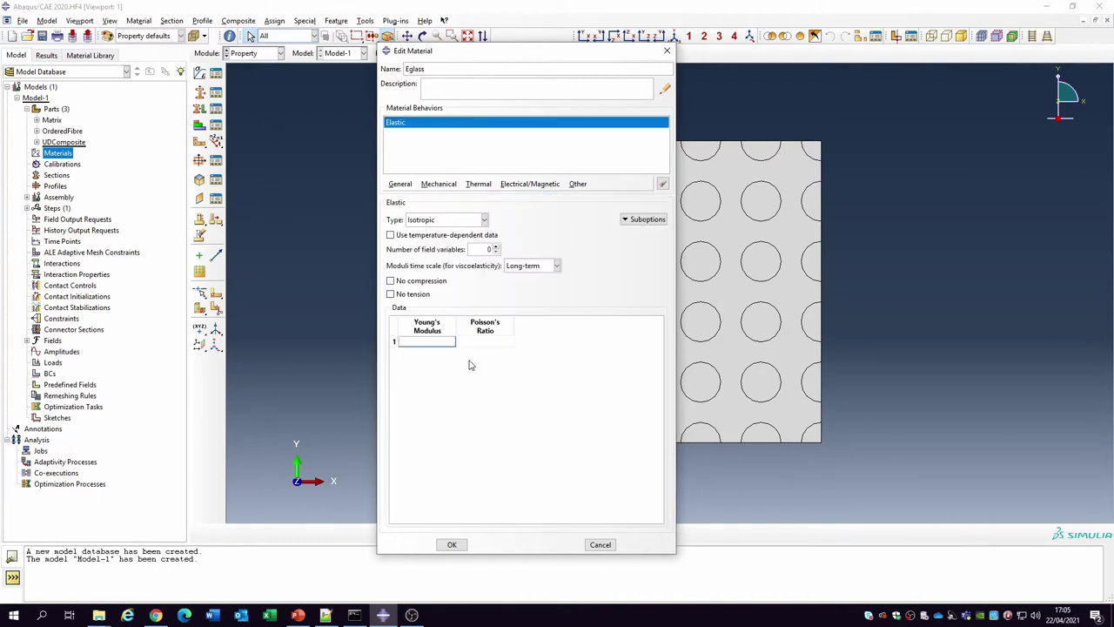
{"action": "key", "text": "Tab"}
{"action": "type", "text": "0"}
{"action": "left_click", "coordinate": [451, 544]}
Create material PP with elastic modulus 1.308e9 and Poisson's ratio 0.4
{"action": "double_click", "coordinate": [74, 157]}
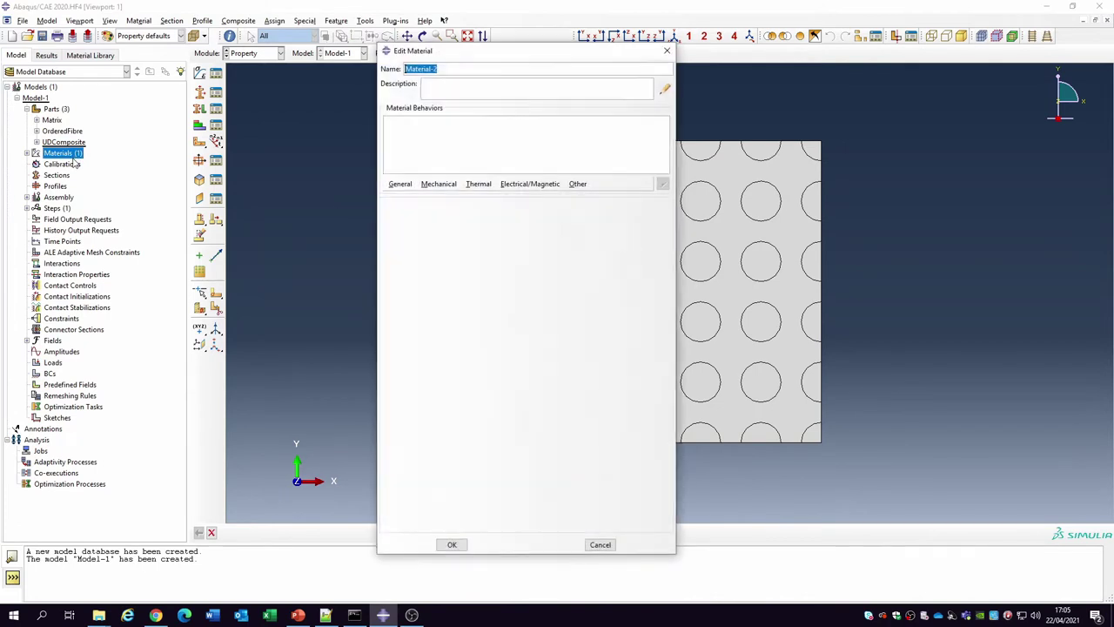
{"action": "type", "text": "PP"}
{"action": "left_click", "coordinate": [438, 184]}
{"action": "mouse_move", "coordinate": [500, 202]}
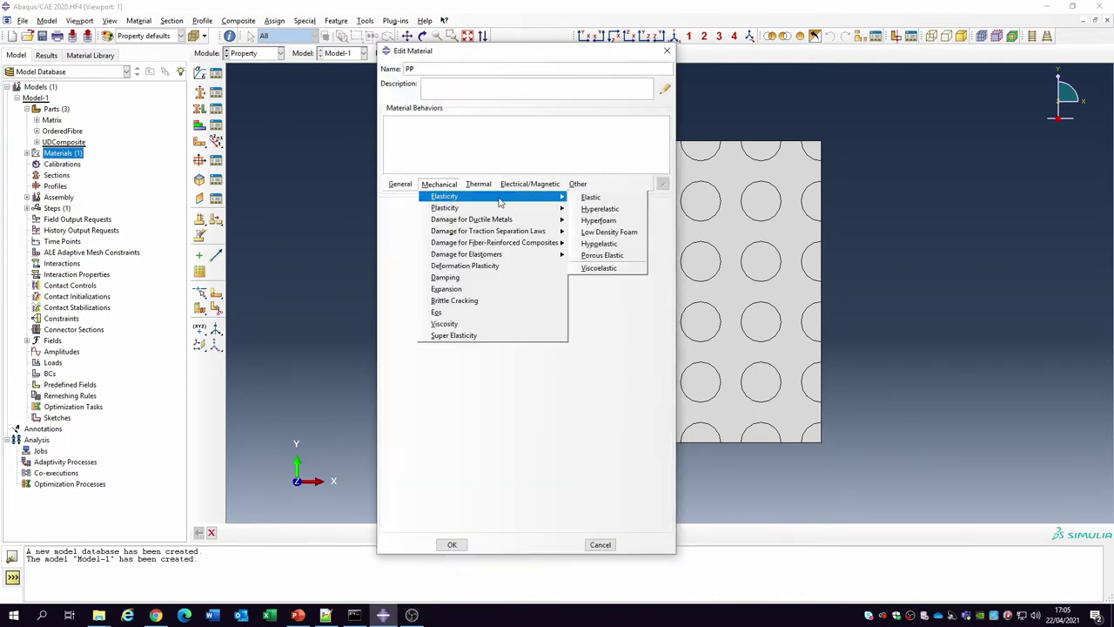
{"action": "left_click", "coordinate": [589, 197]}
{"action": "left_click", "coordinate": [447, 344]}
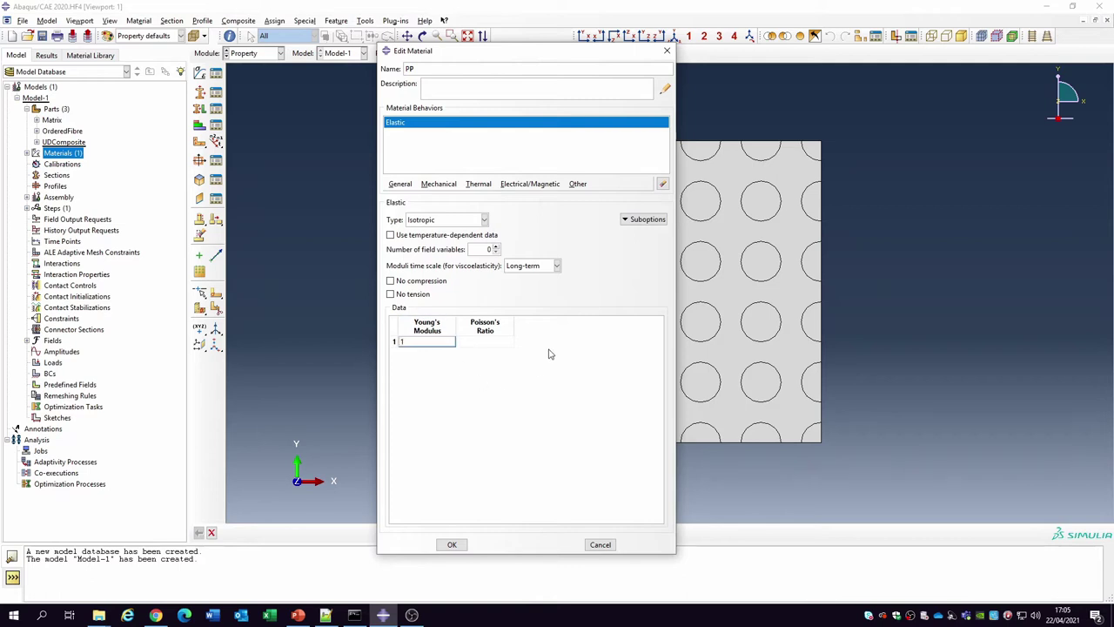
{"action": "type", "text": "1.308e9"}
{"action": "key", "text": "Tab"}
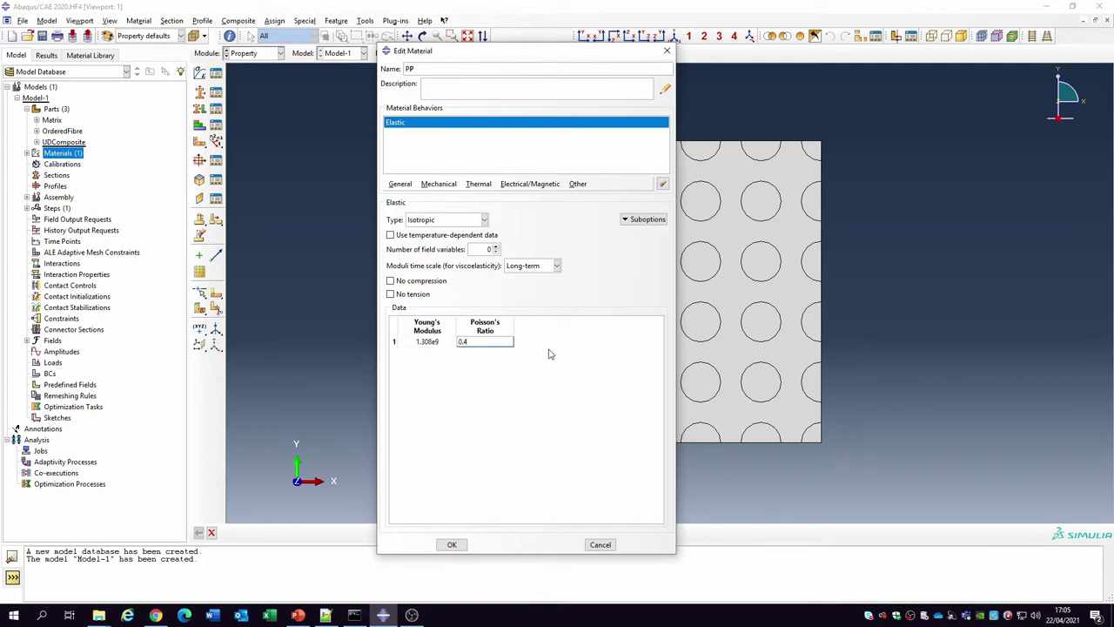
Add PP plasticity with yield stress 40e6 at plastic strain 0 and save it
{"action": "left_click", "coordinate": [440, 182]}
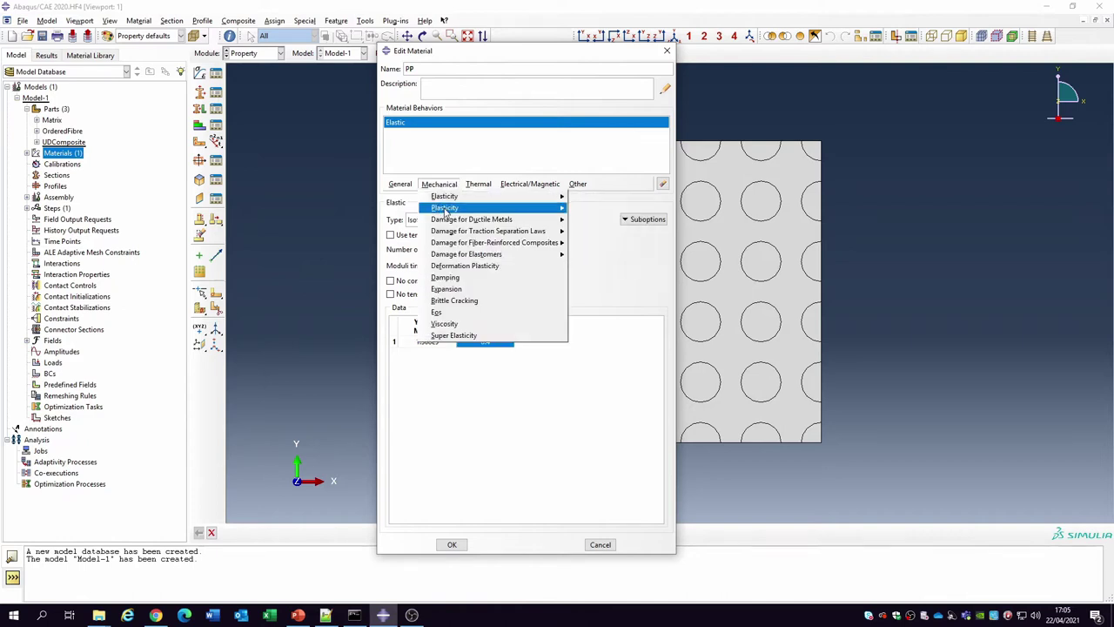
{"action": "mouse_move", "coordinate": [444, 209]}
{"action": "left_click", "coordinate": [590, 210]}
{"action": "left_click", "coordinate": [438, 325]}
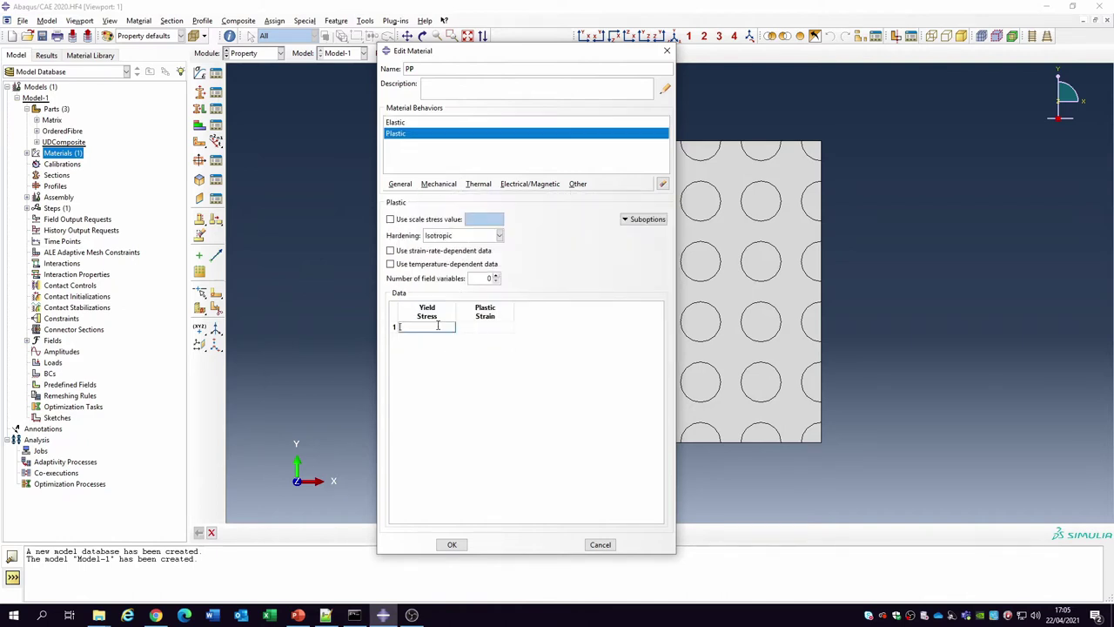
{"action": "type", "text": "40e6"}
{"action": "key", "text": "Tab"}
{"action": "type", "text": "0"}
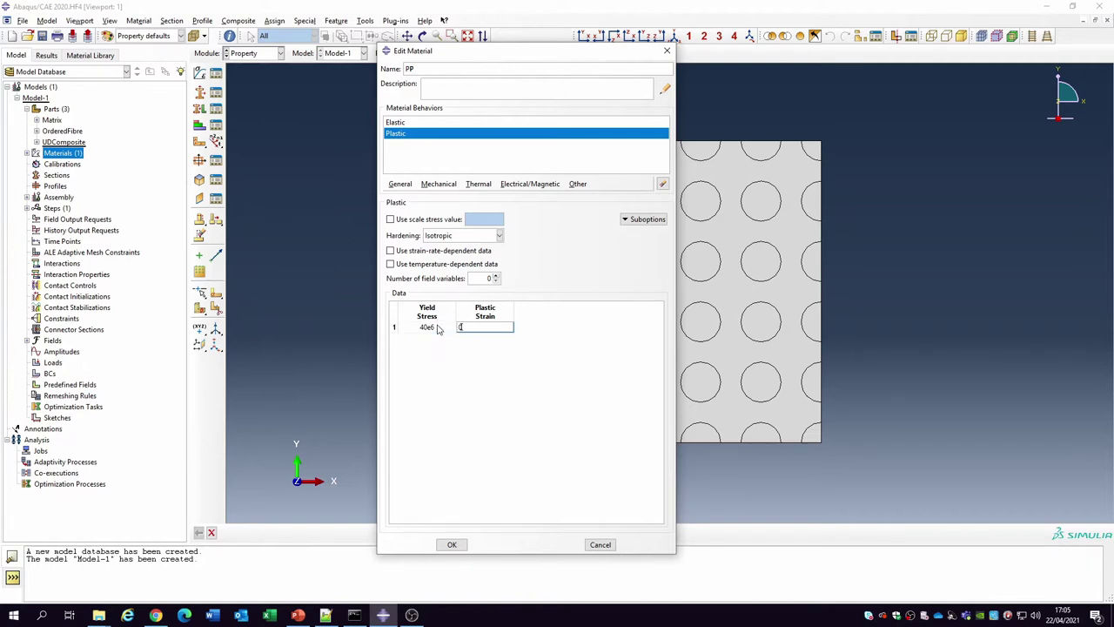
{"action": "left_click", "coordinate": [451, 544]}
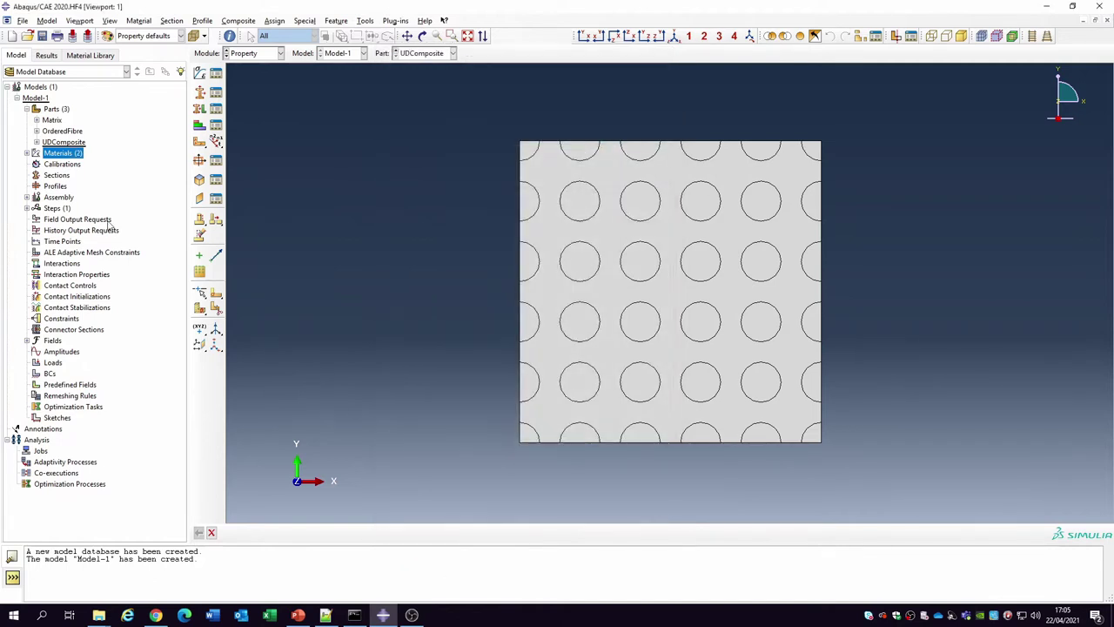
Create a solid homogeneous section named matrixSection and choose its material
{"action": "double_click", "coordinate": [54, 175]}
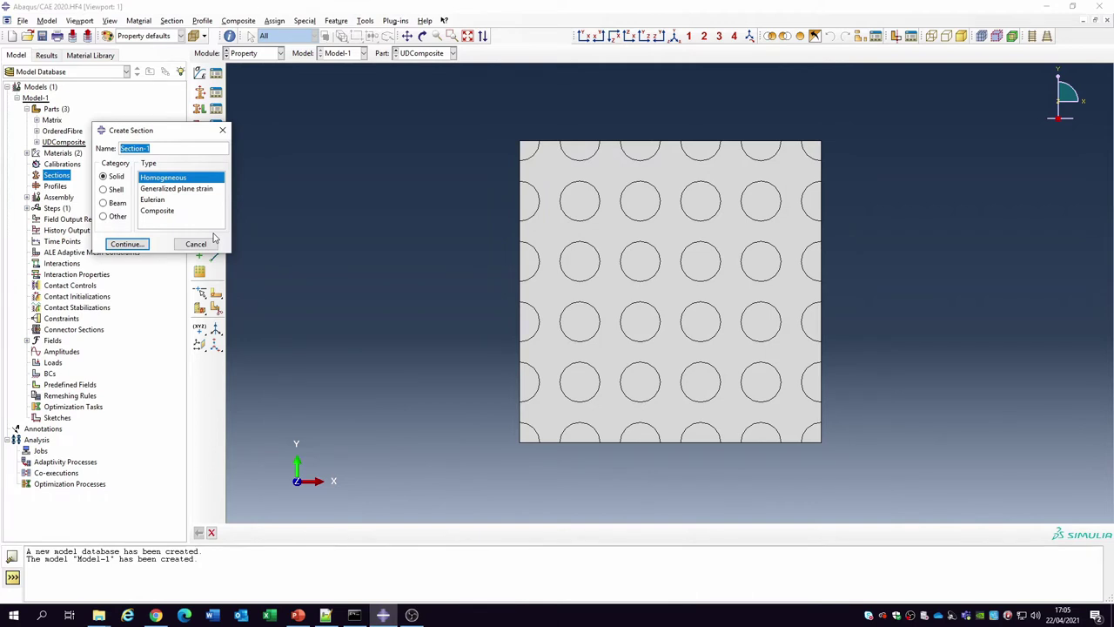
{"action": "type", "text": "matrixSection"}
{"action": "key", "text": "Return"}
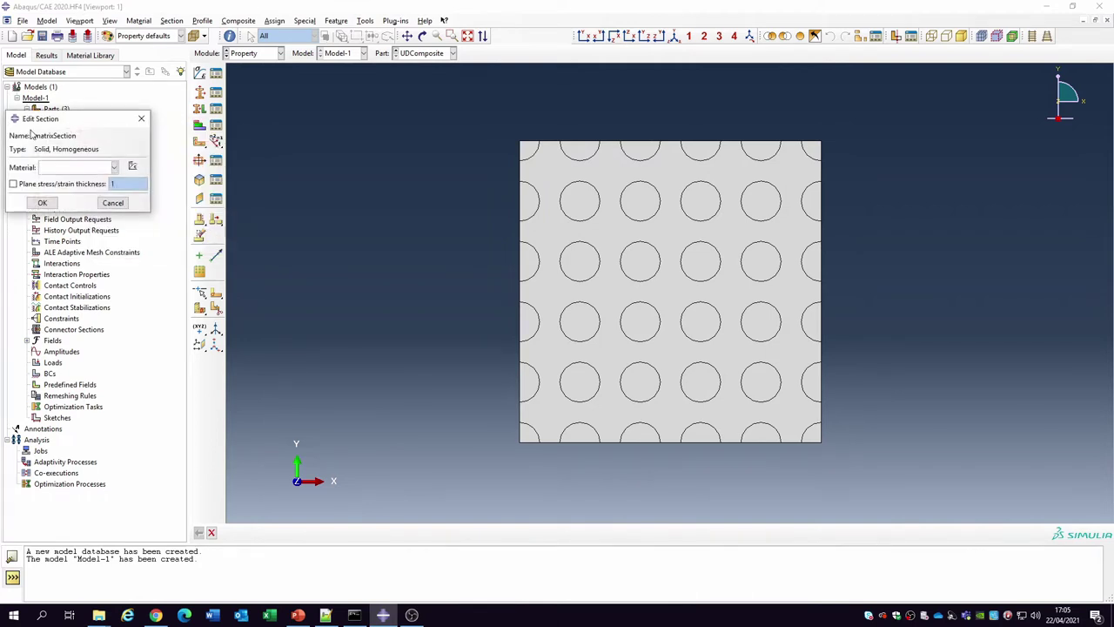
{"action": "left_click", "coordinate": [71, 170]}
{"action": "left_click", "coordinate": [52, 181]}
{"action": "left_click", "coordinate": [42, 202]}
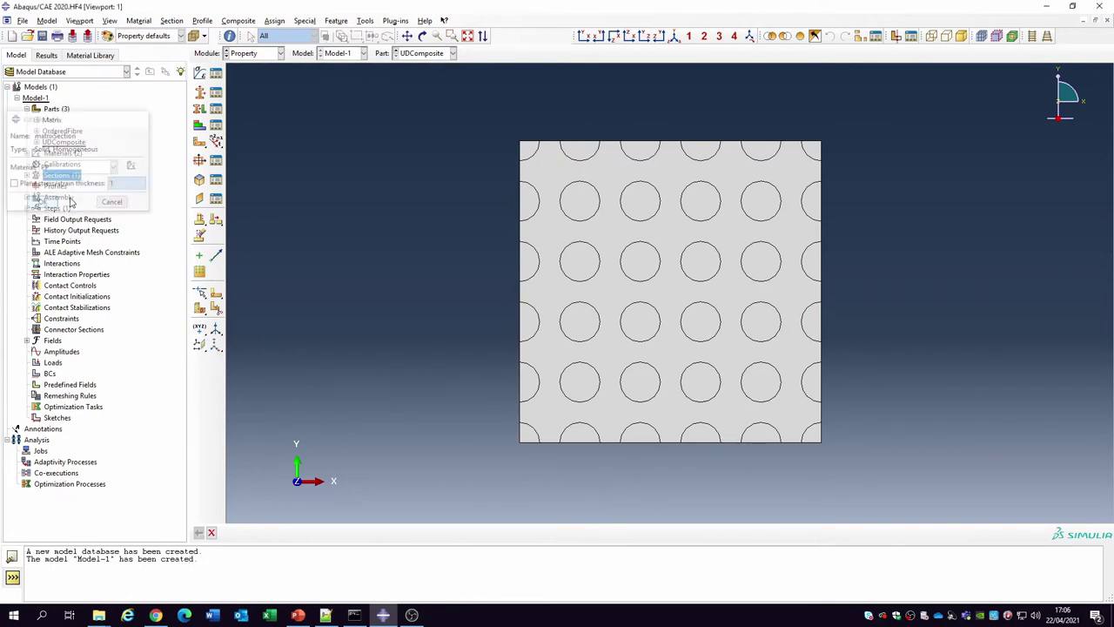
Create a solid homogeneous section named fibreSection using the Eglass material
{"action": "double_click", "coordinate": [64, 178]}
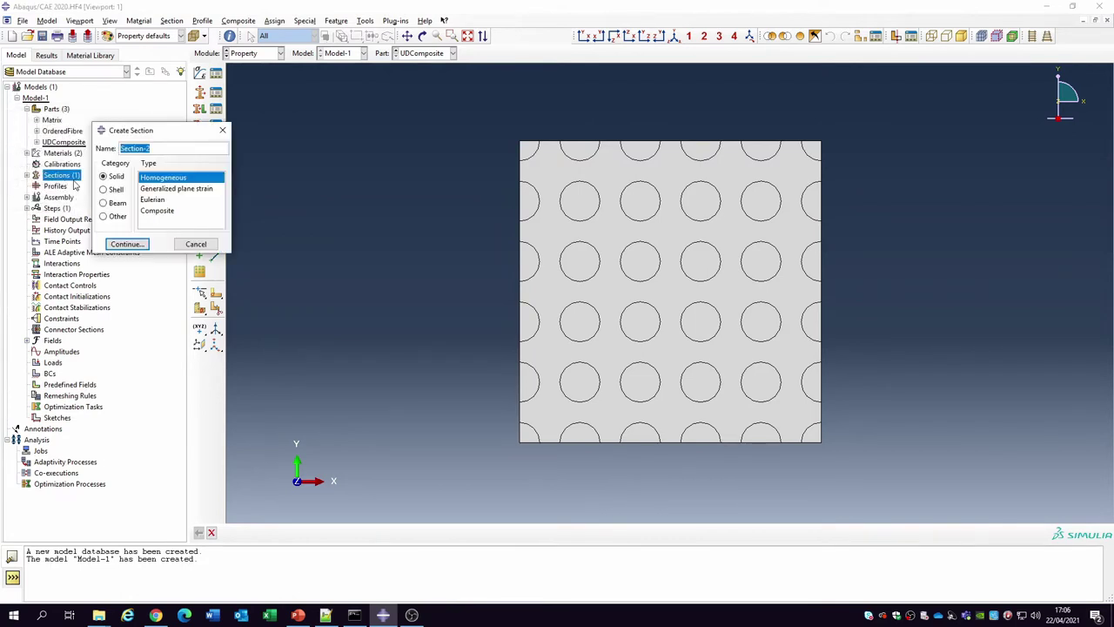
{"action": "type", "text": "fibreSection"}
{"action": "key", "text": "Return"}
{"action": "left_click", "coordinate": [74, 168]}
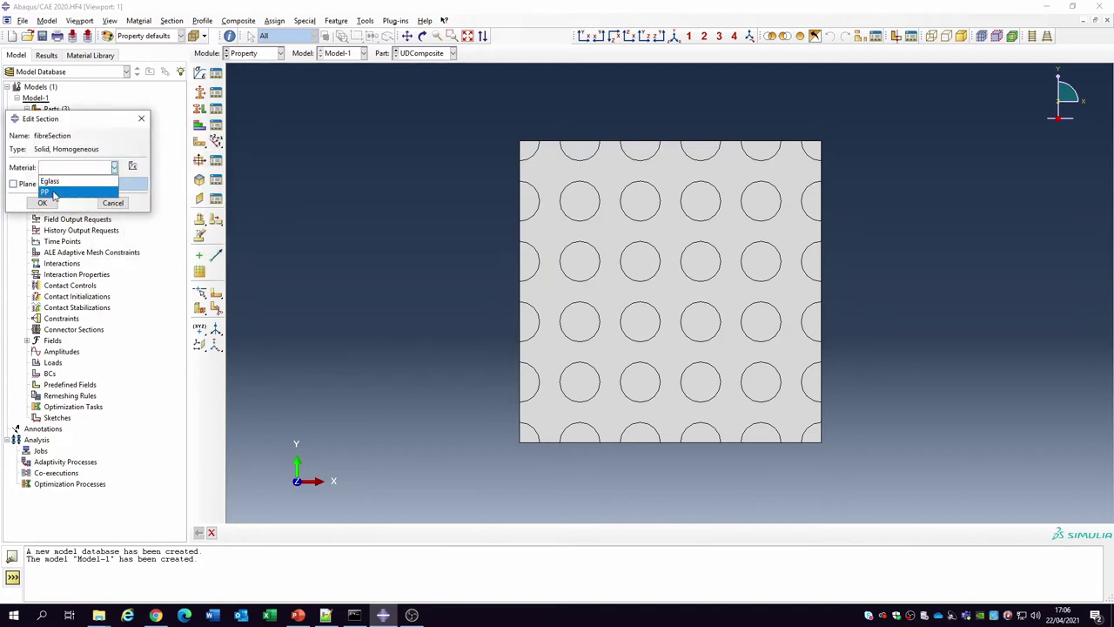
{"action": "left_click", "coordinate": [54, 194]}
{"action": "left_click", "coordinate": [68, 167]}
{"action": "left_click", "coordinate": [57, 181]}
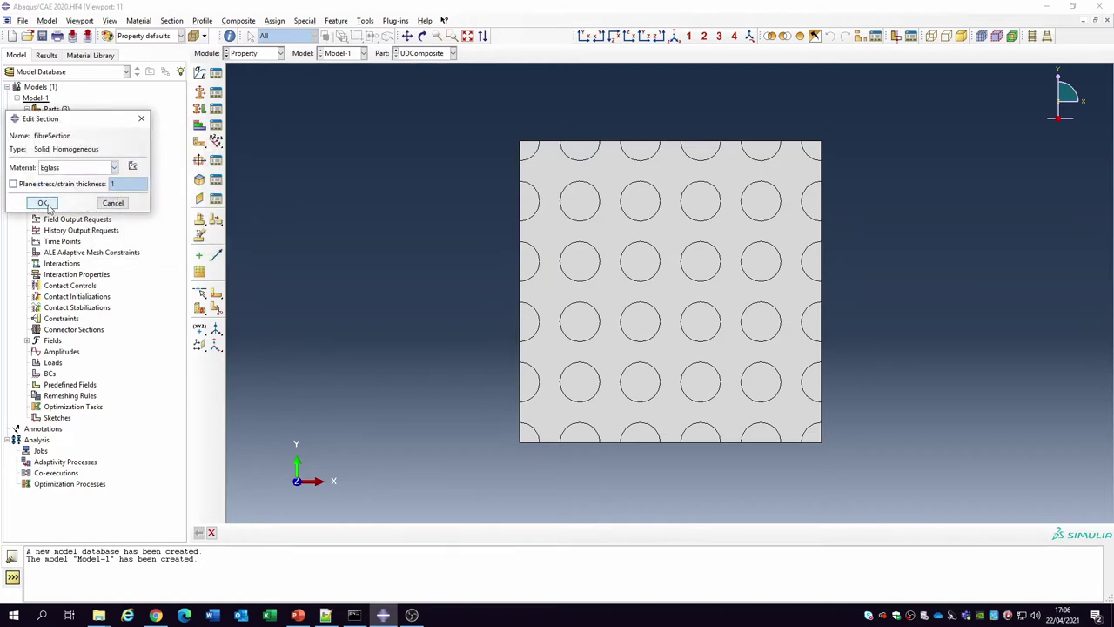
{"action": "left_click", "coordinate": [43, 203]}
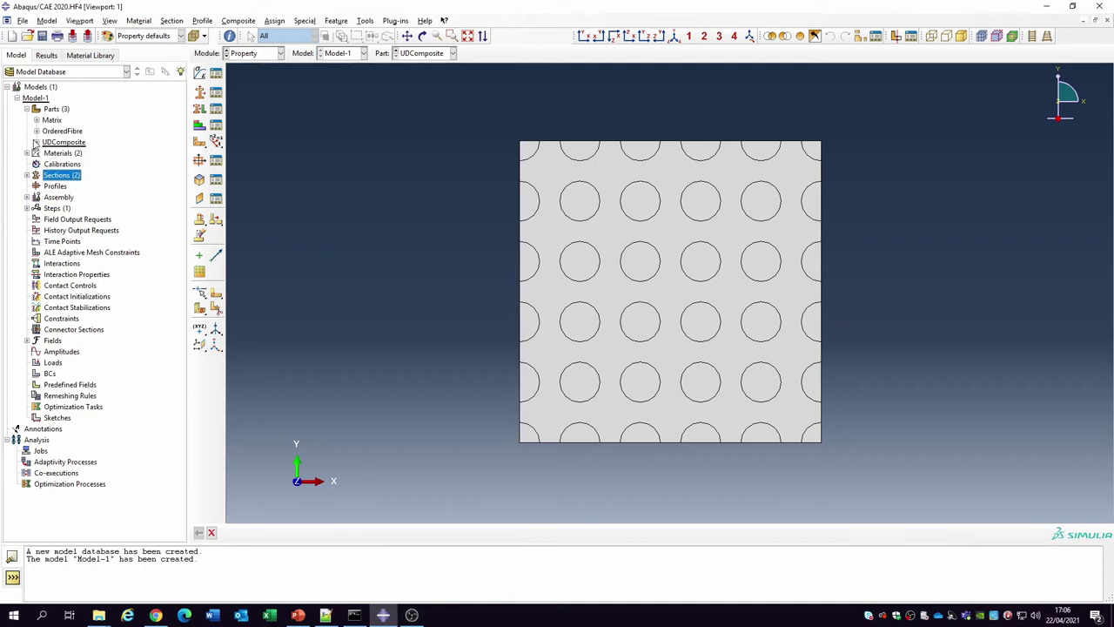
{"action": "left_click", "coordinate": [37, 143]}
Assign matrixSection to the whole UDComposite part face
{"action": "double_click", "coordinate": [85, 209]}
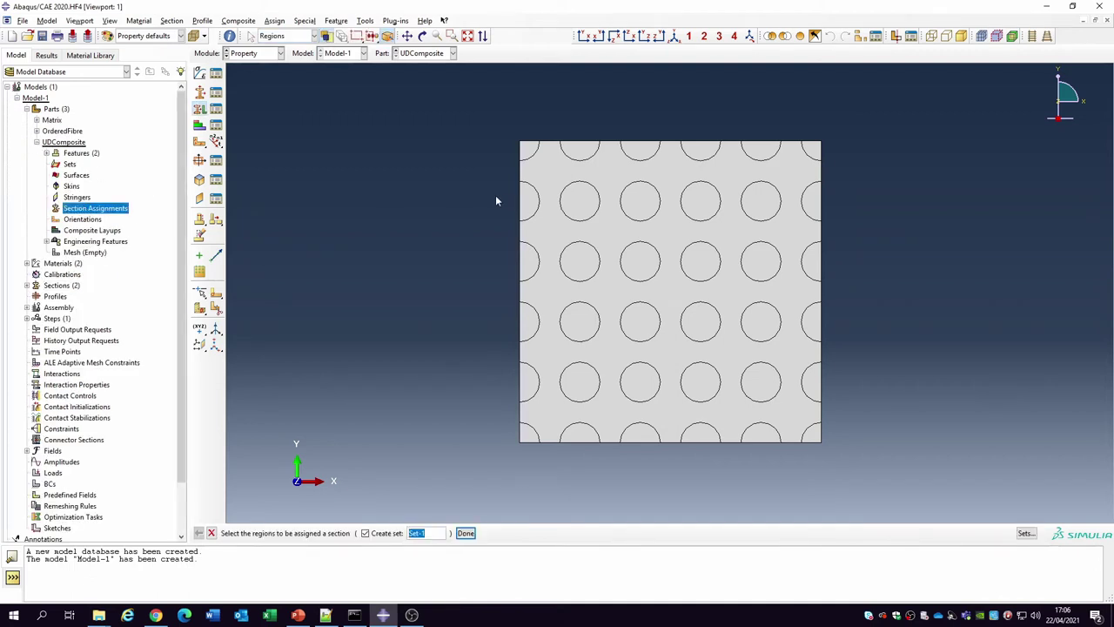
{"action": "left_click", "coordinate": [645, 205]}
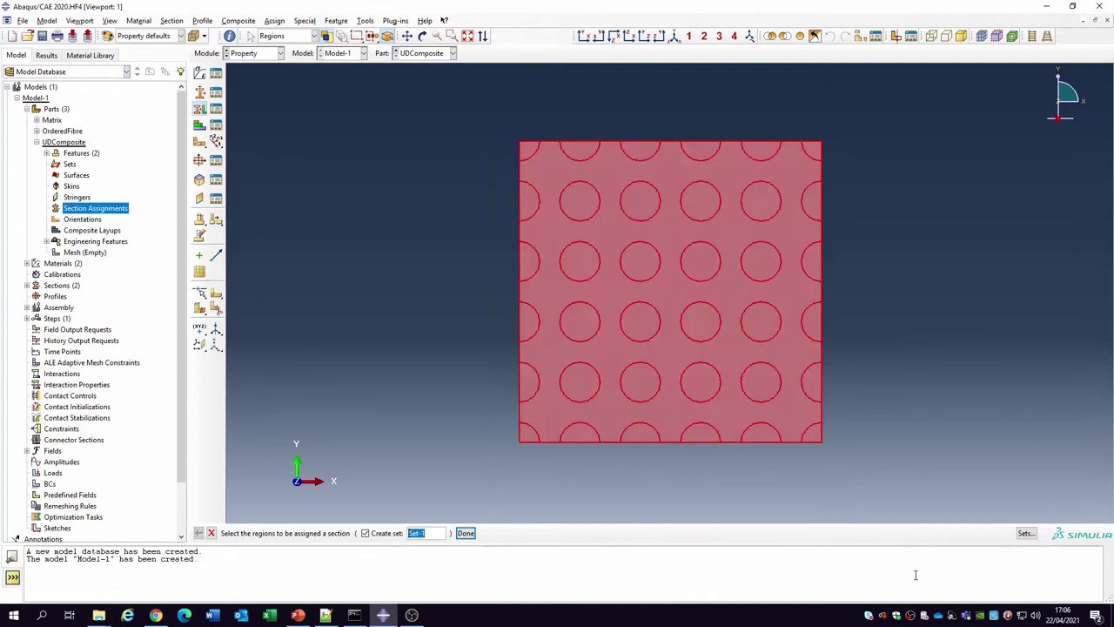
{"action": "left_click", "coordinate": [467, 533]}
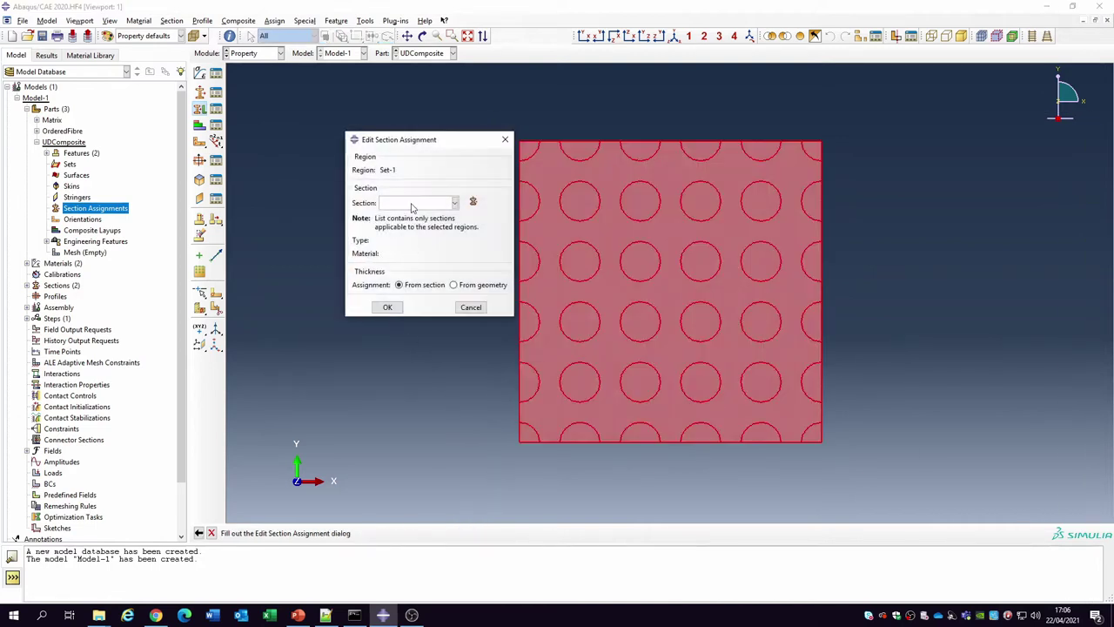
{"action": "left_click", "coordinate": [418, 202]}
{"action": "left_click", "coordinate": [403, 227]}
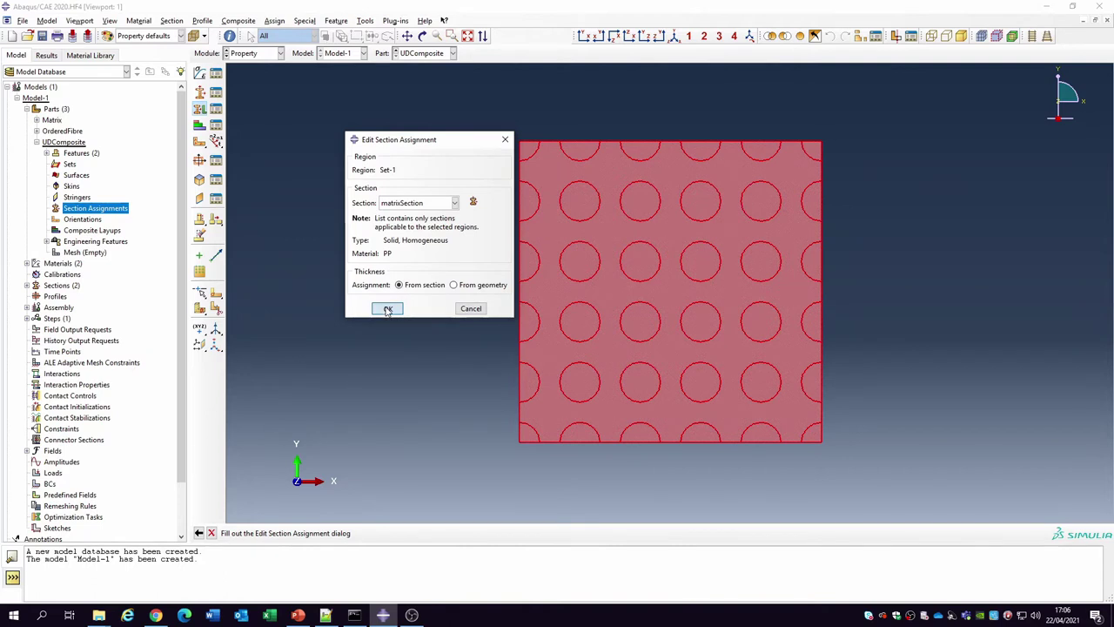
{"action": "left_click", "coordinate": [388, 307]}
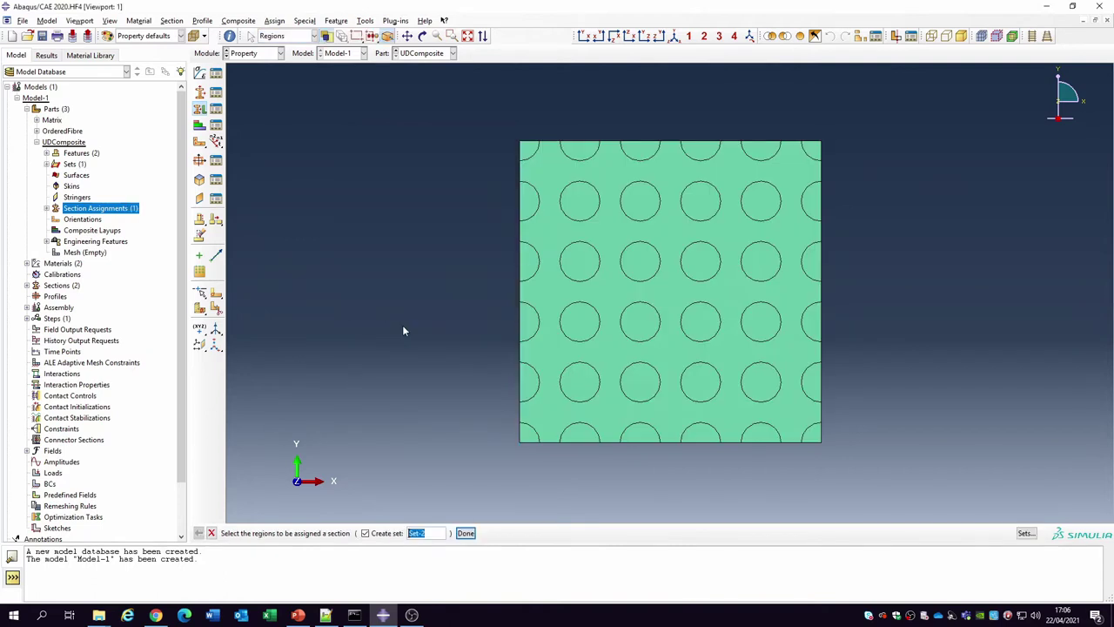
Assign fibreSection to the fibre circles only, excluding the matrix region
{"action": "left_click", "coordinate": [366, 533]}
{"action": "left_click", "coordinate": [546, 178]}
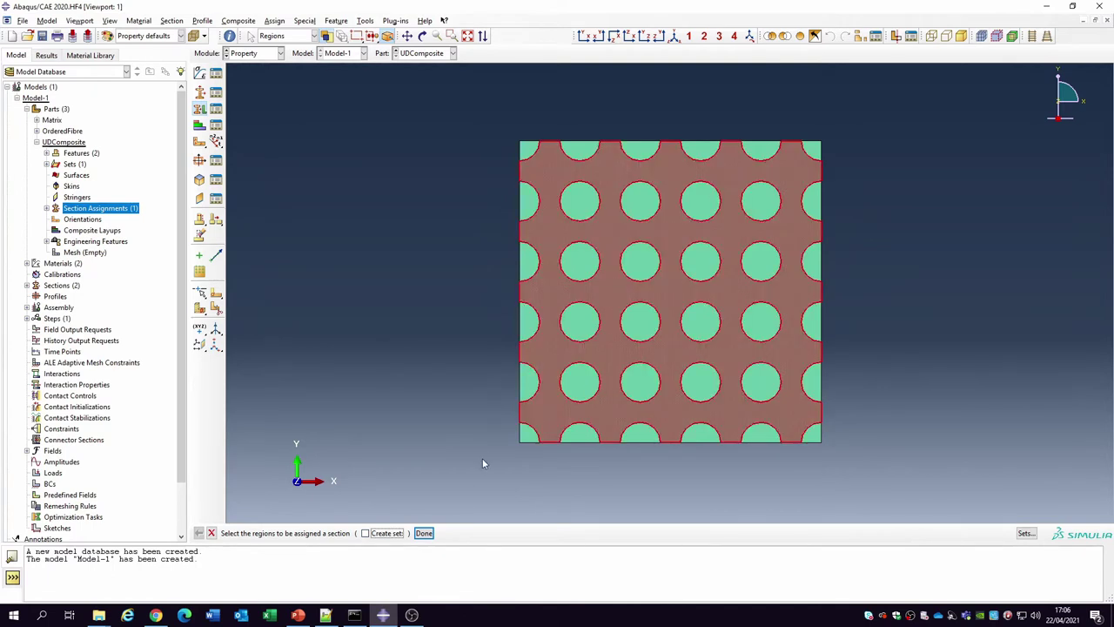
{"action": "left_click_drag", "start_coordinate": [1054, 615], "coordinate": [1055, 614]}
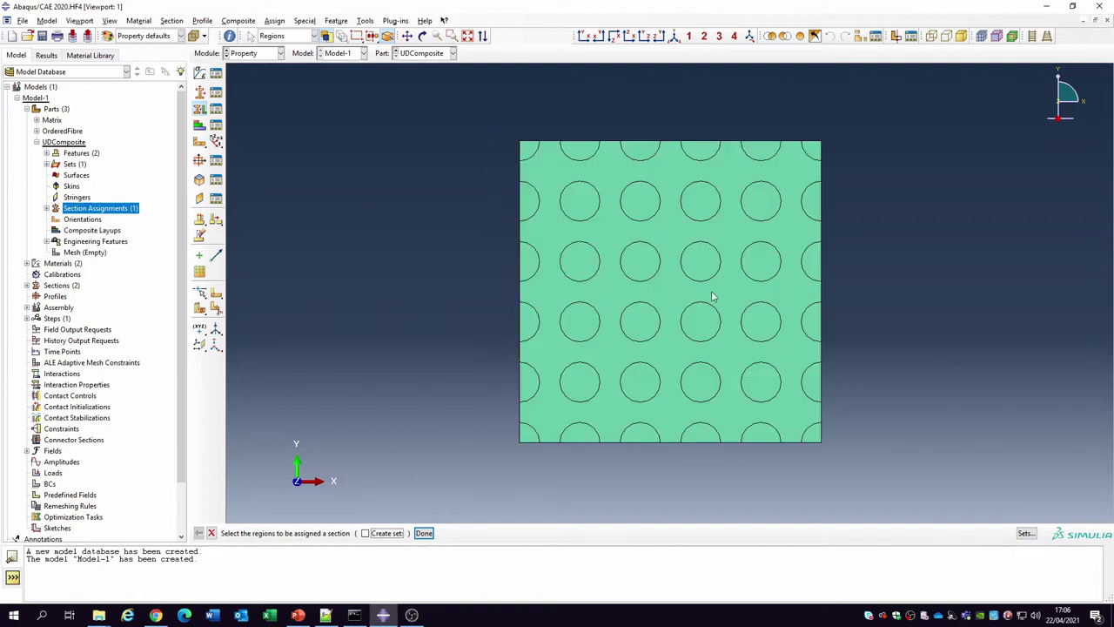
{"action": "left_click", "coordinate": [560, 352], "text": "ctrl"}
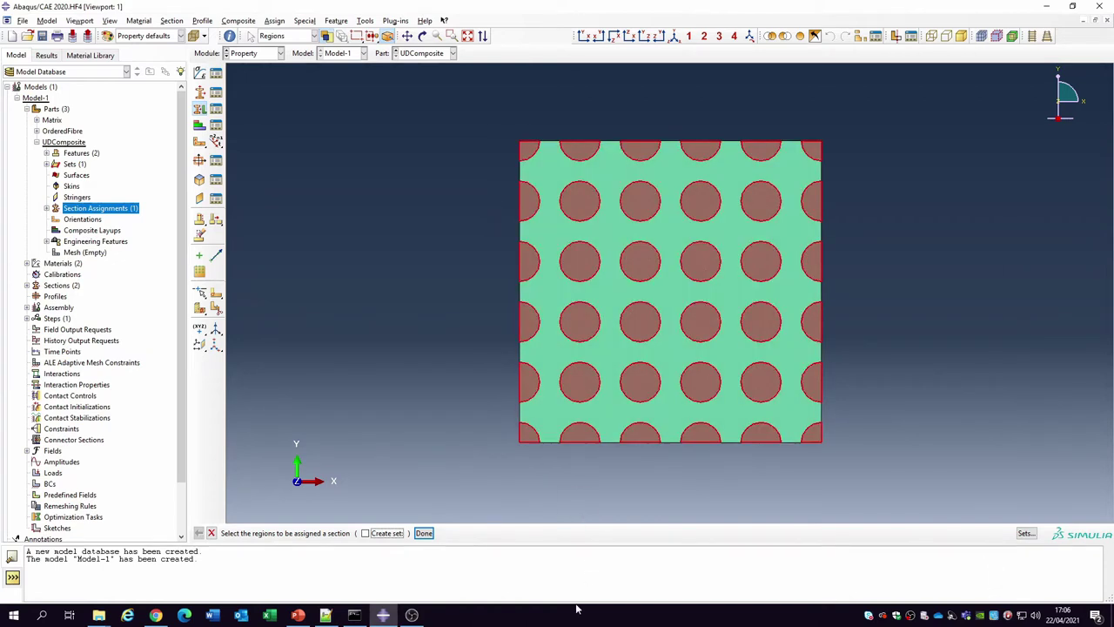
{"action": "left_click", "coordinate": [424, 533]}
{"action": "left_click", "coordinate": [398, 203]}
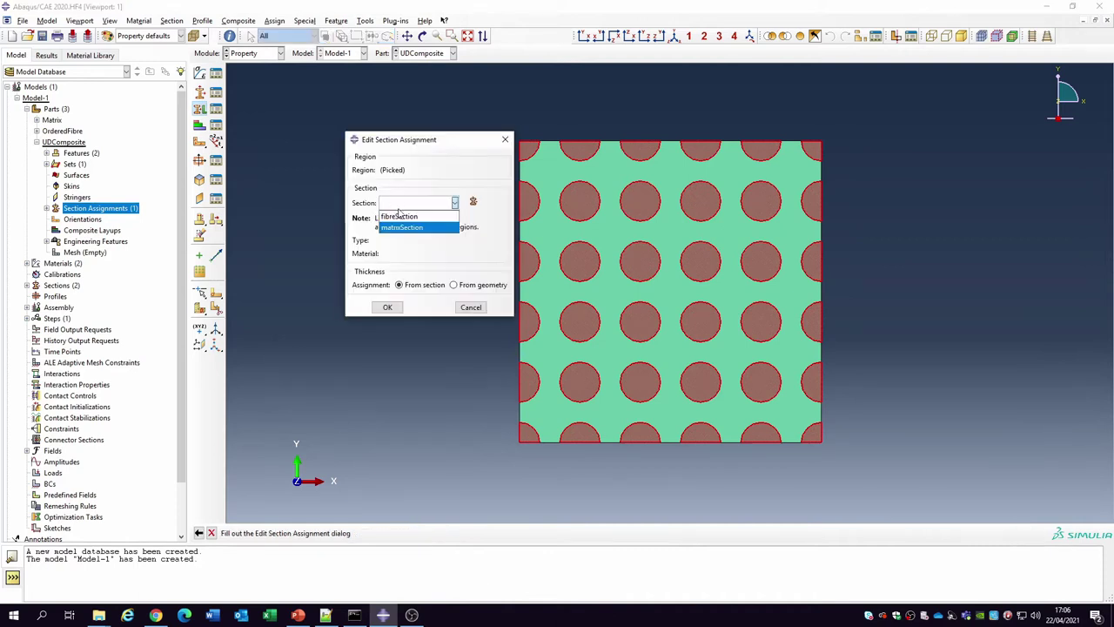
{"action": "left_click", "coordinate": [401, 217]}
{"action": "left_click", "coordinate": [389, 309]}
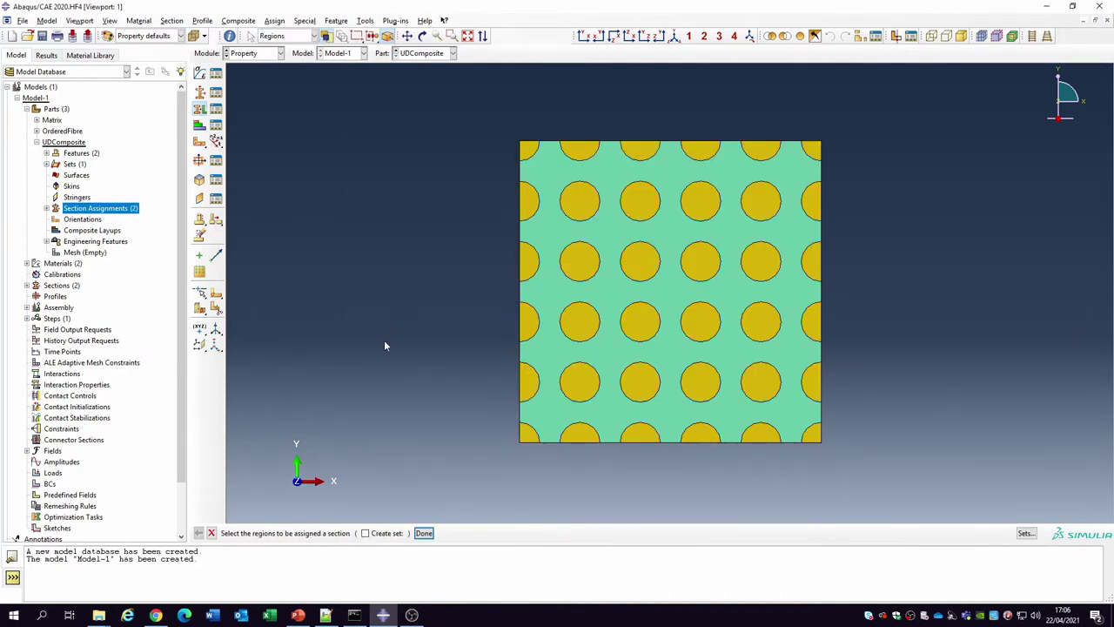
Review the two section assignments and colour the part by material
{"action": "left_click", "coordinate": [47, 208]}
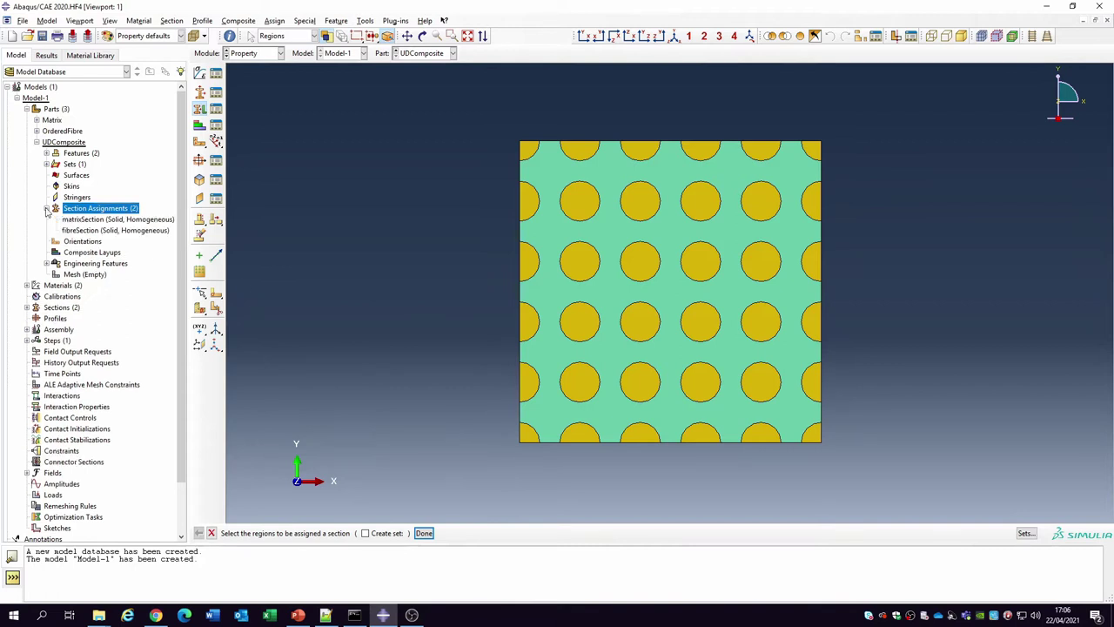
{"action": "left_click", "coordinate": [85, 221]}
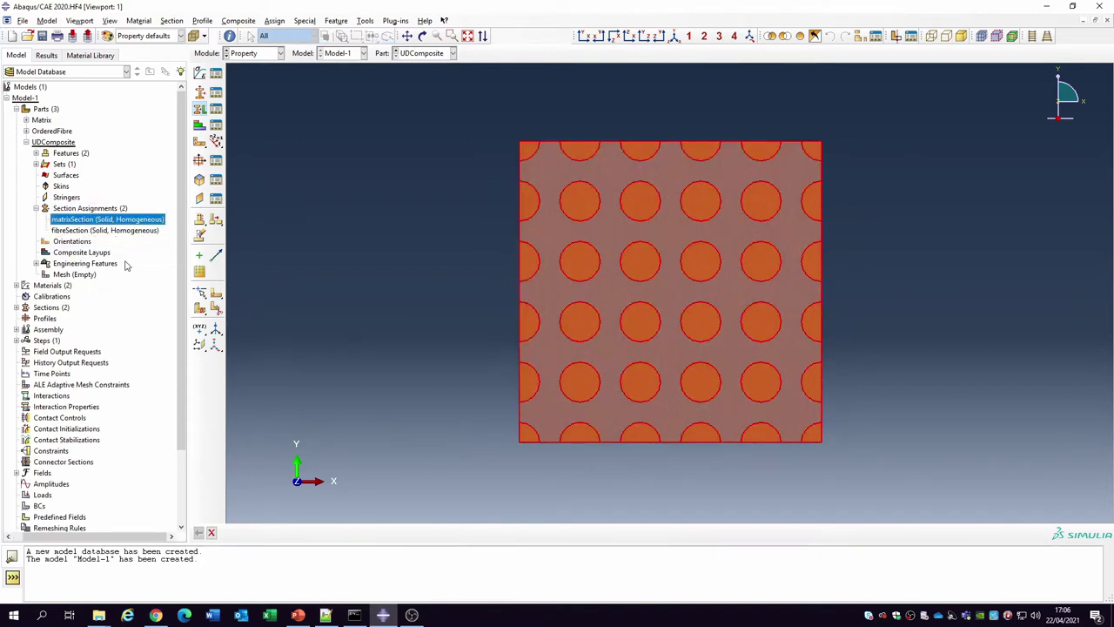
{"action": "left_click", "coordinate": [127, 224]}
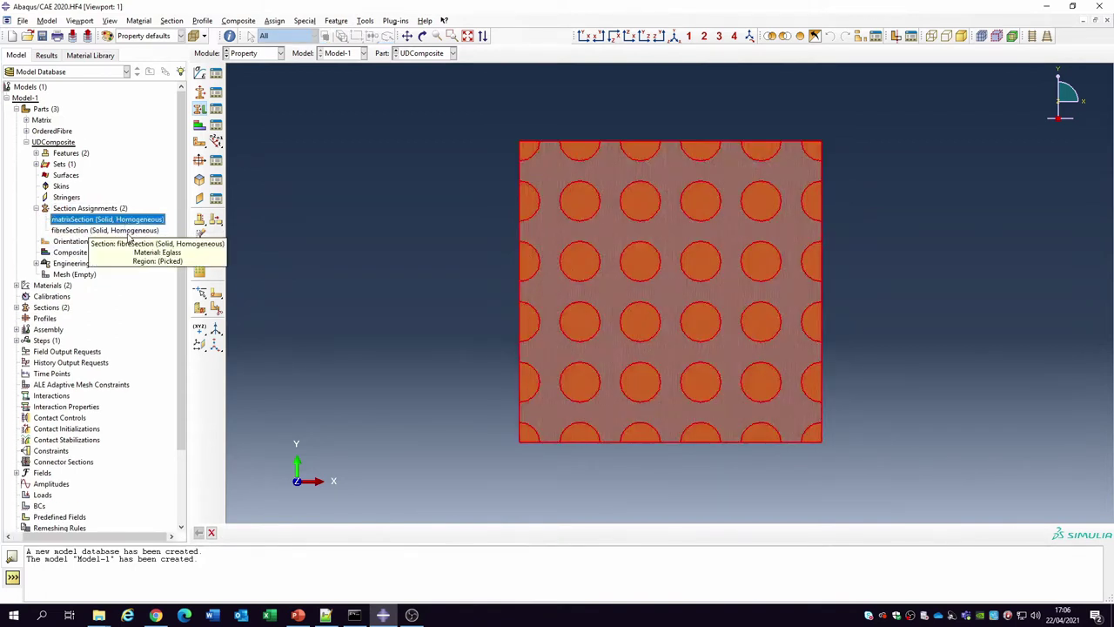
{"action": "left_click", "coordinate": [137, 234]}
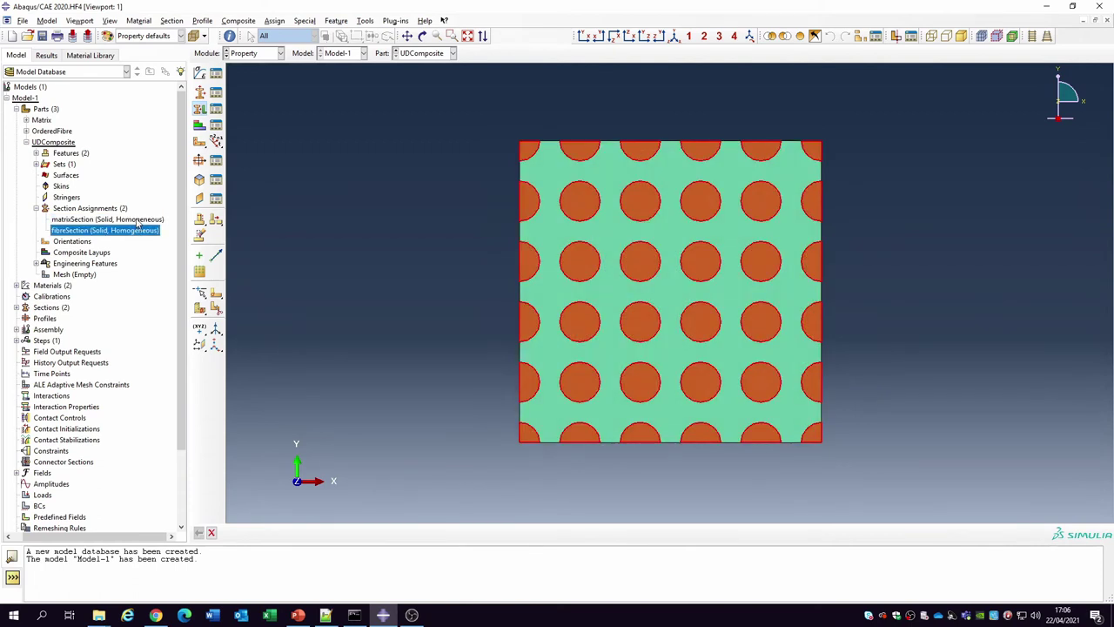
{"action": "double_click", "coordinate": [137, 221]}
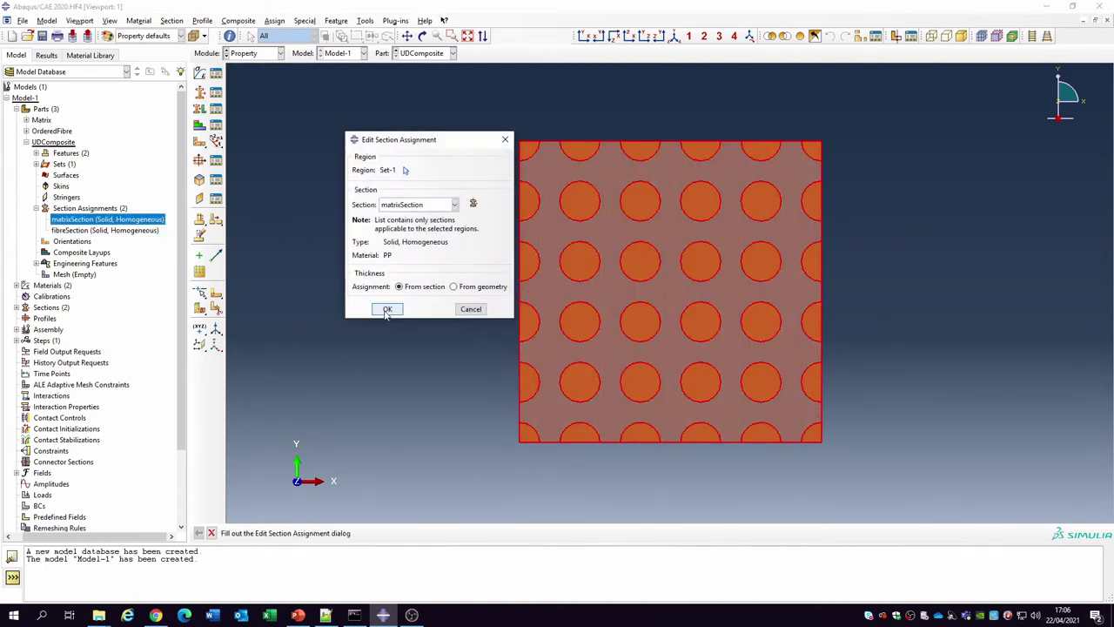
{"action": "left_click", "coordinate": [384, 310]}
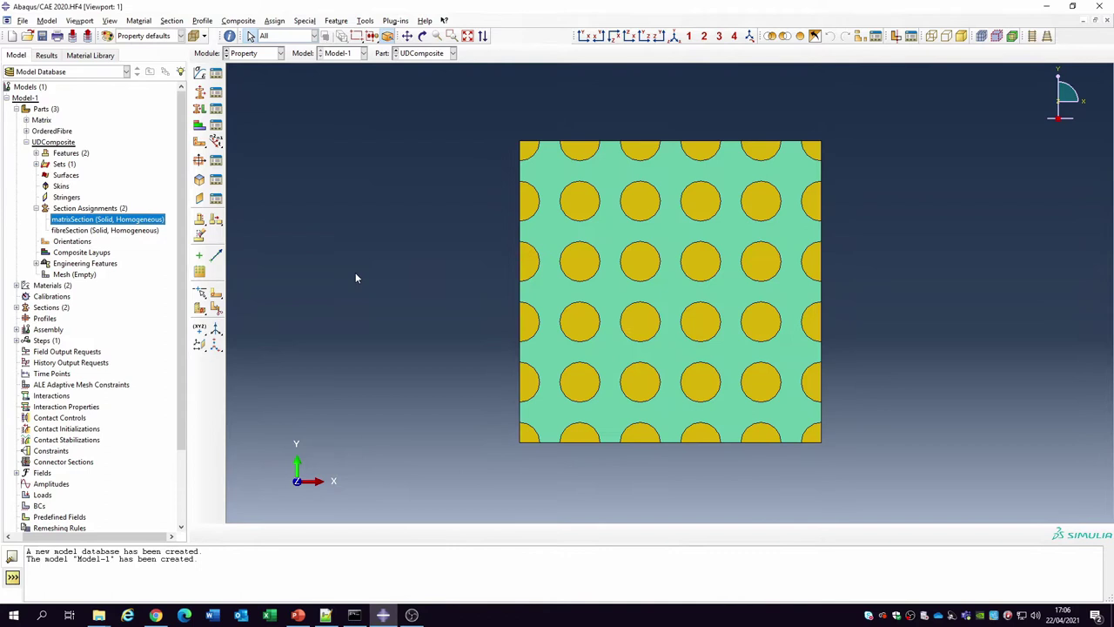
{"action": "left_click", "coordinate": [165, 38]}
{"action": "left_click", "coordinate": [141, 73]}
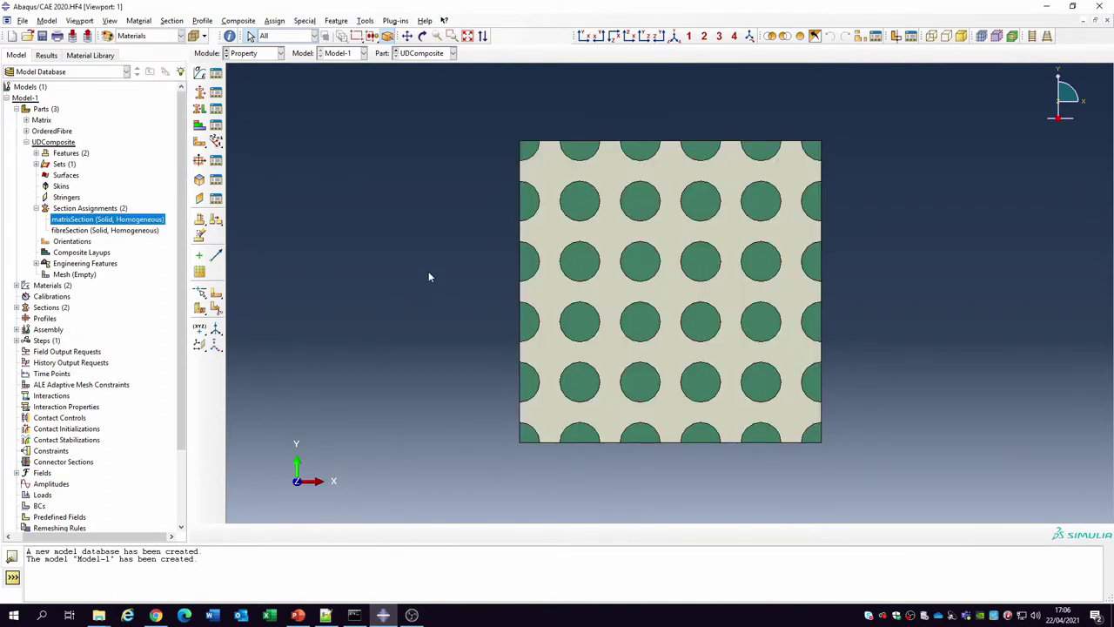
Seed the UDComposite part using the default global seed sizes
{"action": "left_click", "coordinate": [78, 275]}
{"action": "double_click", "coordinate": [77, 275]}
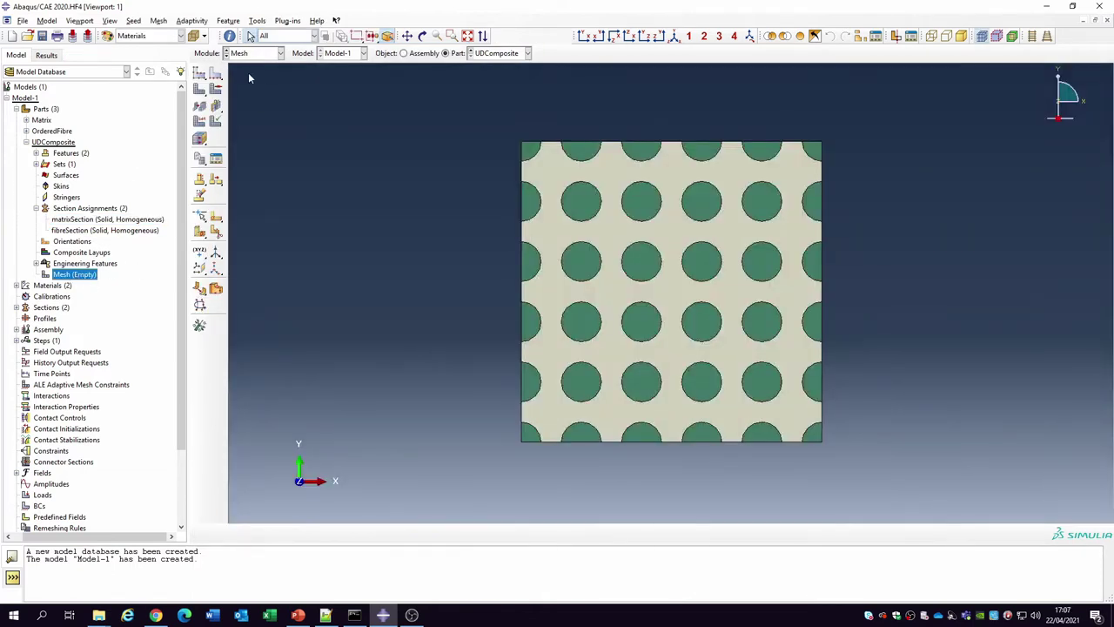
{"action": "left_click", "coordinate": [202, 77]}
{"action": "left_click", "coordinate": [32, 337]}
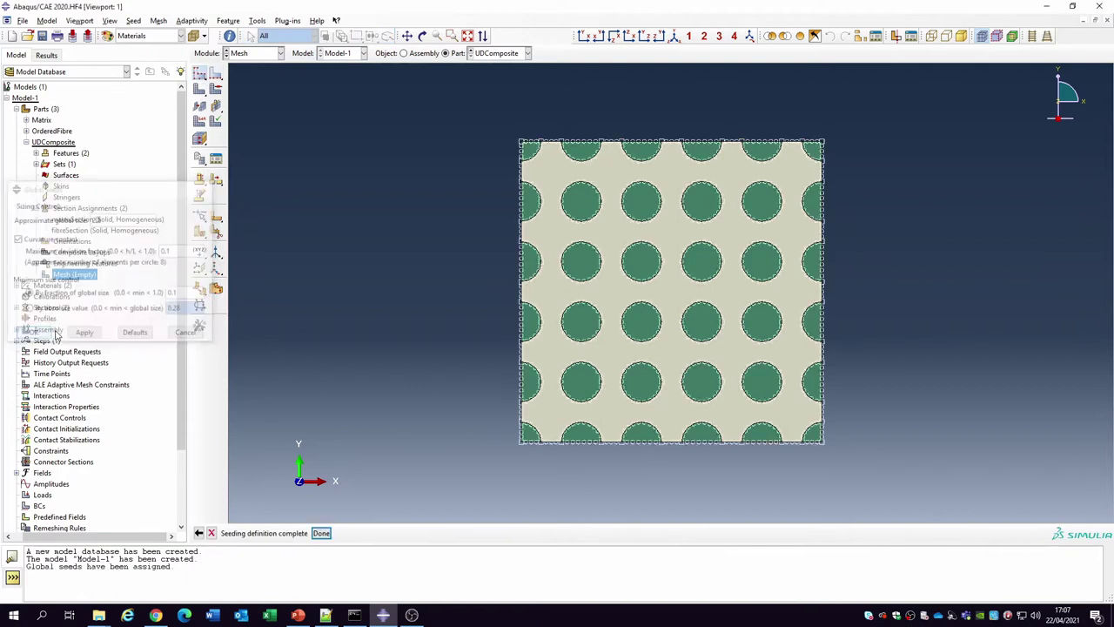
Assign triangular (Tri) mesh controls to all faces of the part
{"action": "left_click", "coordinate": [216, 90]}
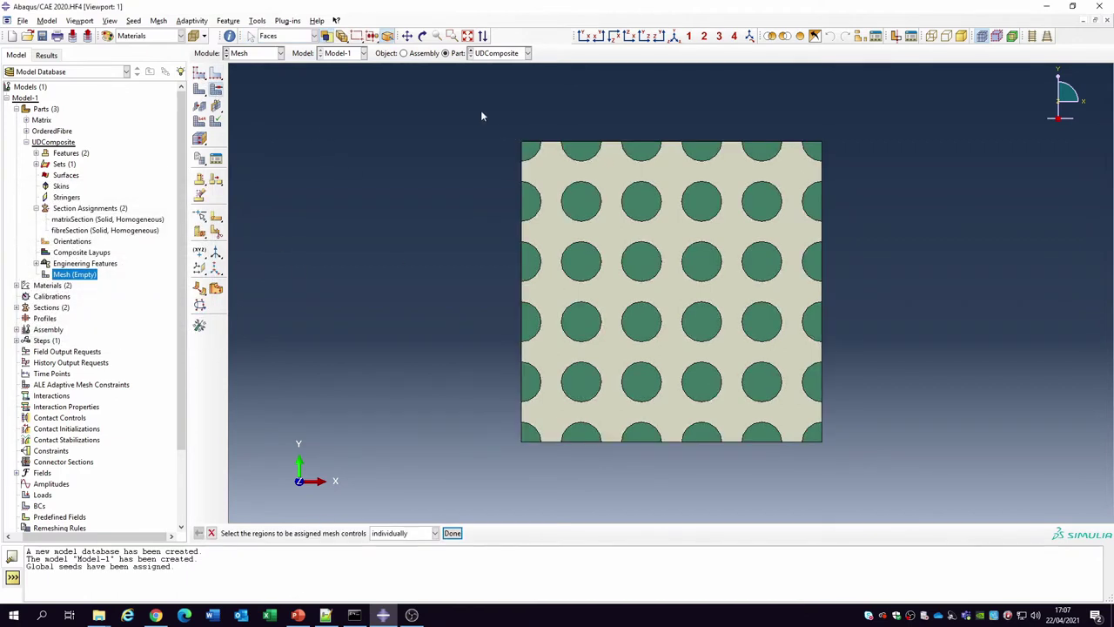
{"action": "left_click_drag", "start_coordinate": [482, 116], "coordinate": [984, 522]}
{"action": "left_click", "coordinate": [452, 532]}
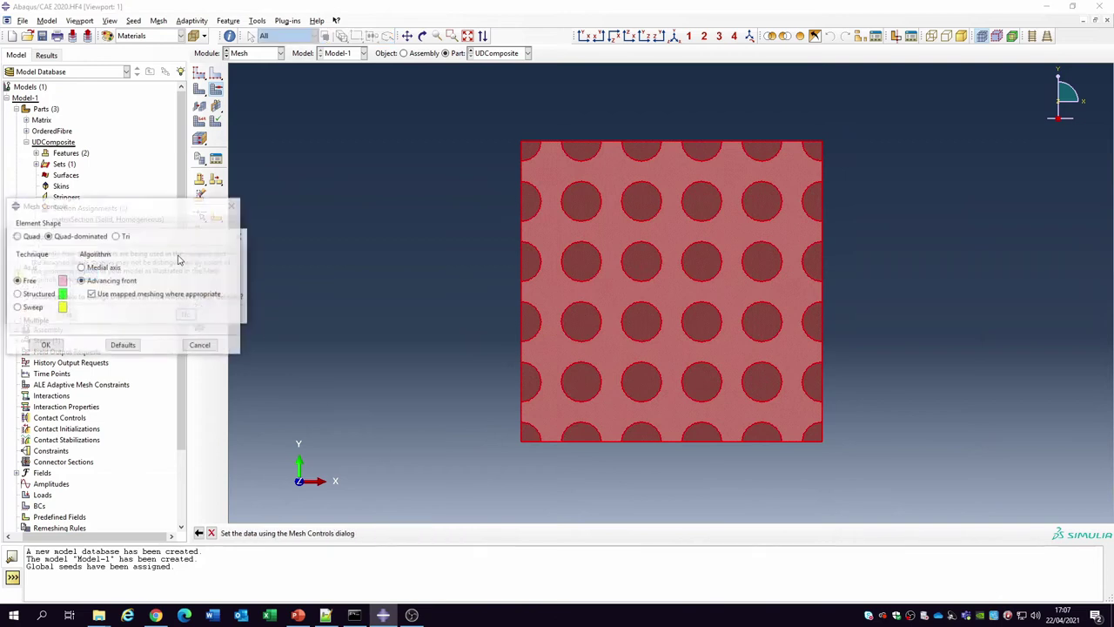
{"action": "left_click", "coordinate": [186, 314]}
{"action": "left_click", "coordinate": [125, 237]}
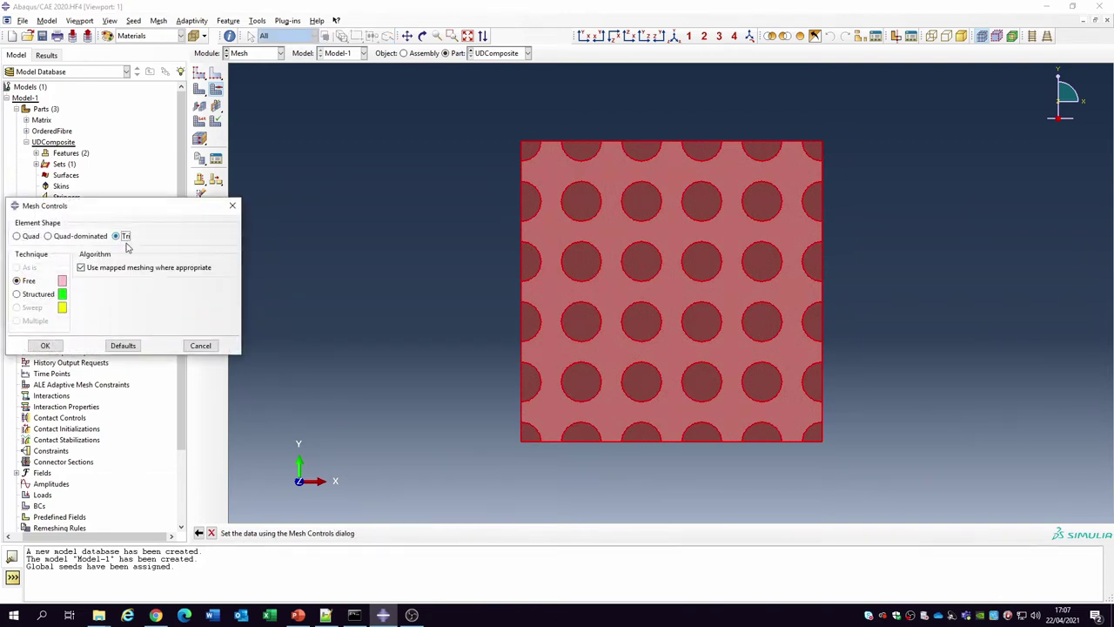
{"action": "left_click", "coordinate": [46, 346]}
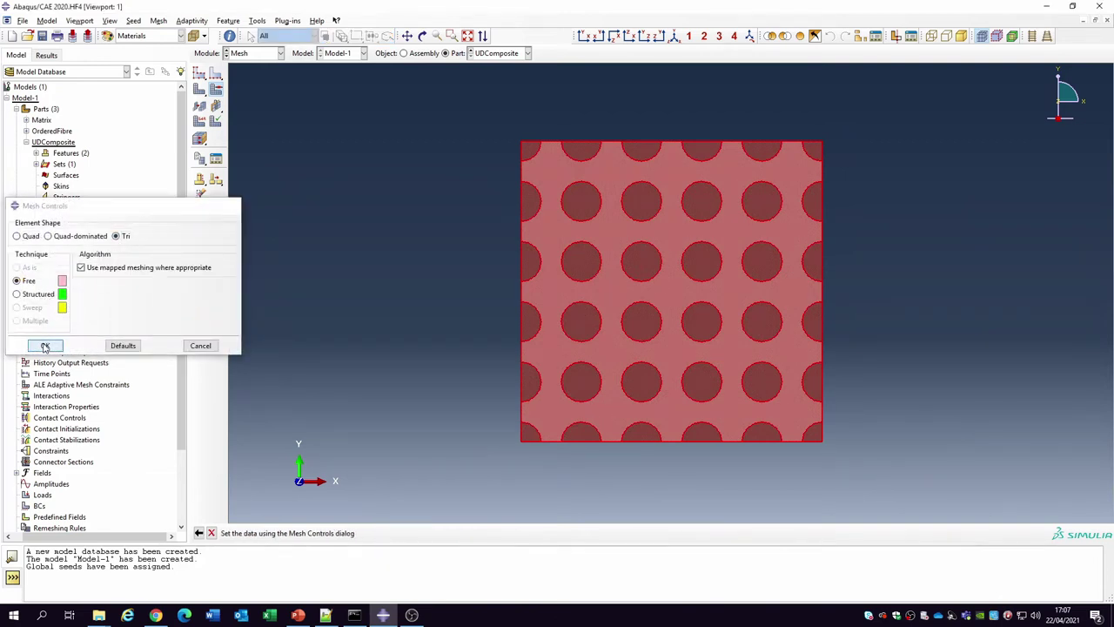
Mesh the part, generating 6294 free triangular elements
{"action": "left_click", "coordinate": [199, 89]}
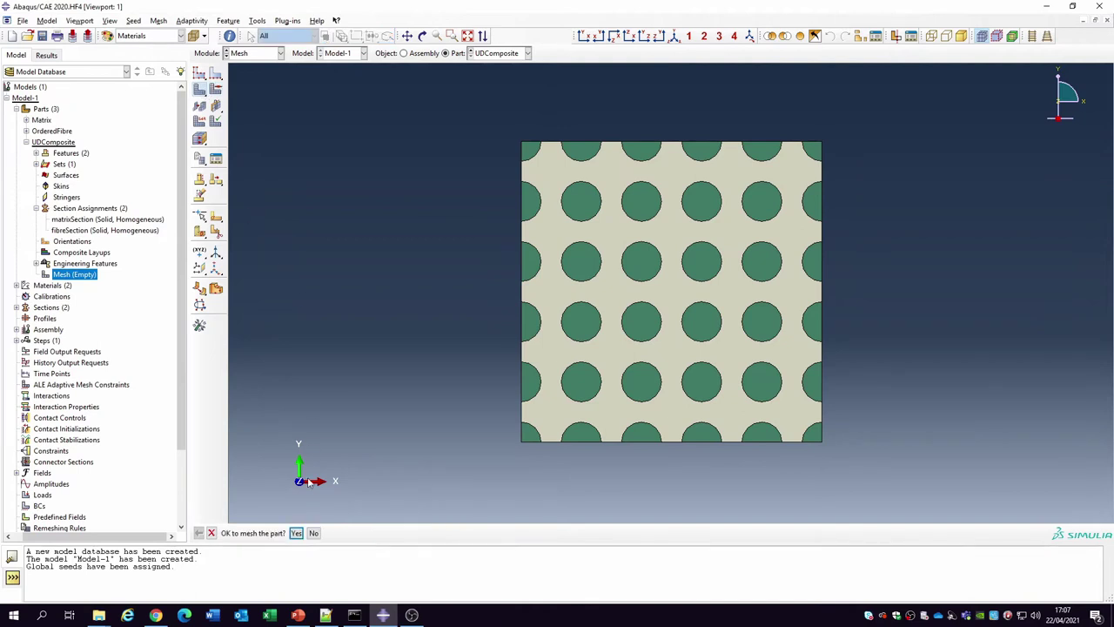
{"action": "left_click", "coordinate": [295, 533]}
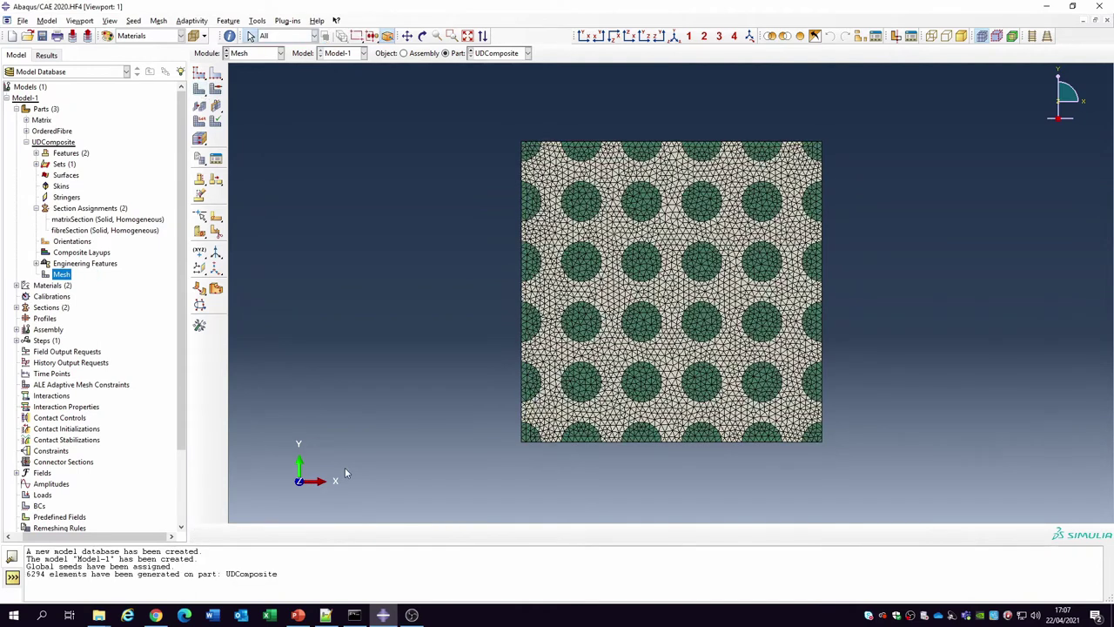
{"action": "left_click", "coordinate": [27, 142]}
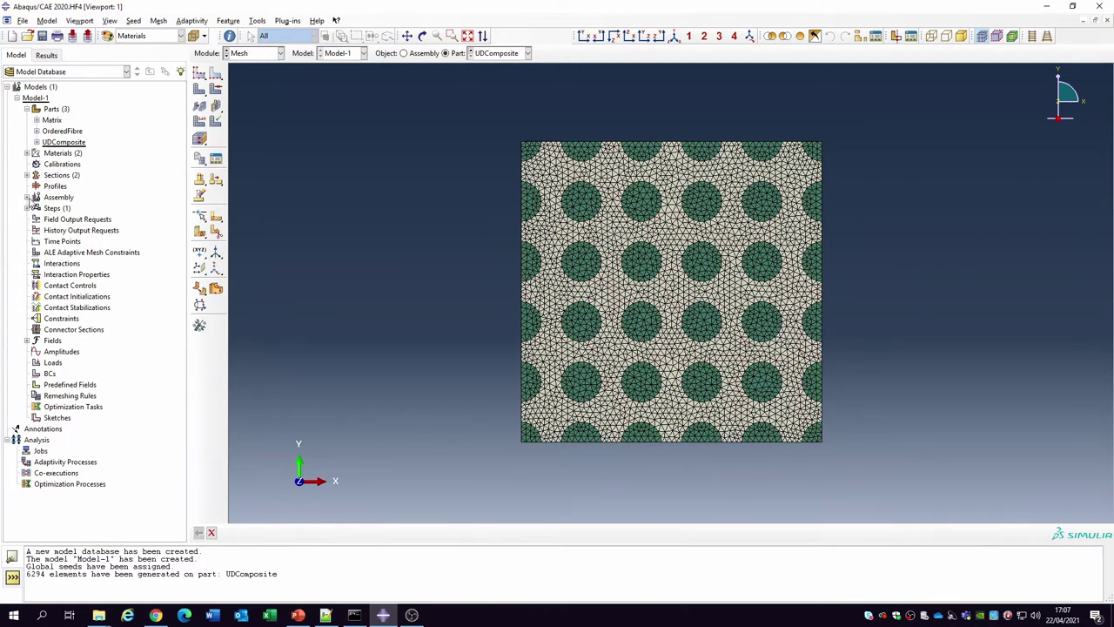
Expand the UDComposite tree and start an XBack set, then cancel the geometry-based version
{"action": "left_click", "coordinate": [27, 197]}
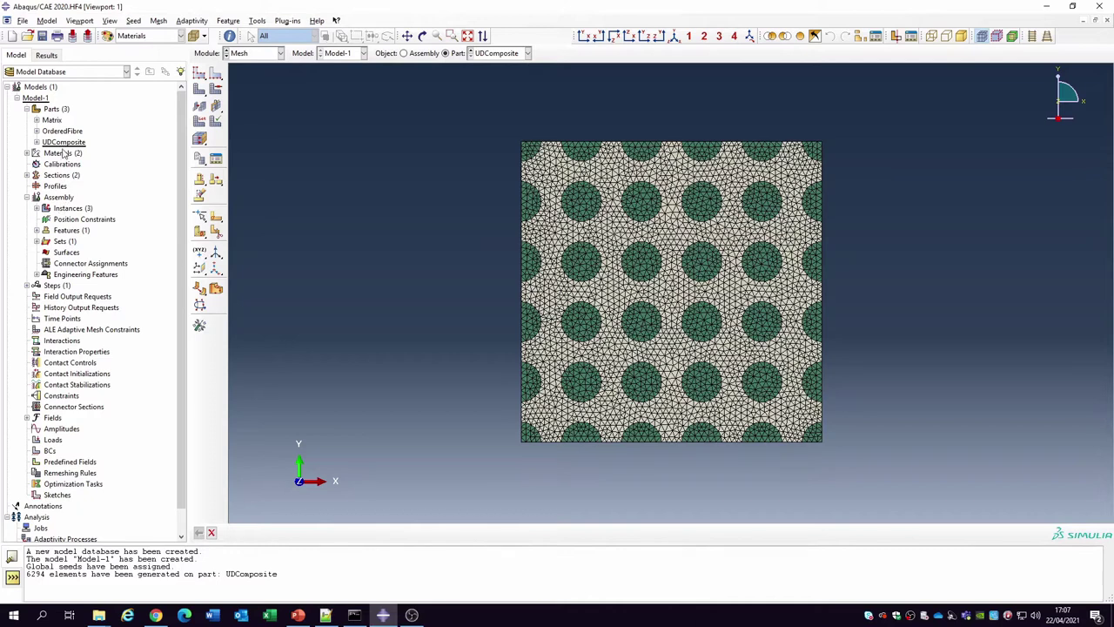
{"action": "left_click", "coordinate": [36, 143]}
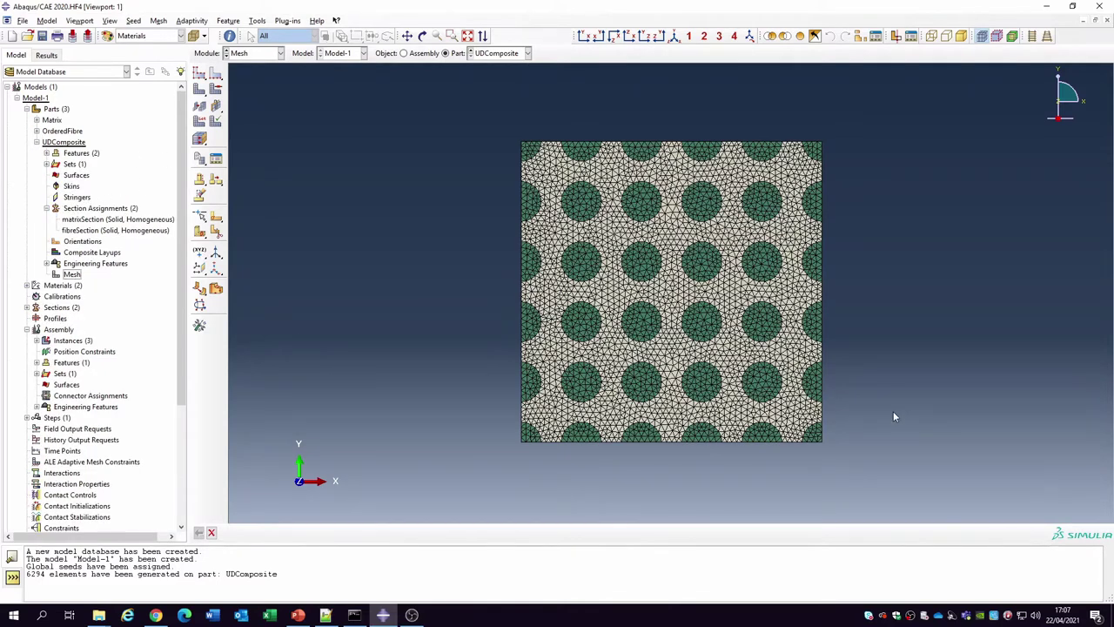
{"action": "double_click", "coordinate": [75, 164]}
{"action": "type", "text": "X"}
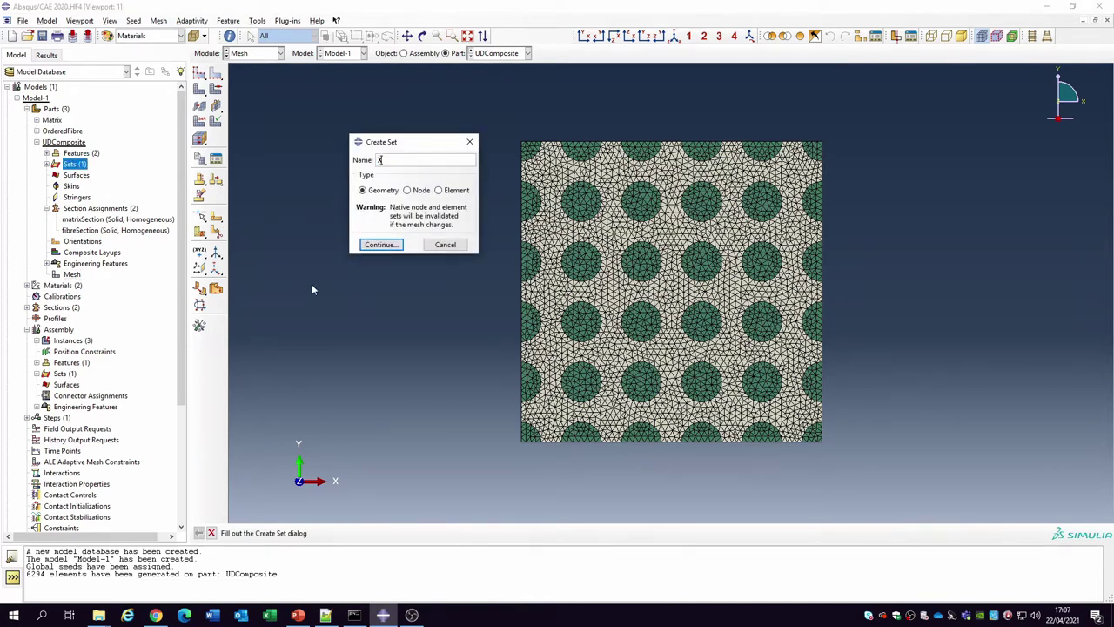
{"action": "type", "text": "Back"}
{"action": "left_click", "coordinate": [380, 244]}
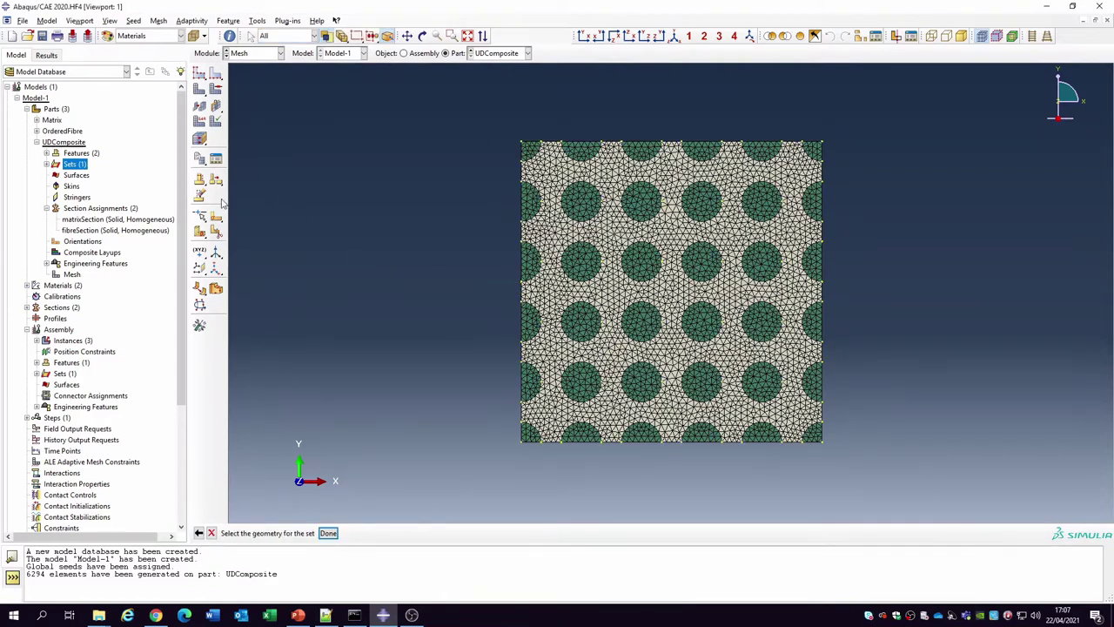
{"action": "key", "text": "Escape"}
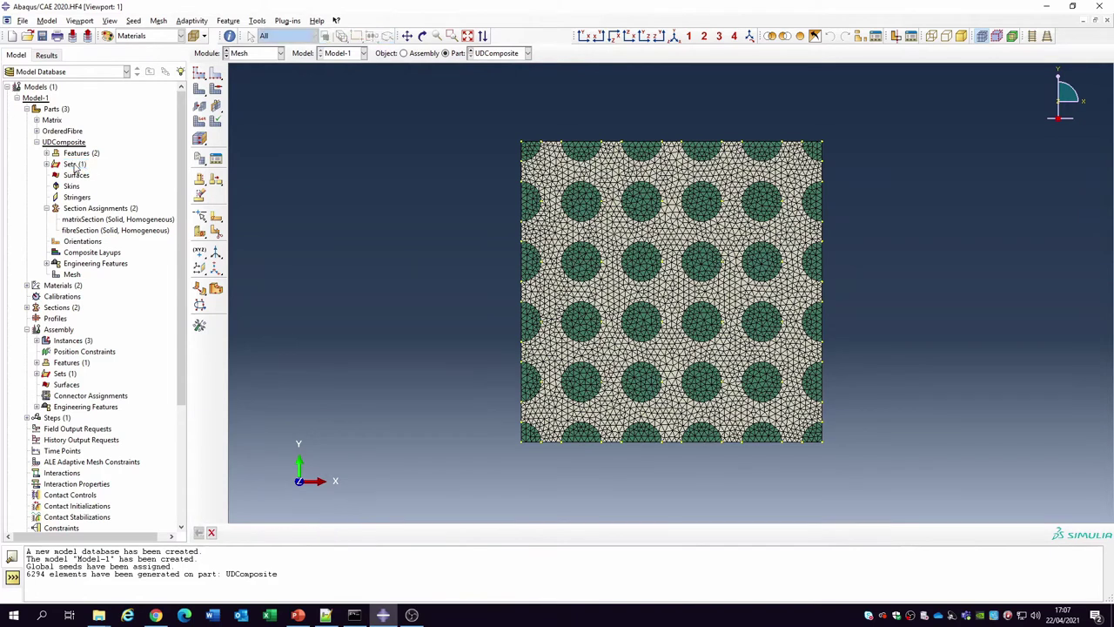
Create node set XBack from the nodes on the mesh's left edge
{"action": "double_click", "coordinate": [75, 165]}
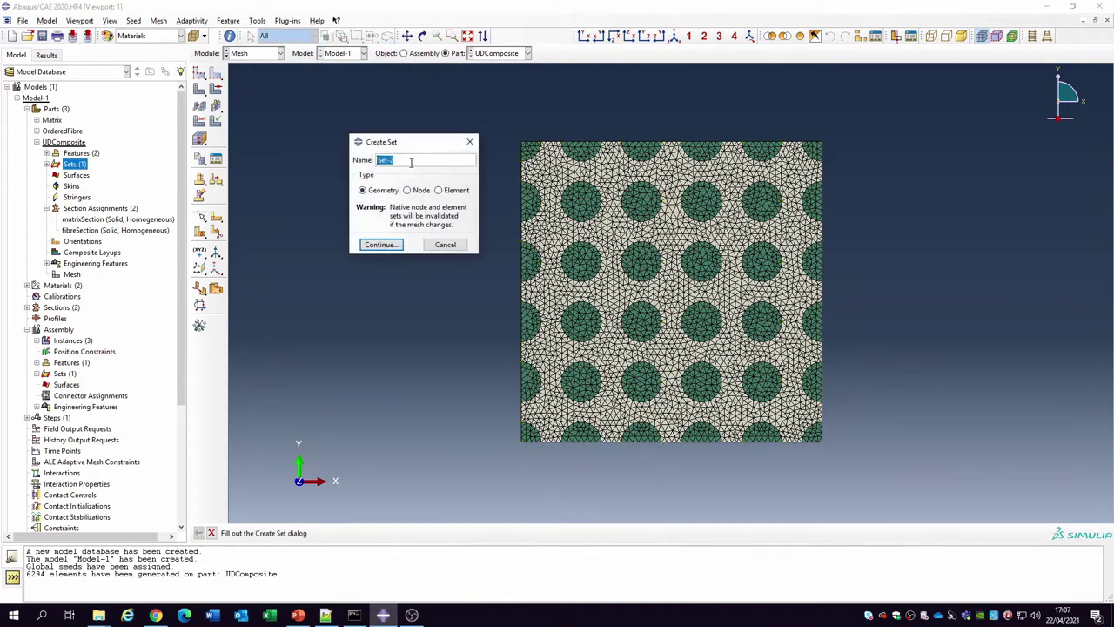
{"action": "type", "text": "XBack"}
{"action": "left_click", "coordinate": [414, 190]}
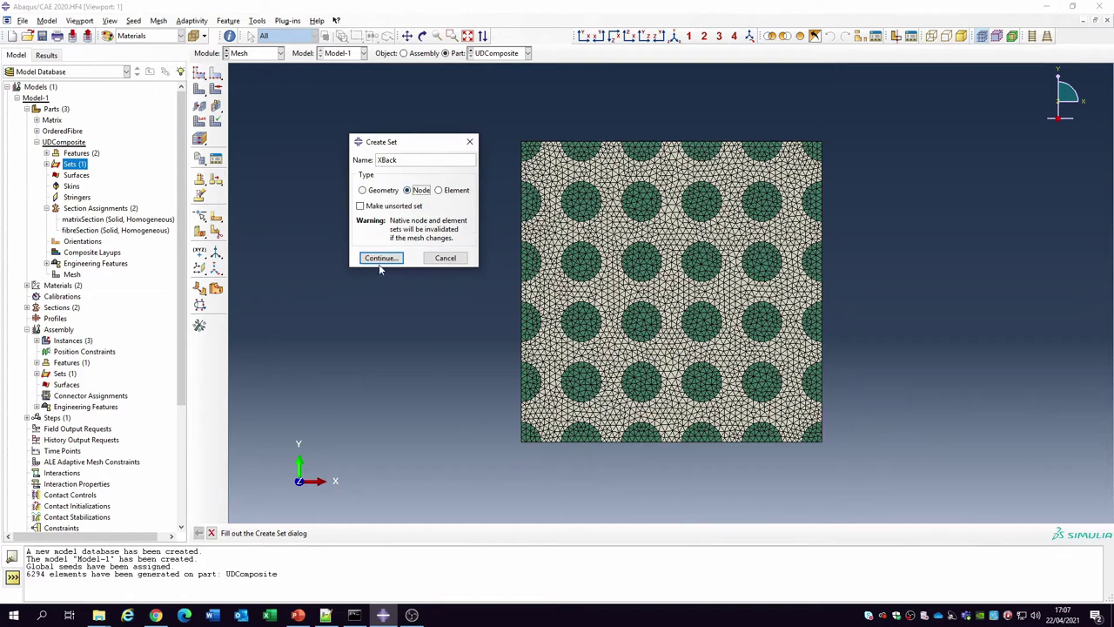
{"action": "left_click", "coordinate": [379, 261]}
{"action": "left_click", "coordinate": [344, 533]}
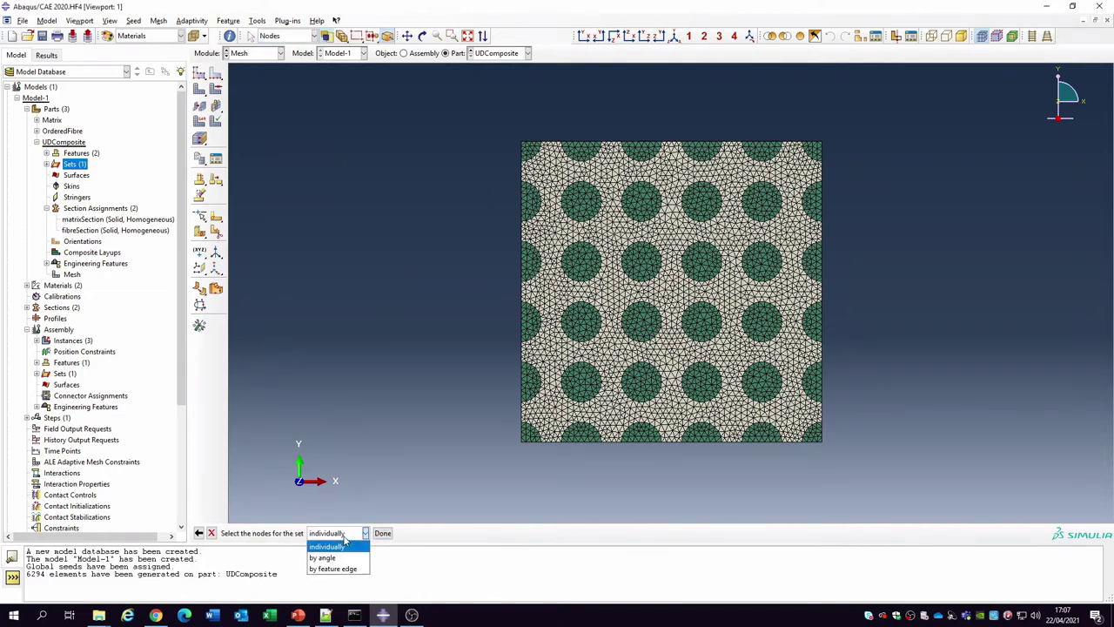
{"action": "left_click", "coordinate": [343, 570]}
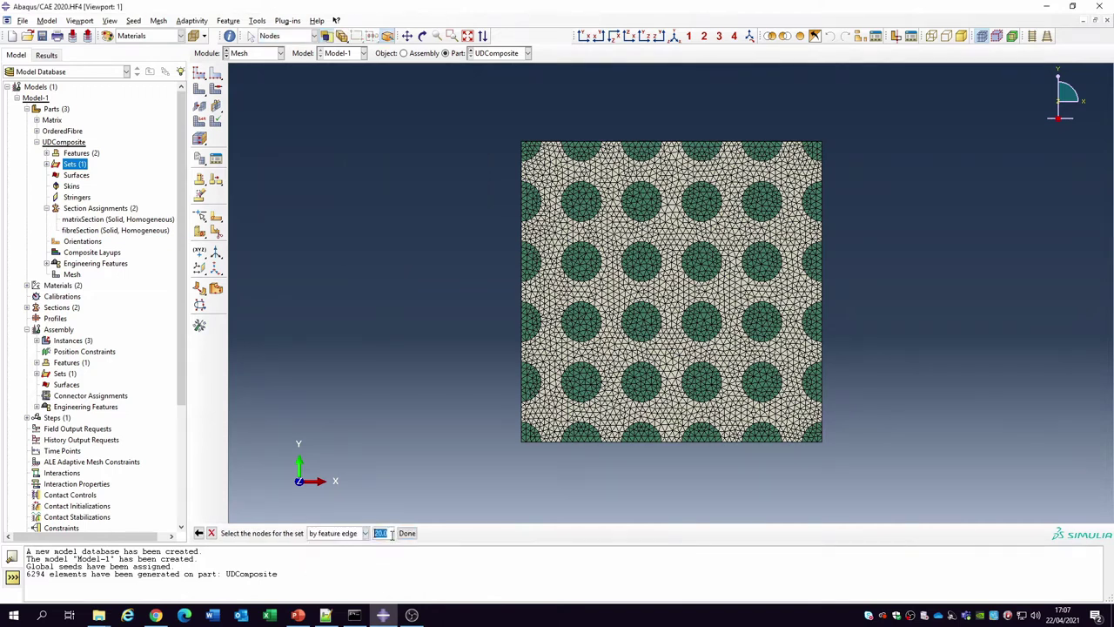
{"action": "left_click", "coordinate": [523, 240]}
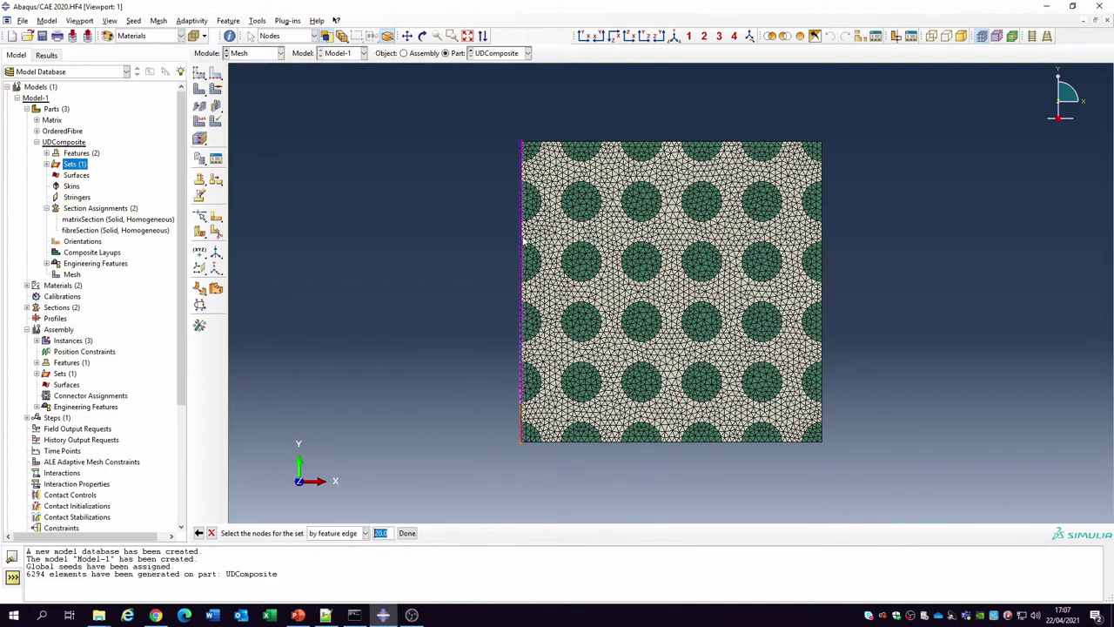
{"action": "left_click", "coordinate": [407, 533]}
Create node set XFront from the nodes on the mesh's right edge
{"action": "double_click", "coordinate": [77, 165]}
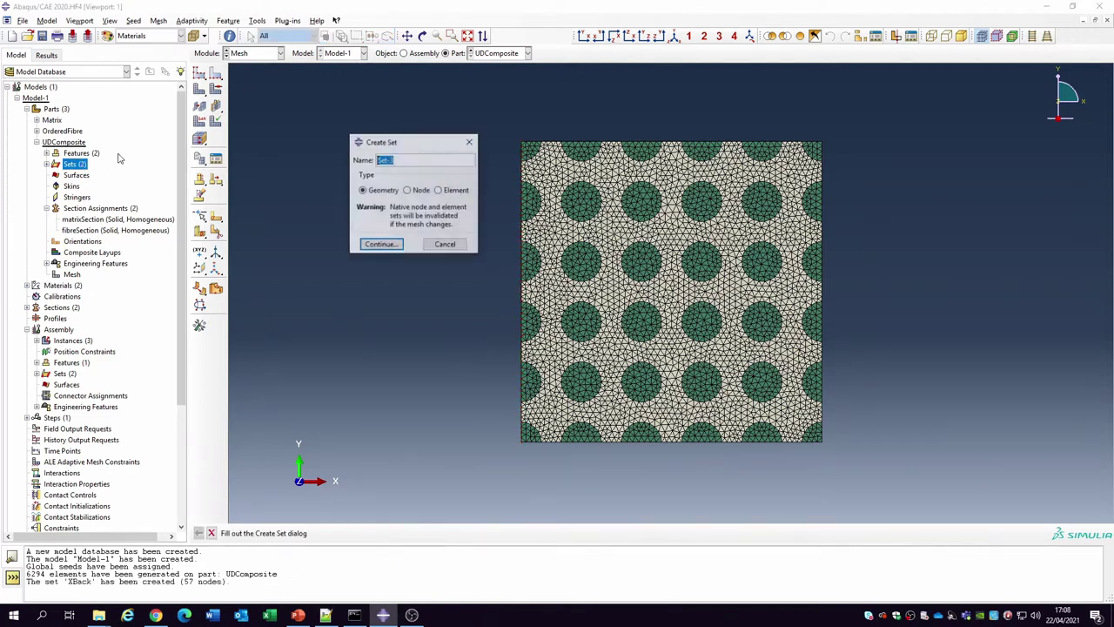
{"action": "type", "text": "XFront"}
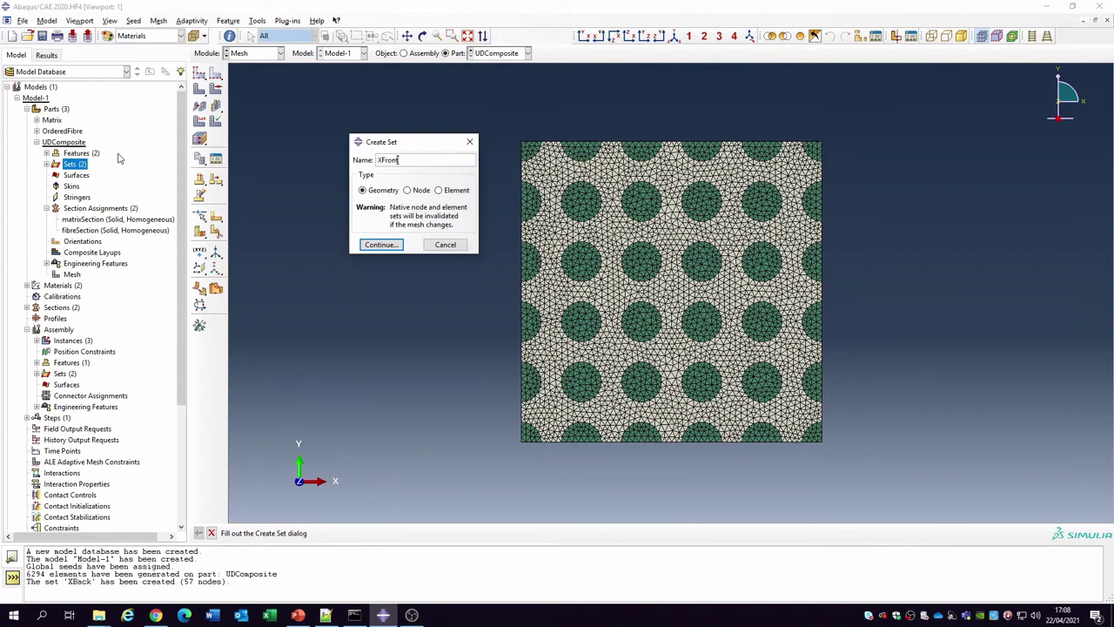
{"action": "left_click", "coordinate": [407, 190]}
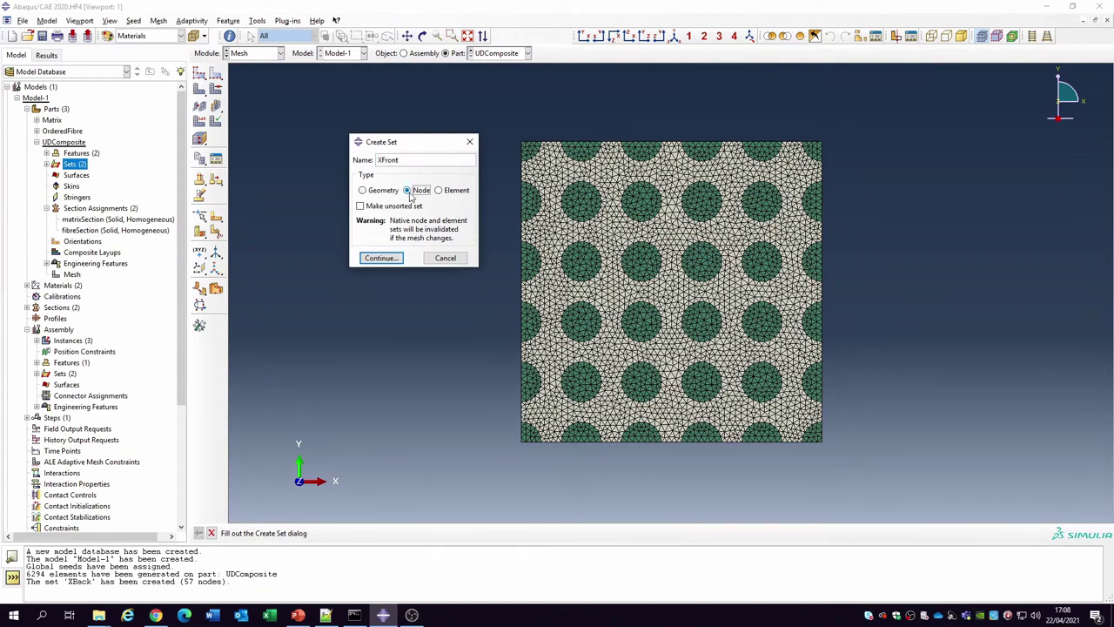
{"action": "left_click", "coordinate": [380, 245]}
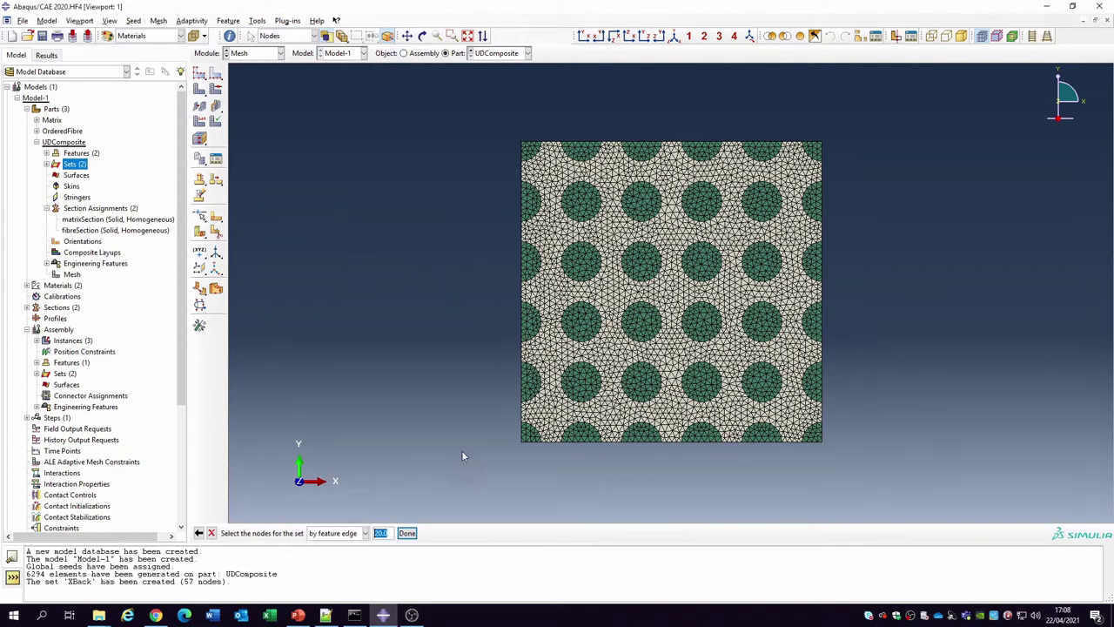
{"action": "left_click", "coordinate": [823, 294]}
{"action": "left_click", "coordinate": [407, 532]}
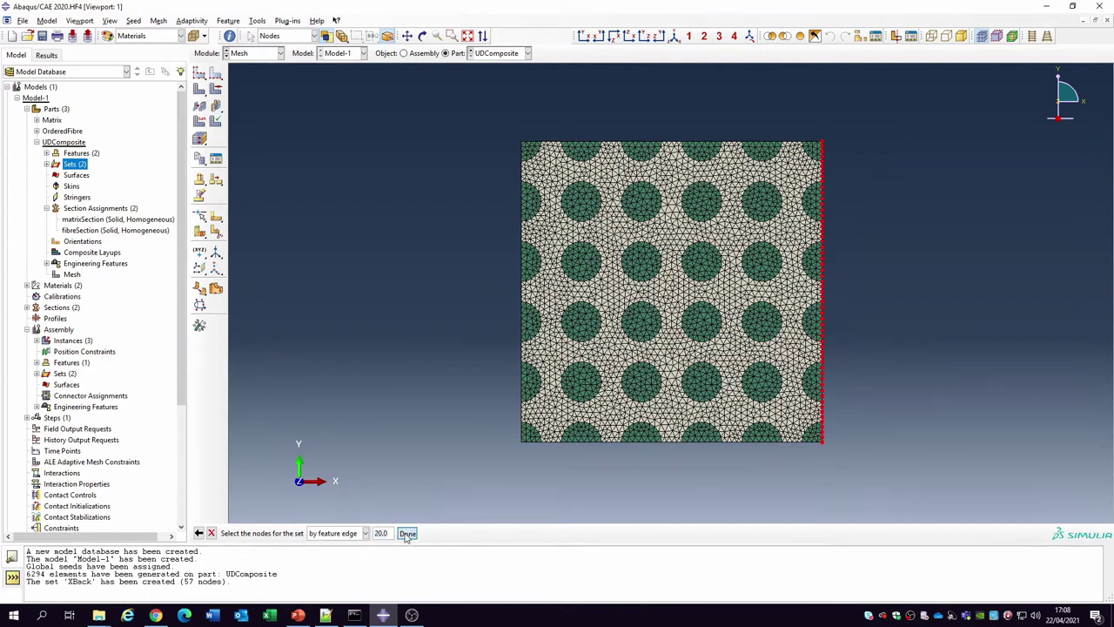
Create node set YTop from the nodes on the mesh's top edge
{"action": "double_click", "coordinate": [77, 172]}
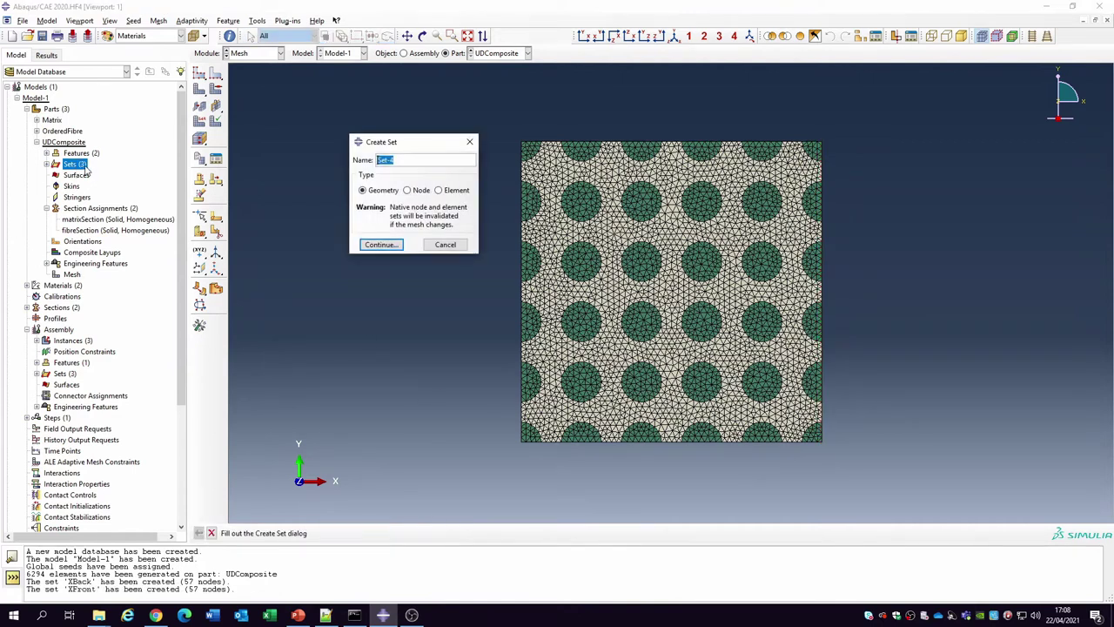
{"action": "type", "text": "YTop"}
{"action": "left_click", "coordinate": [406, 190]}
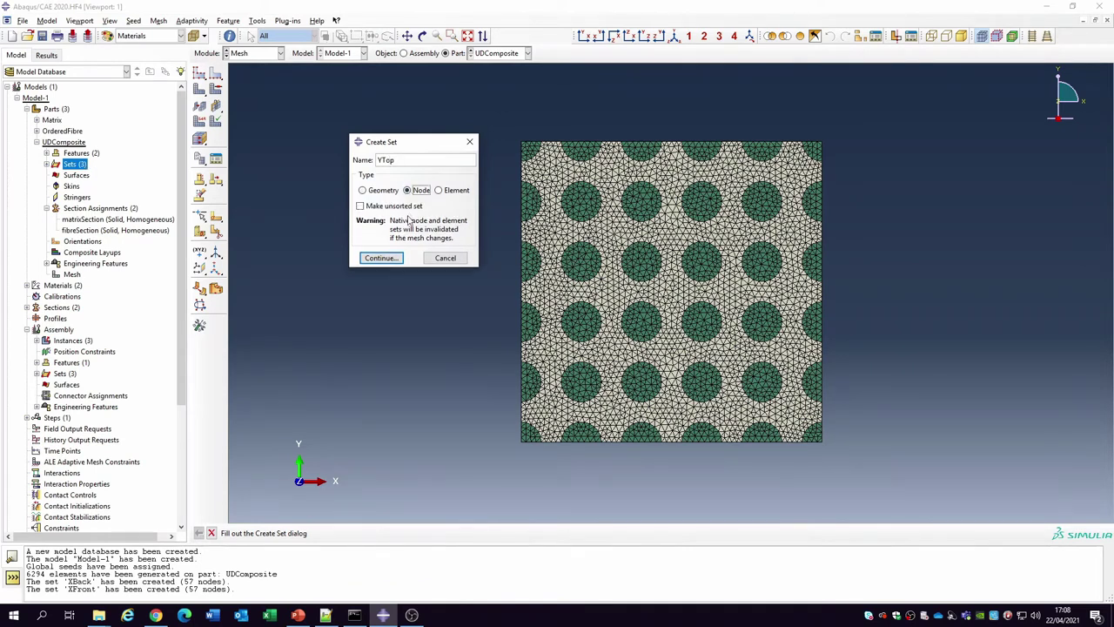
{"action": "left_click", "coordinate": [380, 256]}
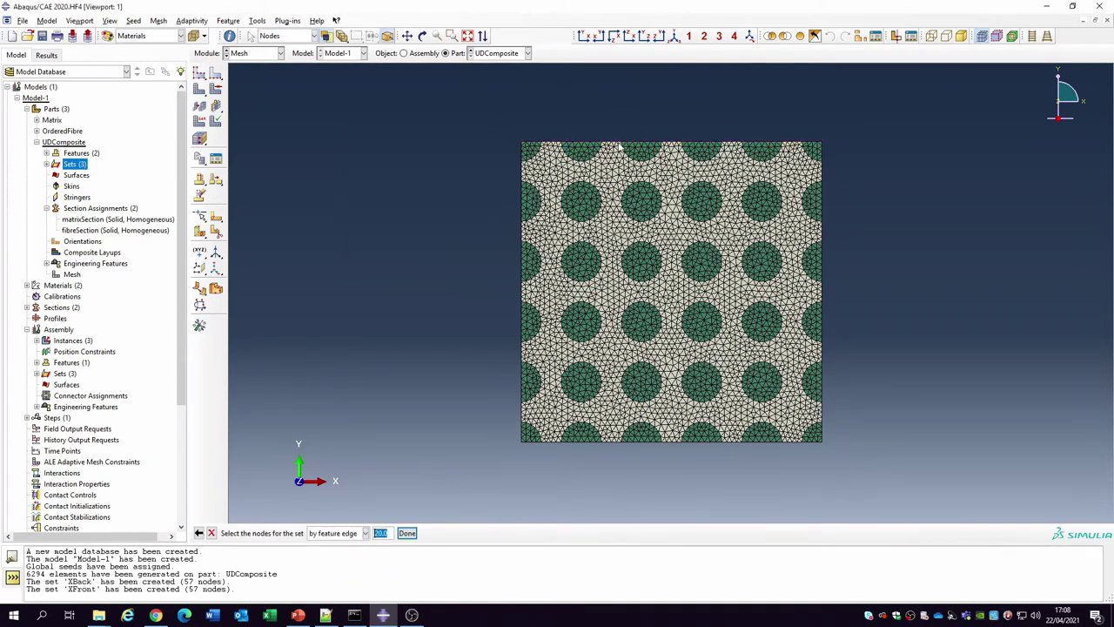
{"action": "left_click", "coordinate": [622, 142]}
{"action": "left_click", "coordinate": [407, 532]}
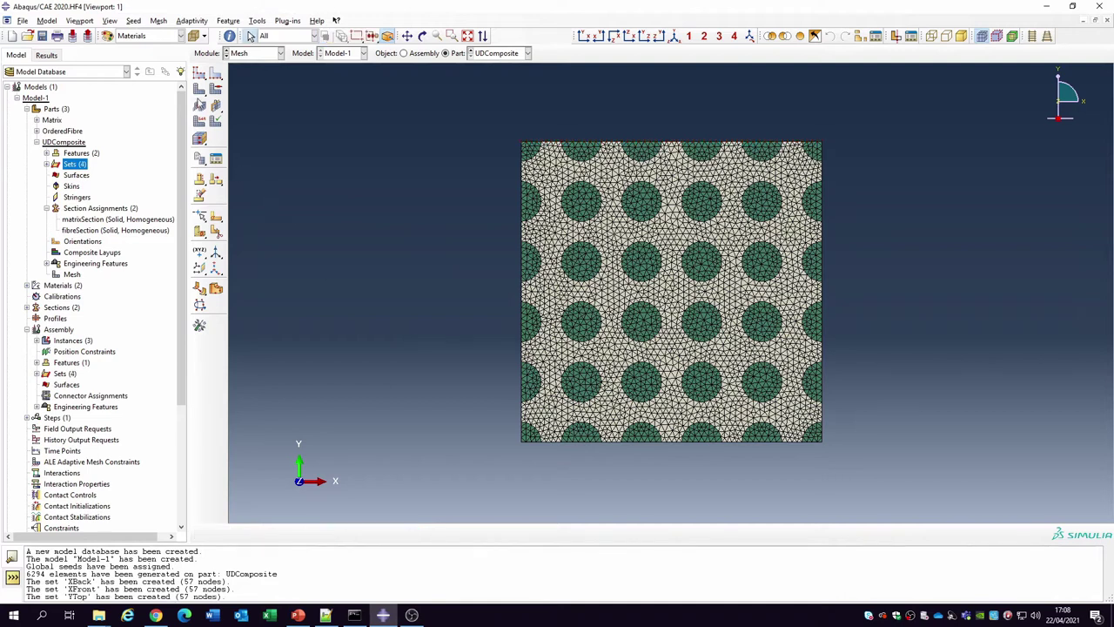
Create node set YBase from the nodes on the mesh's bottom edge
{"action": "double_click", "coordinate": [81, 166]}
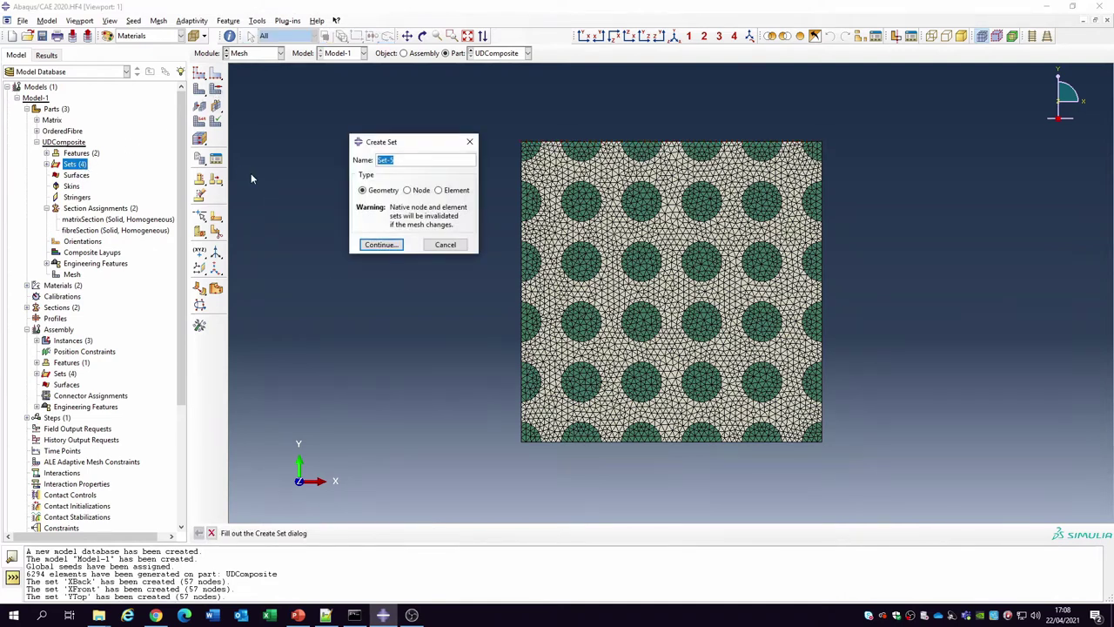
{"action": "type", "text": "YBot"}
{"action": "key", "text": "BackSpace"}
{"action": "key", "text": "BackSpace"}
{"action": "type", "text": "ase"}
{"action": "left_click", "coordinate": [416, 190]}
{"action": "left_click", "coordinate": [378, 260]}
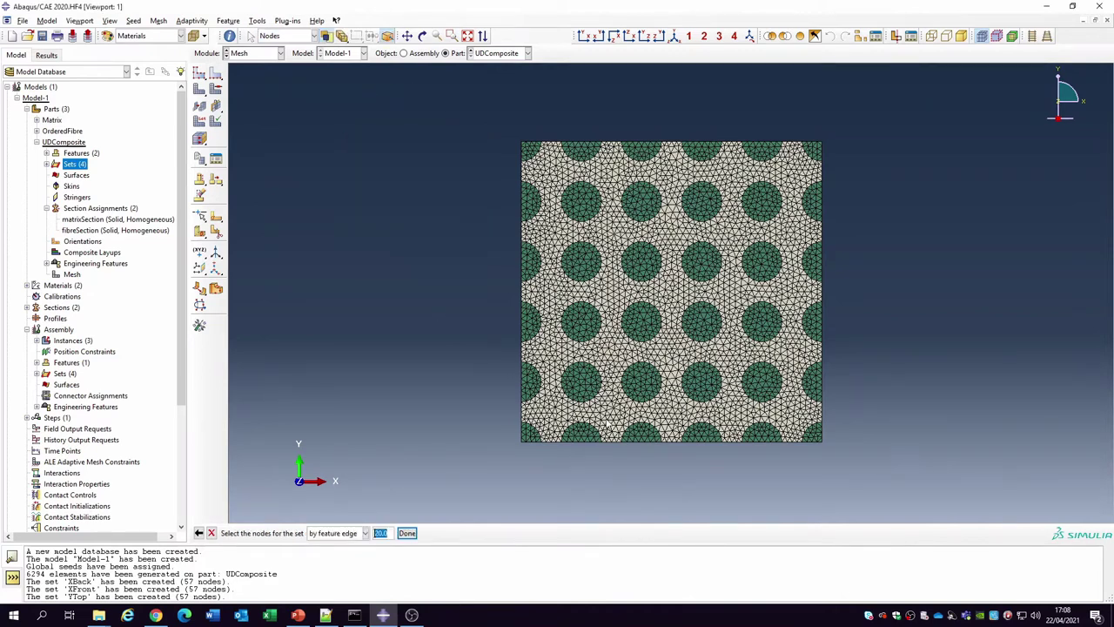
{"action": "left_click", "coordinate": [661, 441]}
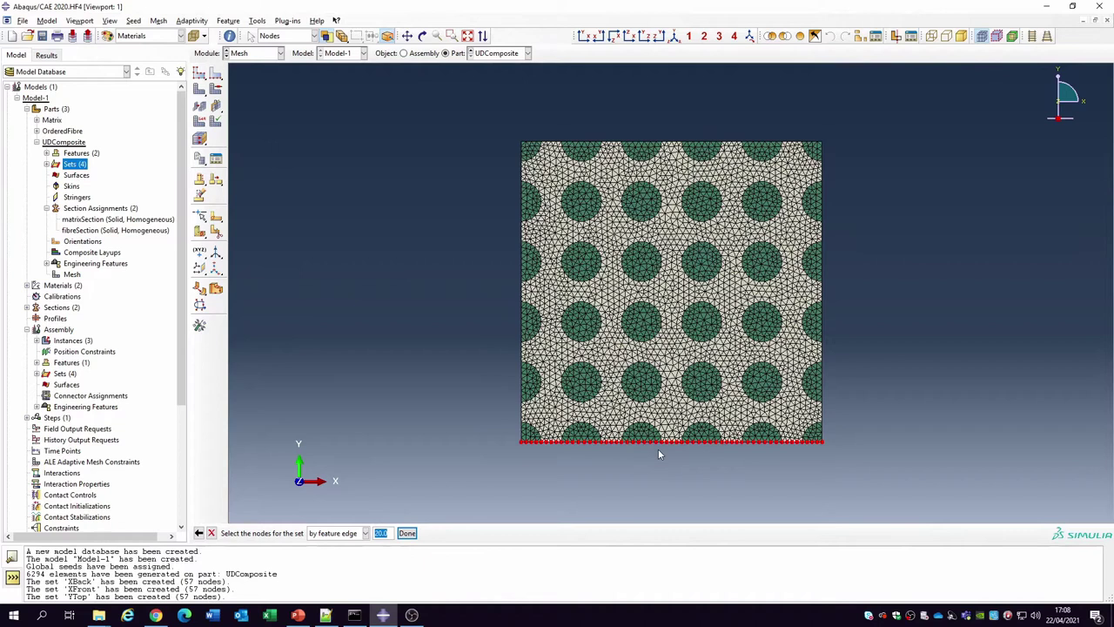
{"action": "left_click", "coordinate": [407, 532]}
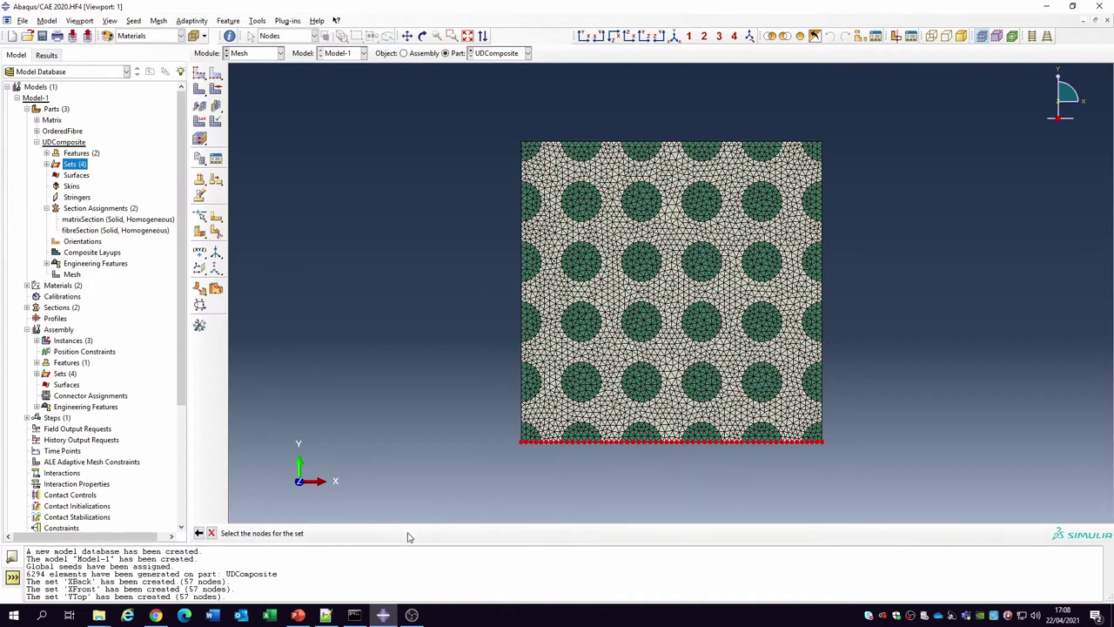
Preview XBack, XFront, YBase and YTop to confirm each covers its edge
{"action": "left_click", "coordinate": [46, 163]}
{"action": "left_click", "coordinate": [71, 185]}
{"action": "left_click", "coordinate": [73, 197]}
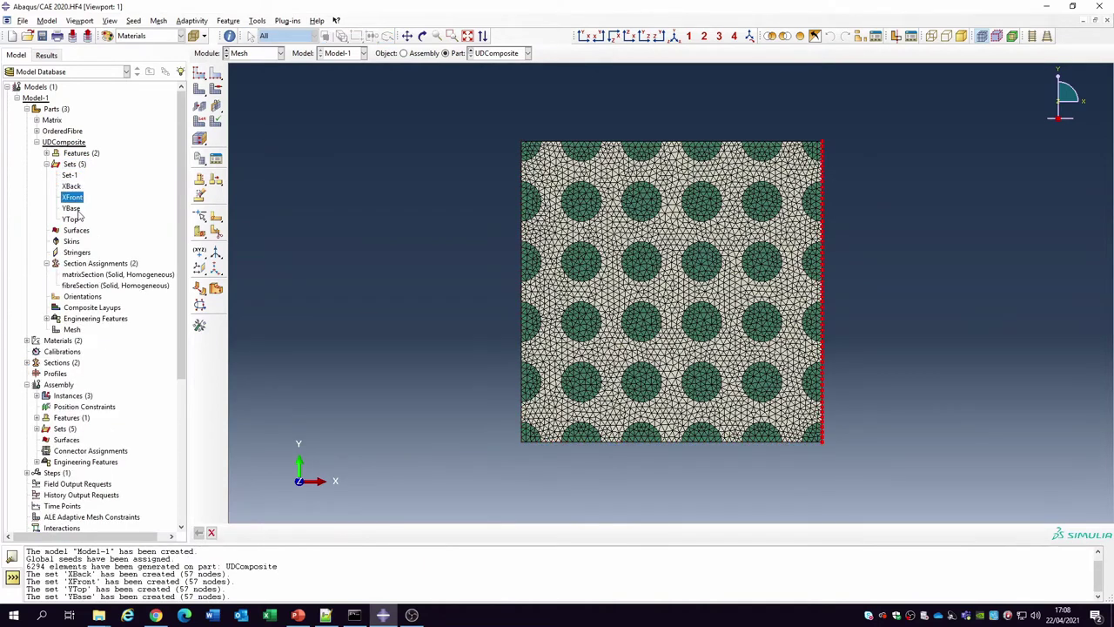
{"action": "left_click", "coordinate": [71, 208]}
{"action": "left_click", "coordinate": [70, 218]}
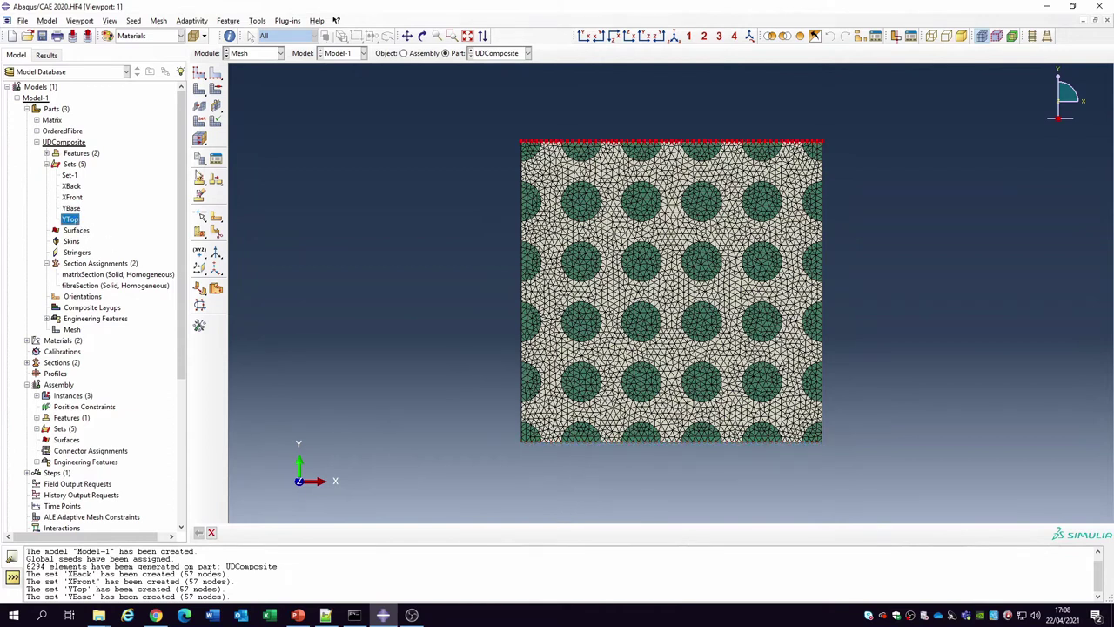
{"action": "left_click", "coordinate": [126, 234]}
{"action": "left_click", "coordinate": [258, 20]}
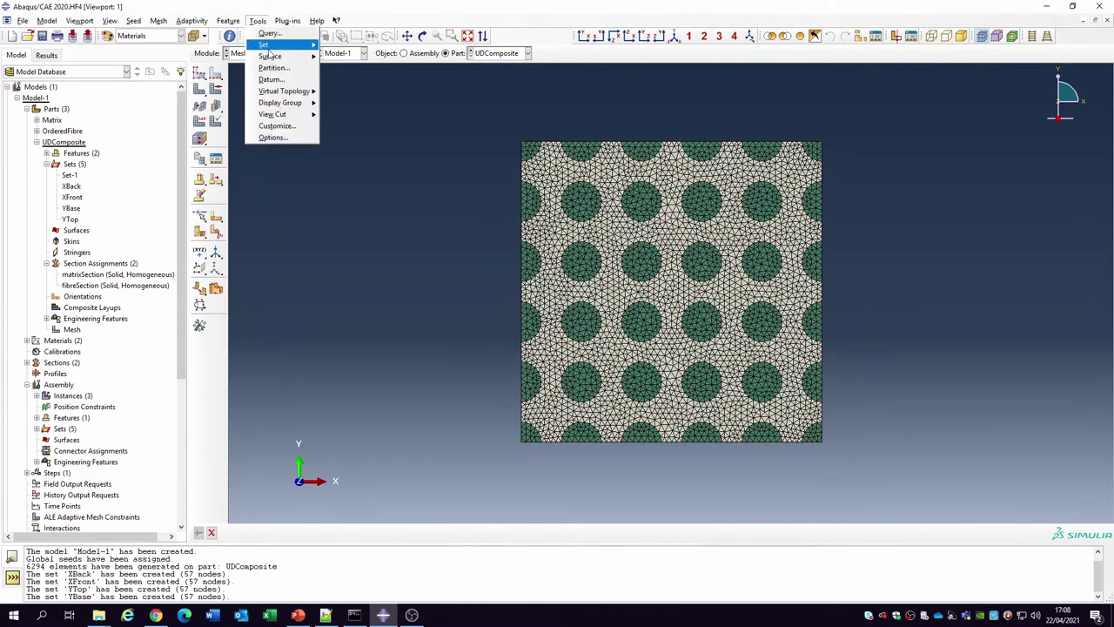
{"action": "left_click", "coordinate": [329, 154]}
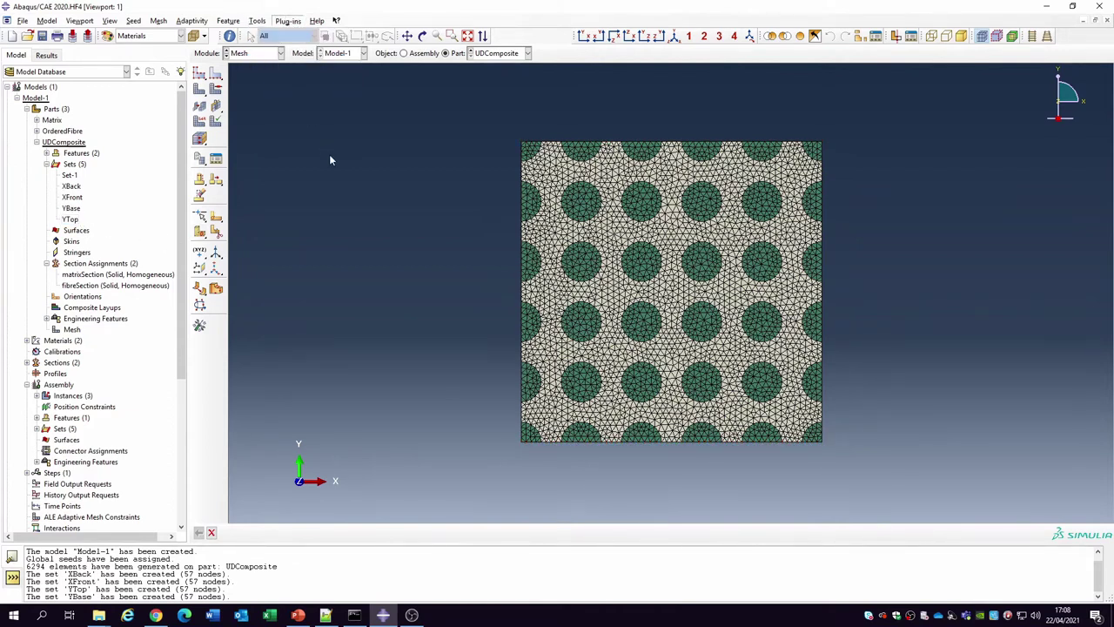
Switch to the Part module and query the coordinates of the part's corner vertex
{"action": "left_click", "coordinate": [253, 53]}
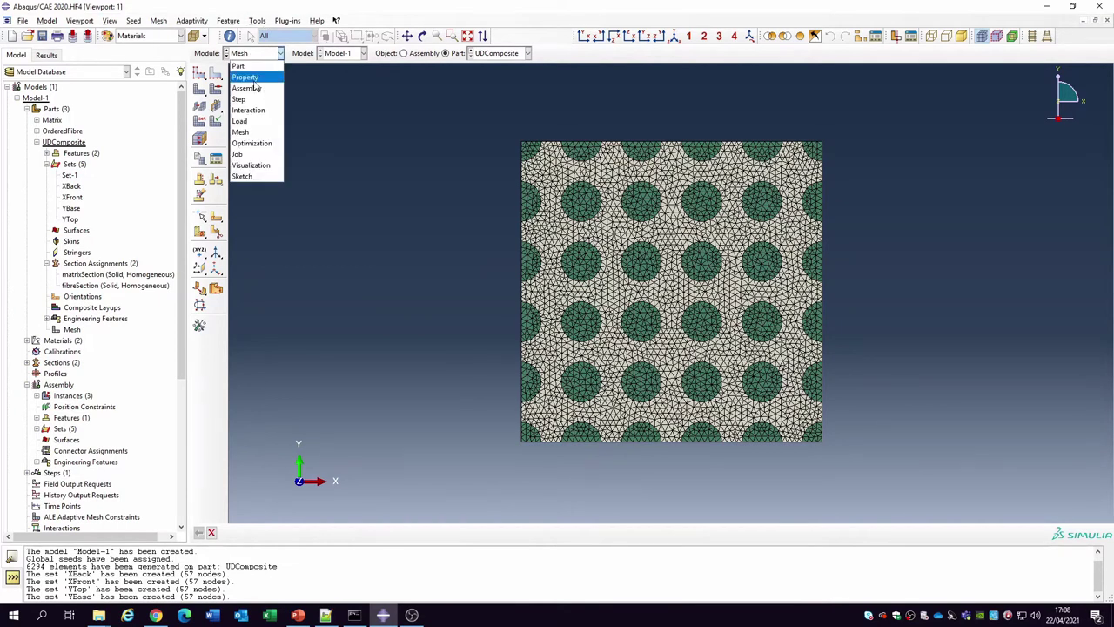
{"action": "left_click", "coordinate": [257, 72]}
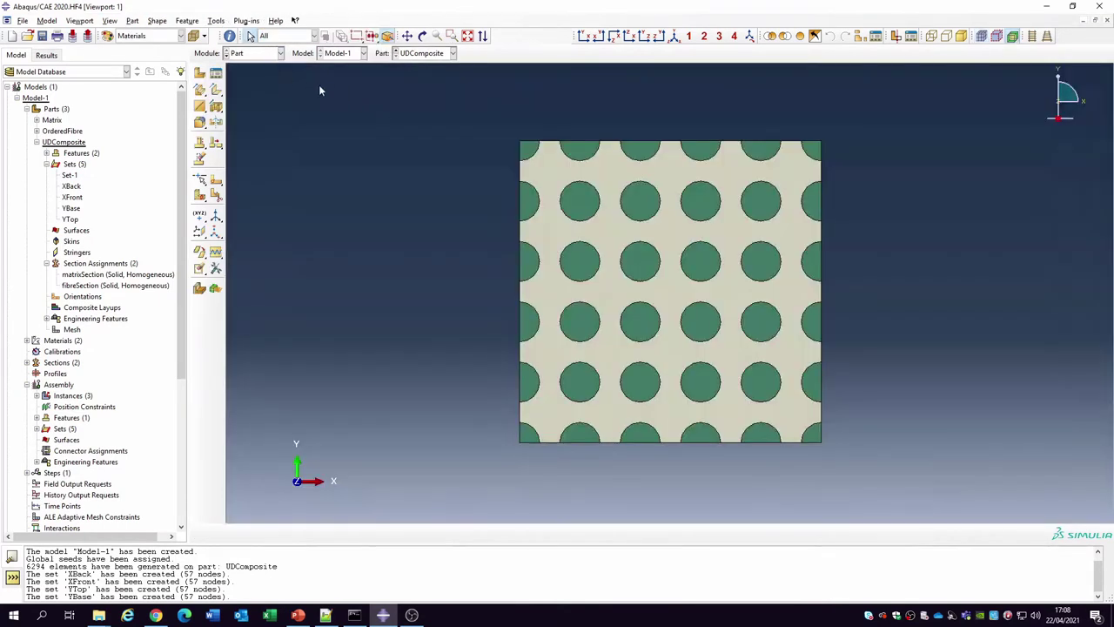
{"action": "left_click", "coordinate": [222, 22]}
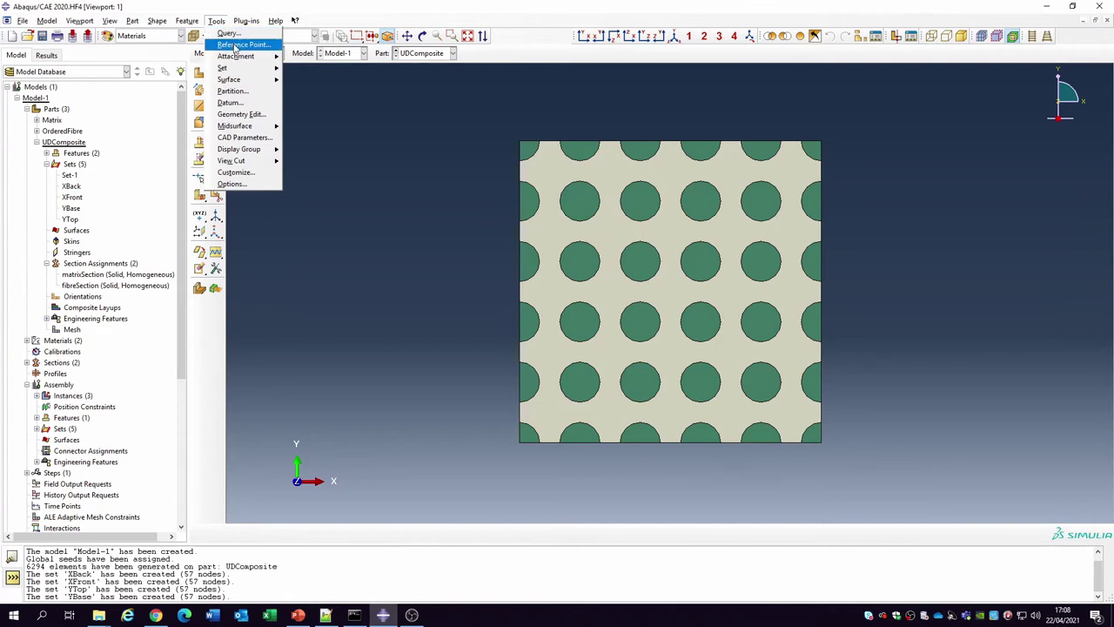
{"action": "left_click", "coordinate": [242, 44]}
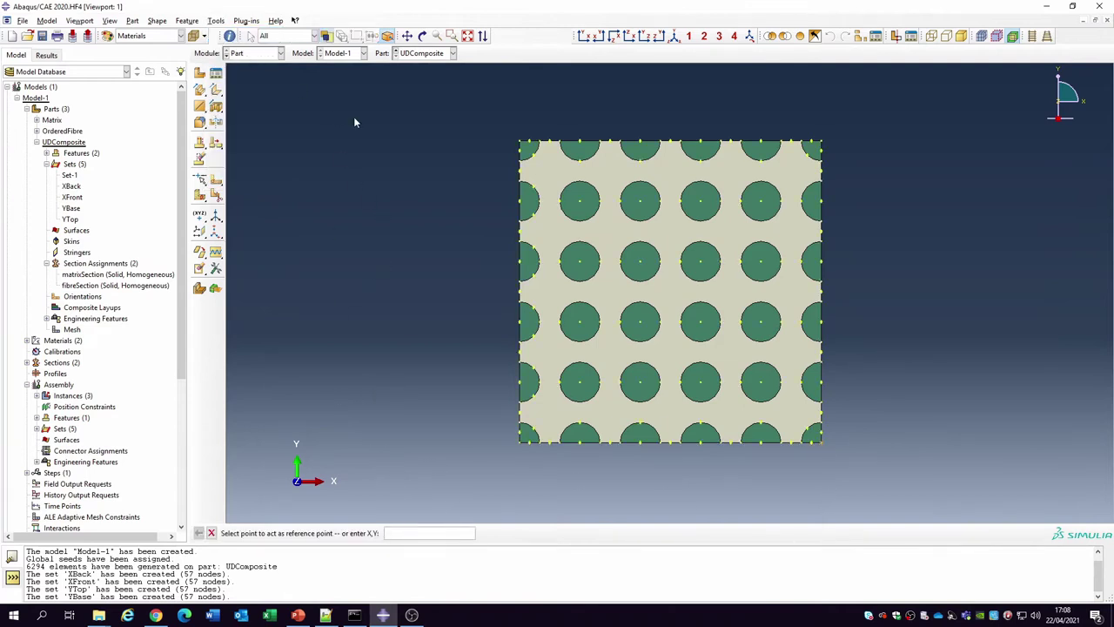
{"action": "left_click", "coordinate": [229, 36]}
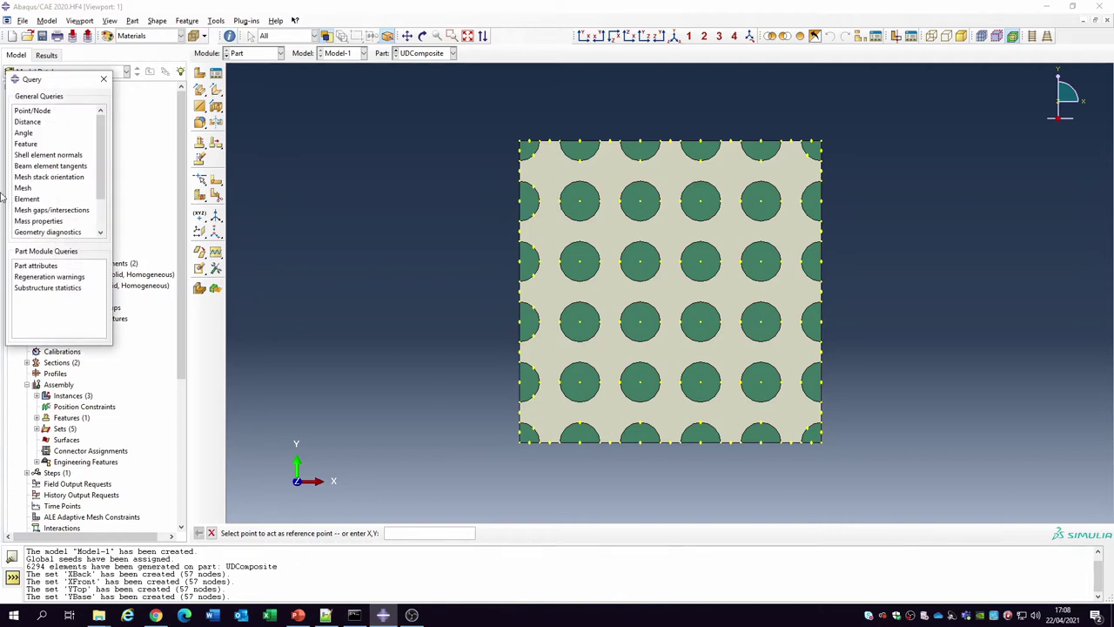
{"action": "left_click", "coordinate": [35, 113]}
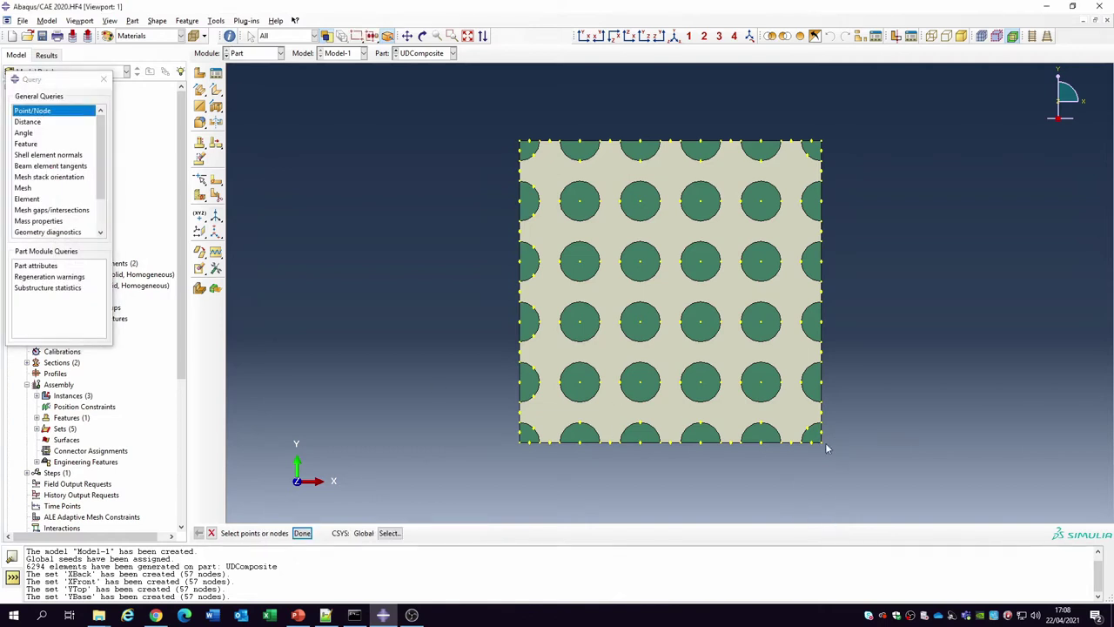
{"action": "left_click", "coordinate": [302, 533]}
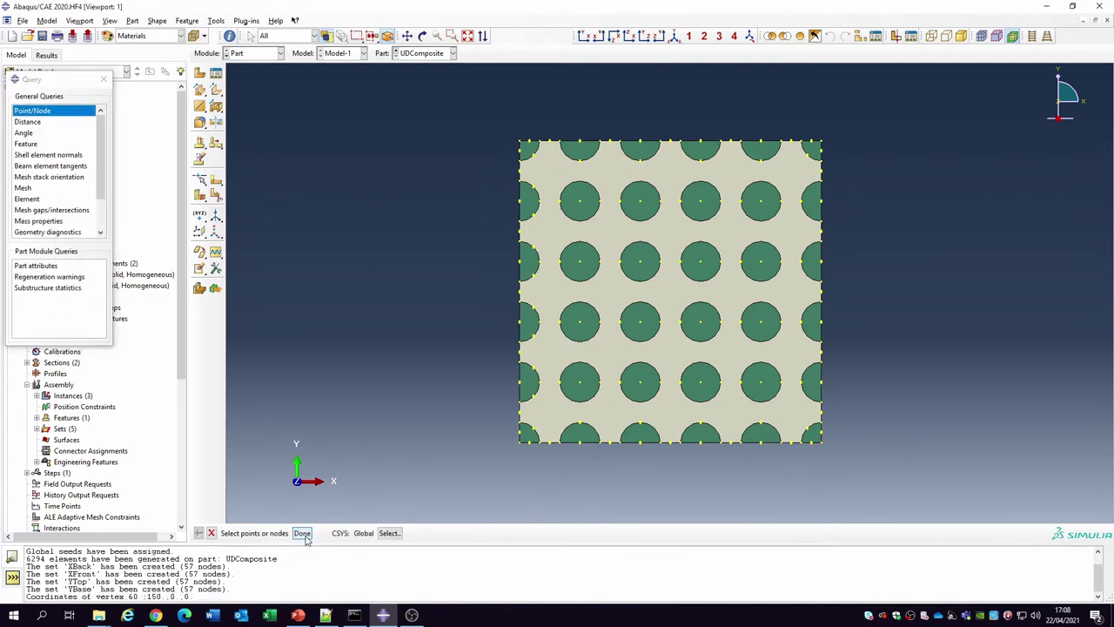
{"action": "left_click", "coordinate": [104, 79]}
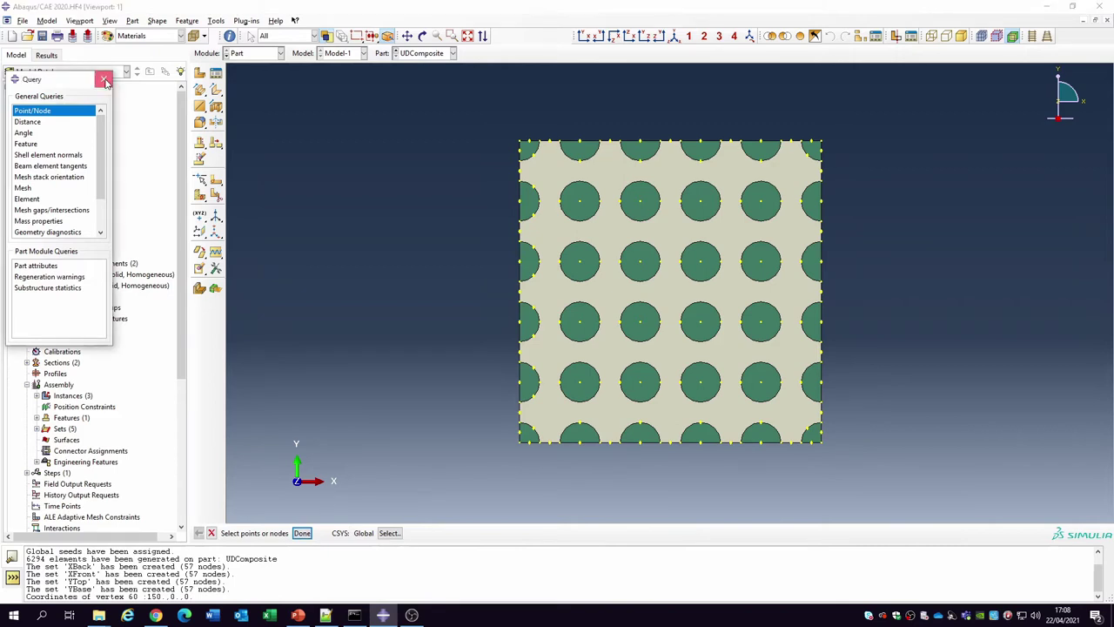
Place a reference point at 200,0 and group it into a new set RPSet
{"action": "left_click", "coordinate": [216, 20]}
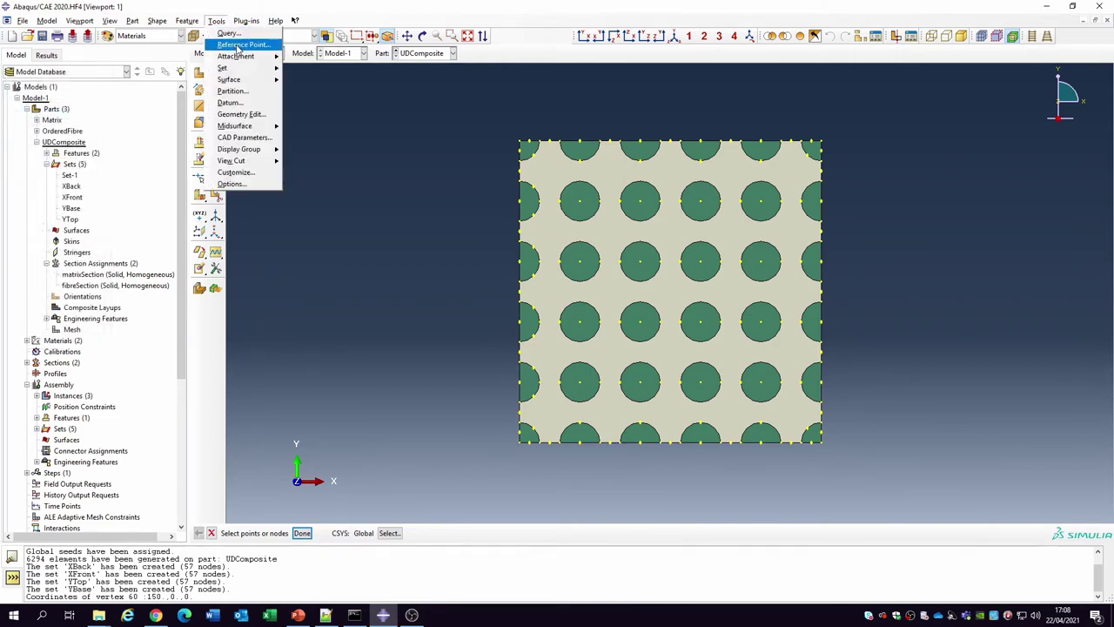
{"action": "left_click", "coordinate": [235, 41]}
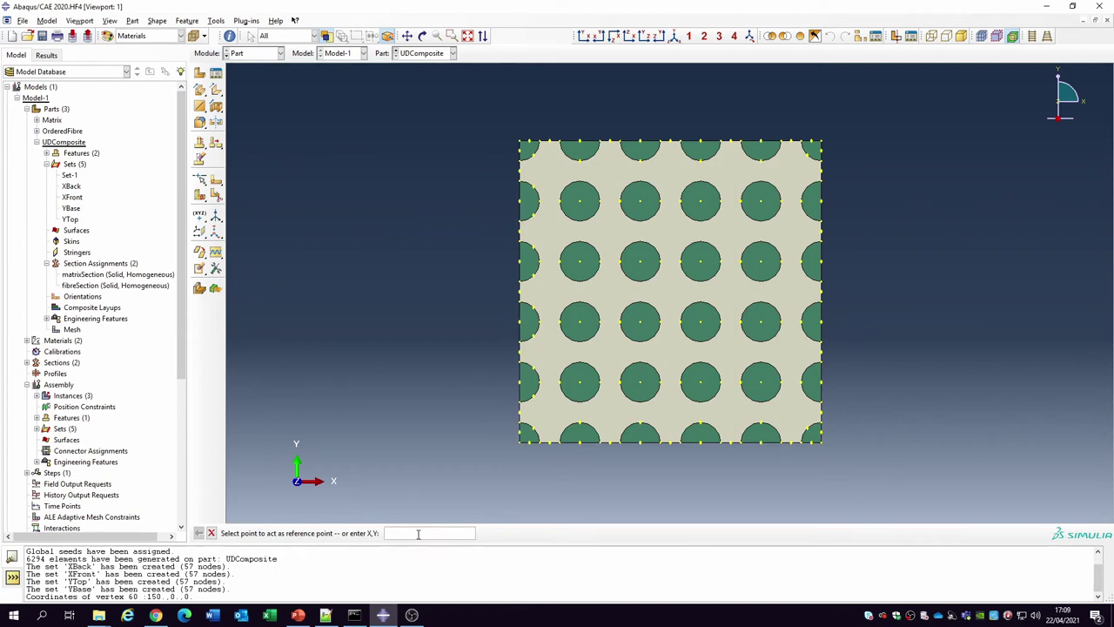
{"action": "key", "text": "Return"}
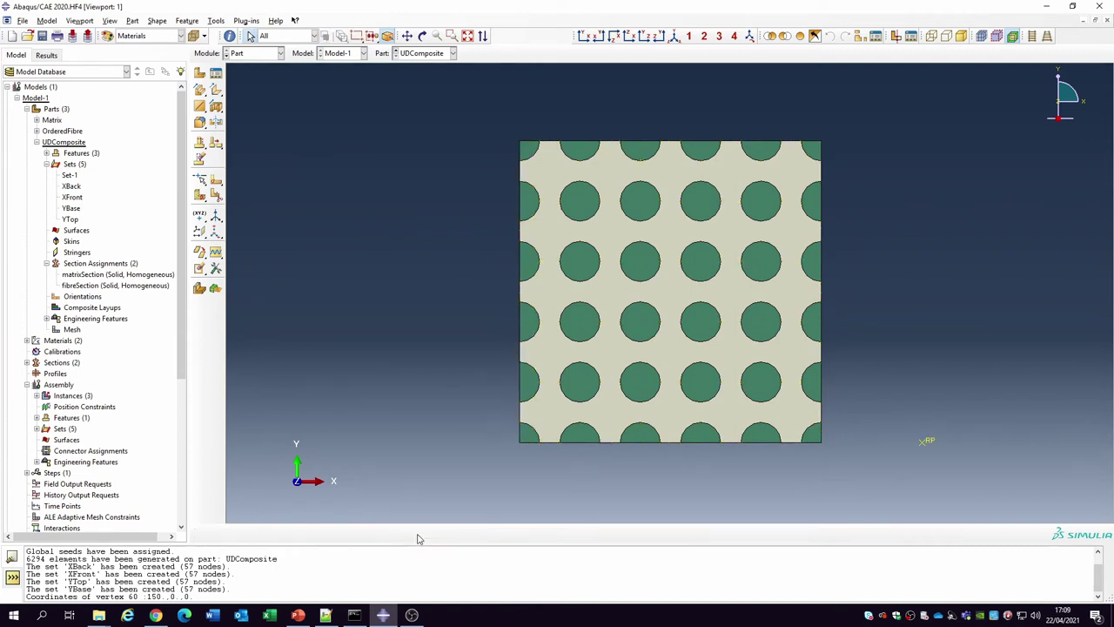
{"action": "double_click", "coordinate": [74, 166]}
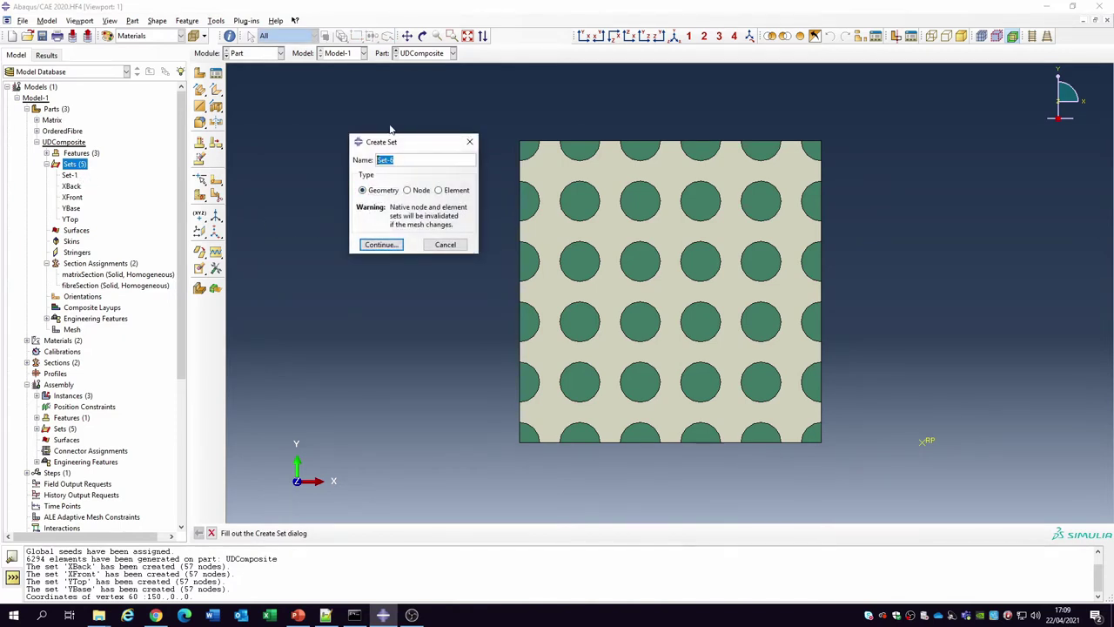
{"action": "type", "text": "F"}
{"action": "key", "text": "Return"}
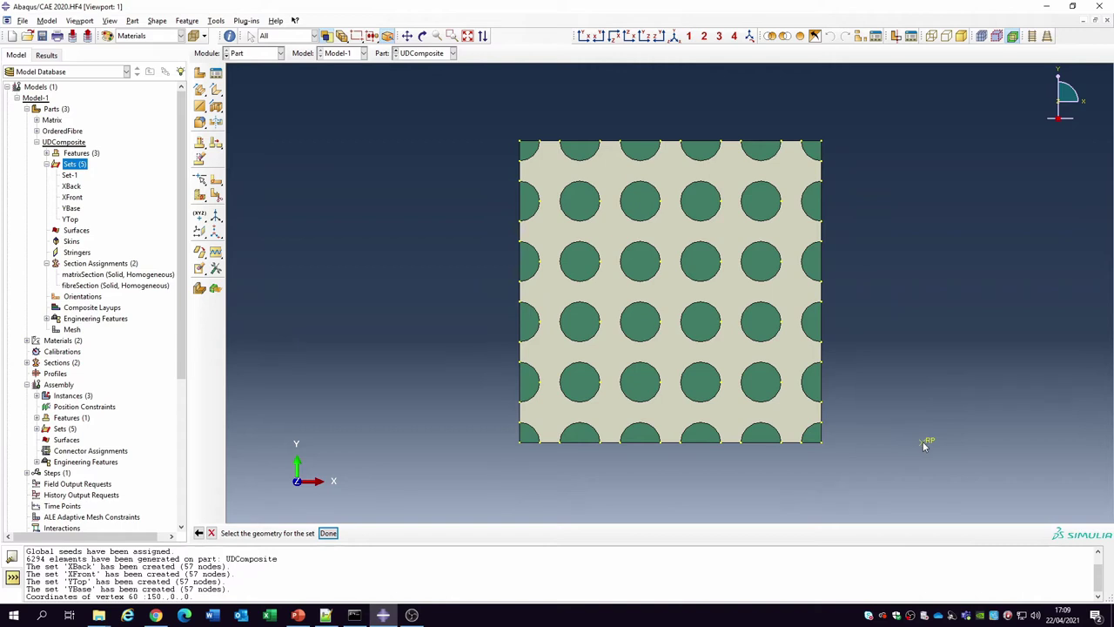
{"action": "left_click", "coordinate": [328, 532]}
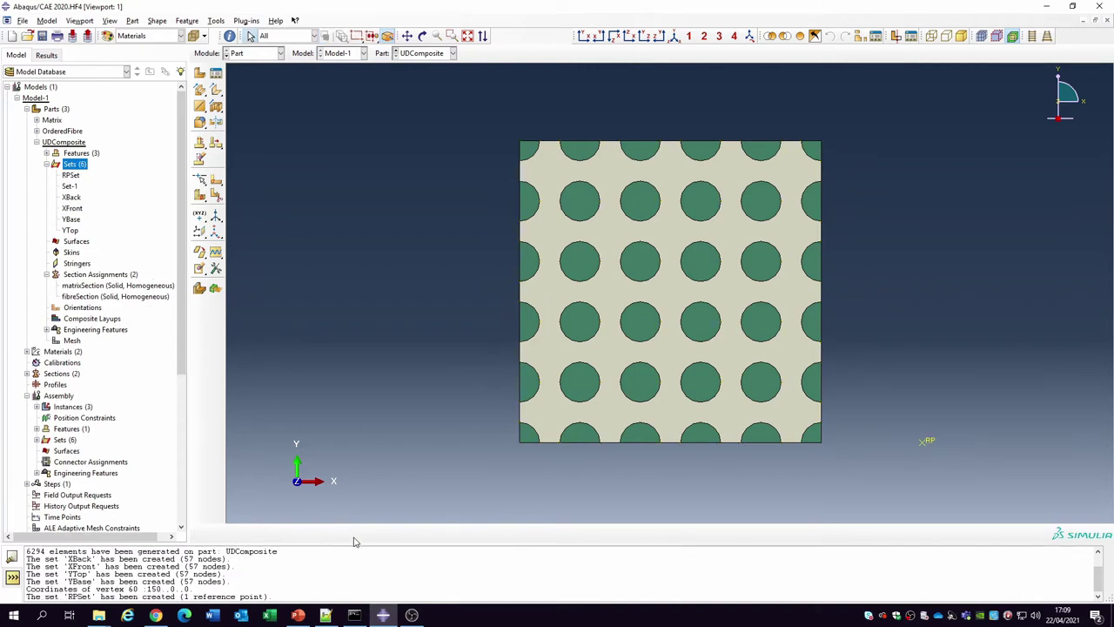
Review the part's sets, then display the mesh and collapse the UDComposite entries
{"action": "left_click", "coordinate": [70, 176]}
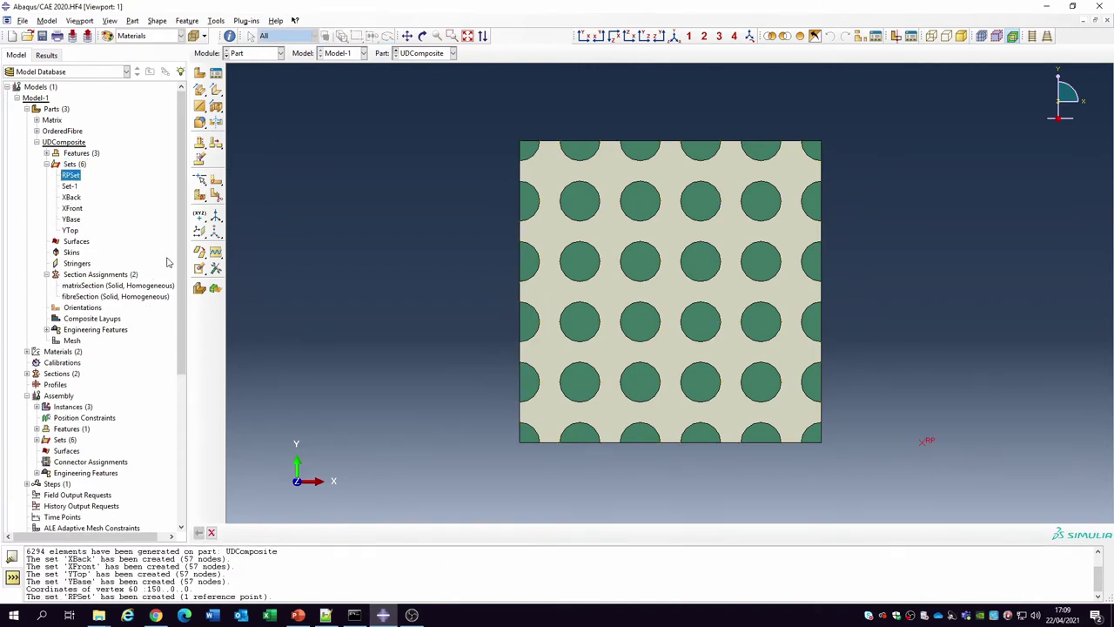
{"action": "left_click", "coordinate": [72, 198]}
{"action": "left_click", "coordinate": [72, 209]}
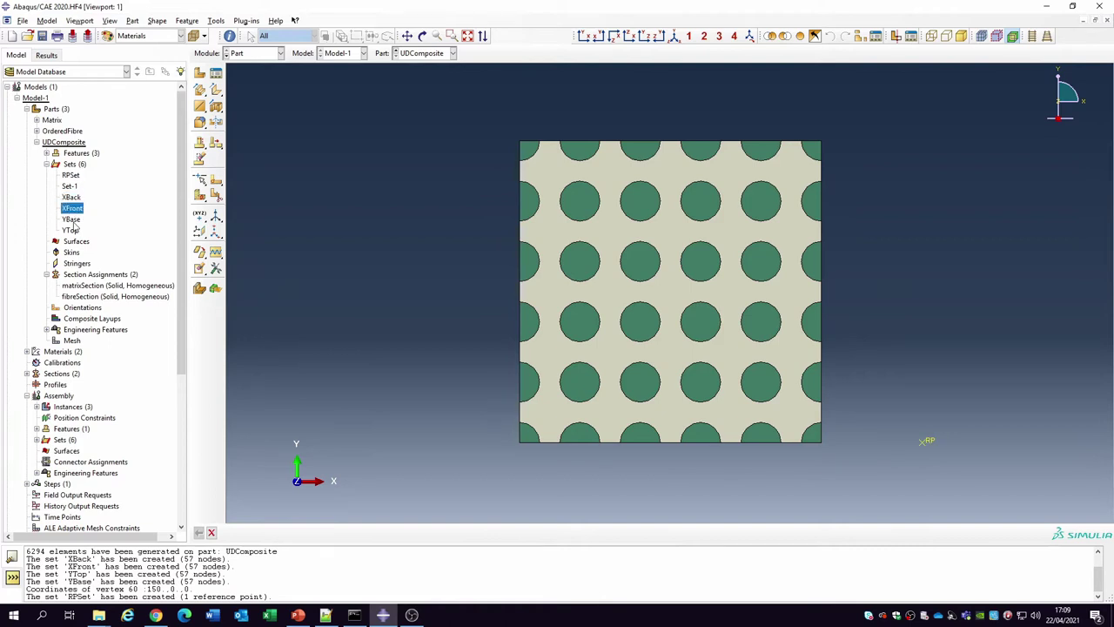
{"action": "left_click", "coordinate": [71, 220]}
{"action": "left_click", "coordinate": [46, 165]}
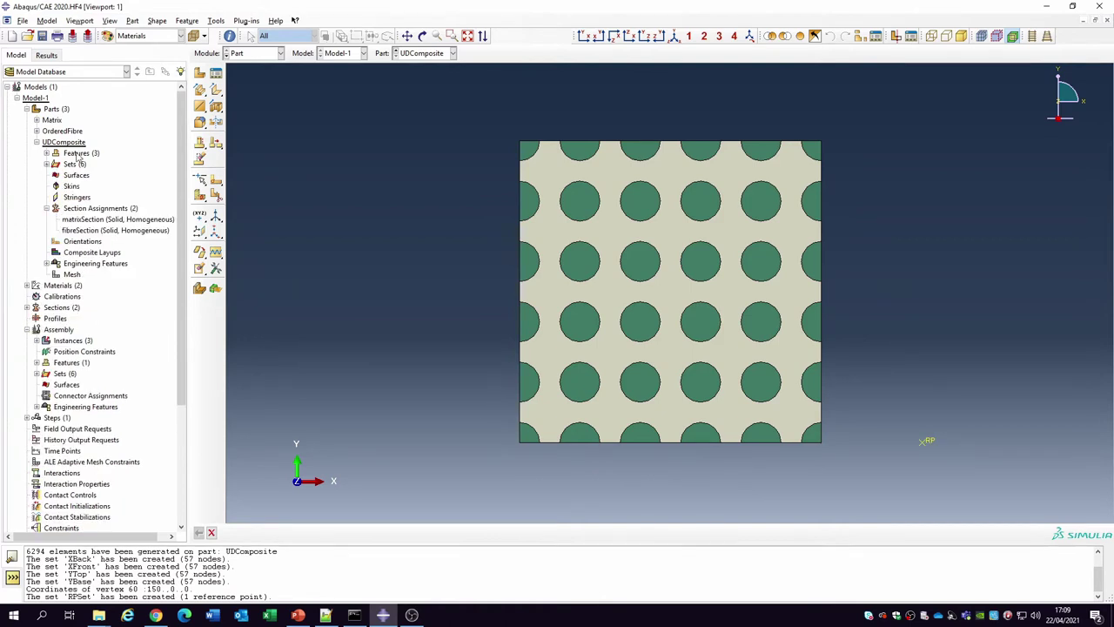
{"action": "left_click", "coordinate": [981, 36]}
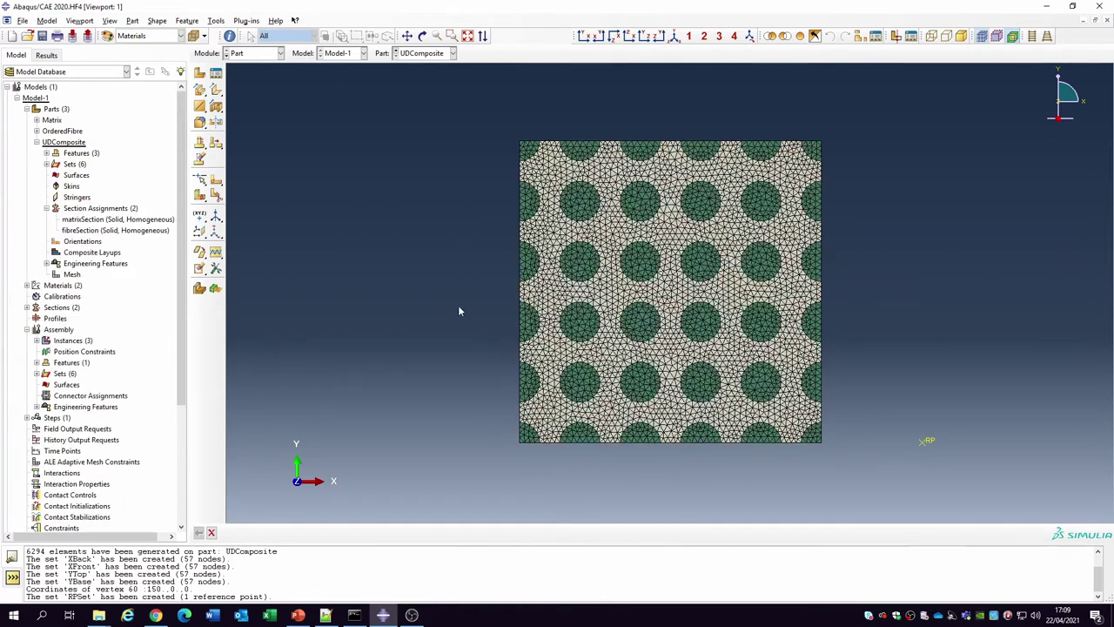
{"action": "left_click", "coordinate": [36, 142]}
Add a Static, General step named loadingStep with default settings after Initial
{"action": "left_click", "coordinate": [26, 197]}
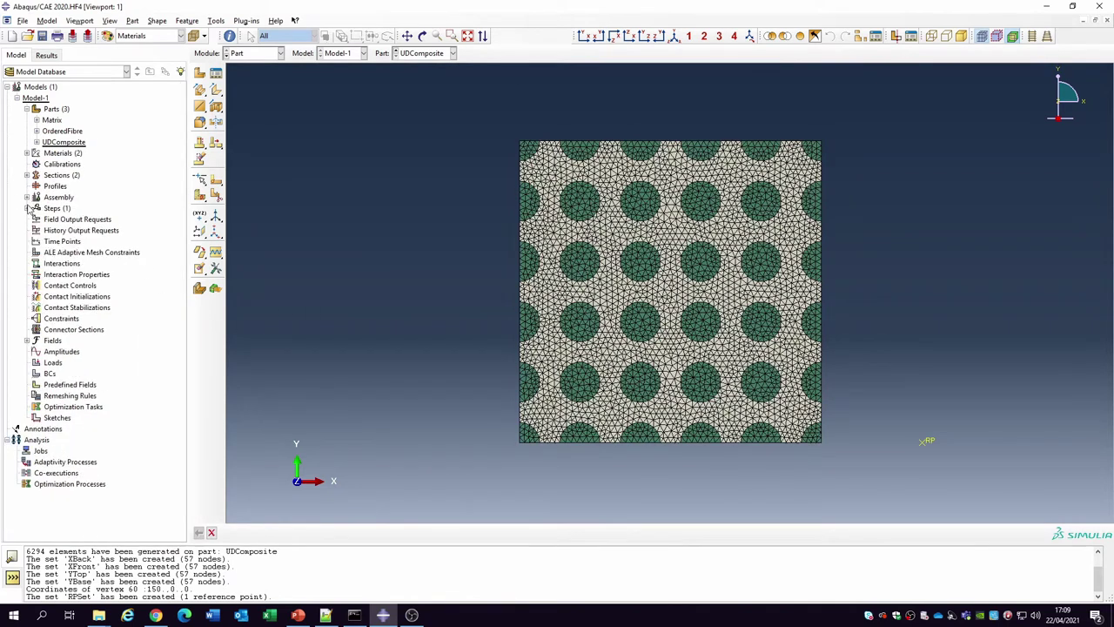
{"action": "double_click", "coordinate": [54, 210]}
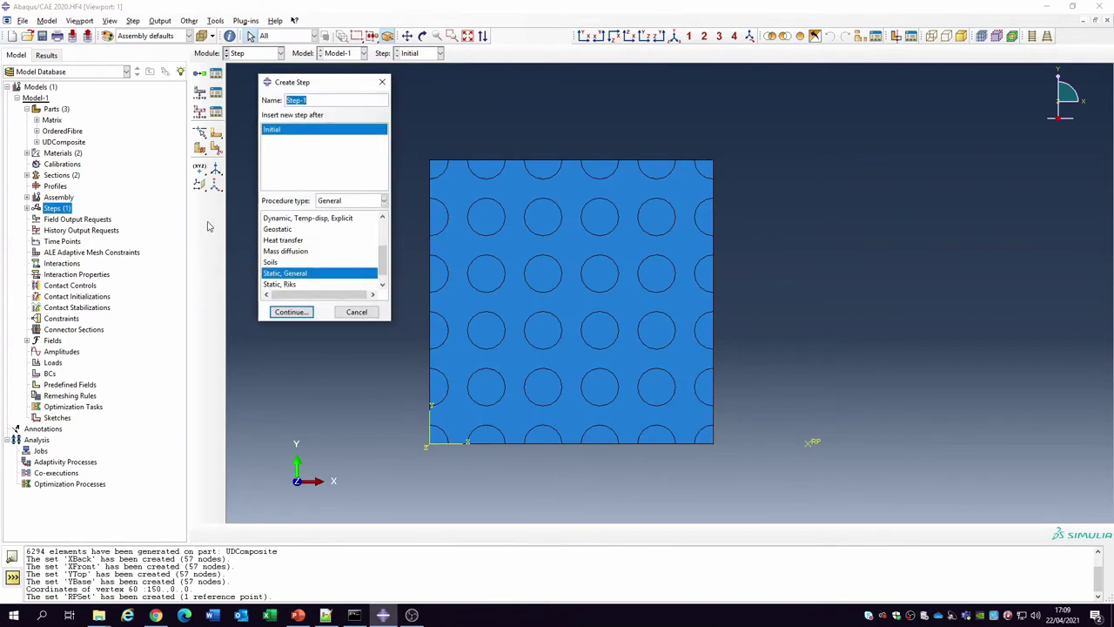
{"action": "type", "text": "loadingStep"}
{"action": "key", "text": "Return"}
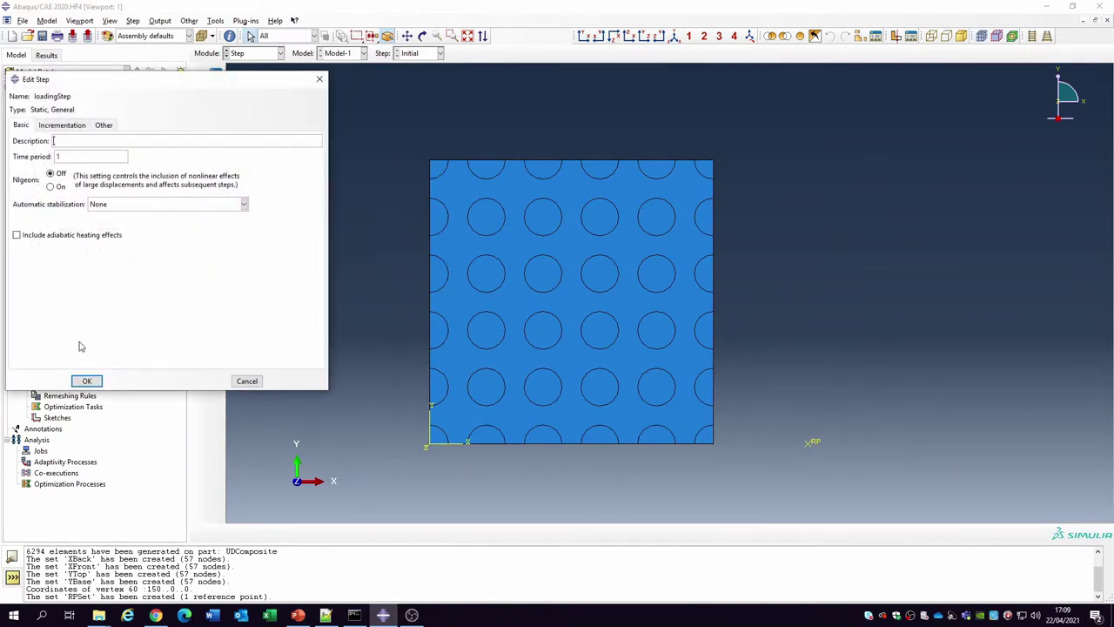
{"action": "left_click", "coordinate": [87, 381]}
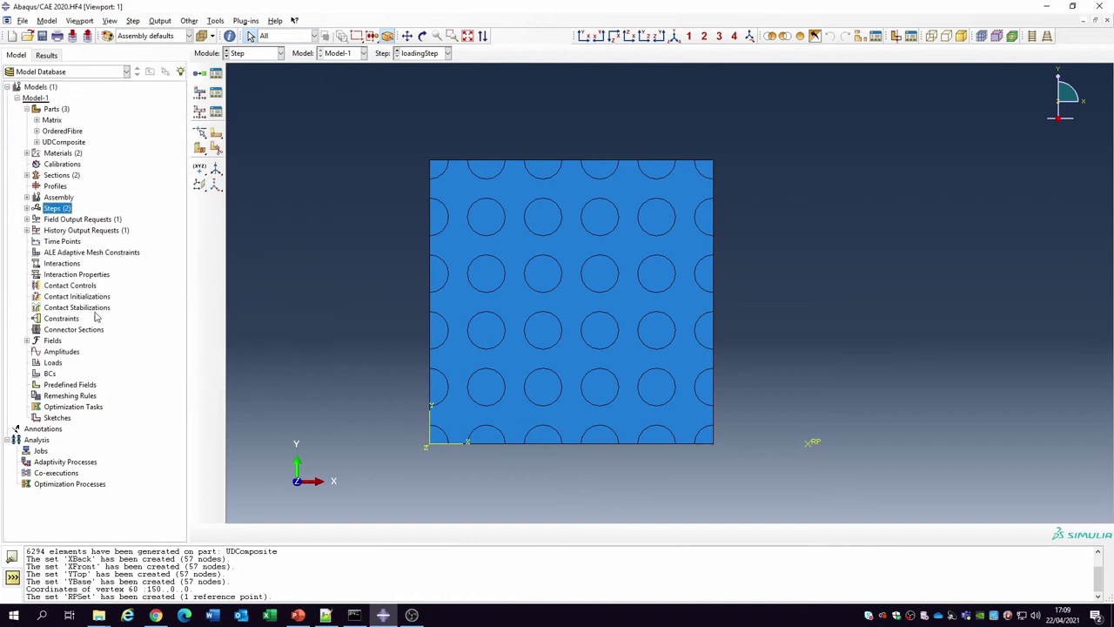
{"action": "left_click", "coordinate": [85, 233]}
{"action": "double_click", "coordinate": [84, 232]}
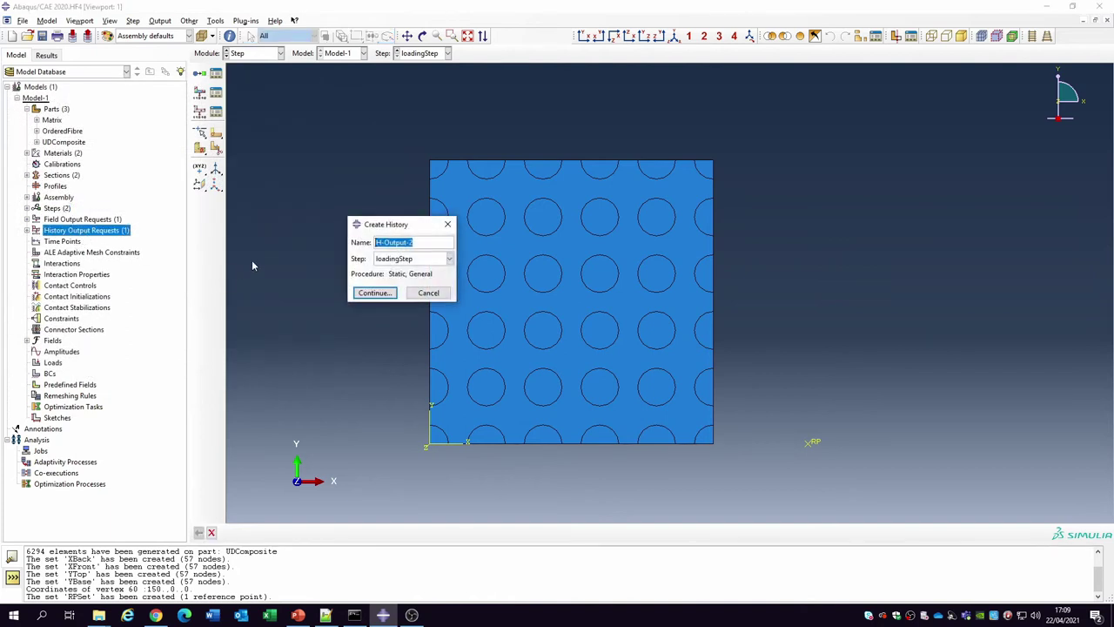
Name the history output RPHistOut and restrict its domain to set RPSet
{"action": "type", "text": "RPHistOut"}
{"action": "left_click", "coordinate": [365, 295]}
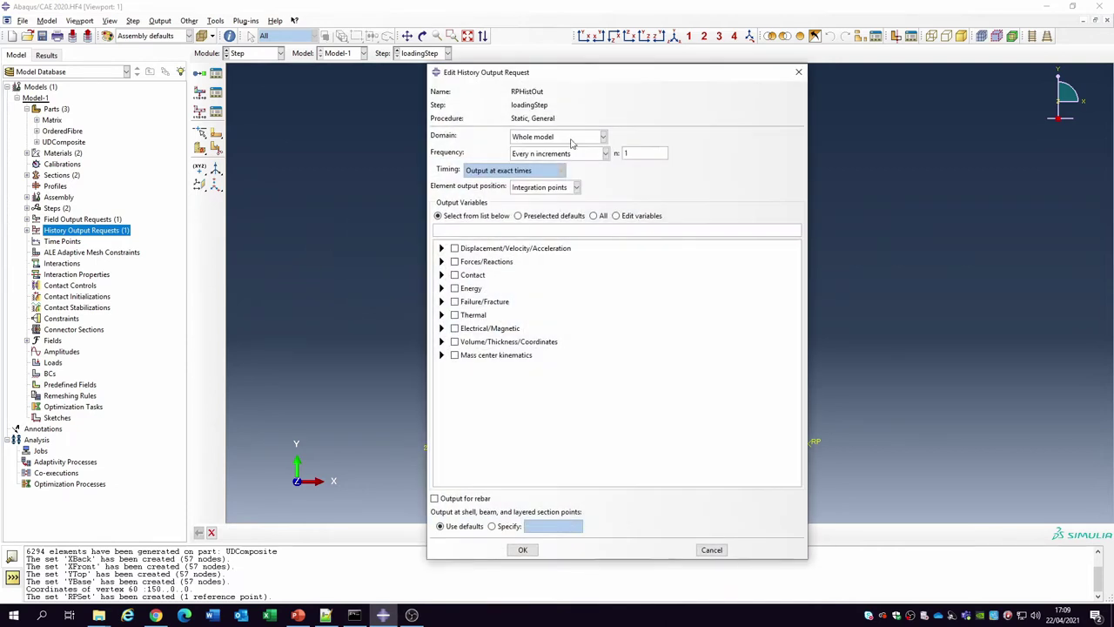
{"action": "left_click", "coordinate": [573, 139]}
{"action": "left_click", "coordinate": [571, 162]}
{"action": "left_click", "coordinate": [677, 142]}
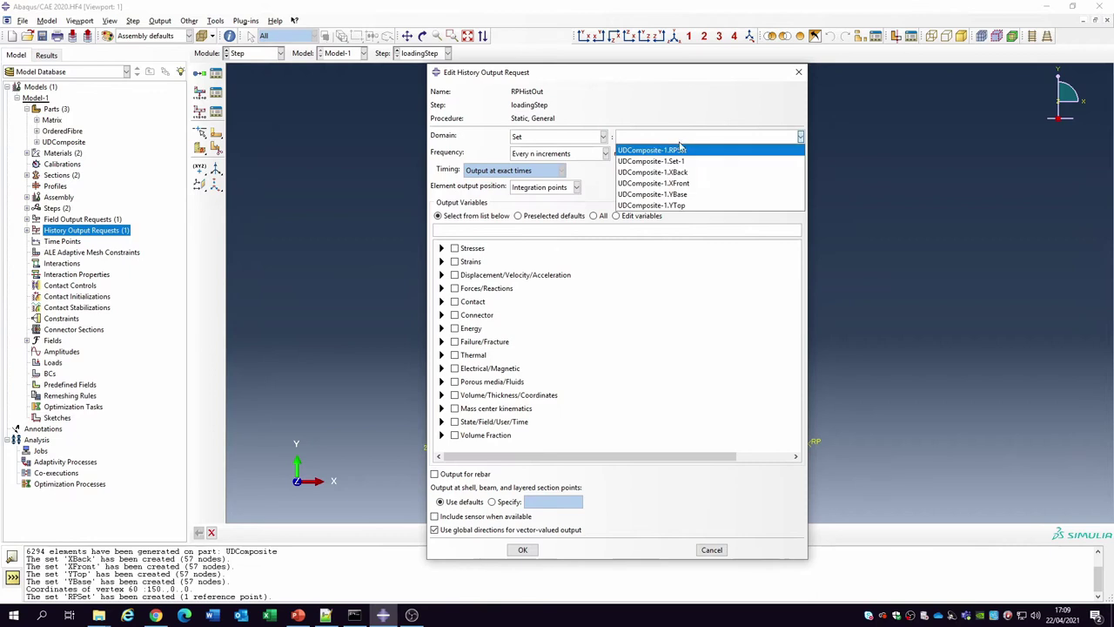
{"action": "left_click", "coordinate": [692, 155]}
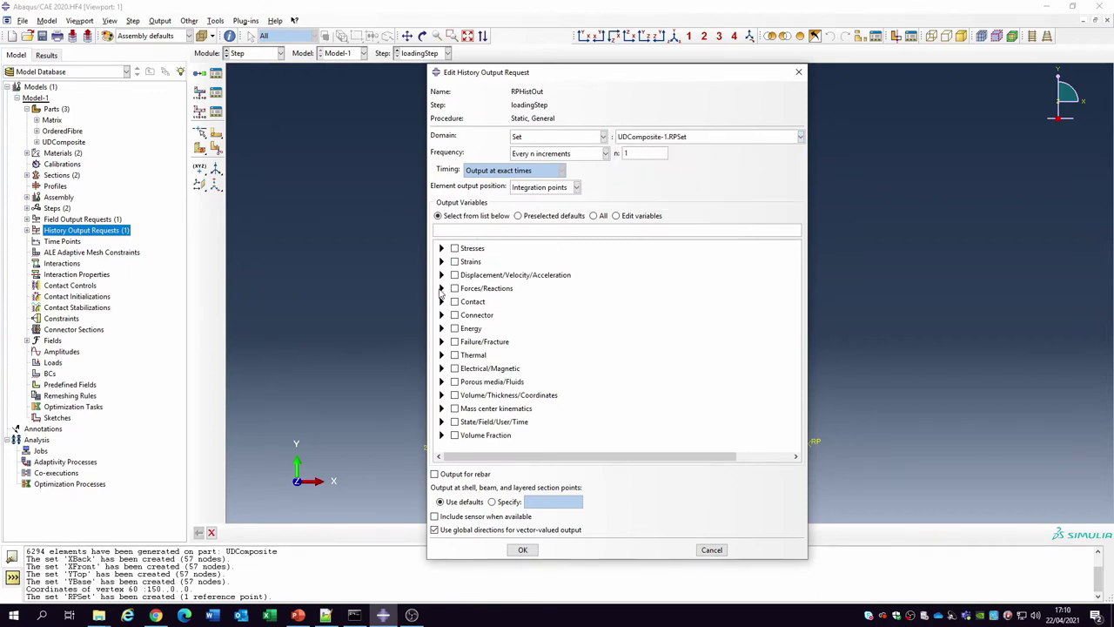
Request output variables RF1, RF2, U1 and U2, and save the request
{"action": "left_click", "coordinate": [441, 289]}
{"action": "left_click", "coordinate": [455, 299]}
{"action": "left_click", "coordinate": [482, 310]}
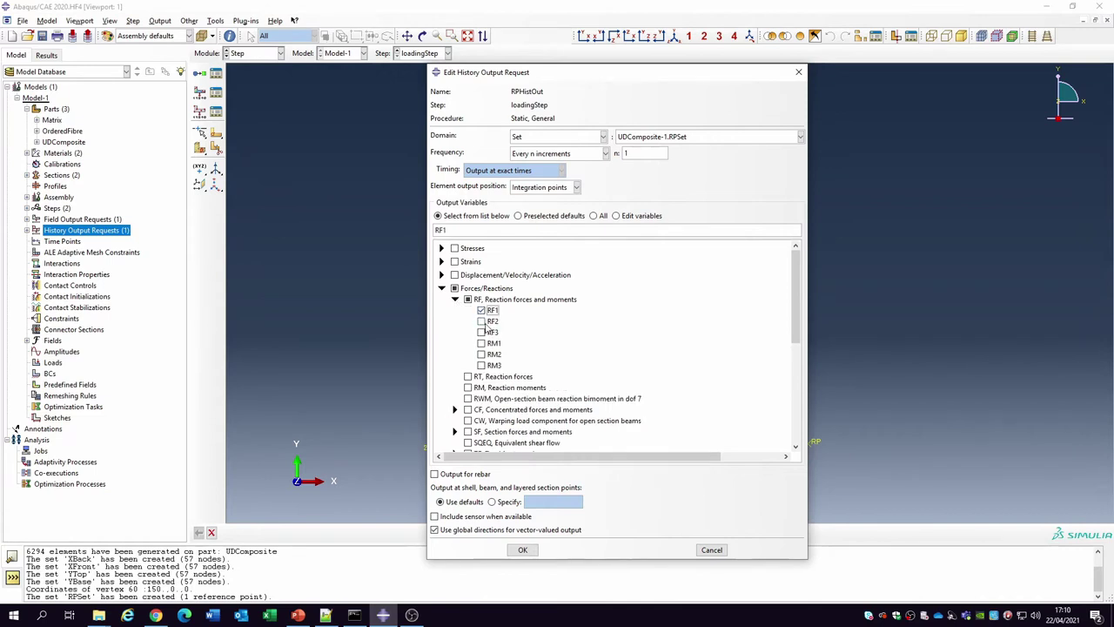
{"action": "left_click", "coordinate": [481, 321]}
{"action": "left_click", "coordinate": [442, 289]}
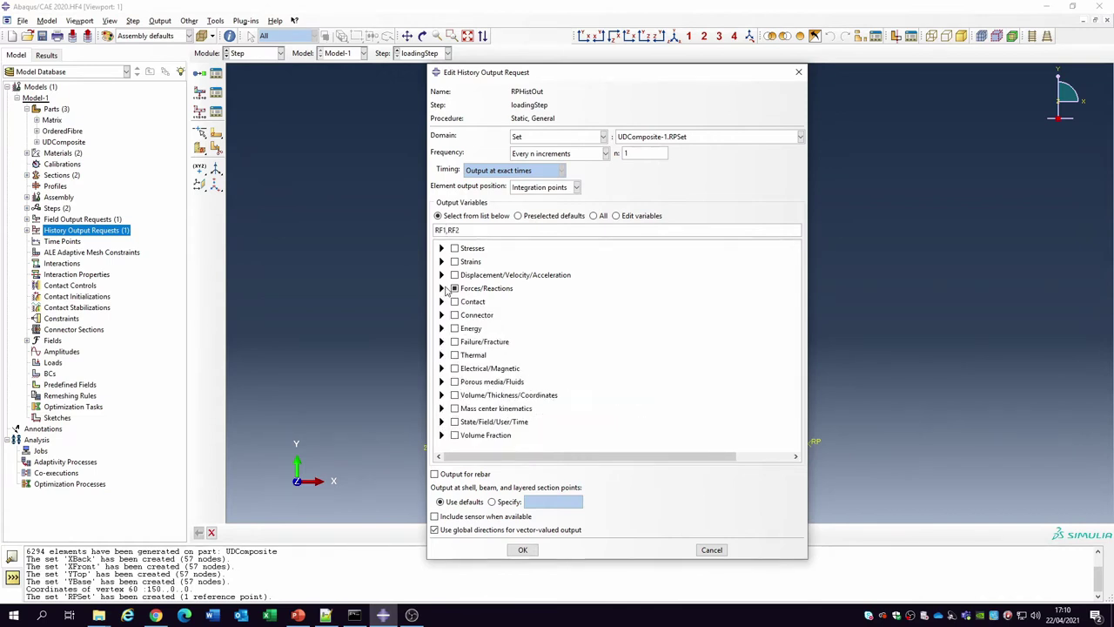
{"action": "left_click", "coordinate": [441, 275]}
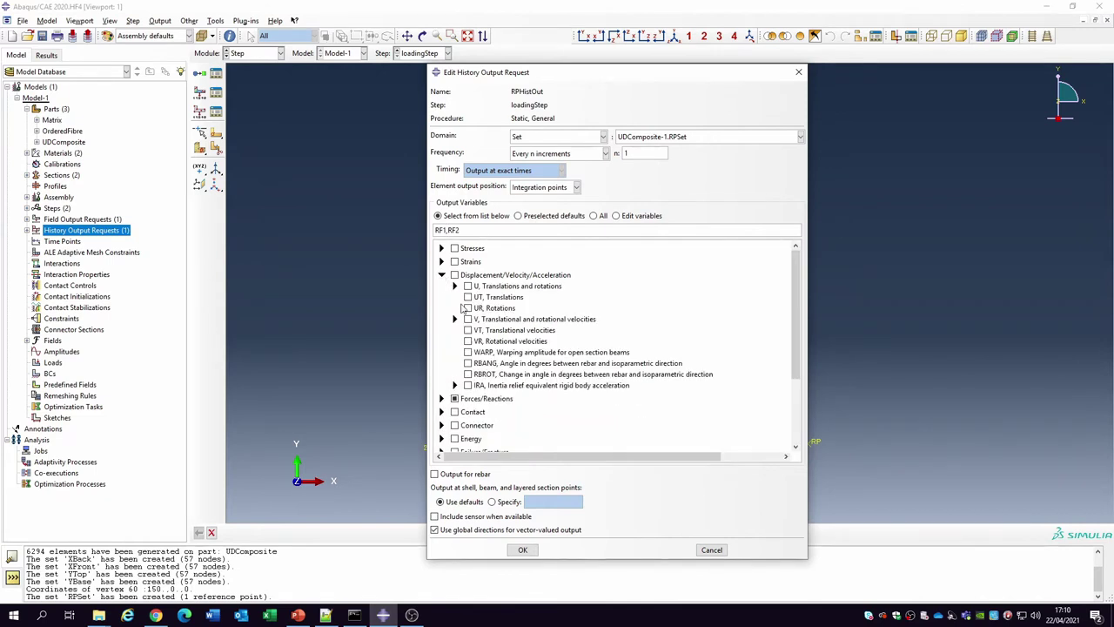
{"action": "left_click", "coordinate": [455, 286]}
{"action": "left_click", "coordinate": [481, 297]}
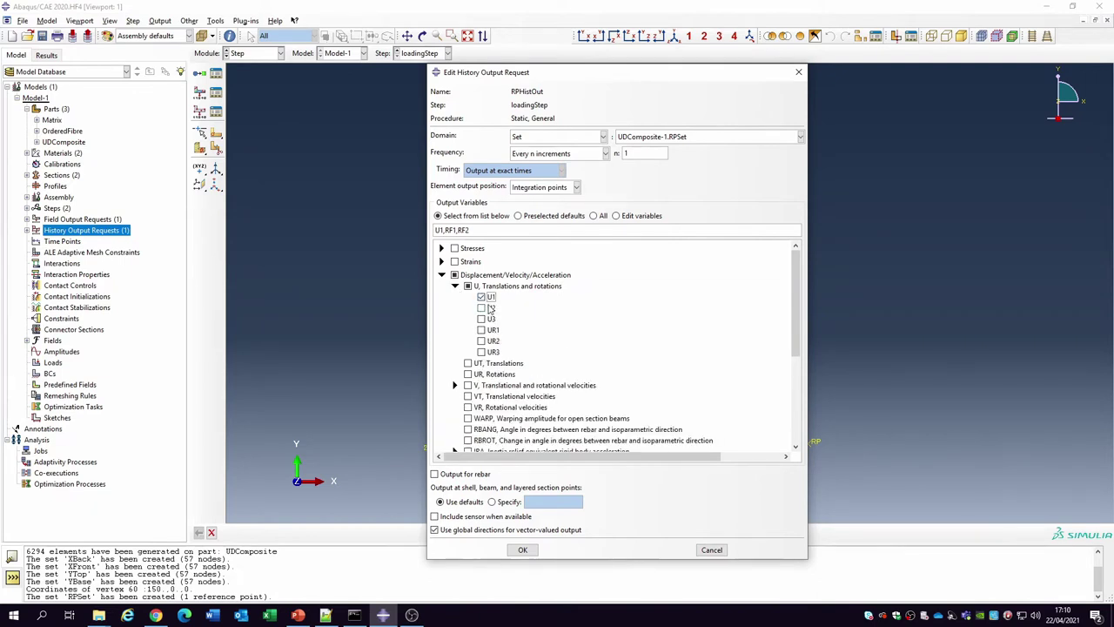
{"action": "left_click", "coordinate": [481, 307]}
{"action": "left_click", "coordinate": [442, 275]}
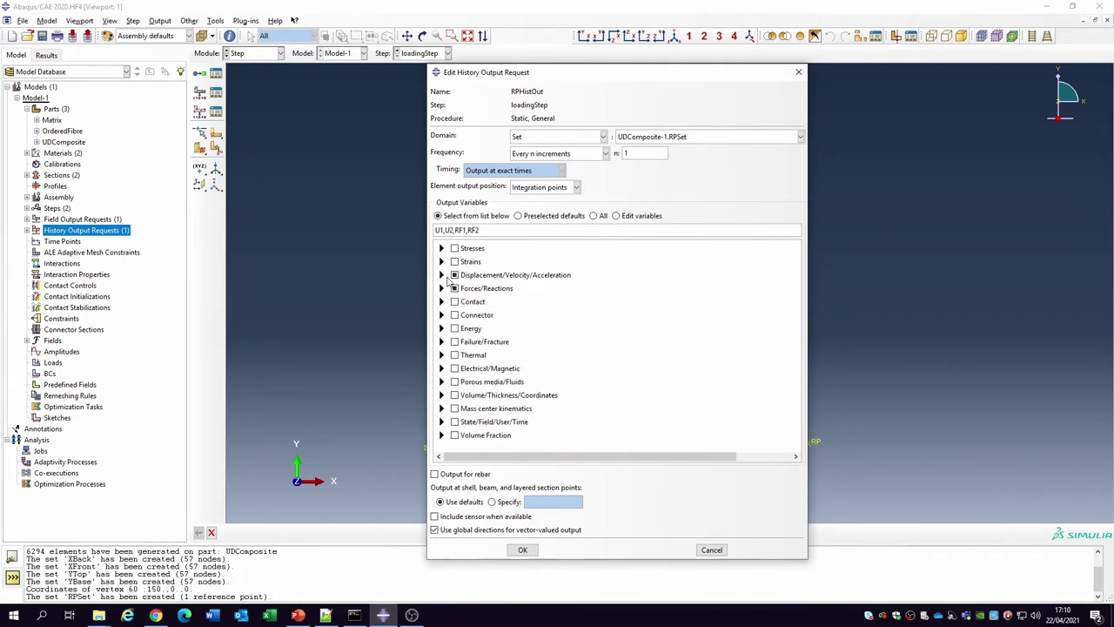
{"action": "left_click", "coordinate": [522, 550]}
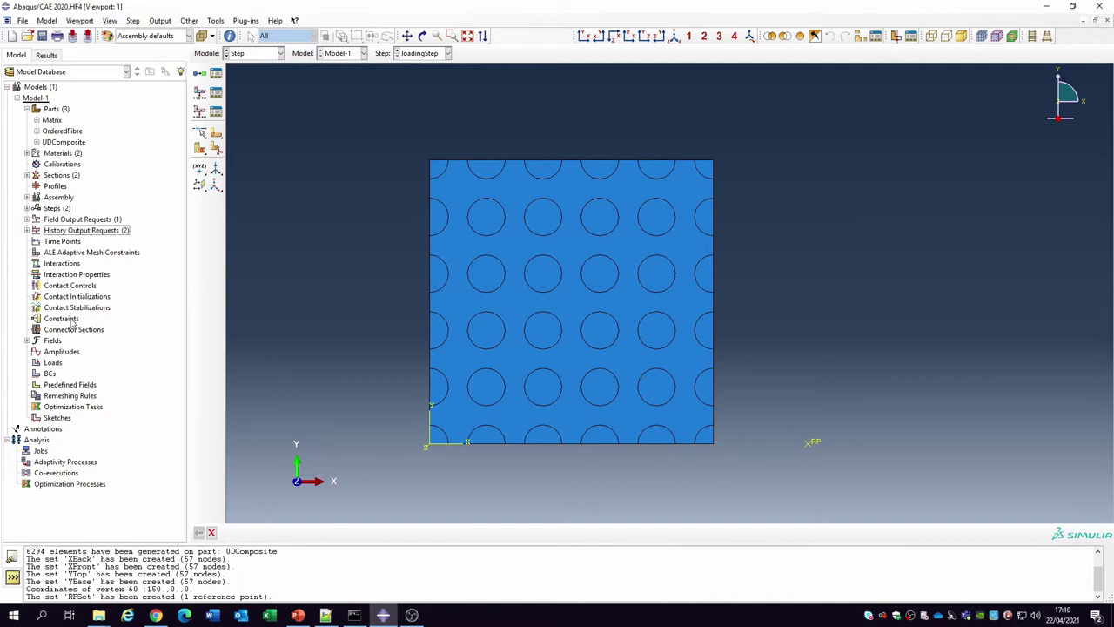
Create an Equation constraint named XConstraint and widen its term table
{"action": "left_click", "coordinate": [72, 320]}
{"action": "double_click", "coordinate": [72, 319]}
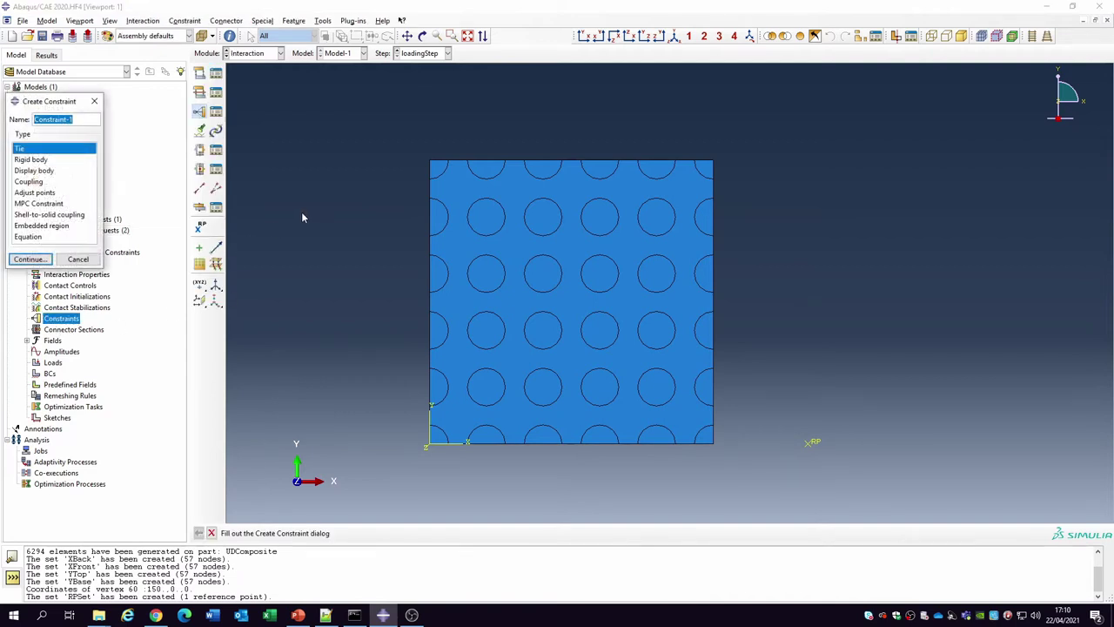
{"action": "type", "text": "XConstraint"}
{"action": "left_click", "coordinate": [35, 236]}
{"action": "left_click", "coordinate": [30, 258]}
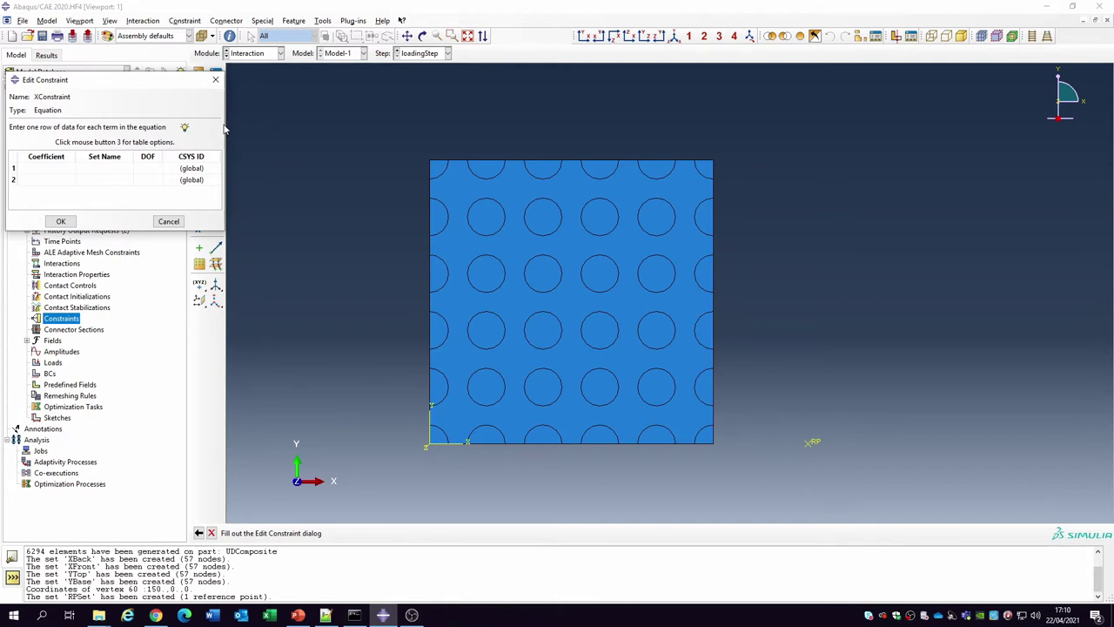
{"action": "left_click_drag", "start_coordinate": [224, 125], "coordinate": [453, 127]}
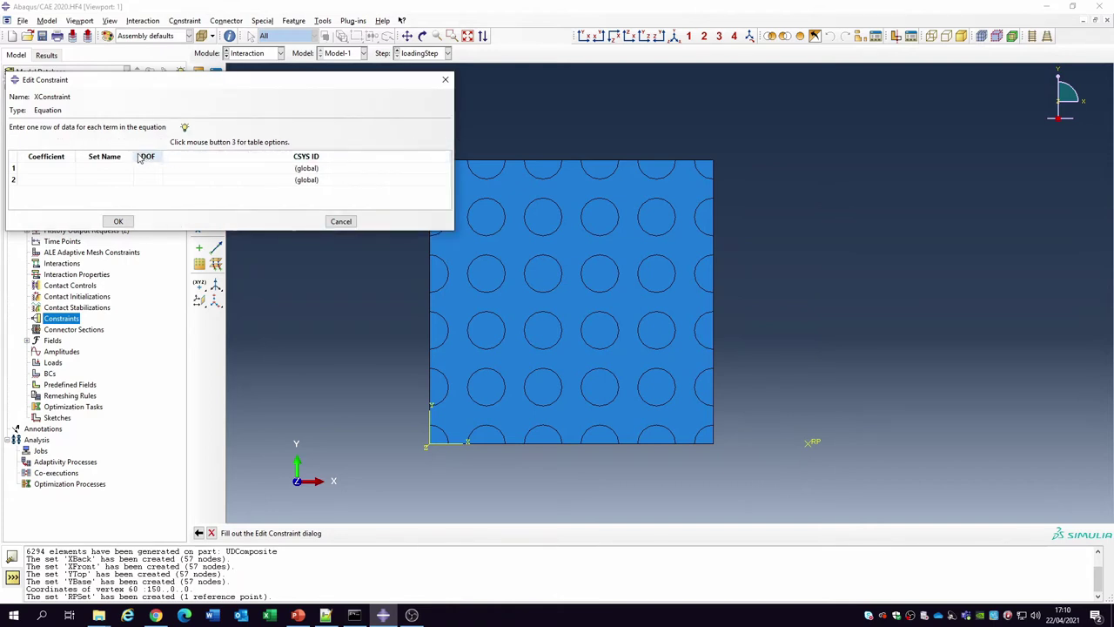
{"action": "left_click_drag", "start_coordinate": [132, 154], "coordinate": [281, 155]}
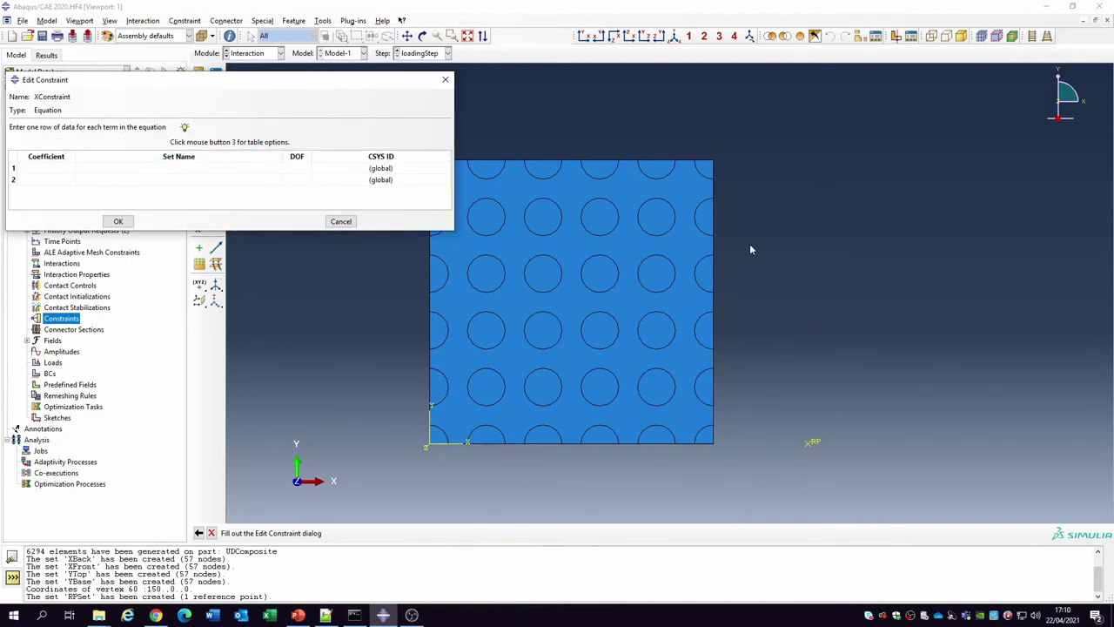
Enter terms 1 × UDComposite-1.XFront DOF 1 and -1 × UDComposite-1.RPSet DOF 1, then confirm
{"action": "left_click", "coordinate": [57, 168]}
{"action": "left_click", "coordinate": [138, 169]}
{"action": "left_click", "coordinate": [277, 168]}
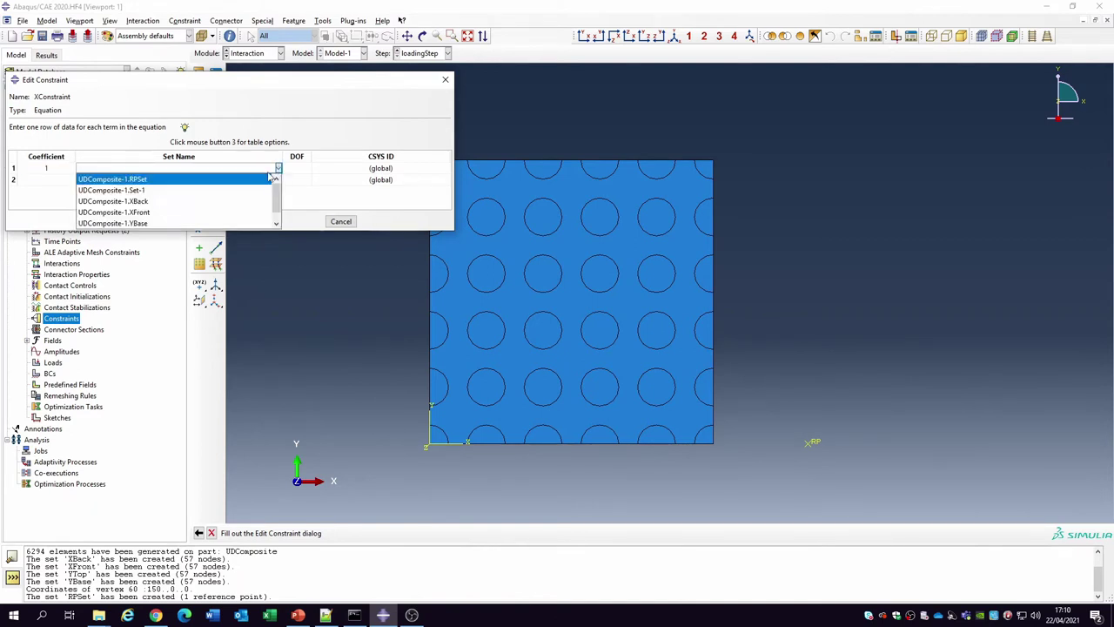
{"action": "left_click", "coordinate": [261, 211]}
{"action": "left_click", "coordinate": [300, 169]}
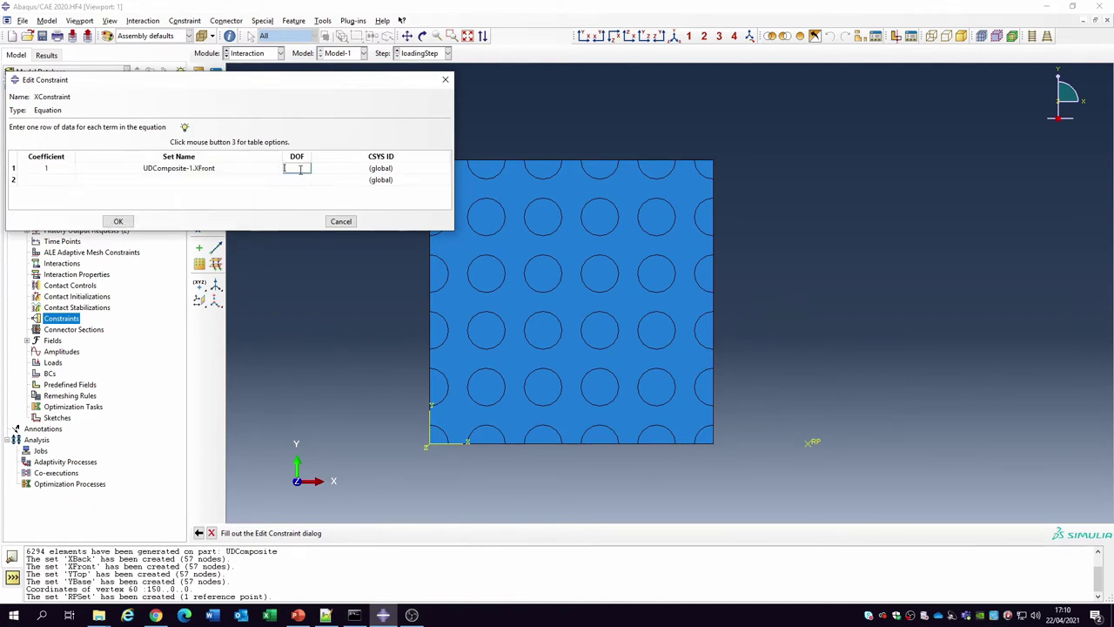
{"action": "type", "text": "1"}
{"action": "left_click", "coordinate": [70, 180]}
{"action": "left_click", "coordinate": [188, 180]}
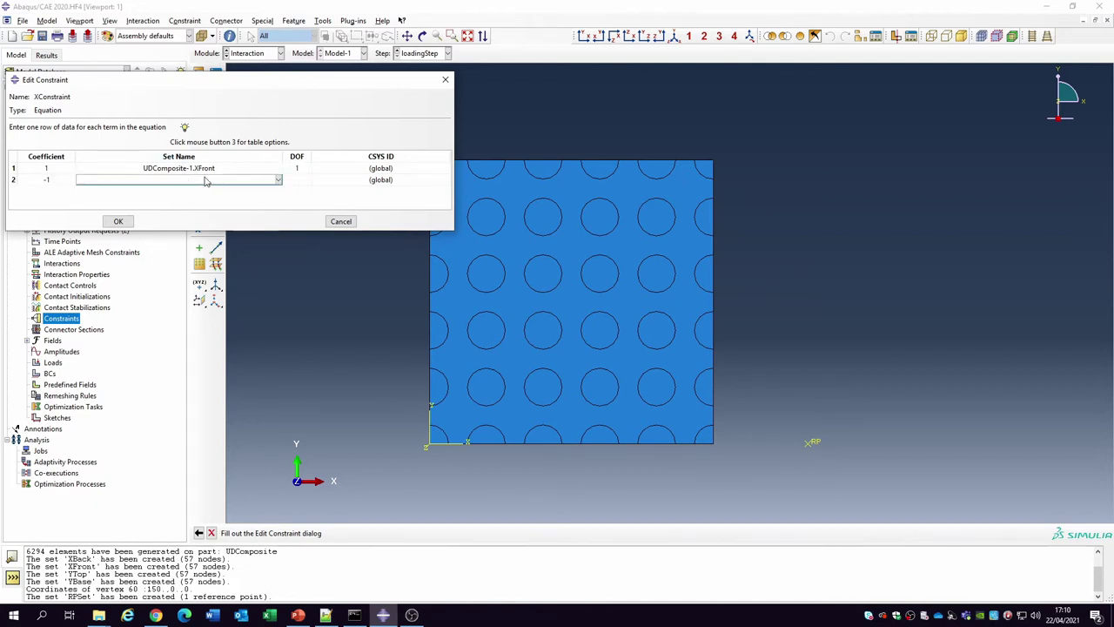
{"action": "left_click", "coordinate": [278, 180]}
{"action": "left_click", "coordinate": [149, 190]}
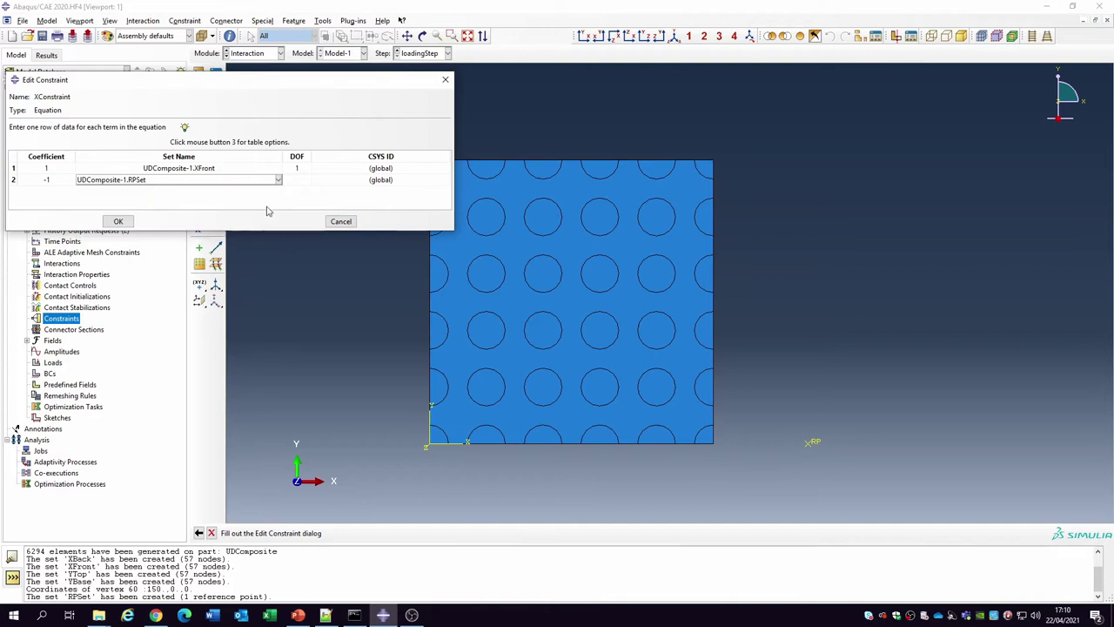
{"action": "left_click", "coordinate": [308, 180]}
{"action": "type", "text": "1"}
{"action": "left_click", "coordinate": [118, 222]}
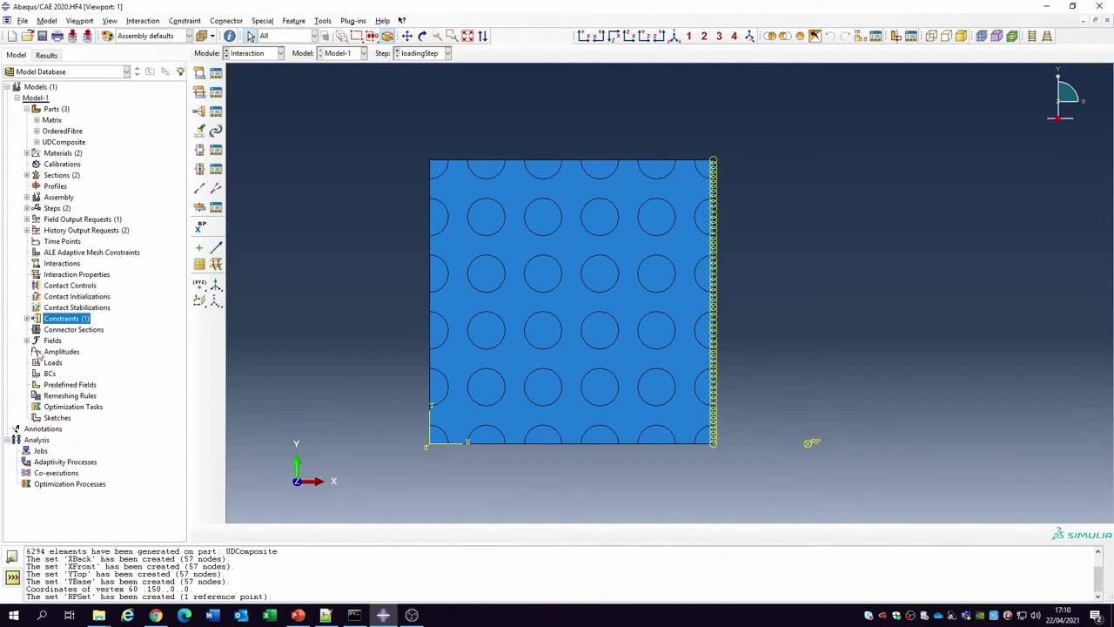
Define Displacement/Rotation BC XTens on UDComposite-1.RPSet with U1 set to 45
{"action": "double_click", "coordinate": [49, 373]}
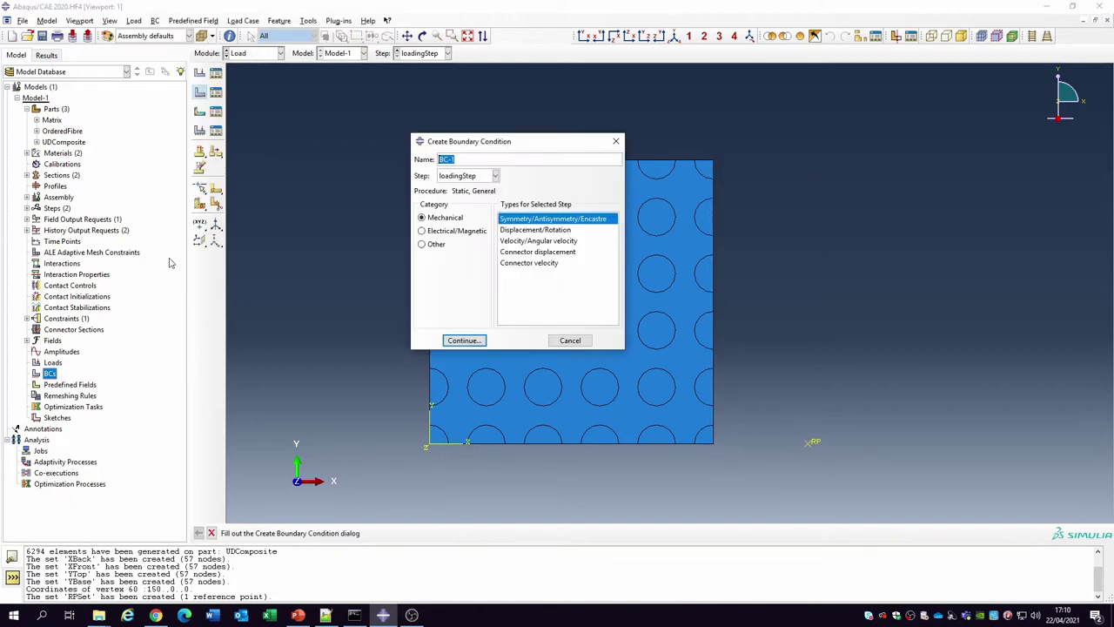
{"action": "type", "text": "XTens"}
{"action": "left_click", "coordinate": [524, 231]}
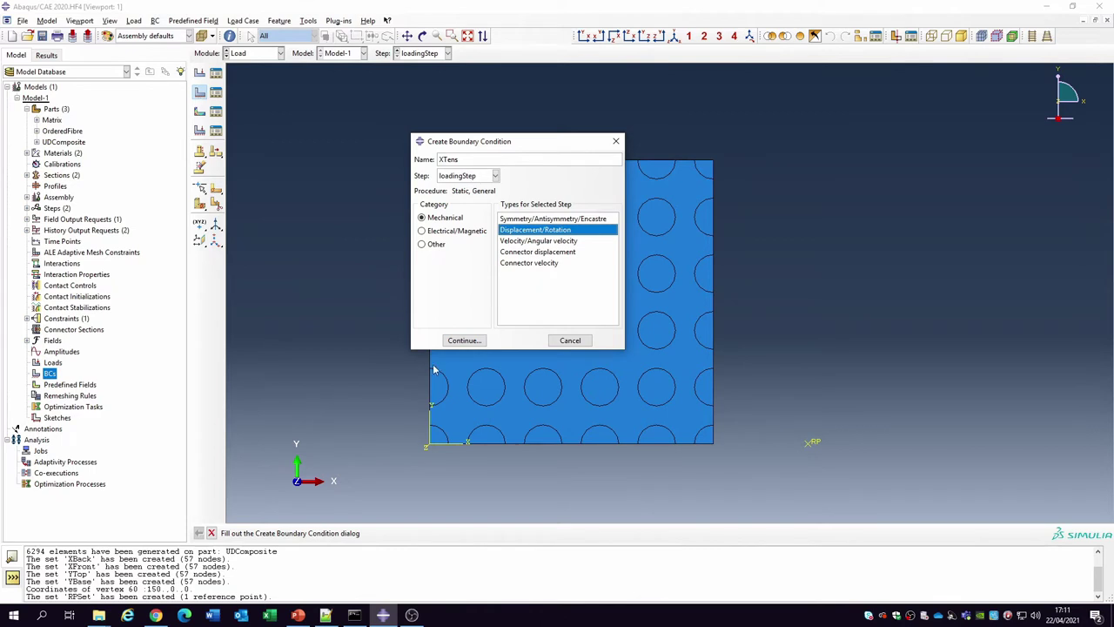
{"action": "left_click", "coordinate": [464, 341]}
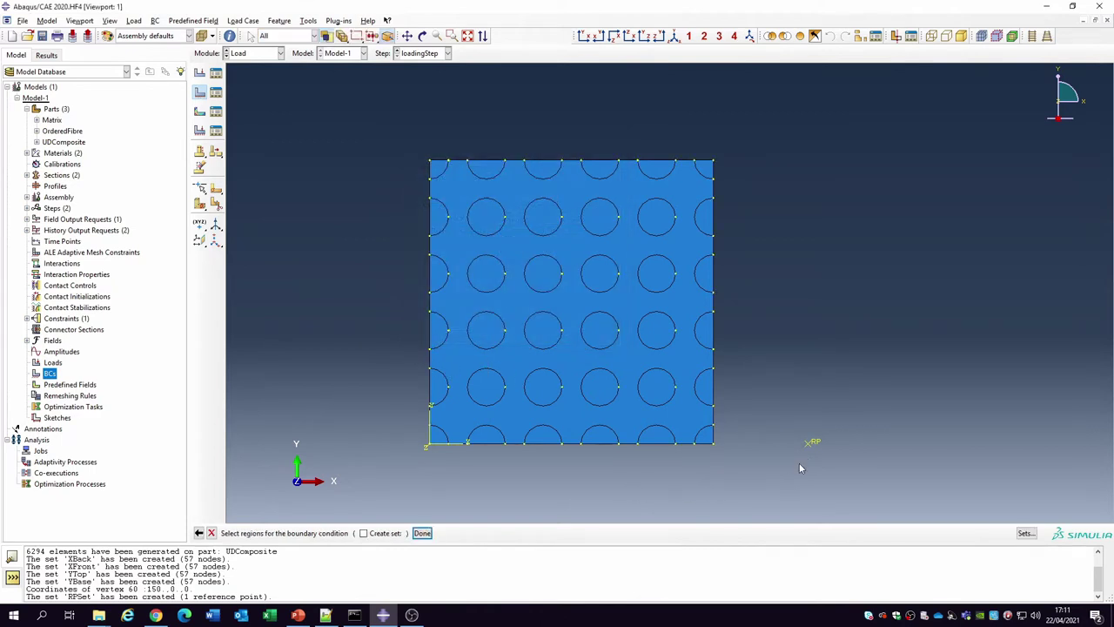
{"action": "left_click", "coordinate": [1027, 533]}
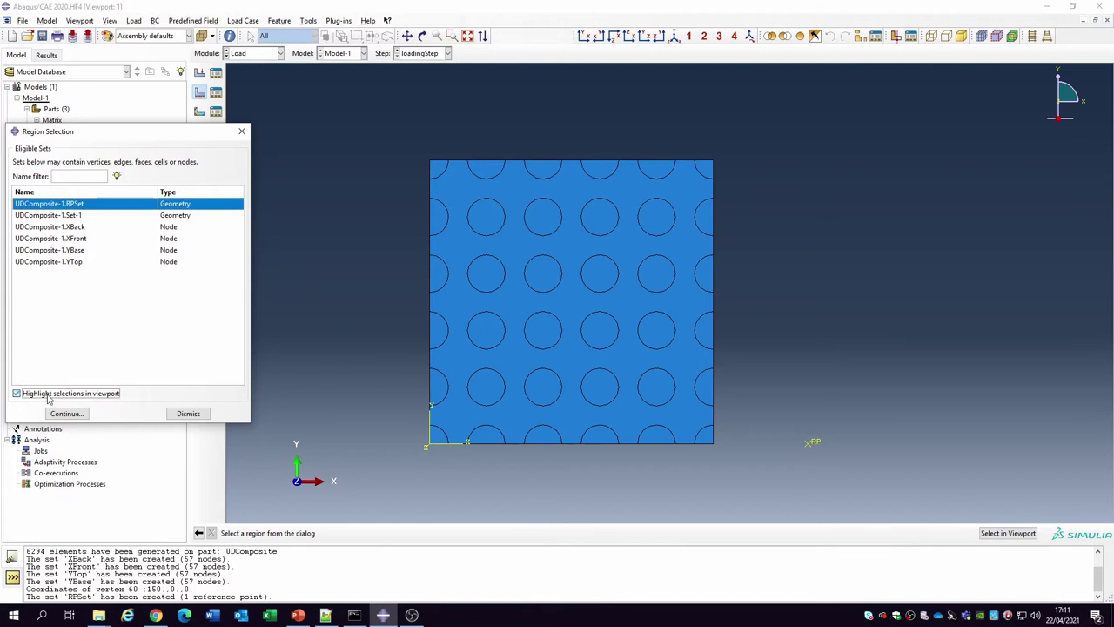
{"action": "left_click", "coordinate": [66, 414]}
{"action": "left_click", "coordinate": [454, 311]}
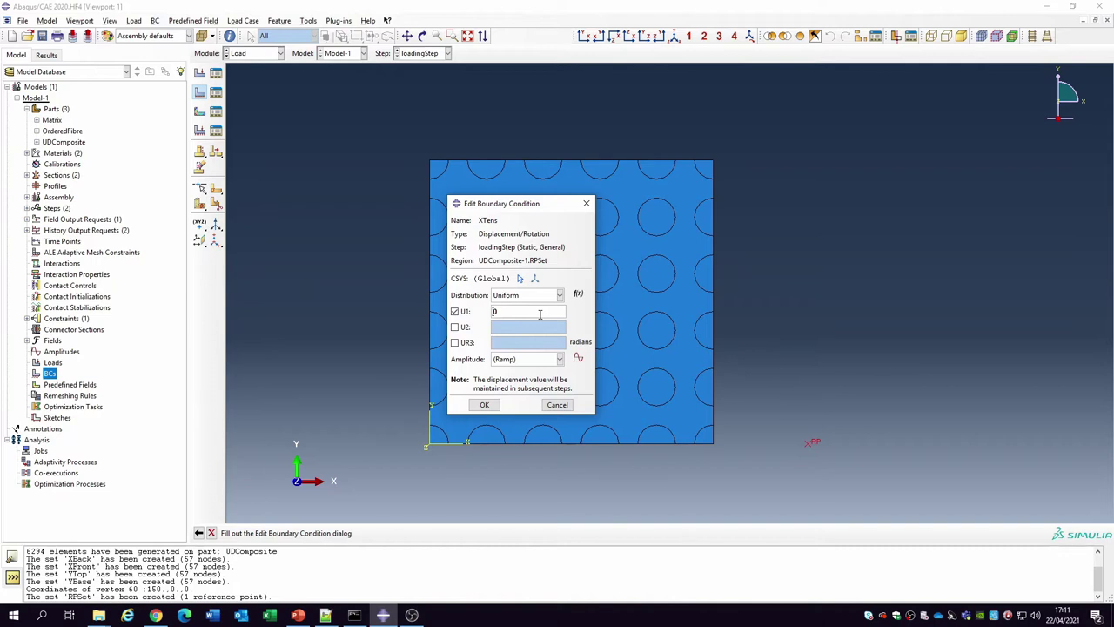
{"action": "left_click", "coordinate": [485, 405]}
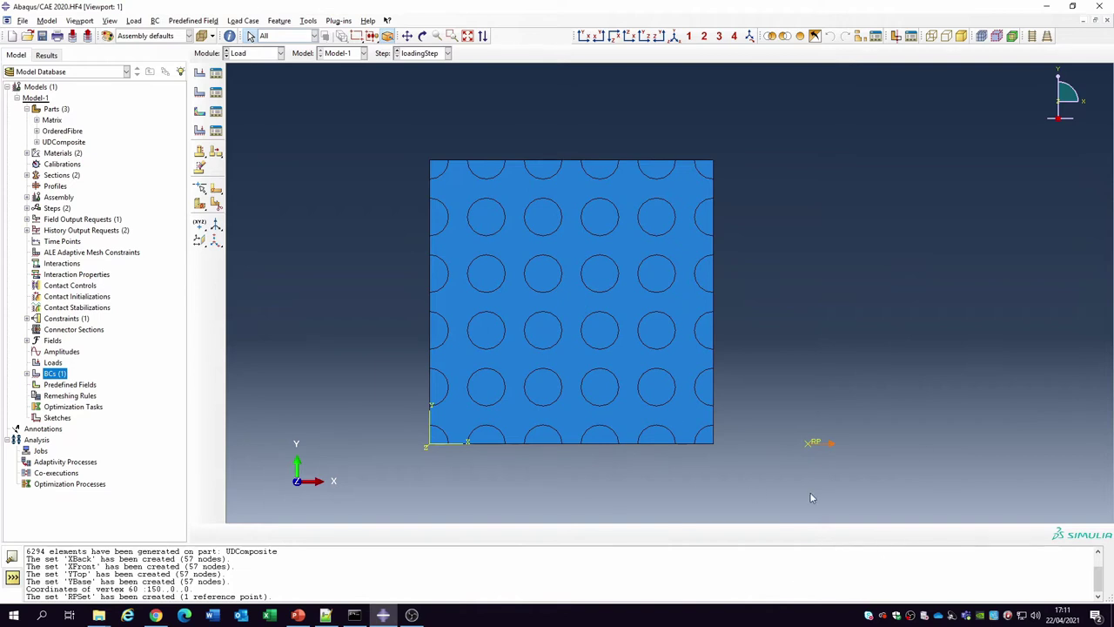
Add an Initial-step XBackRoller condition fixing U1 on UDComposite-1.XBack, then display the mesh
{"action": "double_click", "coordinate": [54, 374]}
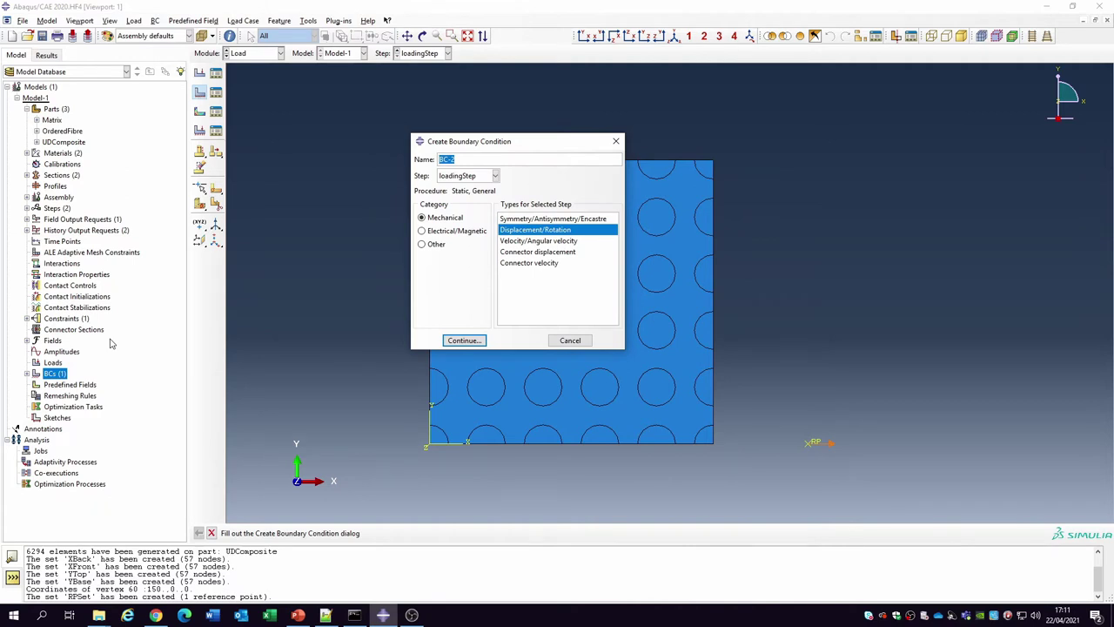
{"action": "type", "text": "Fixed"}
{"action": "key", "text": "BackSpace"}
{"action": "key", "text": "BackSpace"}
{"action": "key", "text": "BackSpace"}
{"action": "key", "text": "BackSpace"}
{"action": "key", "text": "BackSpace"}
{"action": "left_click", "coordinate": [458, 176]}
{"action": "left_click", "coordinate": [459, 187]}
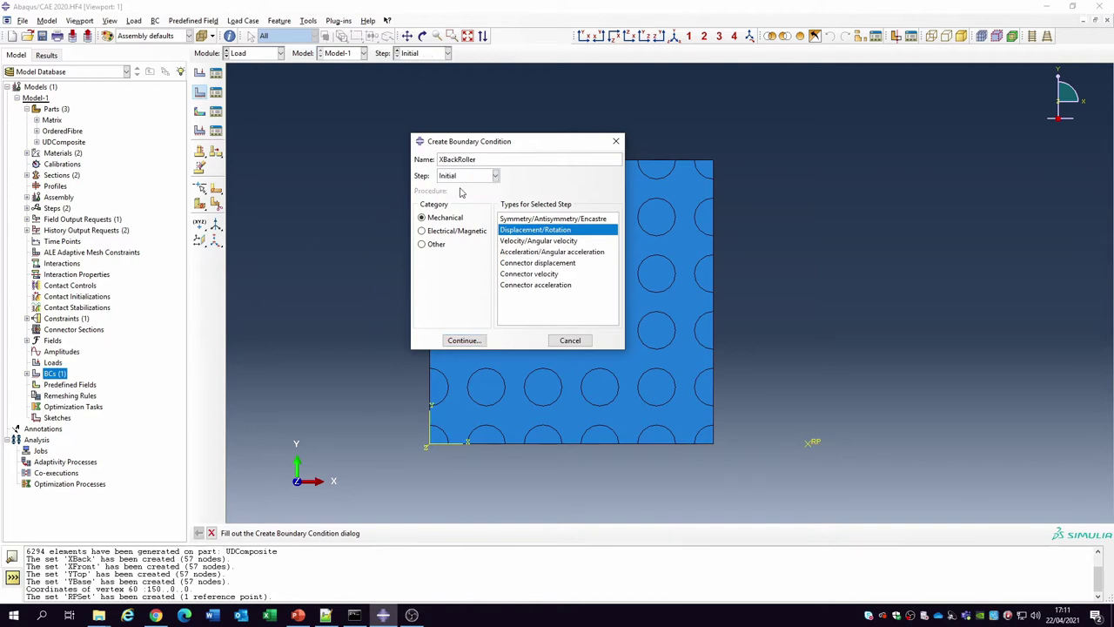
{"action": "left_click", "coordinate": [464, 340]}
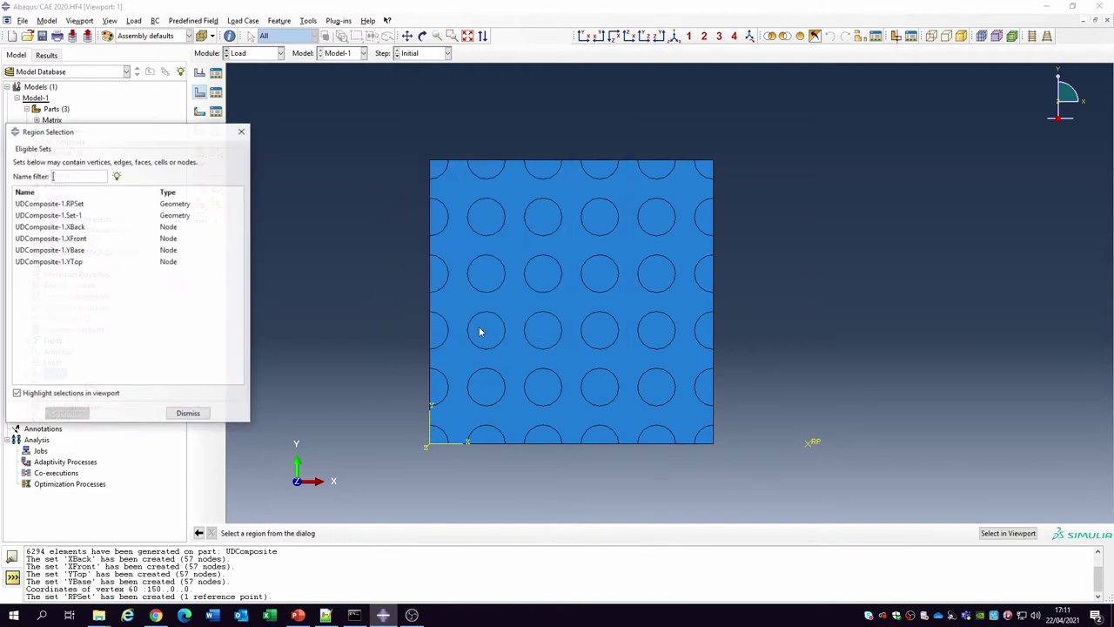
{"action": "left_click", "coordinate": [54, 228]}
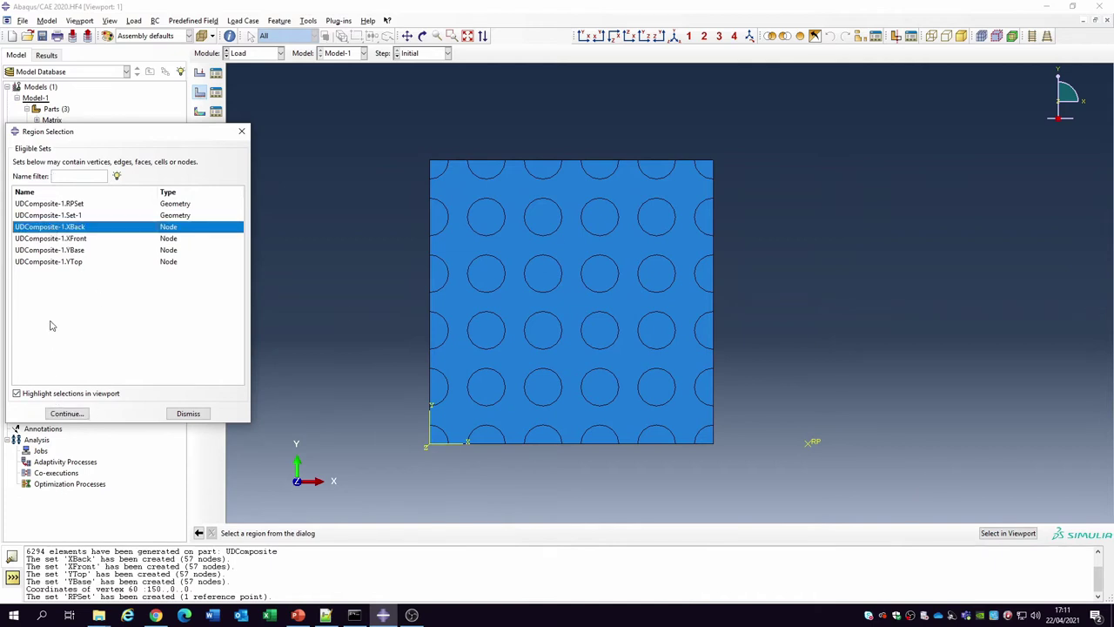
{"action": "double_click", "coordinate": [67, 228]}
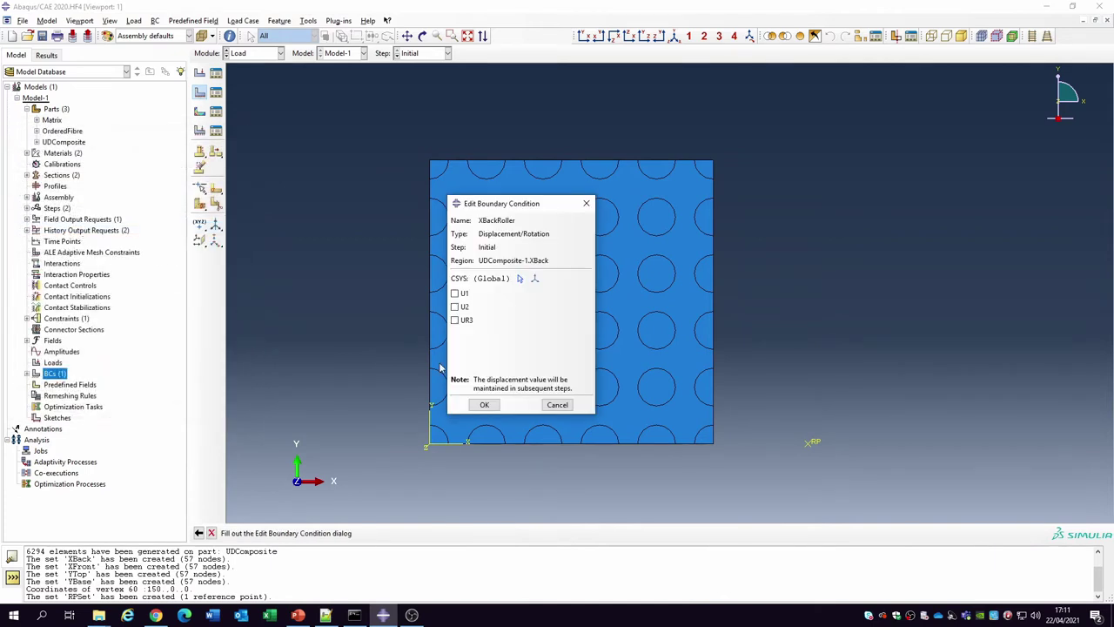
{"action": "left_click_drag", "start_coordinate": [498, 205], "coordinate": [564, 186]}
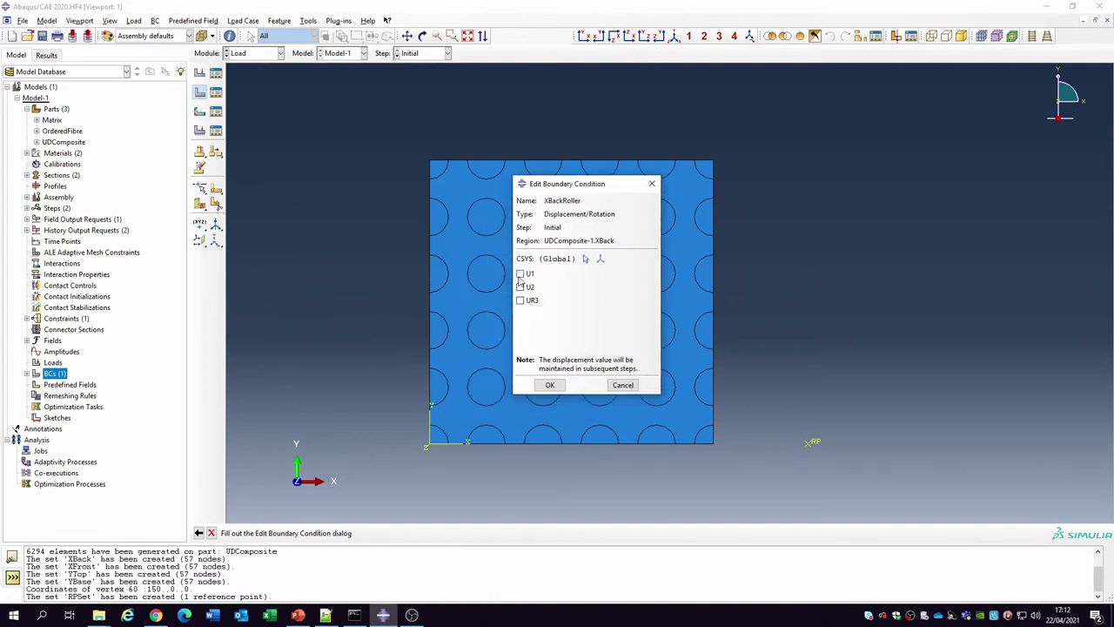
{"action": "left_click", "coordinate": [521, 274]}
{"action": "left_click", "coordinate": [550, 385]}
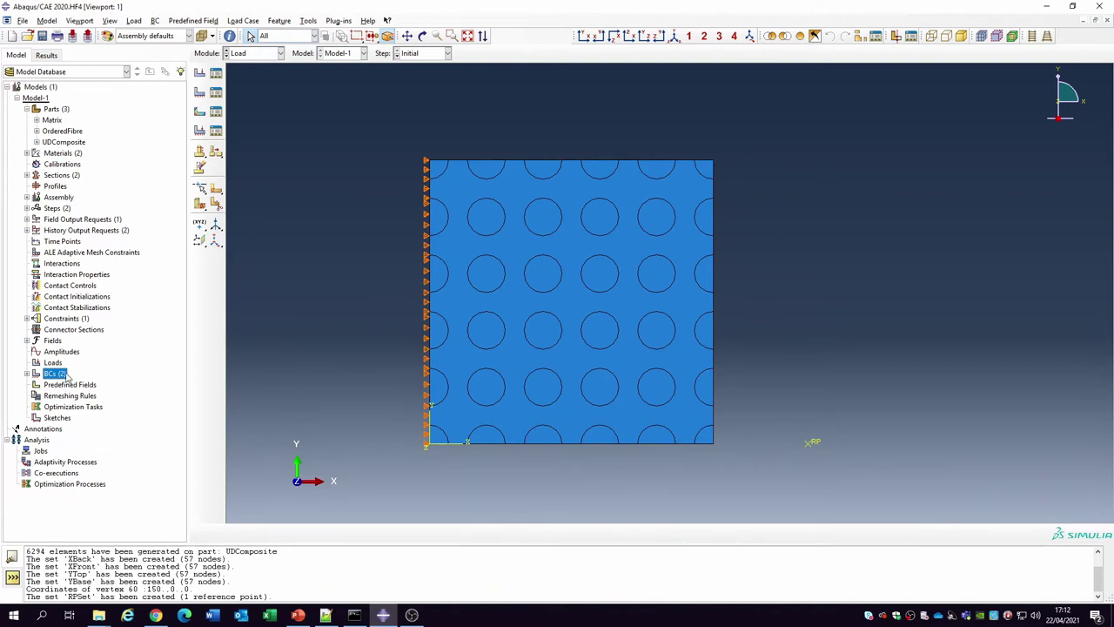
{"action": "left_click", "coordinate": [981, 35]}
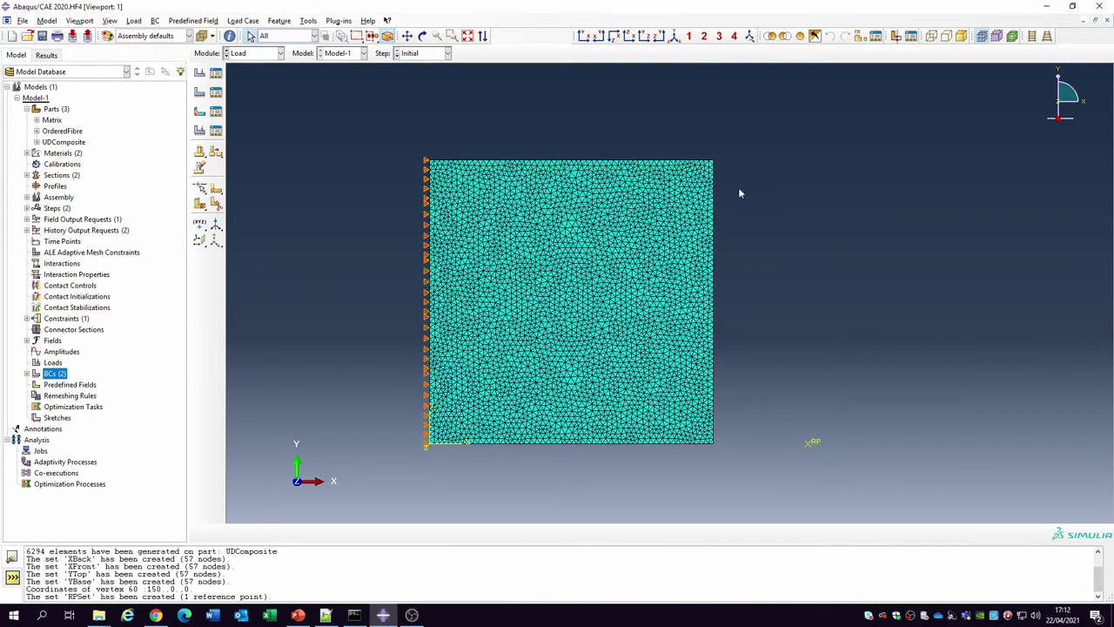
Create YBaseRoller in the Initial step, fixing U2 on the UDComposite-1.YBase node set
{"action": "double_click", "coordinate": [54, 374]}
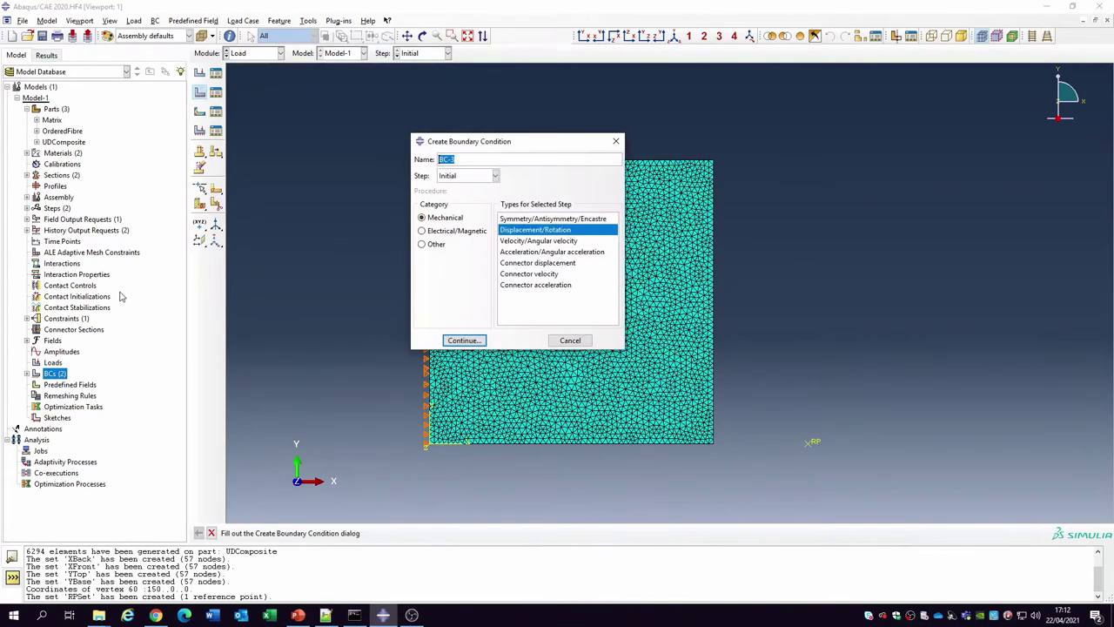
{"action": "type", "text": "YBaseRoller"}
{"action": "left_click", "coordinate": [462, 340]}
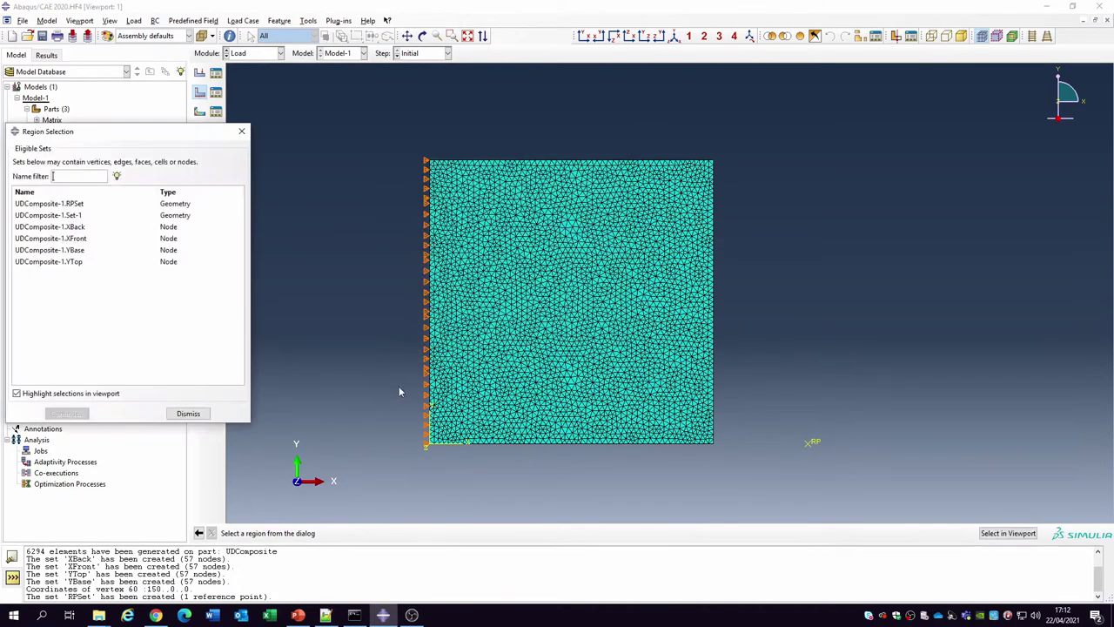
{"action": "left_click", "coordinate": [62, 250]}
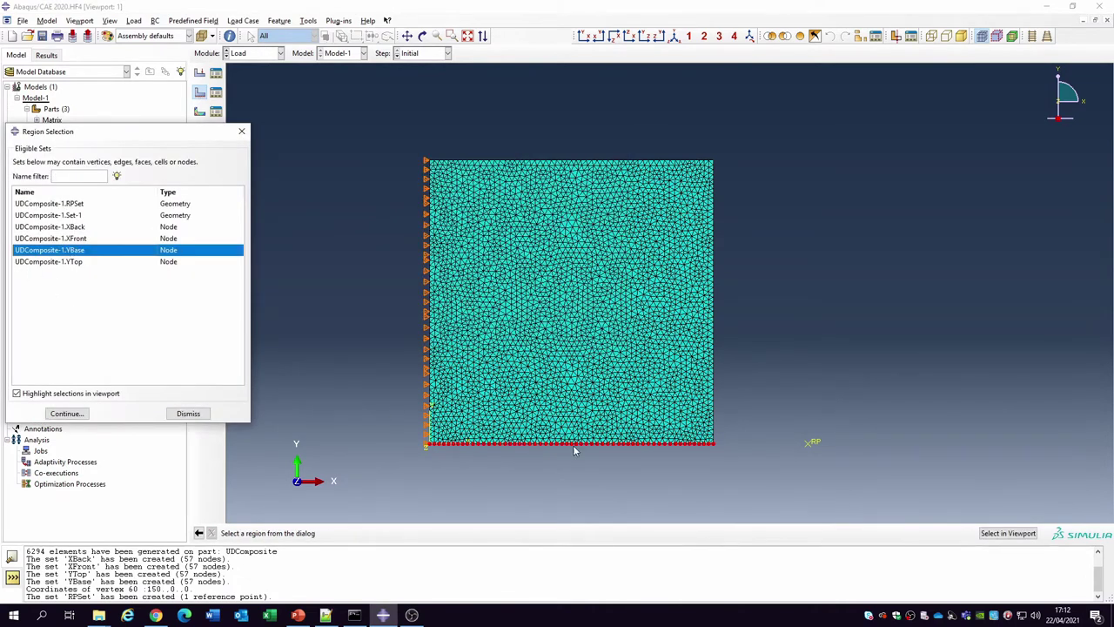
{"action": "left_click", "coordinate": [68, 413]}
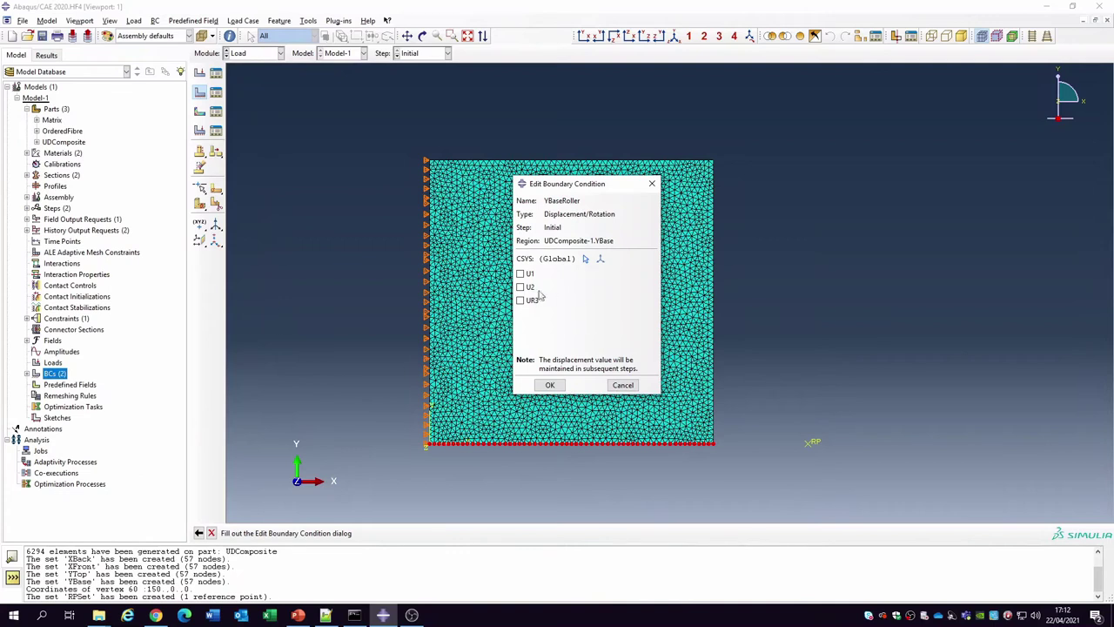
{"action": "left_click", "coordinate": [522, 287]}
{"action": "left_click", "coordinate": [549, 385]}
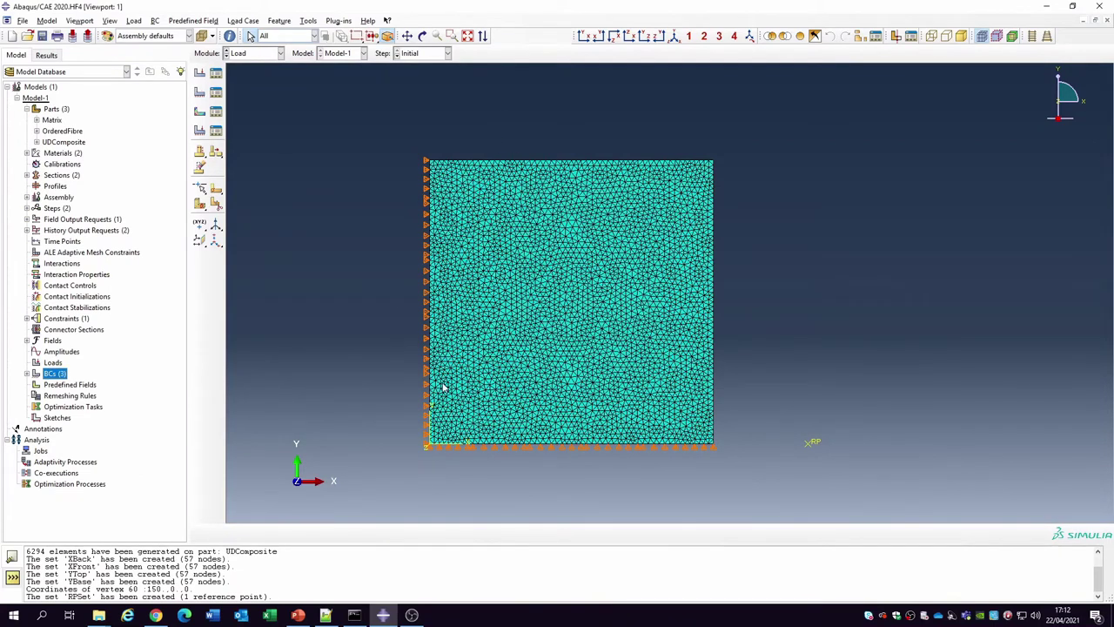
Create a new analysis job named Ordered_XTen from Model-1
{"action": "double_click", "coordinate": [40, 450]}
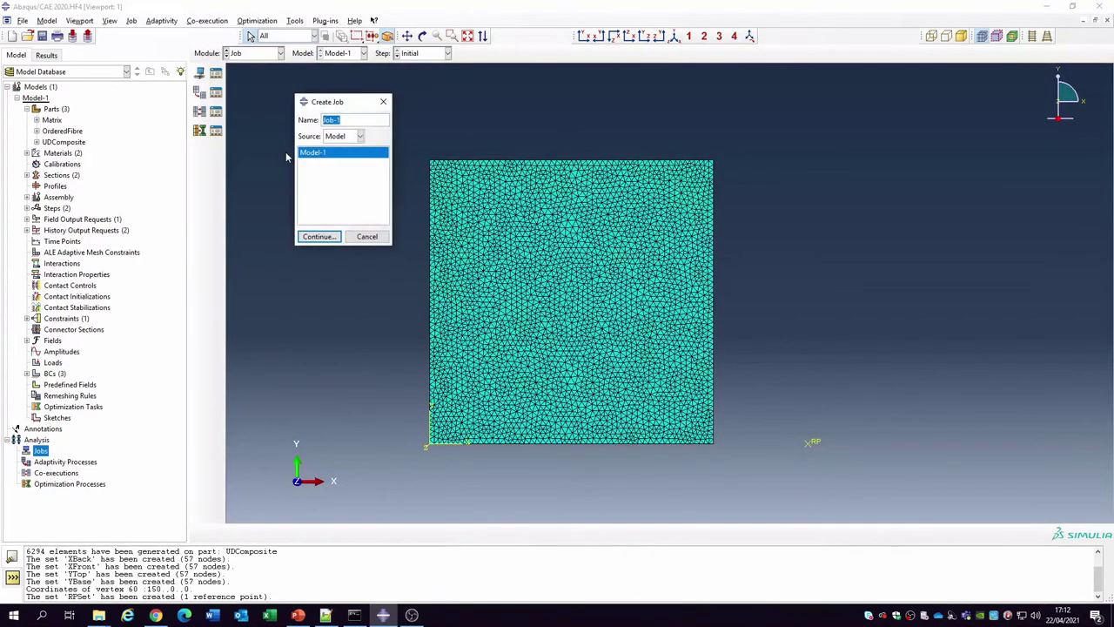
{"action": "type", "text": "X"}
{"action": "key", "text": "BackSpace"}
{"action": "type", "text": "Ordered_XTen"}
{"action": "left_click", "coordinate": [318, 236]}
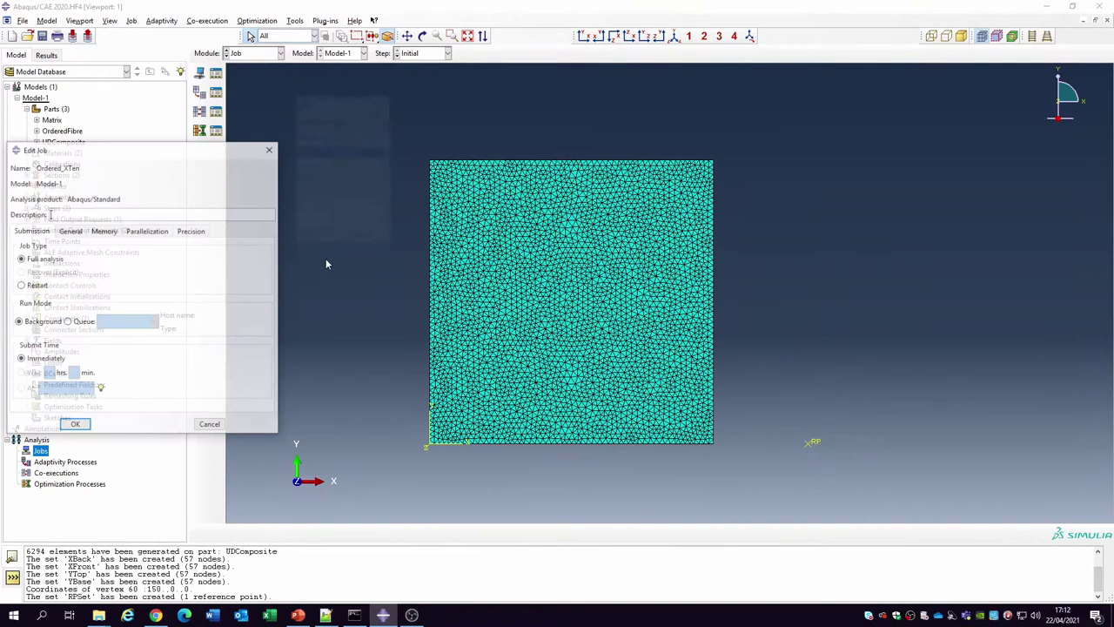
{"action": "left_click", "coordinate": [74, 424]}
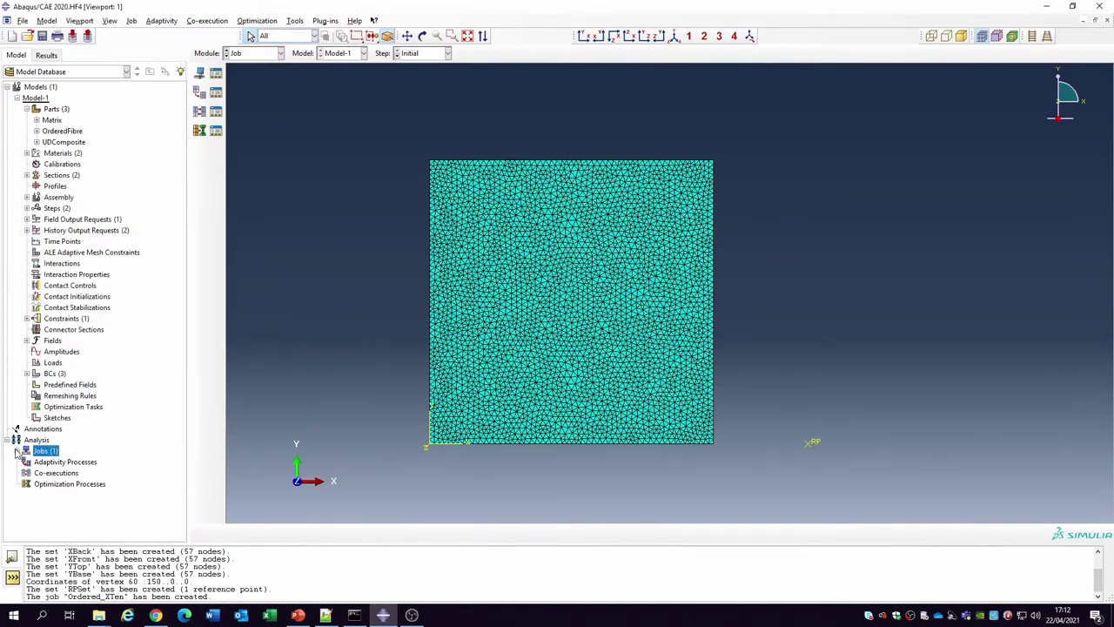
Submit Ordered_XTen for analysis and select the XBackRoller condition in the tree
{"action": "left_click", "coordinate": [16, 450]}
{"action": "right_click", "coordinate": [66, 463]}
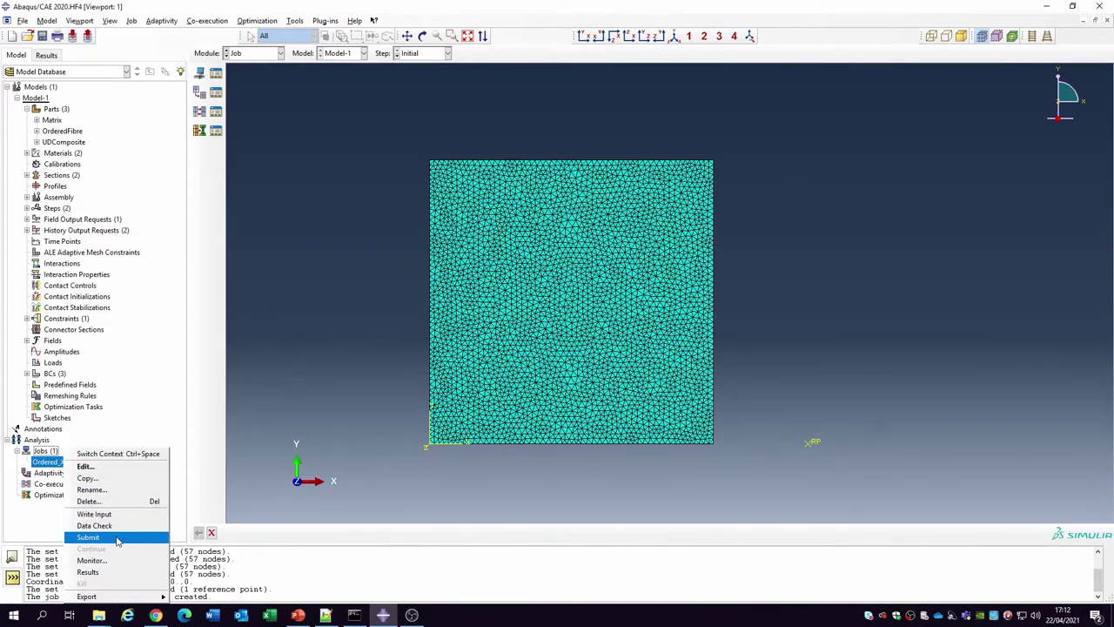
{"action": "left_click", "coordinate": [118, 541]}
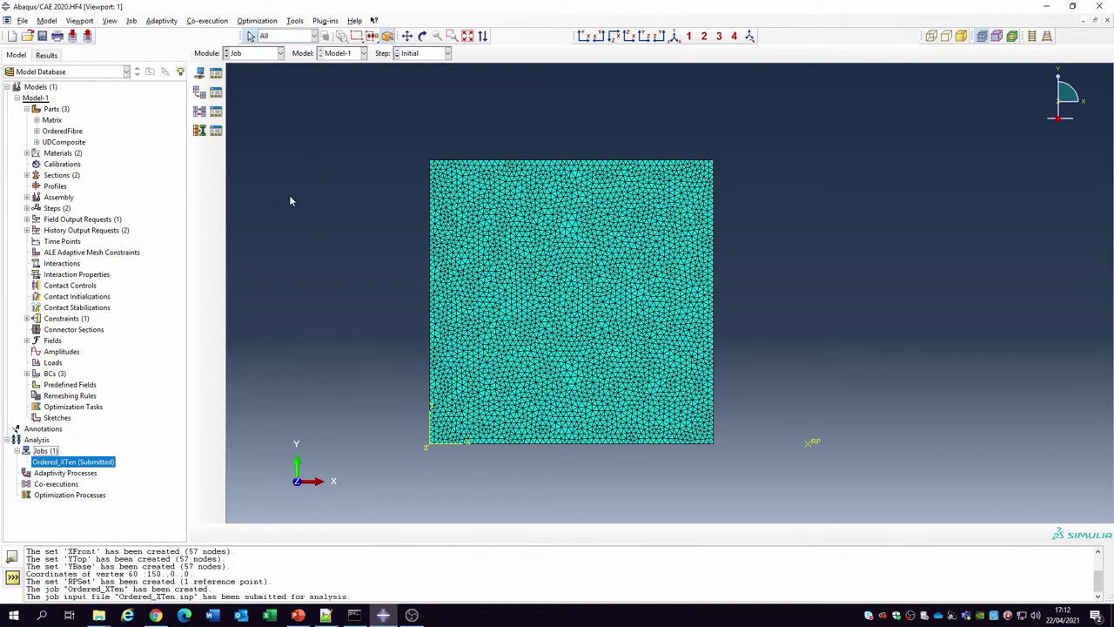
{"action": "left_click", "coordinate": [26, 109]}
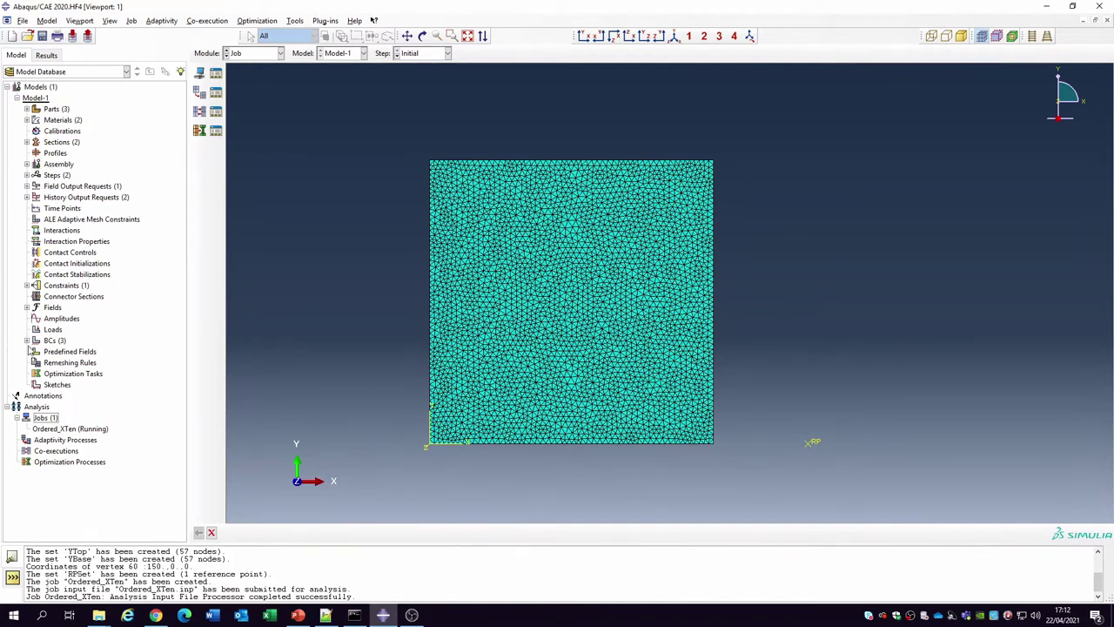
{"action": "left_click", "coordinate": [27, 341]}
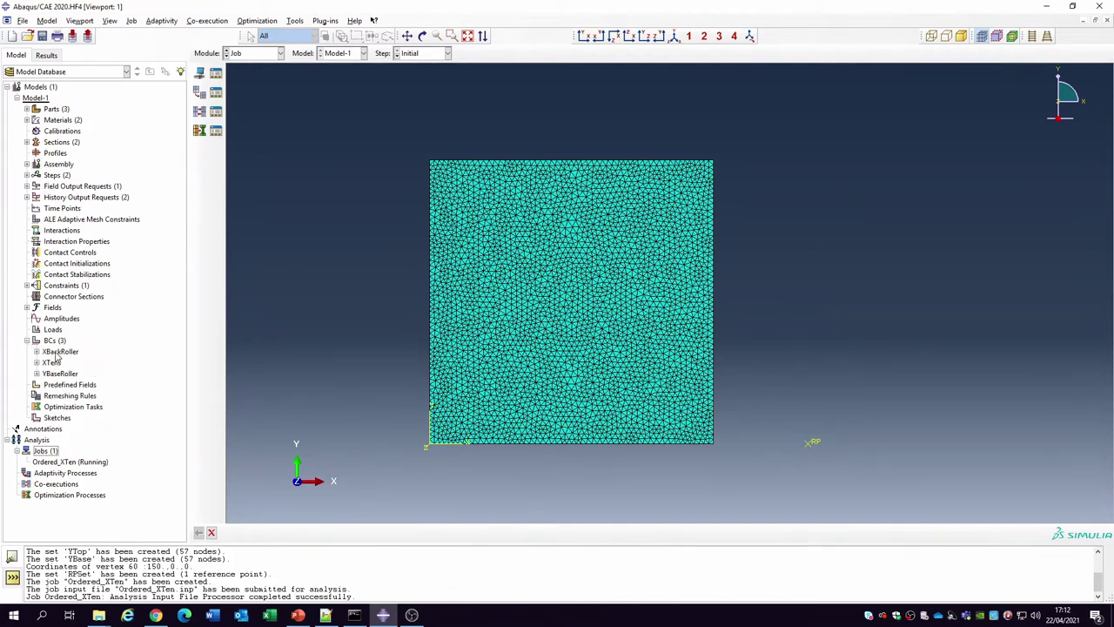
{"action": "left_click", "coordinate": [59, 351]}
Suppress XBackRoller and add XBackFixed fixing U1 and U2 on the XBack node set
{"action": "right_click", "coordinate": [61, 355]}
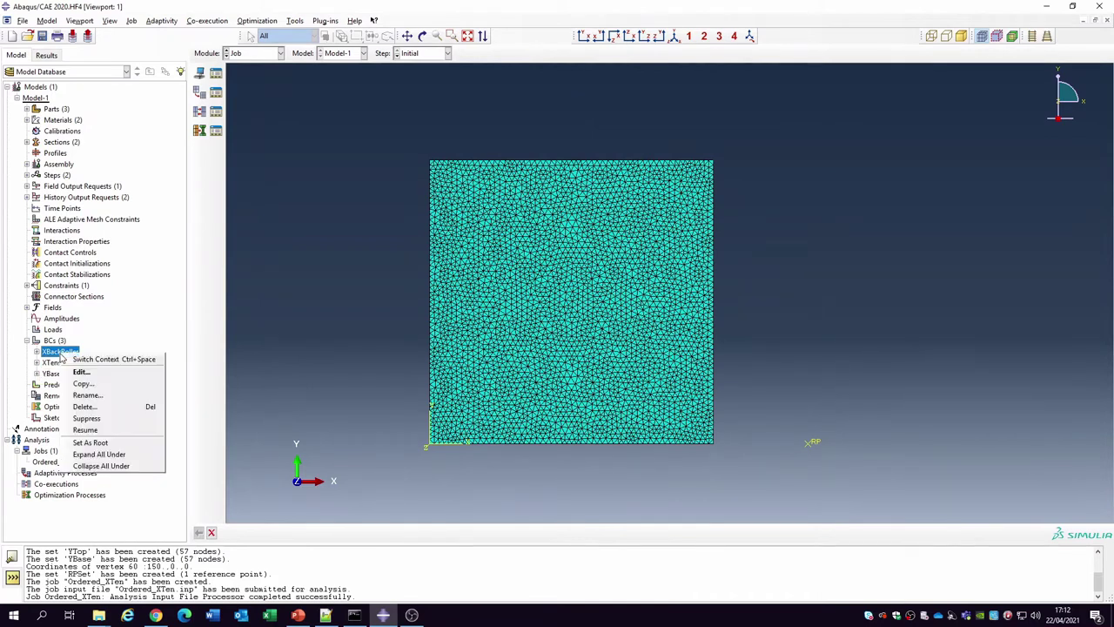
{"action": "left_click", "coordinate": [87, 419]}
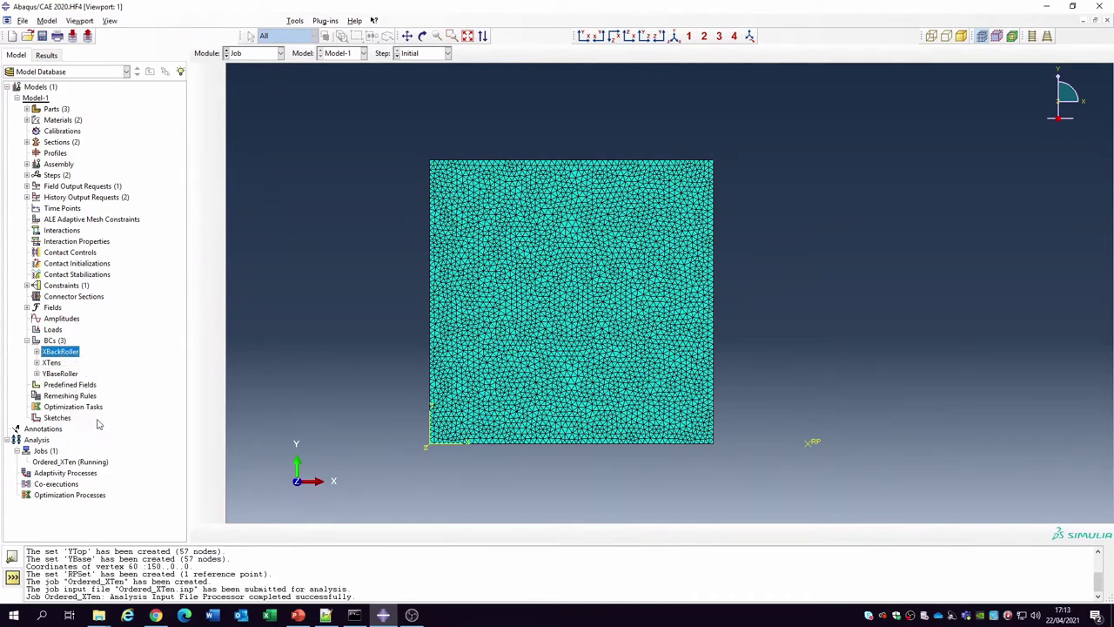
{"action": "double_click", "coordinate": [54, 340]}
{"action": "type", "text": "XBackFixed"}
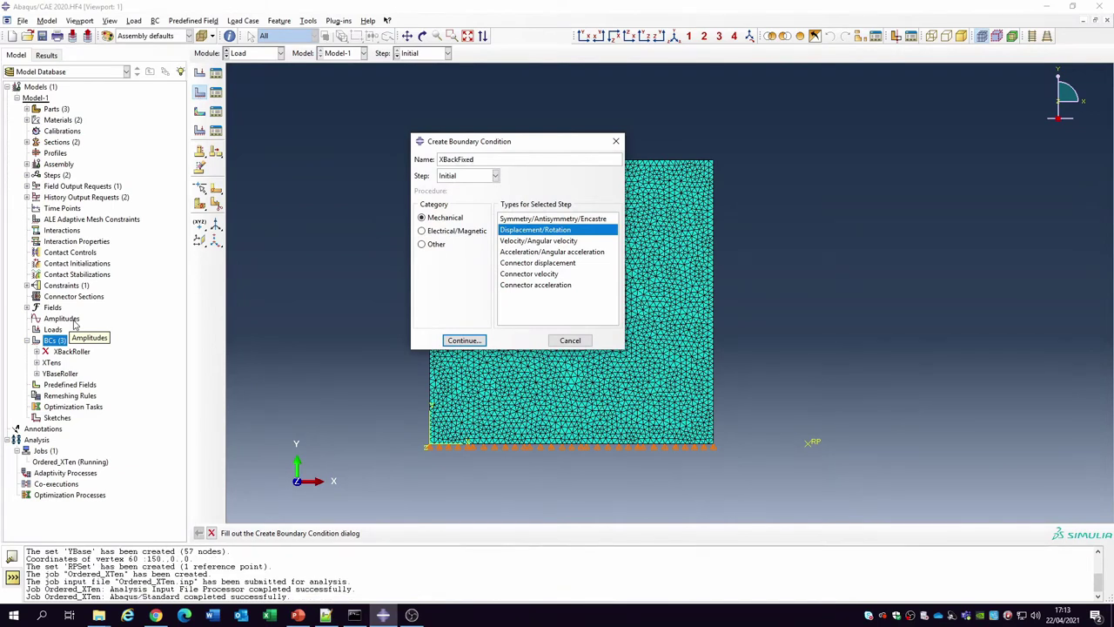
{"action": "left_click", "coordinate": [461, 341]}
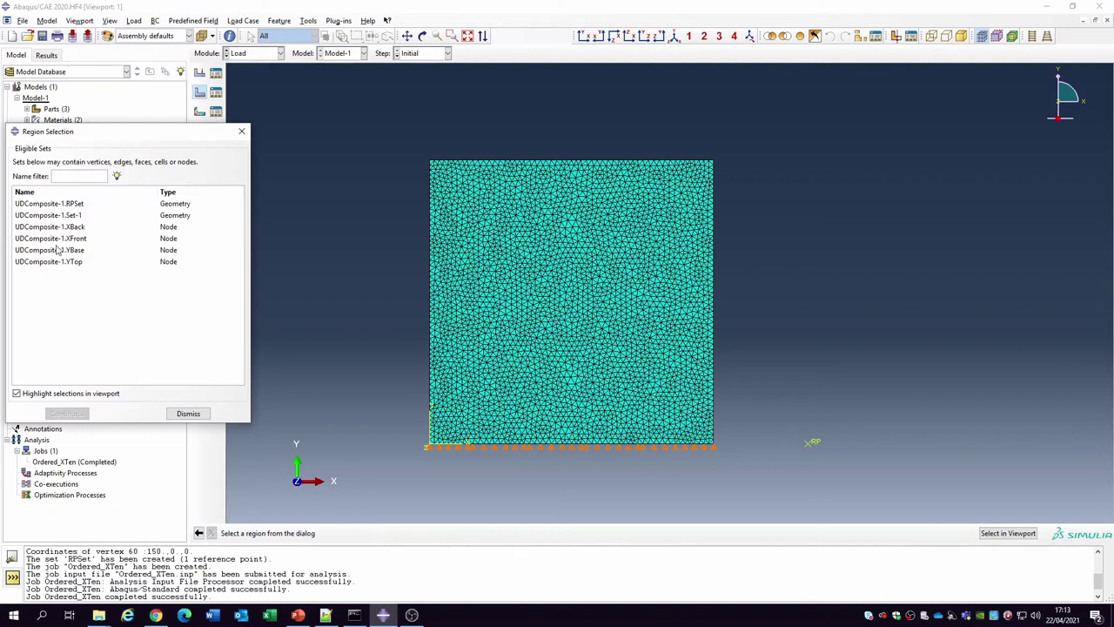
{"action": "left_click", "coordinate": [69, 228]}
{"action": "left_click", "coordinate": [68, 414]}
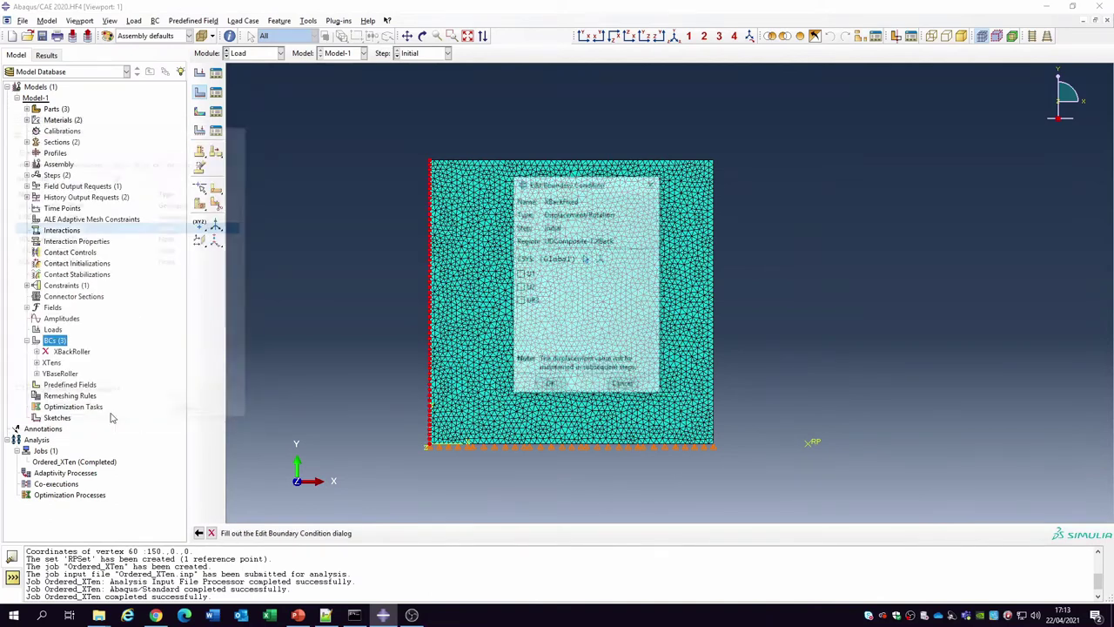
{"action": "left_click", "coordinate": [521, 274]}
{"action": "left_click", "coordinate": [522, 288]}
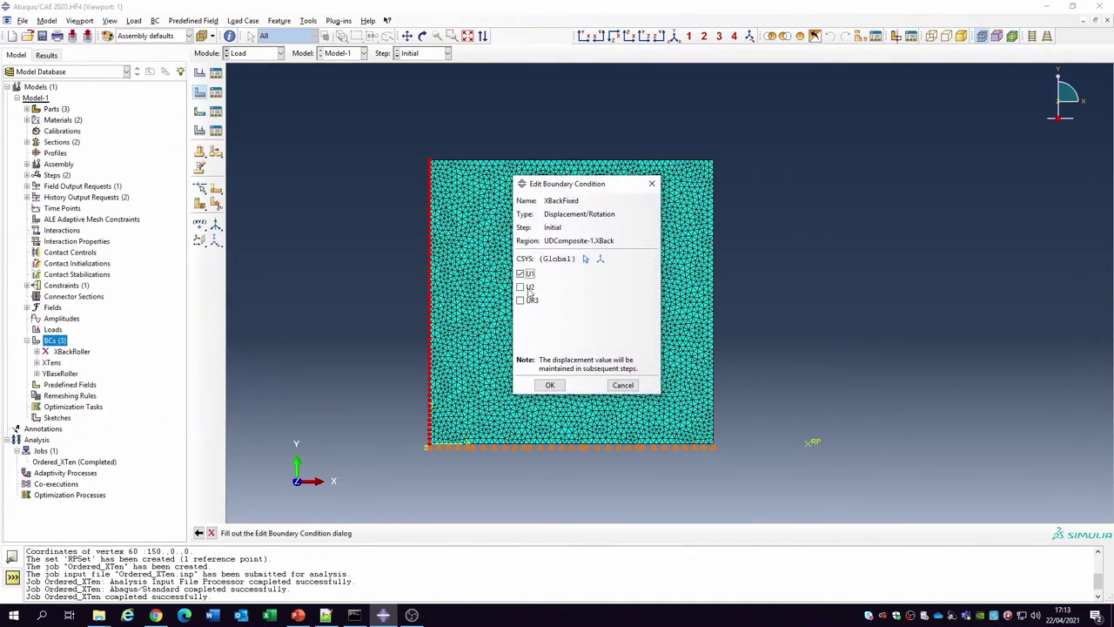
{"action": "left_click", "coordinate": [550, 385]}
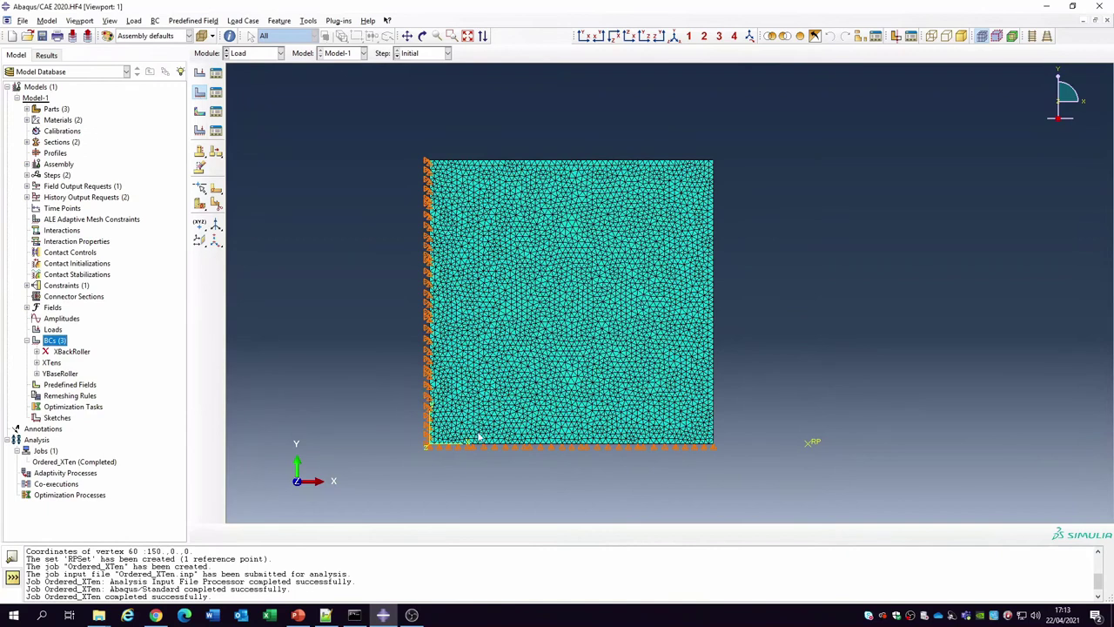
Suppress the YBaseRoller boundary condition
{"action": "left_click", "coordinate": [57, 386]}
{"action": "right_click", "coordinate": [57, 386]}
{"action": "left_click", "coordinate": [95, 456]}
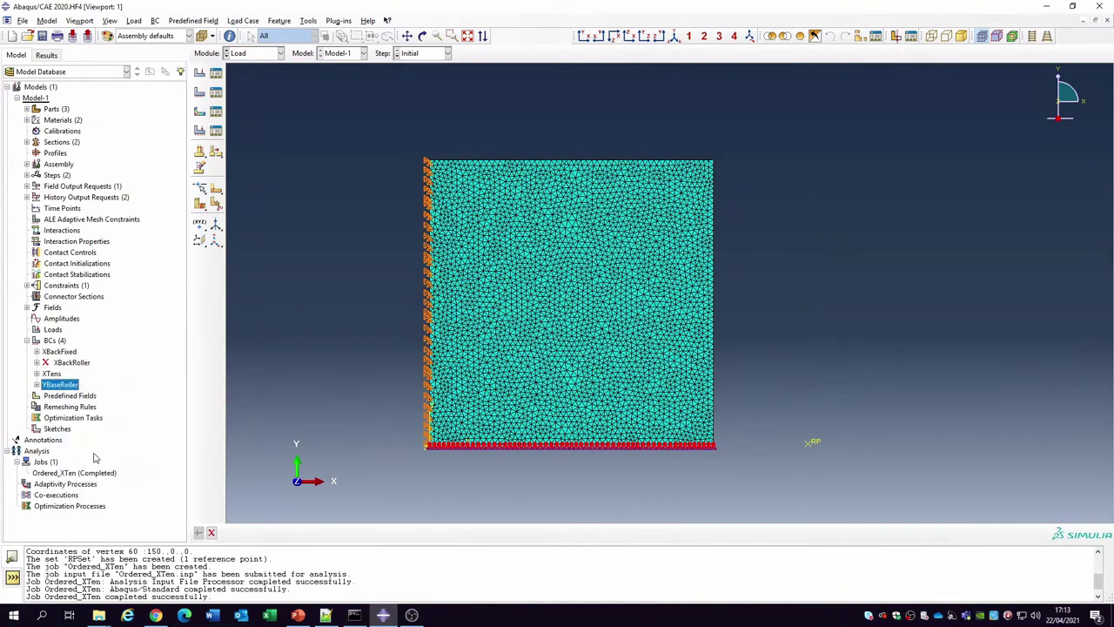
Add XFrontRoller fixing U1 on the XFront node set, then show the part geometry again
{"action": "double_click", "coordinate": [54, 340]}
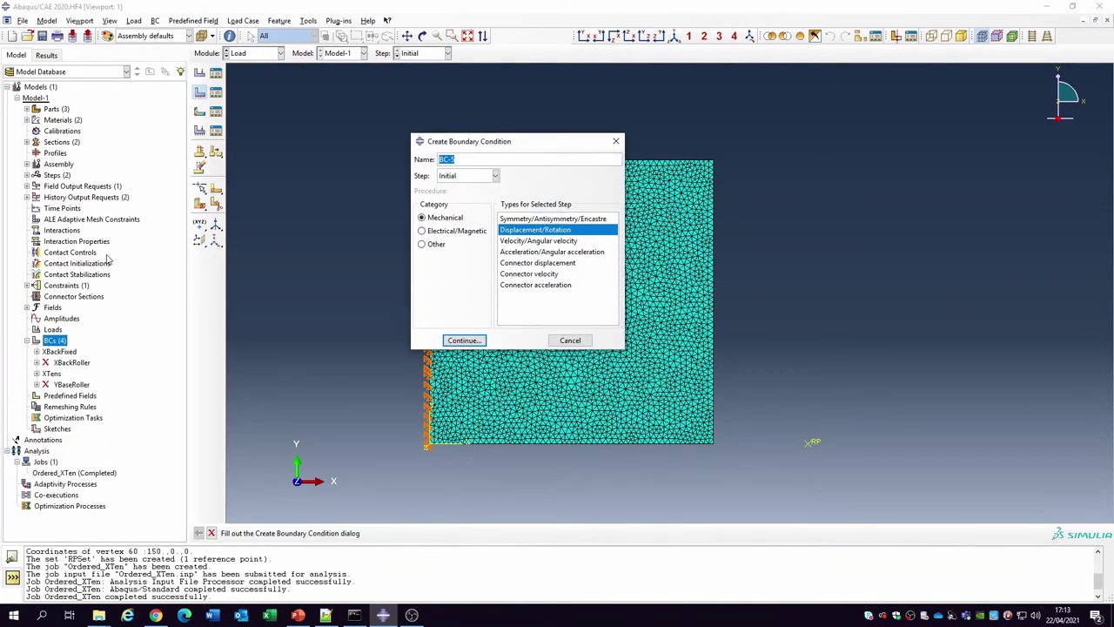
{"action": "type", "text": "XFrontRoller"}
{"action": "key", "text": "Return"}
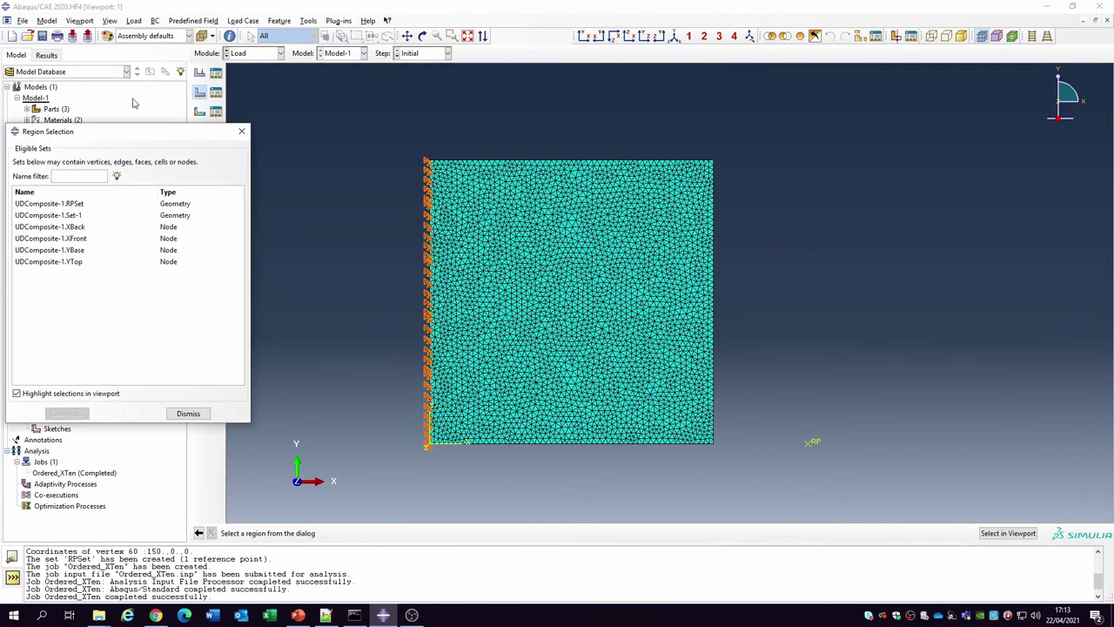
{"action": "left_click", "coordinate": [69, 238]}
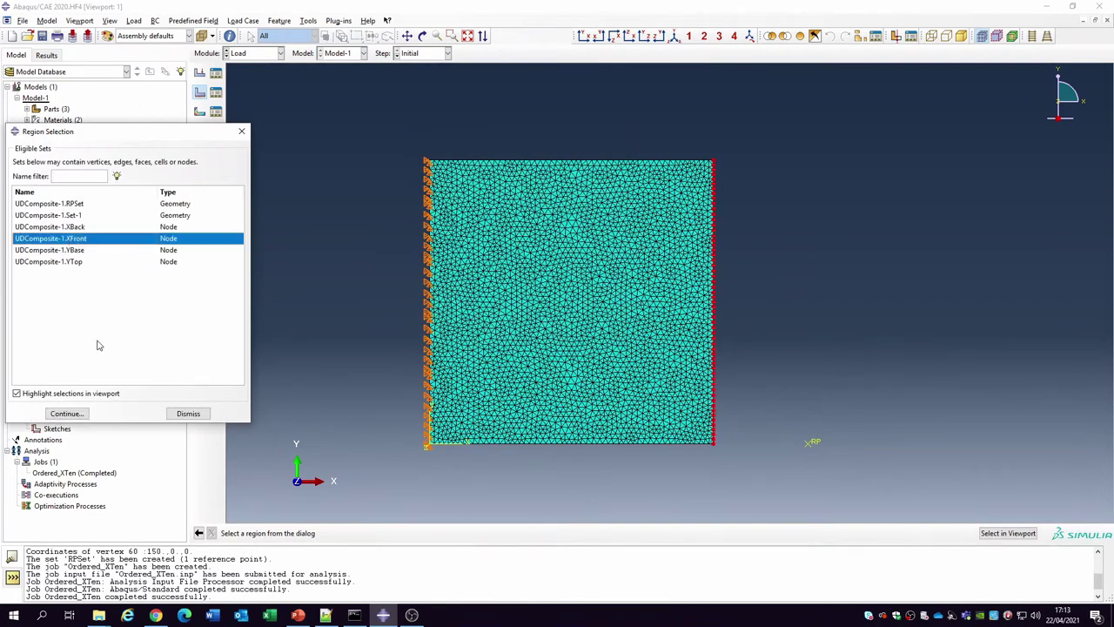
{"action": "left_click", "coordinate": [70, 414]}
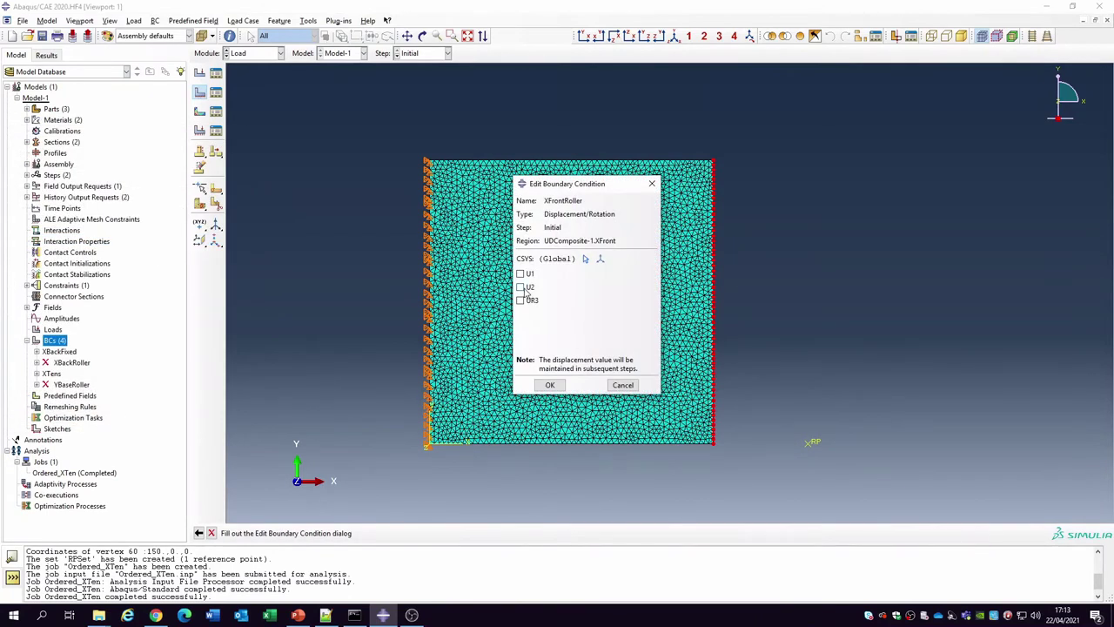
{"action": "left_click", "coordinate": [520, 273]}
{"action": "left_click", "coordinate": [549, 385]}
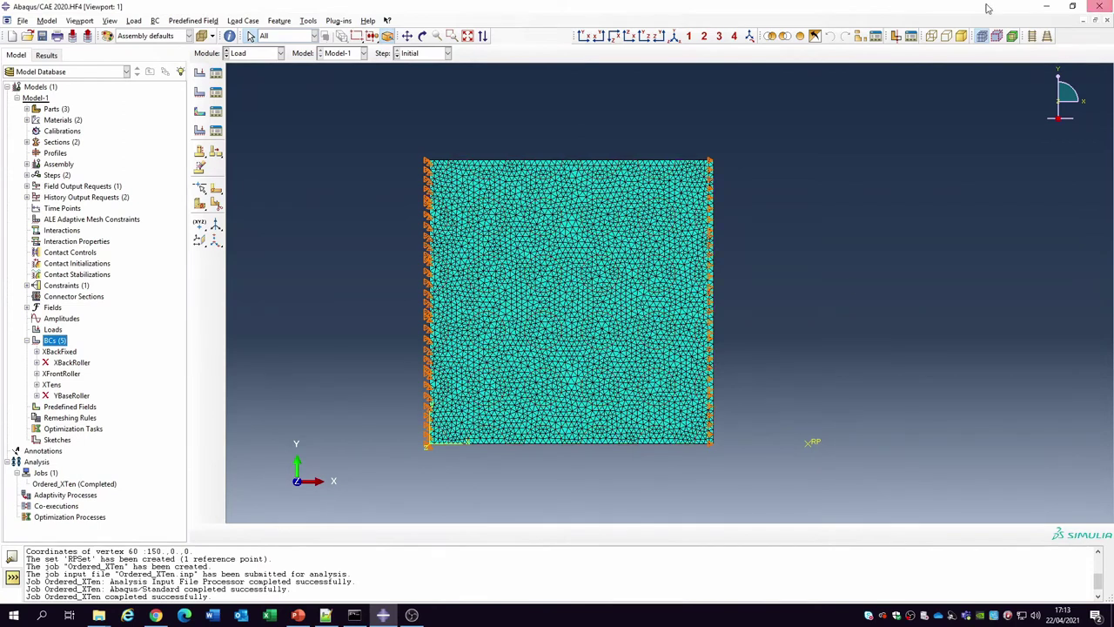
{"action": "left_click", "coordinate": [982, 36]}
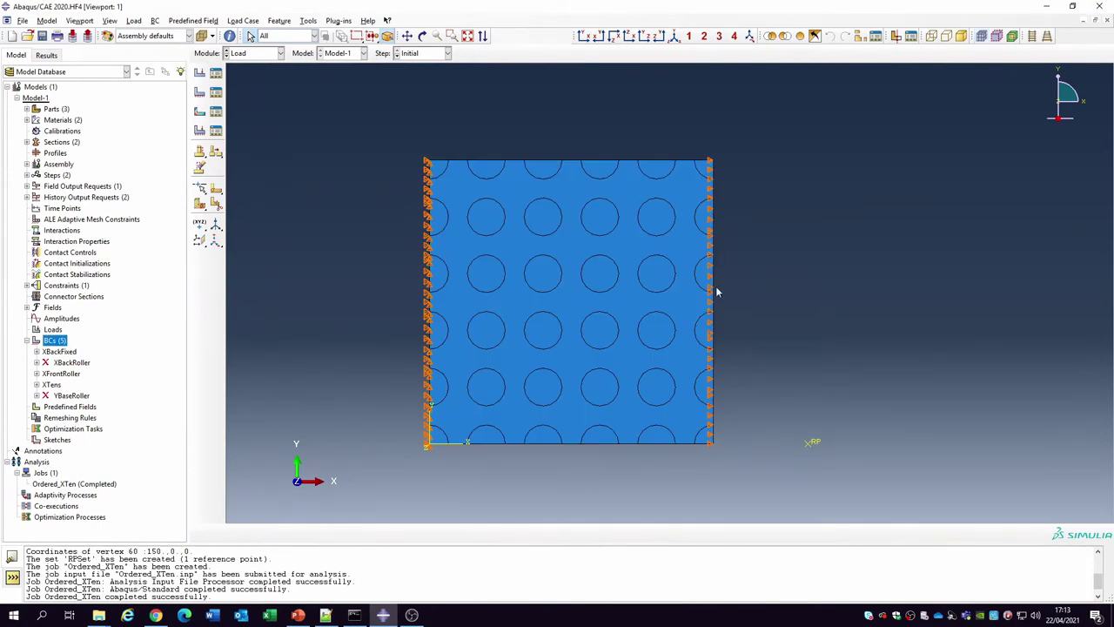
Suppress the XTens boundary condition
{"action": "left_click", "coordinate": [54, 384]}
{"action": "right_click", "coordinate": [56, 388]}
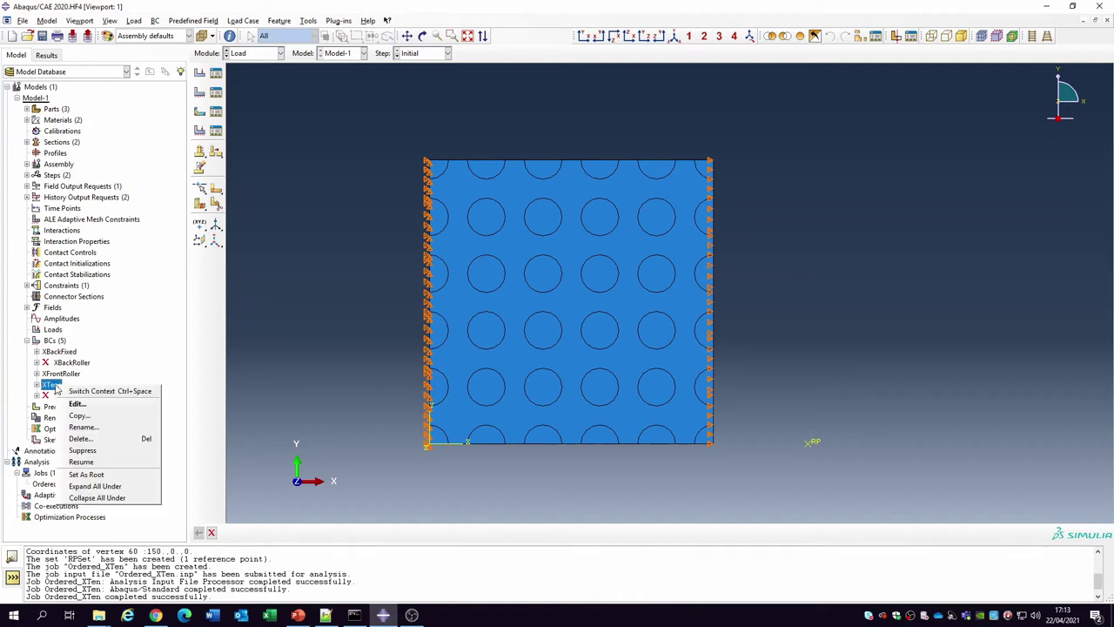
{"action": "left_click", "coordinate": [89, 463]}
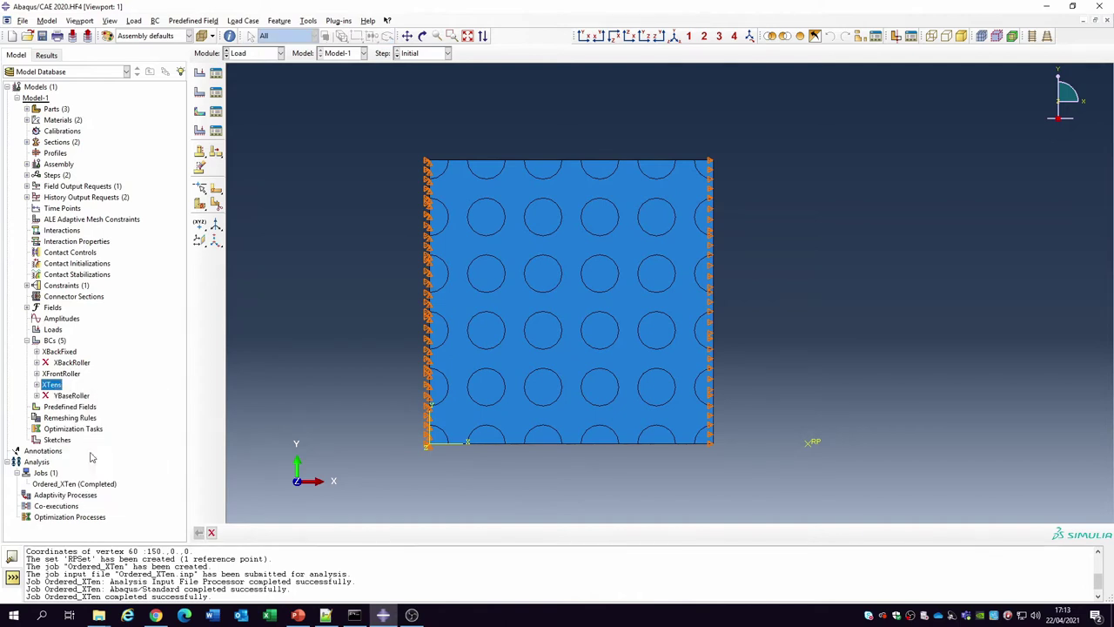
Add an XYShear condition in loadingStep prescribing U2 = 45 on the XFront set
{"action": "double_click", "coordinate": [56, 342]}
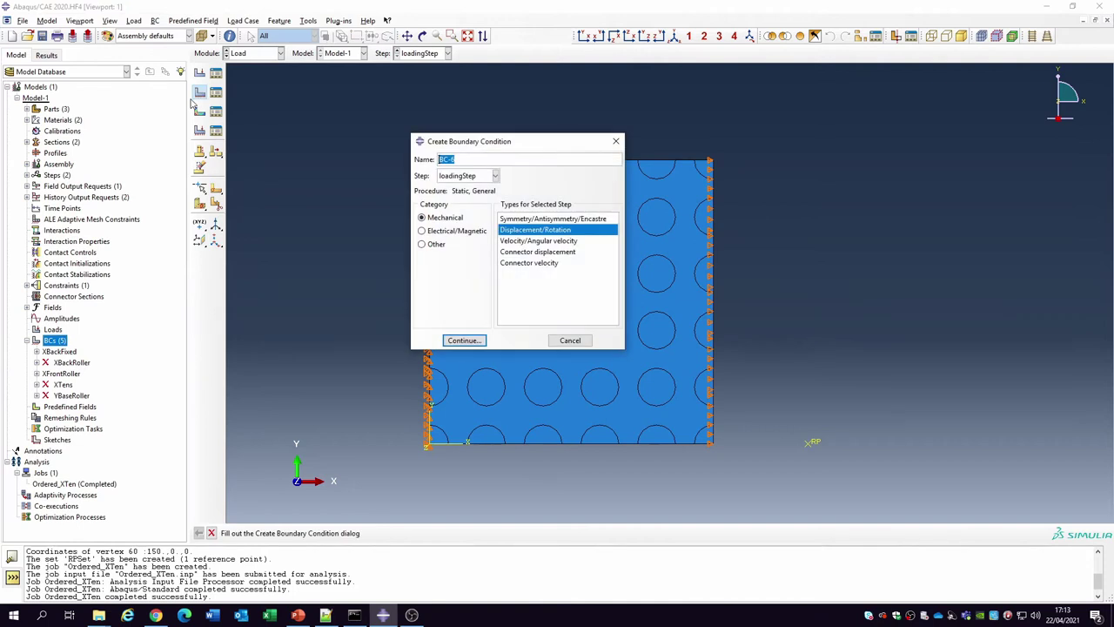
{"action": "type", "text": "XYShear"}
{"action": "left_click", "coordinate": [464, 340]}
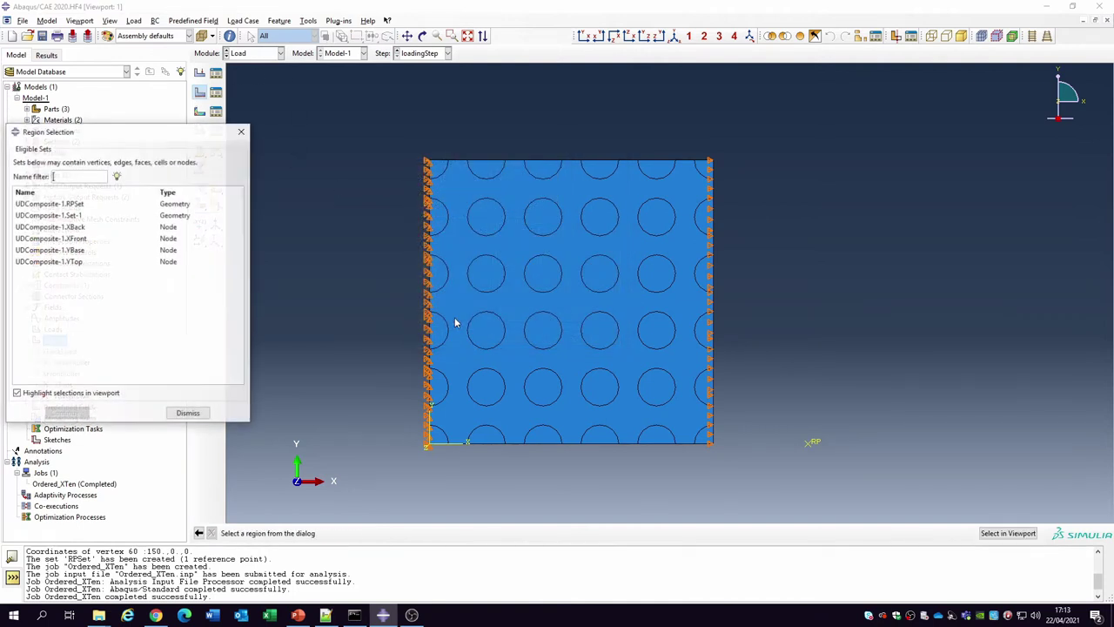
{"action": "left_click", "coordinate": [81, 239]}
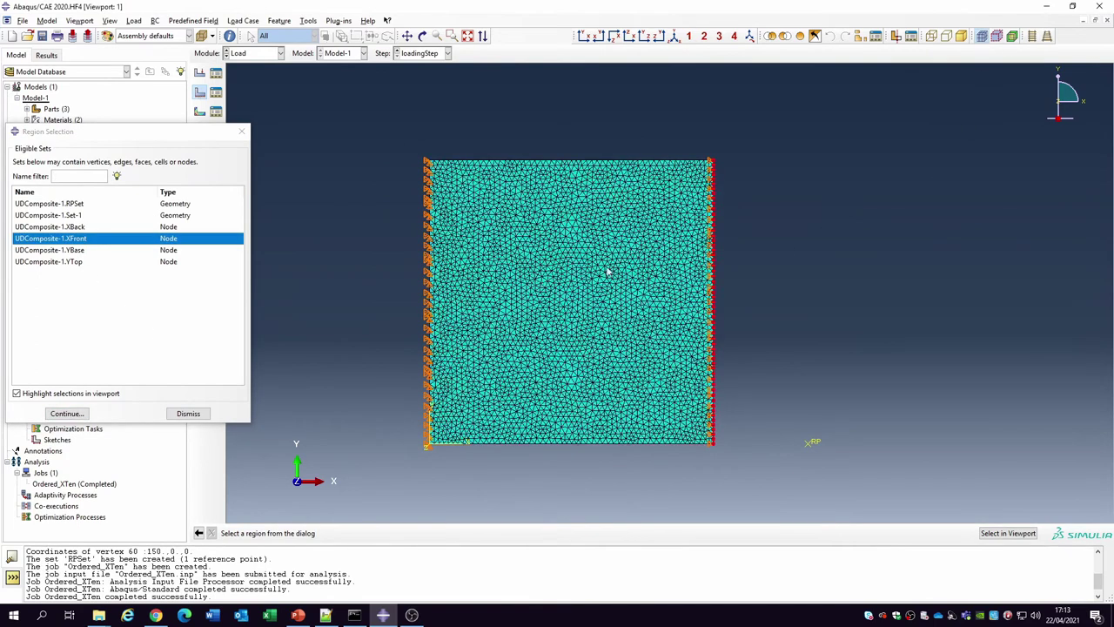
{"action": "left_click", "coordinate": [68, 413]}
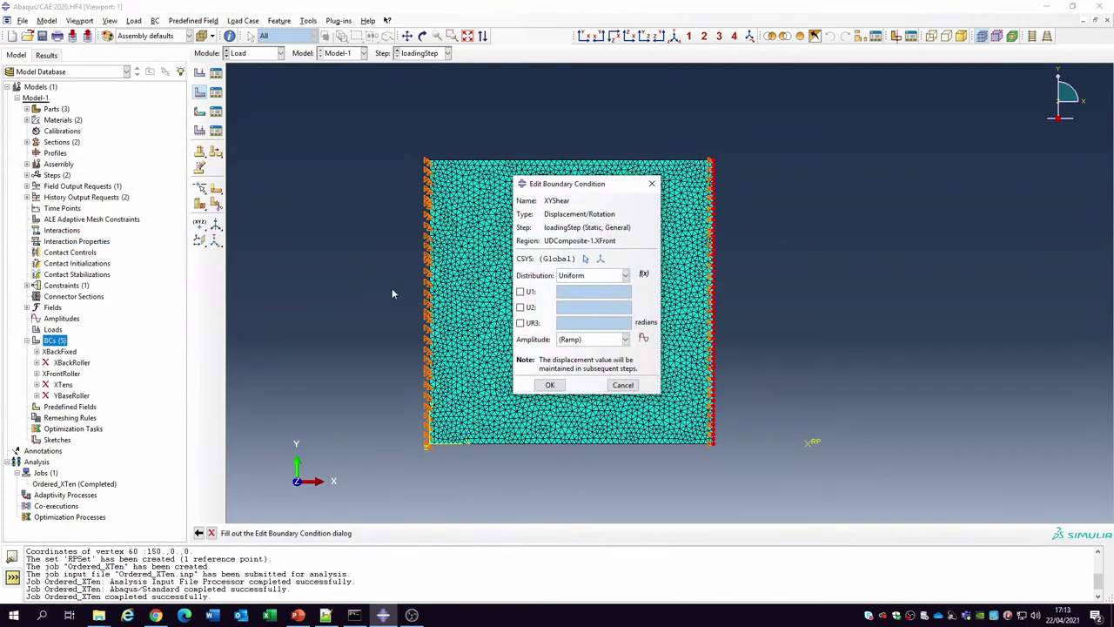
{"action": "left_click", "coordinate": [520, 307]}
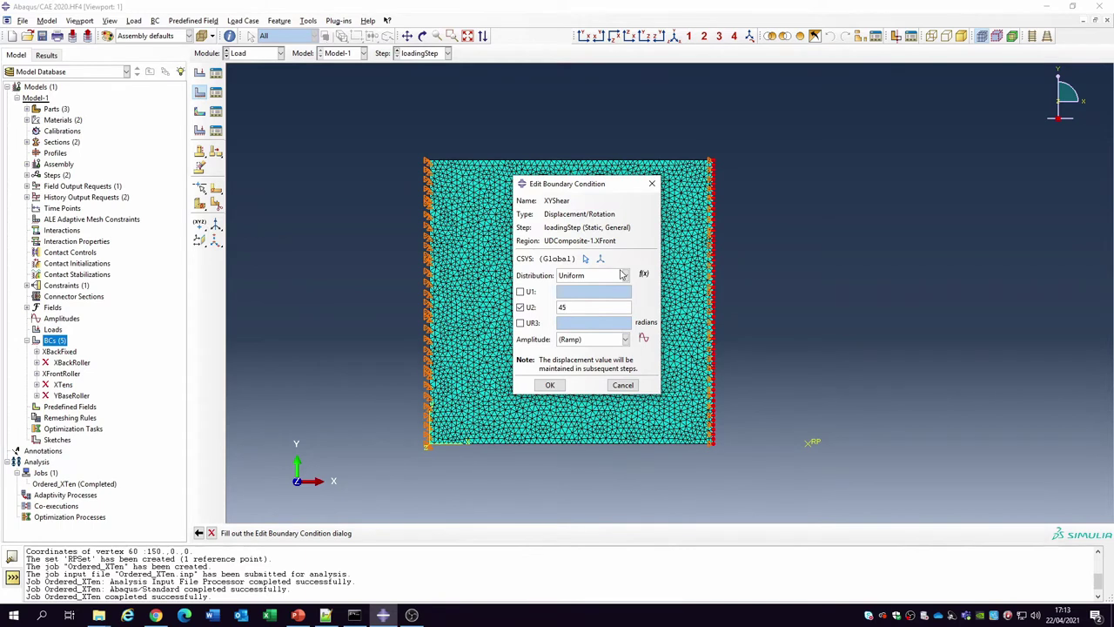
{"action": "left_click", "coordinate": [549, 384]}
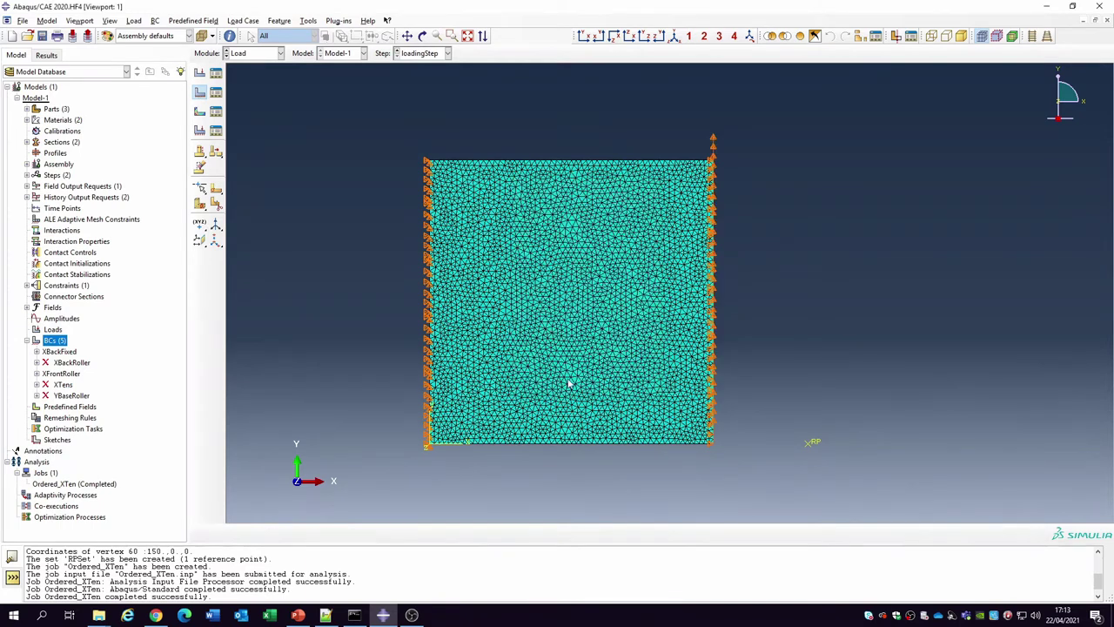
Create a new analysis job named Ordered_XYShear
{"action": "left_click", "coordinate": [982, 38]}
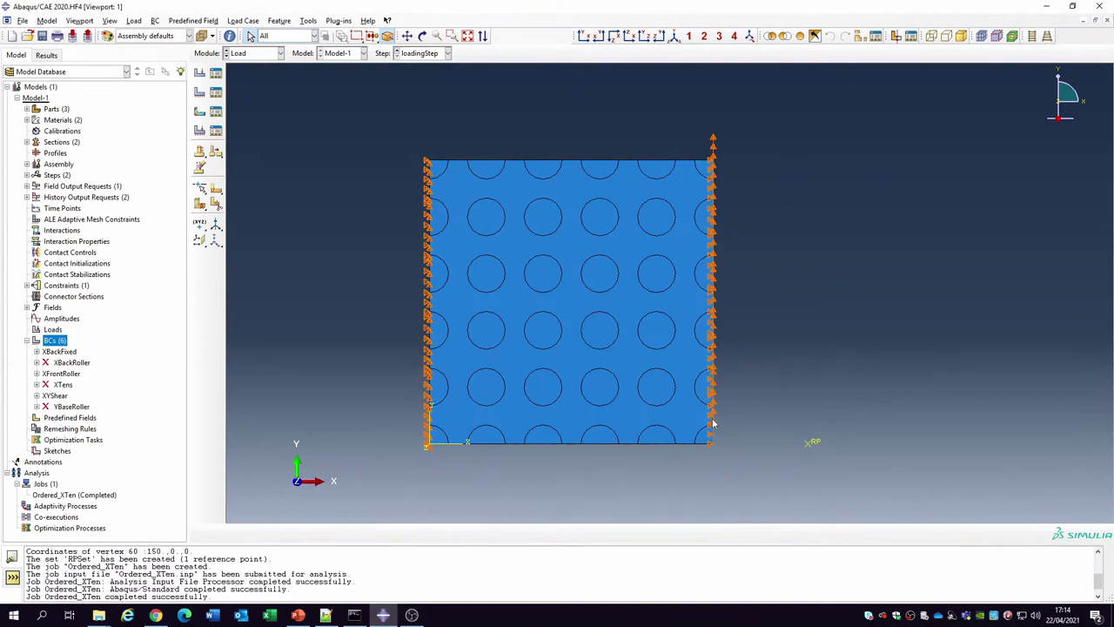
{"action": "left_click", "coordinate": [46, 484]}
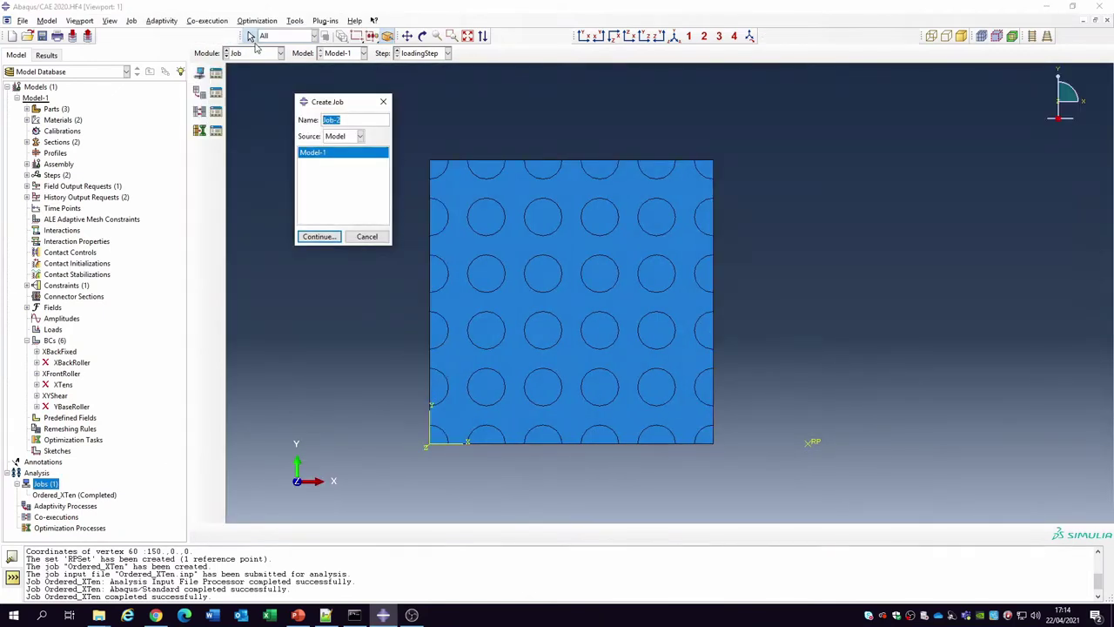
{"action": "type", "text": "XYSheardered_XYS"}
{"action": "left_click", "coordinate": [326, 236]}
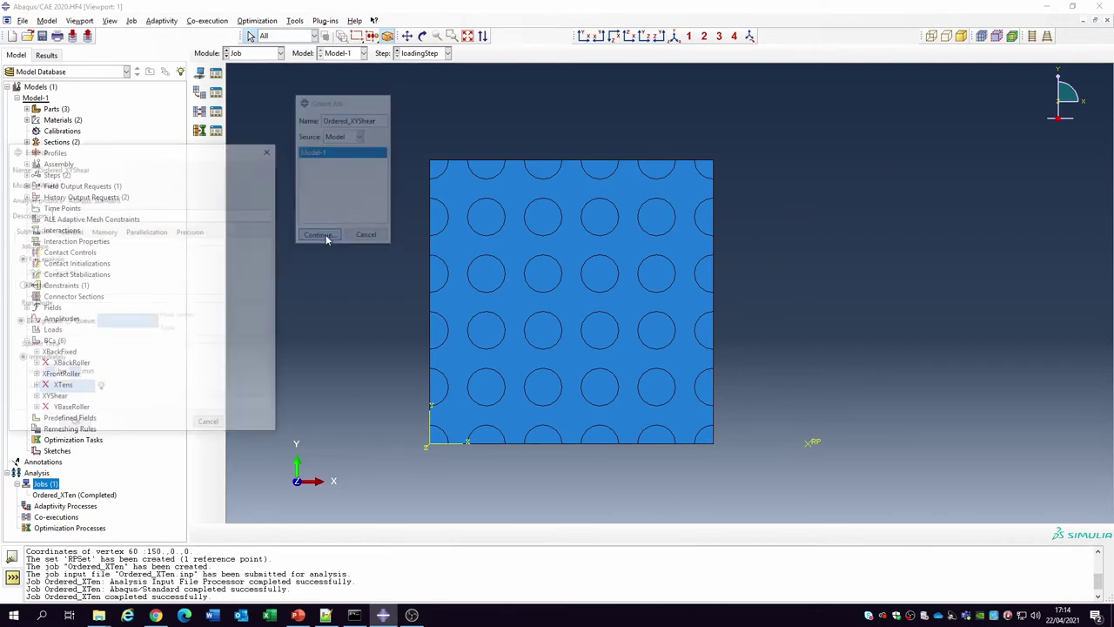
{"action": "left_click", "coordinate": [87, 424]}
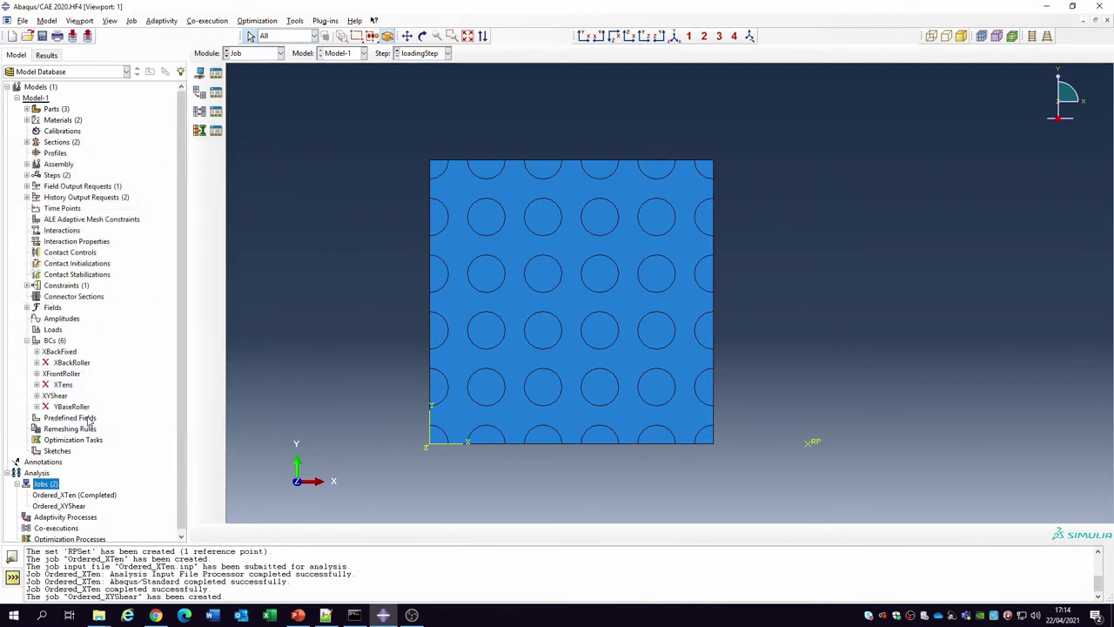
Submit Ordered_XYShear, allowing existing job files to be overwritten
{"action": "right_click", "coordinate": [61, 511]}
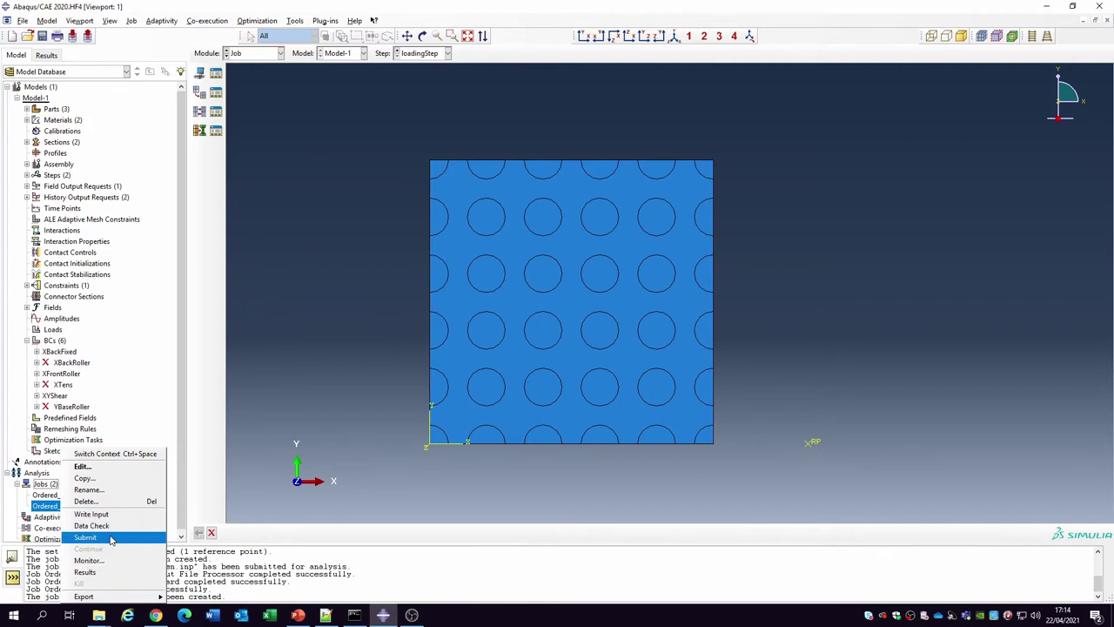
{"action": "left_click", "coordinate": [106, 537]}
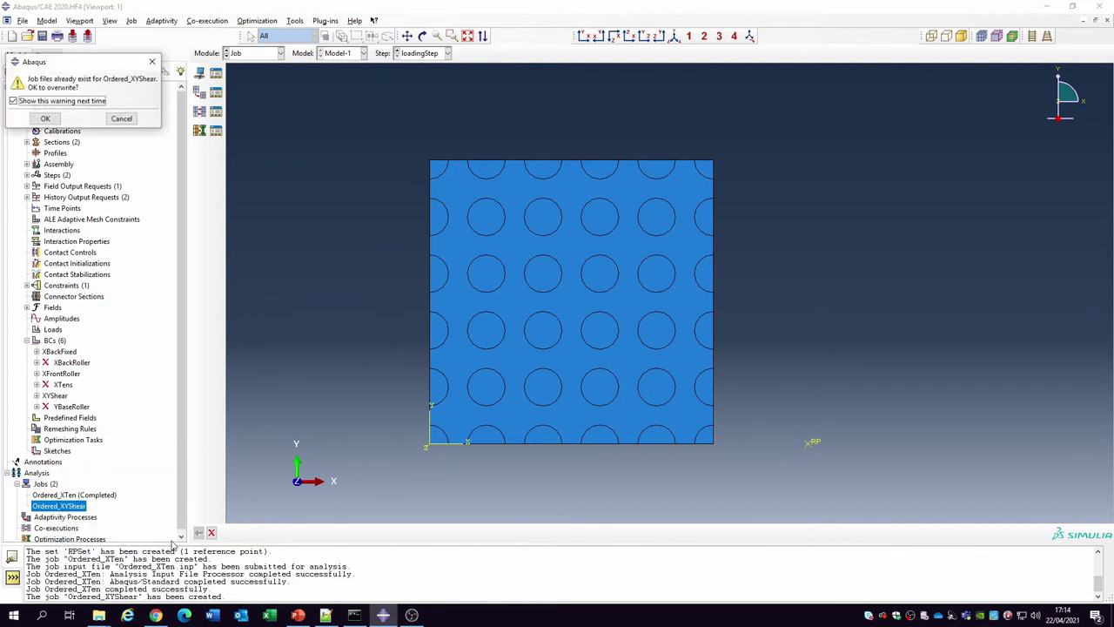
{"action": "left_click", "coordinate": [45, 118]}
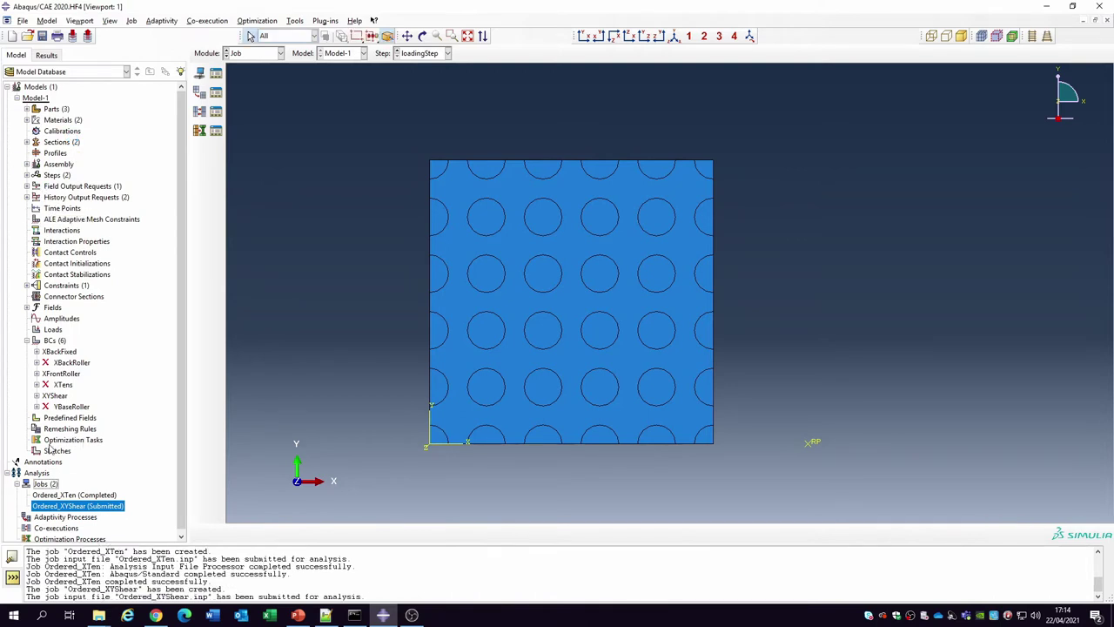
Collapse the Analysis and Model-1 branches of the model tree
{"action": "left_click", "coordinate": [8, 473]}
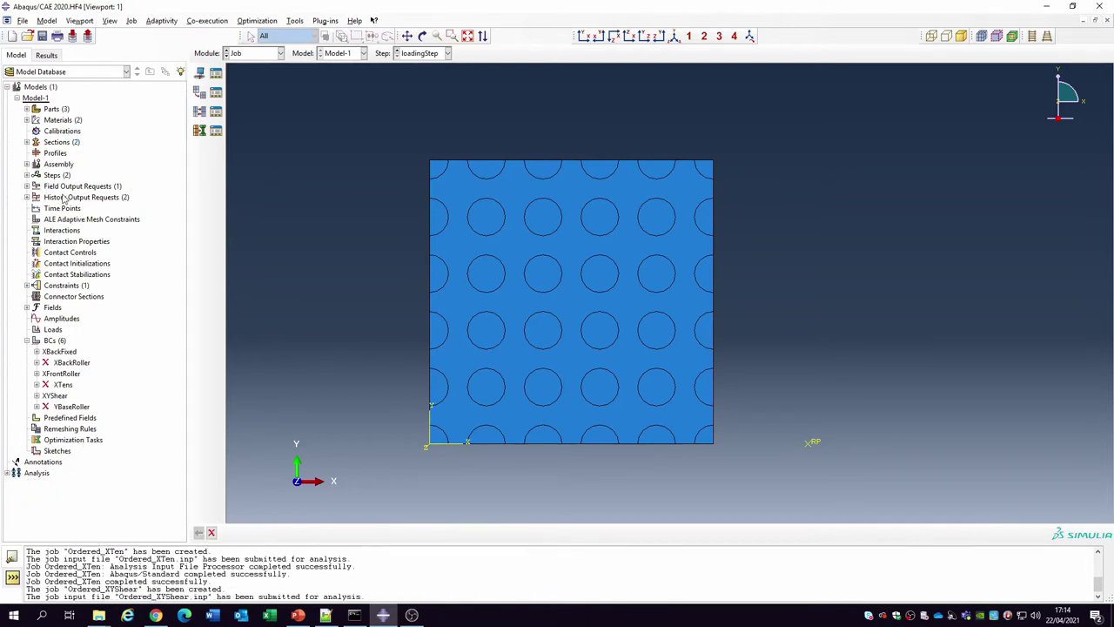
{"action": "left_click", "coordinate": [17, 97]}
{"action": "left_click", "coordinate": [33, 99]}
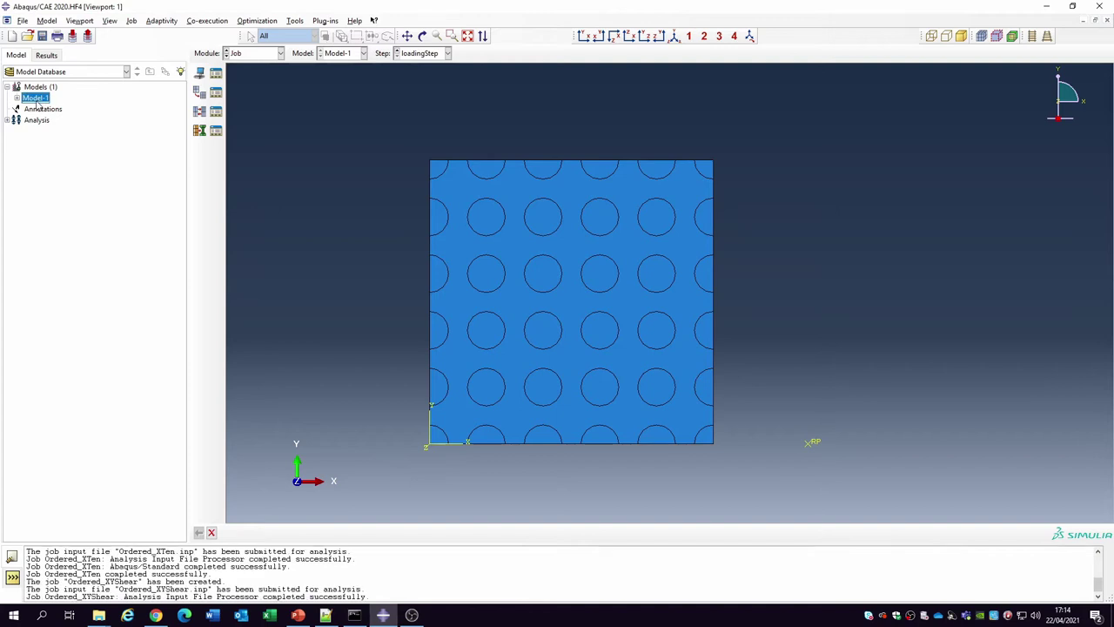
{"action": "left_click", "coordinate": [16, 98]}
{"action": "left_click", "coordinate": [16, 97]}
{"action": "left_click", "coordinate": [54, 161]}
Review the RVE_25CircularInclusions script in Notepad++ and select all of its text
{"action": "left_click", "coordinate": [325, 617]}
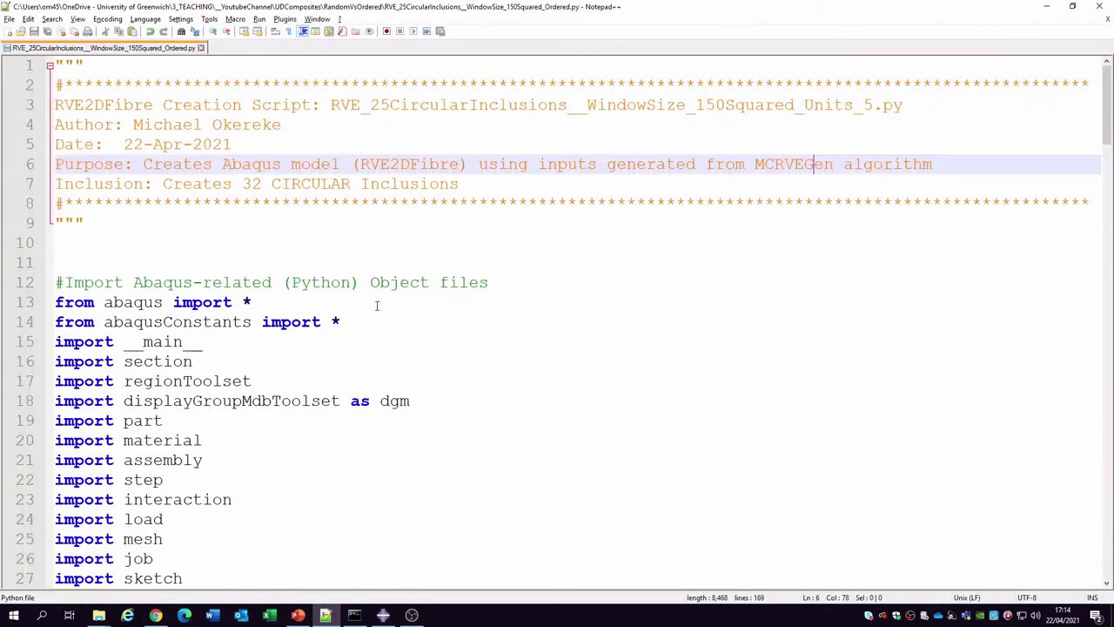
{"action": "scroll", "coordinate": [383, 96], "scroll_direction": "down", "scroll_amount": 6}
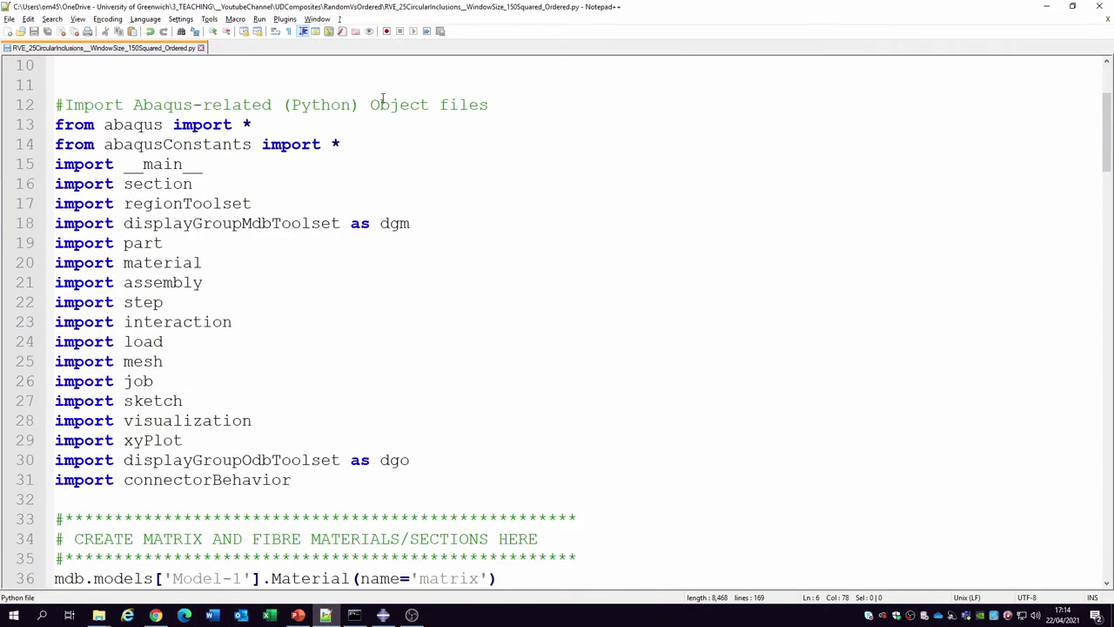
{"action": "scroll", "coordinate": [385, 107], "scroll_direction": "up", "scroll_amount": 6}
{"action": "scroll", "coordinate": [392, 112], "scroll_direction": "down", "scroll_amount": 1}
{"action": "scroll", "coordinate": [391, 111], "scroll_direction": "up", "scroll_amount": 1}
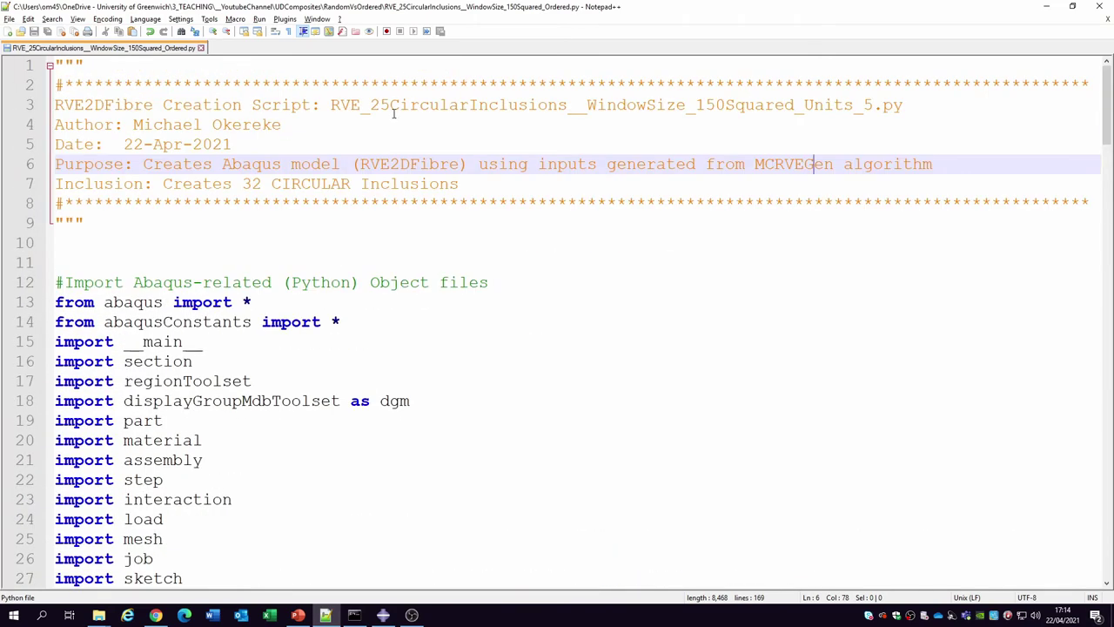
{"action": "scroll", "coordinate": [394, 111], "scroll_direction": "down", "scroll_amount": 10}
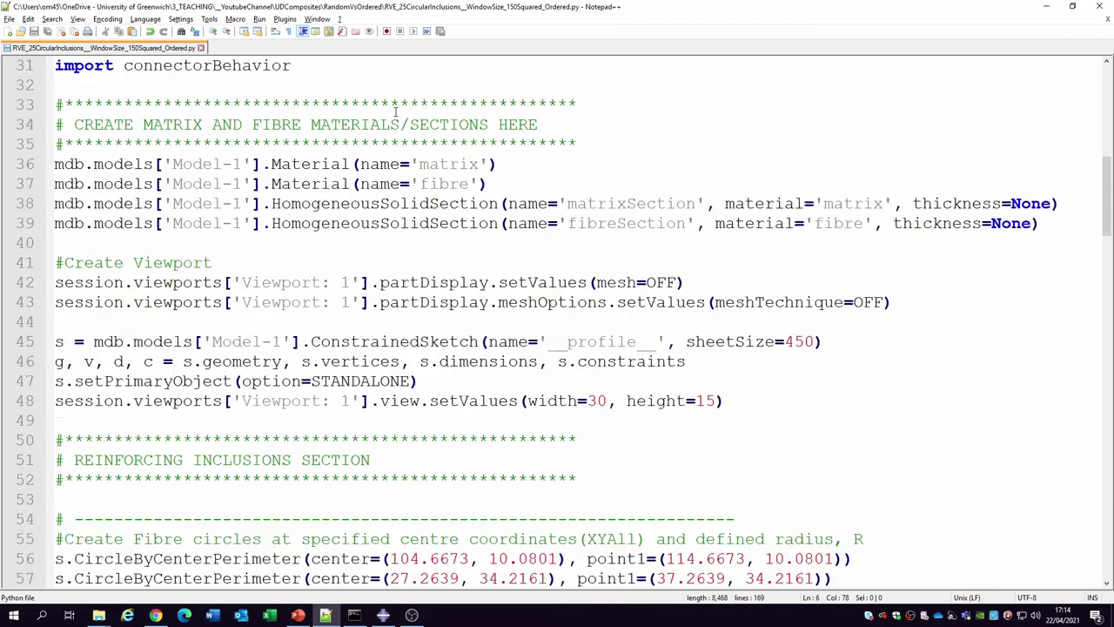
{"action": "scroll", "coordinate": [396, 112], "scroll_direction": "down", "scroll_amount": 13}
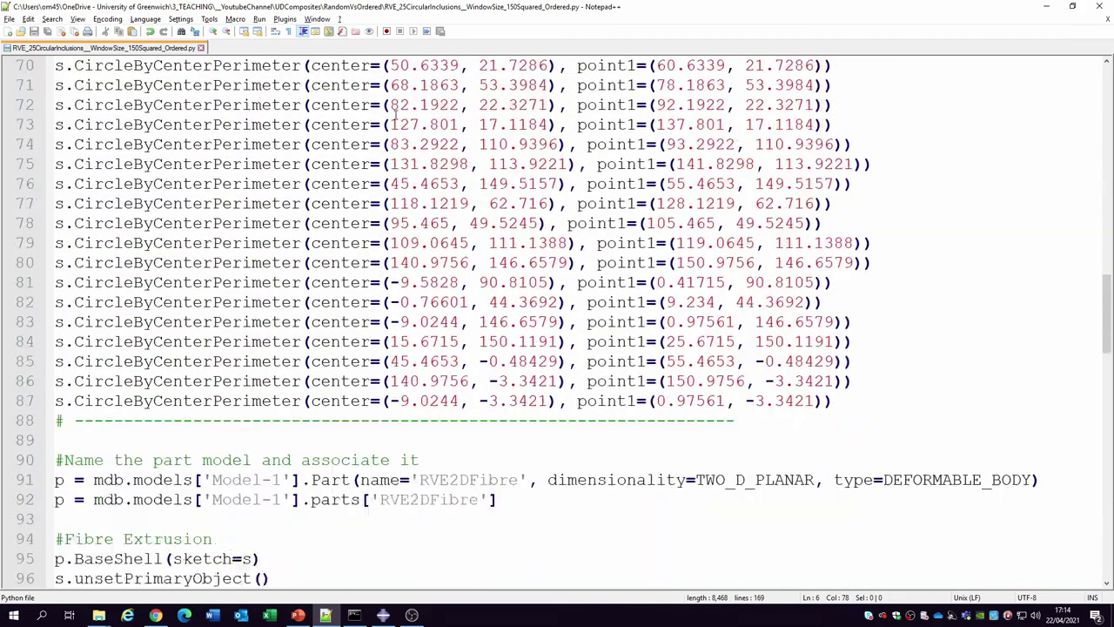
{"action": "scroll", "coordinate": [396, 113], "scroll_direction": "down", "scroll_amount": 20}
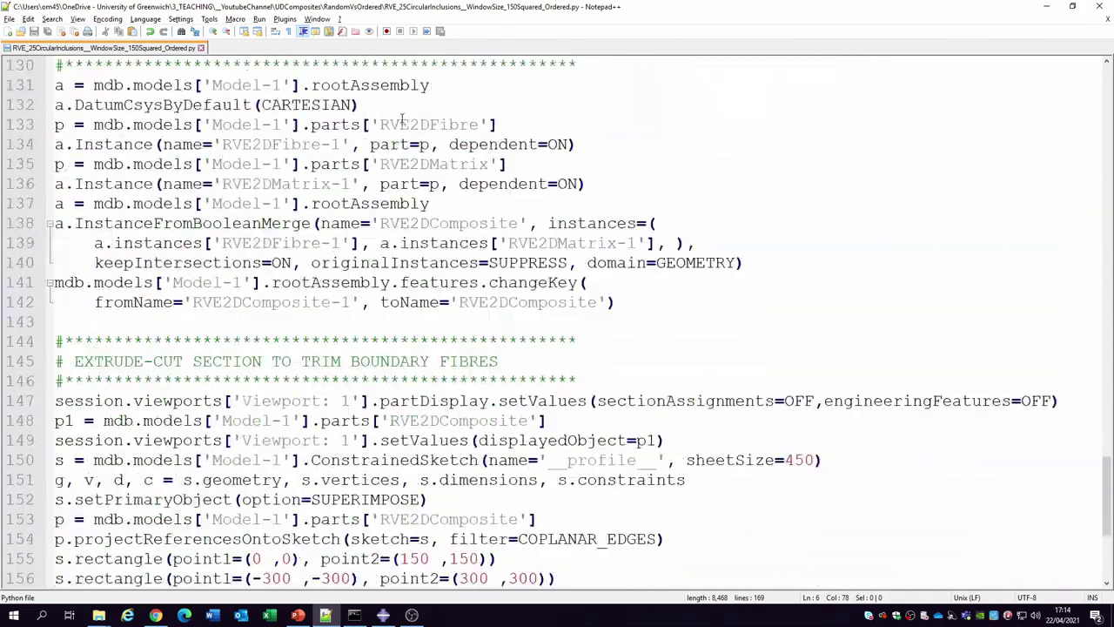
{"action": "scroll", "coordinate": [402, 119], "scroll_direction": "down", "scroll_amount": 5}
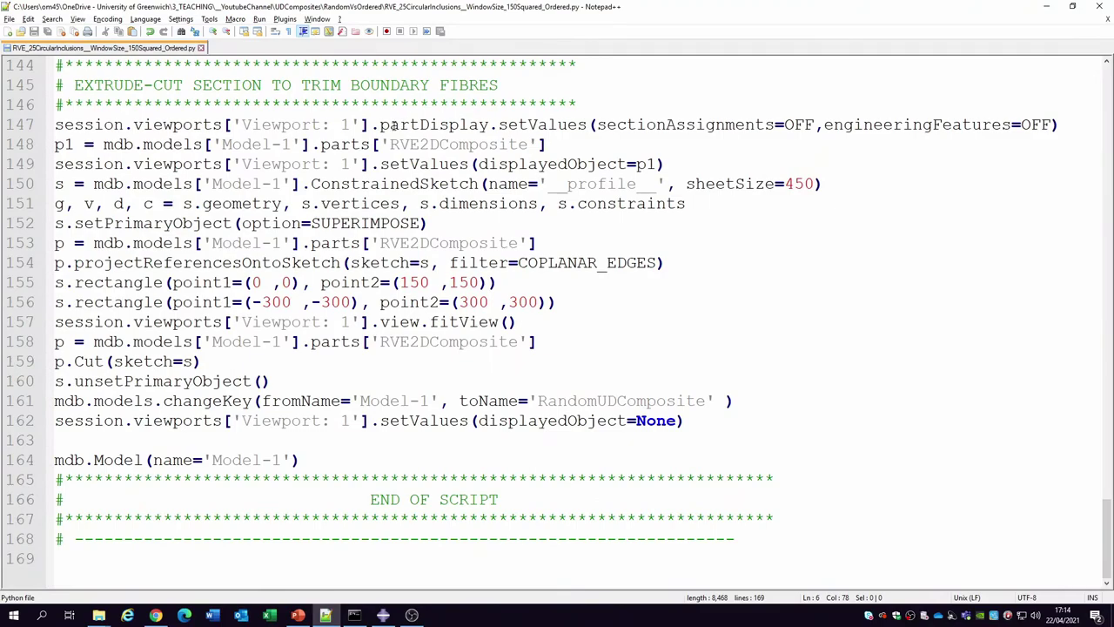
{"action": "scroll", "coordinate": [394, 126], "scroll_direction": "up", "scroll_amount": 20}
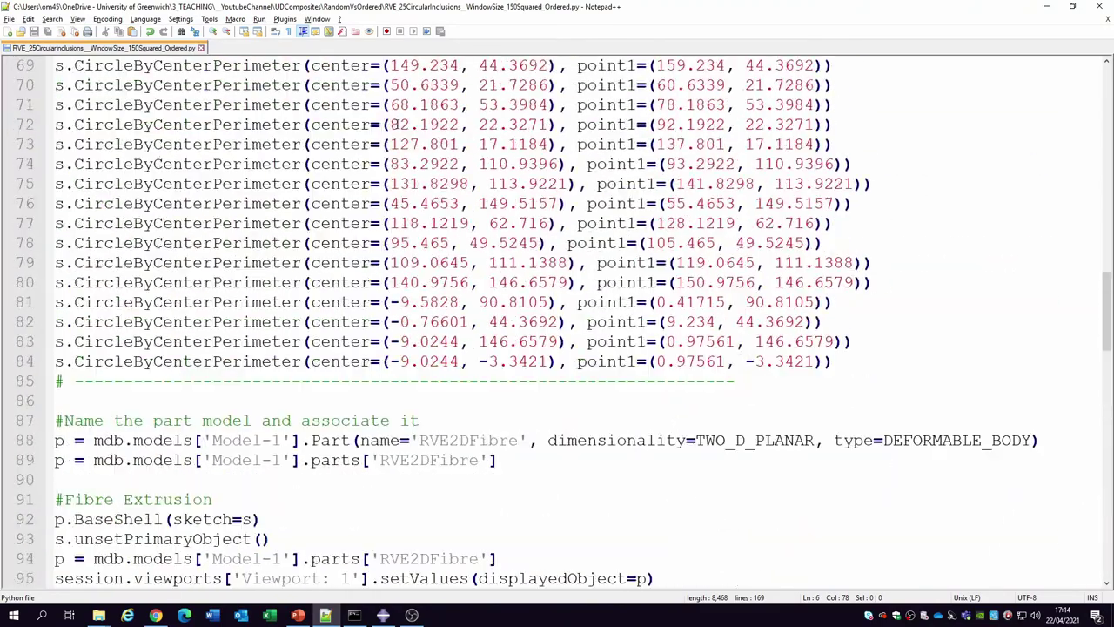
{"action": "scroll", "coordinate": [396, 126], "scroll_direction": "up", "scroll_amount": 20}
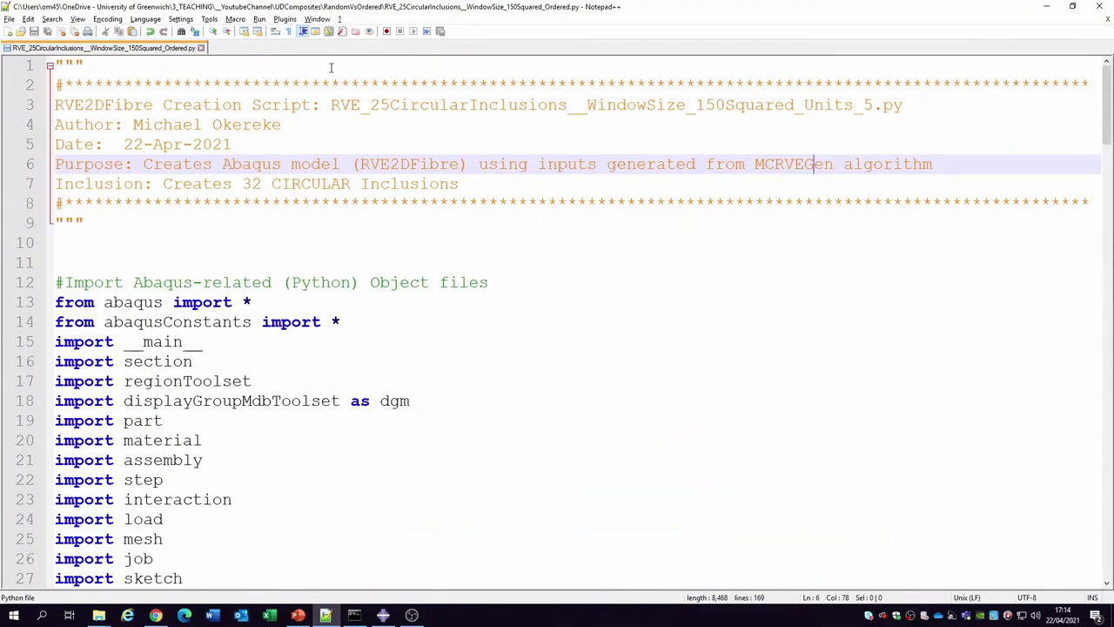
{"action": "key", "text": "ctrl+a"}
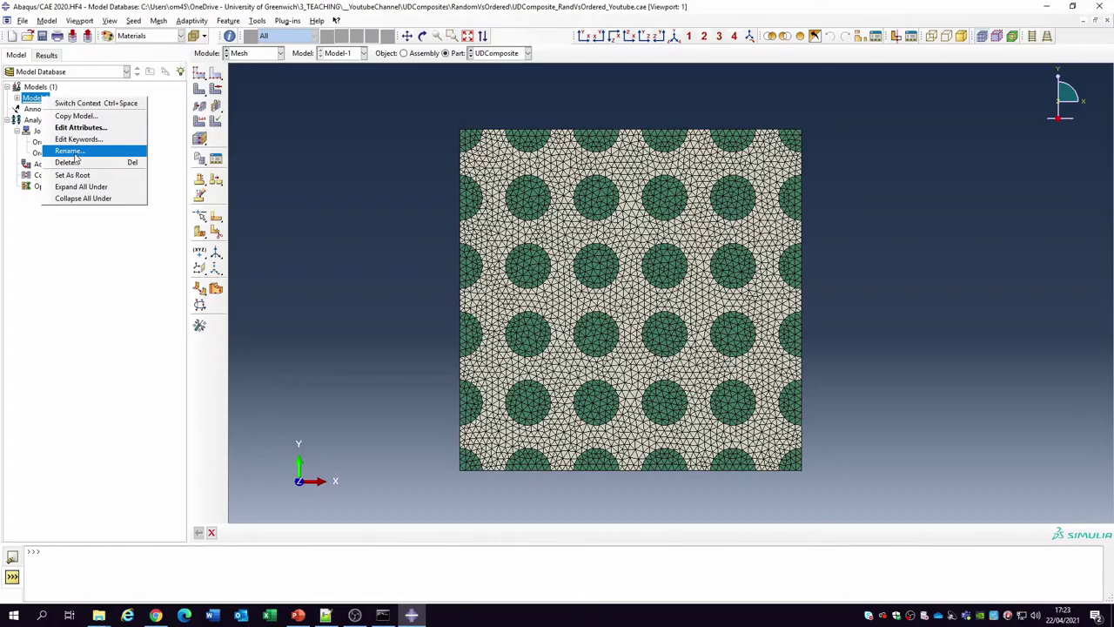
Rename Model-1 to OrderedComposite
{"action": "left_click", "coordinate": [74, 152]}
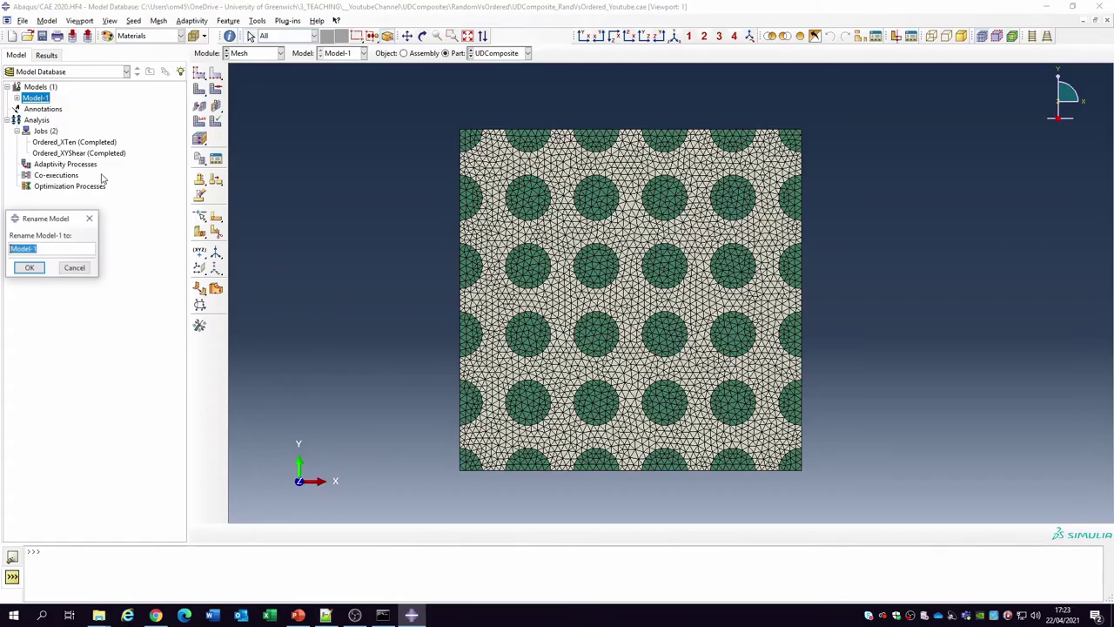
{"action": "type", "text": "Ordered"}
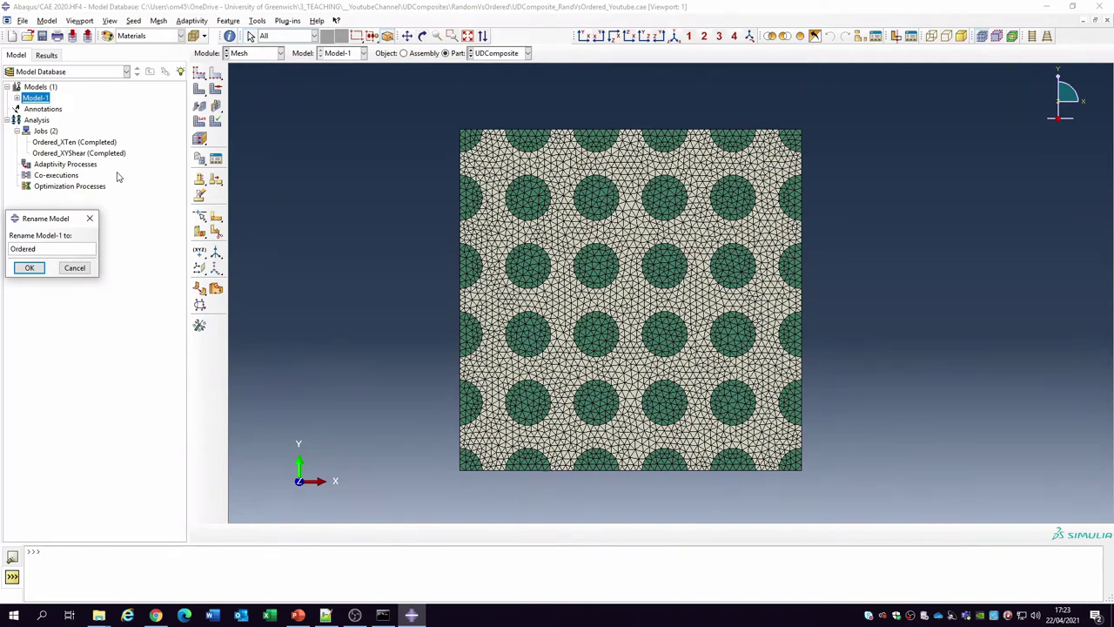
{"action": "type", "text": "Composite"}
{"action": "key", "text": "Return"}
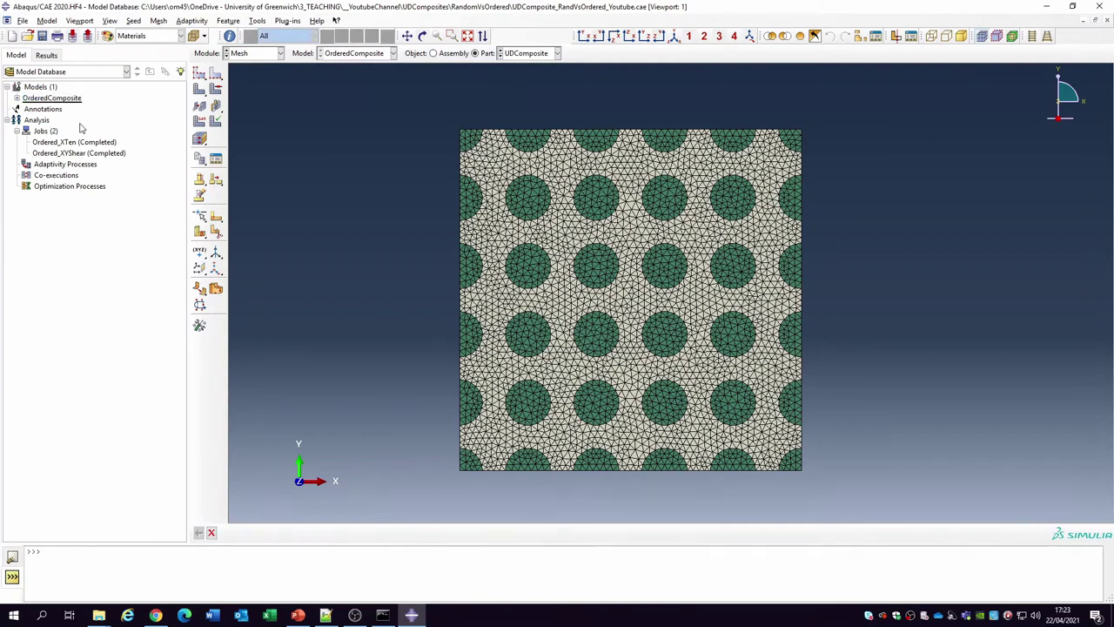
Create a new empty Standard & Explicit model, Model-1, and select it
{"action": "left_click", "coordinate": [24, 22]}
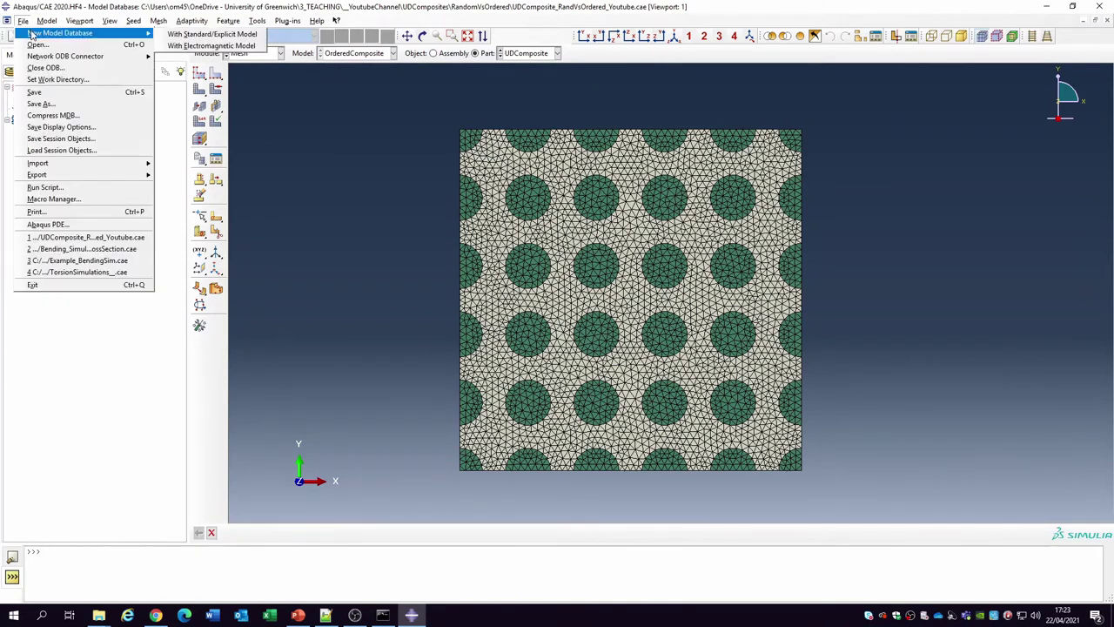
{"action": "left_click", "coordinate": [180, 35]}
{"action": "key", "text": "Return"}
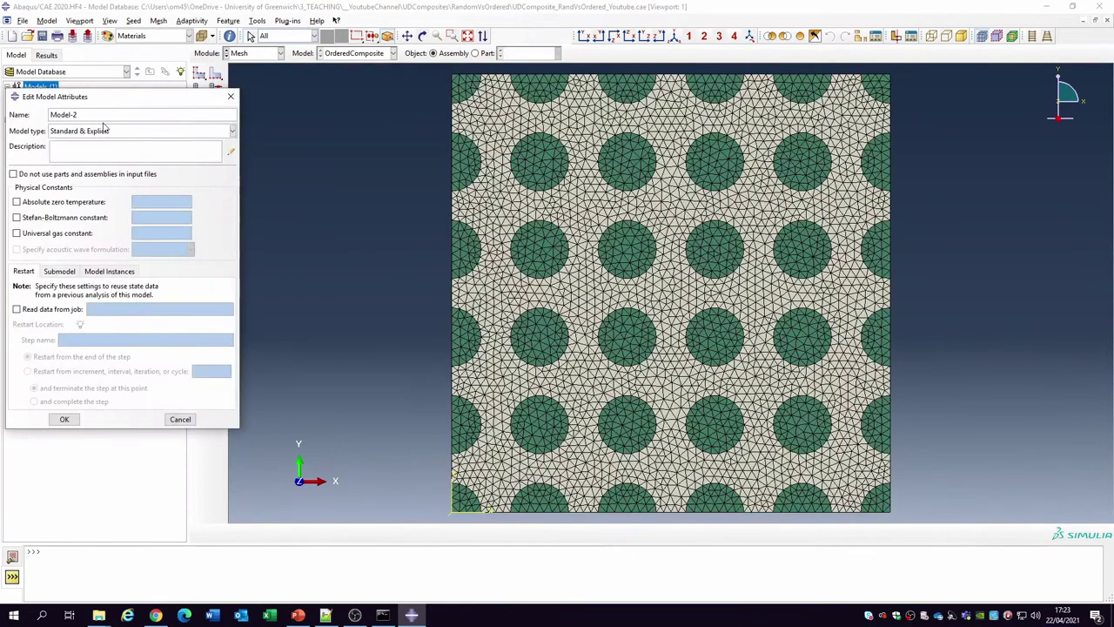
{"action": "left_click", "coordinate": [64, 418]}
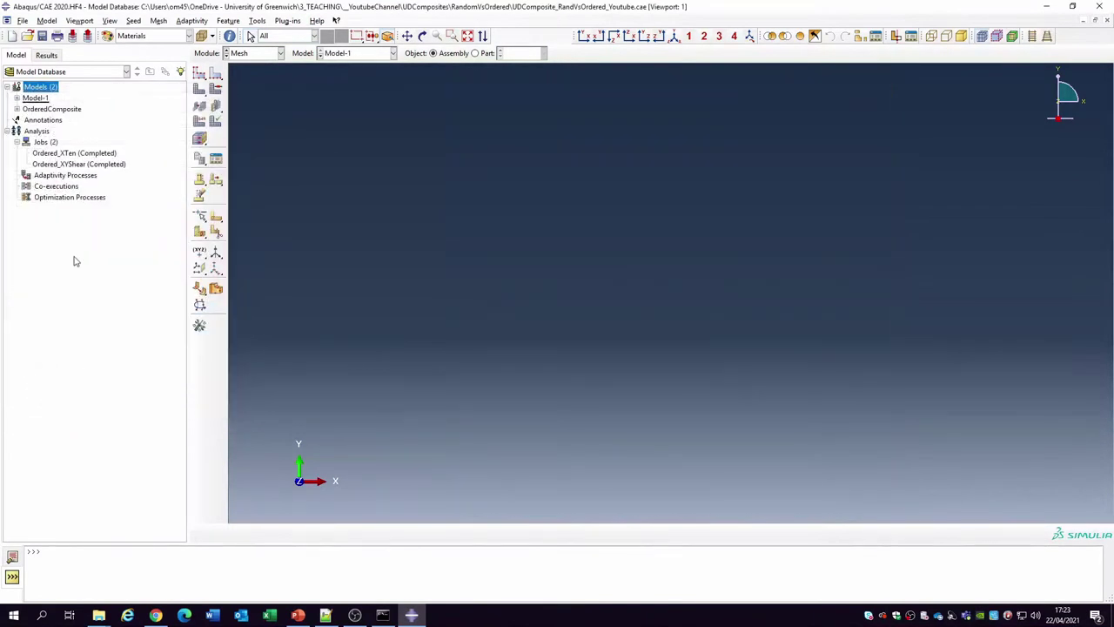
{"action": "left_click", "coordinate": [19, 99]}
{"action": "left_click", "coordinate": [37, 98]}
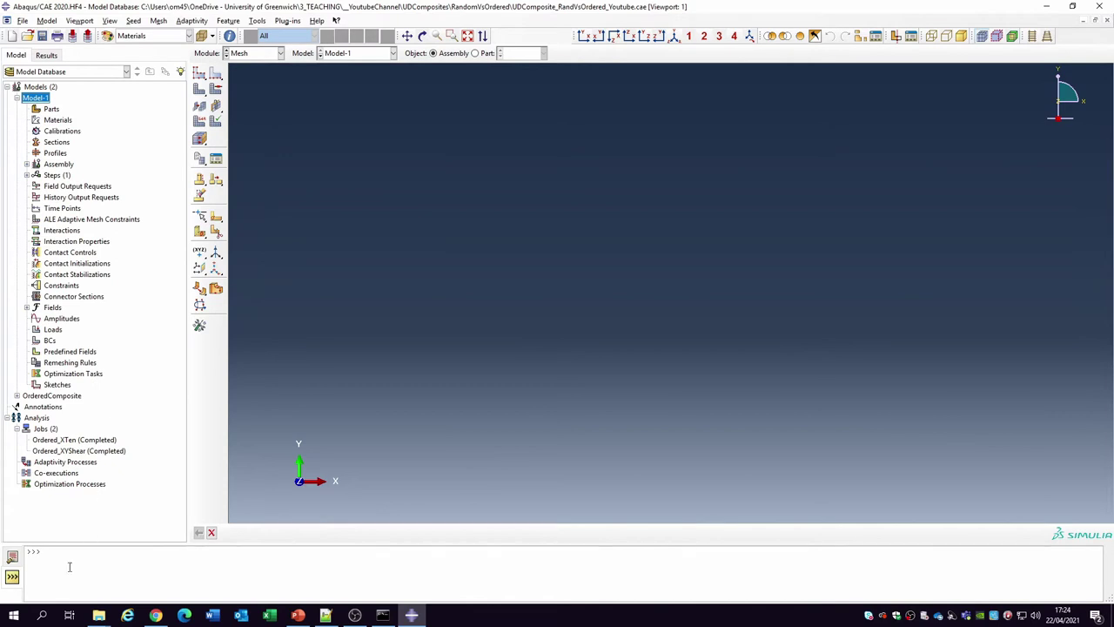
Copy the Notepad++ script and run it from the Abaqus command line
{"action": "key", "text": "alt+Tab"}
{"action": "key", "text": "alt+Tab"}
{"action": "key", "text": "Tab"}
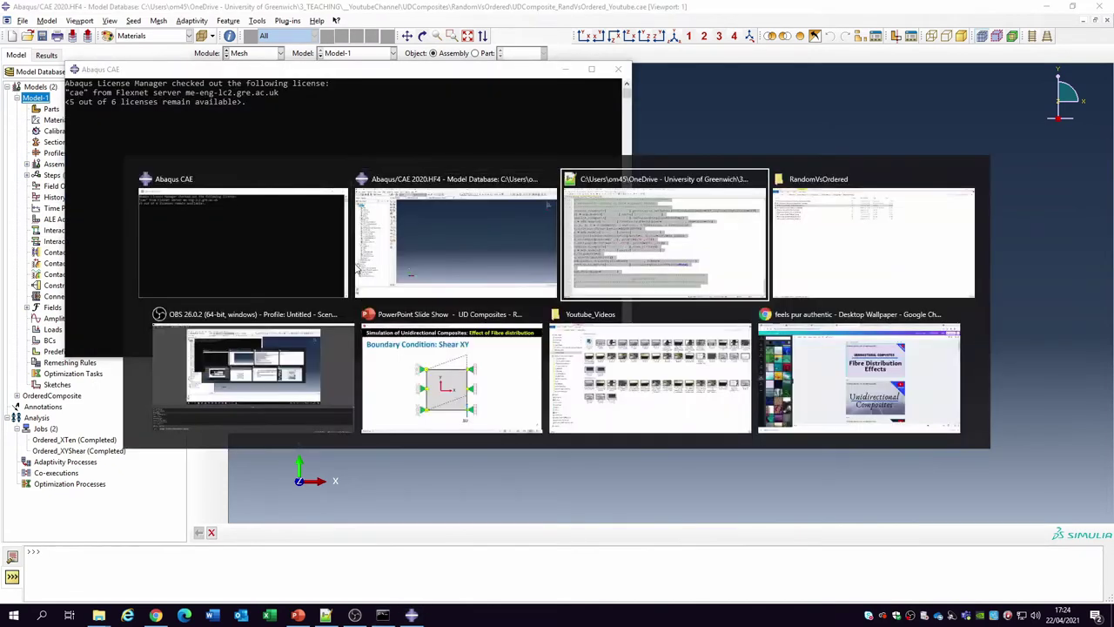
{"action": "right_click", "coordinate": [441, 202]}
{"action": "left_click", "coordinate": [462, 219]}
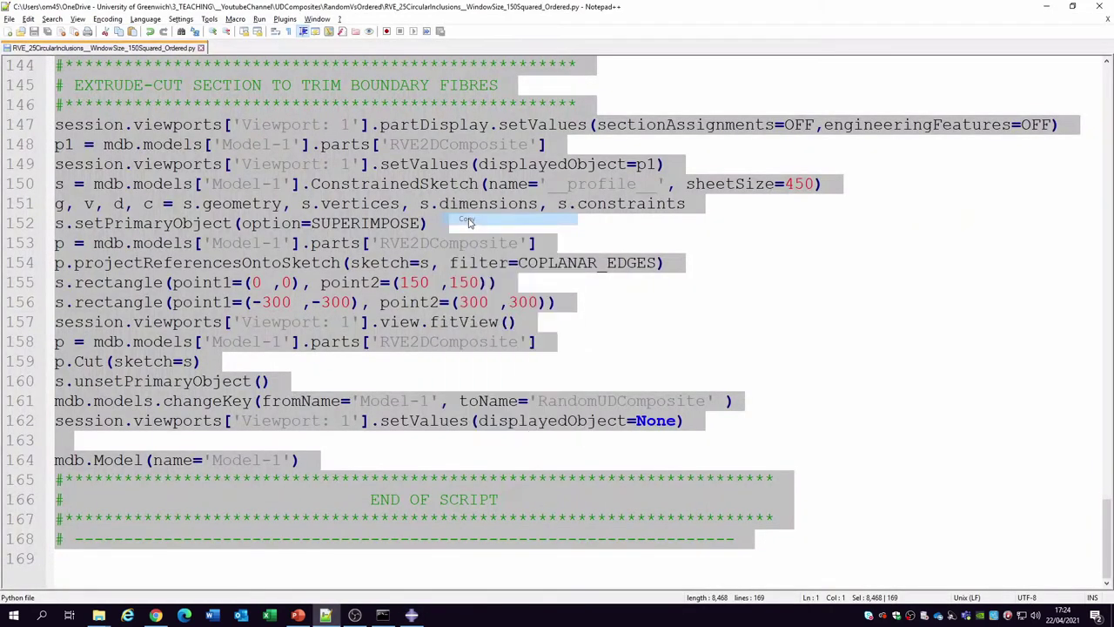
{"action": "key", "text": "alt+Tab"}
{"action": "key", "text": "alt+Tab"}
{"action": "key", "text": "Tab"}
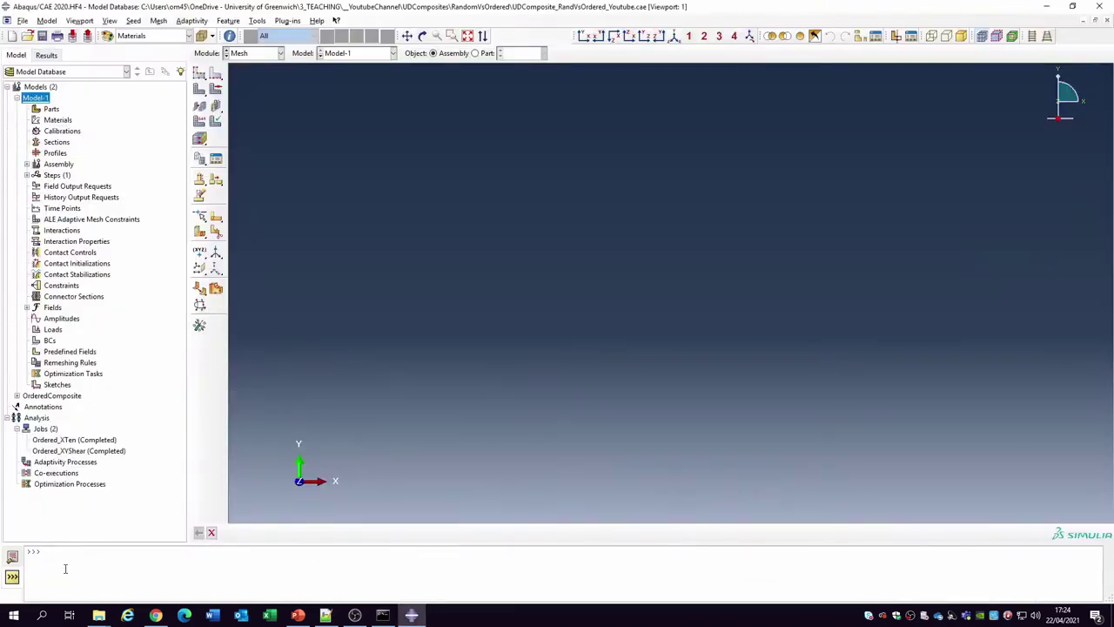
{"action": "left_click", "coordinate": [66, 569]}
{"action": "key", "text": "ctrl+v"}
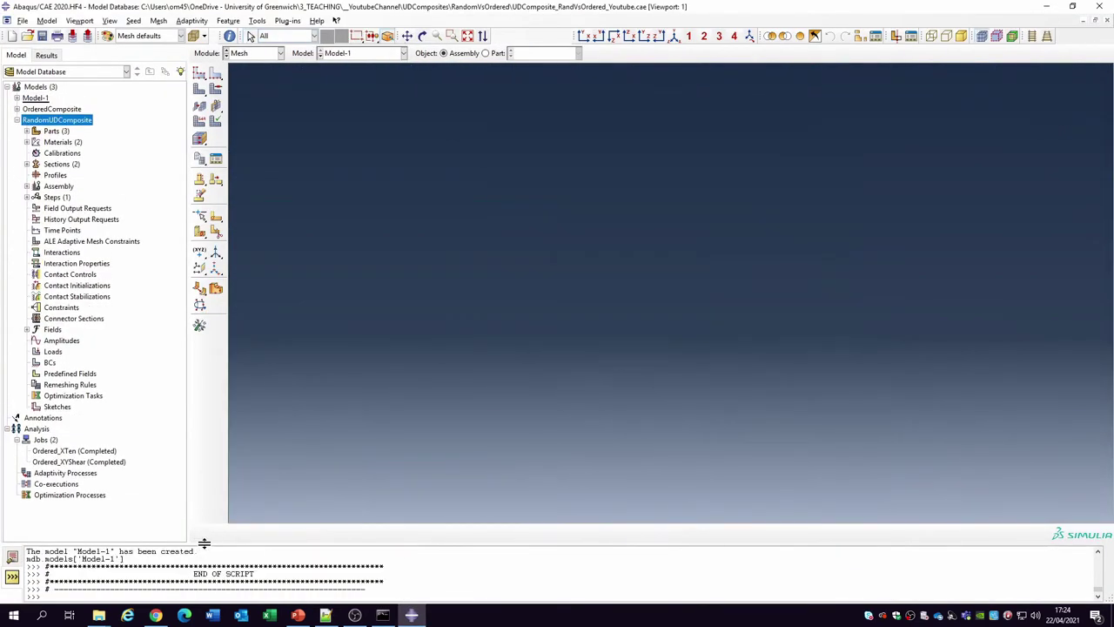
Display the RVE2DComposite part from the RandomUDComposite model's parts
{"action": "left_click", "coordinate": [16, 120]}
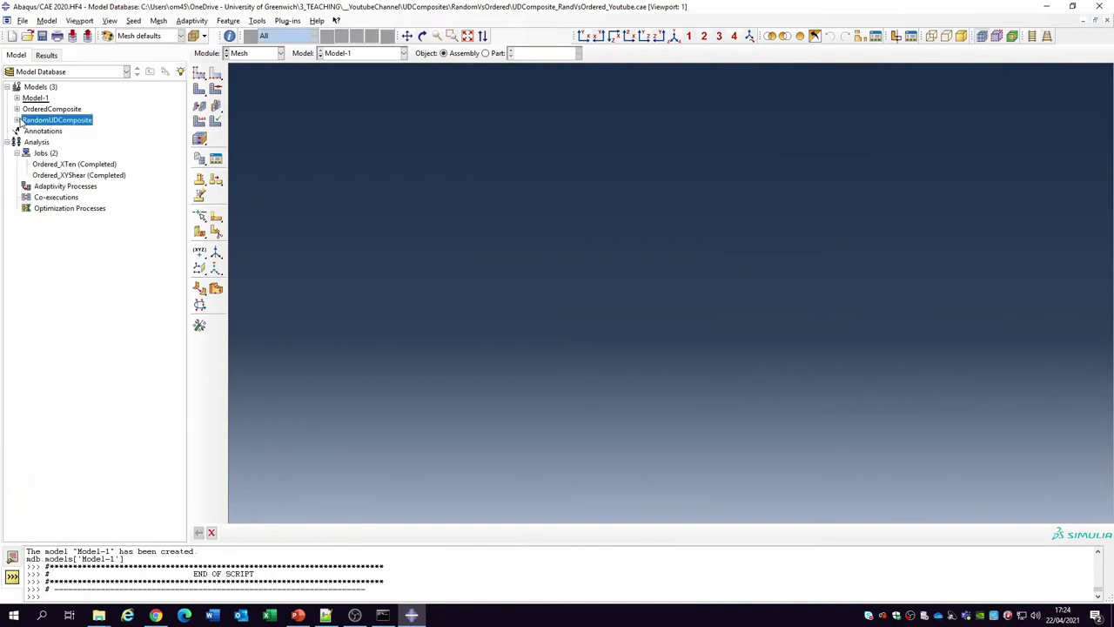
{"action": "left_click", "coordinate": [16, 121]}
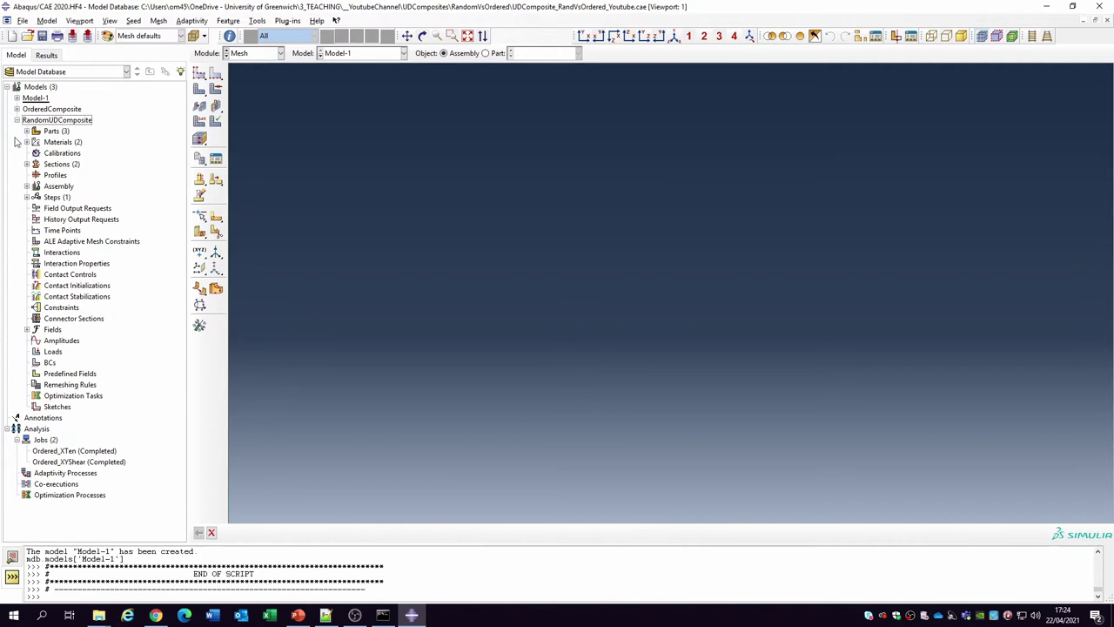
{"action": "left_click", "coordinate": [26, 130]}
{"action": "double_click", "coordinate": [54, 142]}
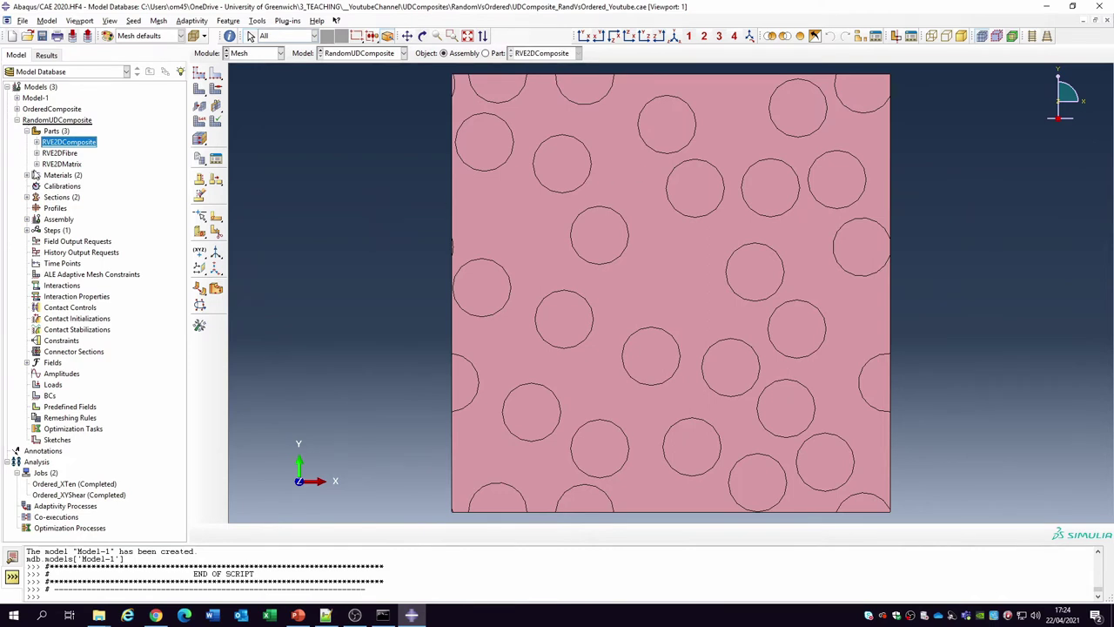
Define fibre elasticity with Young's modulus 73e9 and Poisson's ratio 0.3
{"action": "left_click", "coordinate": [27, 175]}
{"action": "double_click", "coordinate": [49, 186]}
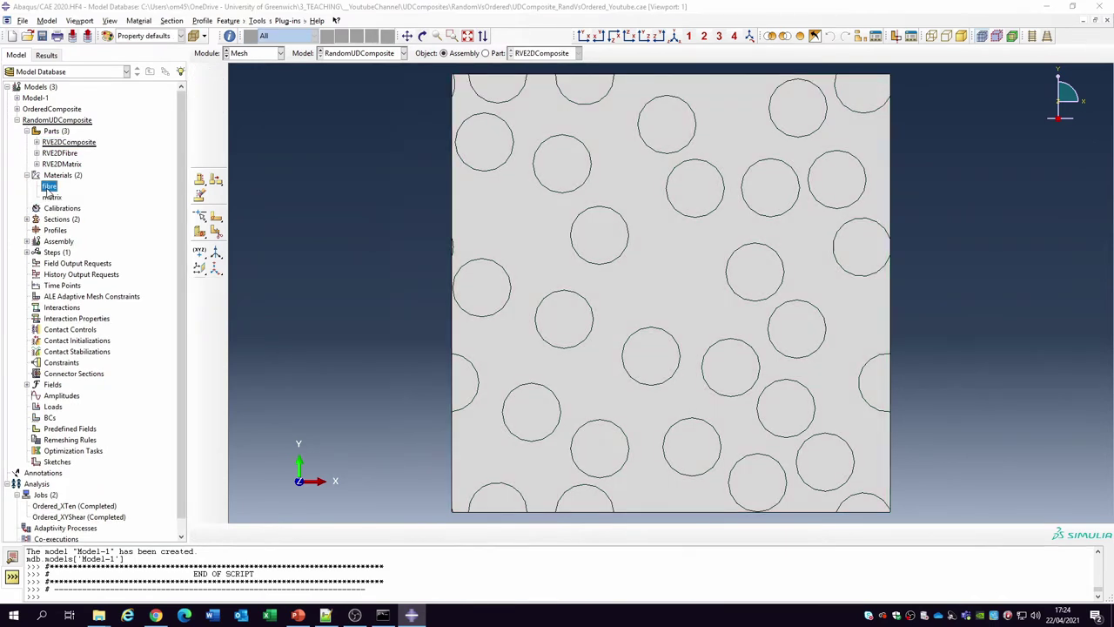
{"action": "left_click", "coordinate": [439, 183]}
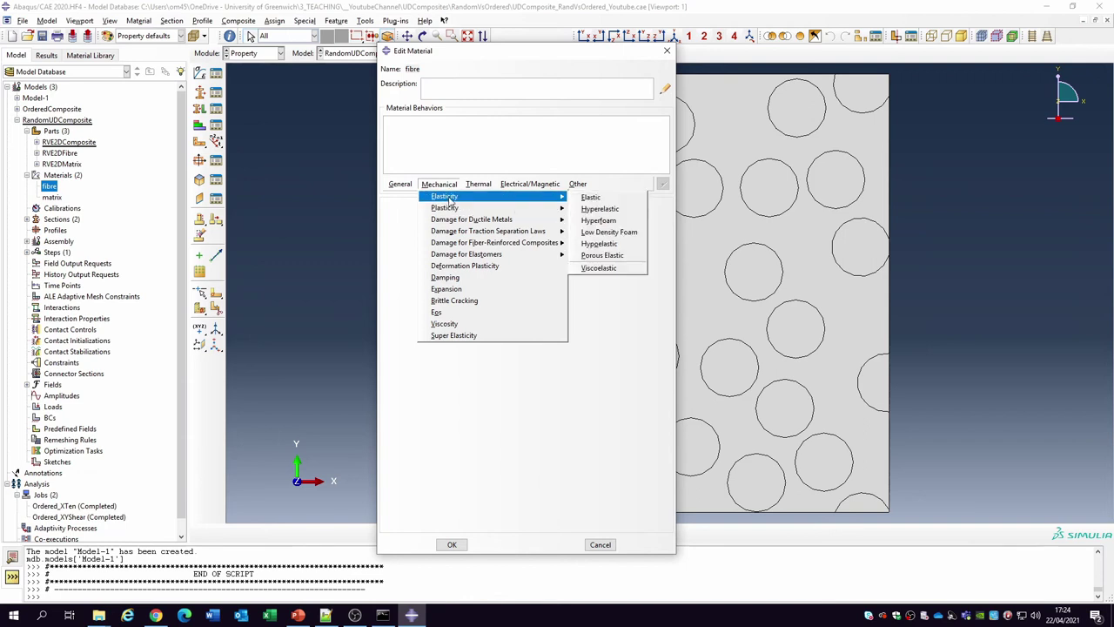
{"action": "mouse_move", "coordinate": [555, 202]}
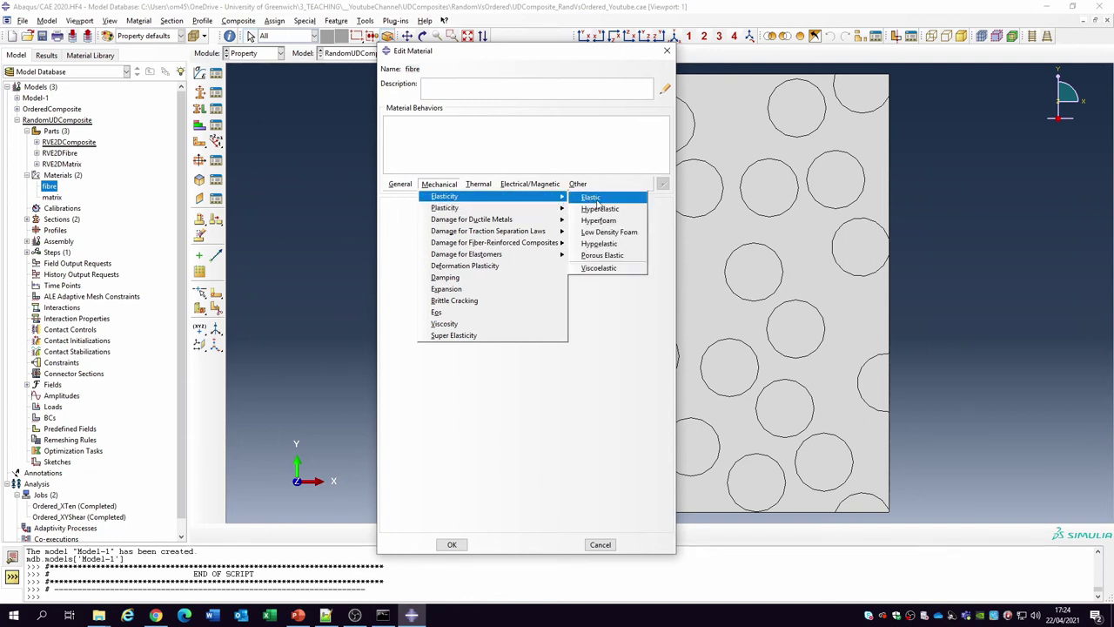
{"action": "left_click", "coordinate": [592, 199]}
{"action": "left_click", "coordinate": [428, 345]}
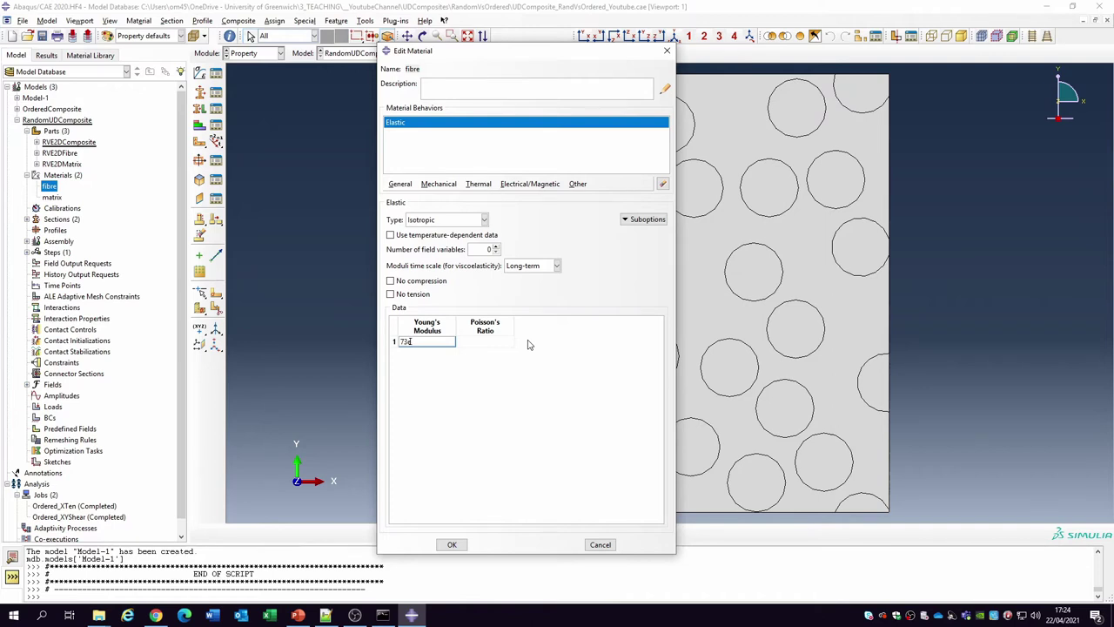
{"action": "key", "text": "Tab"}
{"action": "type", "text": "0"}
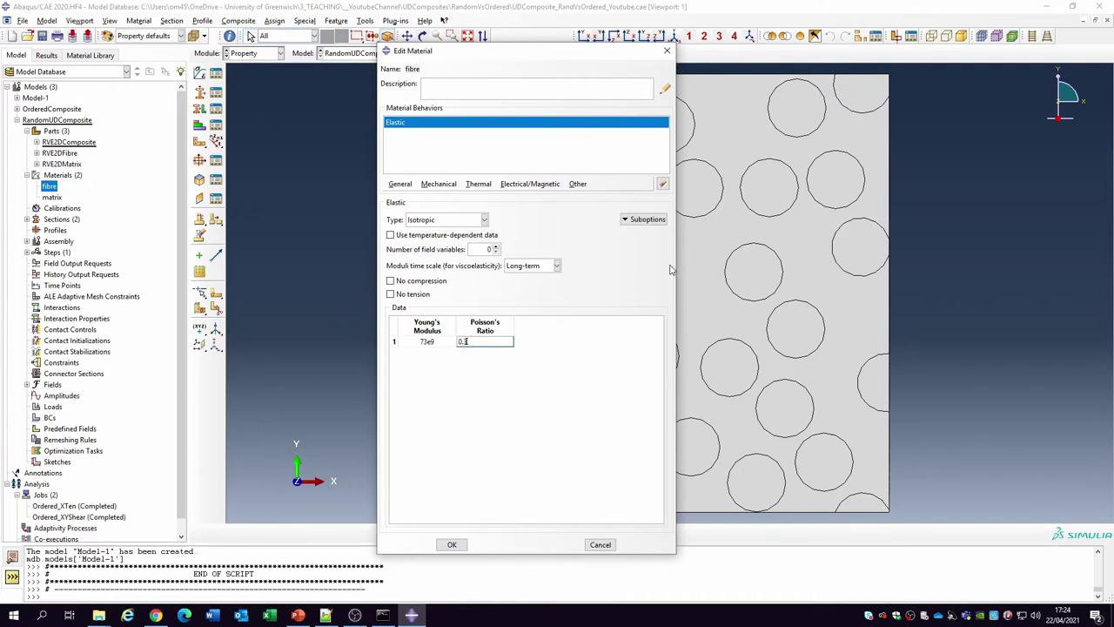
{"action": "left_click", "coordinate": [452, 544]}
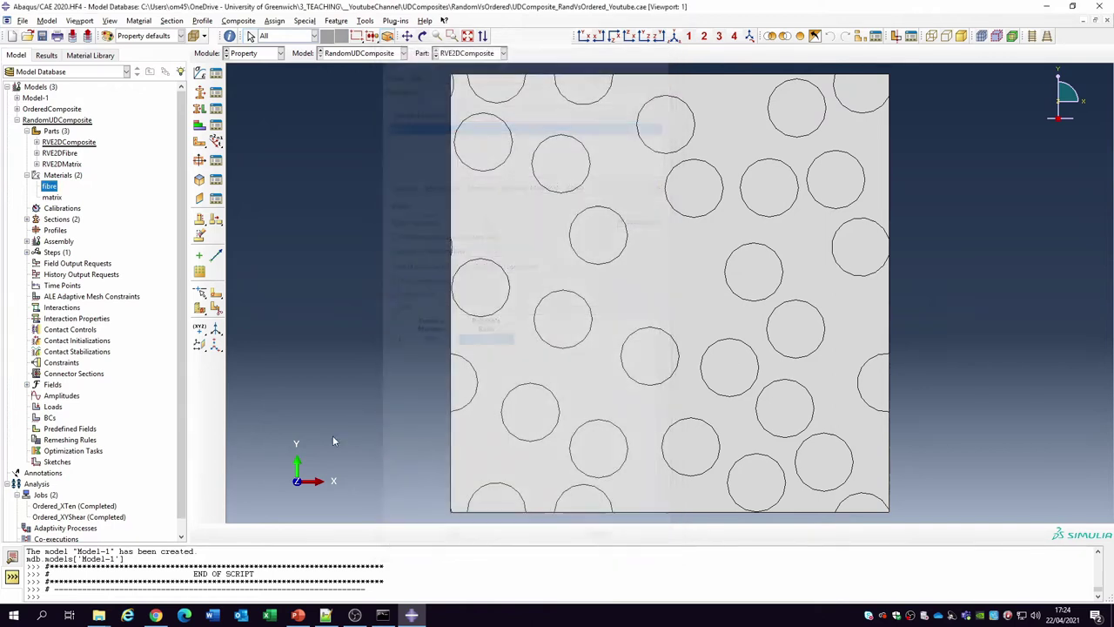
{"action": "double_click", "coordinate": [51, 197]}
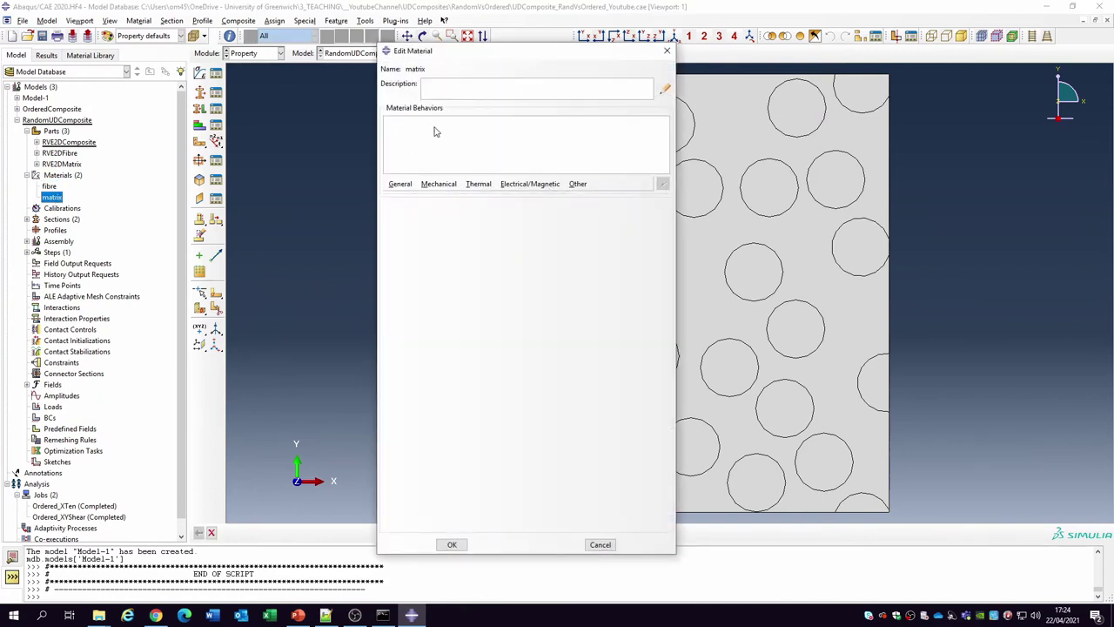
Give the matrix elastic behaviour with Young's modulus 1.308e9 and Poisson's ratio 0.4
{"action": "left_click", "coordinate": [438, 185]}
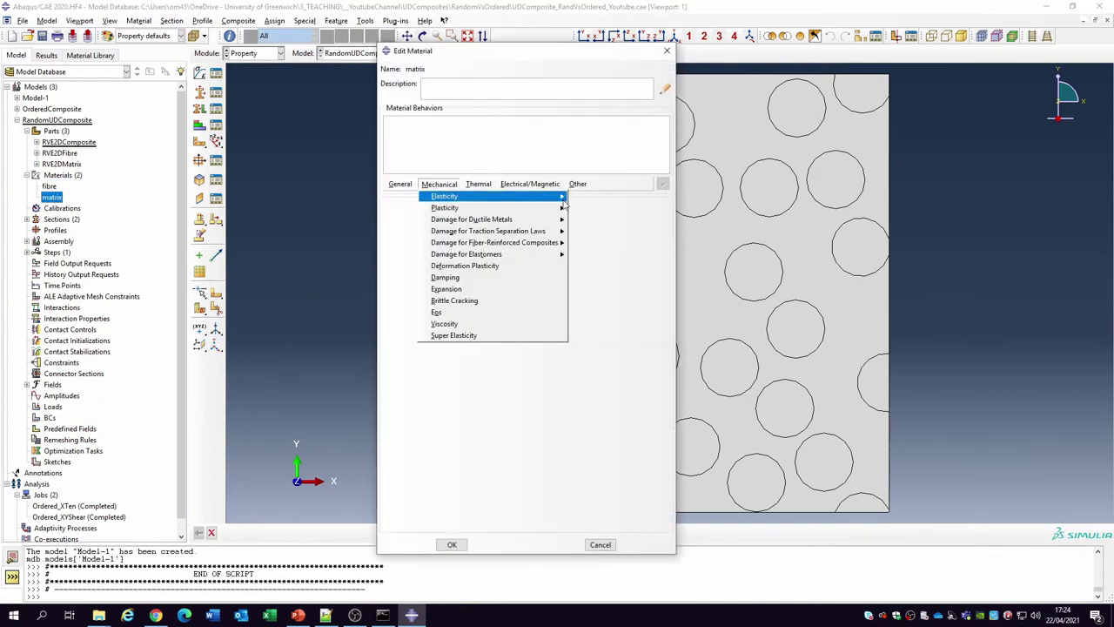
{"action": "left_click", "coordinate": [596, 199]}
{"action": "left_click", "coordinate": [429, 342]}
{"action": "type", "text": "1"}
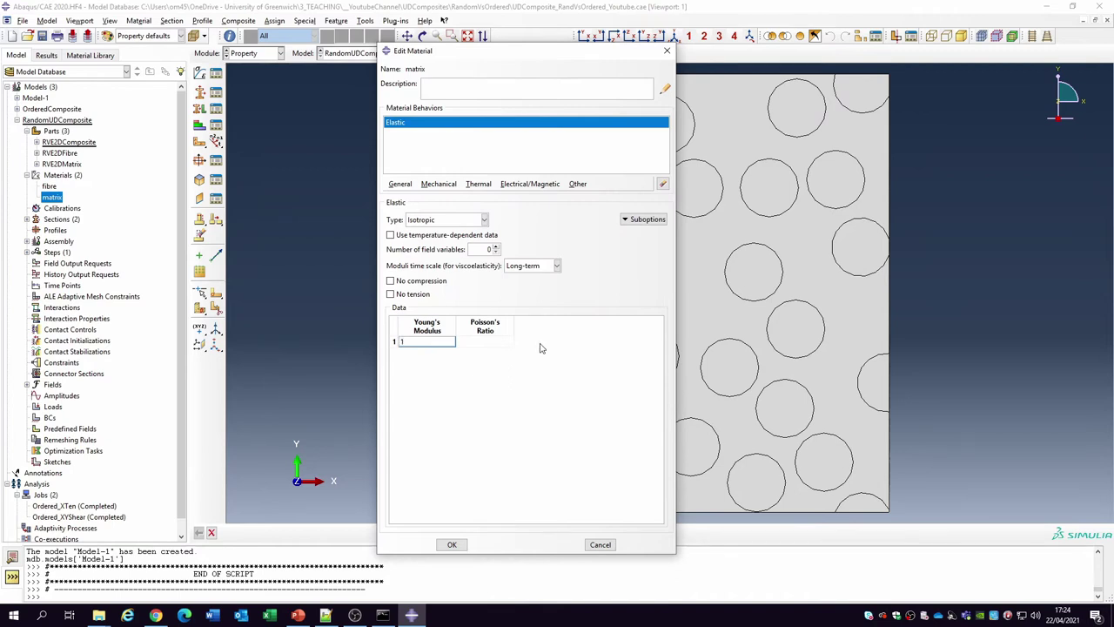
{"action": "type", "text": ".308e9"}
{"action": "key", "text": "Tab"}
{"action": "type", "text": "0"}
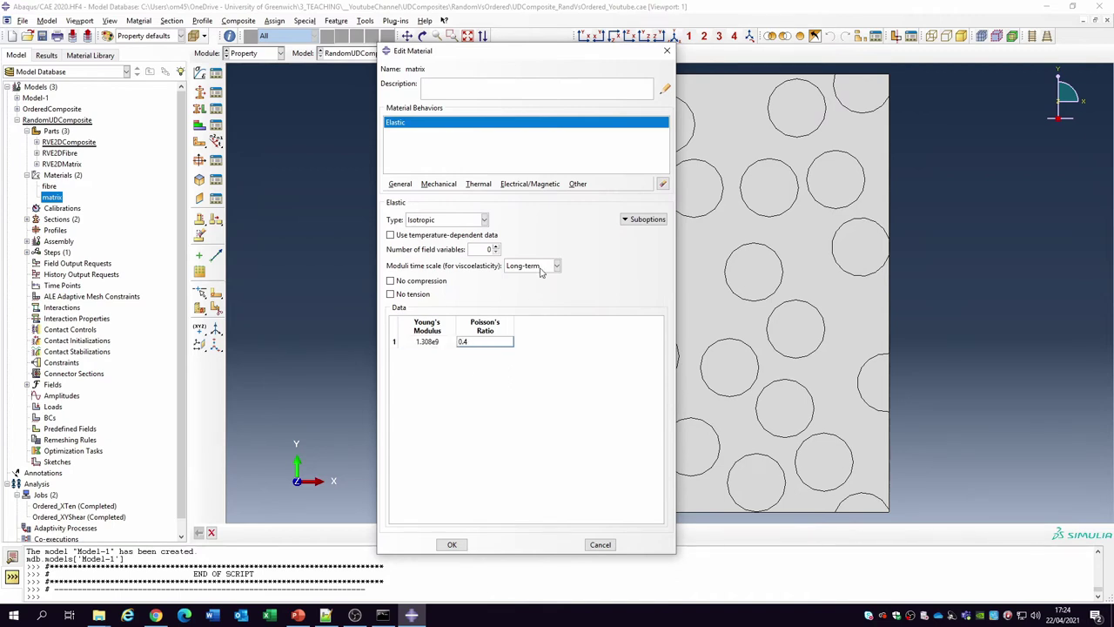
Add matrix plasticity with yield stress 40e6 at zero plastic strain and save the material
{"action": "left_click", "coordinate": [440, 186]}
{"action": "mouse_move", "coordinate": [446, 207]}
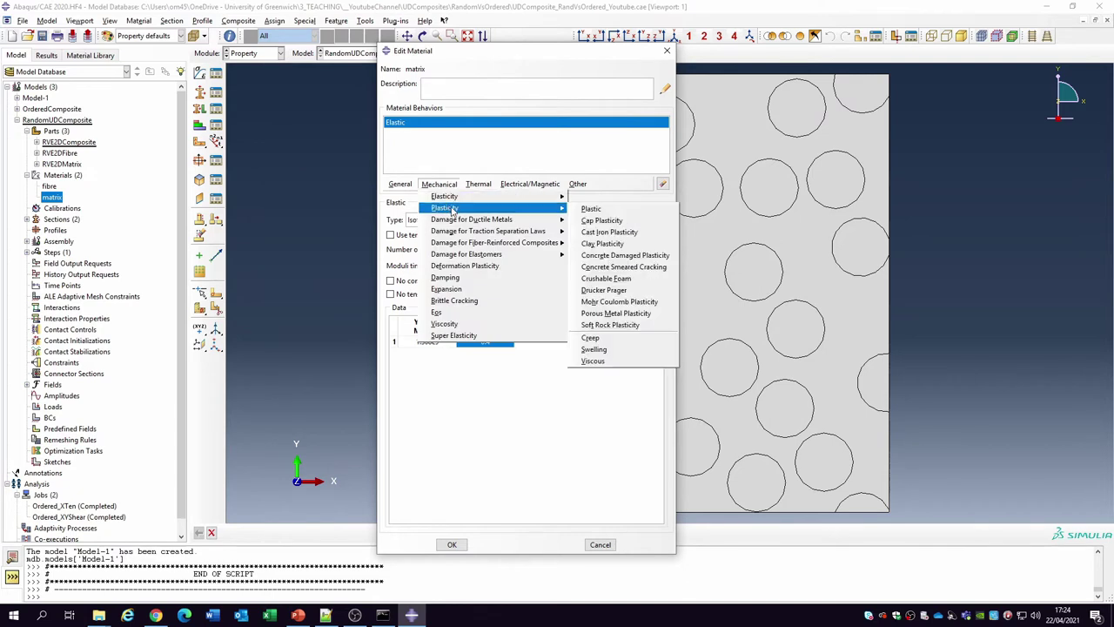
{"action": "left_click", "coordinate": [594, 209]}
{"action": "left_click", "coordinate": [428, 328]}
{"action": "type", "text": "4"}
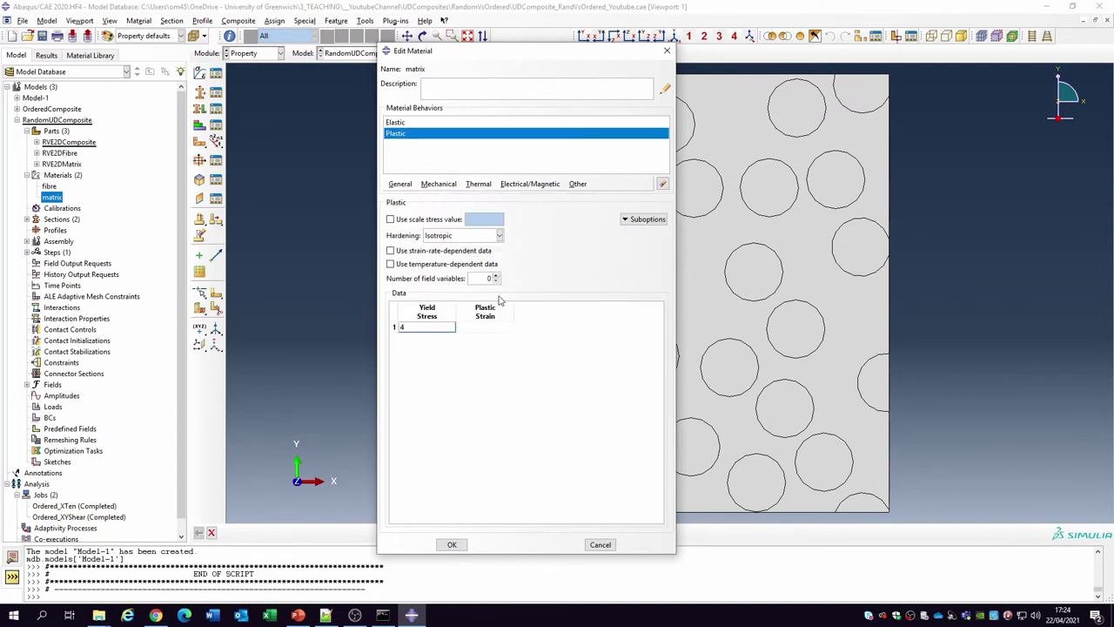
{"action": "type", "text": "0e6"}
{"action": "key", "text": "Tab"}
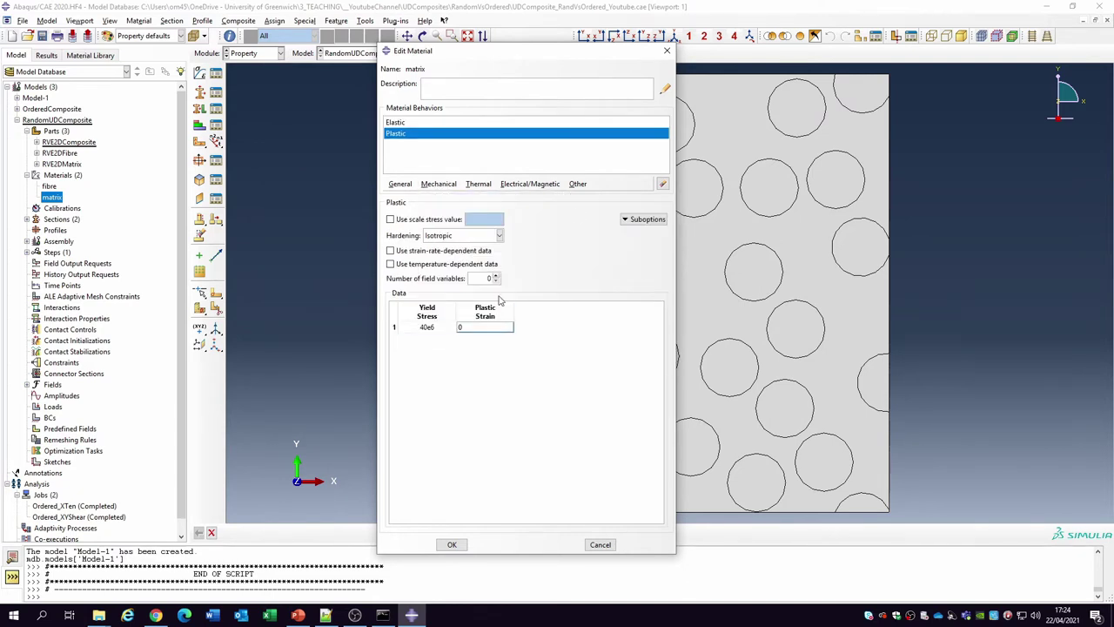
{"action": "left_click", "coordinate": [452, 544]}
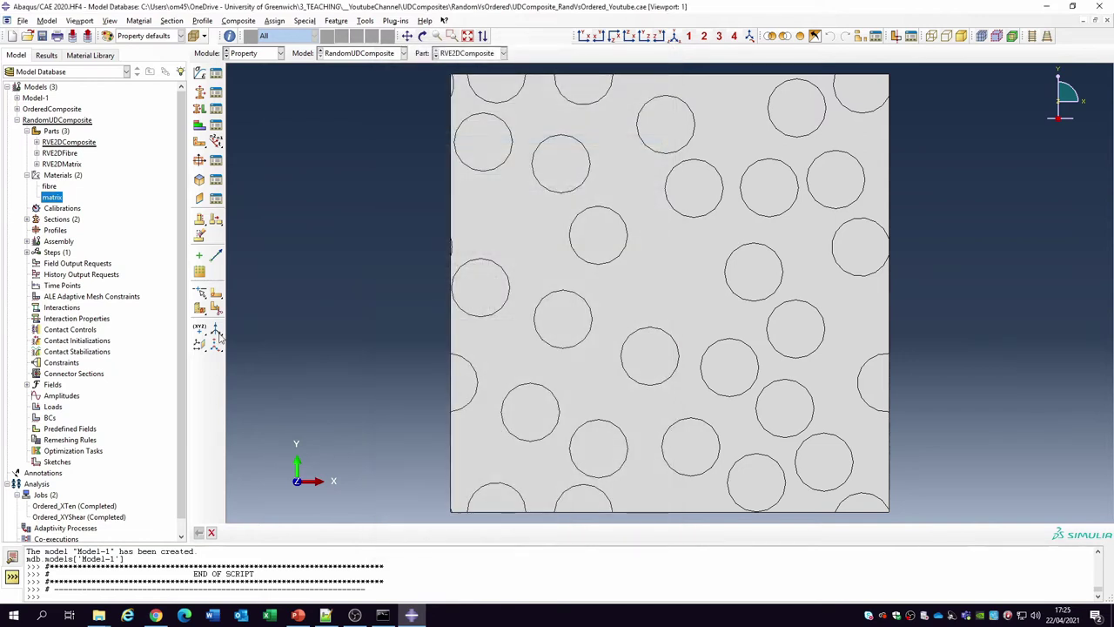
Assign matrixSection to the matrix region of RVE2DComposite
{"action": "left_click", "coordinate": [28, 220]}
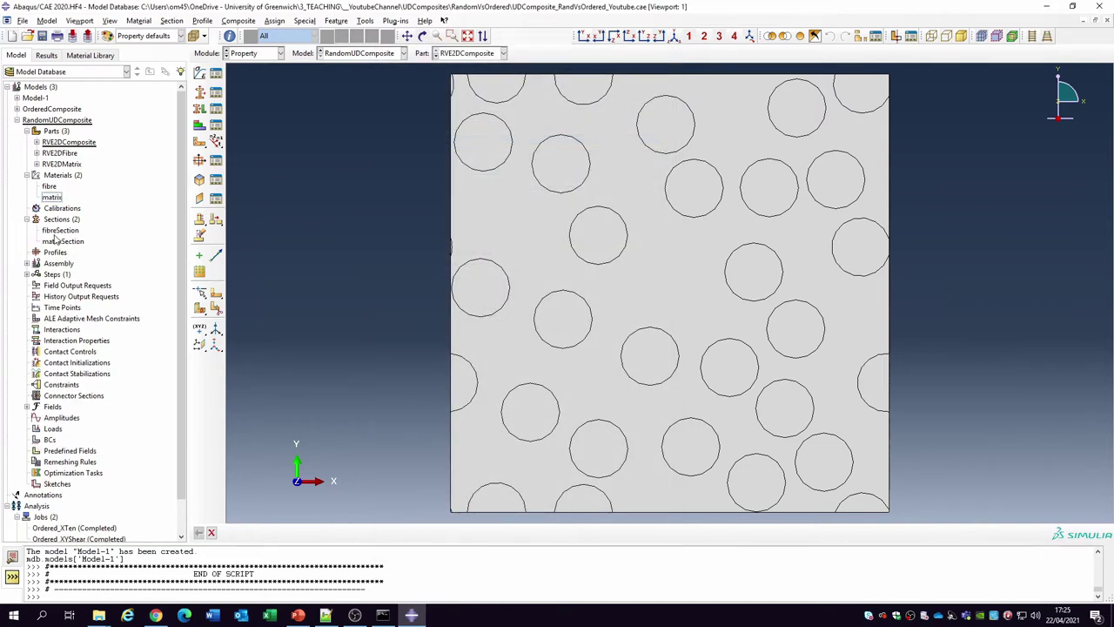
{"action": "left_click", "coordinate": [36, 143]}
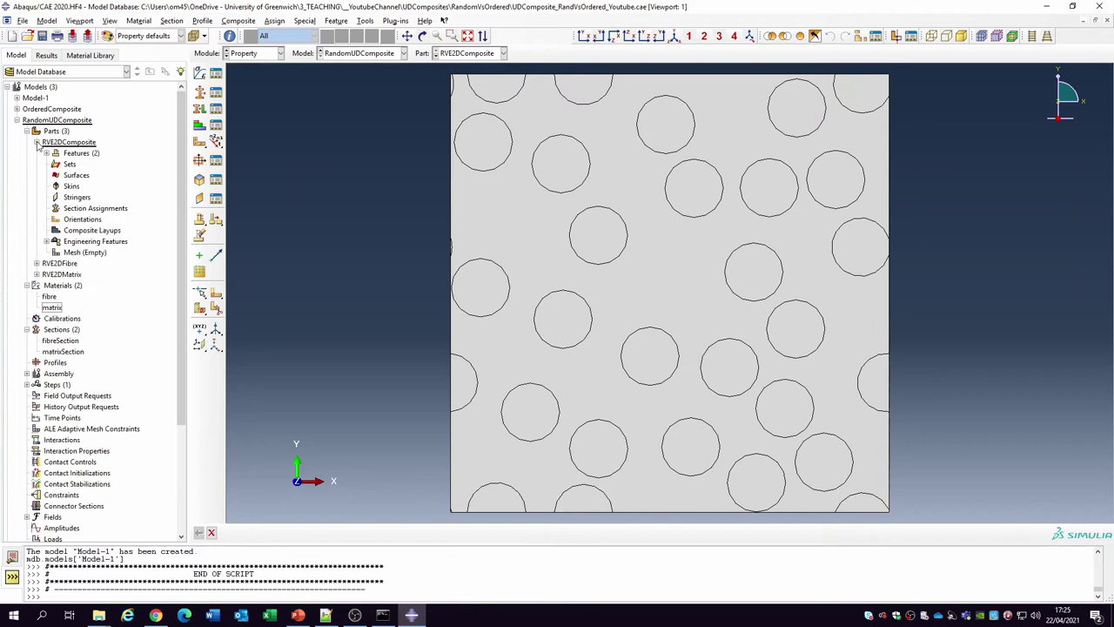
{"action": "double_click", "coordinate": [92, 208]}
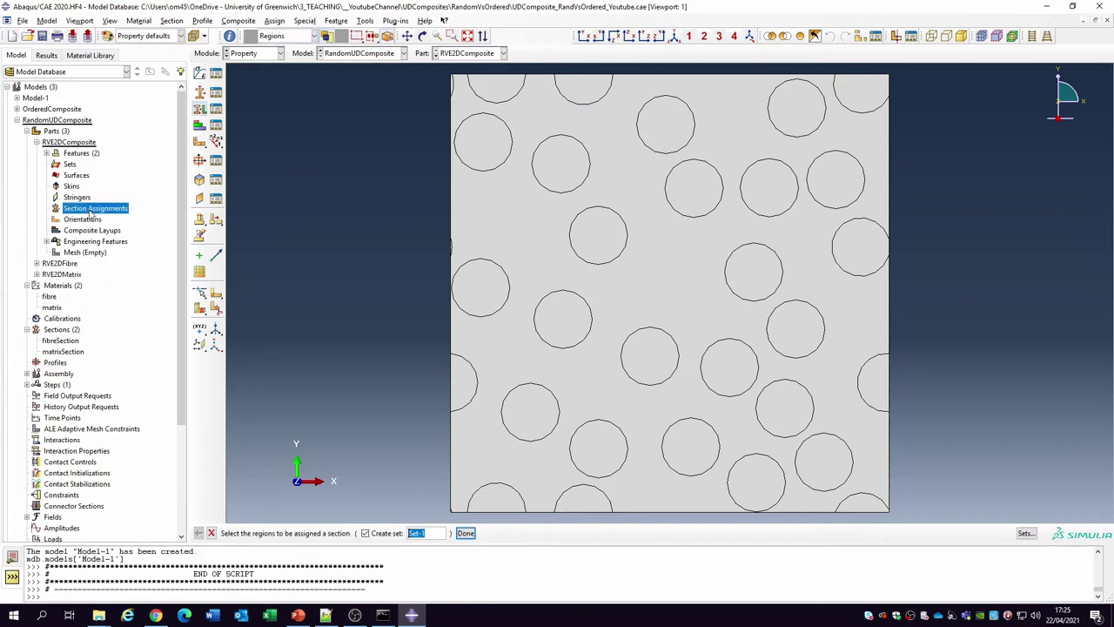
{"action": "left_click", "coordinate": [491, 240]}
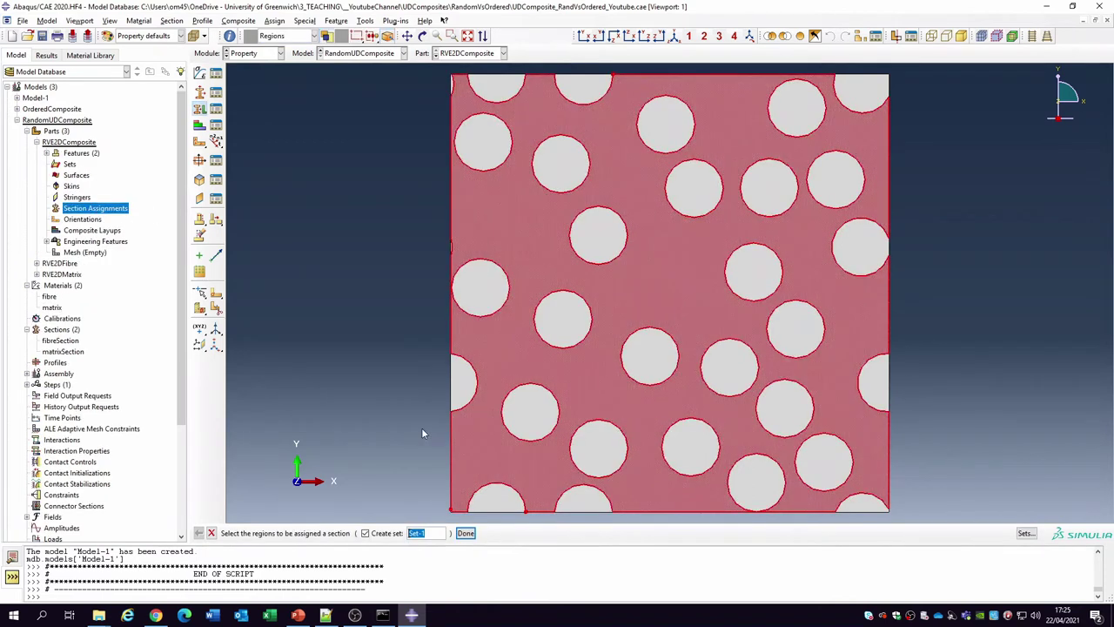
{"action": "left_click", "coordinate": [386, 534]}
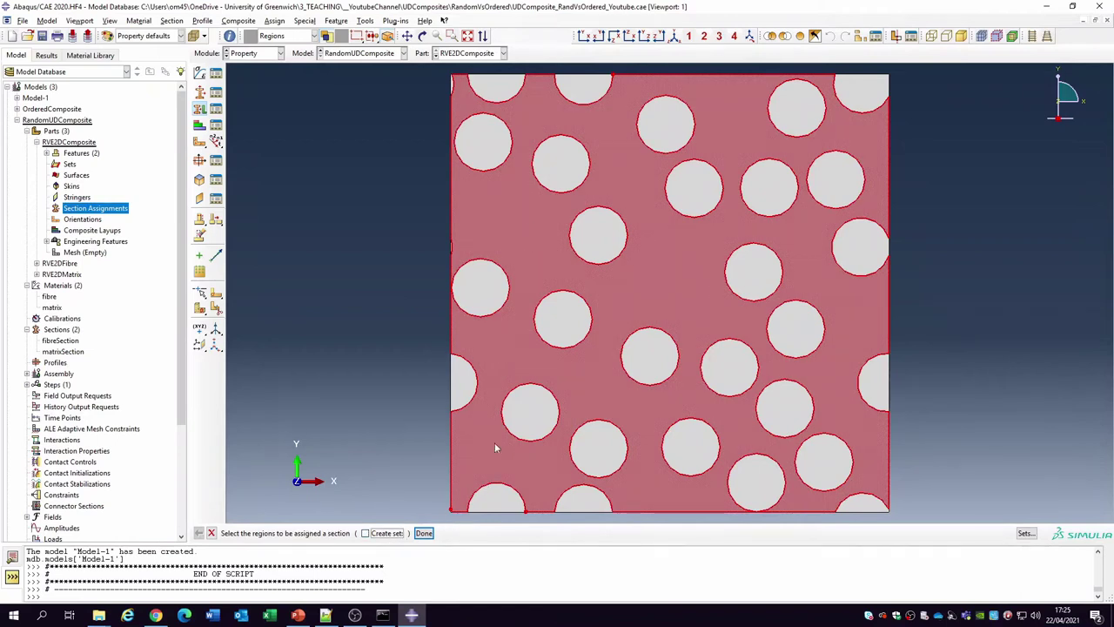
{"action": "left_click", "coordinate": [424, 533]}
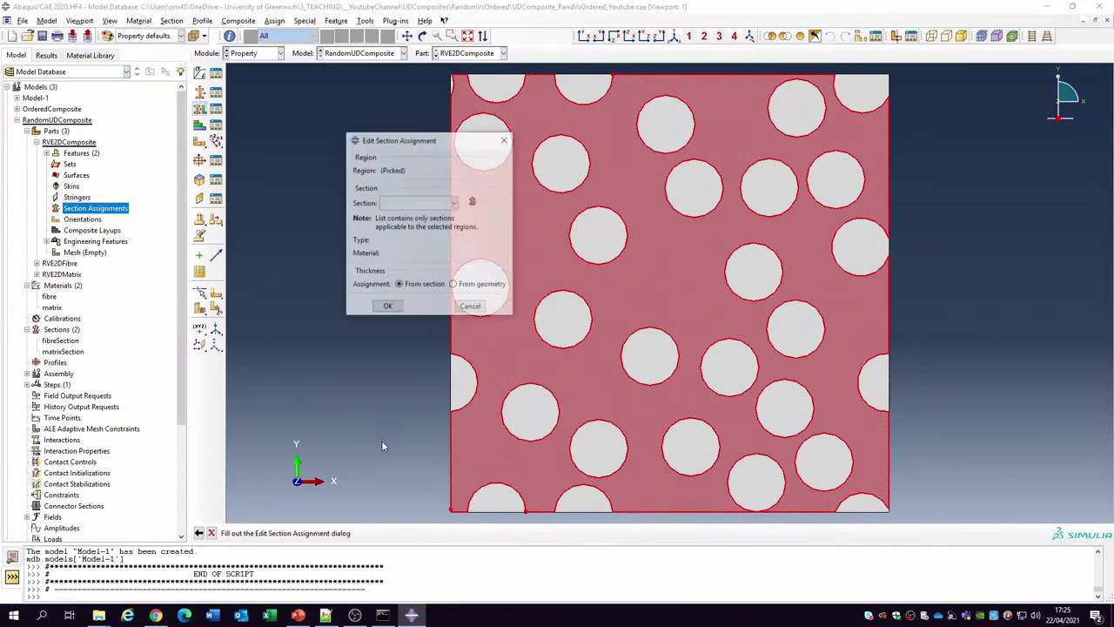
{"action": "left_click", "coordinate": [411, 206]}
{"action": "left_click", "coordinate": [415, 226]}
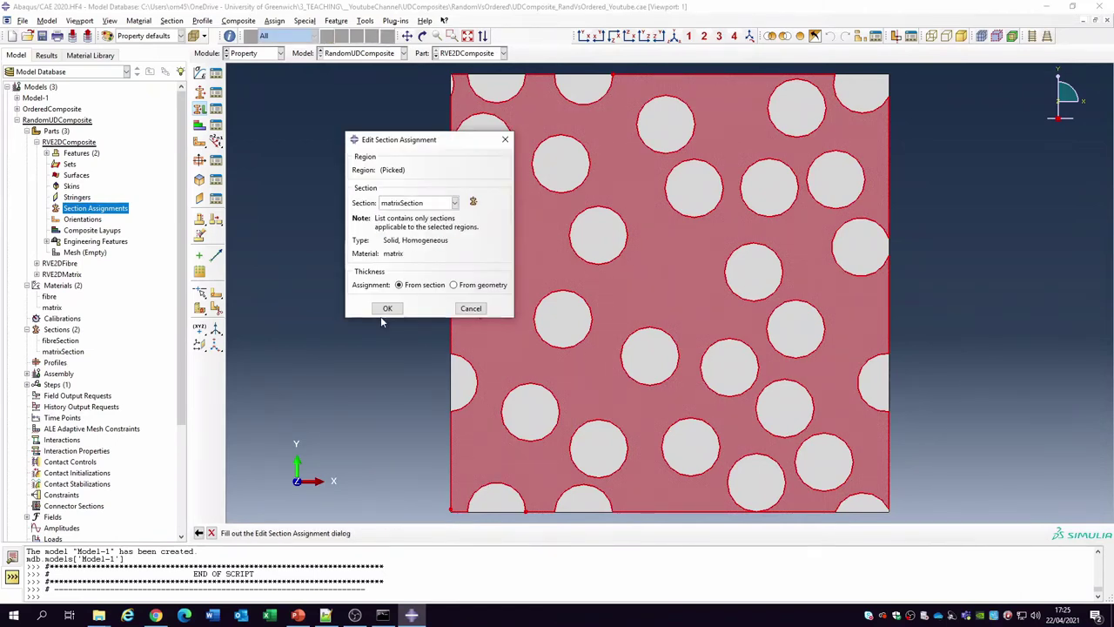
{"action": "left_click", "coordinate": [388, 309]}
Assign fibreSection to all fibre regions by box-selecting and deselecting the matrix
{"action": "scroll", "coordinate": [387, 290], "scroll_direction": "down", "scroll_amount": 1}
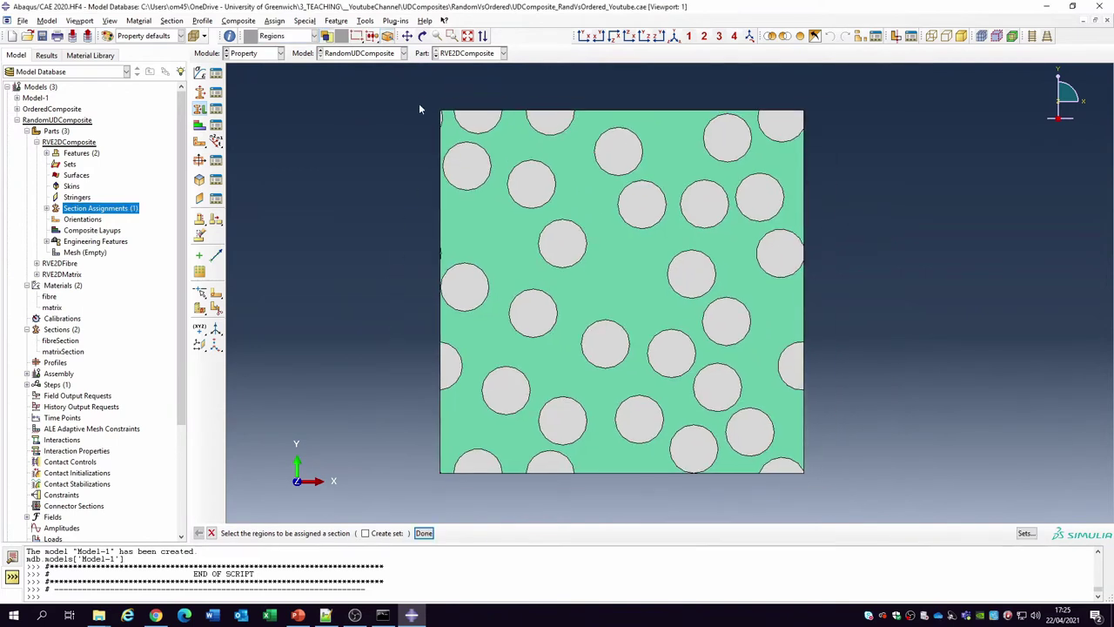
{"action": "left_click_drag", "start_coordinate": [416, 97], "coordinate": [938, 524]}
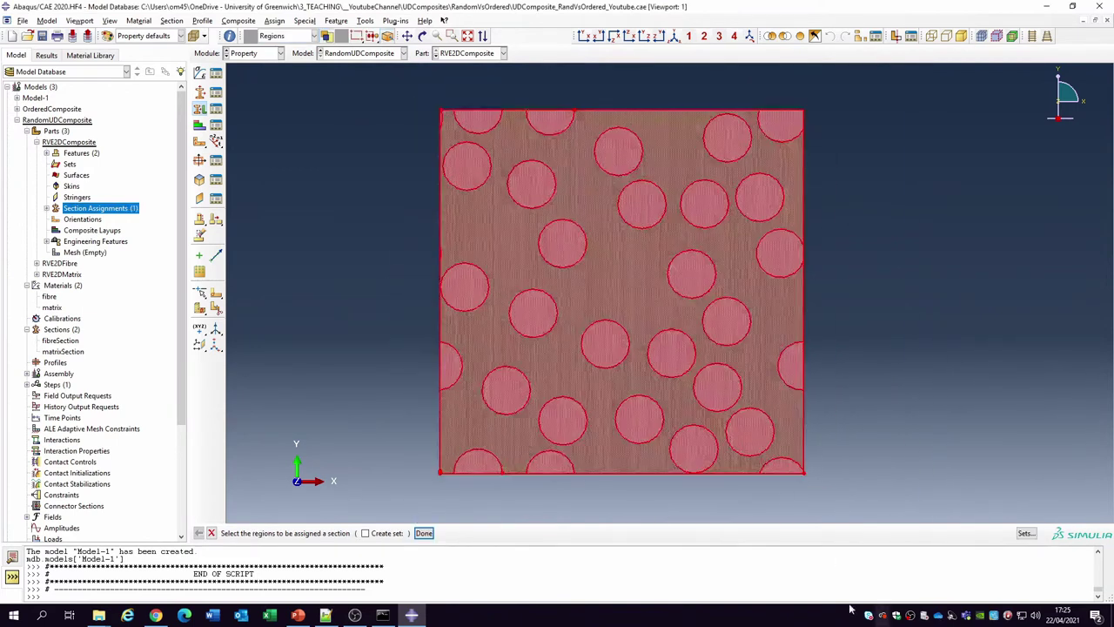
{"action": "left_click", "coordinate": [498, 247], "text": "ctrl"}
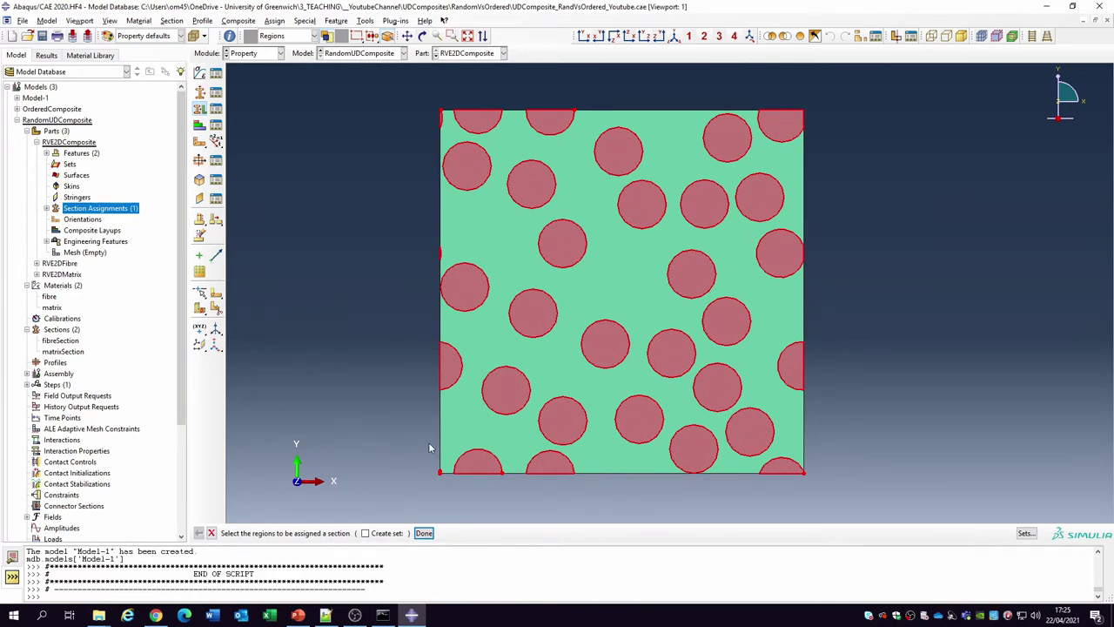
{"action": "left_click", "coordinate": [423, 533]}
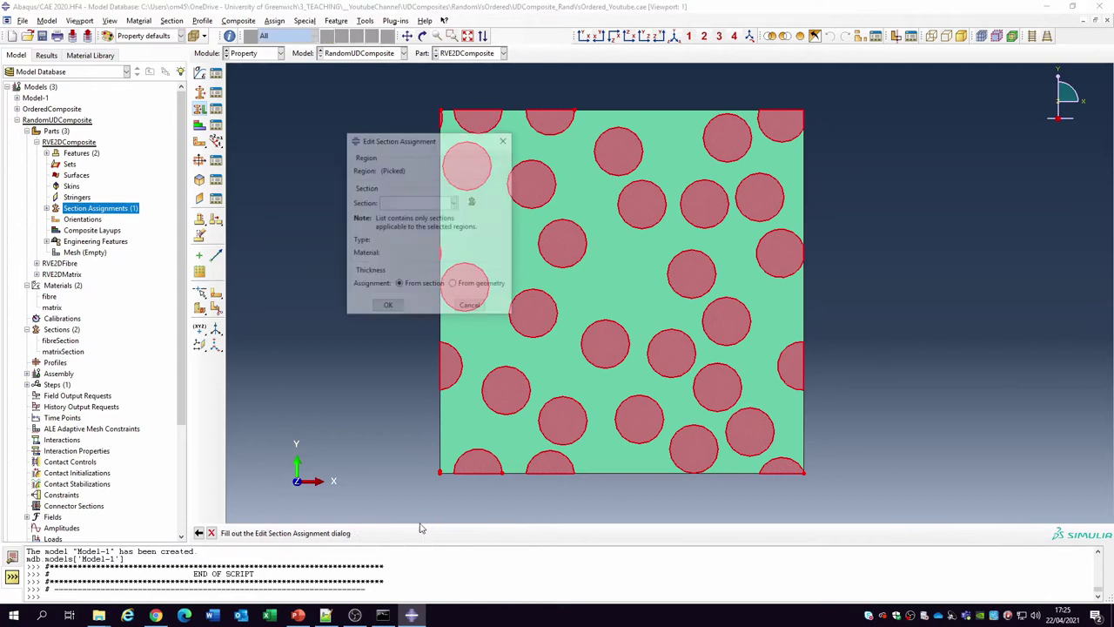
{"action": "left_click", "coordinate": [409, 203]}
{"action": "left_click", "coordinate": [404, 227]}
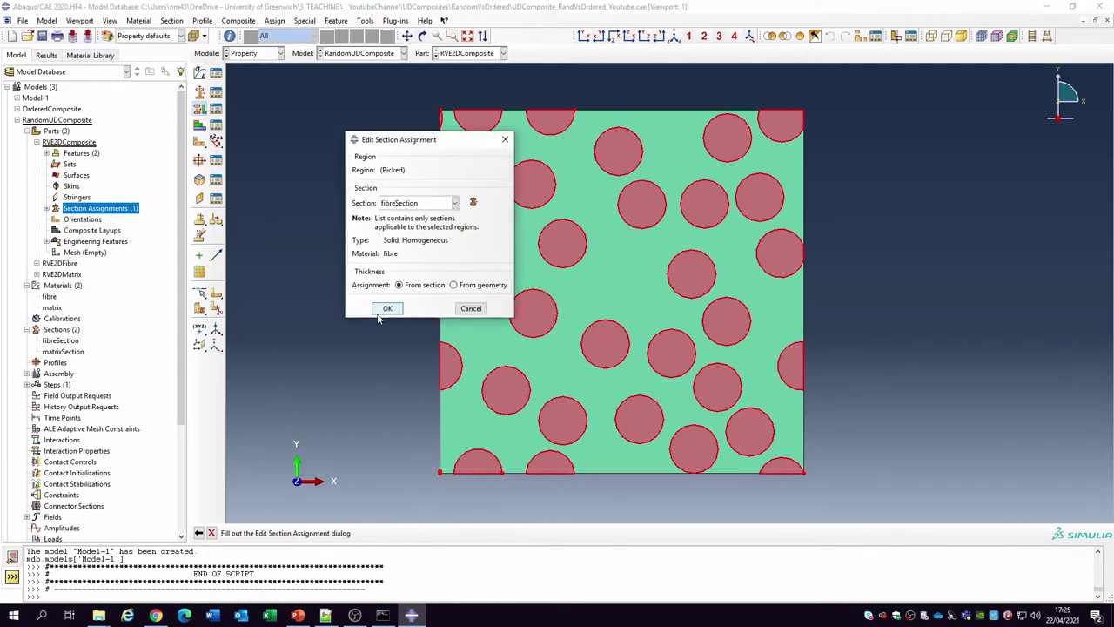
{"action": "left_click", "coordinate": [387, 307]}
{"action": "left_click", "coordinate": [161, 36]}
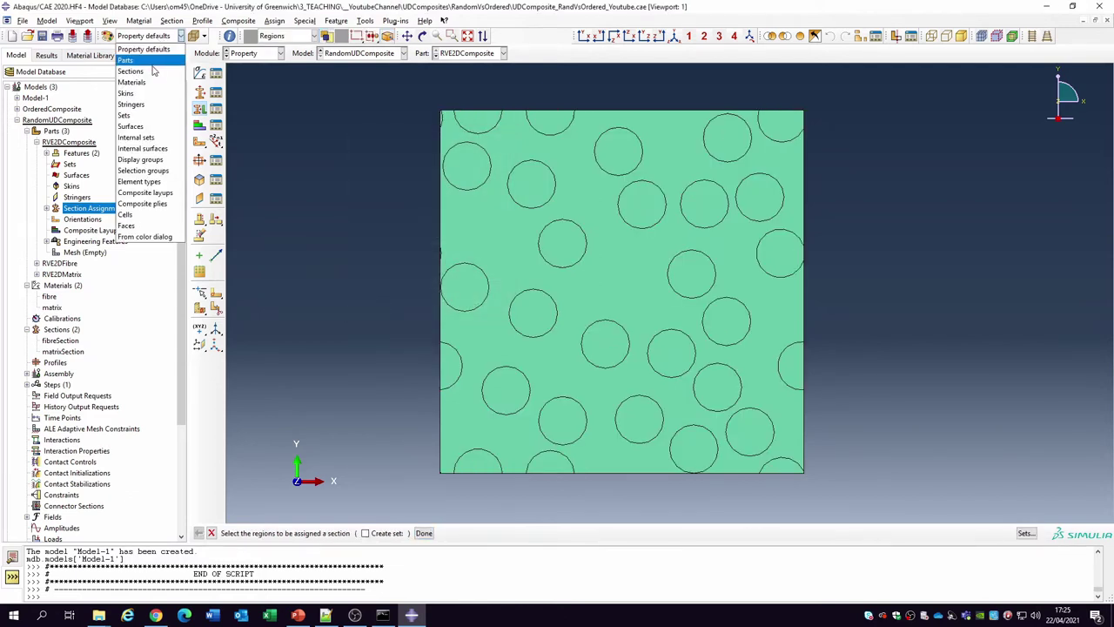
Colour the part by material and apply global seeds to the RVE edges
{"action": "left_click", "coordinate": [139, 78]}
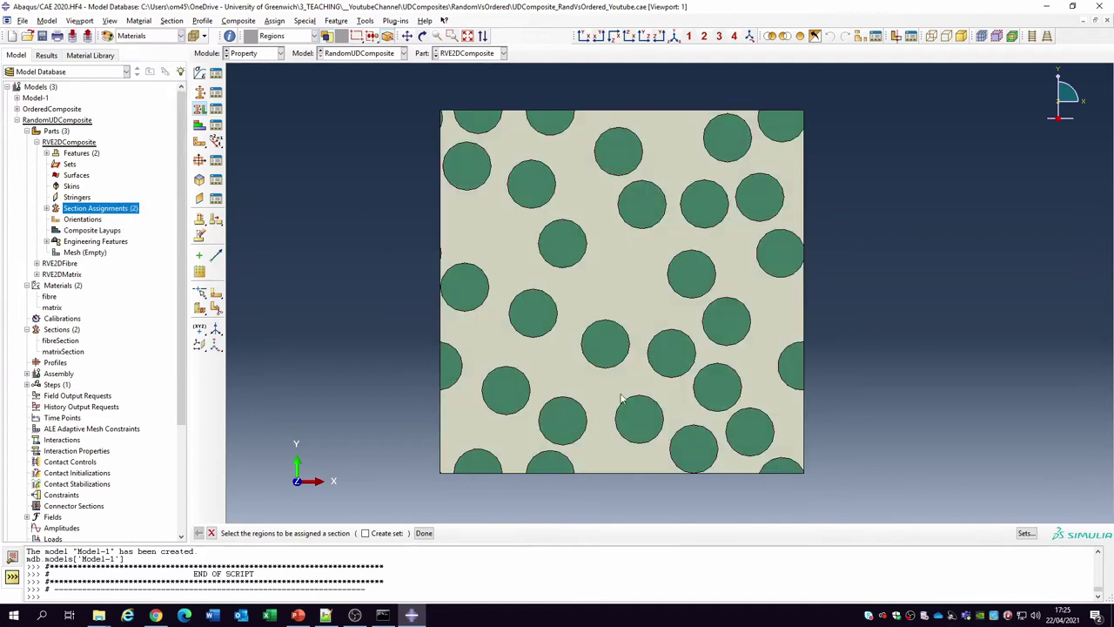
{"action": "double_click", "coordinate": [84, 251]}
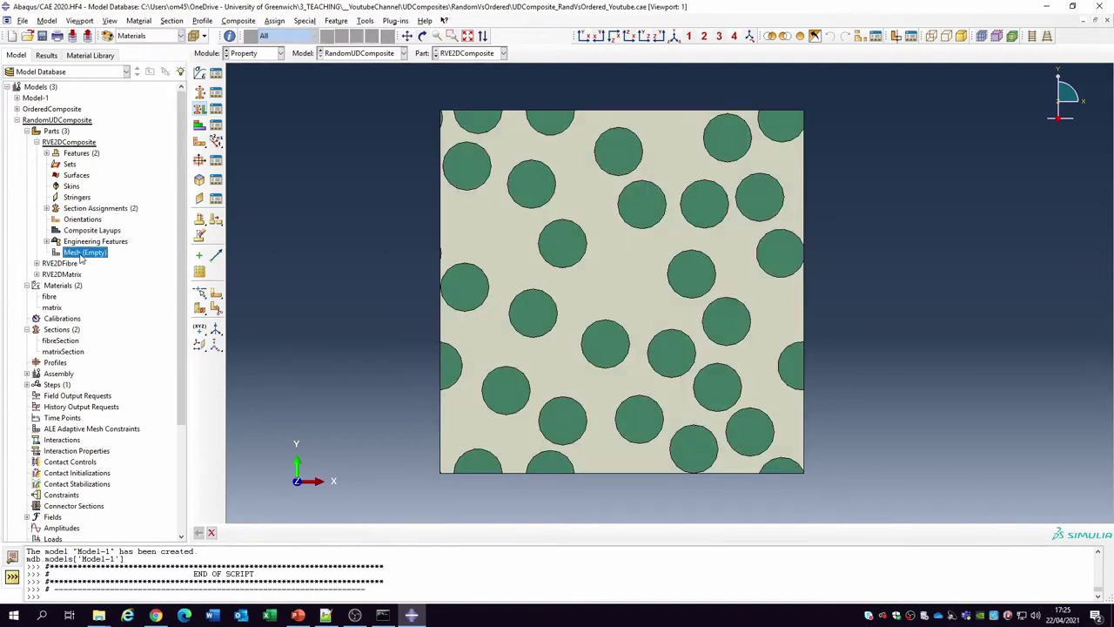
{"action": "left_click", "coordinate": [199, 77]}
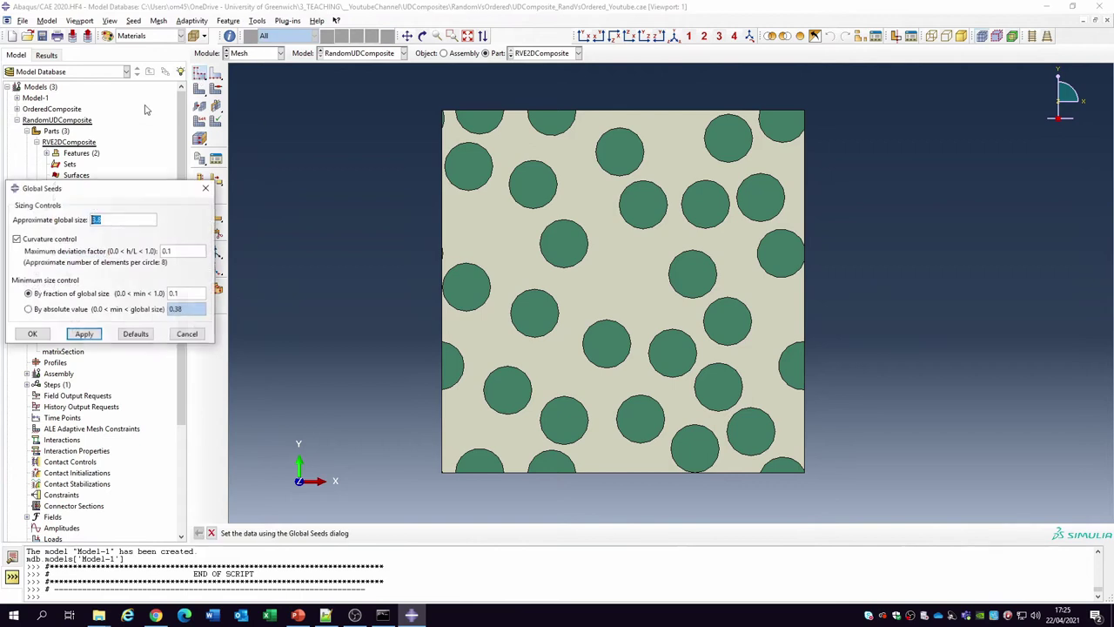
{"action": "left_click", "coordinate": [31, 331]}
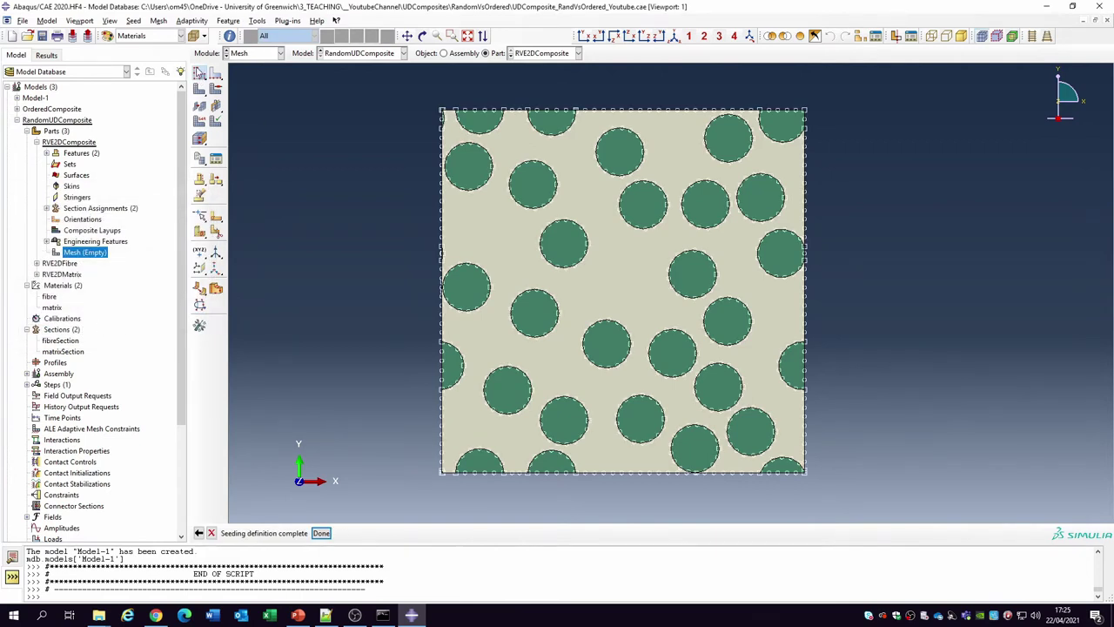
Set free triangular mesh controls on the whole RVE and generate the mesh
{"action": "left_click", "coordinate": [216, 90]}
{"action": "left_click_drag", "start_coordinate": [373, 84], "coordinate": [1008, 522]}
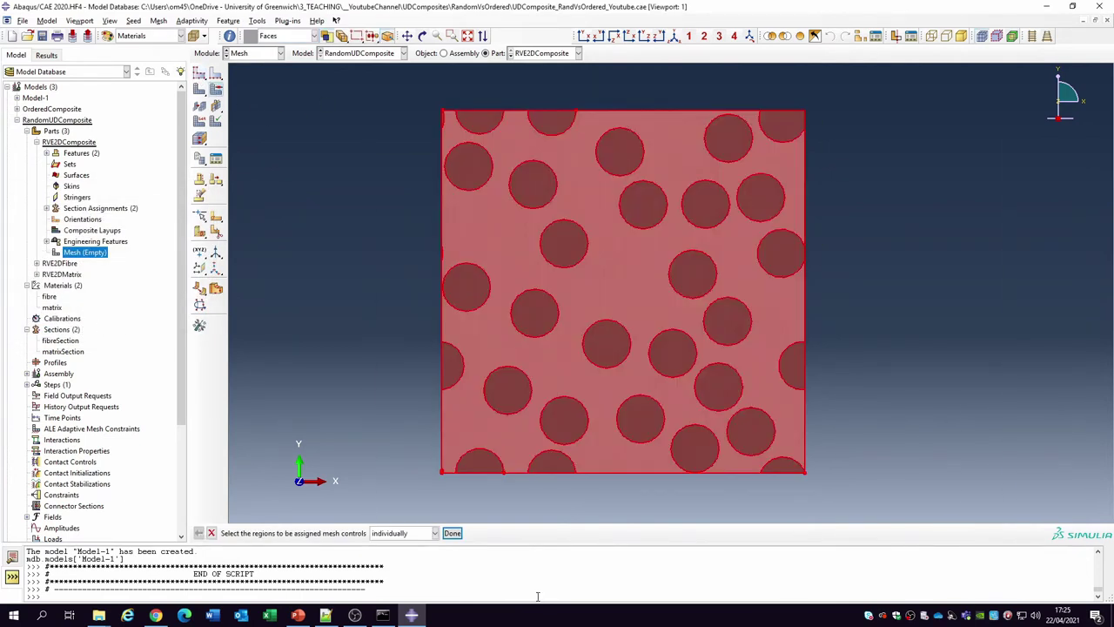
{"action": "left_click", "coordinate": [452, 533]}
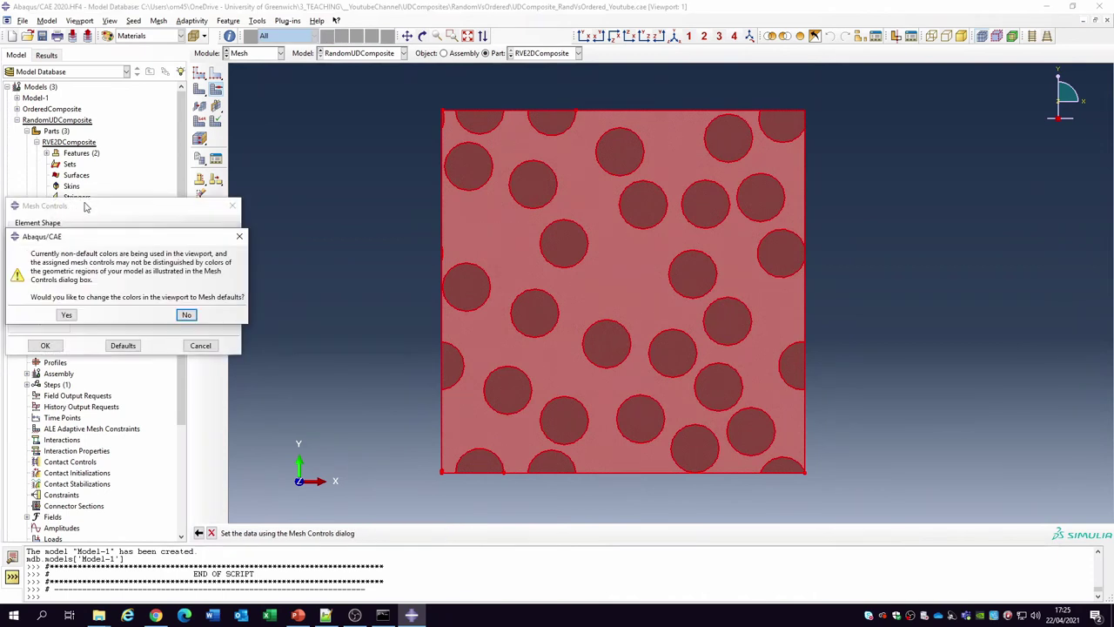
{"action": "left_click", "coordinate": [186, 314]}
{"action": "left_click", "coordinate": [119, 236]}
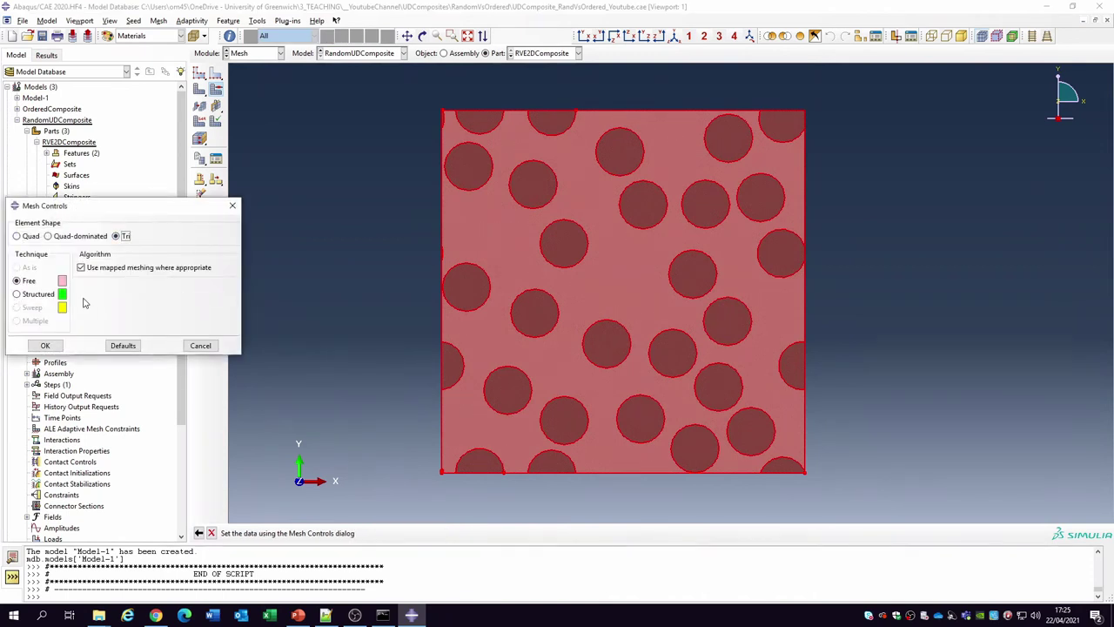
{"action": "left_click", "coordinate": [45, 345]}
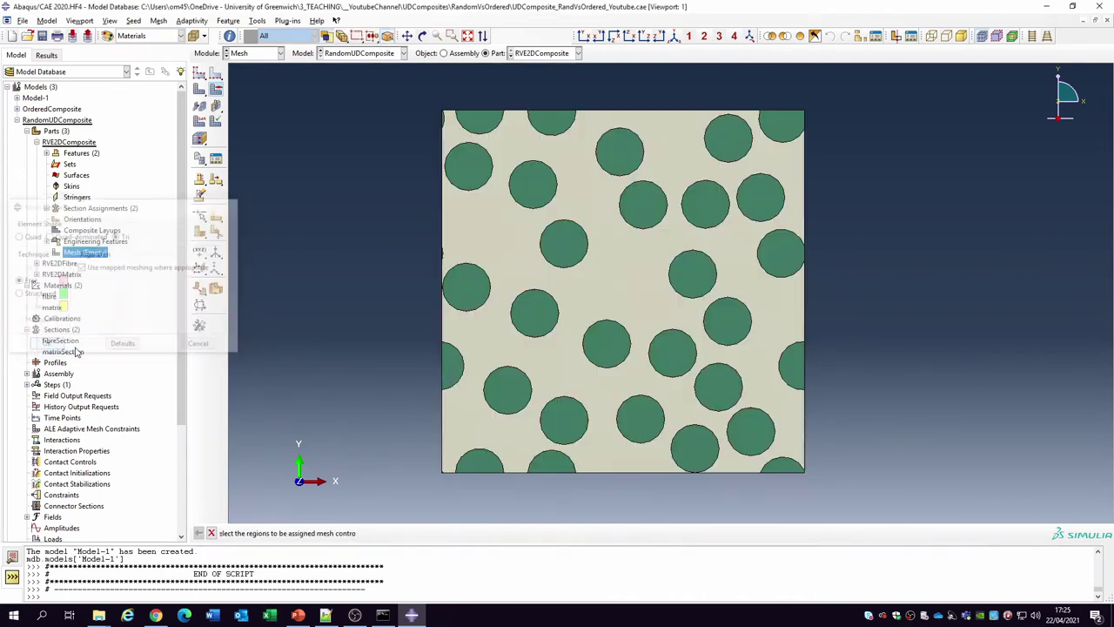
{"action": "left_click", "coordinate": [200, 89]}
{"action": "left_click", "coordinate": [289, 533]}
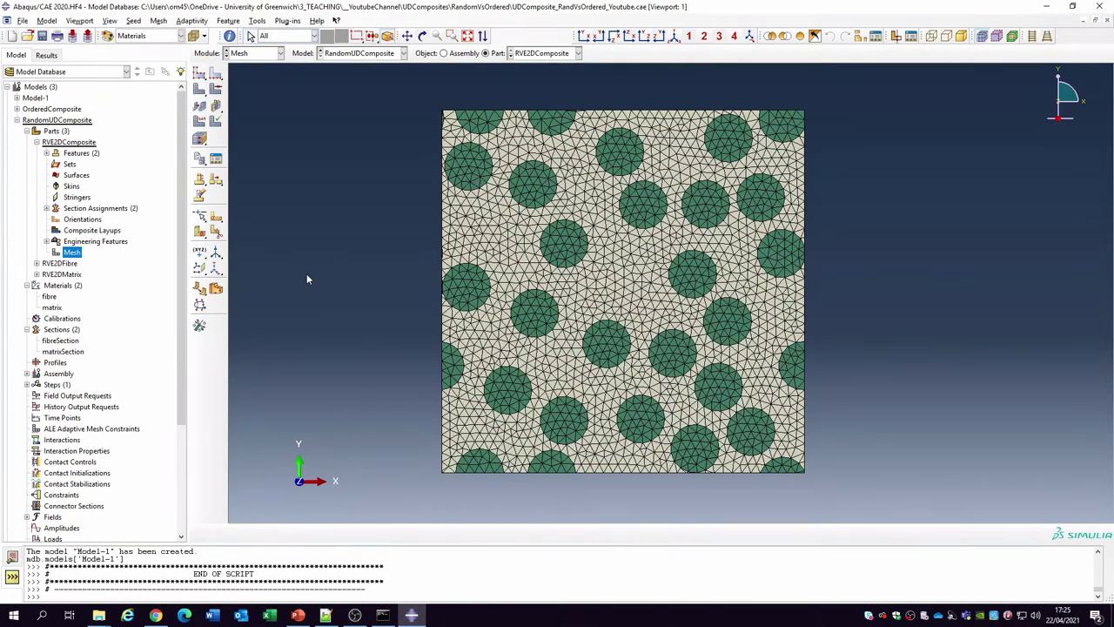
Create node set XBack from the left-edge nodes picked by feature edge
{"action": "double_click", "coordinate": [69, 164]}
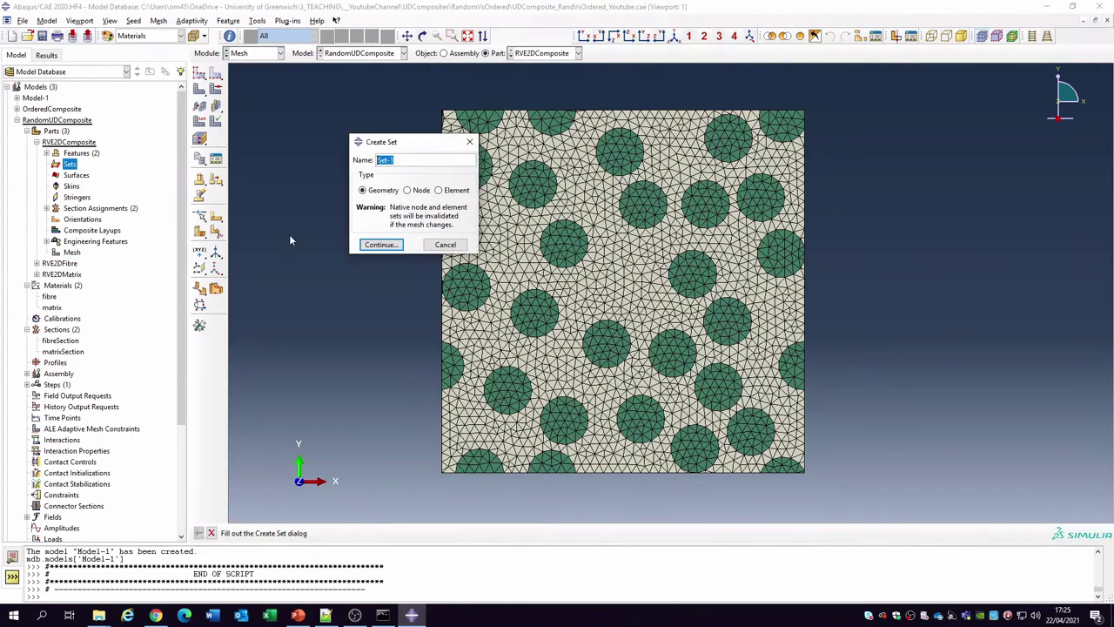
{"action": "type", "text": "XBack"}
{"action": "key", "text": "BackSpace"}
{"action": "key", "text": "BackSpace"}
{"action": "key", "text": "BackSpace"}
{"action": "type", "text": "ack"}
{"action": "left_click", "coordinate": [408, 190]}
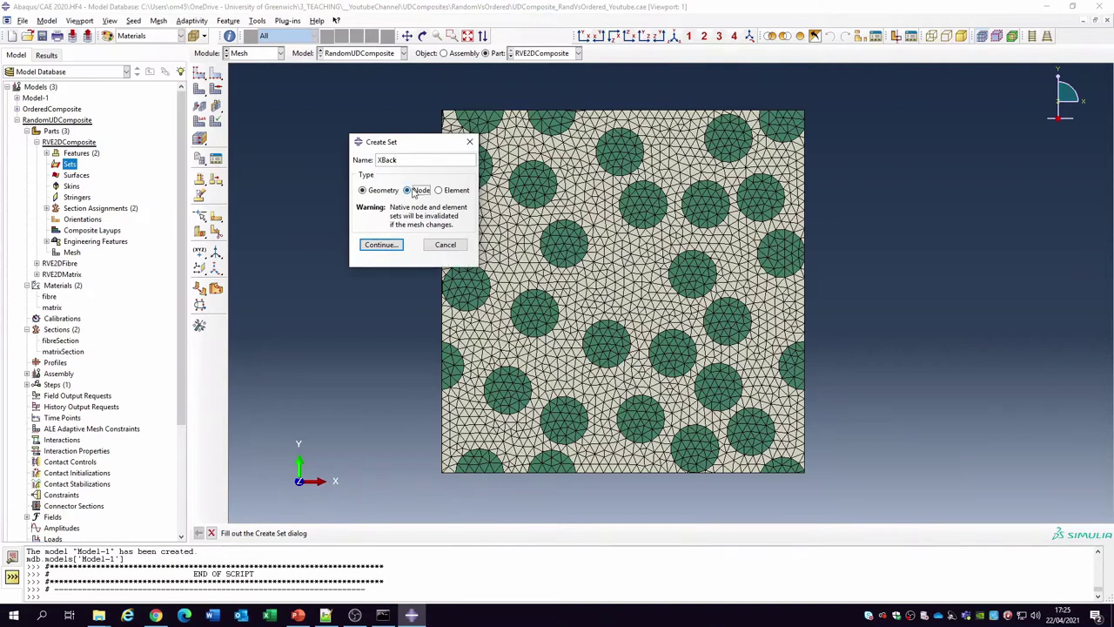
{"action": "left_click", "coordinate": [380, 259]}
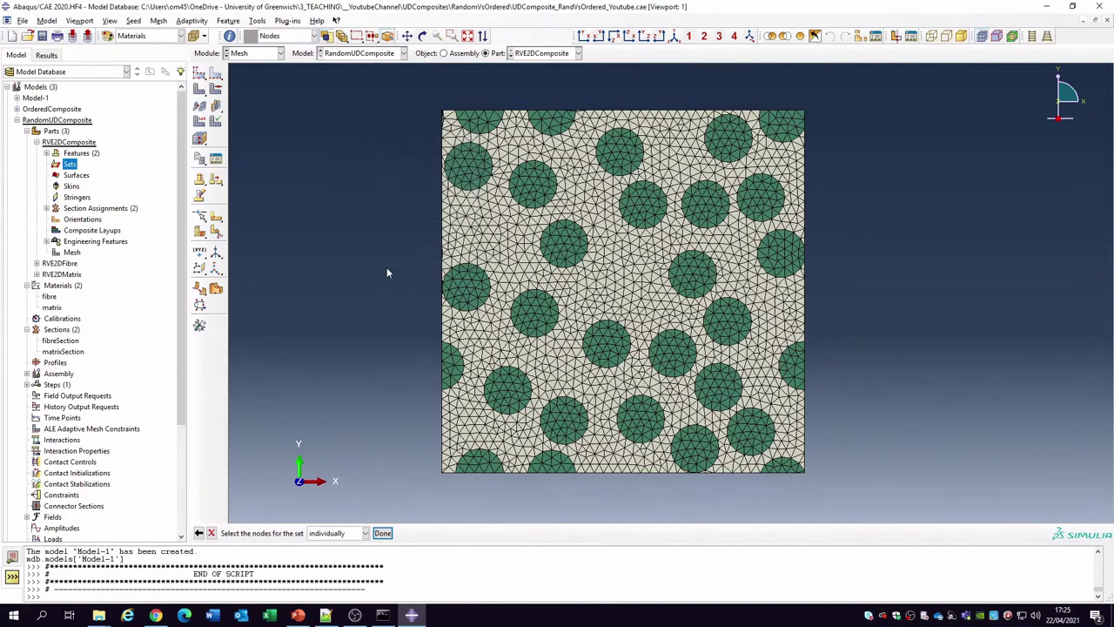
{"action": "left_click", "coordinate": [340, 532]}
{"action": "left_click", "coordinate": [339, 568]}
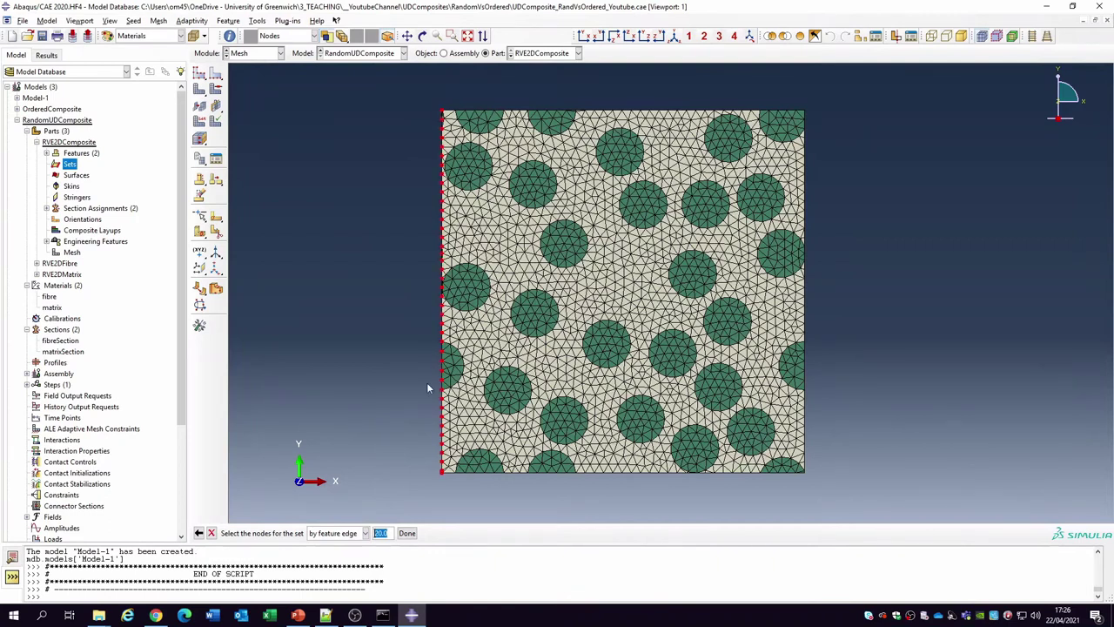
{"action": "left_click", "coordinate": [406, 532]}
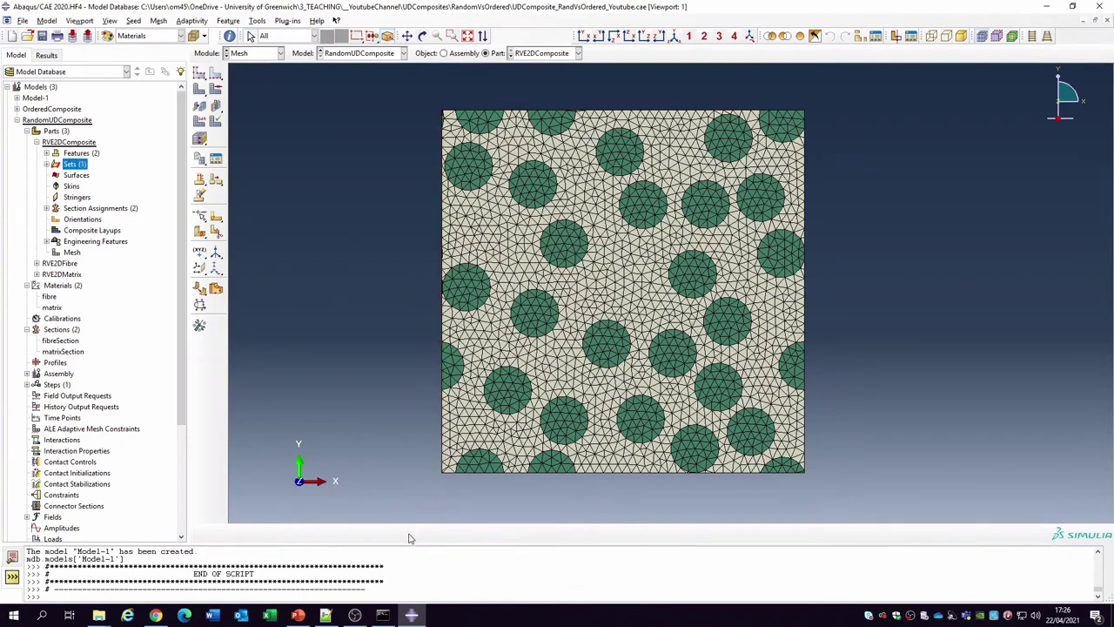
Create node sets XFront on the right edge and YBase on the bottom edge
{"action": "double_click", "coordinate": [76, 166]}
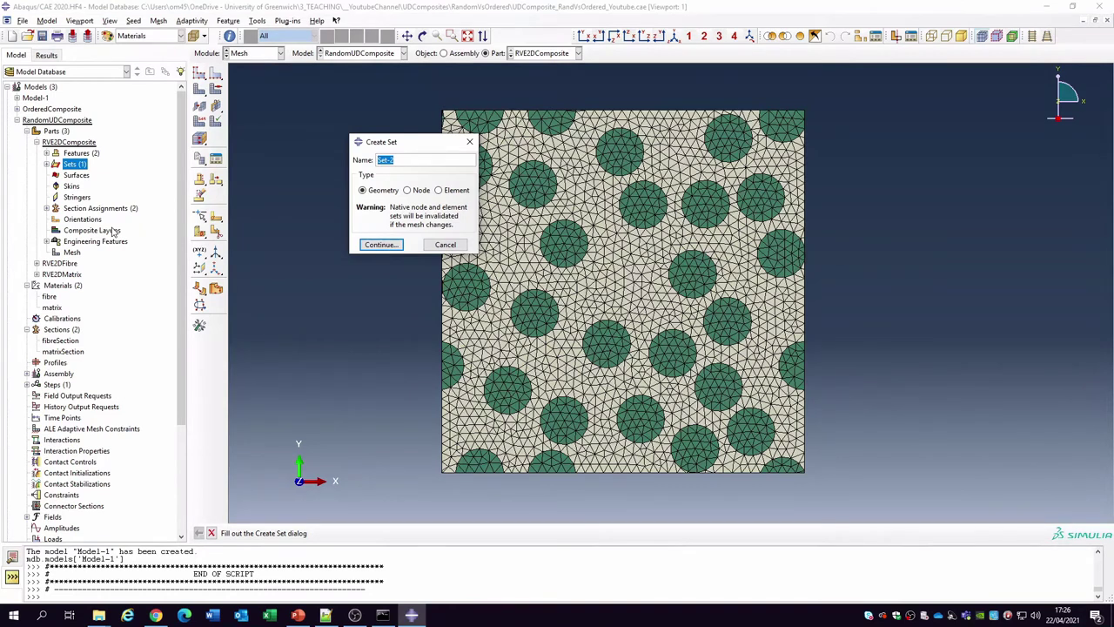
{"action": "type", "text": "XFRont"}
{"action": "left_click", "coordinate": [417, 191]}
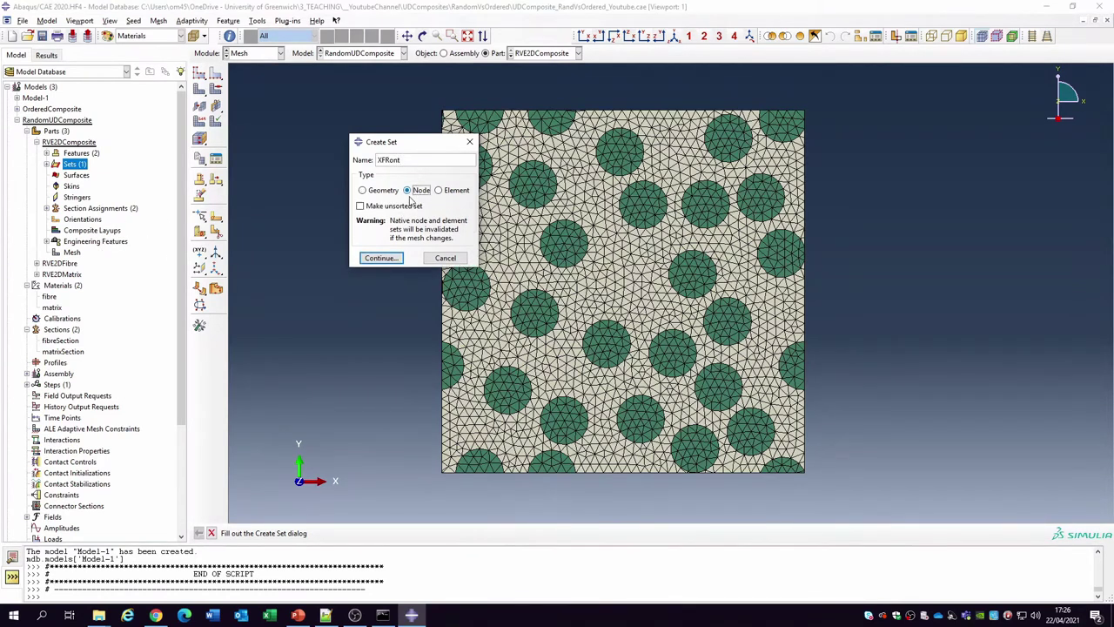
{"action": "left_click", "coordinate": [382, 259]}
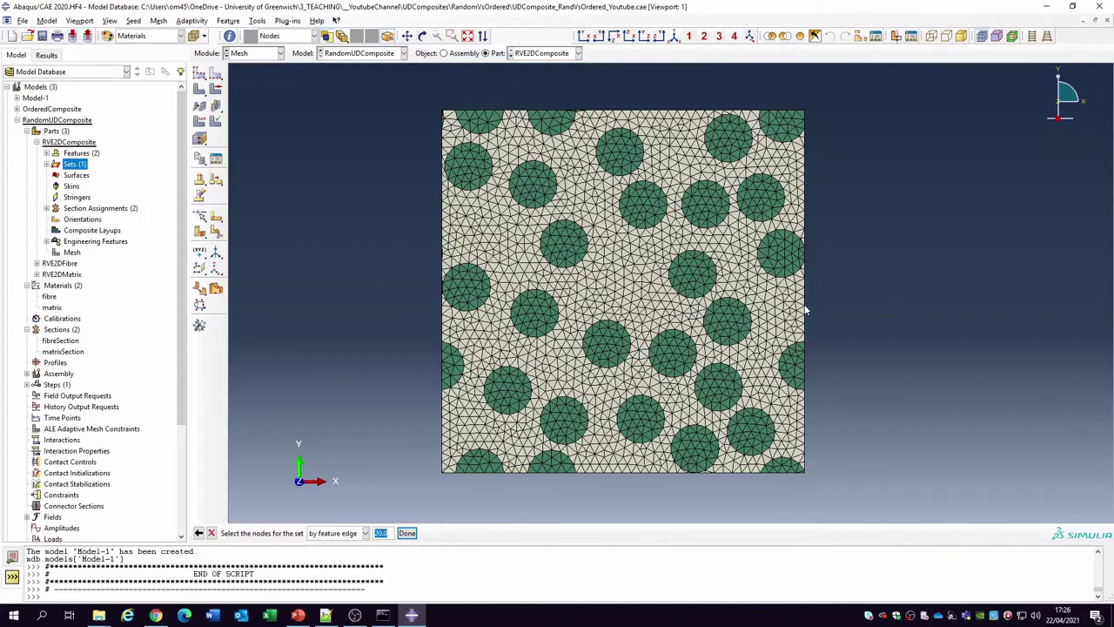
{"action": "left_click", "coordinate": [406, 533]}
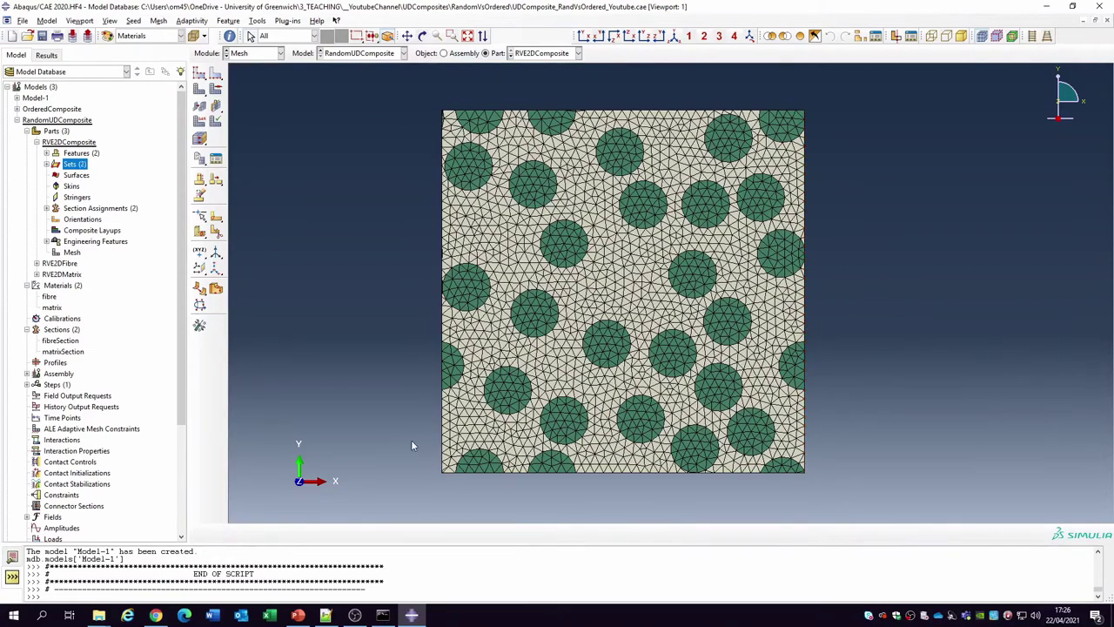
{"action": "double_click", "coordinate": [75, 165]}
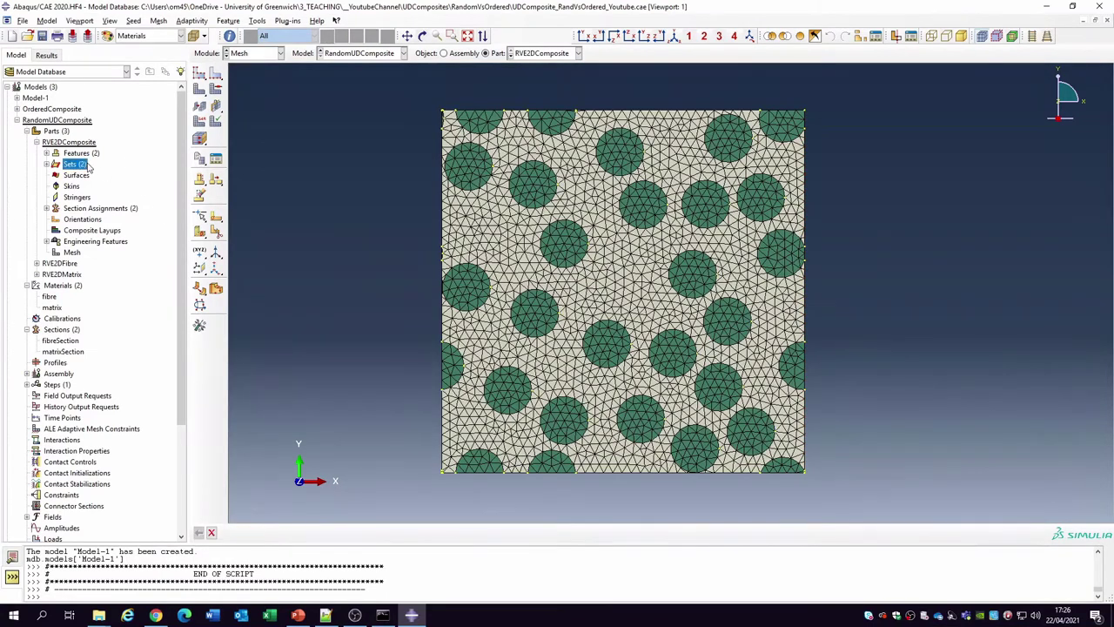
{"action": "type", "text": "YBa"}
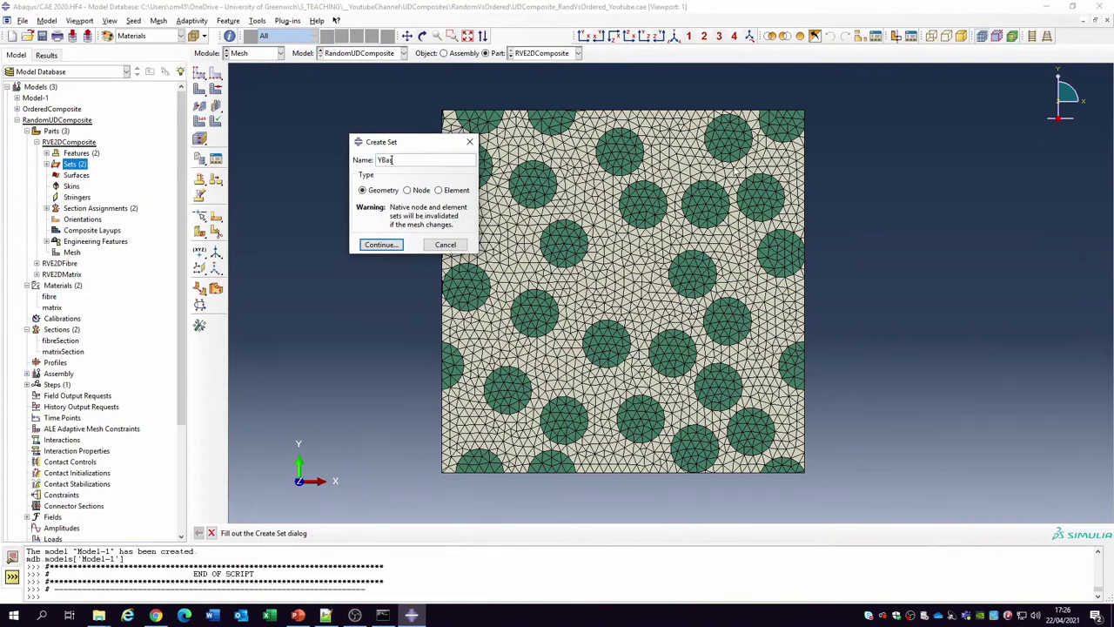
{"action": "type", "text": "se"}
{"action": "left_click", "coordinate": [406, 189]}
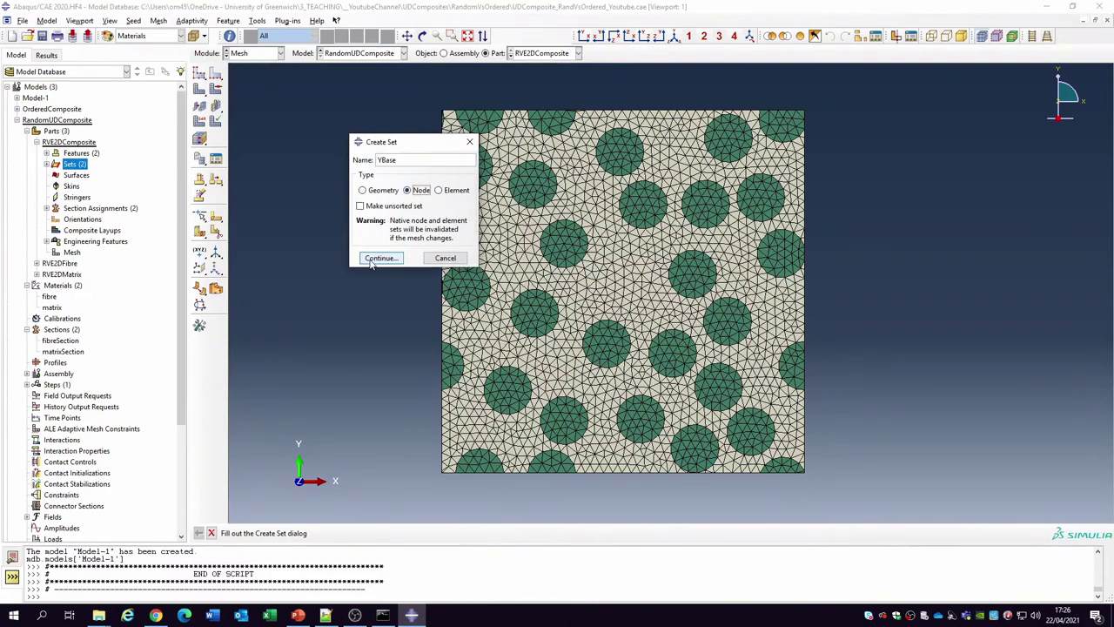
{"action": "left_click", "coordinate": [380, 261]}
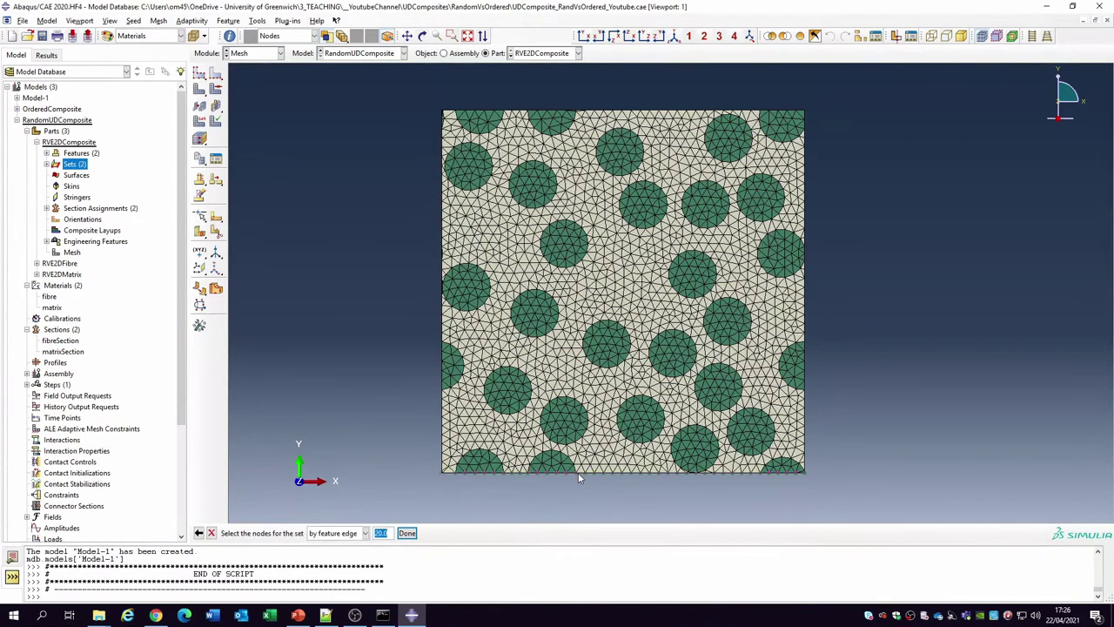
{"action": "left_click", "coordinate": [407, 533]}
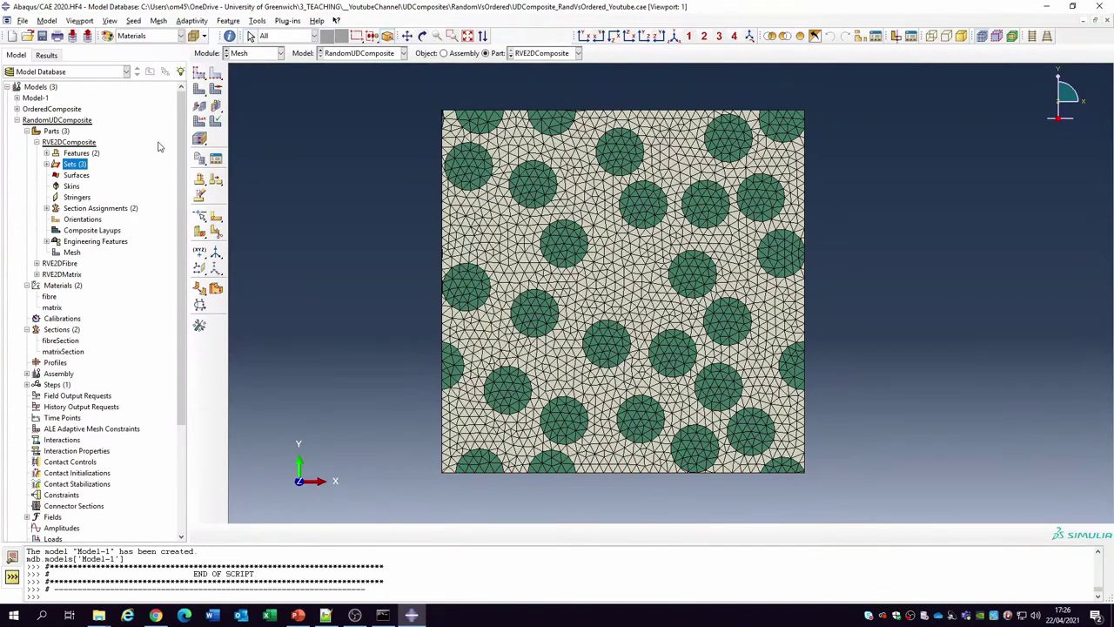
Create node set YTop from the top-edge nodes
{"action": "double_click", "coordinate": [77, 164]}
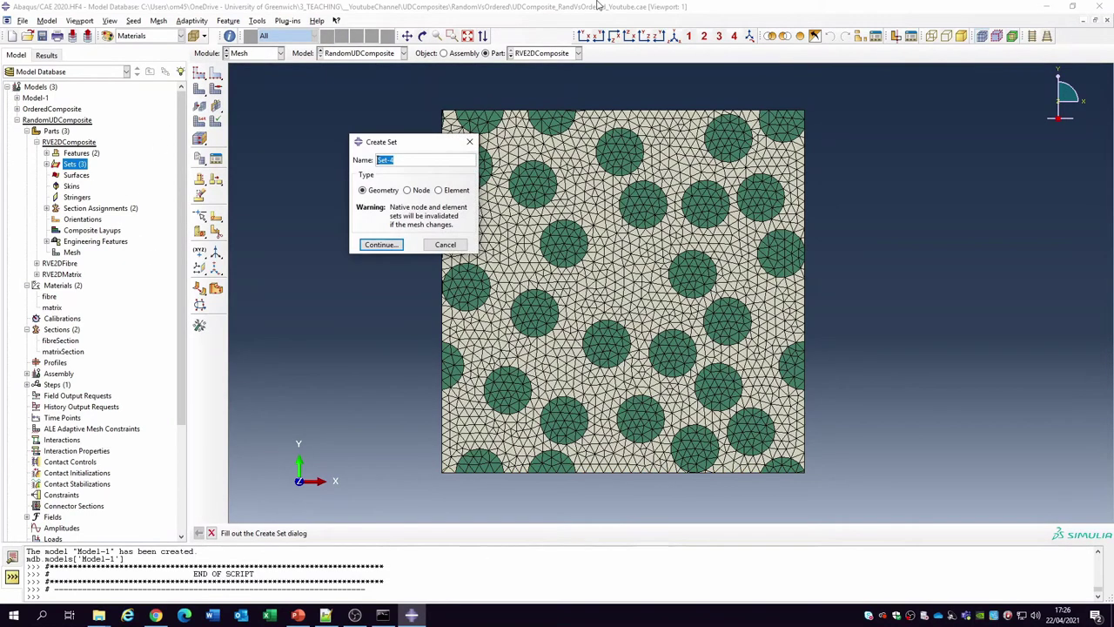
{"action": "type", "text": "Top"}
{"action": "left_click", "coordinate": [407, 190]}
{"action": "left_click", "coordinate": [381, 257]}
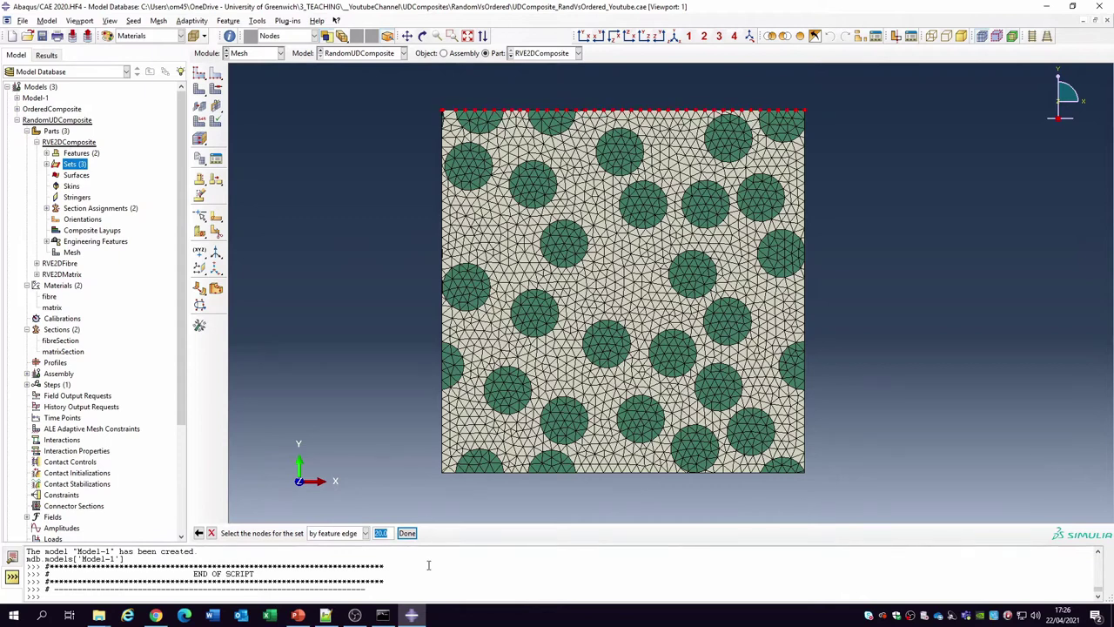
{"action": "left_click", "coordinate": [406, 533]}
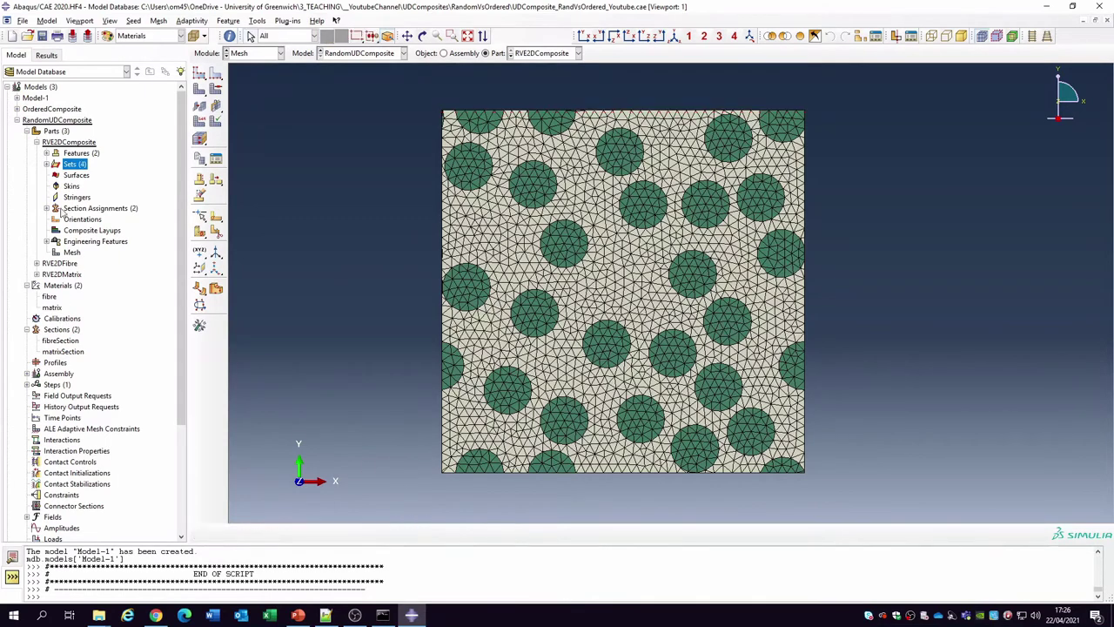
Highlight XBack, XFront, YBase and YTop on the mesh to verify them
{"action": "left_click", "coordinate": [46, 164]}
{"action": "left_click", "coordinate": [72, 175]}
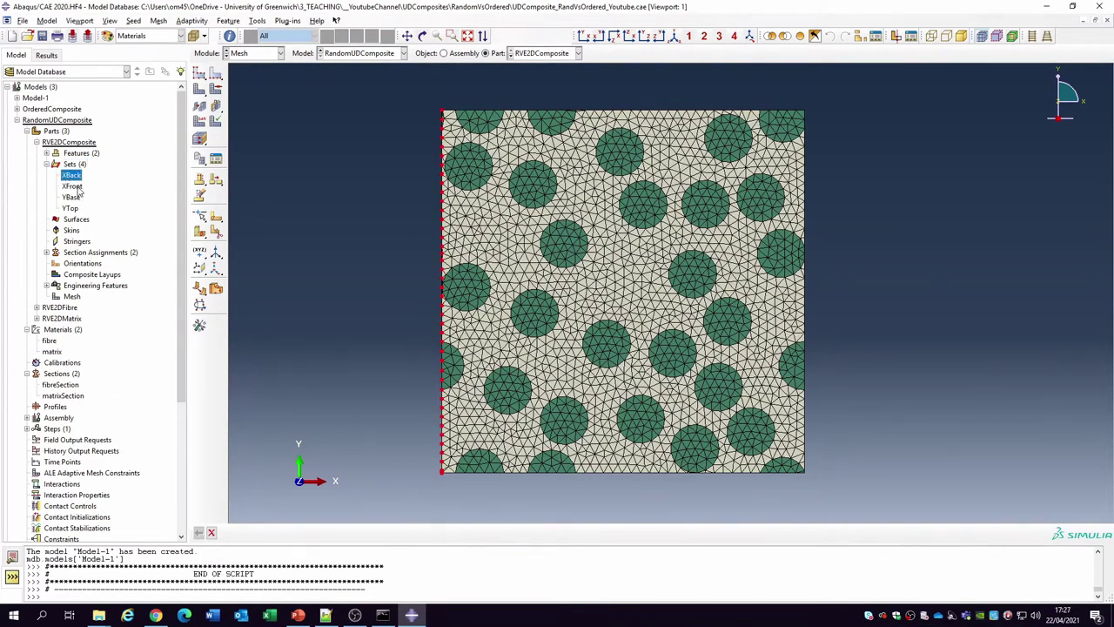
{"action": "left_click", "coordinate": [73, 186]}
{"action": "left_click", "coordinate": [72, 198]}
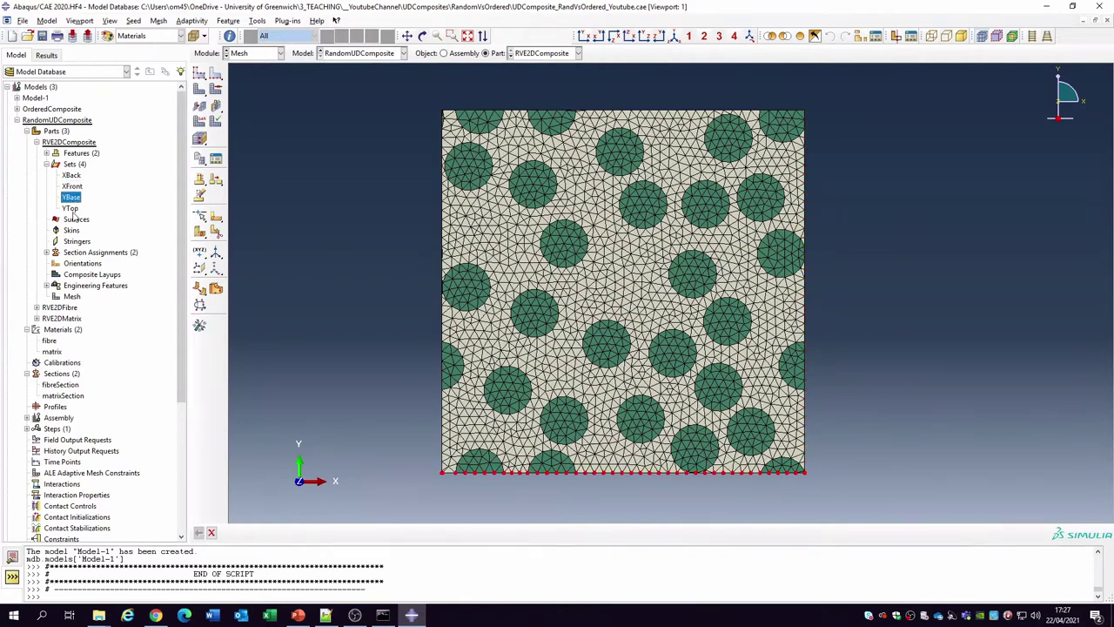
{"action": "left_click", "coordinate": [73, 211]}
{"action": "left_click", "coordinate": [258, 21]}
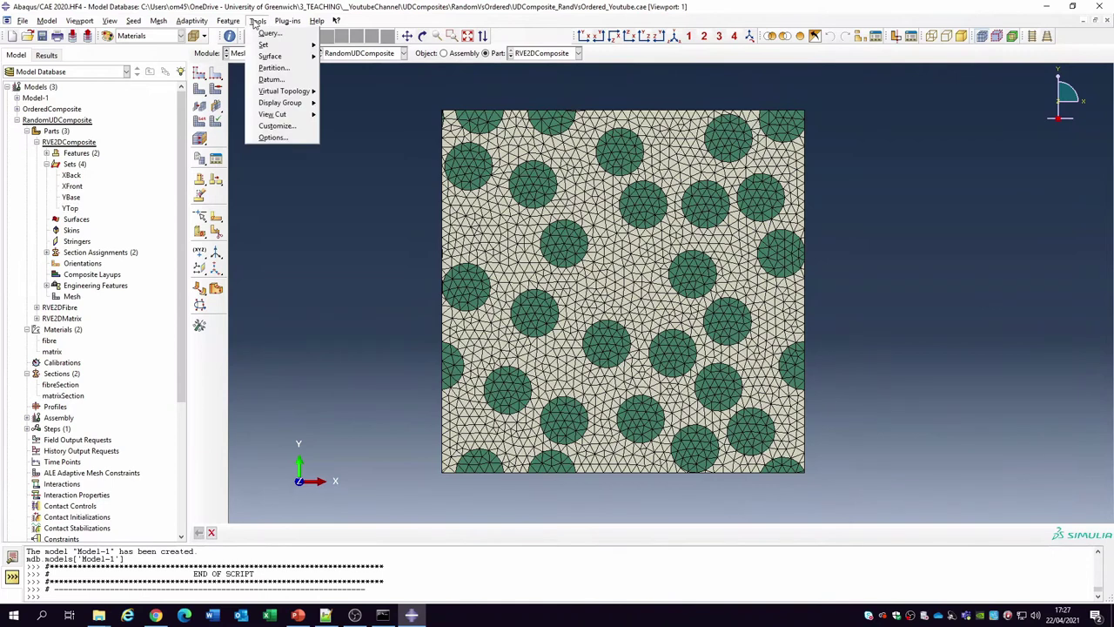
Switch to the Assembly module, fit the RVE in view and show its mesh
{"action": "left_click", "coordinate": [253, 157]}
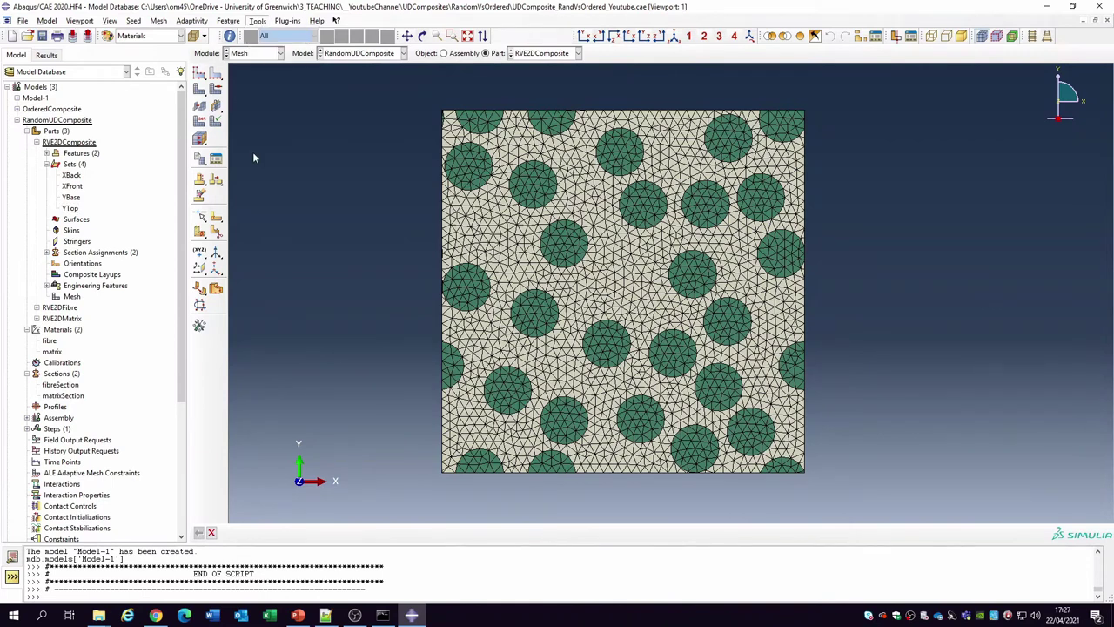
{"action": "left_click", "coordinate": [250, 53]}
{"action": "left_click", "coordinate": [242, 66]}
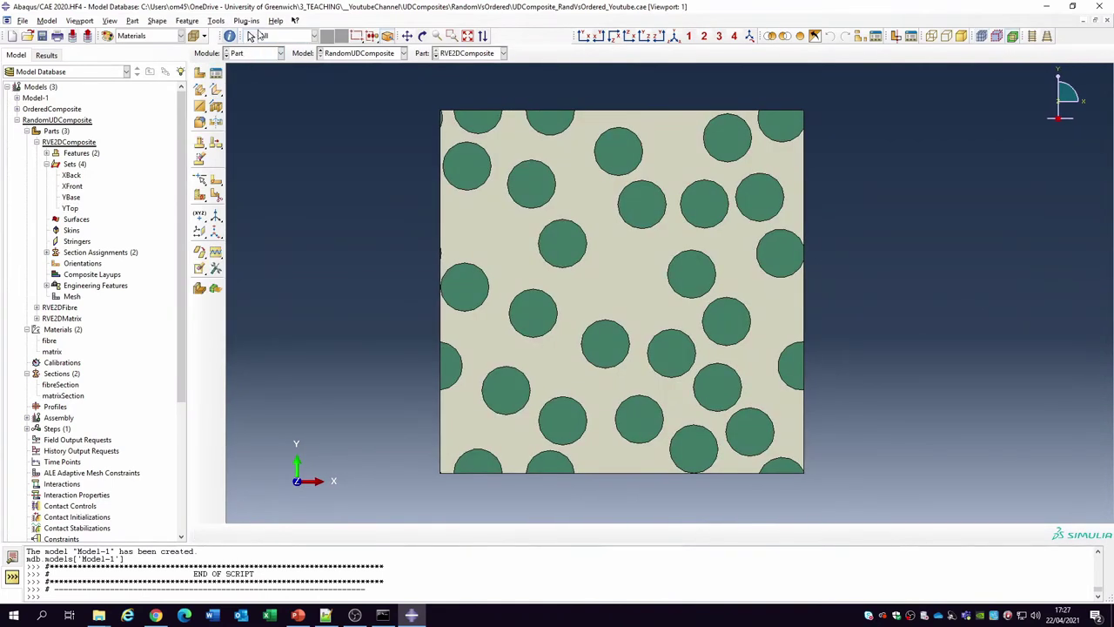
{"action": "left_click", "coordinate": [246, 55]}
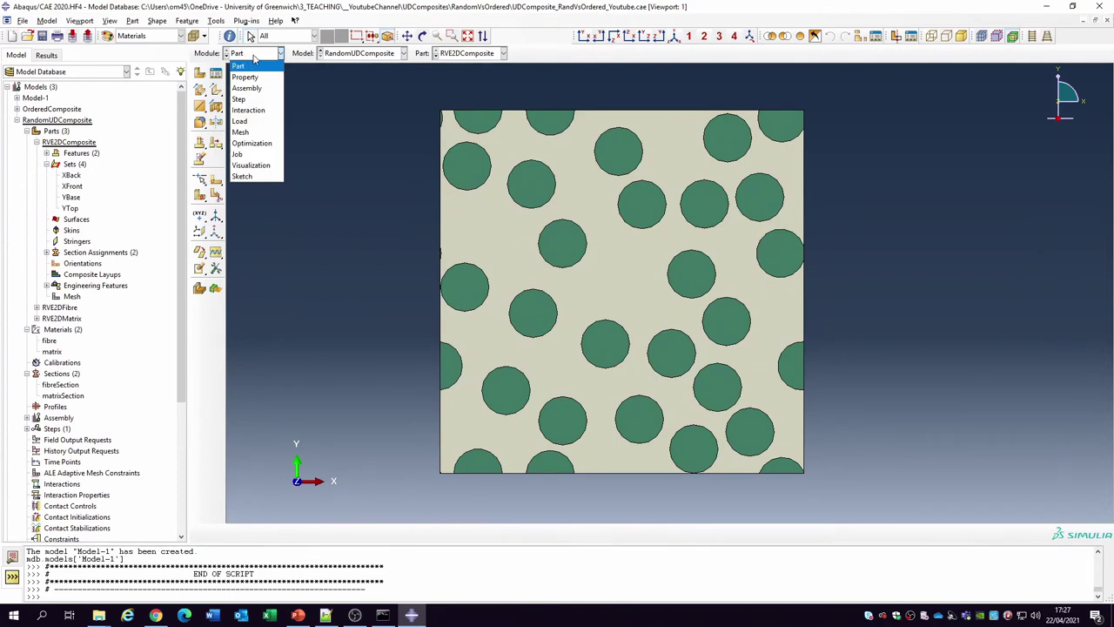
{"action": "left_click", "coordinate": [253, 88]}
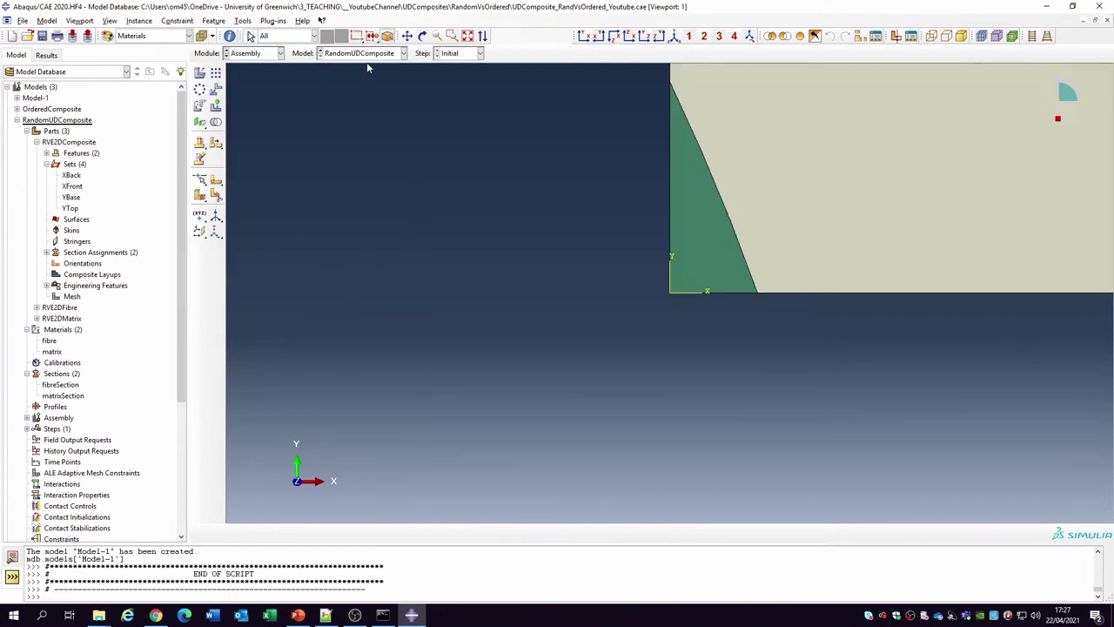
{"action": "left_click", "coordinate": [468, 36]}
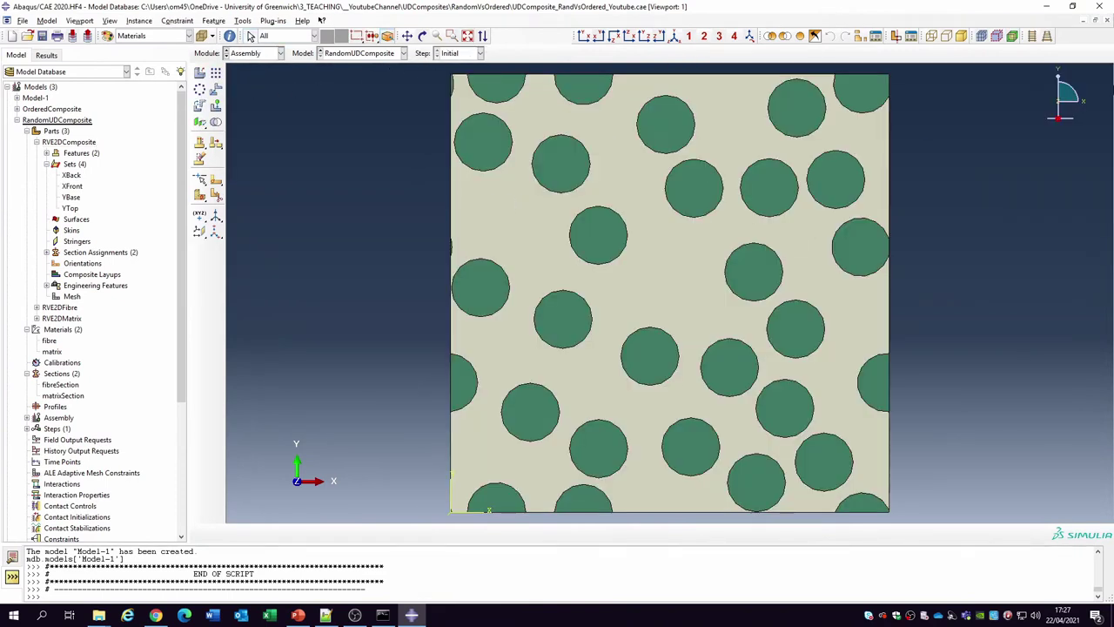
{"action": "left_click", "coordinate": [981, 36]}
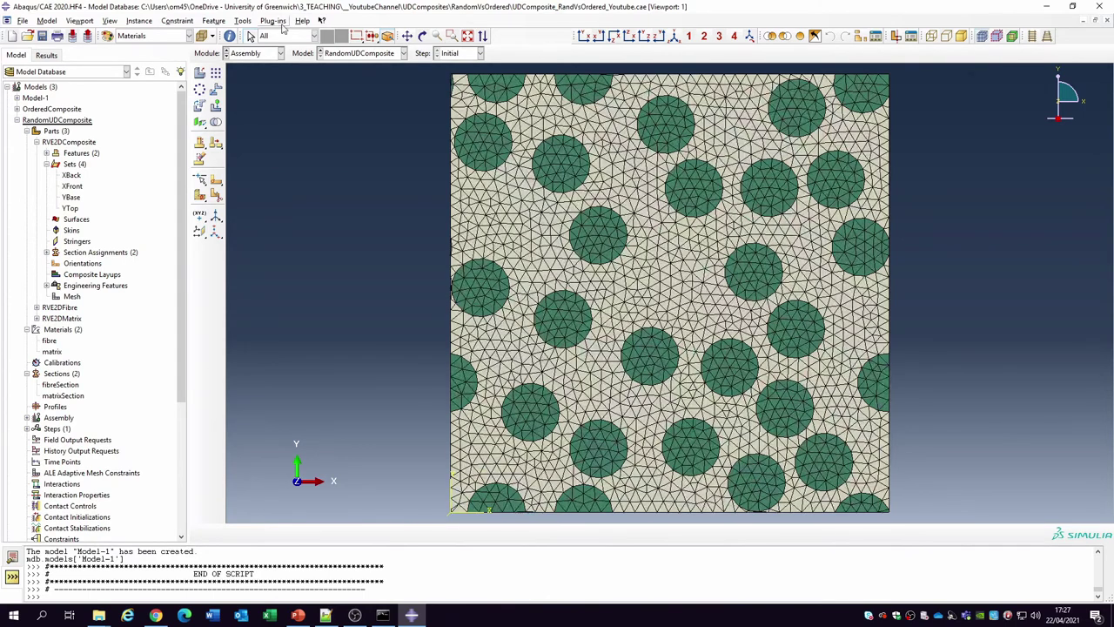
Create reference point RP-1 beside the RVE
{"action": "left_click", "coordinate": [245, 22]}
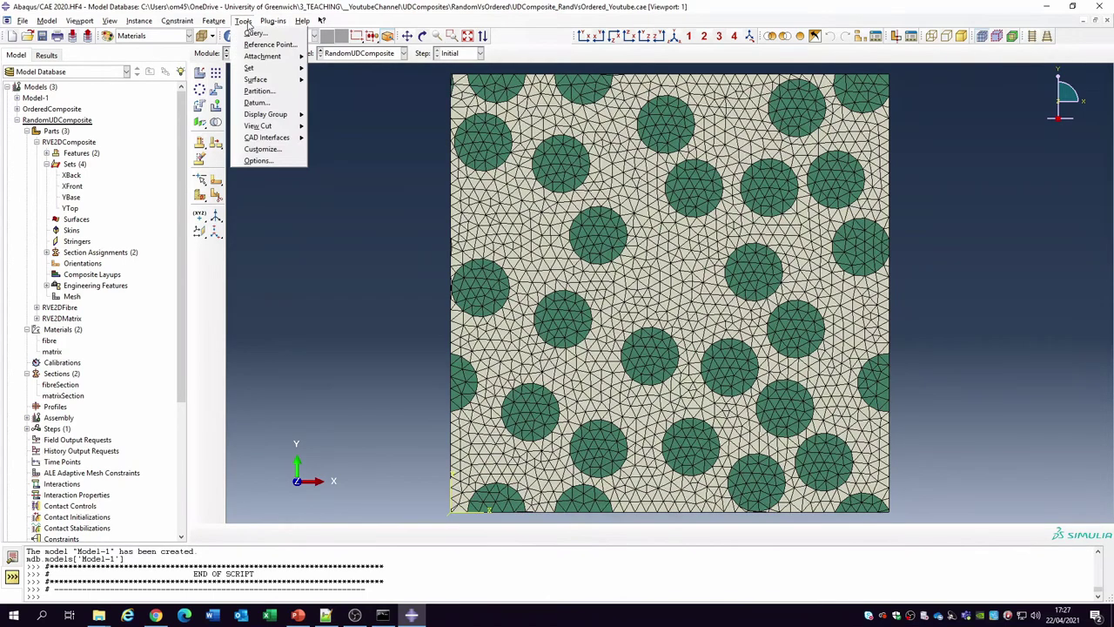
{"action": "left_click", "coordinate": [269, 44]}
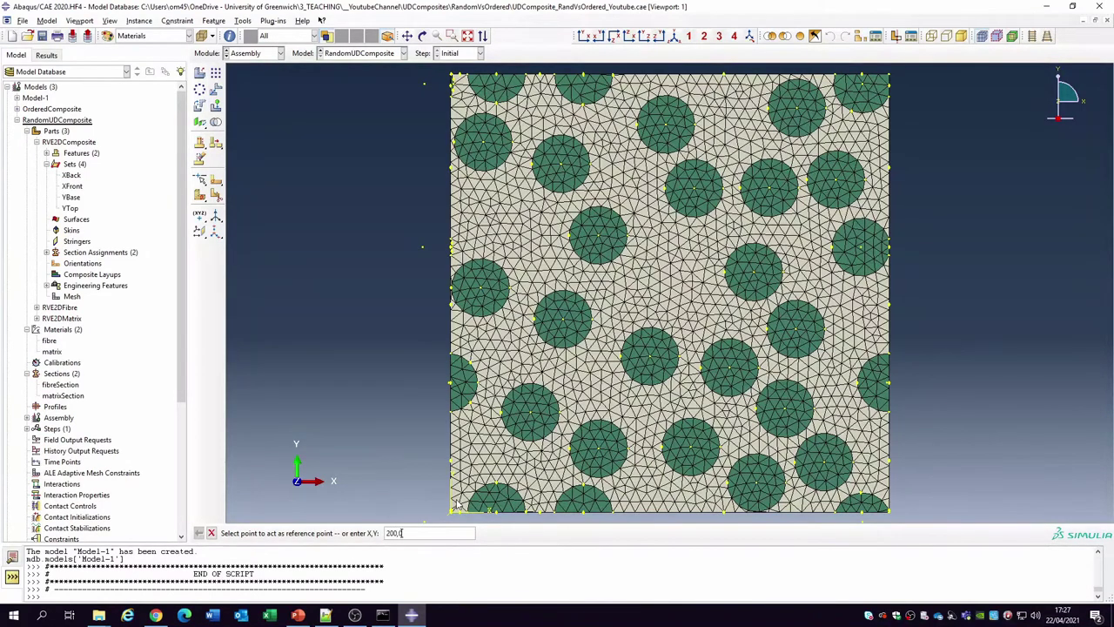
{"action": "key", "text": "BackSpace"}
{"action": "key", "text": "BackSpace"}
{"action": "key", "text": "BackSpace"}
{"action": "key", "text": "BackSpace"}
{"action": "key", "text": "BackSpace"}
{"action": "scroll", "coordinate": [1053, 514], "scroll_direction": "down", "scroll_amount": 1}
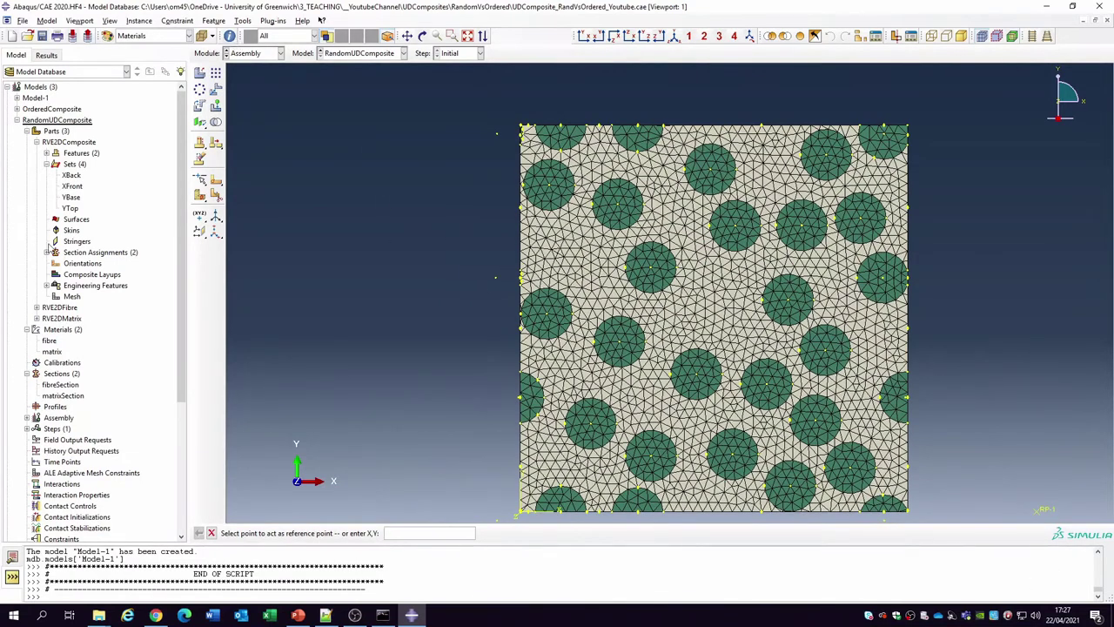
{"action": "scroll", "coordinate": [60, 376], "scroll_direction": "down", "scroll_amount": 3}
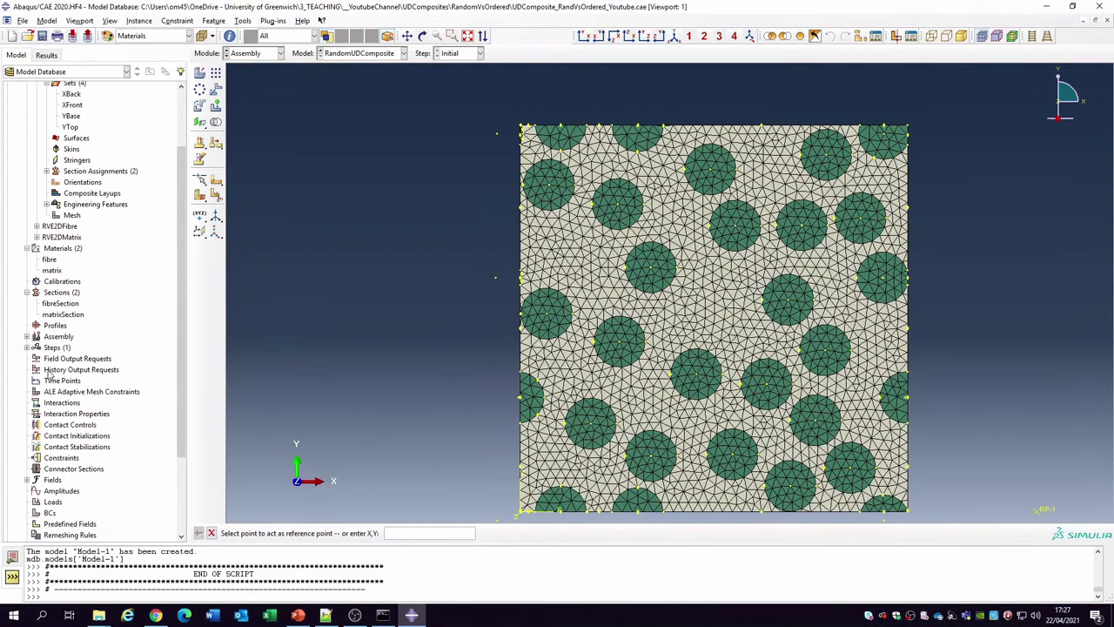
Create an assembly set RPSet containing only RP-1
{"action": "left_click", "coordinate": [27, 319]}
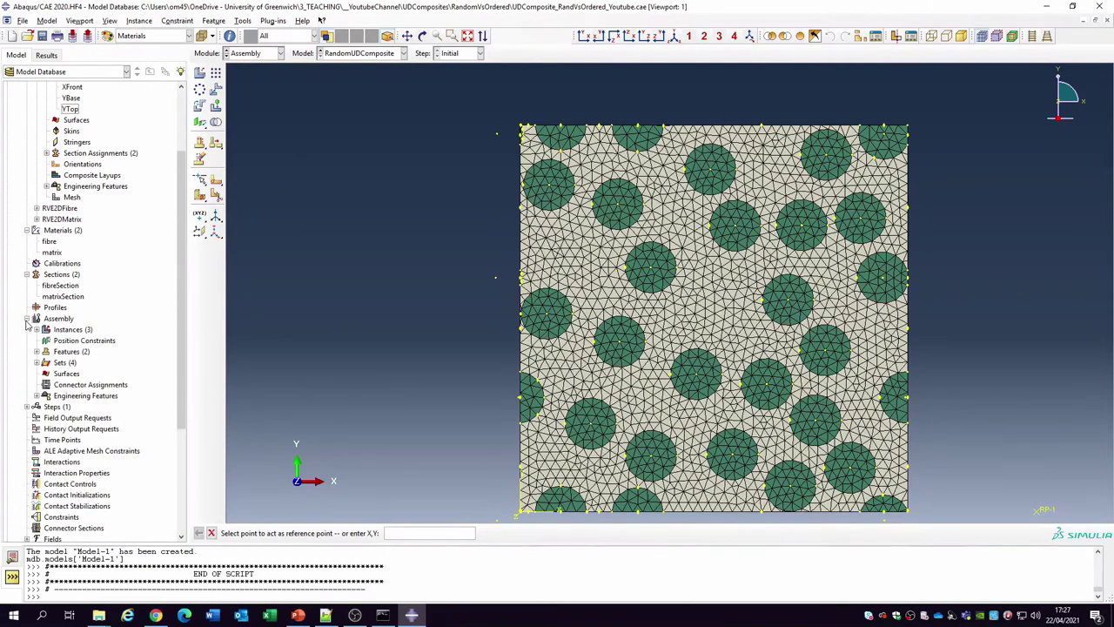
{"action": "double_click", "coordinate": [61, 363]}
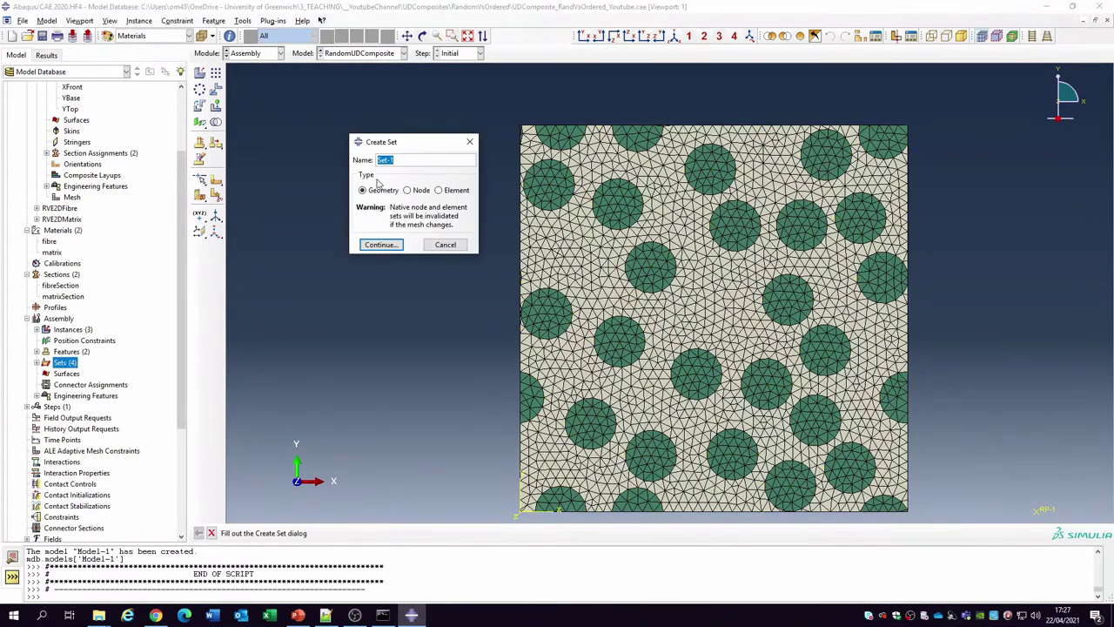
{"action": "type", "text": "RPO"}
{"action": "left_click", "coordinate": [383, 245]}
{"action": "left_click", "coordinate": [1039, 513]}
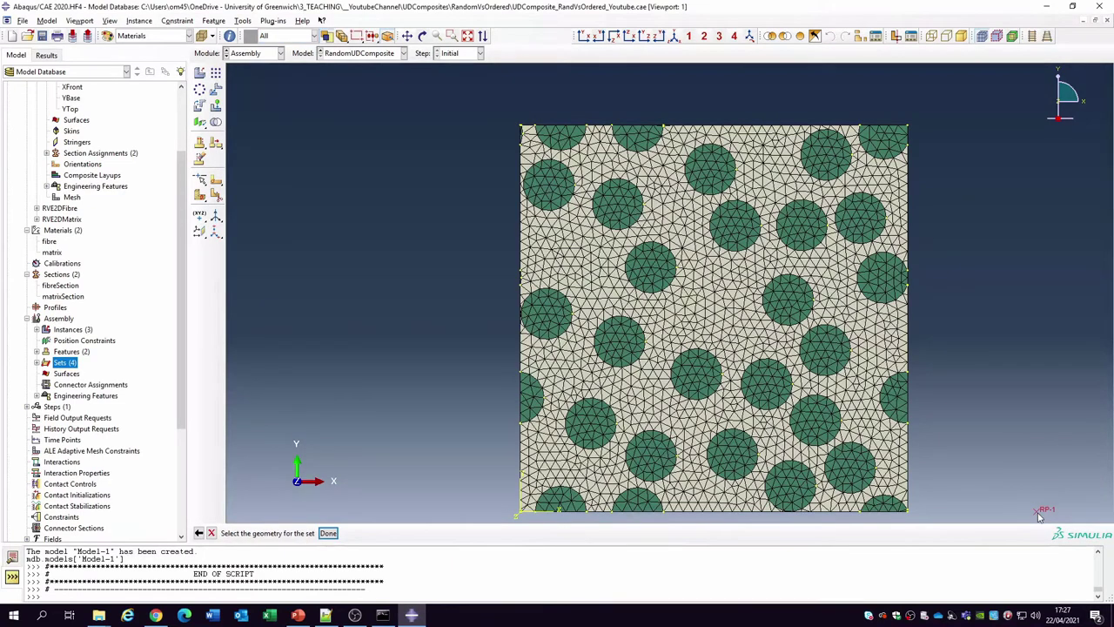
{"action": "left_click", "coordinate": [329, 533]}
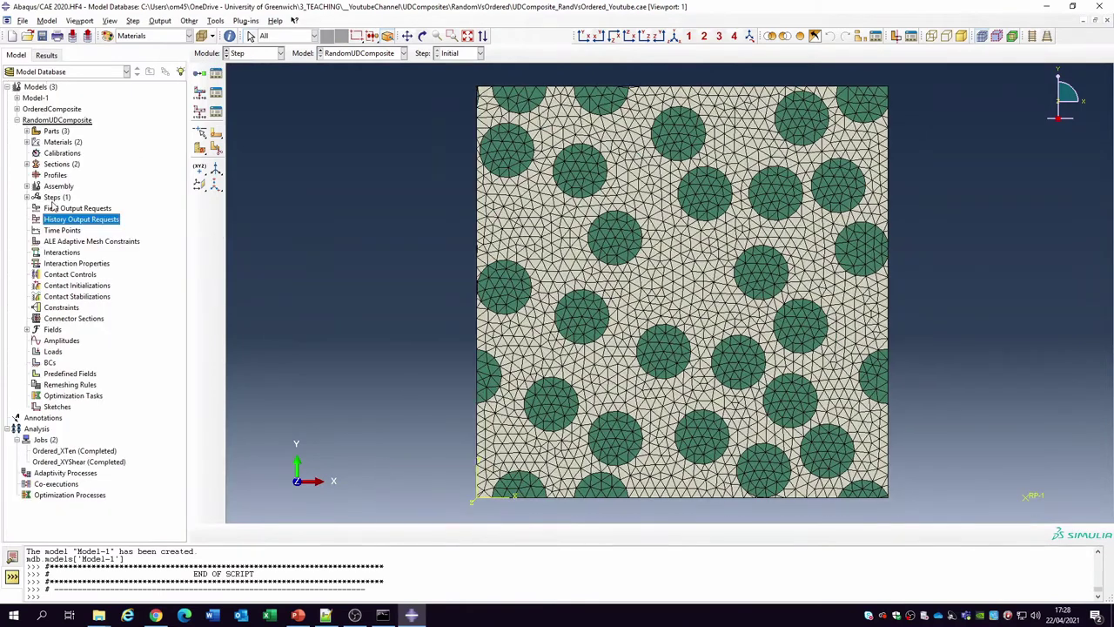
Create a Static, General step named loadingStep with default settings
{"action": "double_click", "coordinate": [57, 197]}
{"action": "type", "text": "loadingStep"}
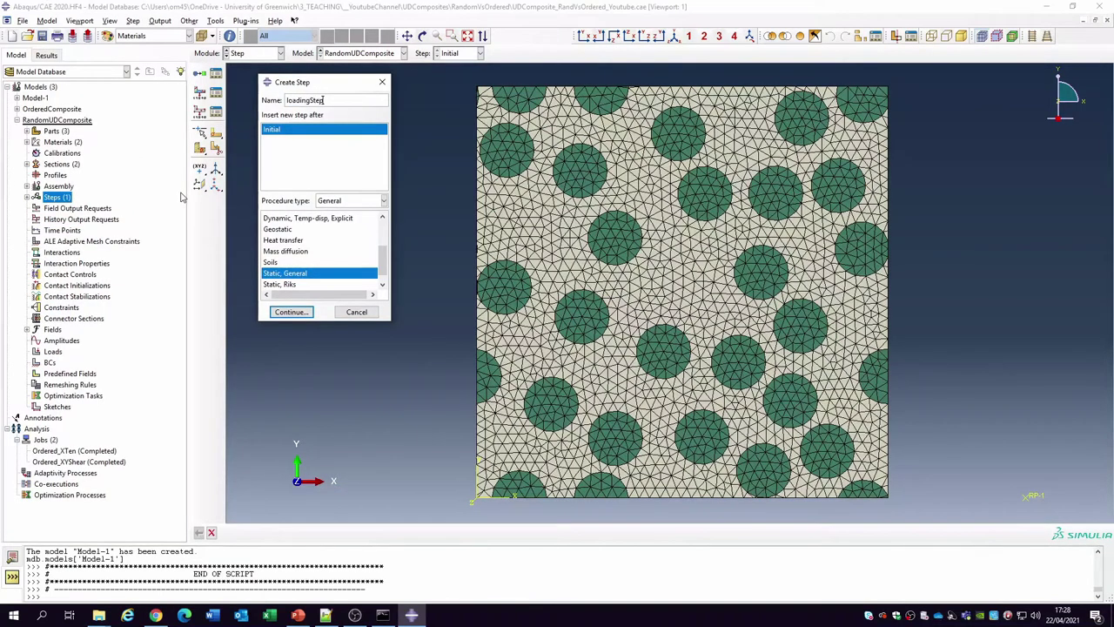
{"action": "key", "text": "Return"}
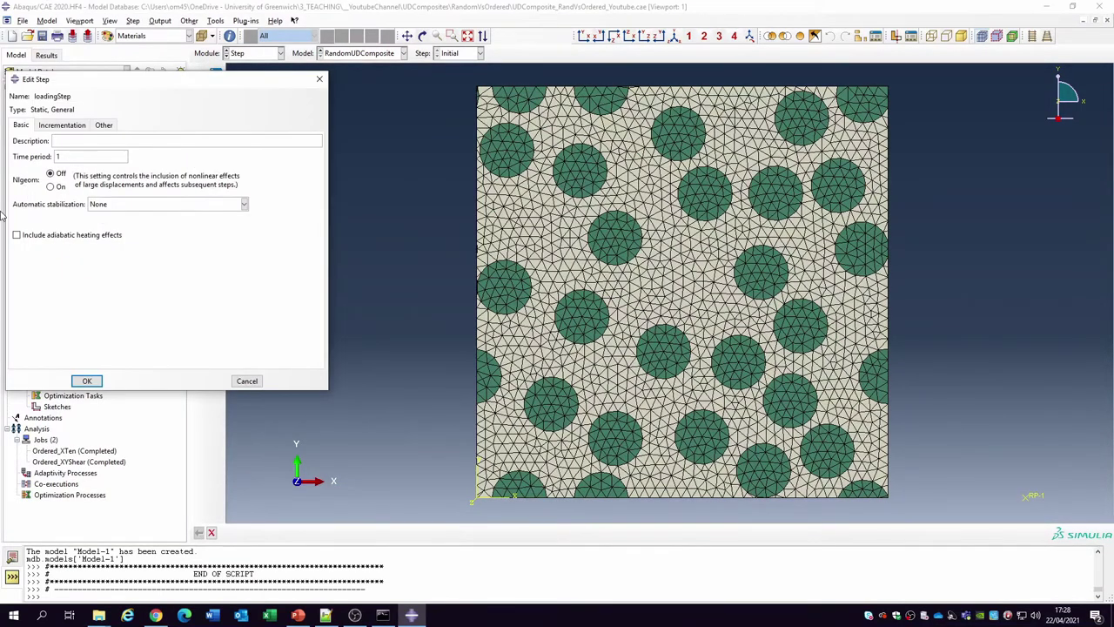
{"action": "left_click", "coordinate": [87, 379]}
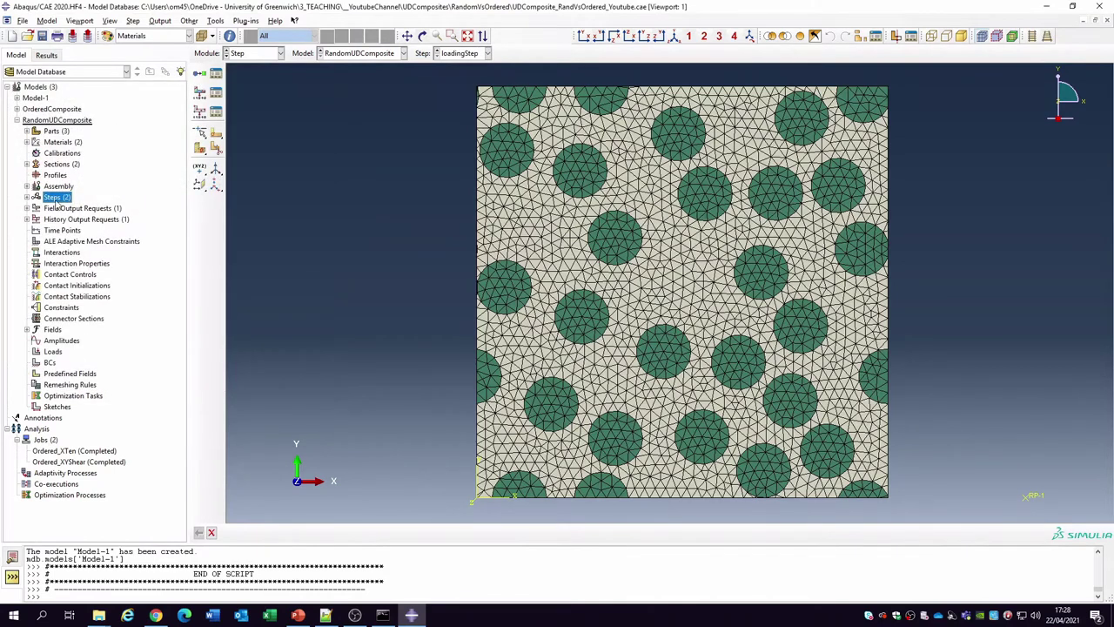
Create history output request RPHistOutput restricted to the set RPSet
{"action": "double_click", "coordinate": [61, 219]}
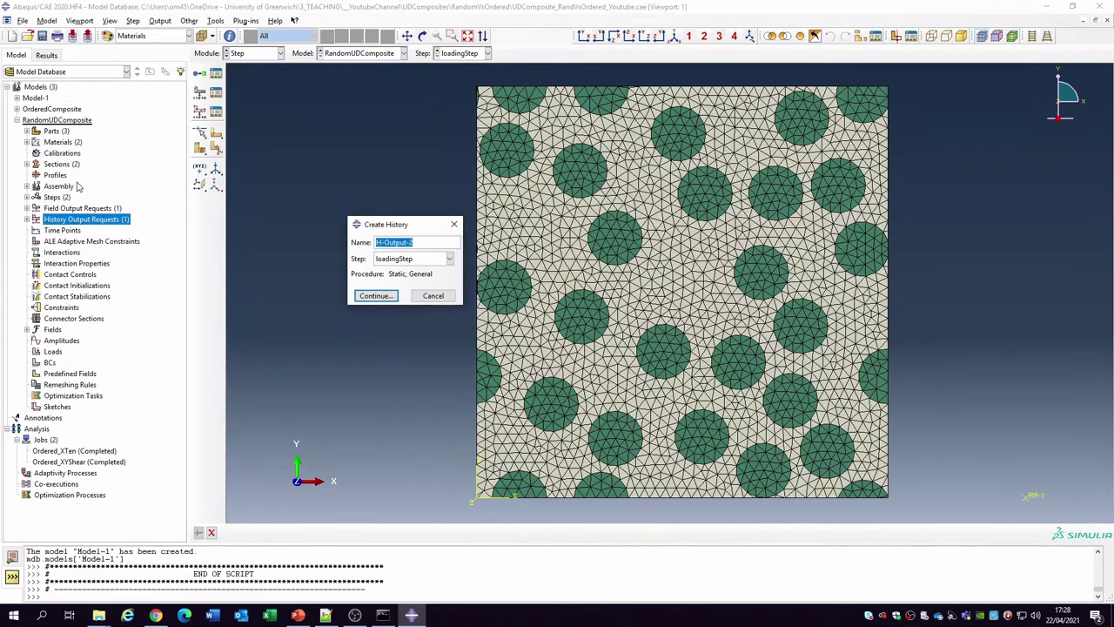
{"action": "type", "text": "RPHist"}
{"action": "key", "text": "Return"}
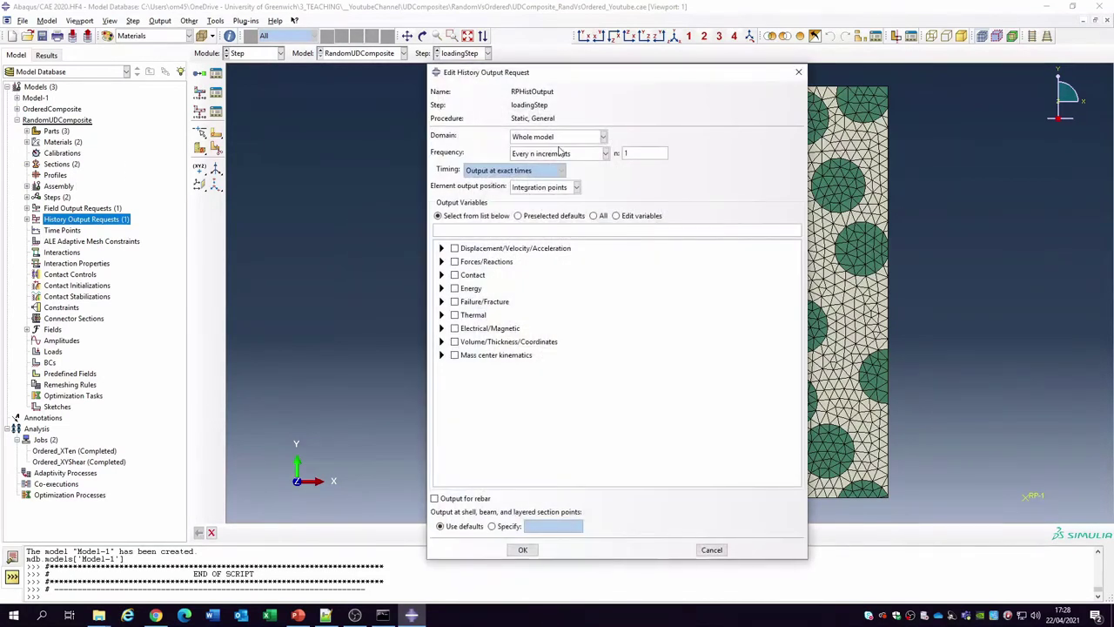
{"action": "left_click", "coordinate": [570, 140]}
{"action": "left_click", "coordinate": [559, 161]}
{"action": "left_click", "coordinate": [681, 138]}
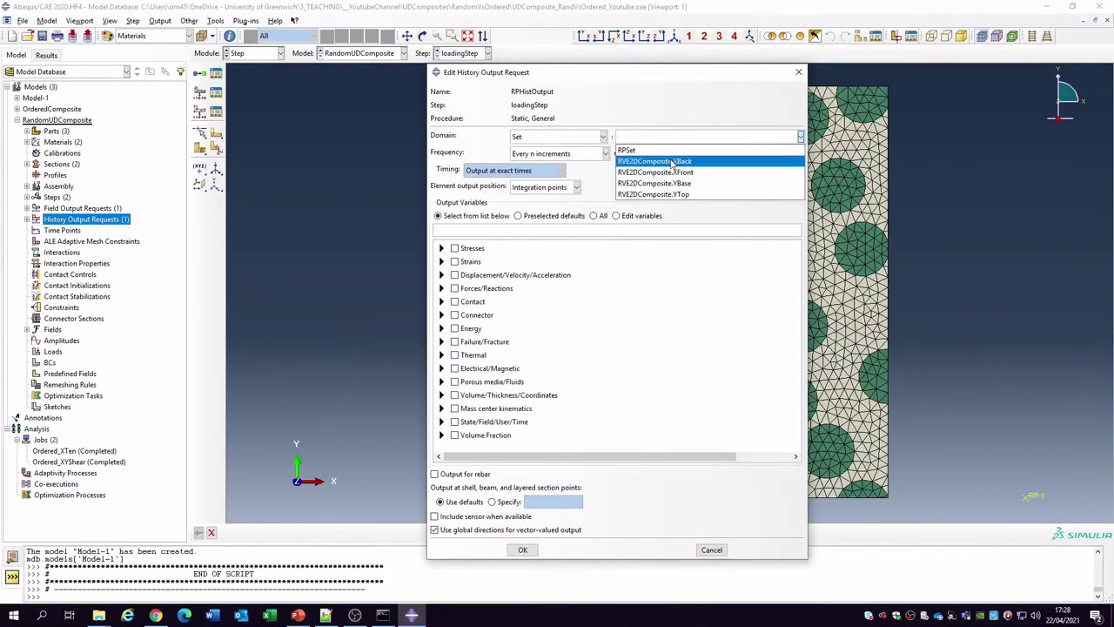
{"action": "left_click", "coordinate": [672, 153]}
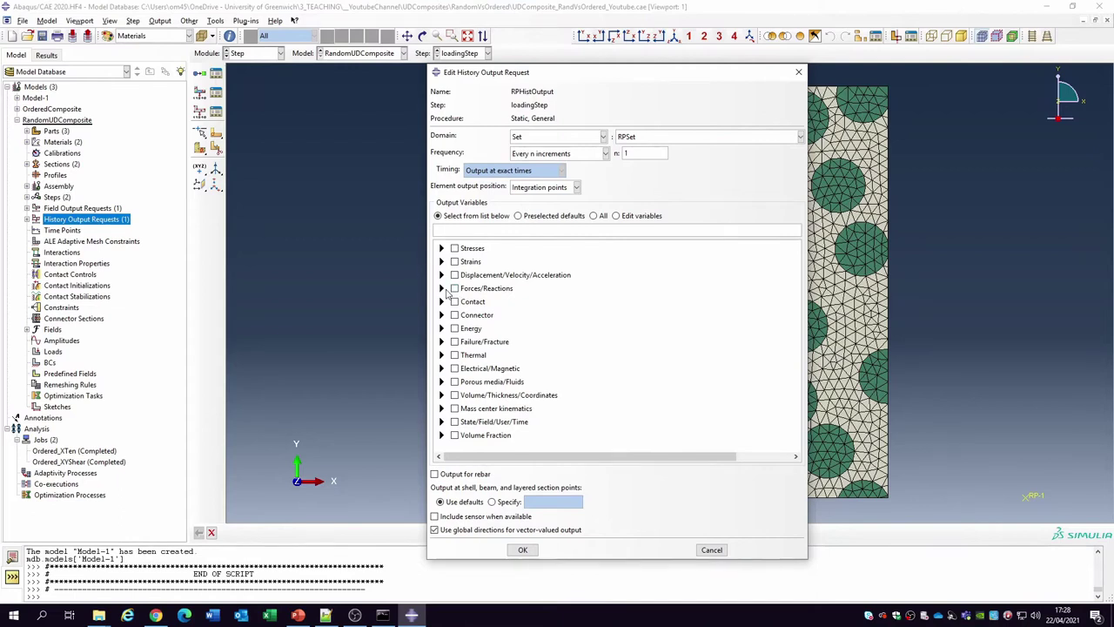
Request RF1, RF2, U1 and U2 output and save the history request
{"action": "left_click", "coordinate": [441, 288]}
{"action": "left_click", "coordinate": [454, 299]}
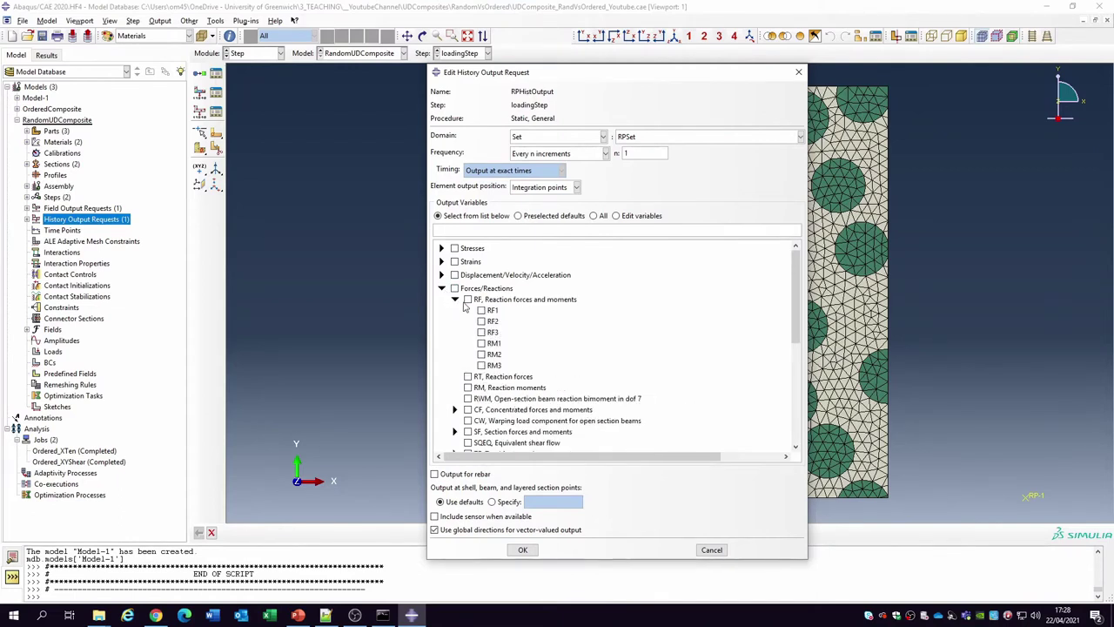
{"action": "left_click", "coordinate": [482, 311]}
{"action": "left_click", "coordinate": [481, 321]}
{"action": "left_click", "coordinate": [442, 289]}
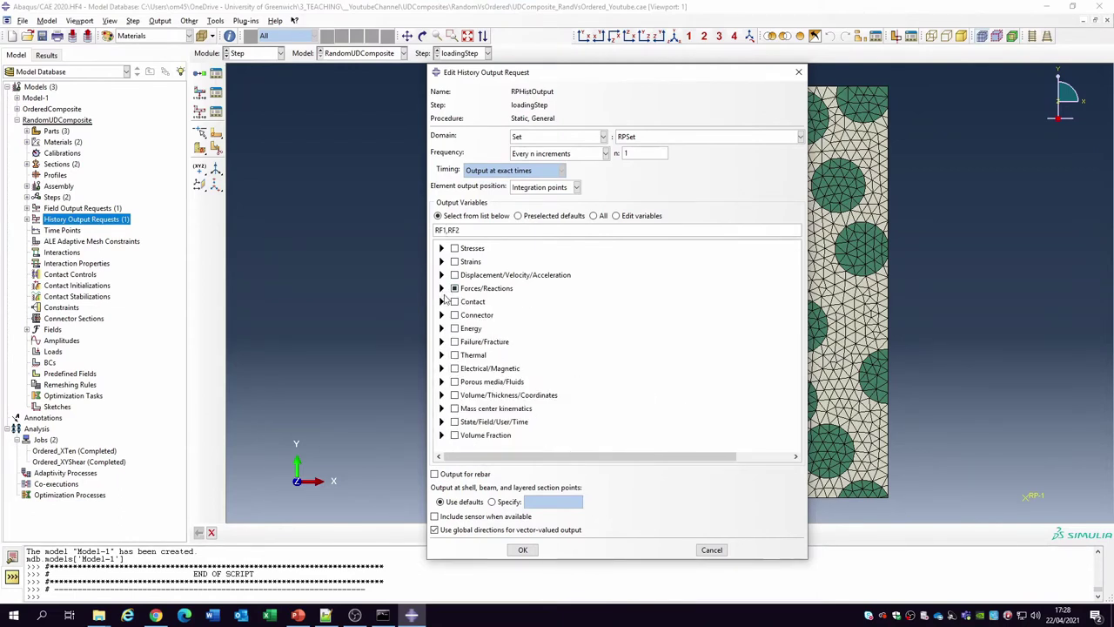
{"action": "left_click", "coordinate": [441, 275]}
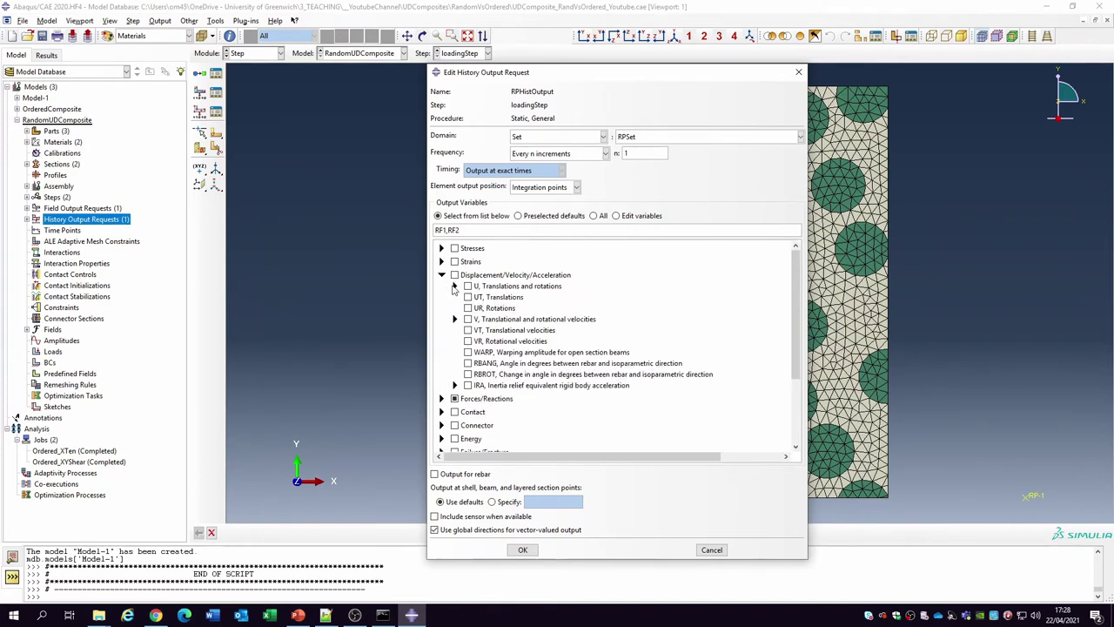
{"action": "left_click", "coordinate": [455, 285]}
{"action": "left_click", "coordinate": [481, 297]}
{"action": "left_click", "coordinate": [481, 308]}
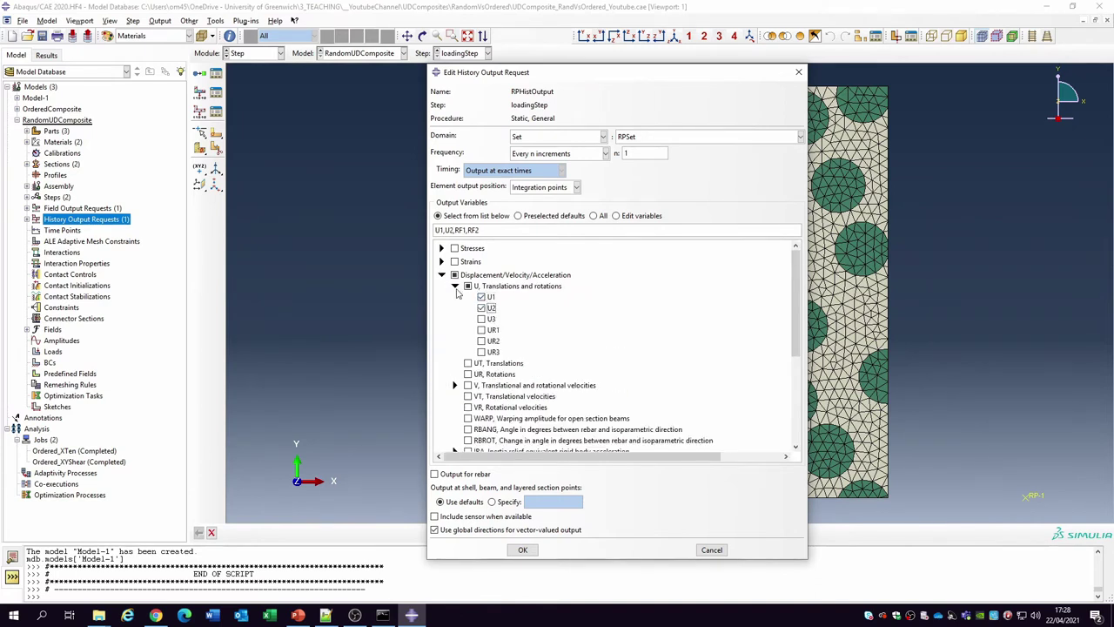
{"action": "left_click", "coordinate": [441, 275]}
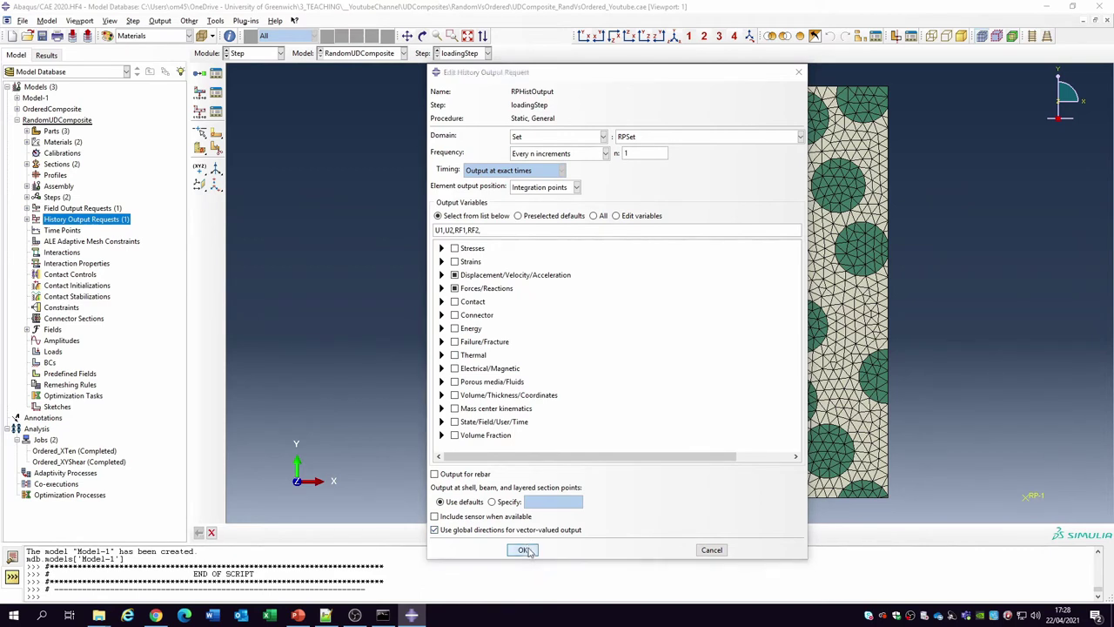
{"action": "left_click", "coordinate": [525, 549]}
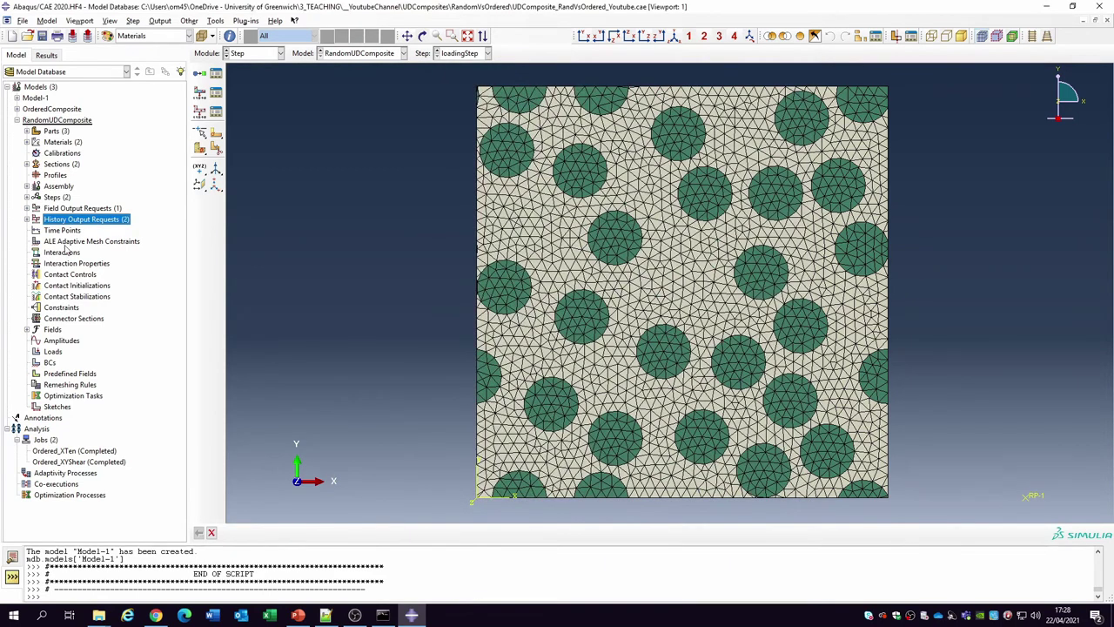
Start a new Equation constraint named XConstraint
{"action": "left_click", "coordinate": [62, 309]}
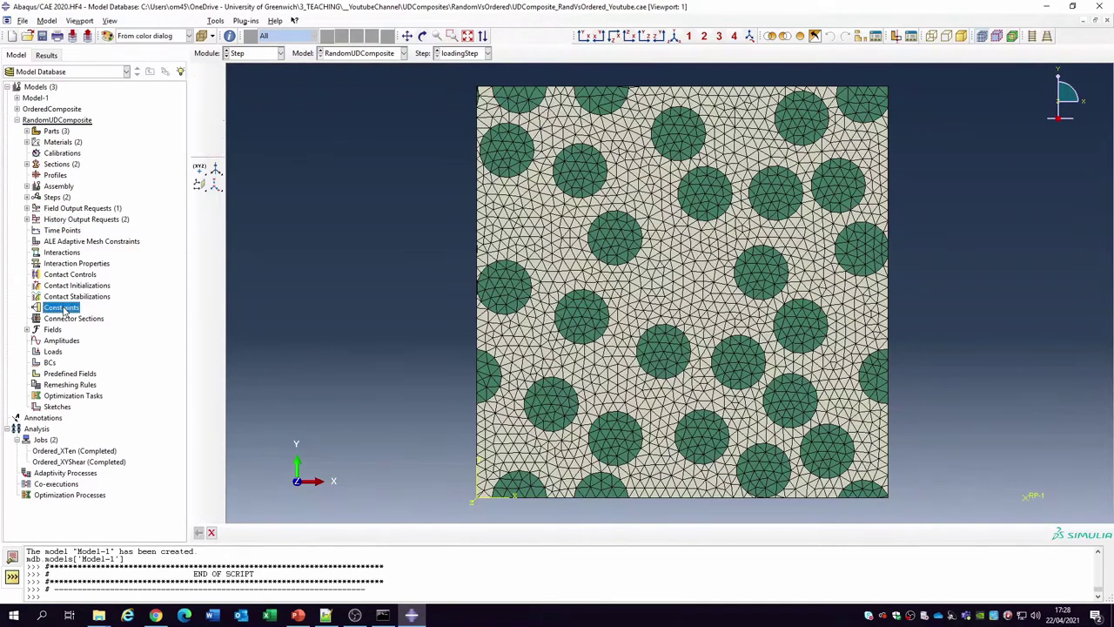
{"action": "double_click", "coordinate": [63, 309]}
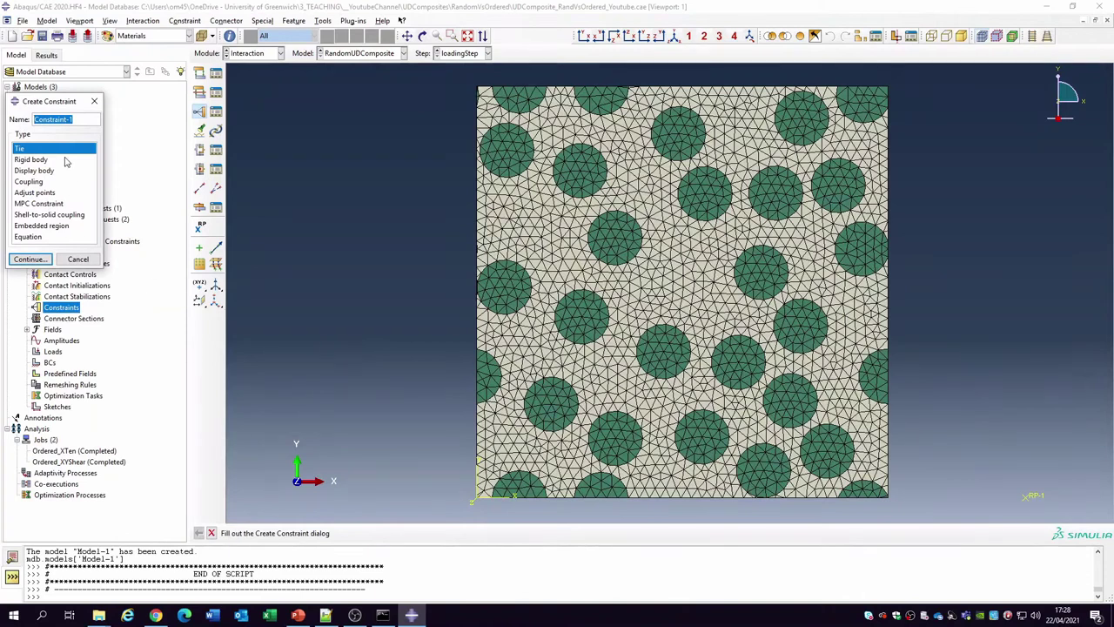
{"action": "type", "text": "XCo"}
{"action": "left_click", "coordinate": [38, 235]}
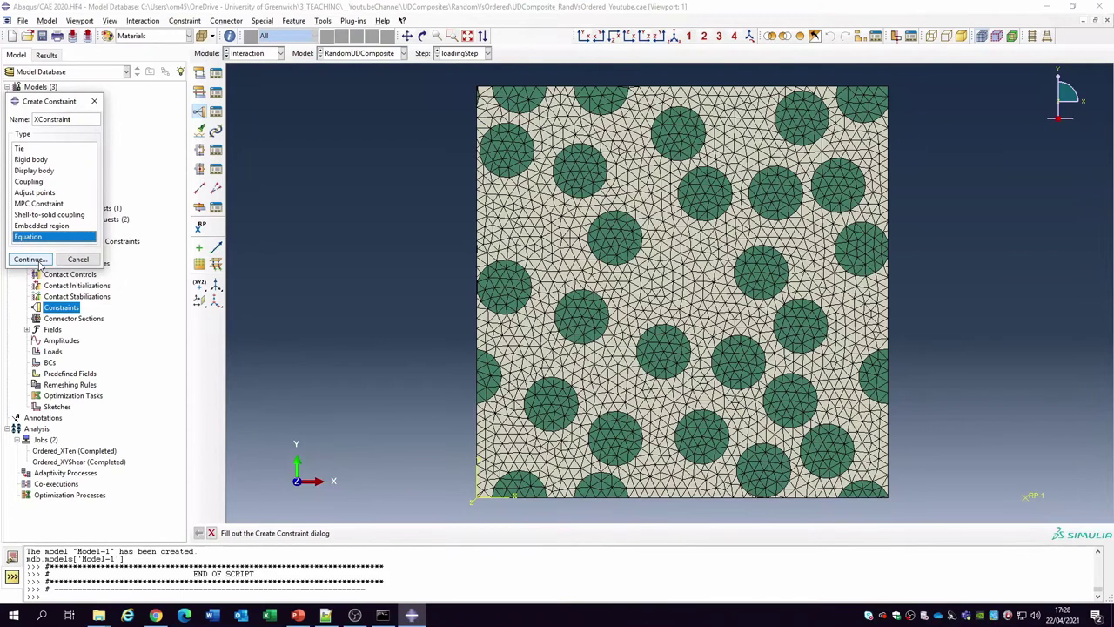
{"action": "left_click", "coordinate": [35, 260]}
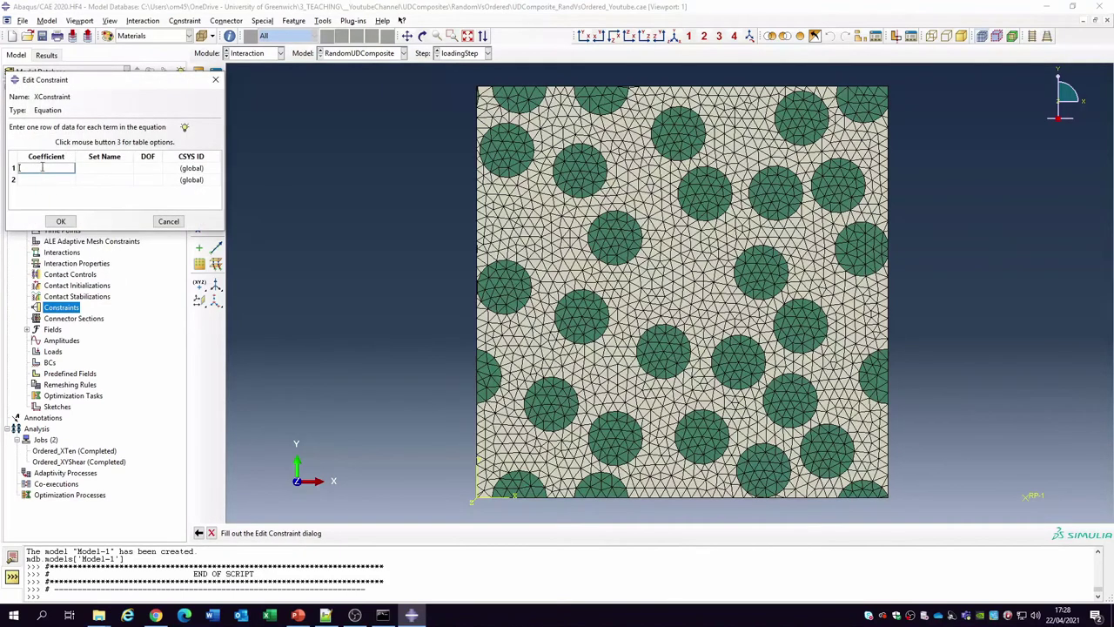
Set the first term to coefficient 1 on RVE2DComposite.XFront, DOF 1
{"action": "left_click_drag", "start_coordinate": [224, 160], "coordinate": [433, 166]}
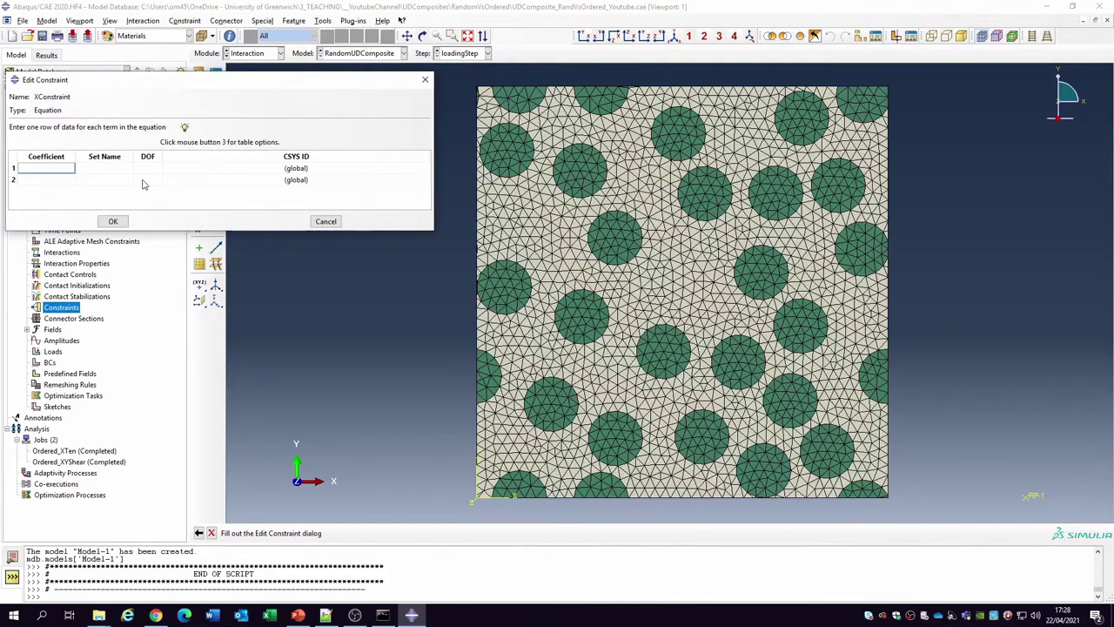
{"action": "left_click", "coordinate": [96, 170]}
{"action": "left_click", "coordinate": [129, 168]}
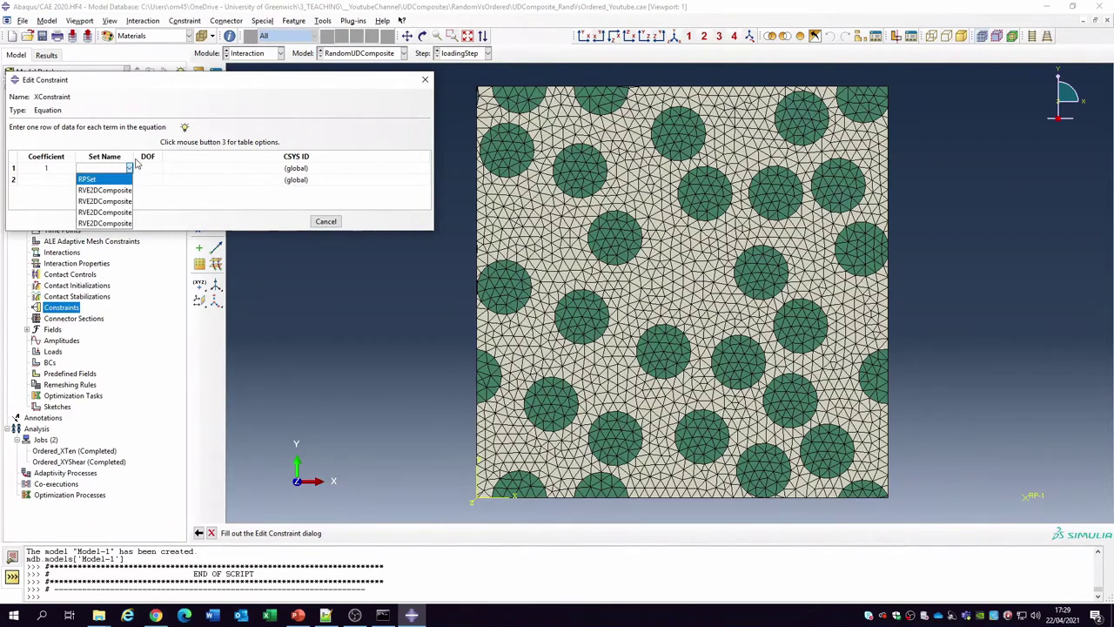
{"action": "left_click", "coordinate": [132, 155]}
{"action": "left_click_drag", "start_coordinate": [132, 156], "coordinate": [270, 158]}
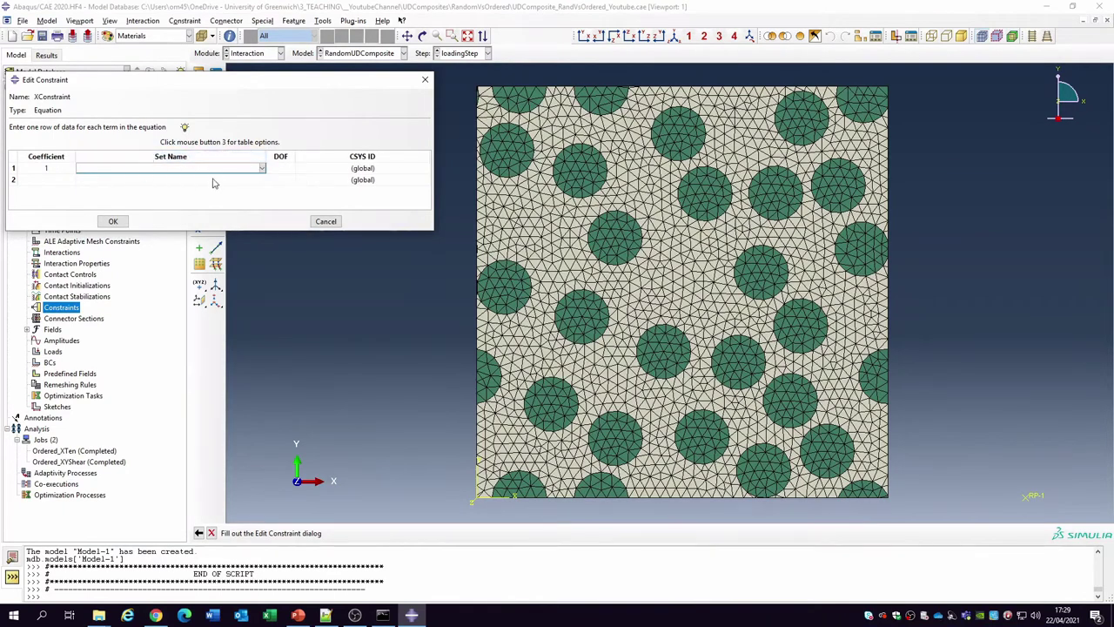
{"action": "left_click", "coordinate": [261, 168]}
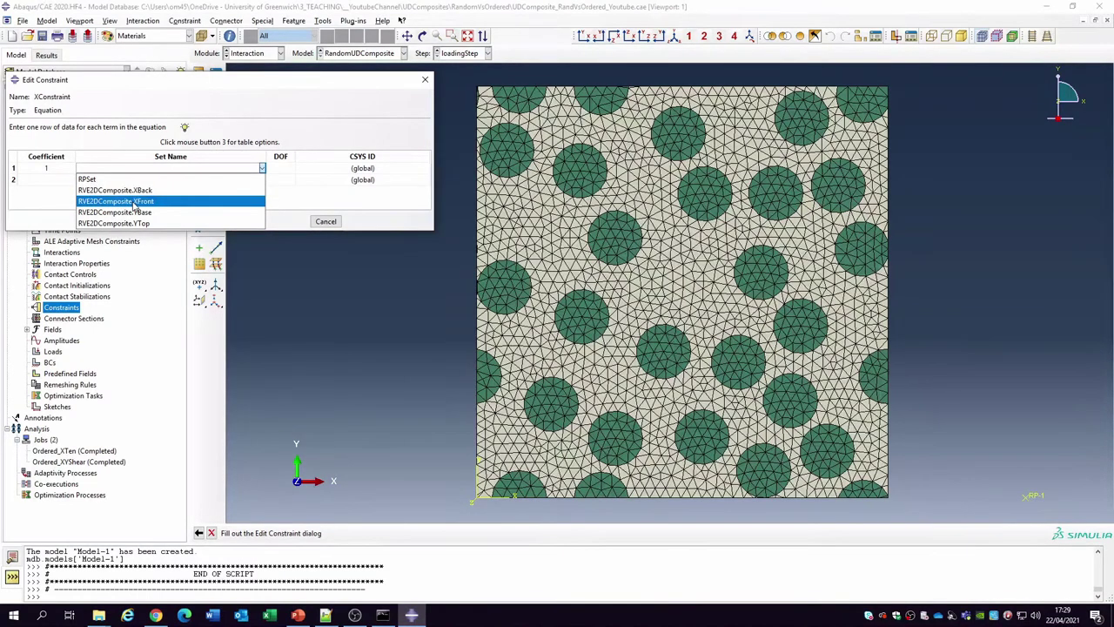
{"action": "left_click", "coordinate": [135, 202]}
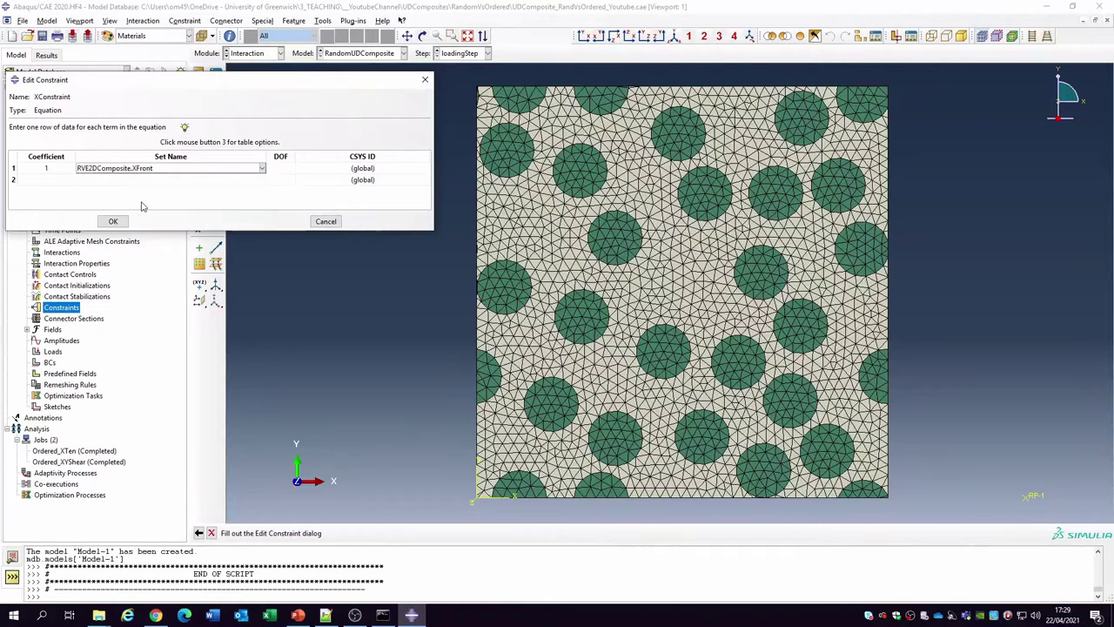
{"action": "left_click", "coordinate": [280, 168]}
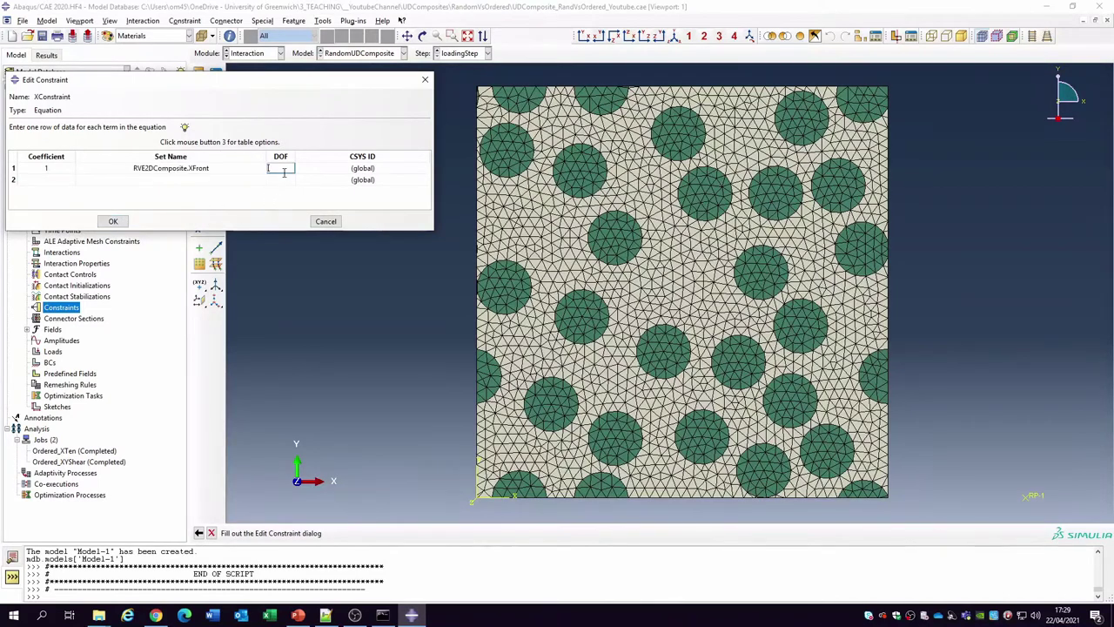
Add the second term with coefficient -1 on RPSet, DOF 1, and create the constraint
{"action": "left_click", "coordinate": [68, 179]}
{"action": "type", "text": "-1"}
{"action": "key", "text": "Tab"}
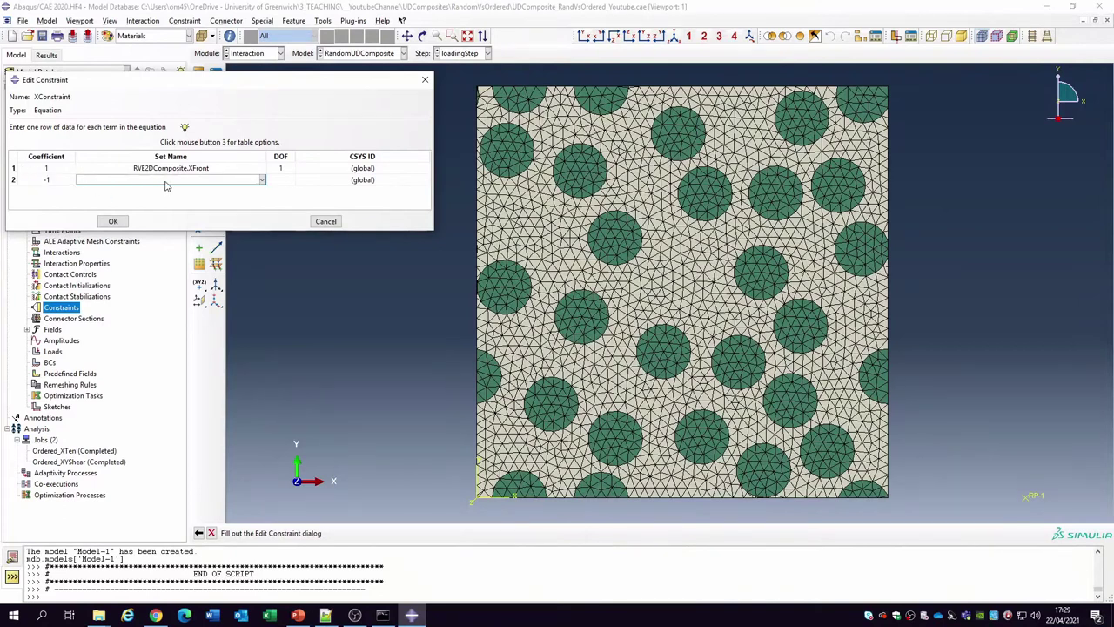
{"action": "left_click", "coordinate": [165, 182]}
{"action": "left_click", "coordinate": [161, 188]}
{"action": "left_click", "coordinate": [282, 180]}
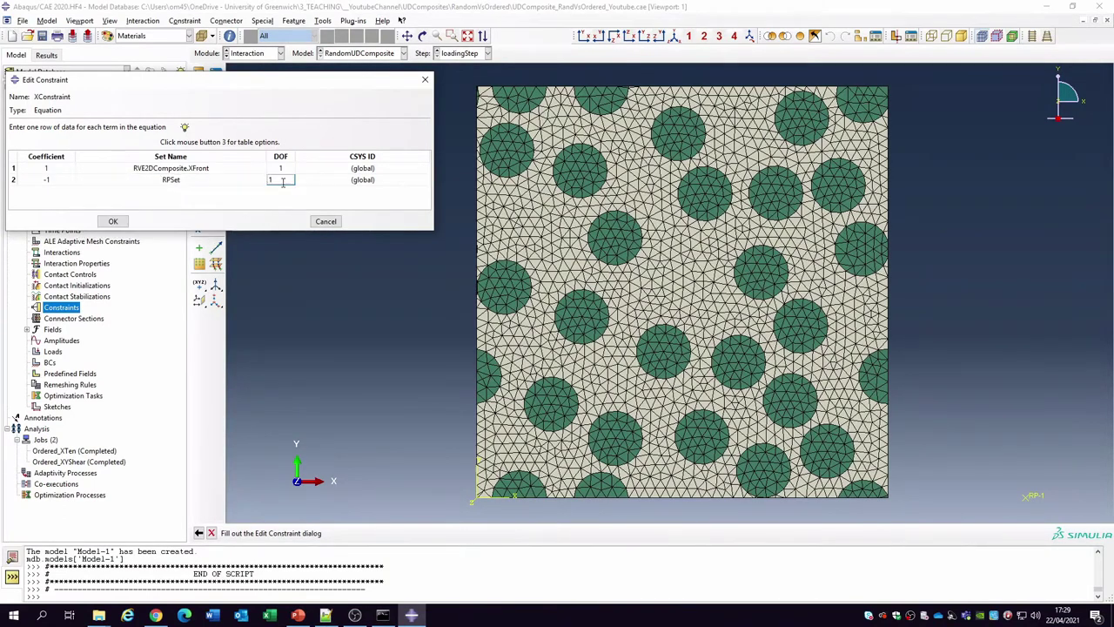
{"action": "left_click", "coordinate": [112, 221]}
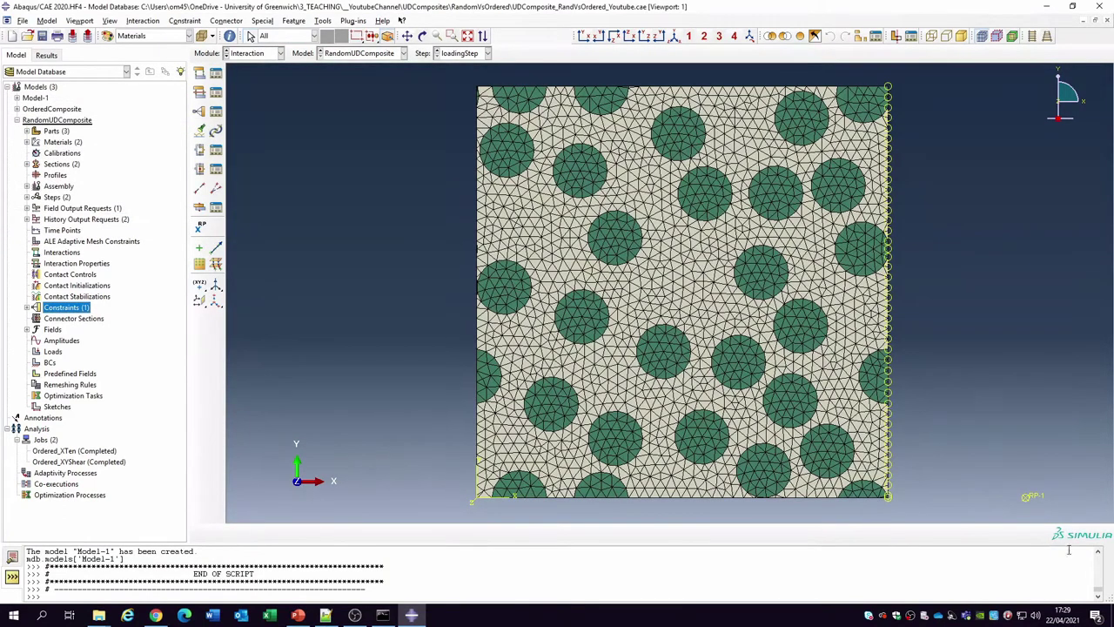
Create Displacement/Rotation condition XTens on the RPSet reference point, prescribing U1
{"action": "double_click", "coordinate": [50, 363]}
{"action": "type", "text": "XTens"}
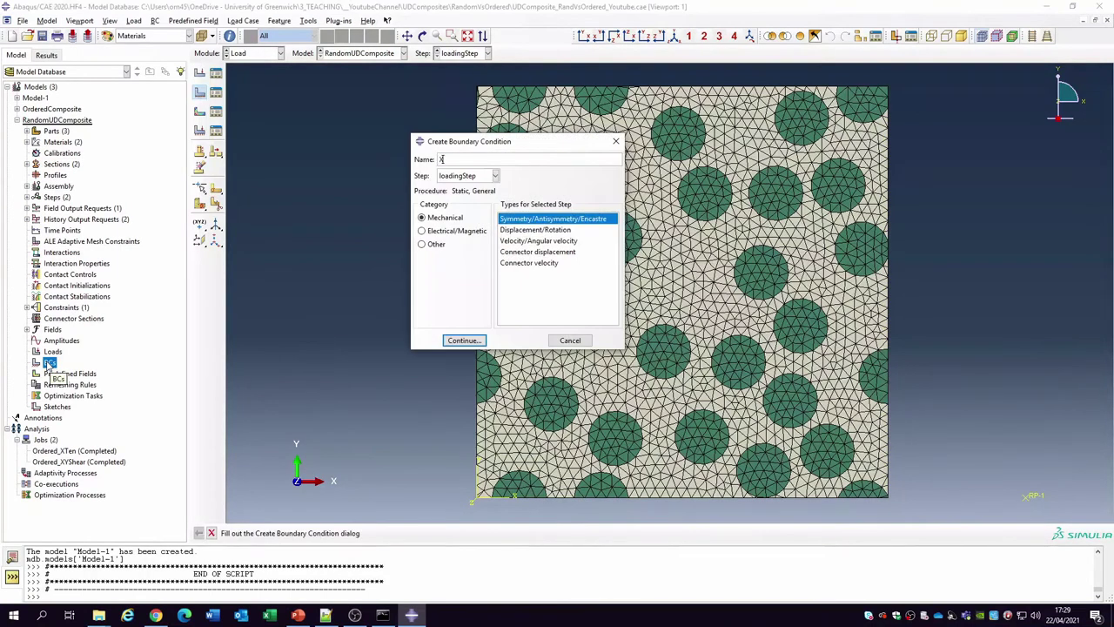
{"action": "left_click", "coordinate": [537, 230]}
{"action": "left_click", "coordinate": [461, 340]}
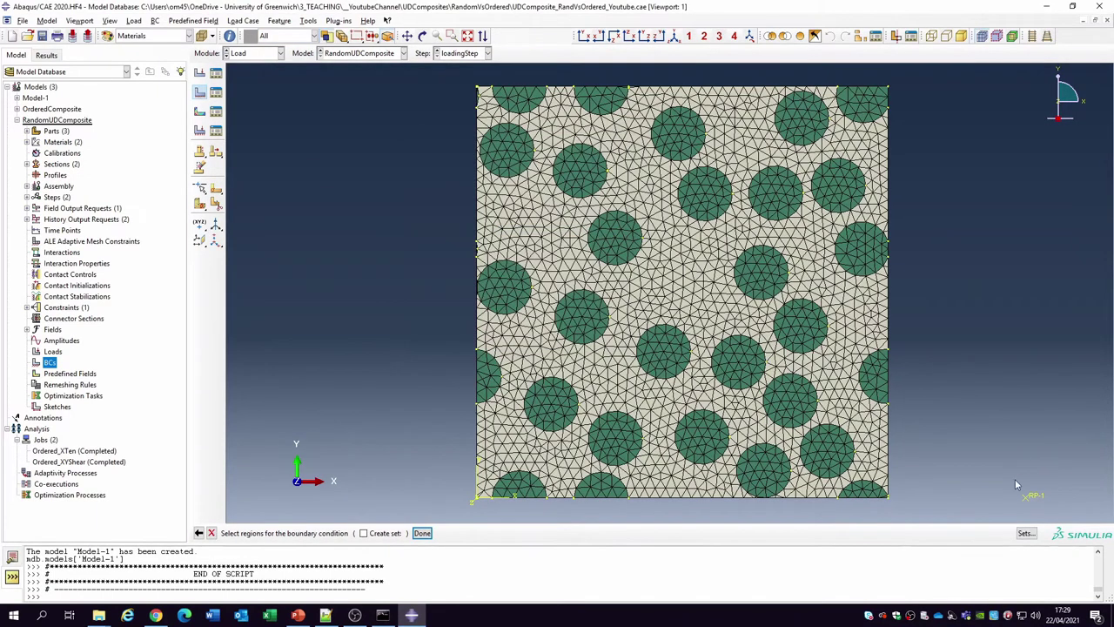
{"action": "left_click", "coordinate": [1026, 533]}
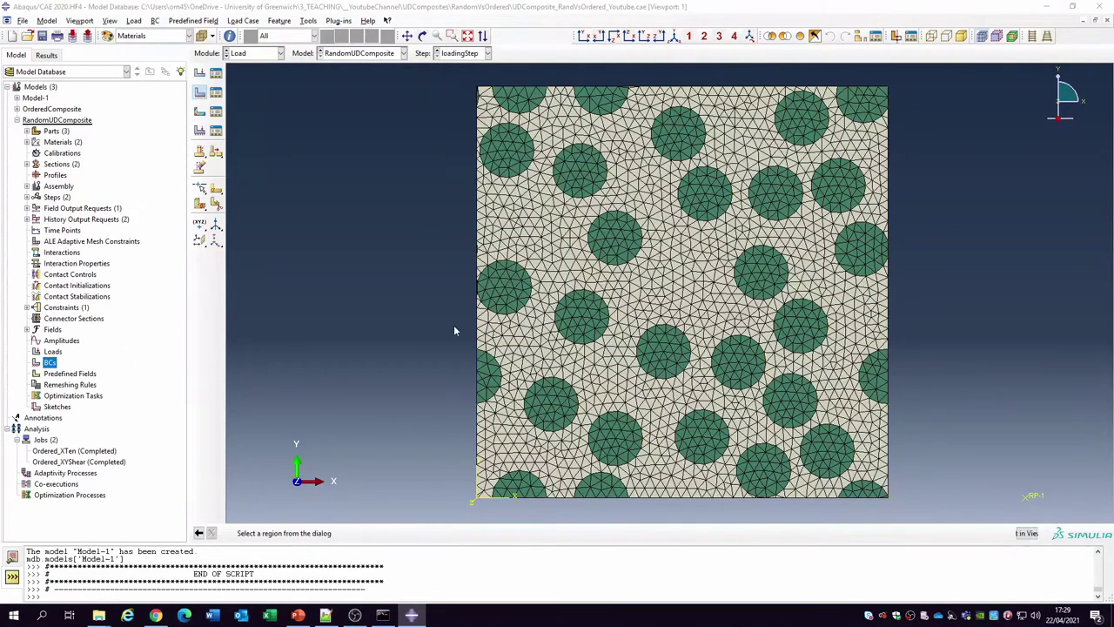
{"action": "left_click", "coordinate": [26, 206]}
{"action": "left_click", "coordinate": [35, 392]}
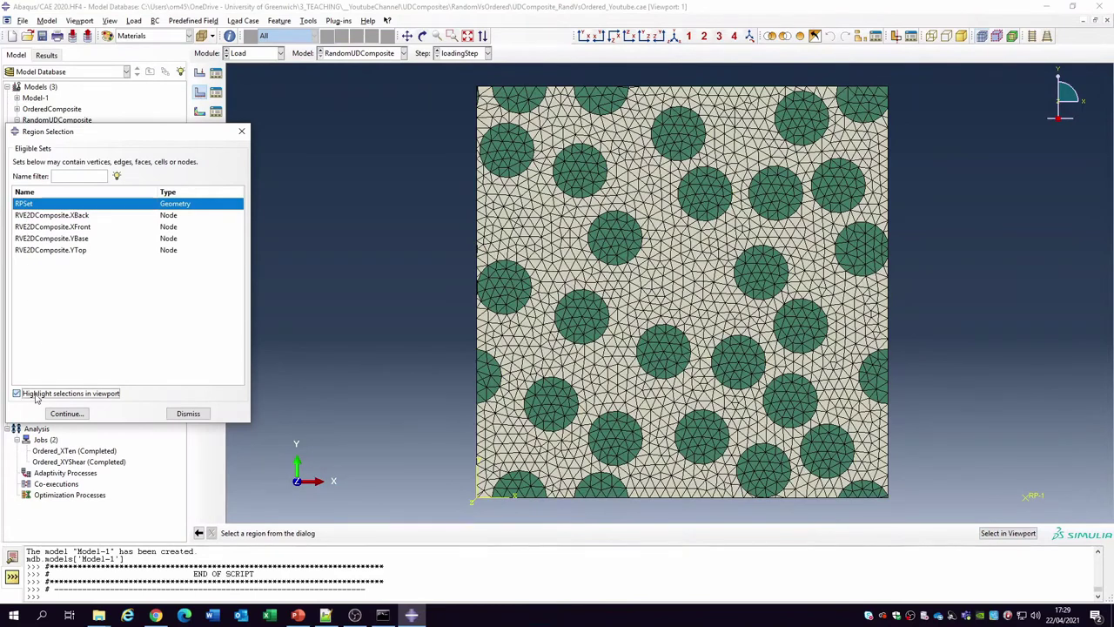
{"action": "left_click", "coordinate": [66, 413]}
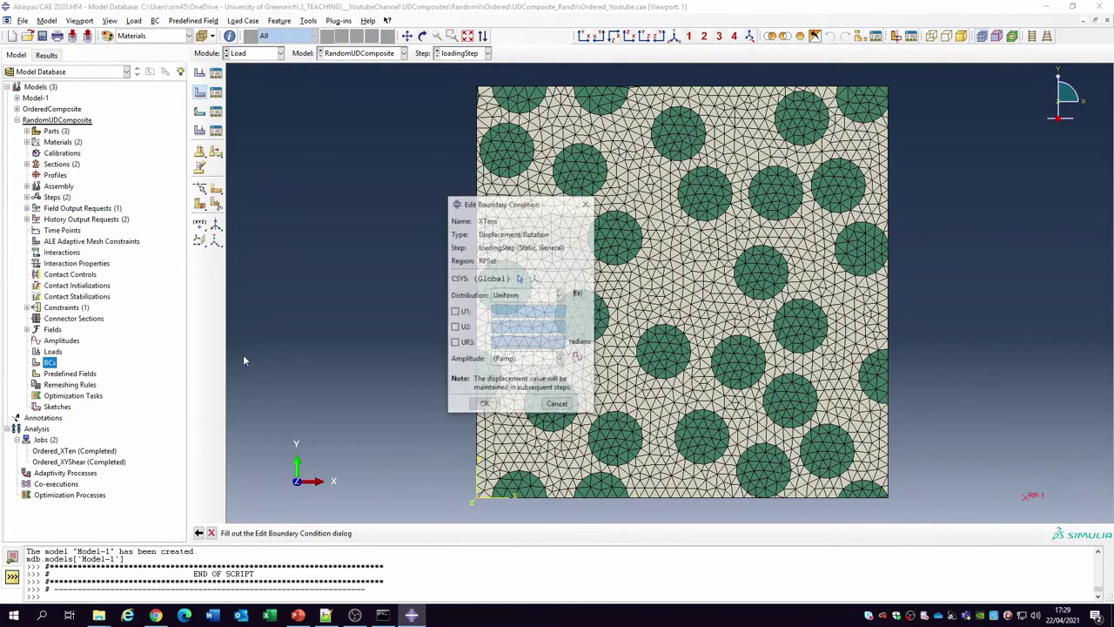
{"action": "left_click", "coordinate": [455, 311]}
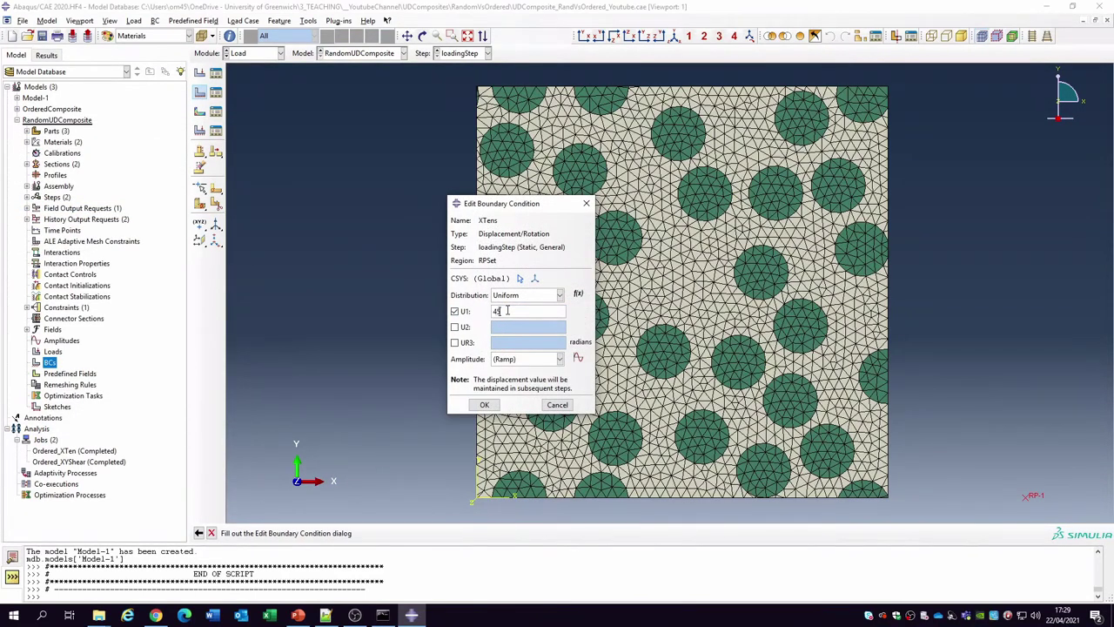
{"action": "left_click", "coordinate": [491, 405]}
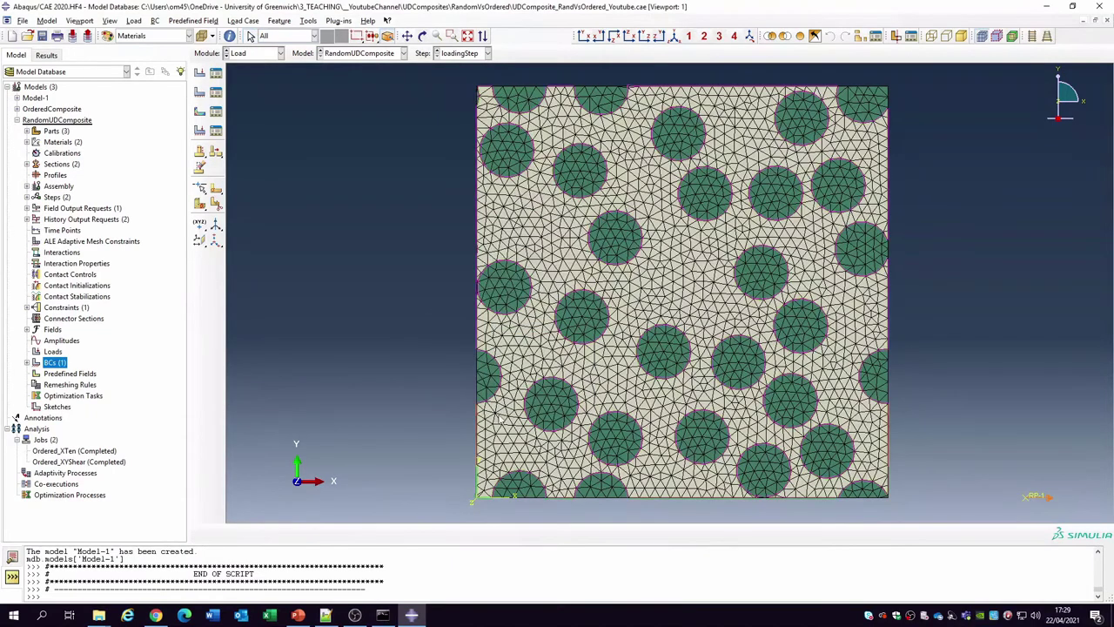
Create Initial-step roller XBackRoller on the XBack set, fixing U1
{"action": "double_click", "coordinate": [52, 363]}
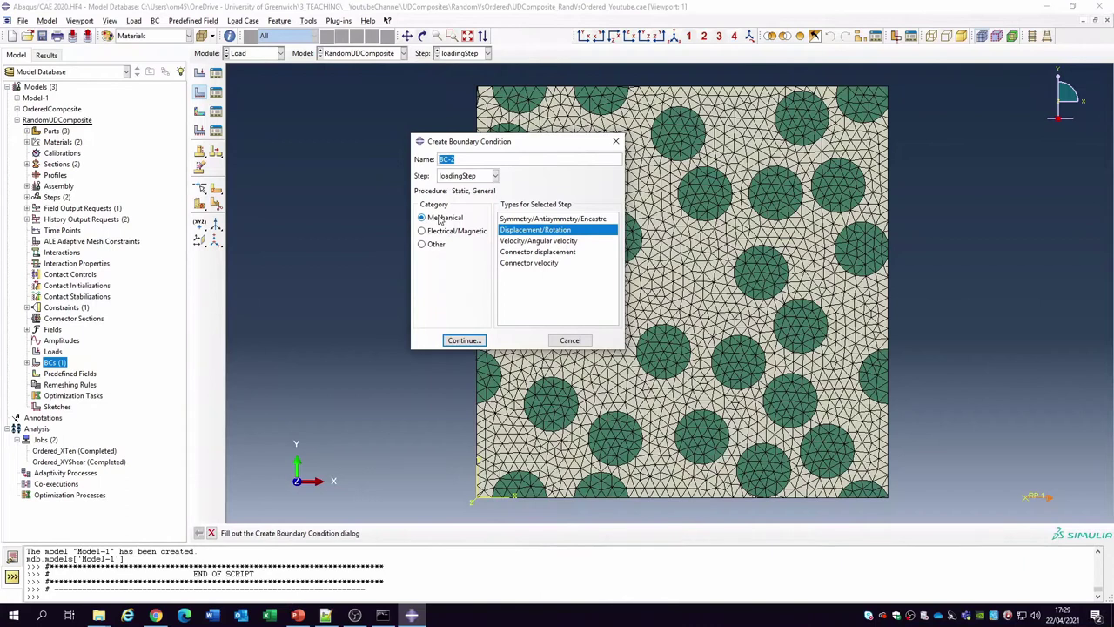
{"action": "type", "text": "XBackRoller"}
{"action": "left_click", "coordinate": [481, 177]}
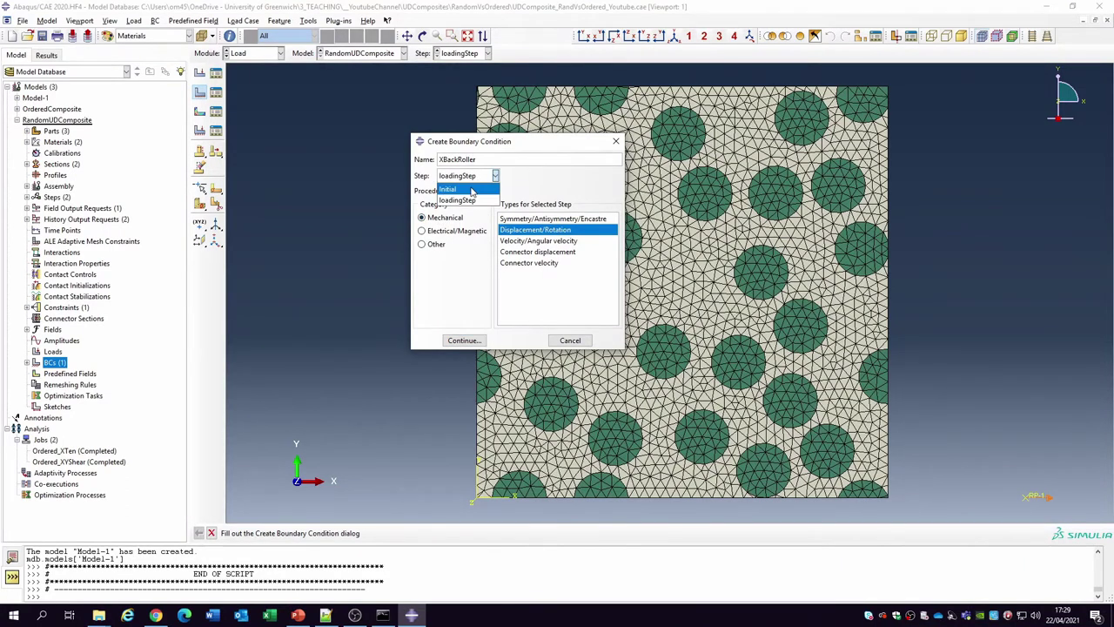
{"action": "left_click", "coordinate": [465, 187]}
{"action": "left_click", "coordinate": [463, 340]}
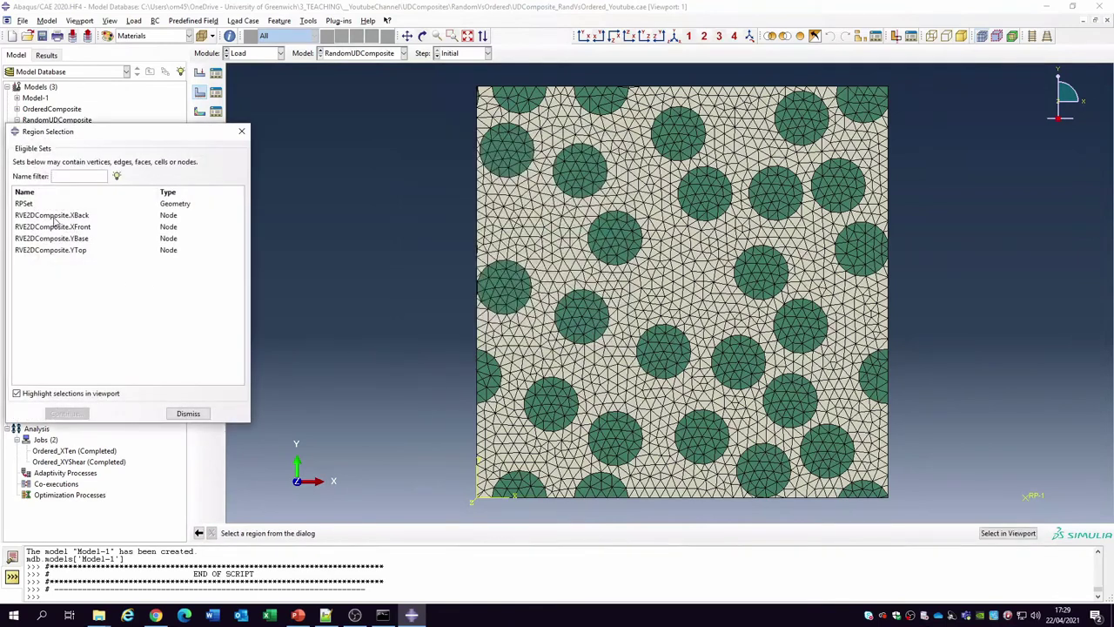
{"action": "left_click", "coordinate": [57, 218]}
{"action": "left_click", "coordinate": [66, 412]}
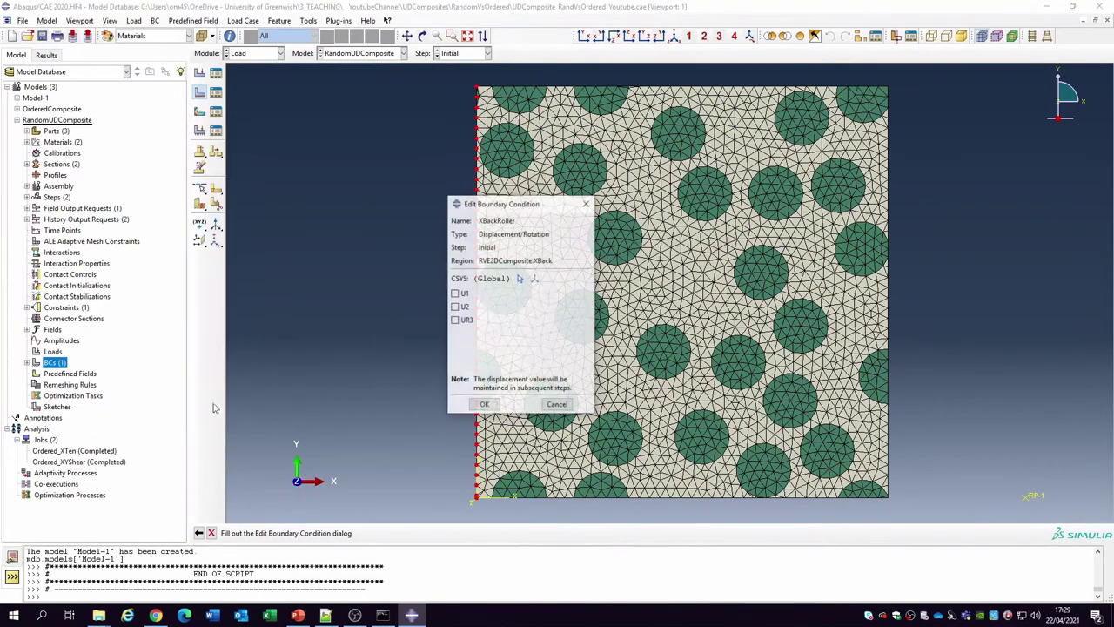
{"action": "left_click", "coordinate": [454, 293]}
{"action": "left_click", "coordinate": [484, 404]}
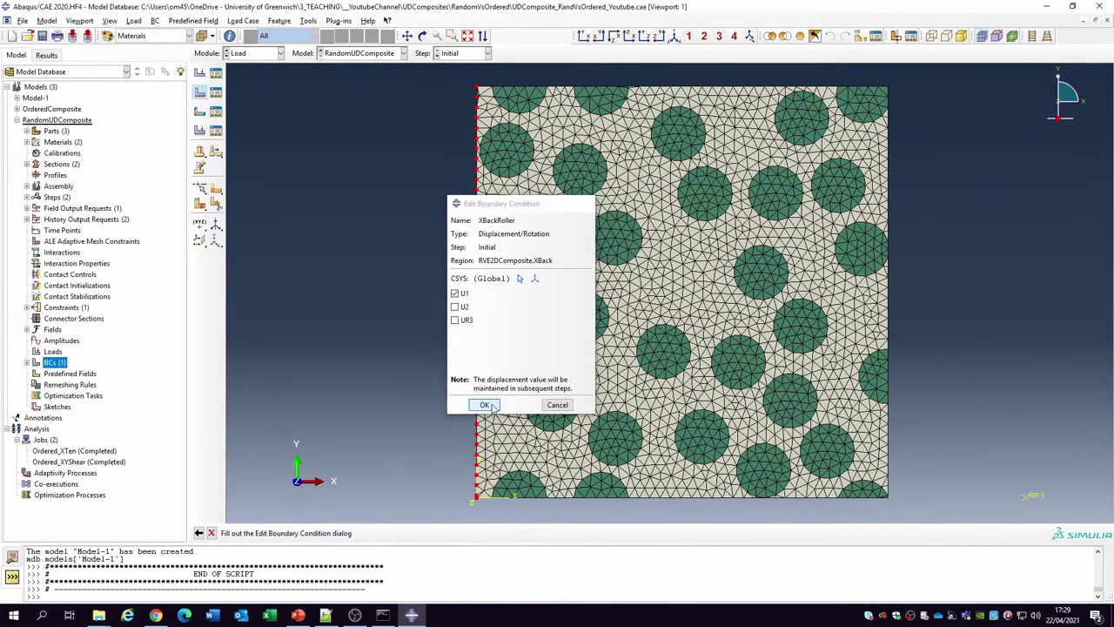
Create roller YBaseRoller on the YBase set, fixing U2
{"action": "double_click", "coordinate": [59, 363]}
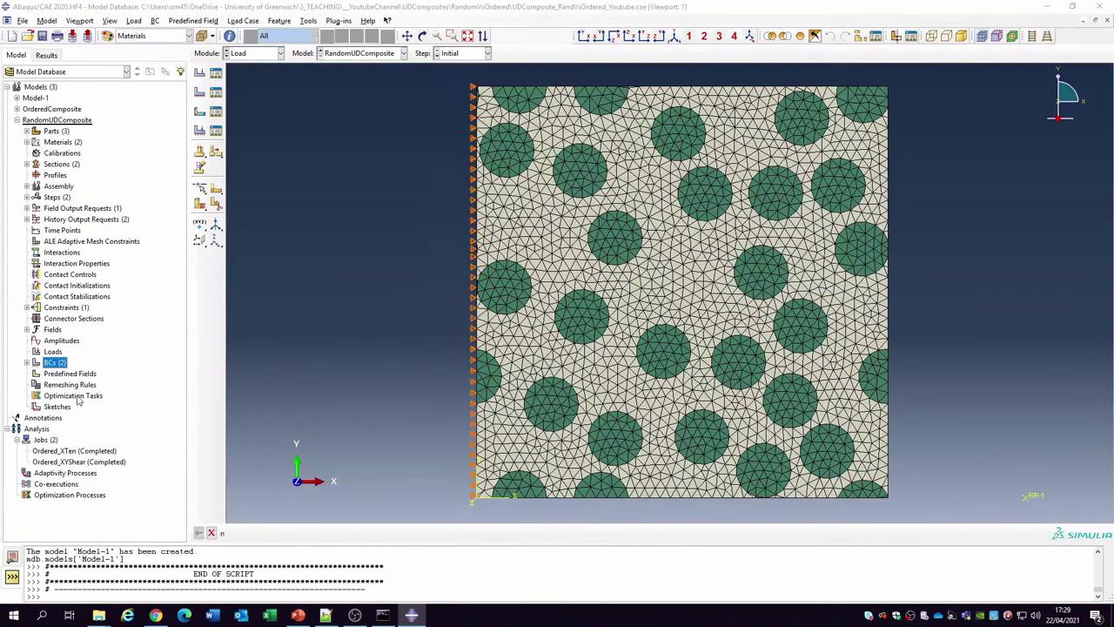
{"action": "type", "text": "YBaseRoller"}
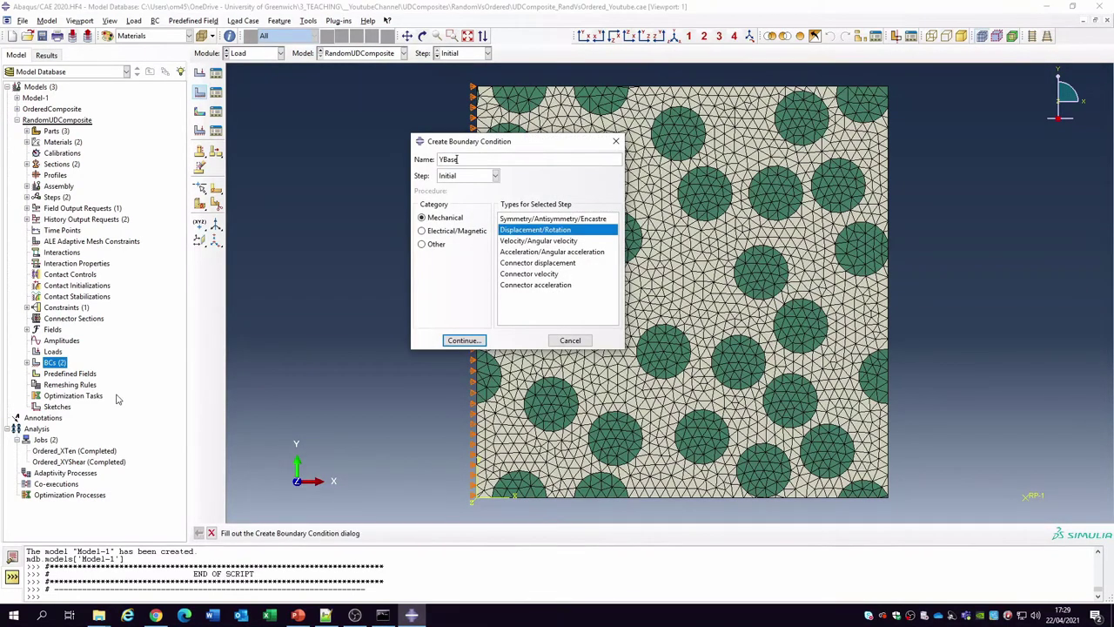
{"action": "left_click", "coordinate": [464, 339]}
{"action": "left_click", "coordinate": [72, 239]}
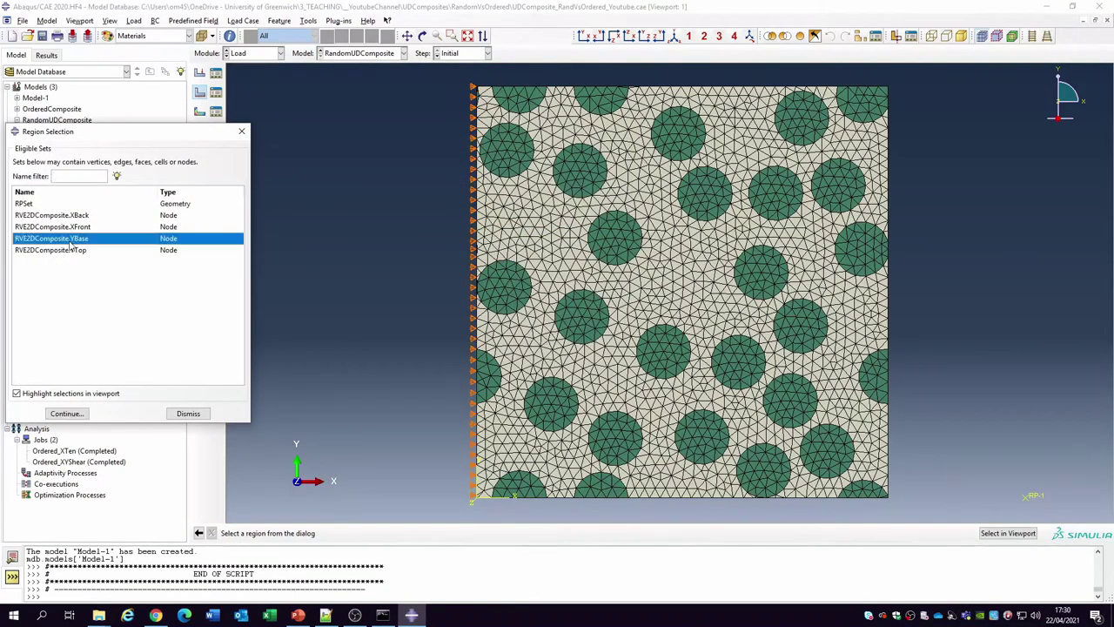
{"action": "left_click", "coordinate": [78, 413]}
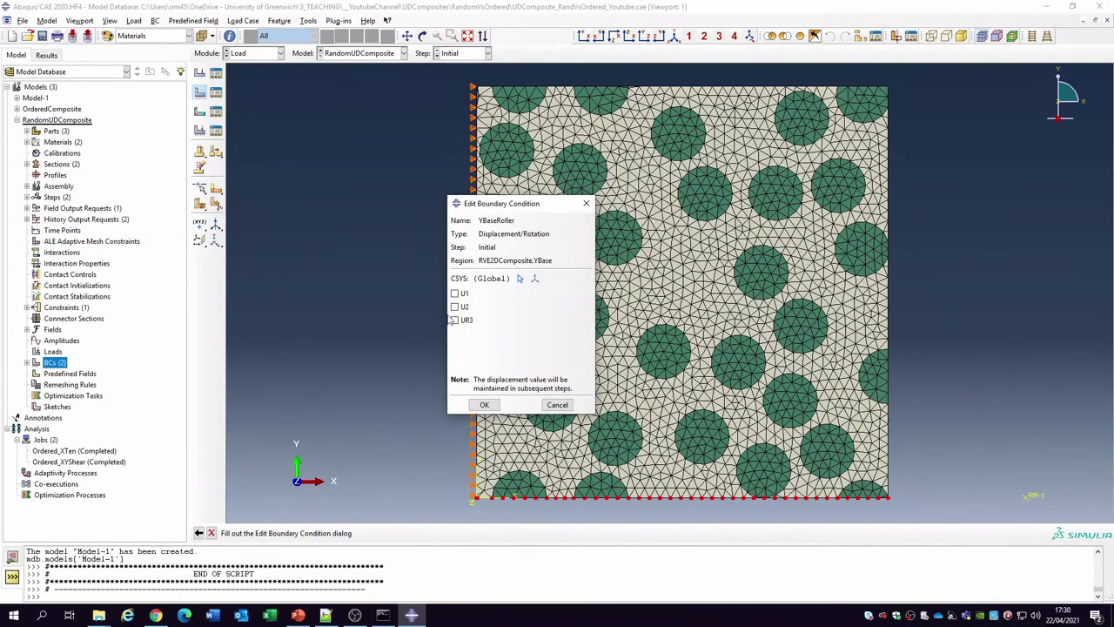
{"action": "left_click", "coordinate": [455, 308]}
{"action": "left_click", "coordinate": [484, 405]}
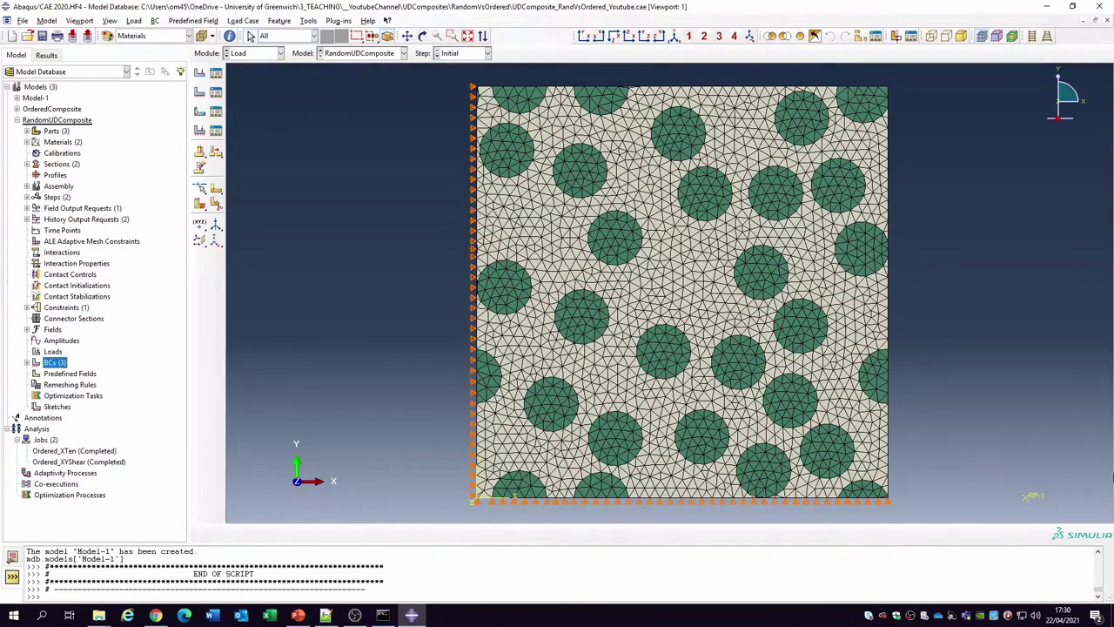
Create job Random_XTen for the RandomUDComposite model with default settings
{"action": "double_click", "coordinate": [48, 440]}
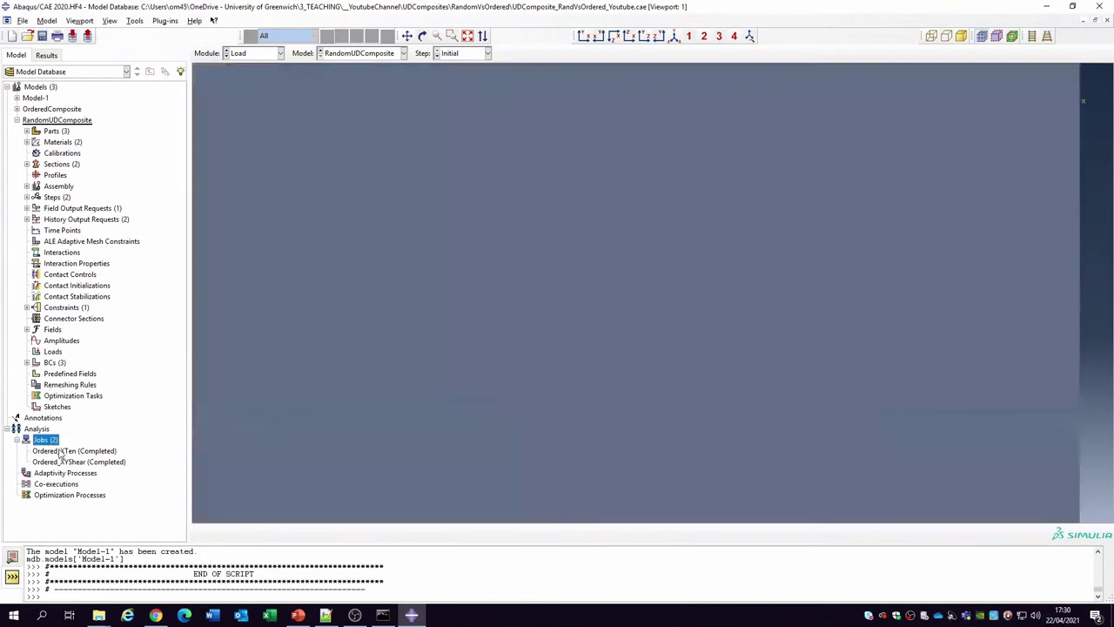
{"action": "type", "text": "Random_XTen"}
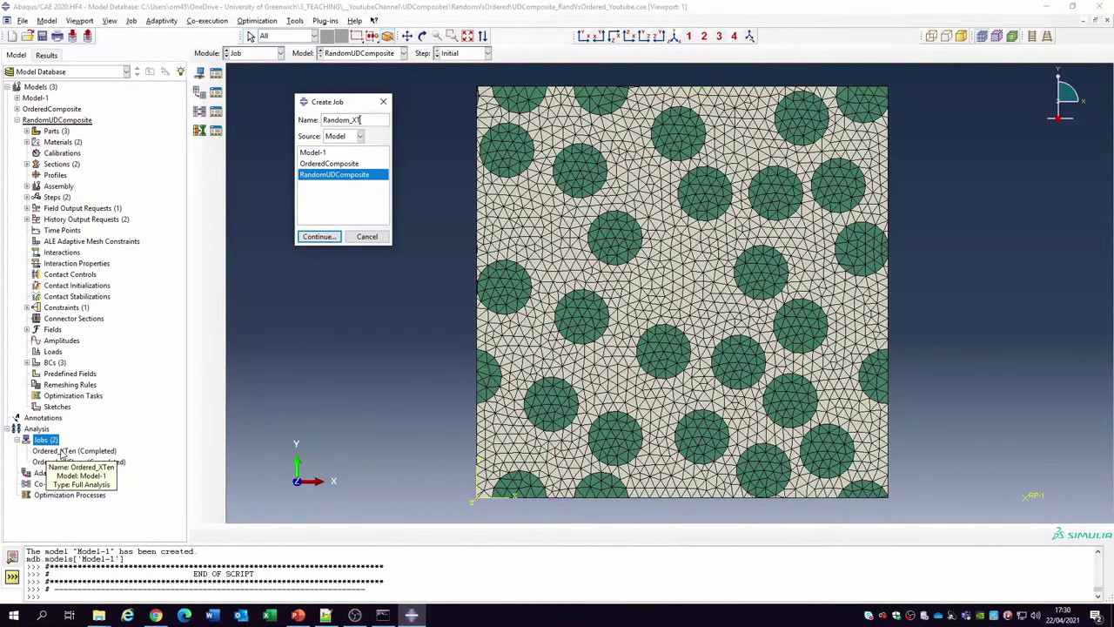
{"action": "left_click", "coordinate": [320, 237]}
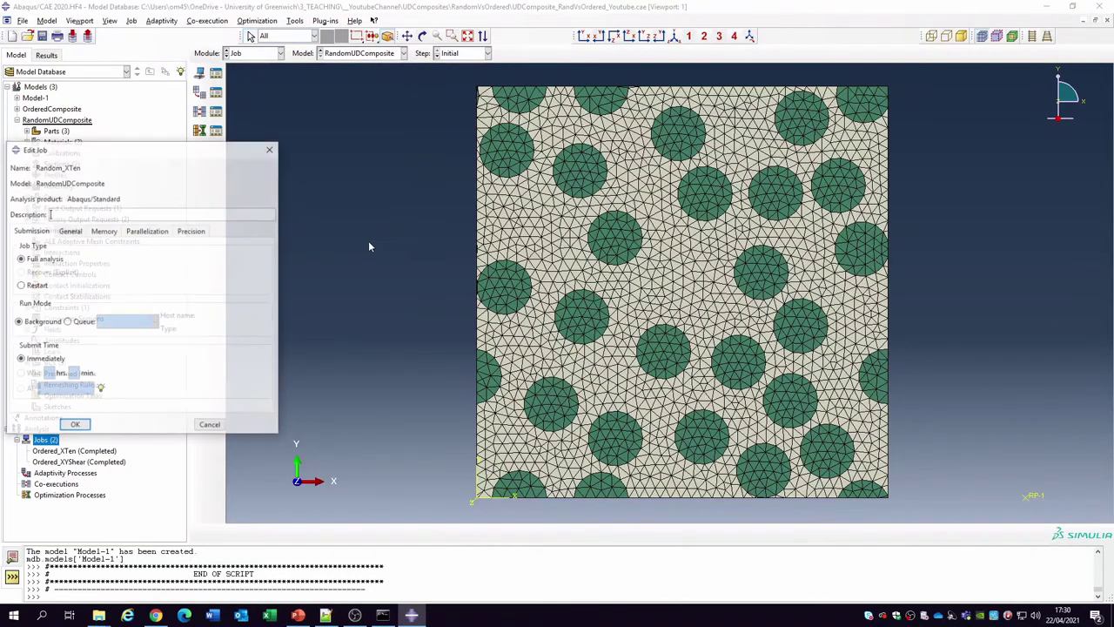
{"action": "left_click", "coordinate": [76, 426]}
Submit Random_XTen, show its progress messages, and select XBackRoller among the boundary conditions
{"action": "right_click", "coordinate": [71, 476]}
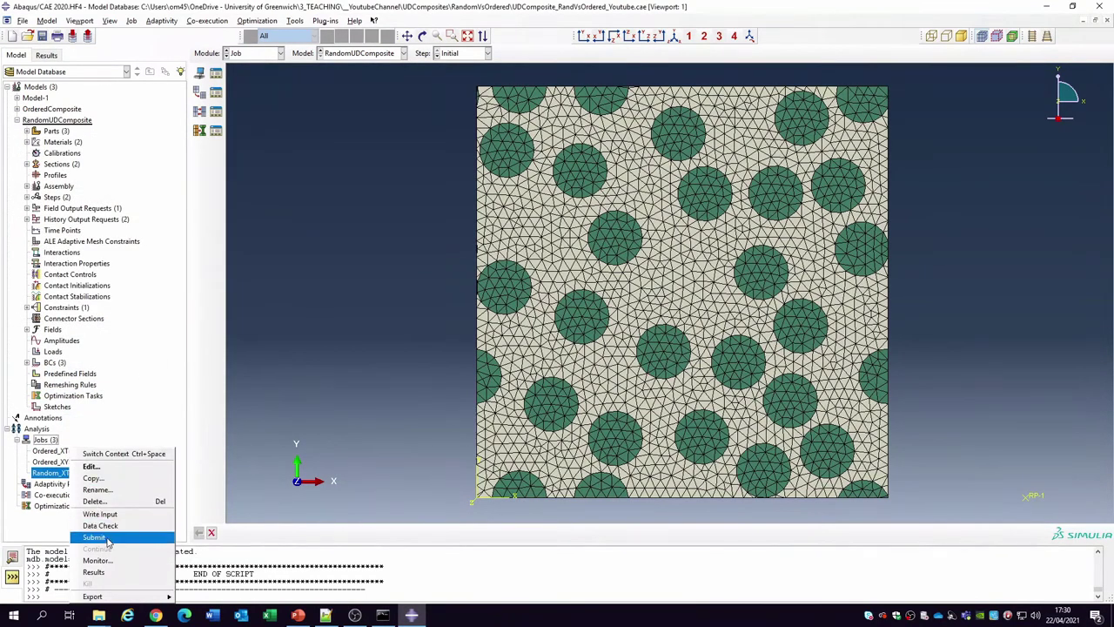
{"action": "left_click", "coordinate": [170, 534]}
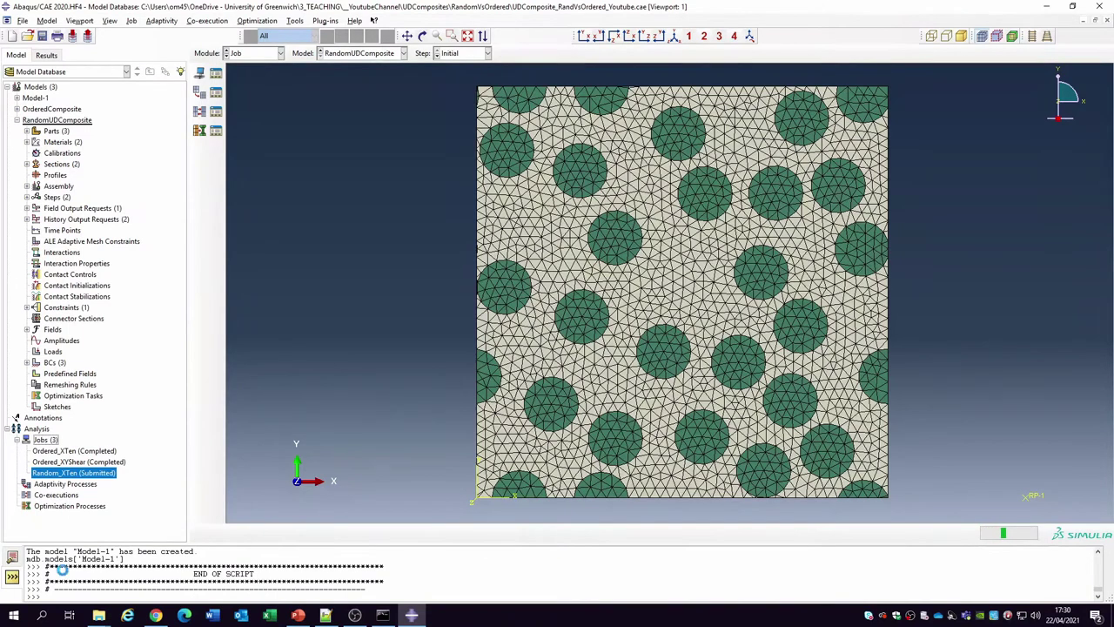
{"action": "left_click", "coordinate": [13, 558]}
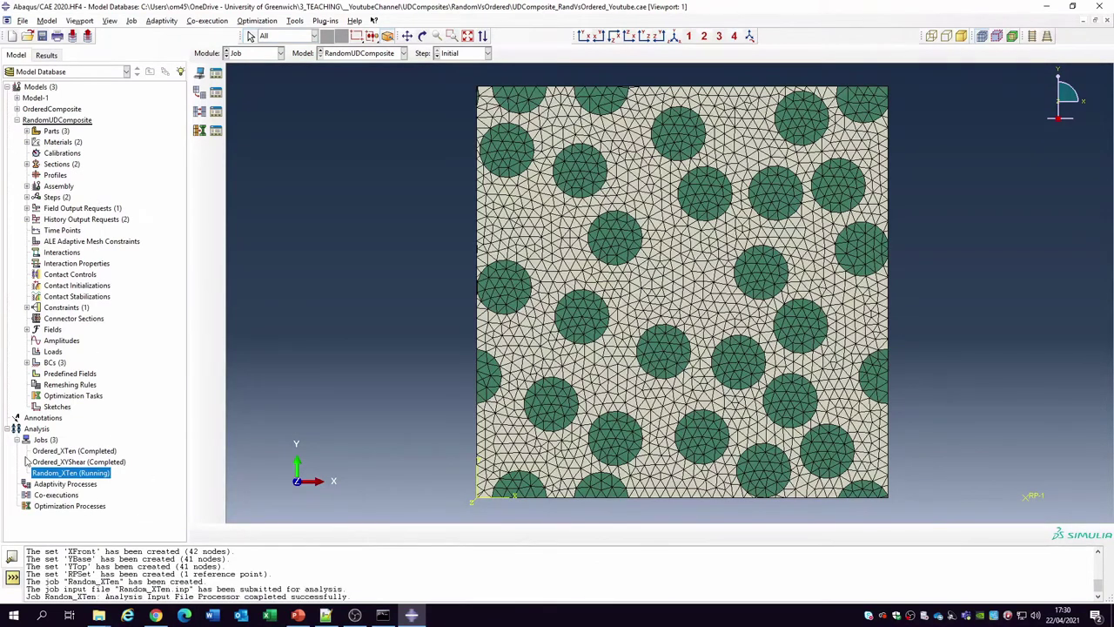
{"action": "left_click", "coordinate": [27, 362]}
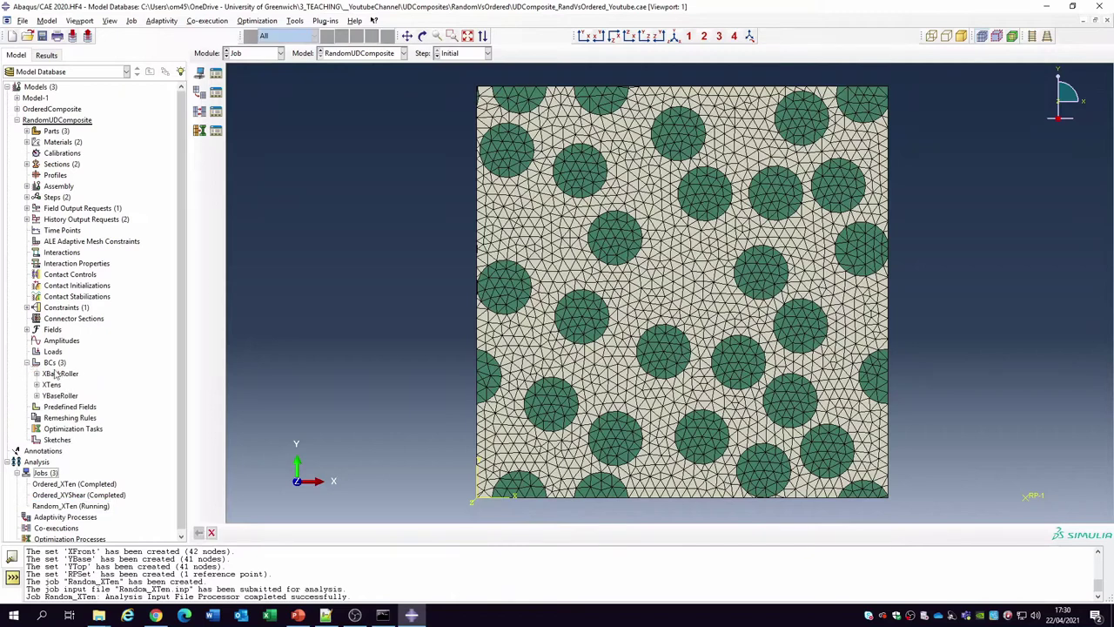
{"action": "left_click", "coordinate": [61, 374]}
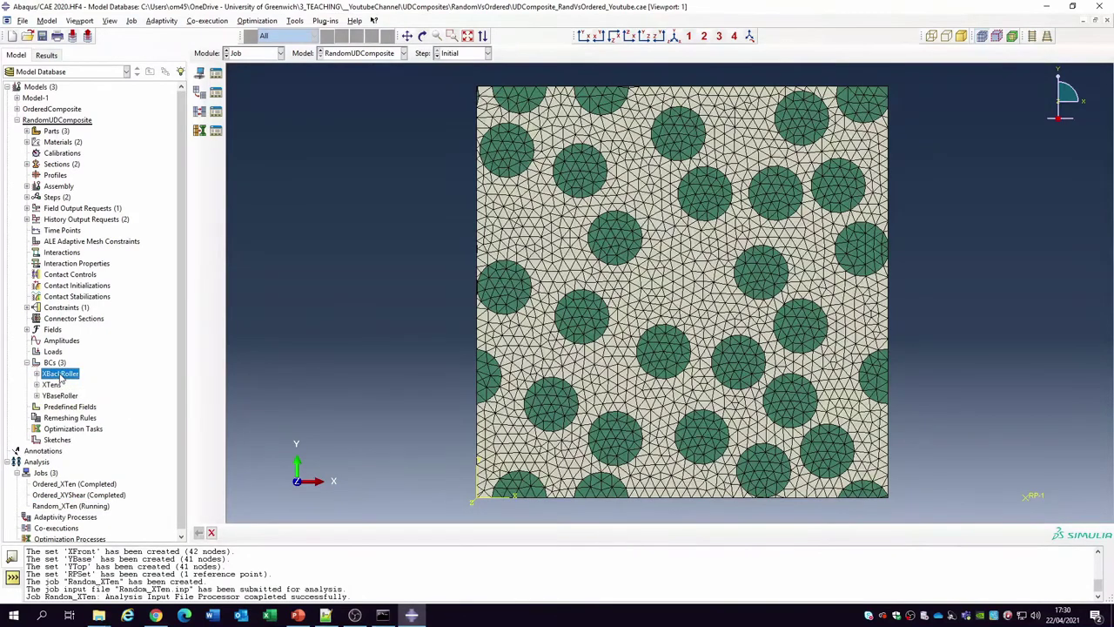
Select the three existing boundary conditions and suppress them
{"action": "right_click", "coordinate": [63, 374]}
{"action": "left_click", "coordinate": [53, 393]}
{"action": "left_click", "coordinate": [54, 395]}
{"action": "left_click", "coordinate": [60, 376], "text": "shift"}
{"action": "right_click", "coordinate": [62, 379]}
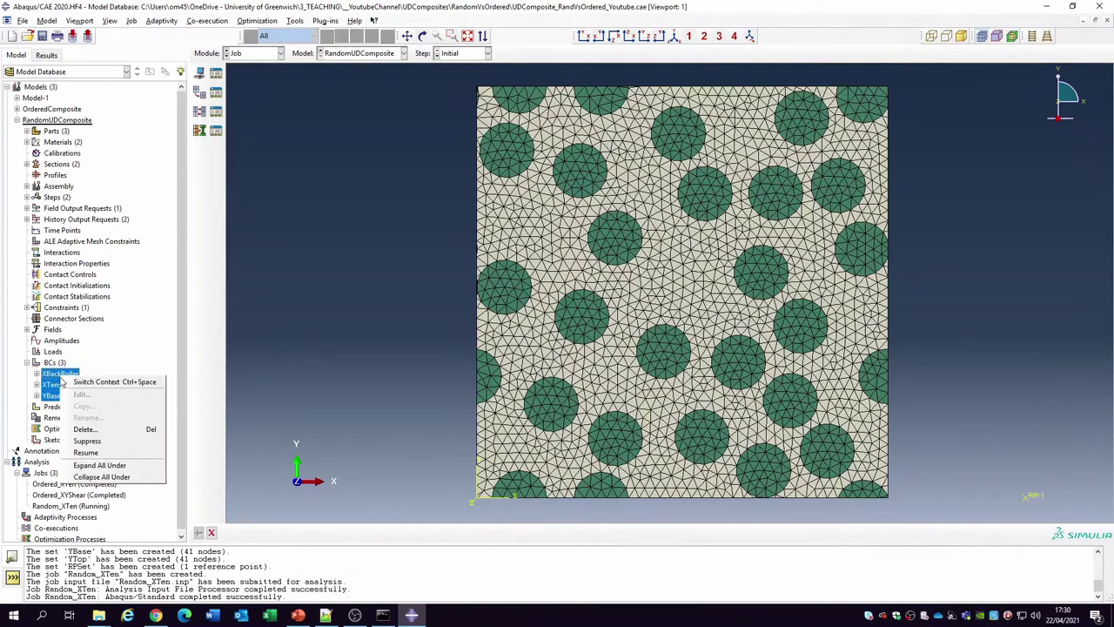
{"action": "key", "text": "Escape"}
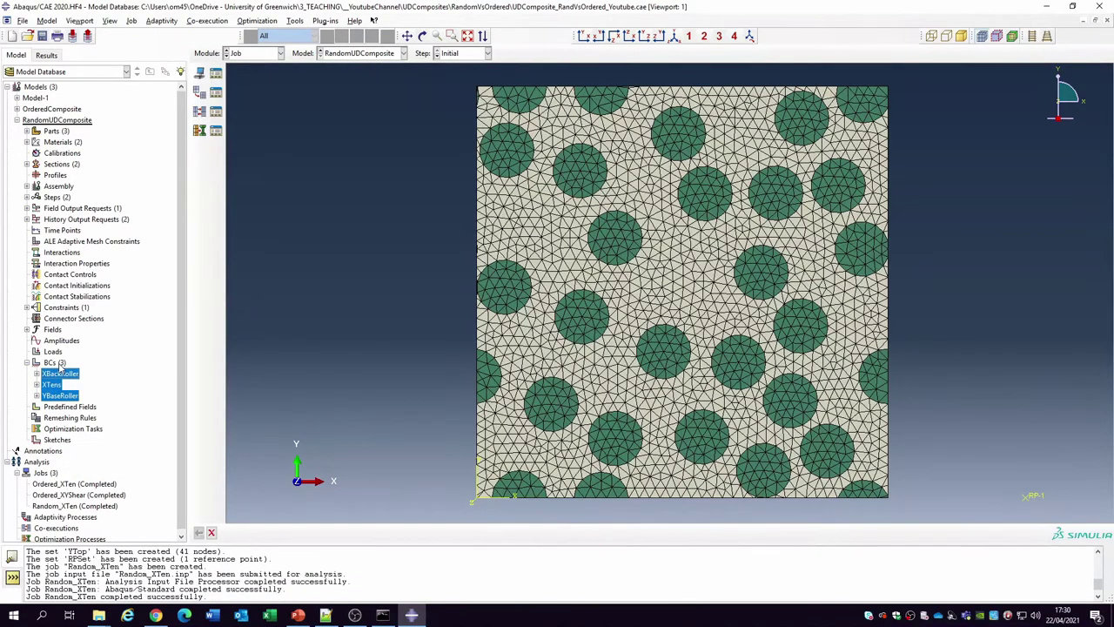
Create boundary condition XBackFixed on the XBack set, restraining U1
{"action": "double_click", "coordinate": [57, 363]}
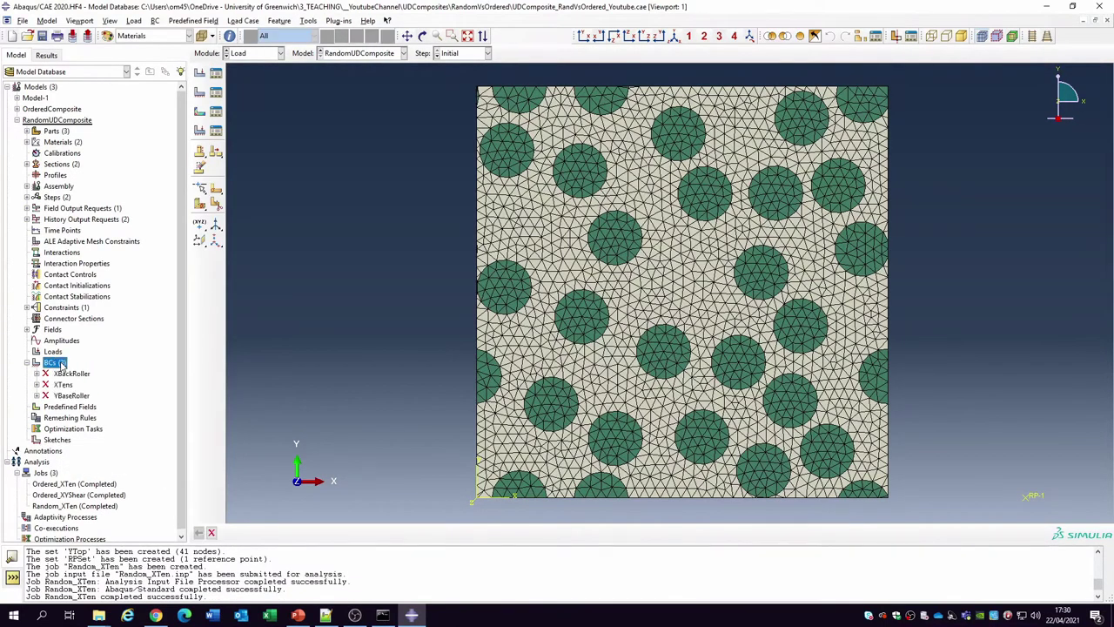
{"action": "type", "text": "XBack"}
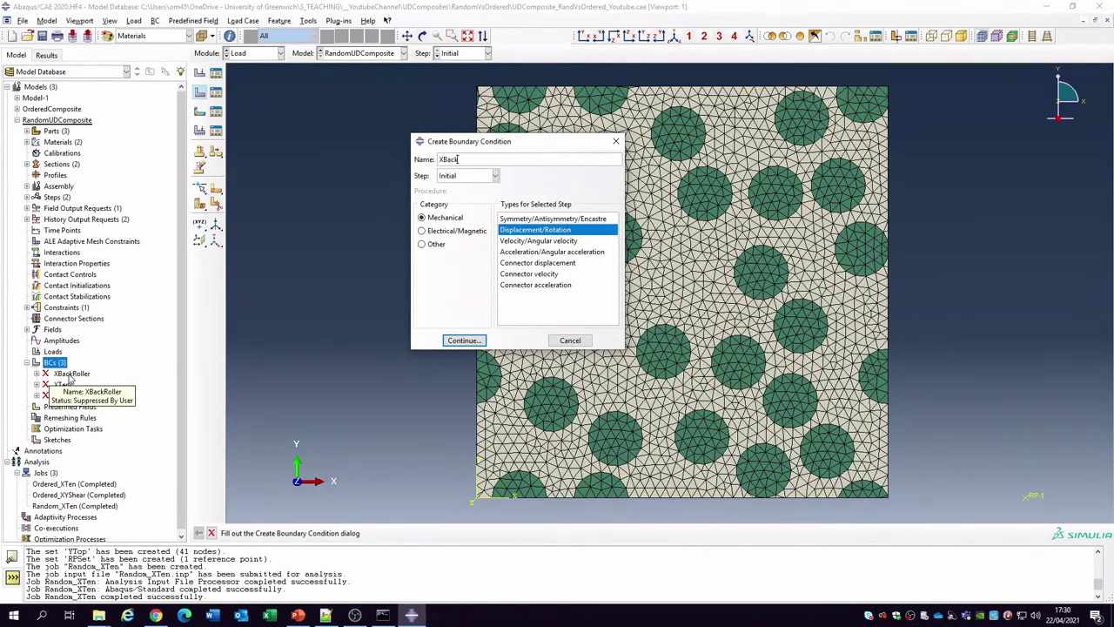
{"action": "type", "text": "Fixed"}
{"action": "key", "text": "Return"}
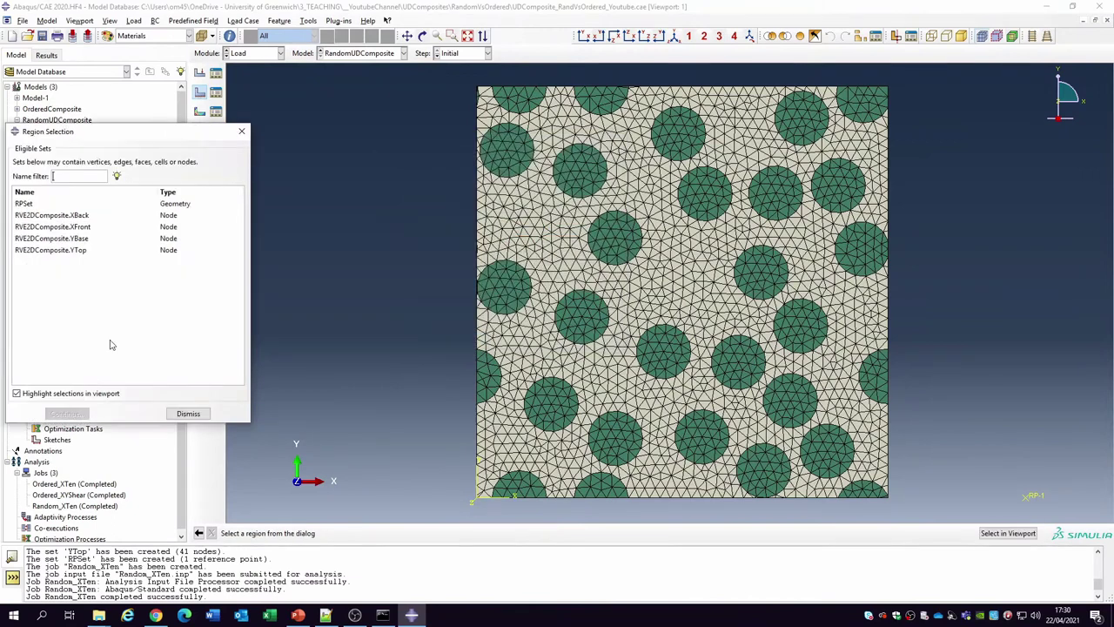
{"action": "left_click", "coordinate": [66, 217]}
{"action": "left_click", "coordinate": [66, 414]}
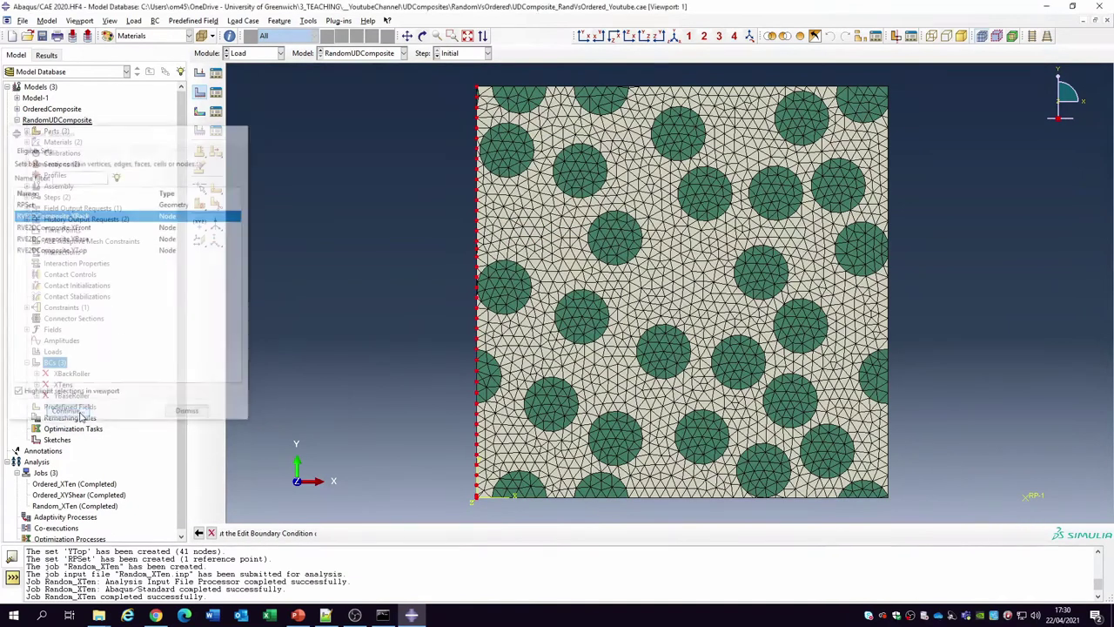
{"action": "left_click", "coordinate": [455, 294]}
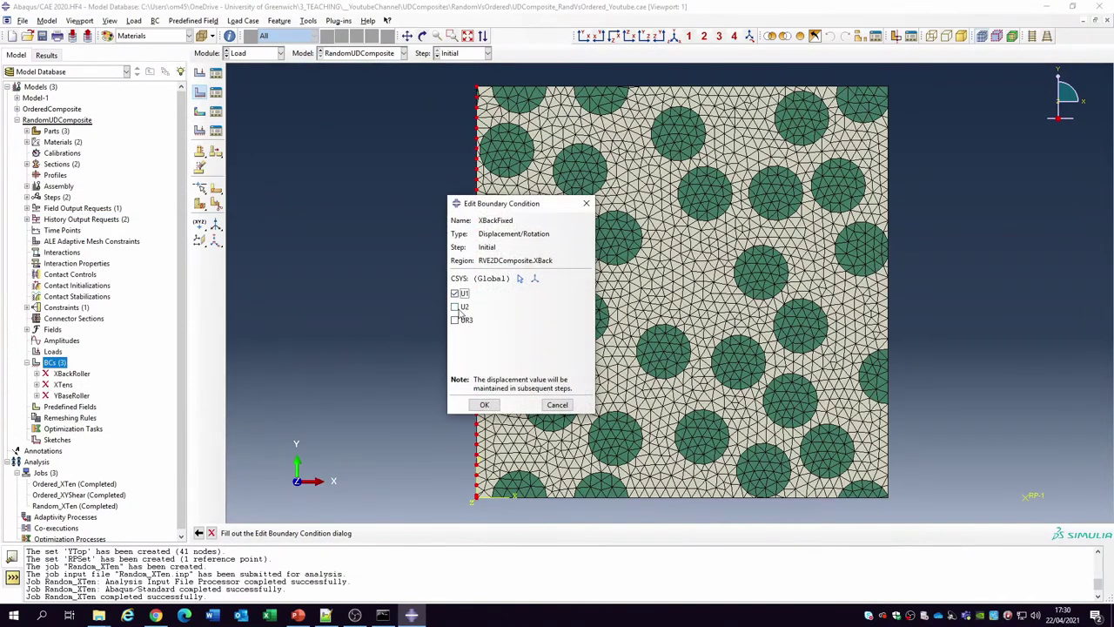
{"action": "left_click", "coordinate": [483, 405]}
Create roller XFrontRoller on the XFront set, restraining U2
{"action": "double_click", "coordinate": [54, 363]}
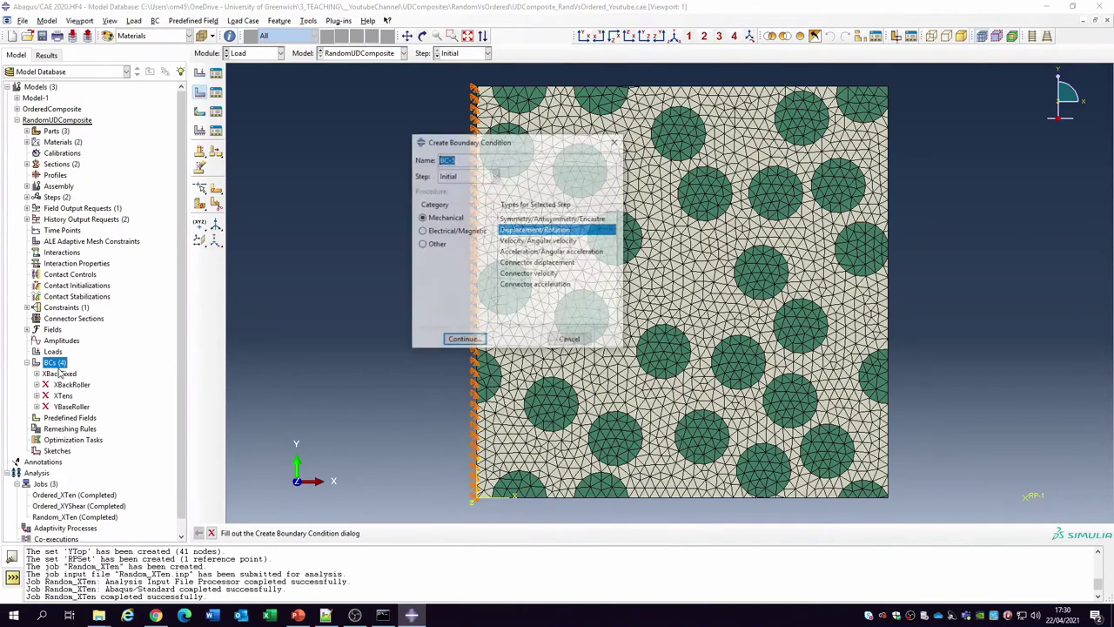
{"action": "type", "text": "XFront"}
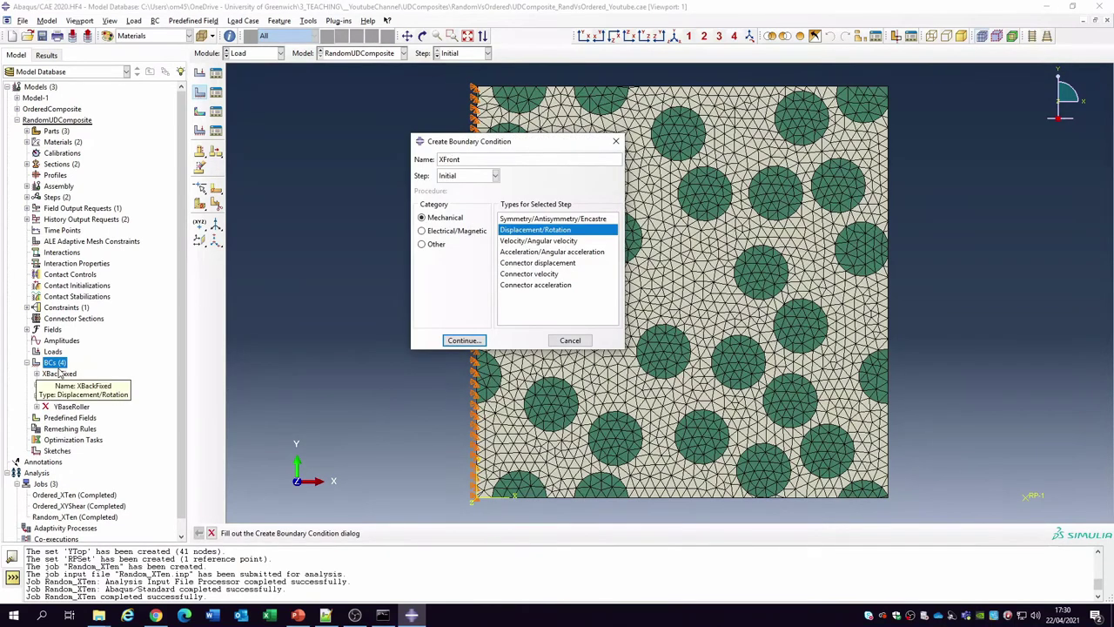
{"action": "type", "text": "Roller"}
{"action": "key", "text": "Return"}
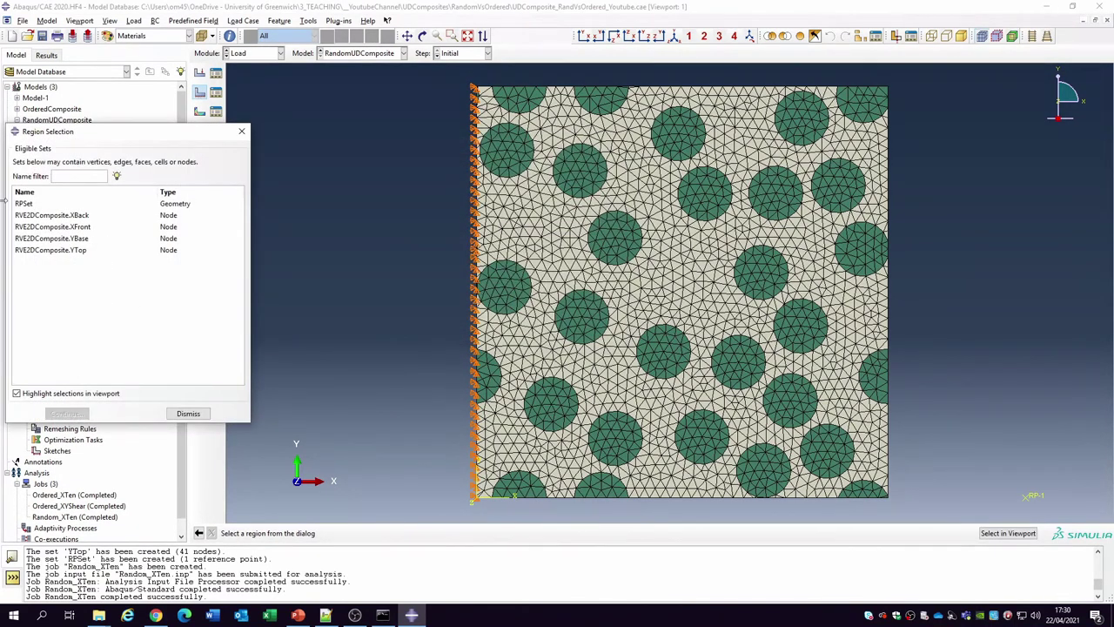
{"action": "left_click", "coordinate": [73, 227]}
{"action": "left_click", "coordinate": [69, 413]}
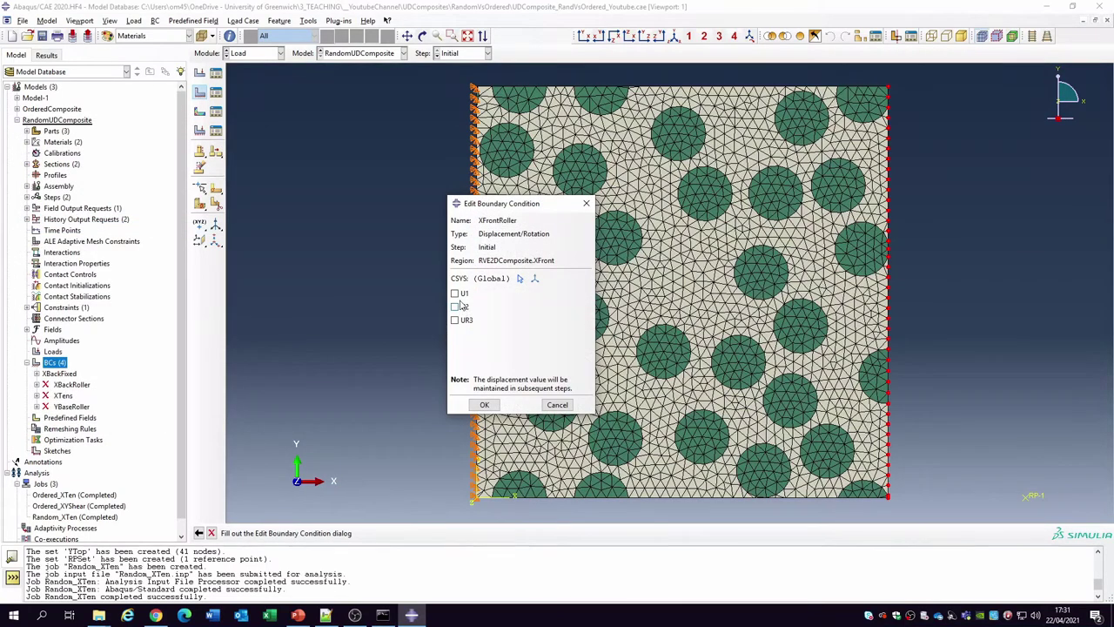
{"action": "left_click", "coordinate": [456, 306]}
{"action": "left_click", "coordinate": [485, 405]}
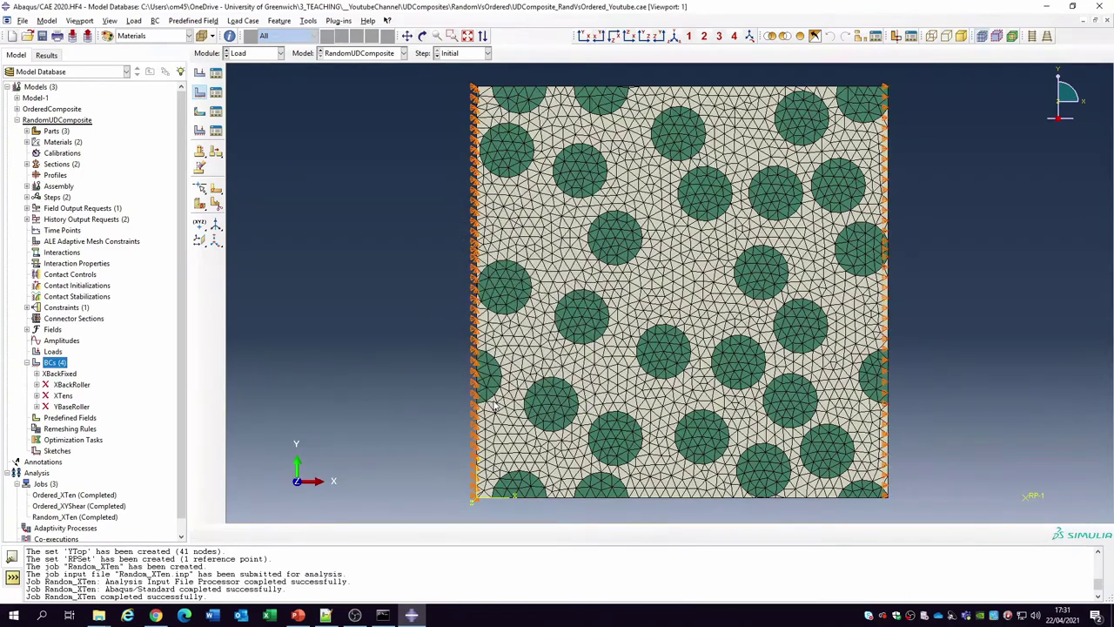
Begin another boundary condition named X, then abandon it
{"action": "double_click", "coordinate": [55, 362]}
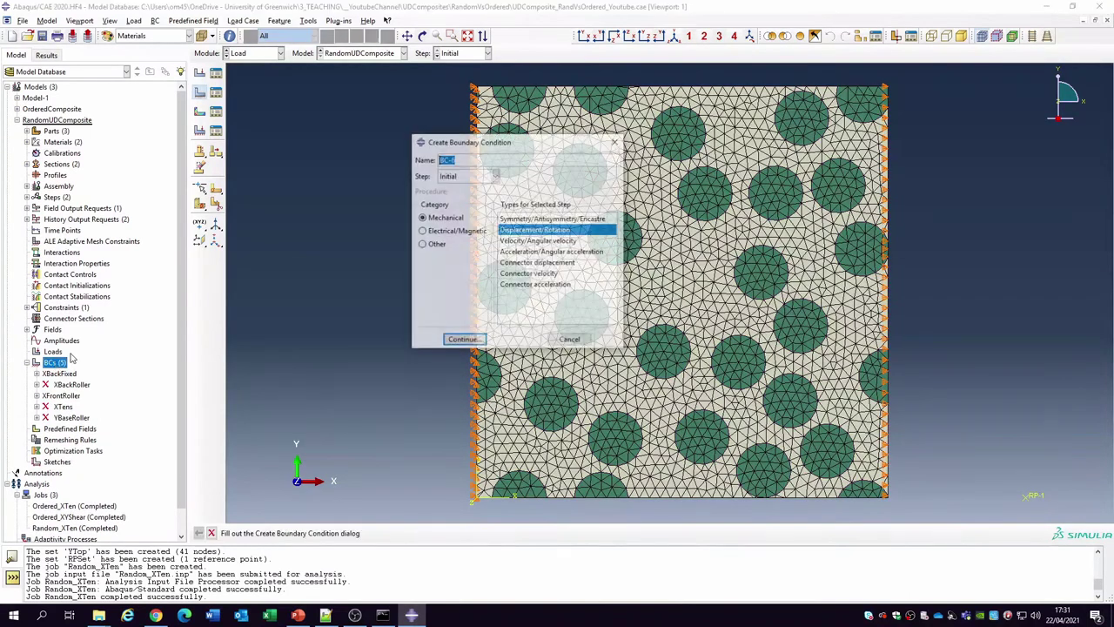
{"action": "type", "text": "XYShear"}
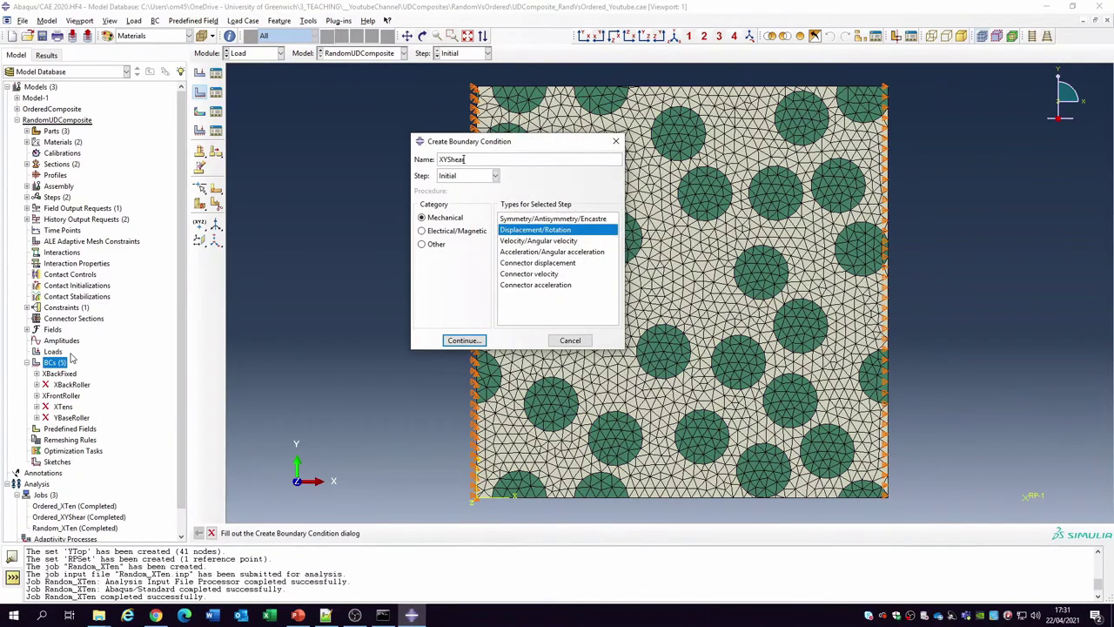
{"action": "key", "text": "Return"}
{"action": "key", "text": "Escape"}
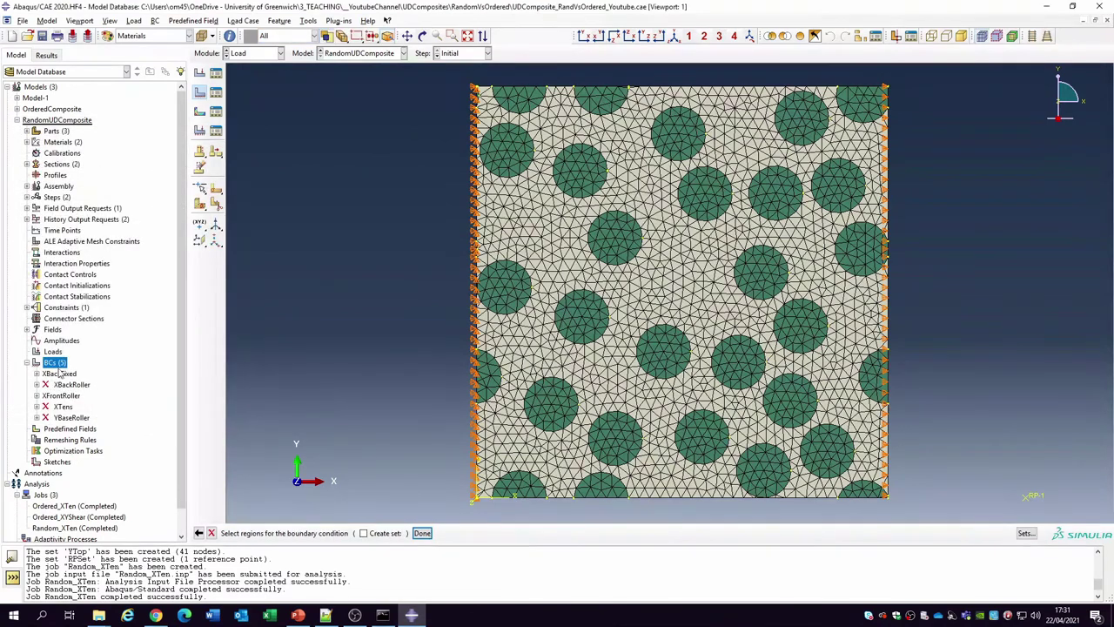
{"action": "key", "text": "Escape"}
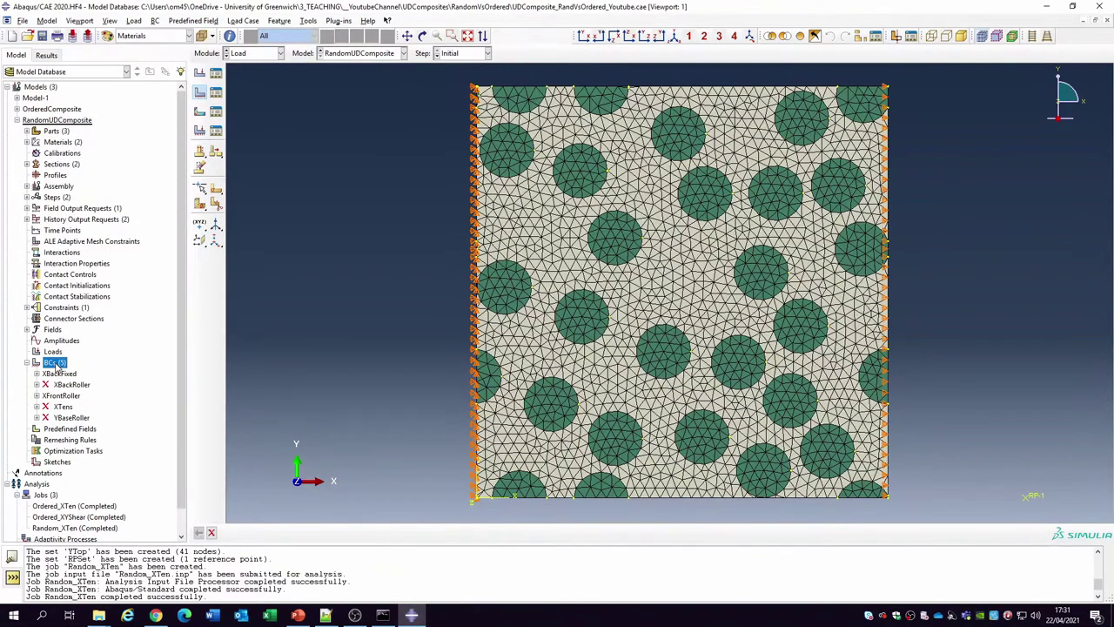
Create shear condition XYShear in loadingStep on XFront, prescribing U2 = 45
{"action": "double_click", "coordinate": [56, 363]}
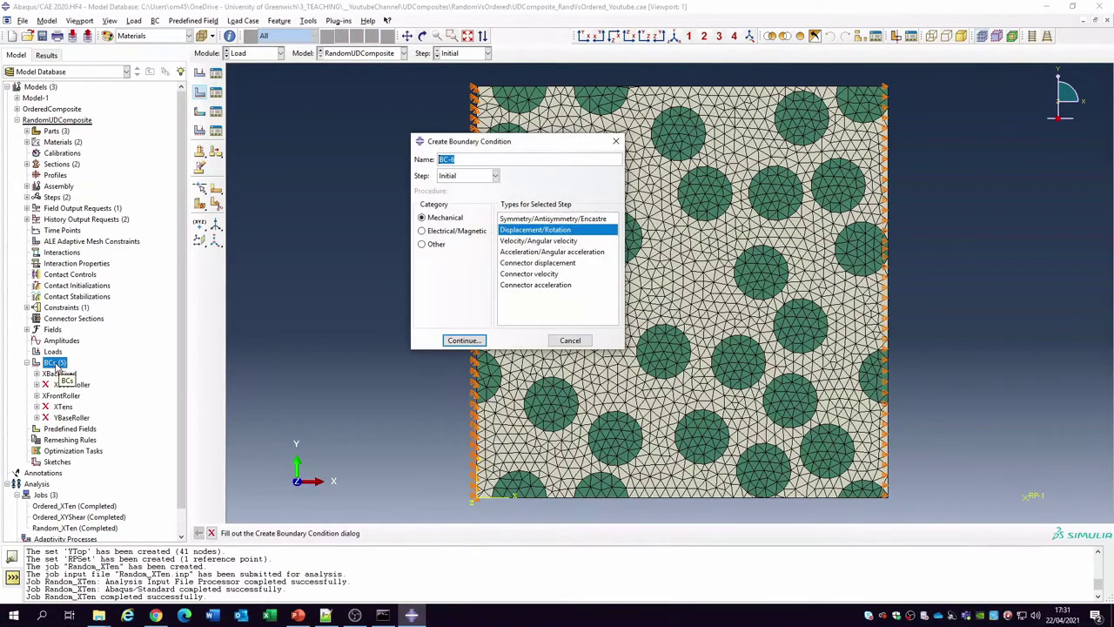
{"action": "type", "text": "XL"}
{"action": "type", "text": "Shear"}
{"action": "left_click", "coordinate": [474, 175]}
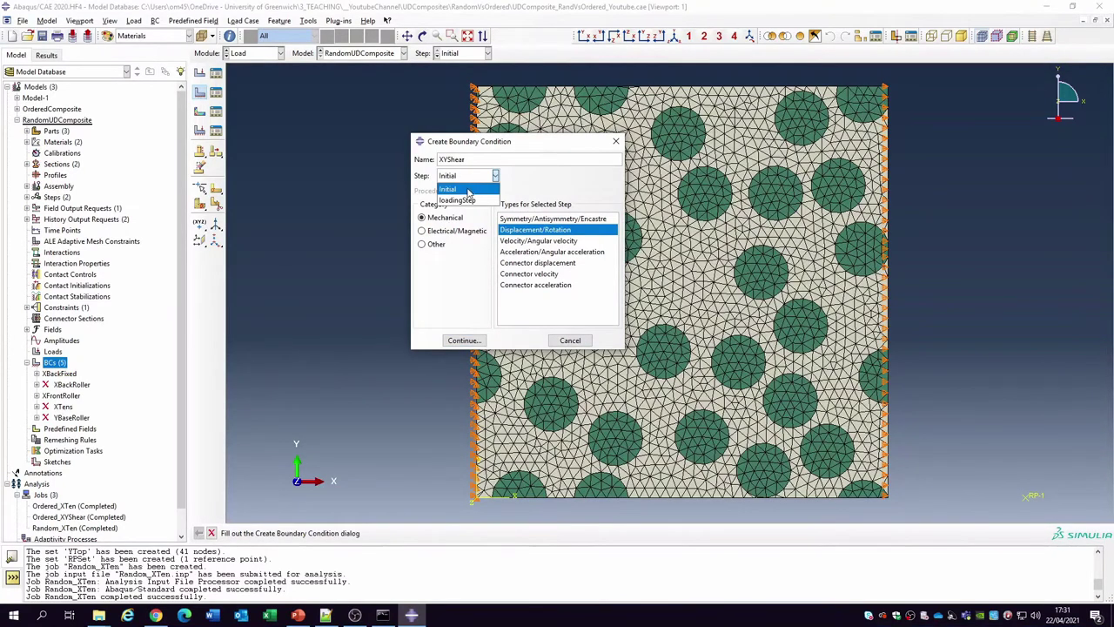
{"action": "left_click", "coordinate": [462, 198]}
{"action": "left_click", "coordinate": [464, 340]}
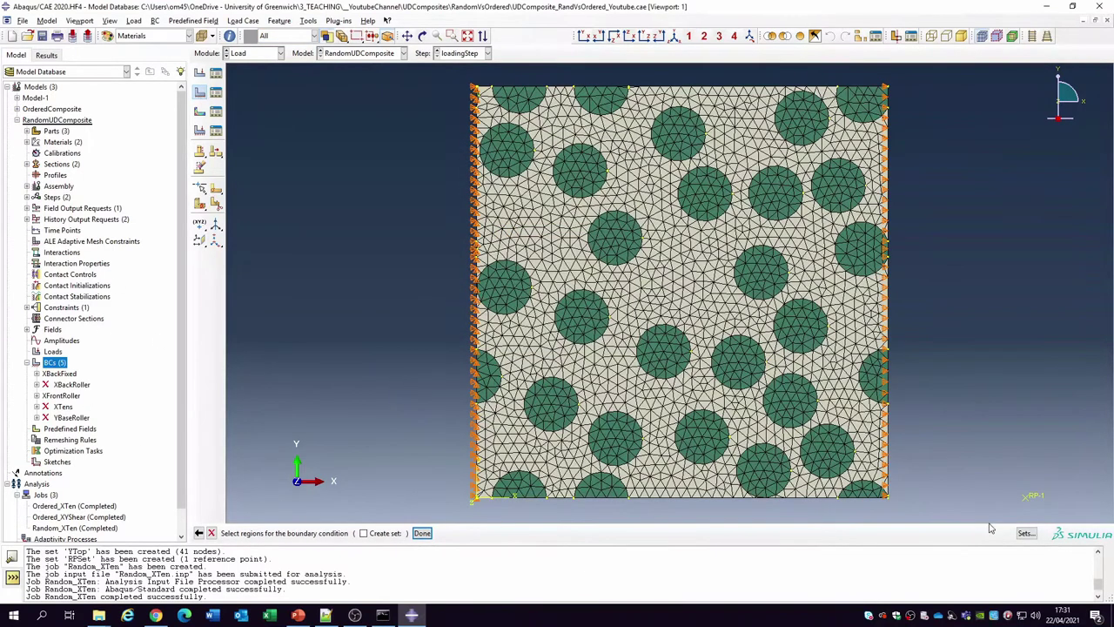
{"action": "left_click", "coordinate": [1026, 533]}
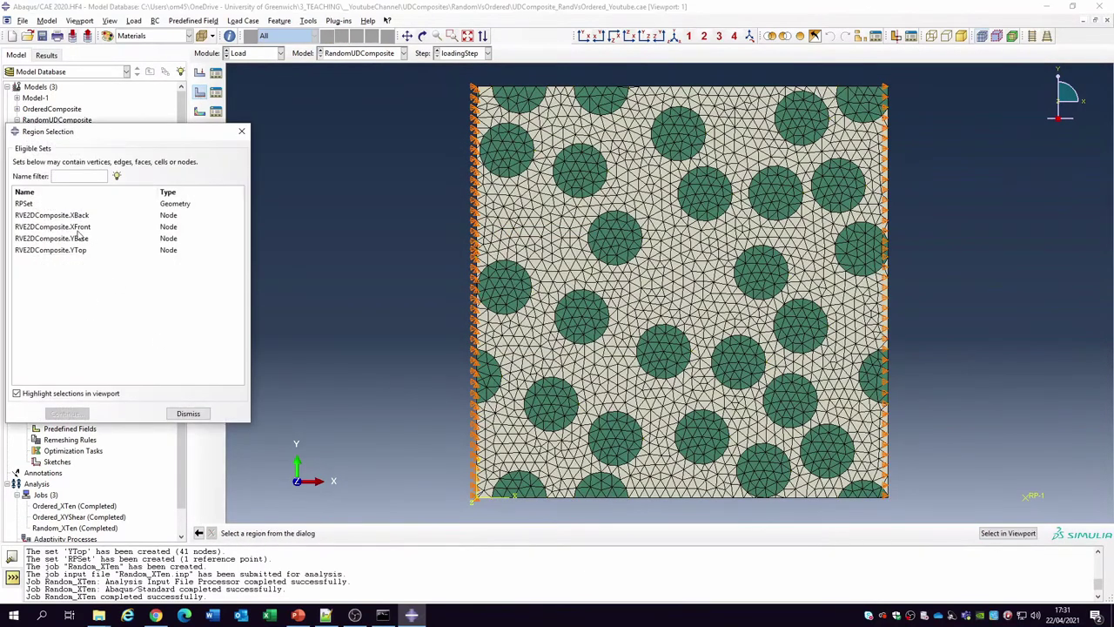
{"action": "left_click", "coordinate": [52, 227]}
{"action": "left_click", "coordinate": [64, 413]}
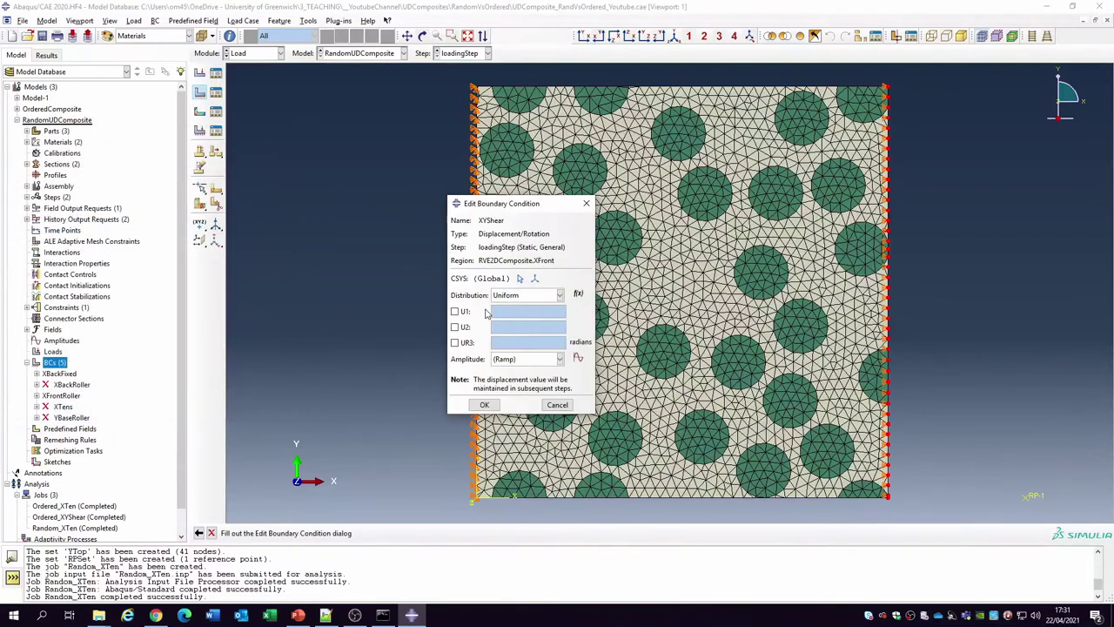
{"action": "left_click", "coordinate": [460, 327]}
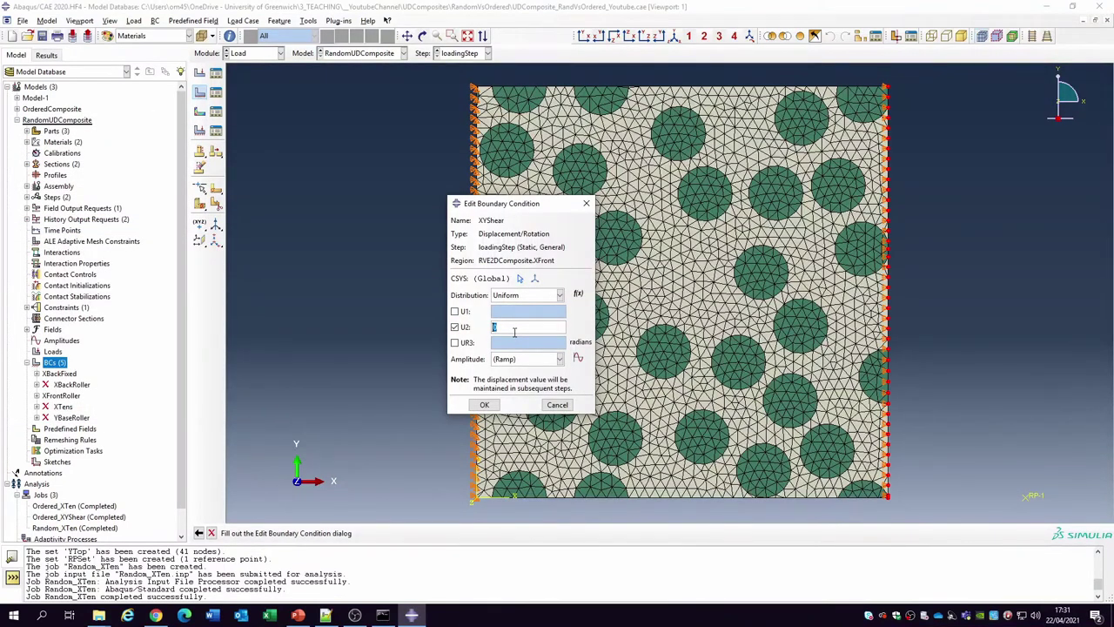
{"action": "type", "text": "45"}
{"action": "left_click", "coordinate": [484, 404]}
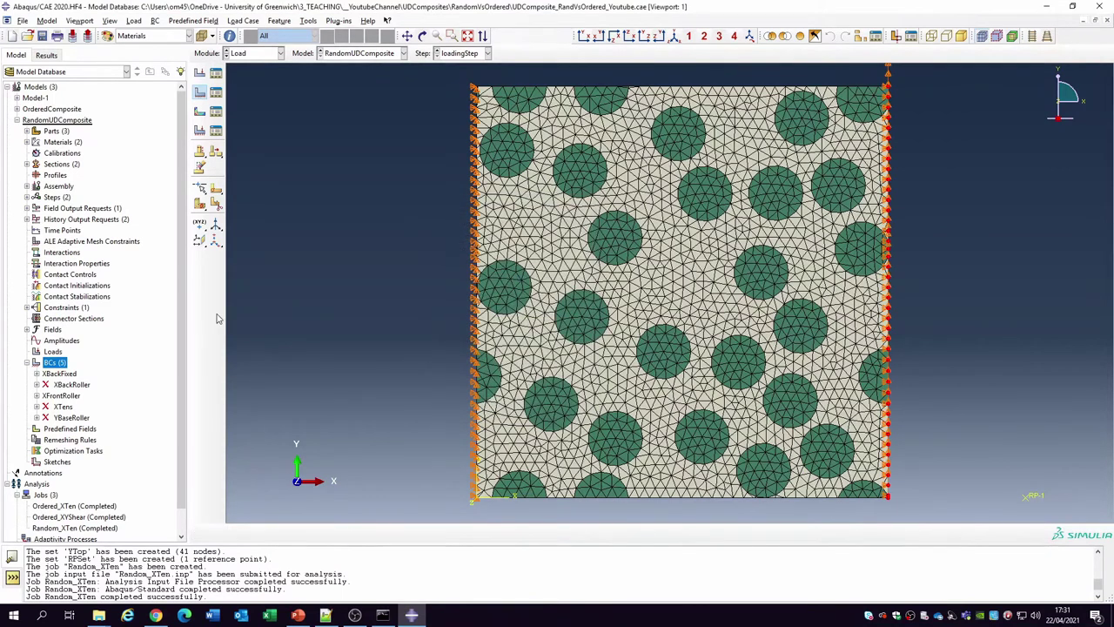
{"action": "left_click", "coordinate": [27, 308]}
Start Equation constraint XYConstraint with first term 1 × RVE2DComposite.XFront, DOF 2
{"action": "double_click", "coordinate": [61, 308]}
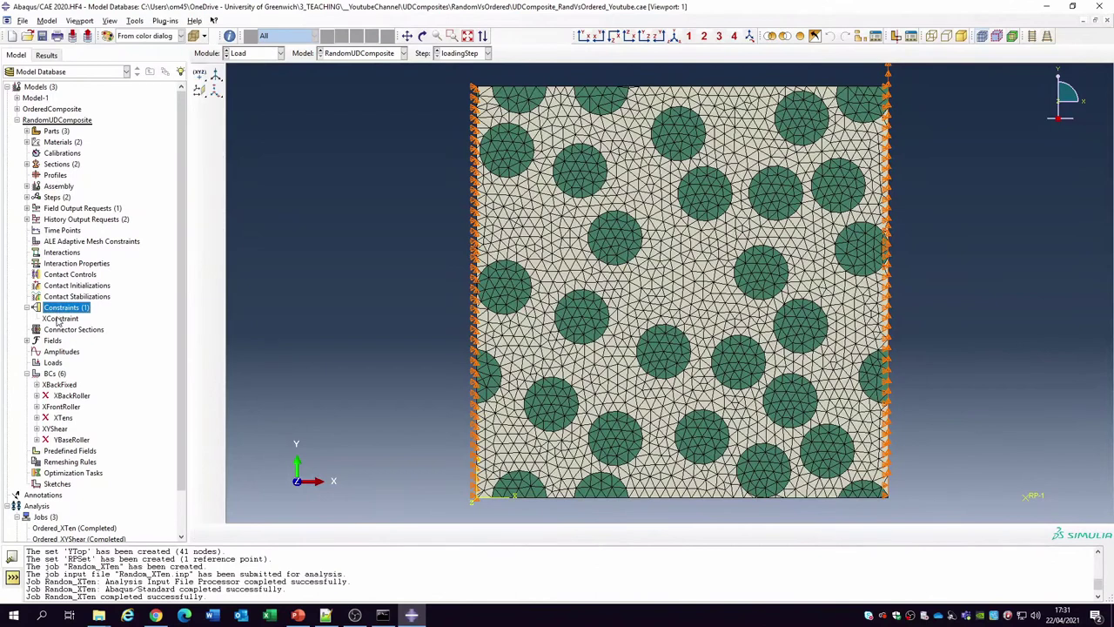
{"action": "type", "text": "X"}
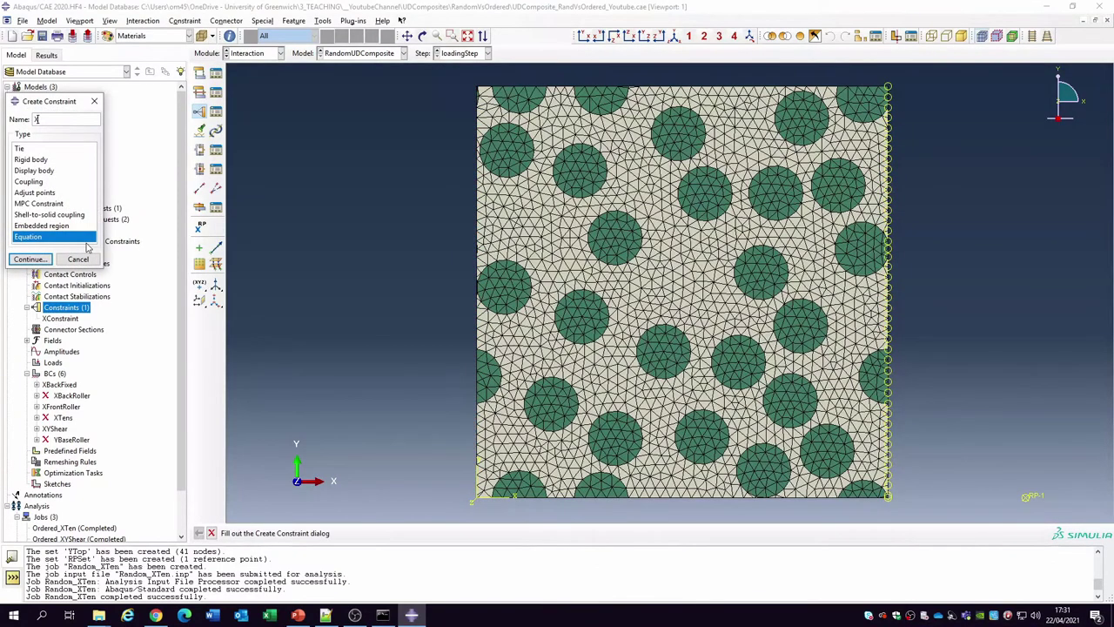
{"action": "type", "text": "YConstraint"}
{"action": "left_click", "coordinate": [29, 258]}
{"action": "left_click", "coordinate": [45, 168]}
{"action": "type", "text": "1"}
{"action": "key", "text": "Tab"}
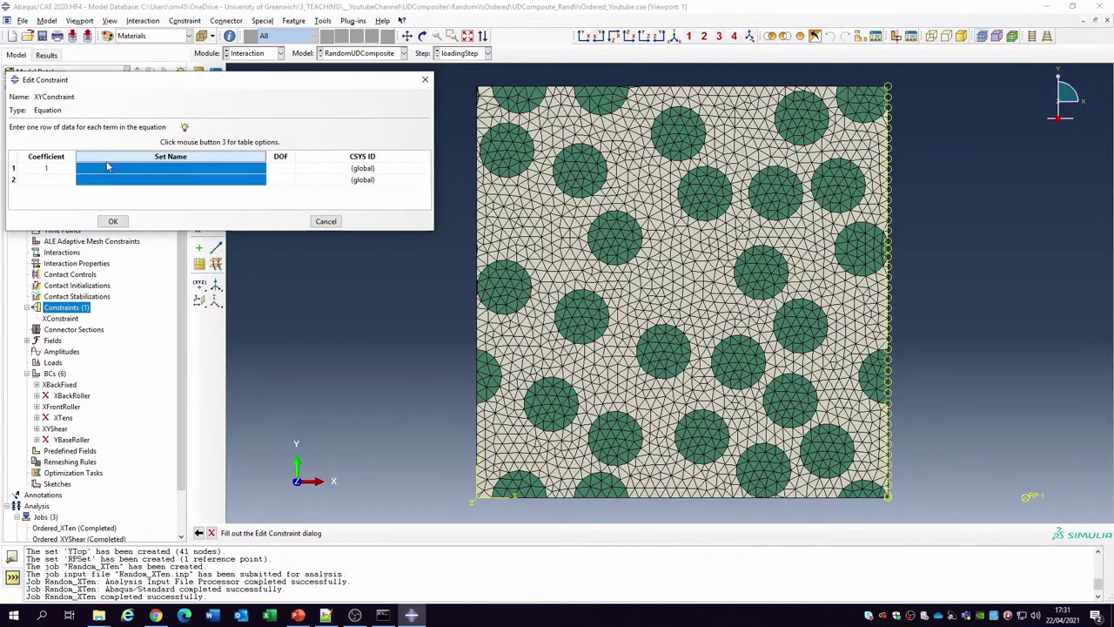
{"action": "left_click", "coordinate": [253, 168]}
{"action": "left_click", "coordinate": [261, 168]}
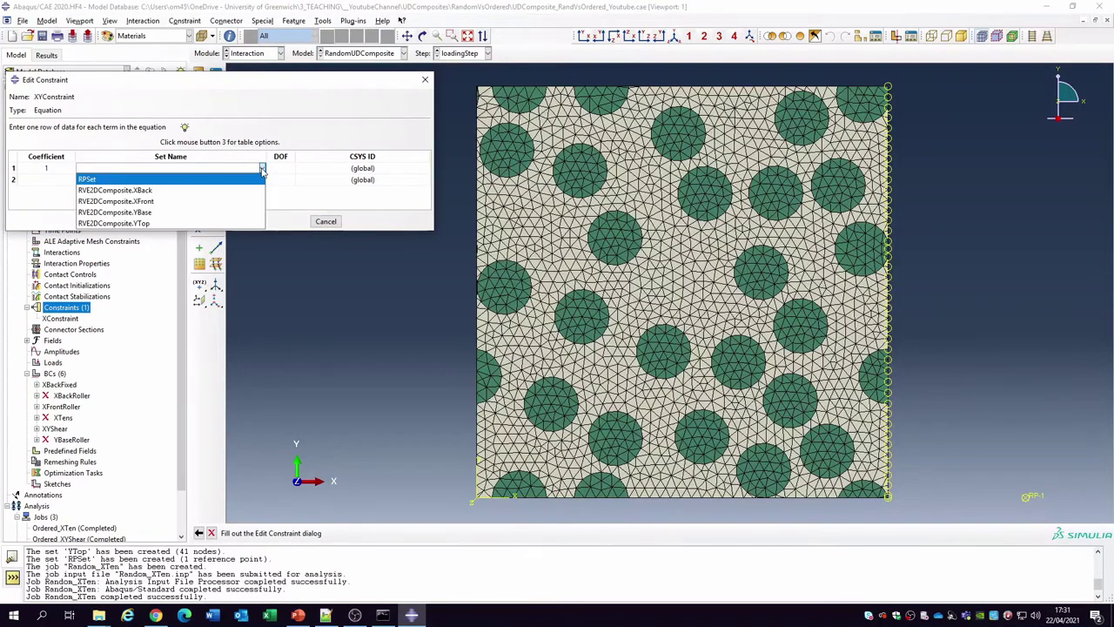
{"action": "left_click", "coordinate": [161, 201]}
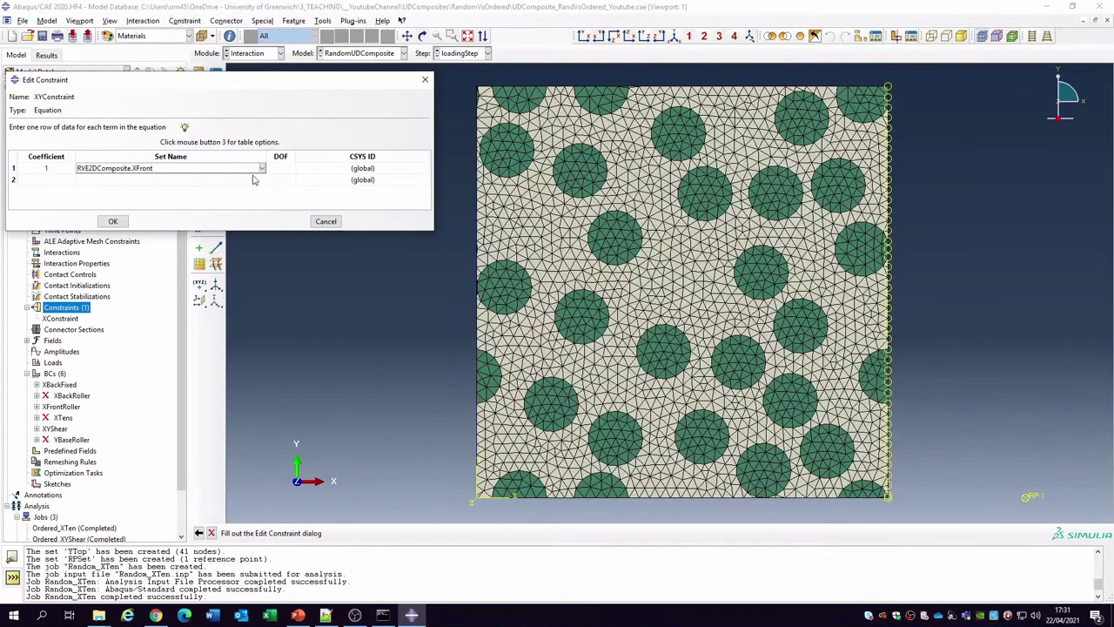
{"action": "left_click", "coordinate": [280, 169]}
{"action": "type", "text": "2"}
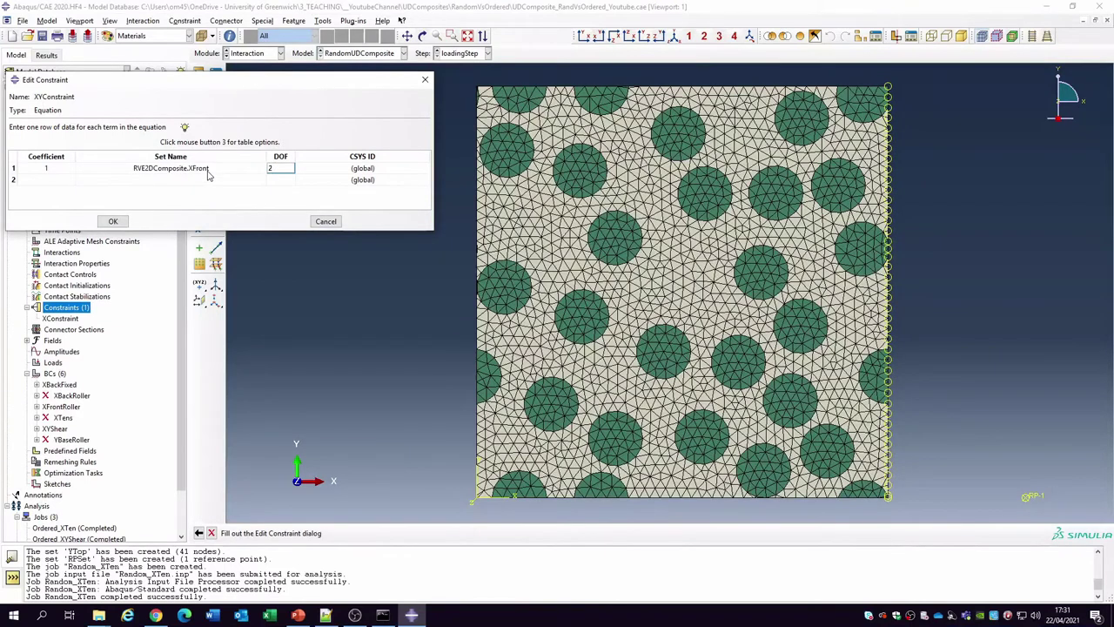
{"action": "left_click", "coordinate": [64, 180]}
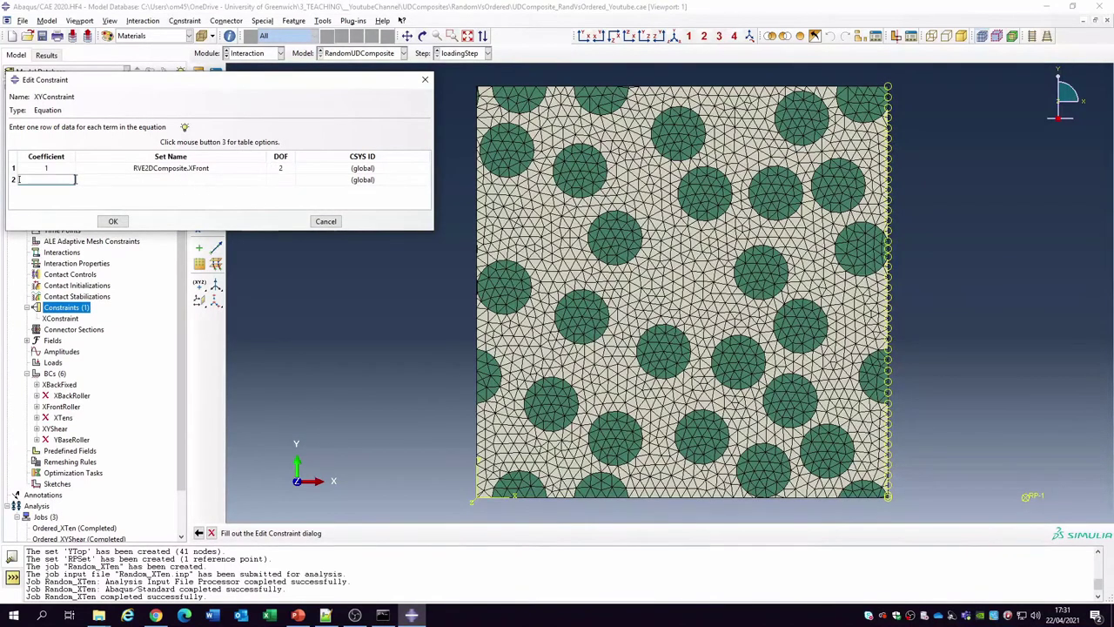
Add the second term with coefficient -1 on RPSet, DOF 2, and create the constraint
{"action": "type", "text": "-1"}
{"action": "left_click", "coordinate": [109, 180]}
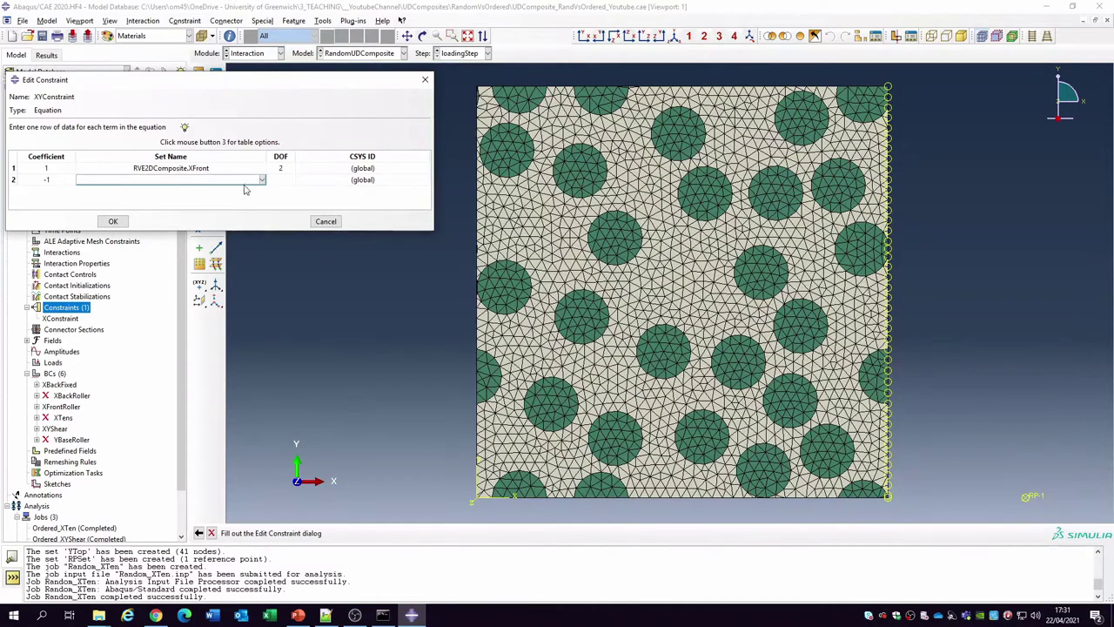
{"action": "left_click", "coordinate": [261, 179]}
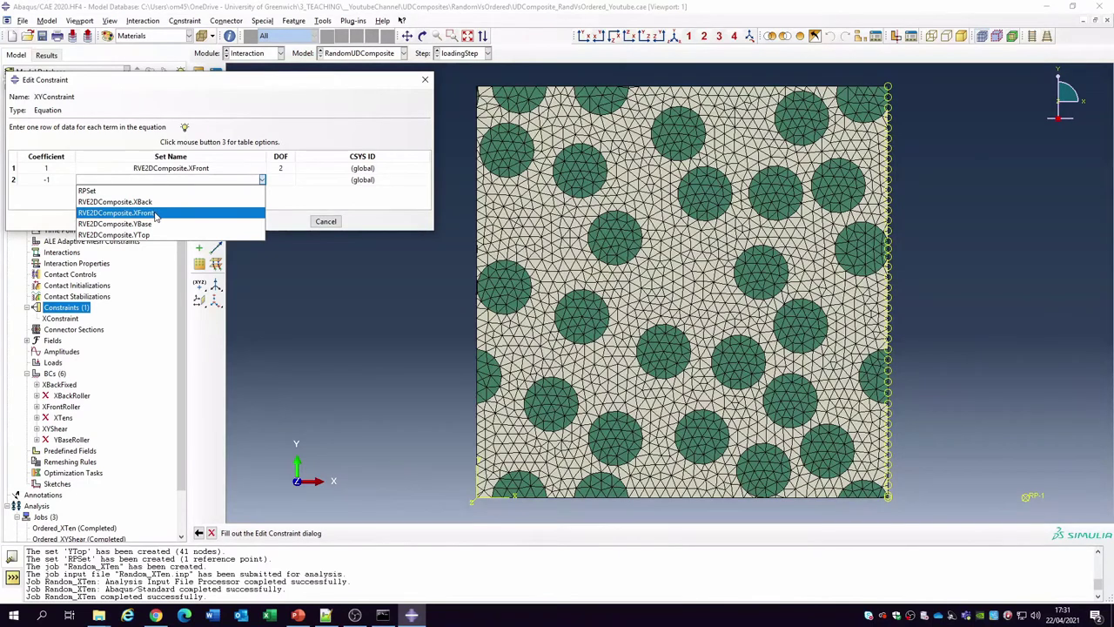
{"action": "left_click", "coordinate": [161, 191]}
{"action": "left_click", "coordinate": [280, 179]}
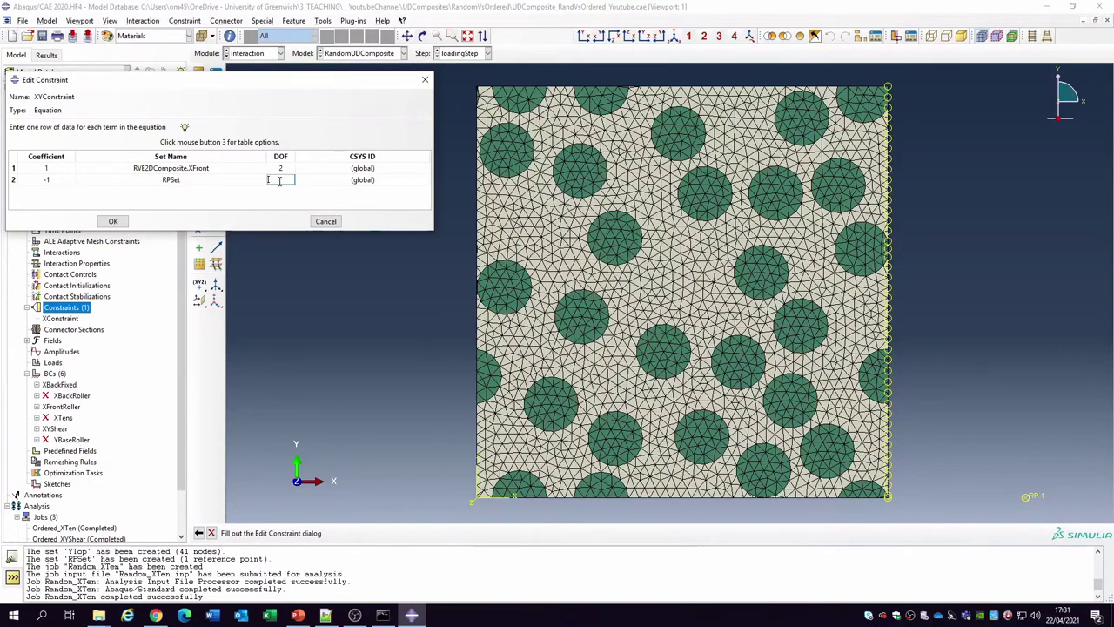
{"action": "type", "text": "2"}
{"action": "left_click", "coordinate": [122, 222]}
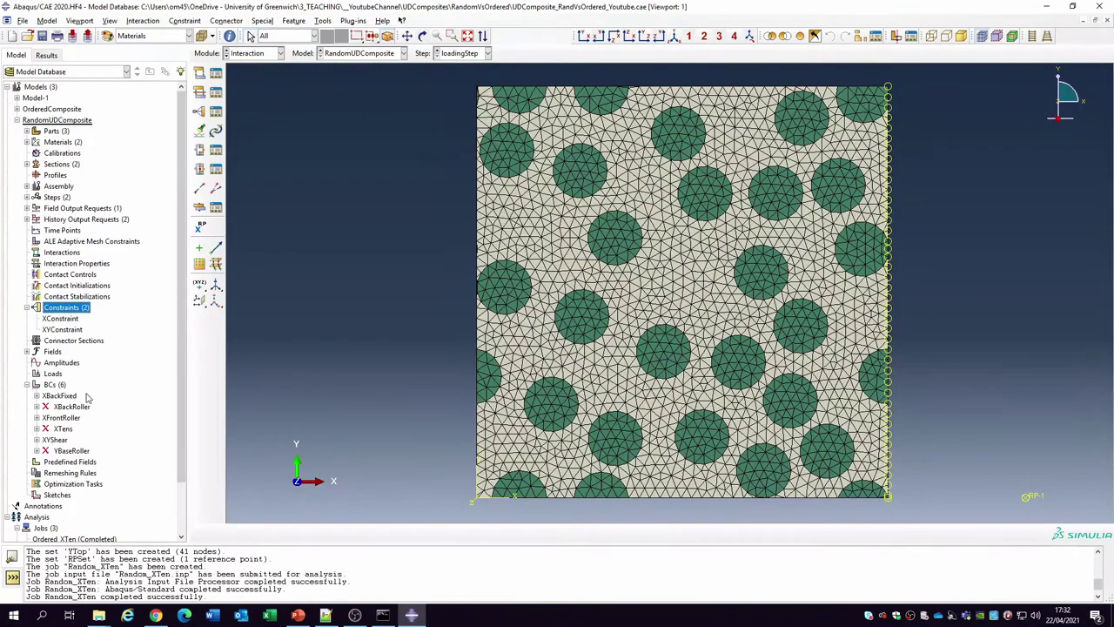
Suppress the XConstraint equation constraint
{"action": "left_click", "coordinate": [60, 441]}
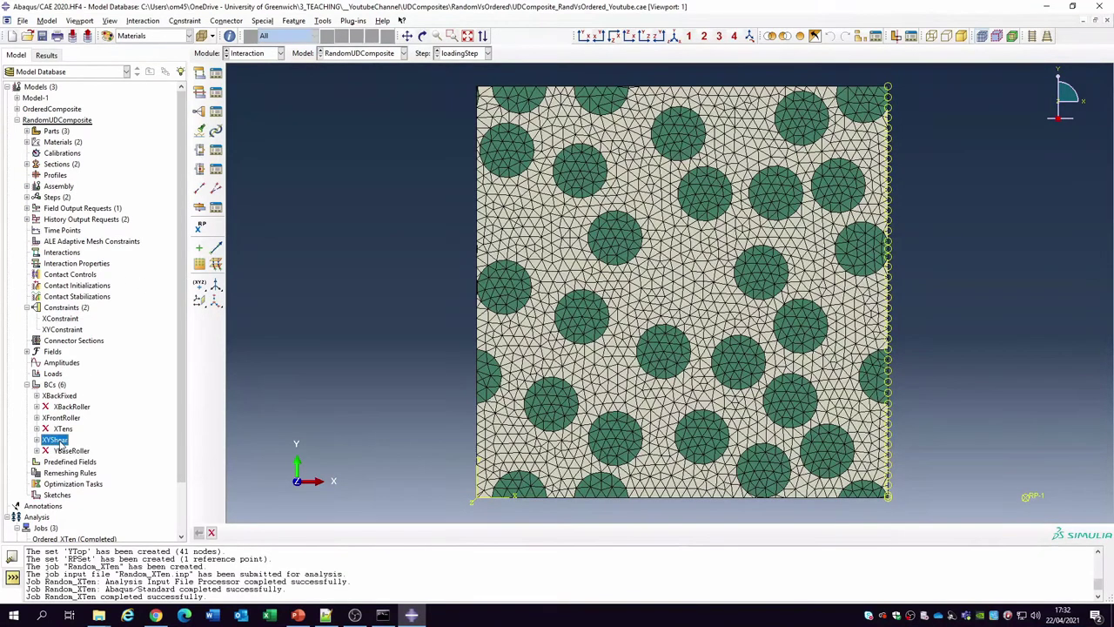
{"action": "left_click", "coordinate": [61, 319]}
{"action": "right_click", "coordinate": [65, 318]}
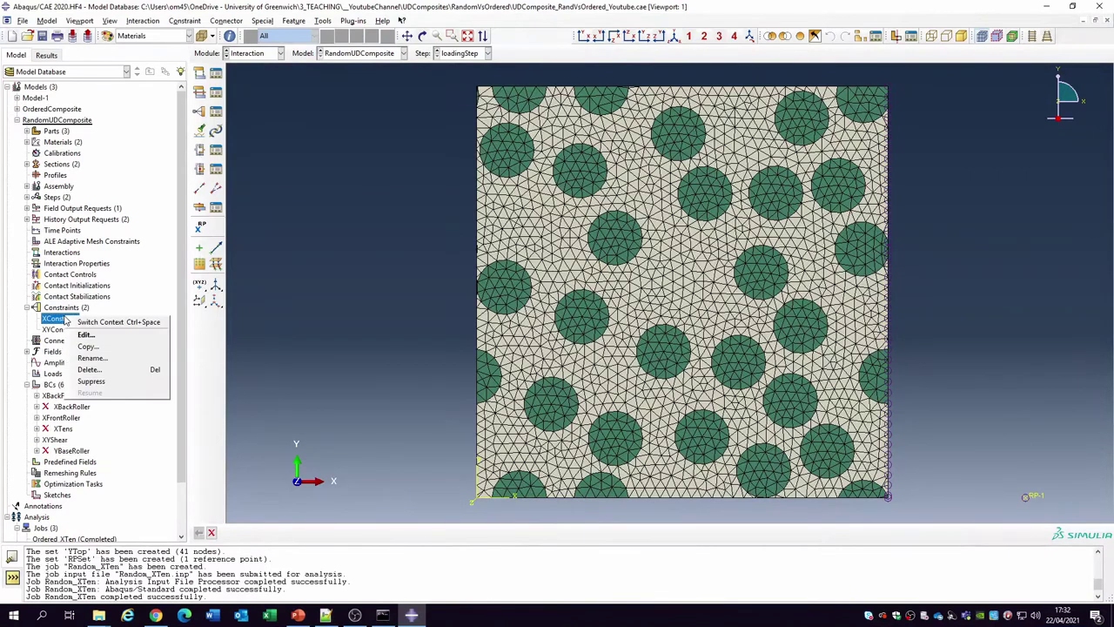
{"action": "left_click", "coordinate": [99, 383]}
{"action": "scroll", "coordinate": [112, 429], "scroll_direction": "down", "scroll_amount": 2}
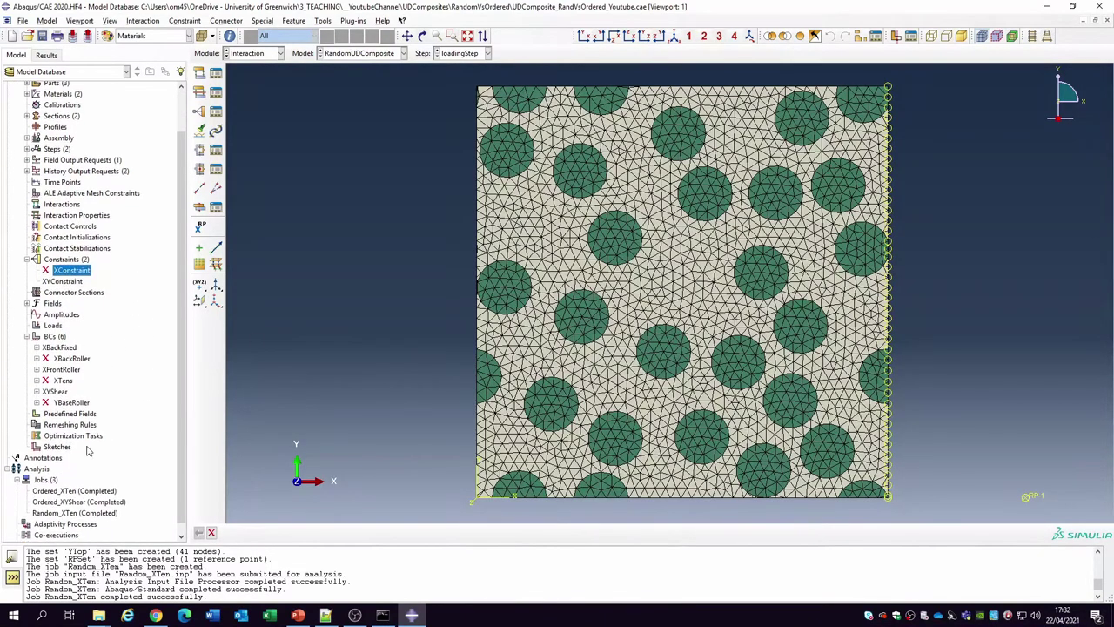
Create a new analysis job named Random_XYShear with default settings
{"action": "double_click", "coordinate": [45, 469]}
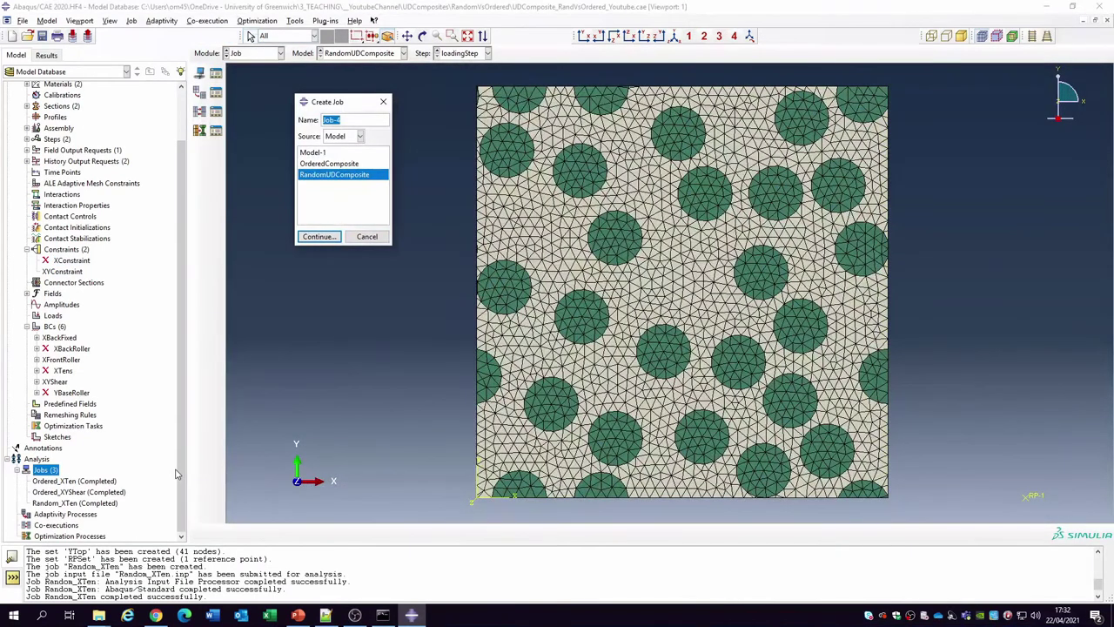
{"action": "type", "text": "Random_XT"}
{"action": "type", "text": "Shear"}
{"action": "key", "text": "Return"}
{"action": "left_click", "coordinate": [74, 425]}
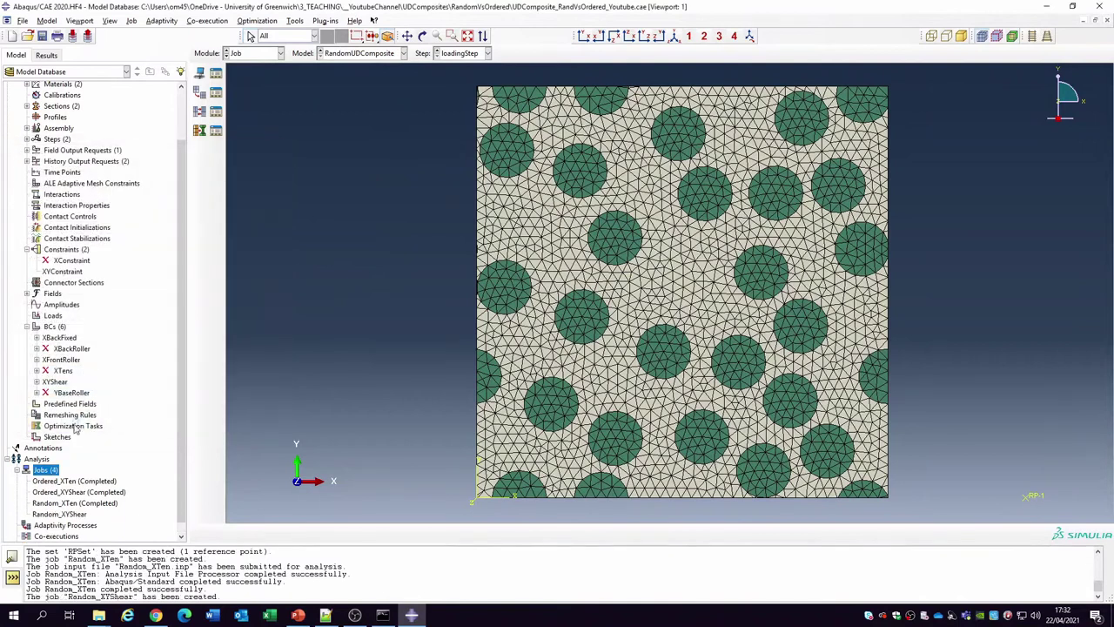
Submit the Random_XYShear job for analysis
{"action": "left_click", "coordinate": [73, 514]}
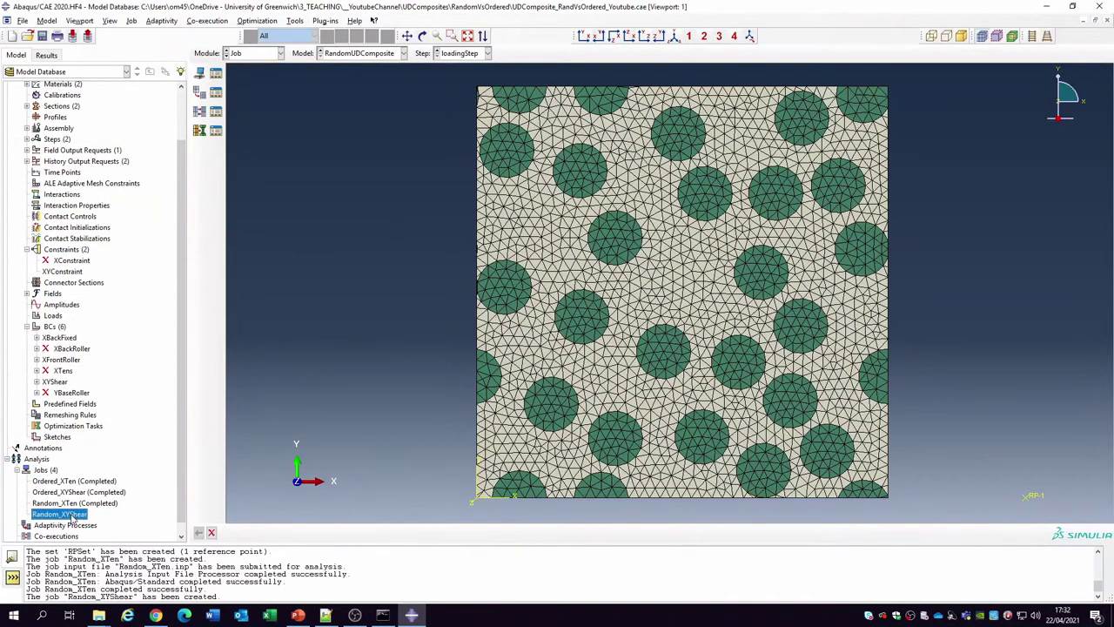
{"action": "right_click", "coordinate": [73, 515]}
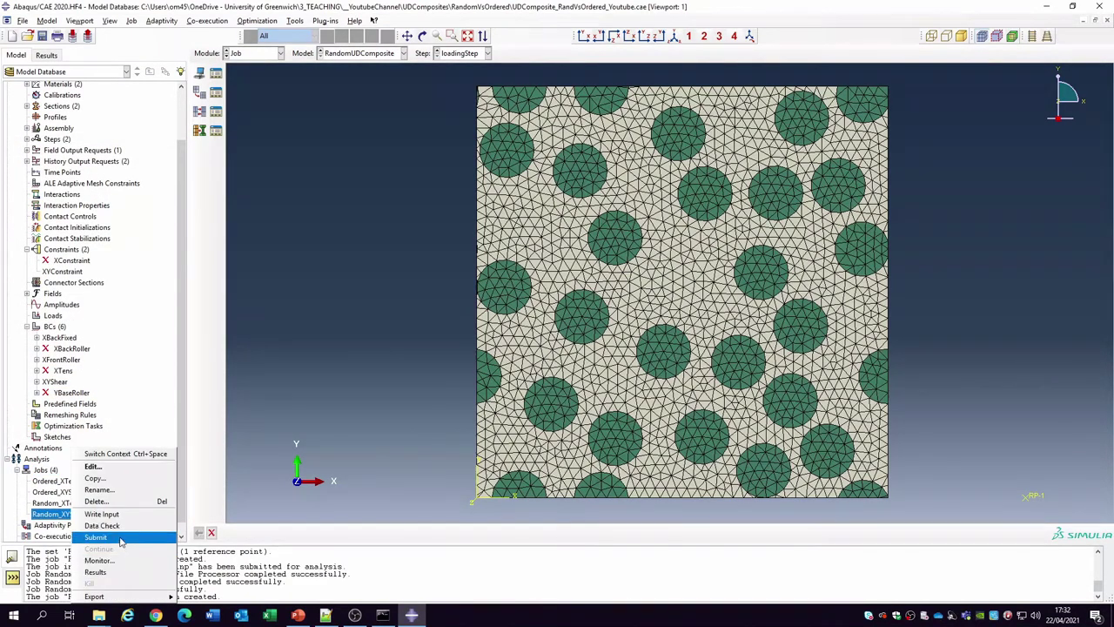
{"action": "left_click", "coordinate": [120, 536]}
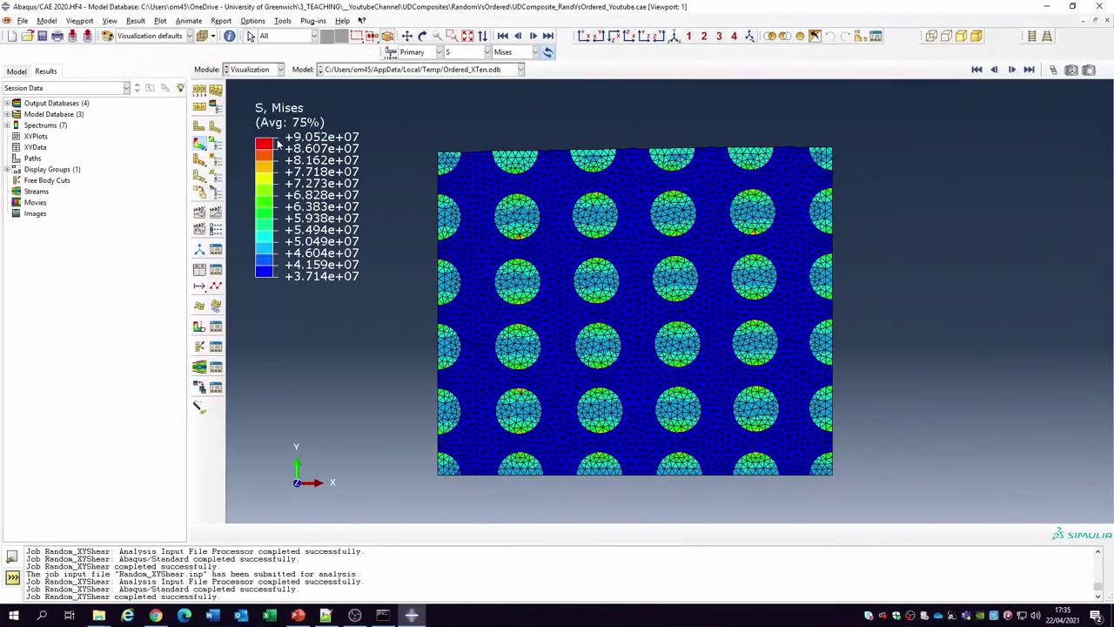
Start the deformation scale-factor animation of the Ordered_XTen results
{"action": "left_click", "coordinate": [16, 71]}
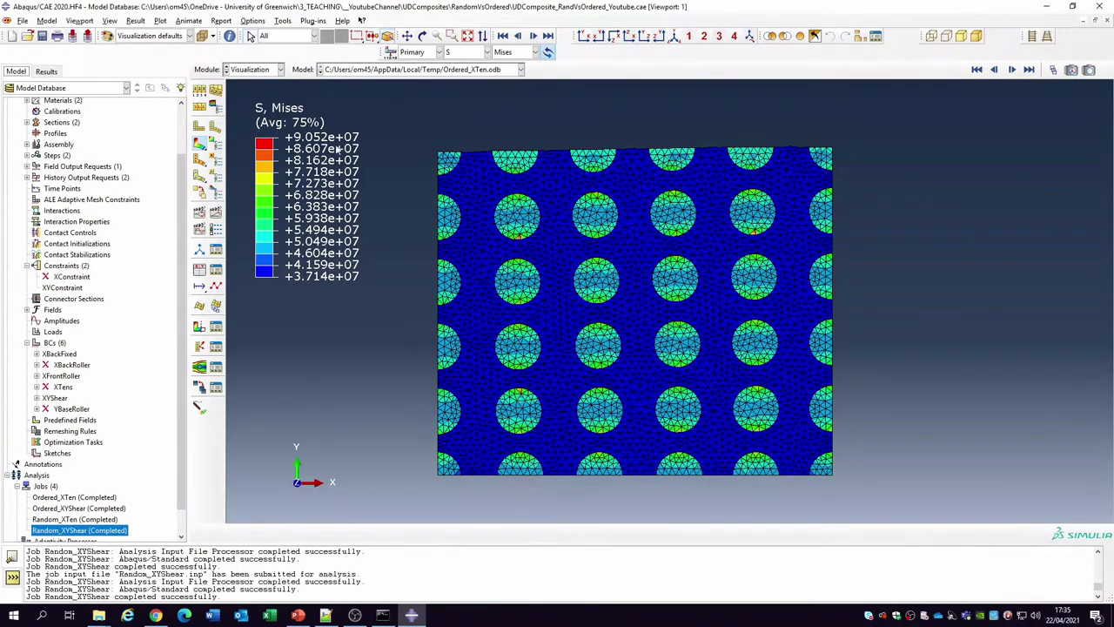
{"action": "left_click", "coordinate": [199, 211]}
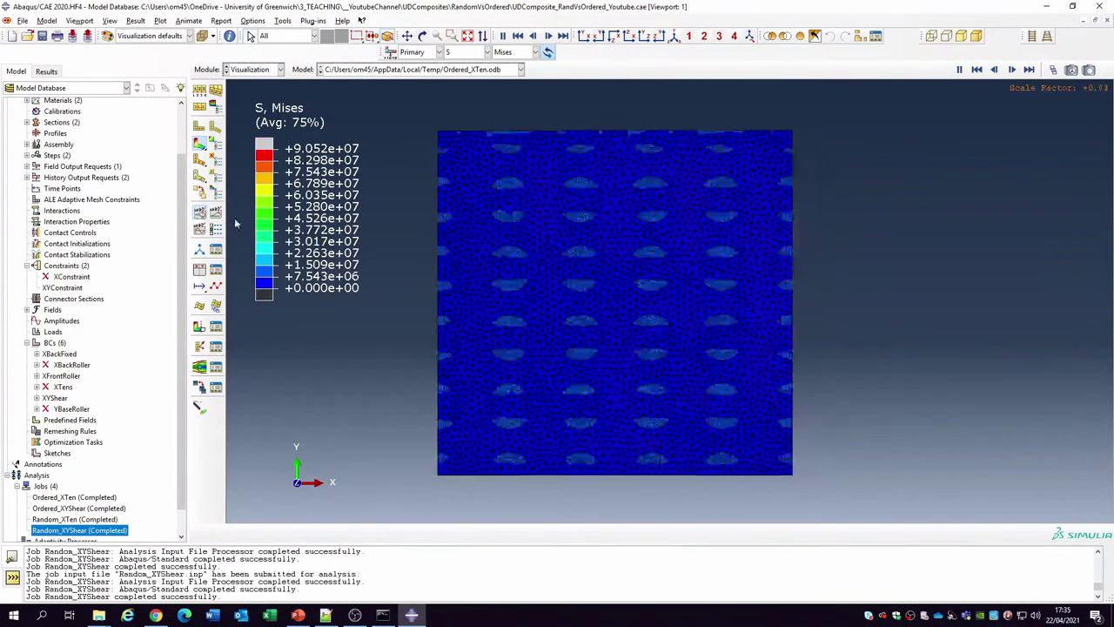
{"action": "left_click", "coordinate": [216, 230]}
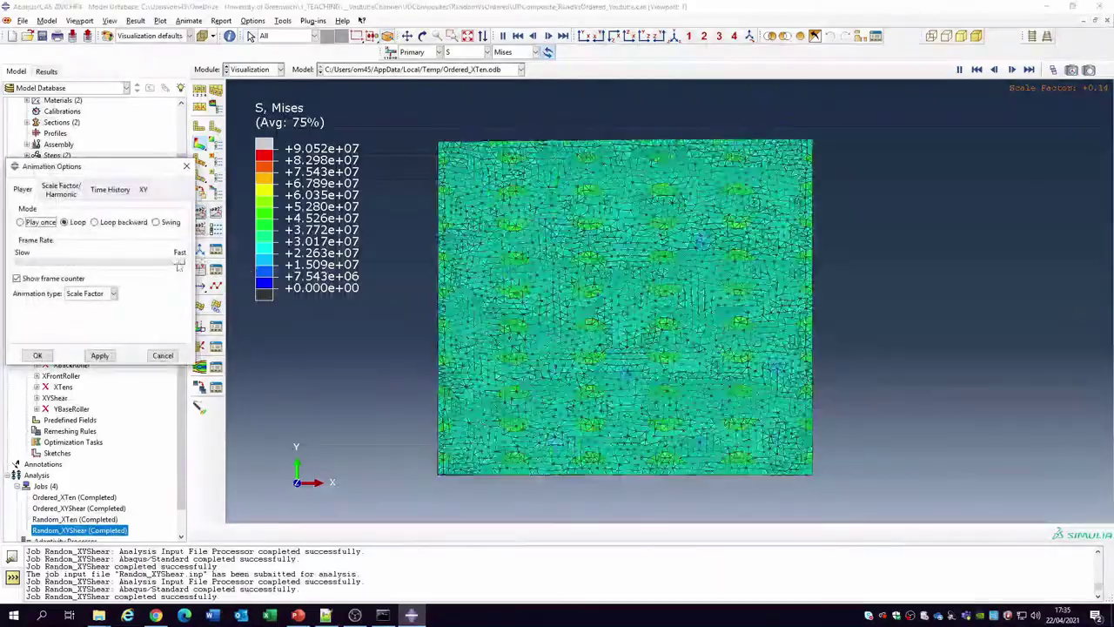
{"action": "left_click", "coordinate": [37, 355]}
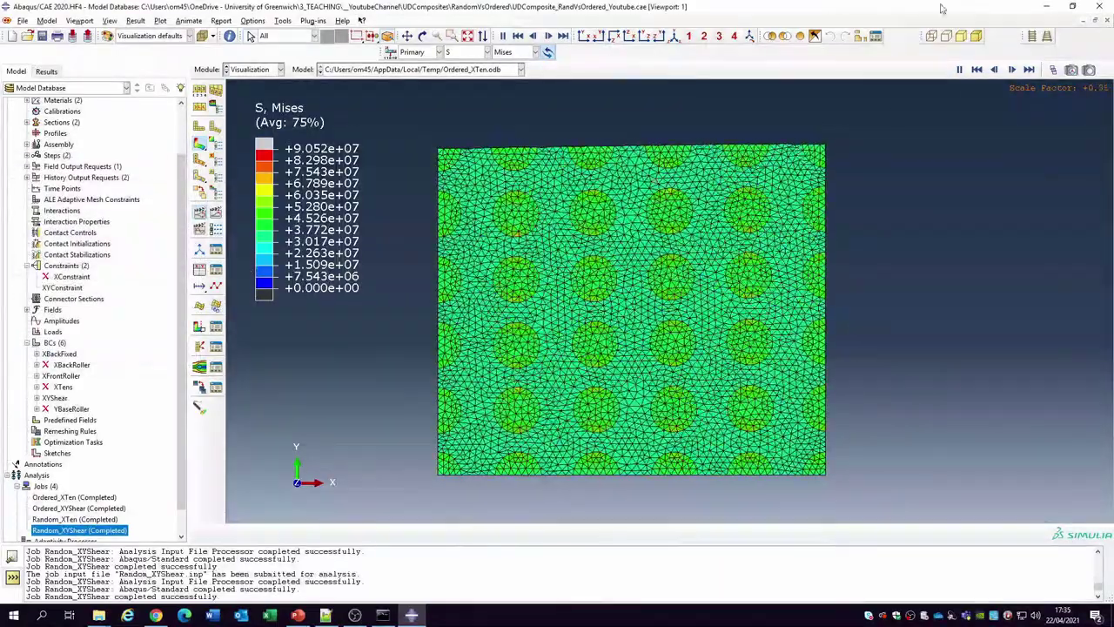
Switch the contour field output from S to PE and stop the animation
{"action": "left_click", "coordinate": [472, 54]}
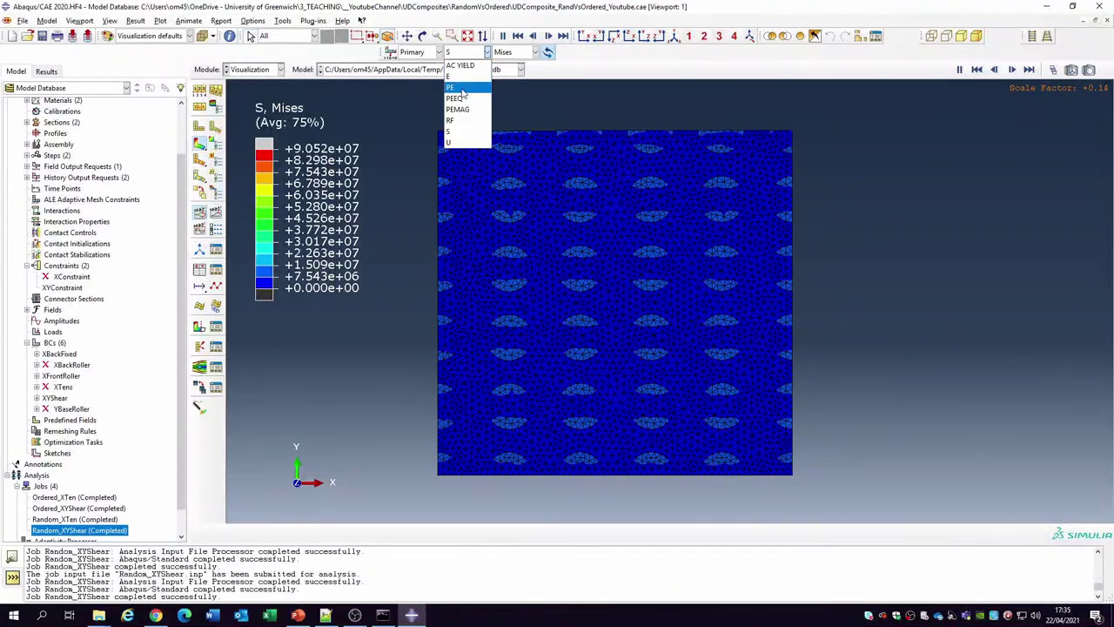
{"action": "left_click", "coordinate": [462, 94]}
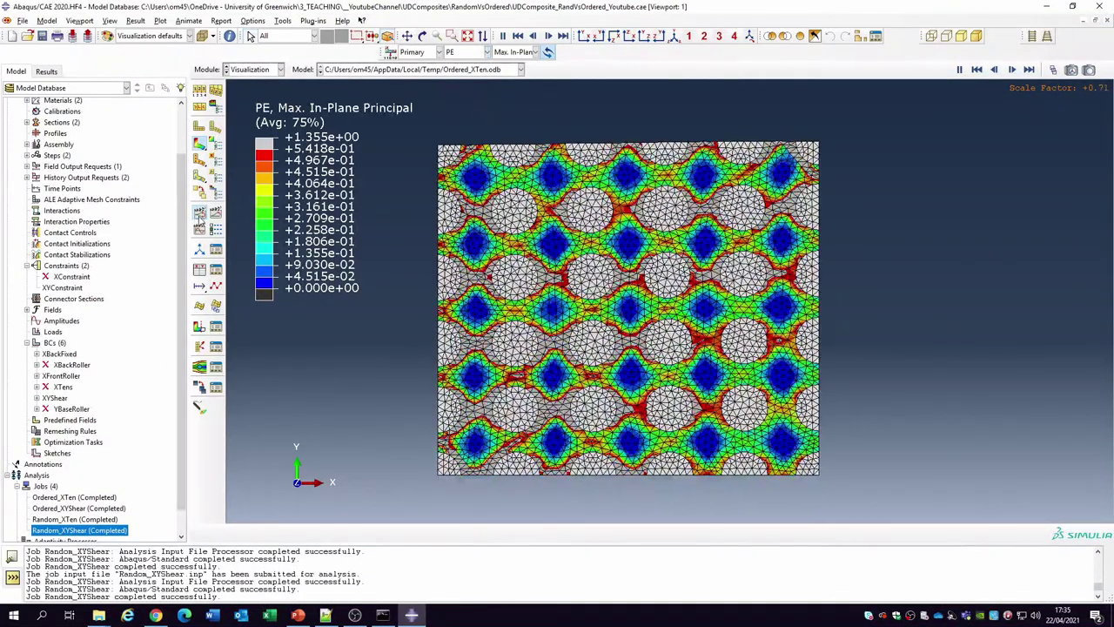
{"action": "left_click", "coordinate": [208, 226]}
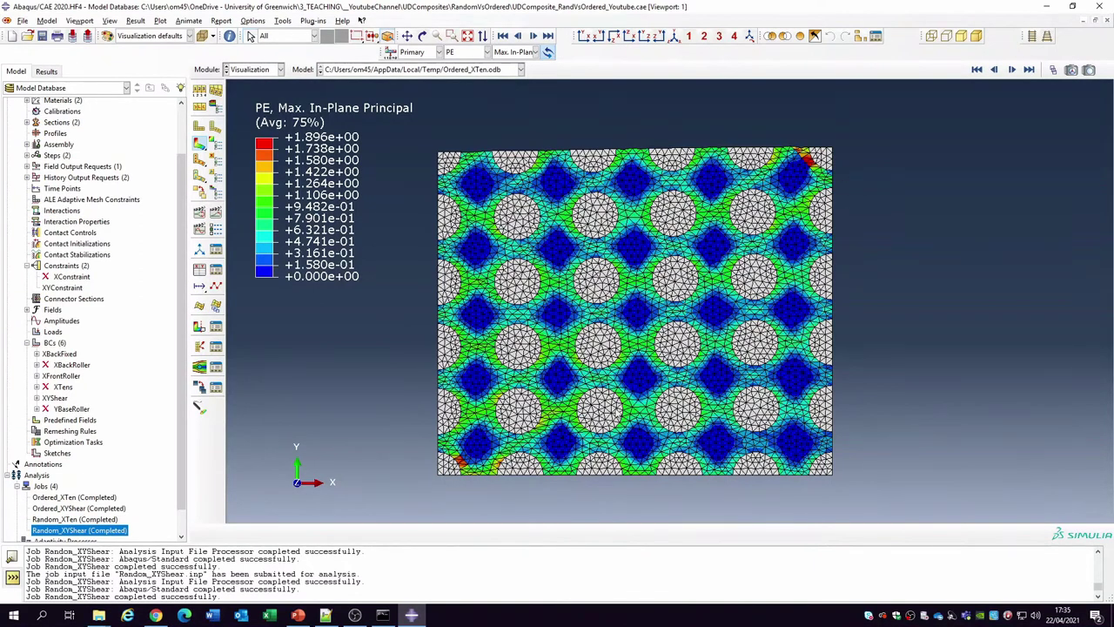
{"action": "left_click", "coordinate": [200, 216]}
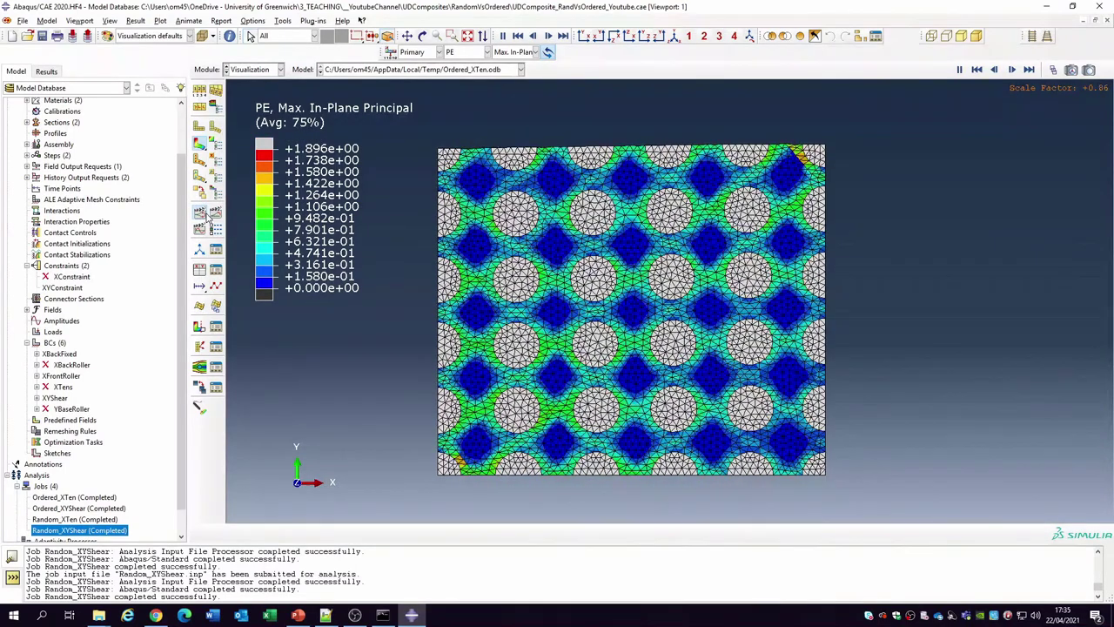
{"action": "left_click", "coordinate": [200, 216]}
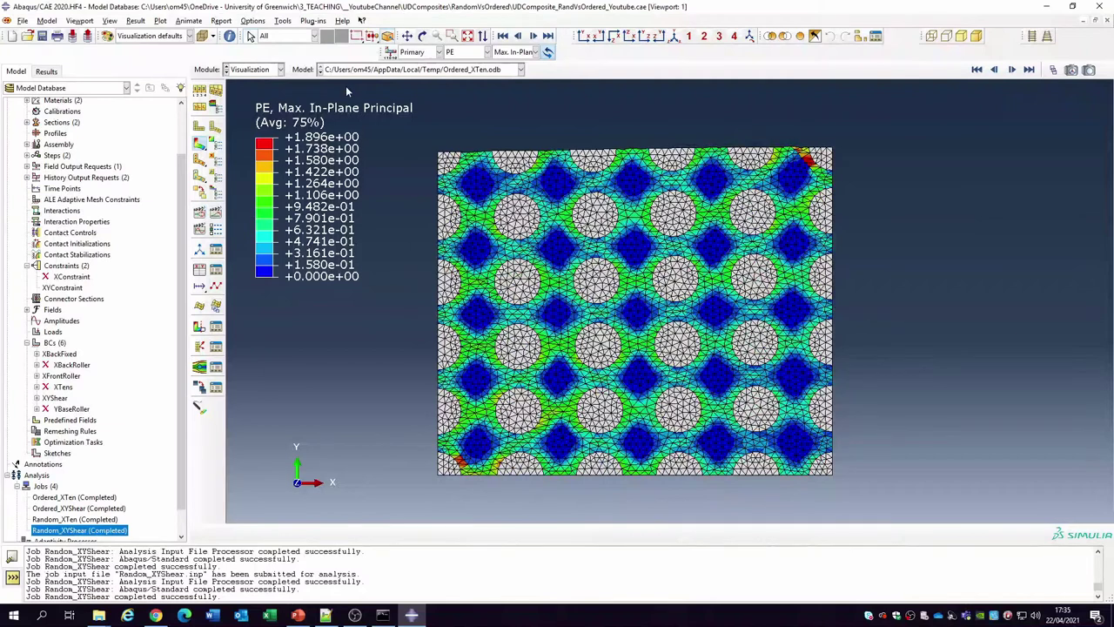
{"action": "left_click", "coordinate": [403, 69]}
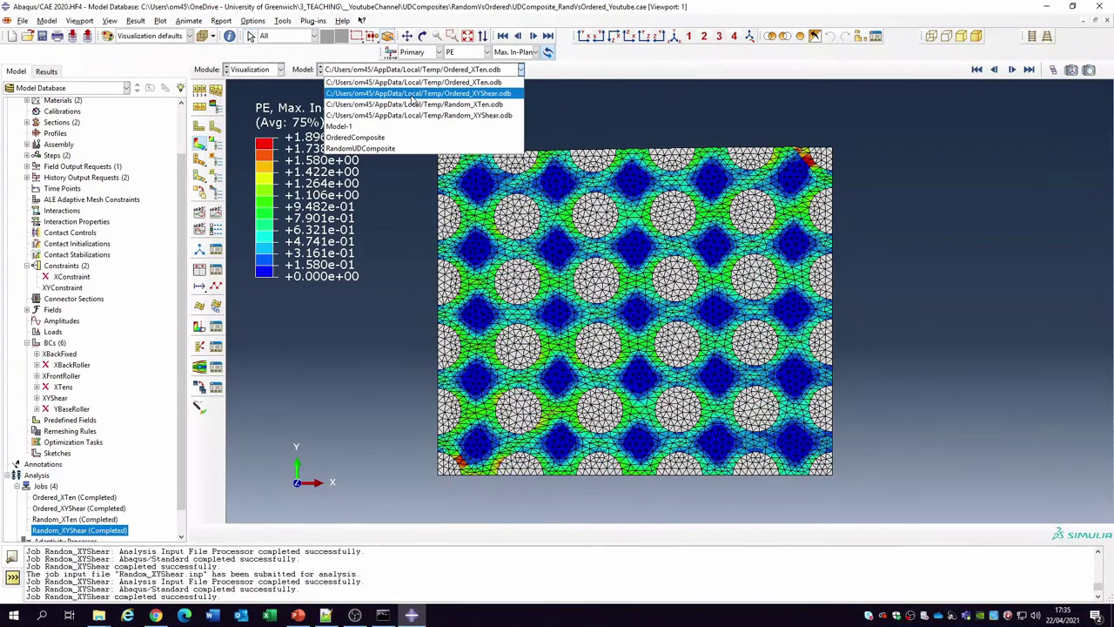
Load Ordered_XYShear.odb, plot contours on the deformed shape, auto-fit, and show PE
{"action": "left_click", "coordinate": [412, 95]}
{"action": "left_click", "coordinate": [201, 144]}
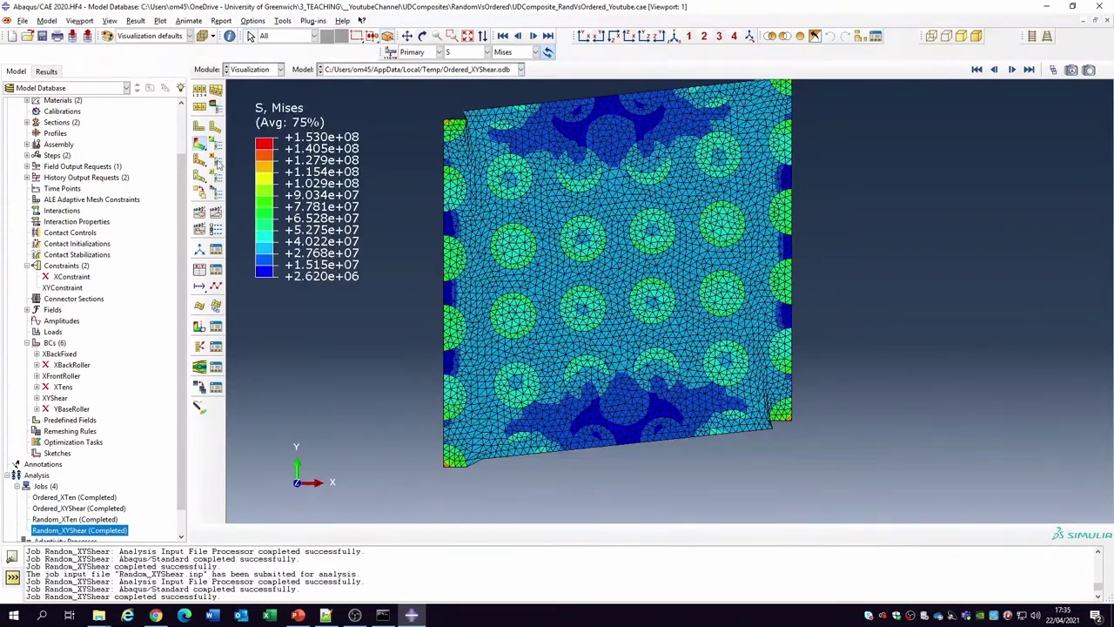
{"action": "left_click", "coordinate": [467, 36]}
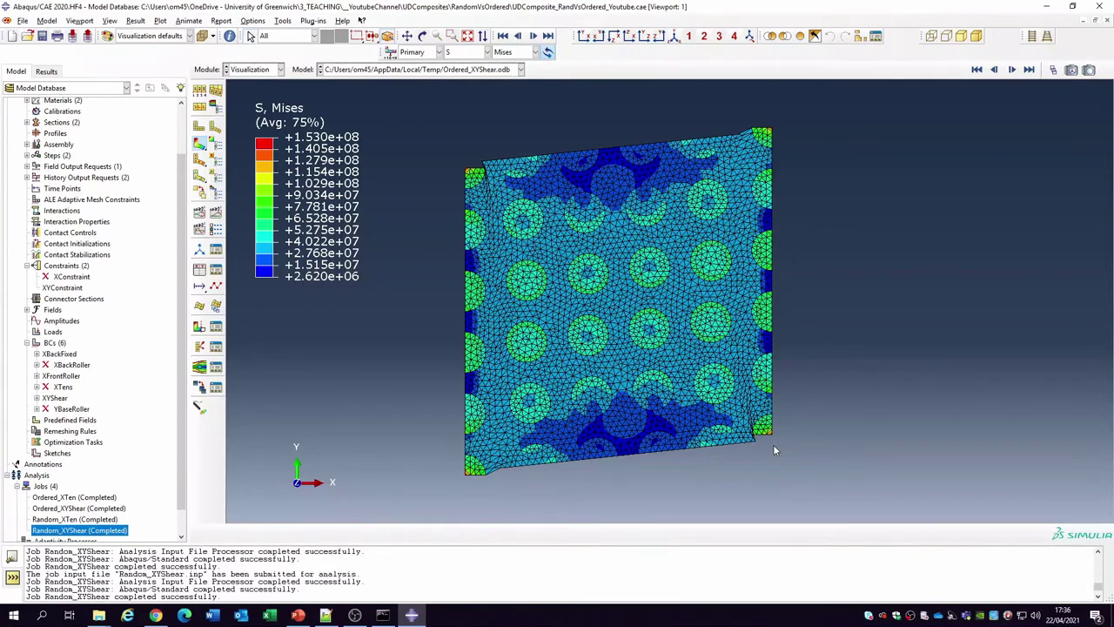
{"action": "left_click", "coordinate": [466, 51]}
{"action": "left_click", "coordinate": [457, 89]}
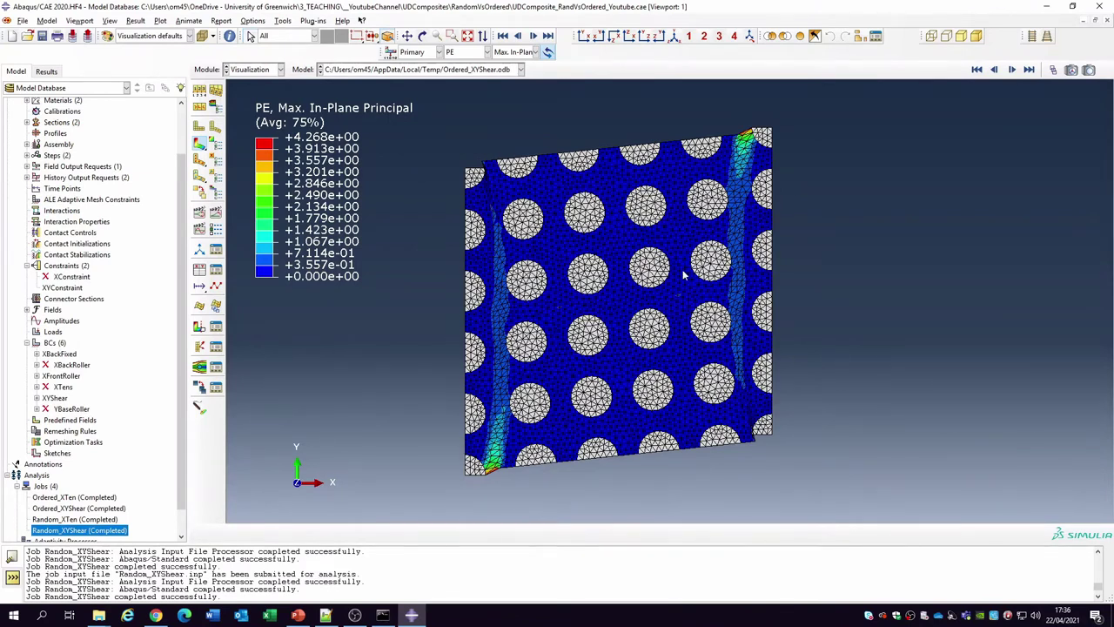
{"action": "left_click", "coordinate": [463, 71]}
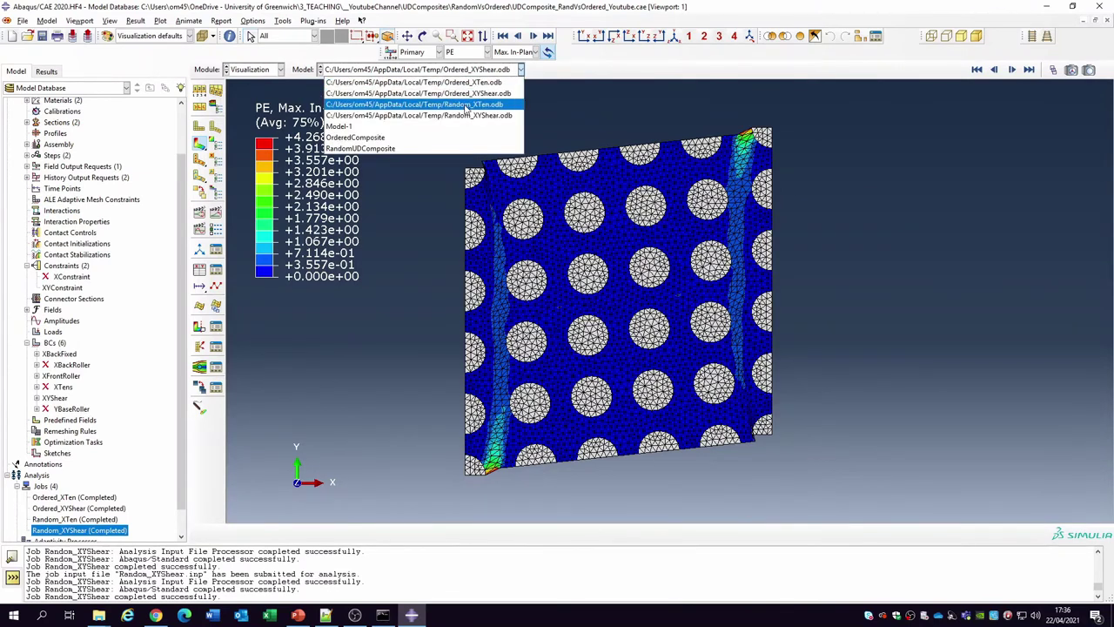
Load Random_XTen.odb, animate the scale factor, and plot PE plastic strain contours peaking at 7.066
{"action": "left_click", "coordinate": [466, 104]}
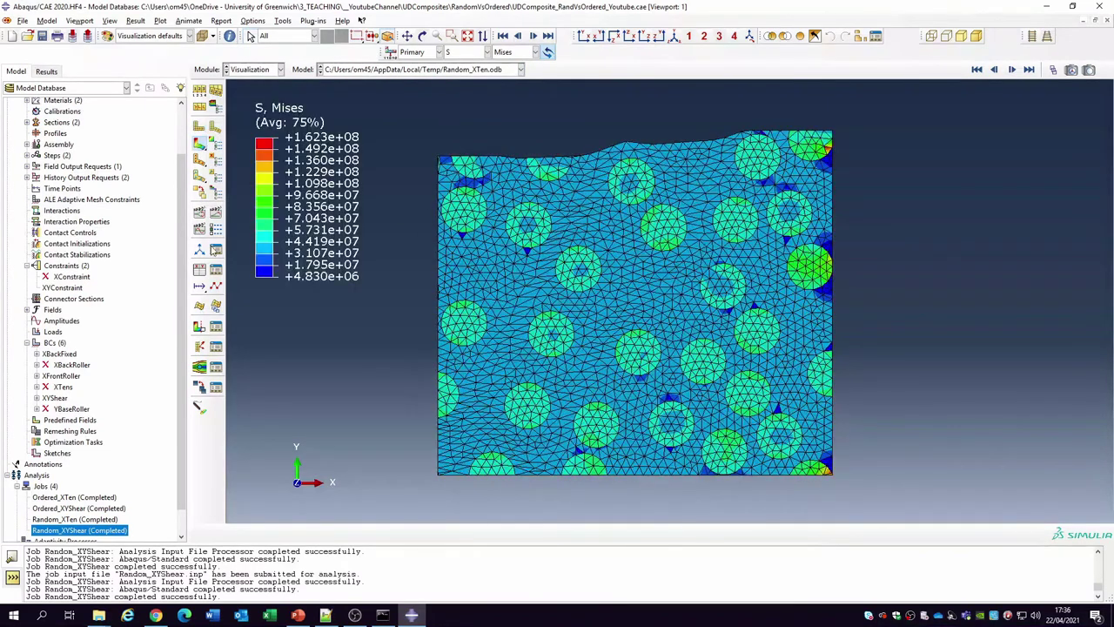
{"action": "left_click", "coordinate": [200, 210]}
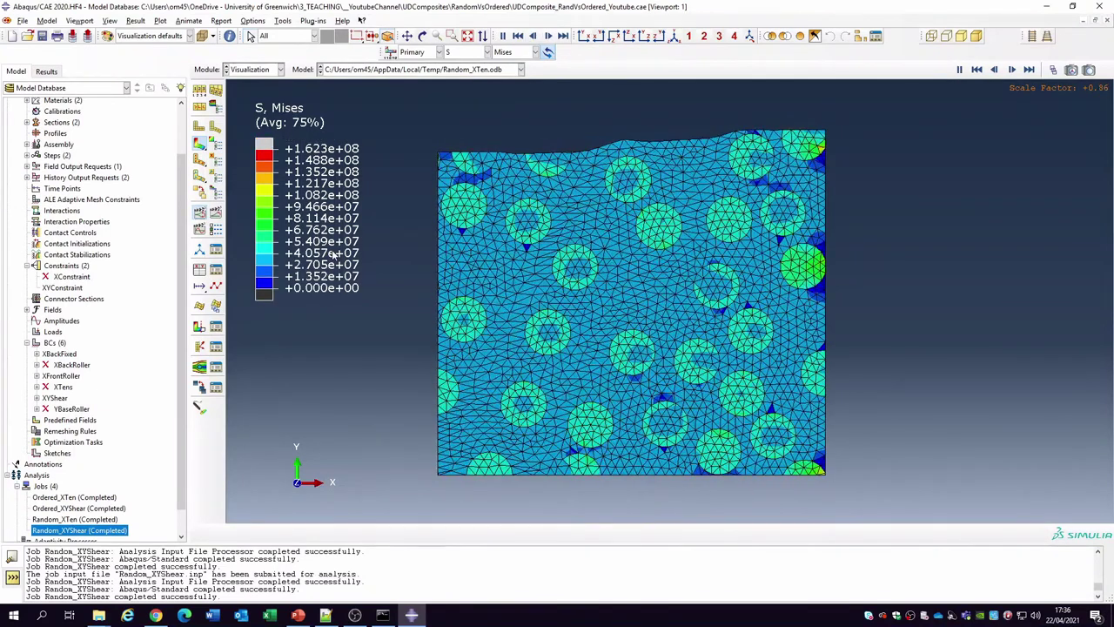
{"action": "left_click", "coordinate": [470, 52]}
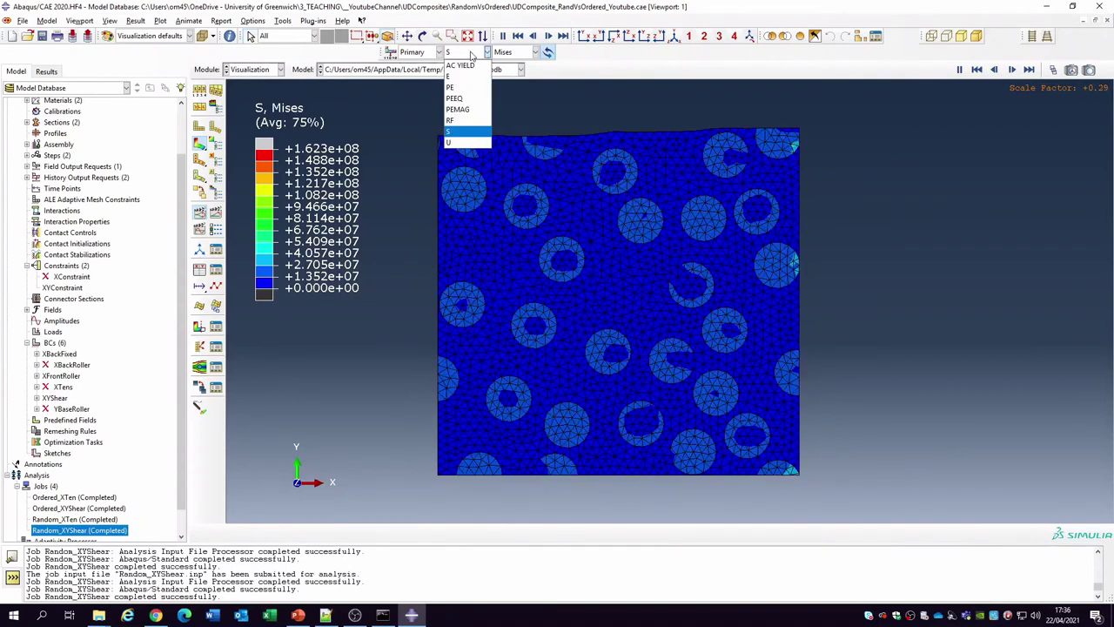
{"action": "left_click", "coordinate": [467, 89]}
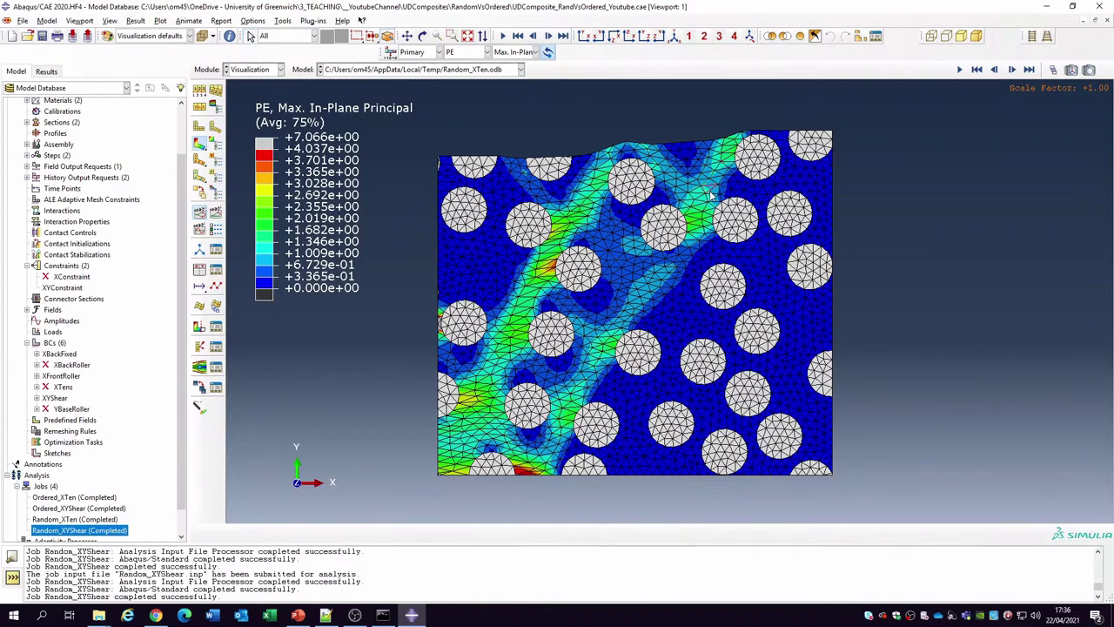
{"action": "left_click", "coordinate": [441, 71]}
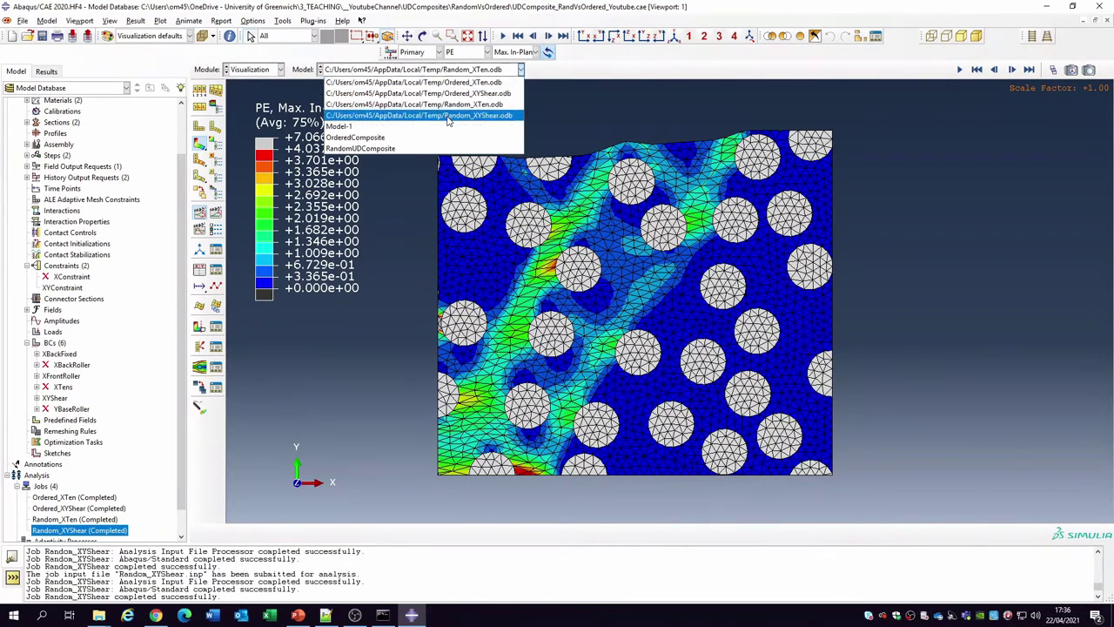
Load Random_XYShear.odb, plot PE contours on the deformed shape, animate the scale factor, and create a second viewport
{"action": "left_click", "coordinate": [446, 116]}
{"action": "left_click", "coordinate": [200, 145]}
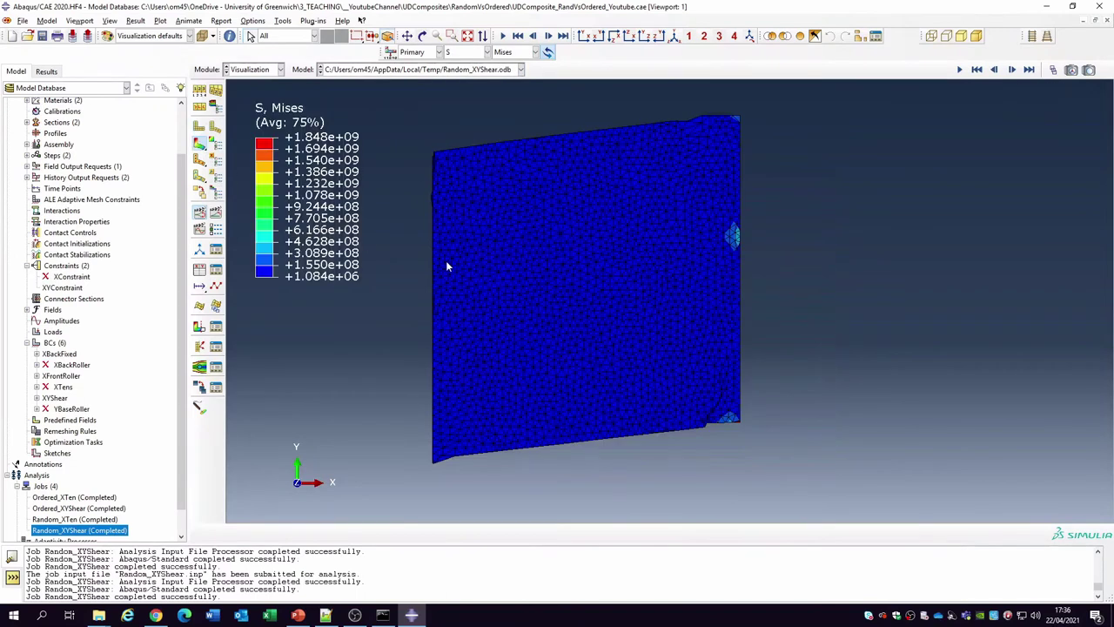
{"action": "left_click", "coordinate": [467, 52]}
{"action": "left_click", "coordinate": [468, 89]}
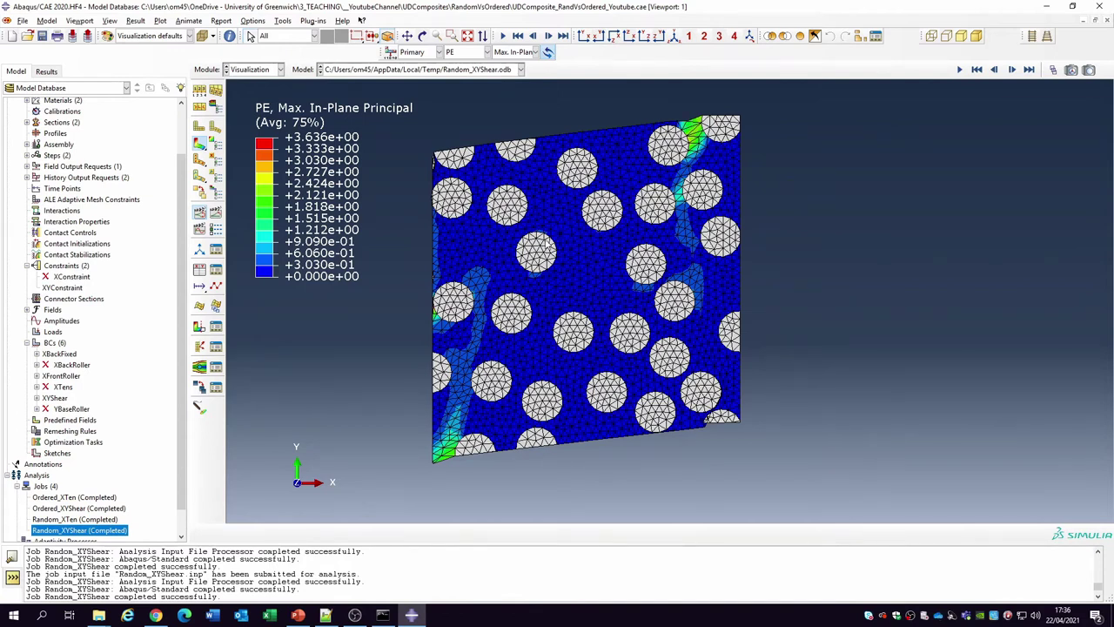
{"action": "left_click", "coordinate": [200, 286]}
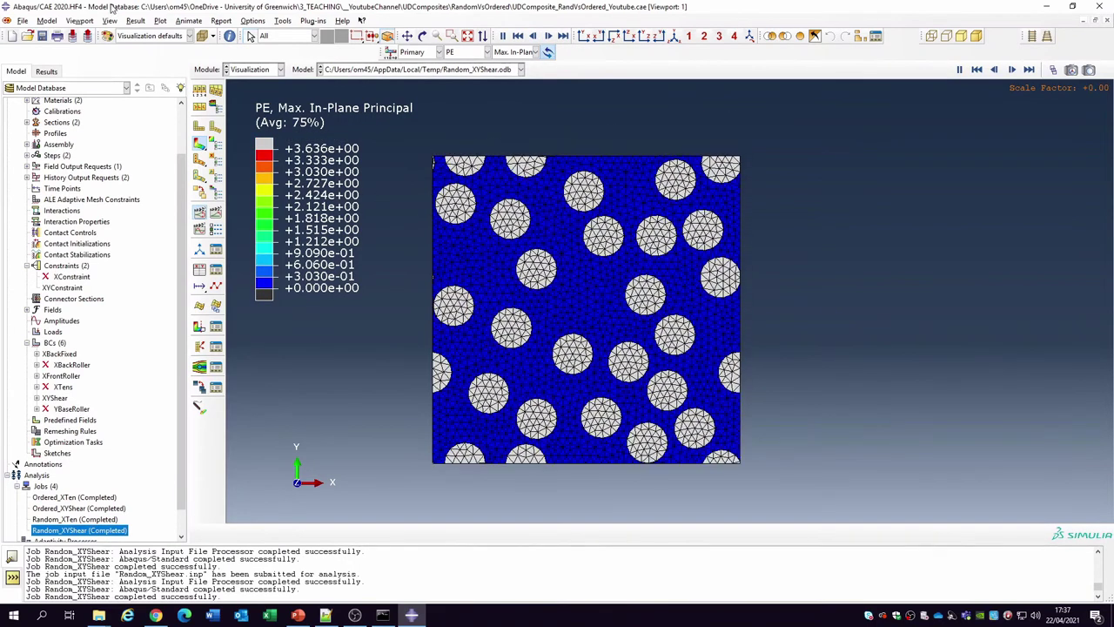
{"action": "left_click", "coordinate": [86, 21]}
{"action": "left_click", "coordinate": [86, 34]}
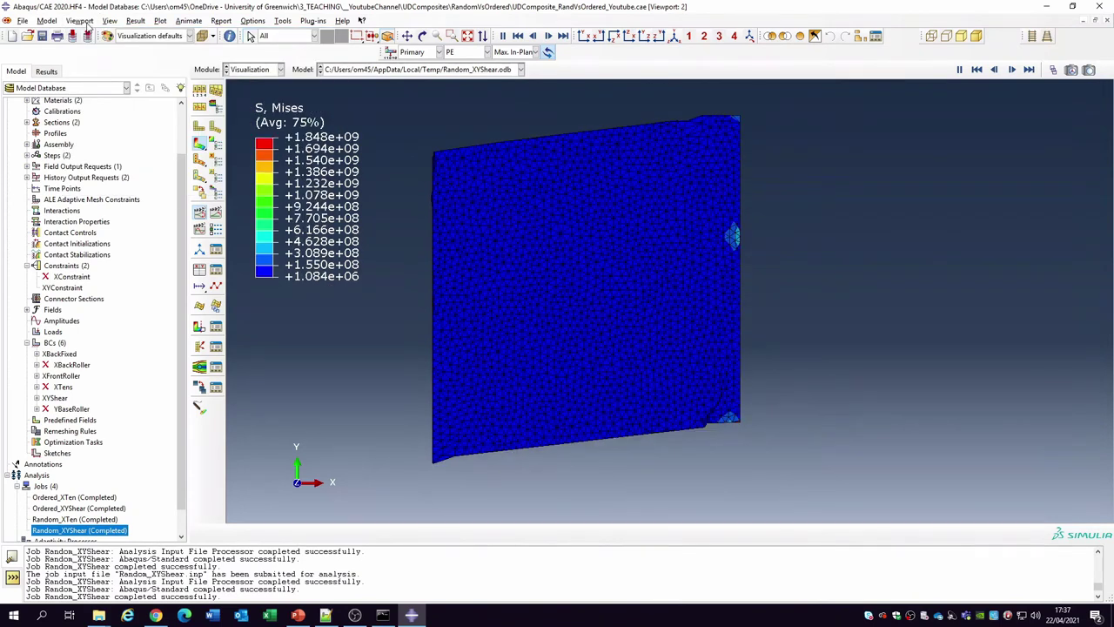
Create two more viewports and tile all four in a grid
{"action": "left_click", "coordinate": [80, 21]}
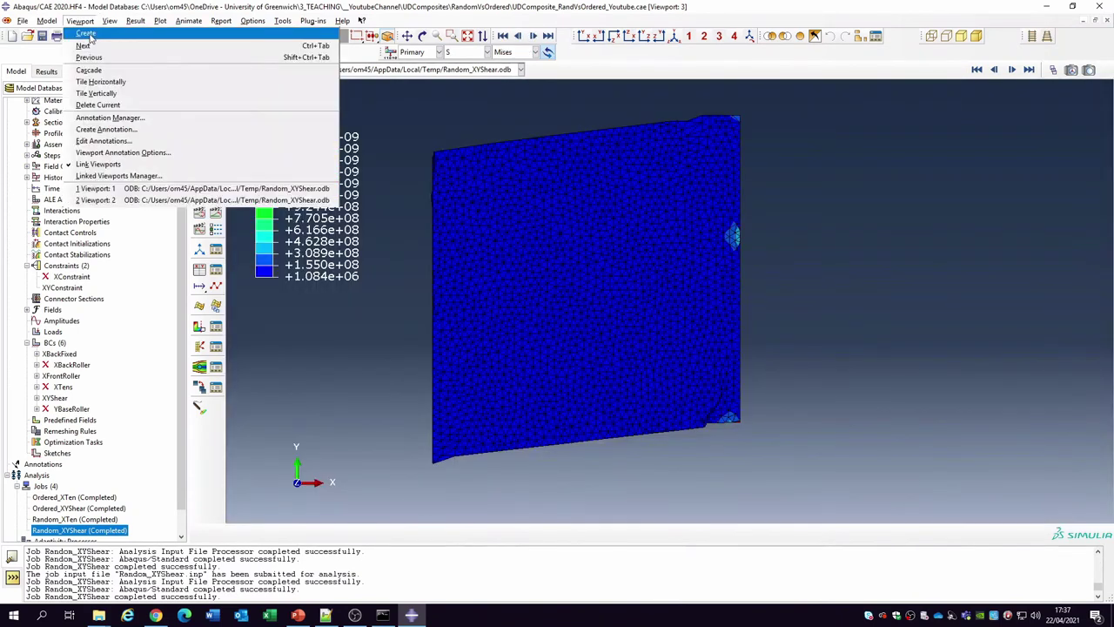
{"action": "left_click", "coordinate": [87, 34]}
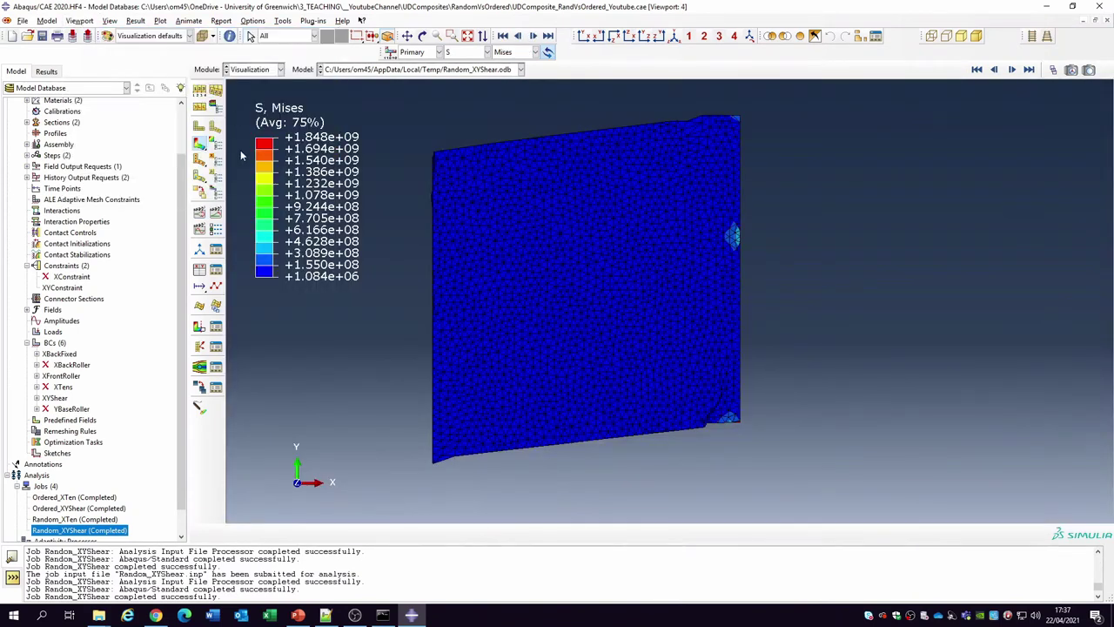
{"action": "left_click", "coordinate": [80, 21]}
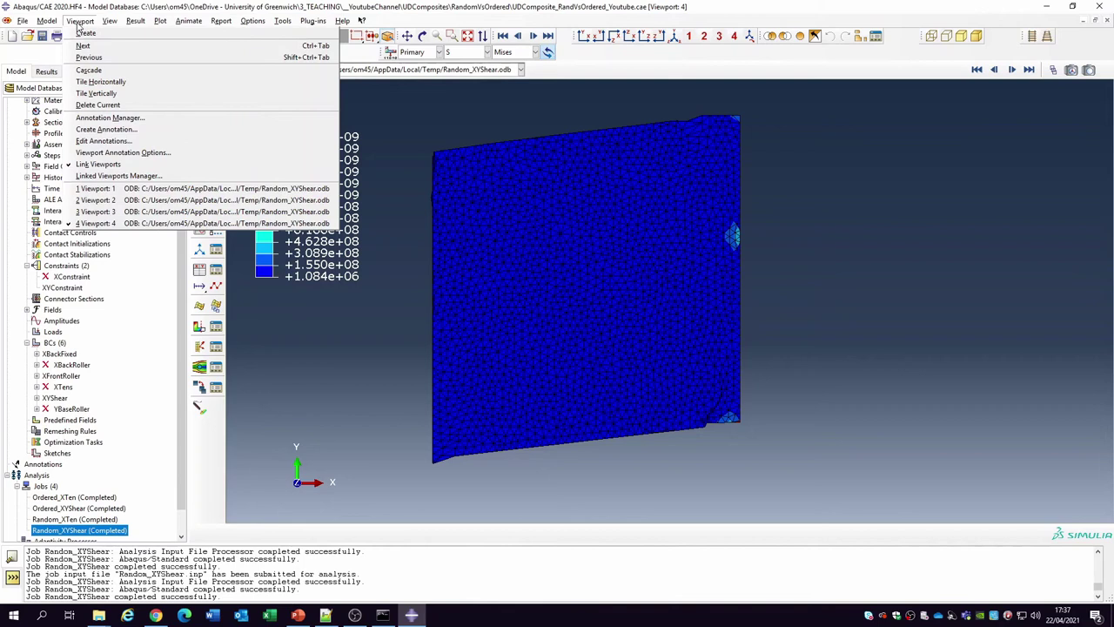
{"action": "left_click", "coordinate": [100, 81]}
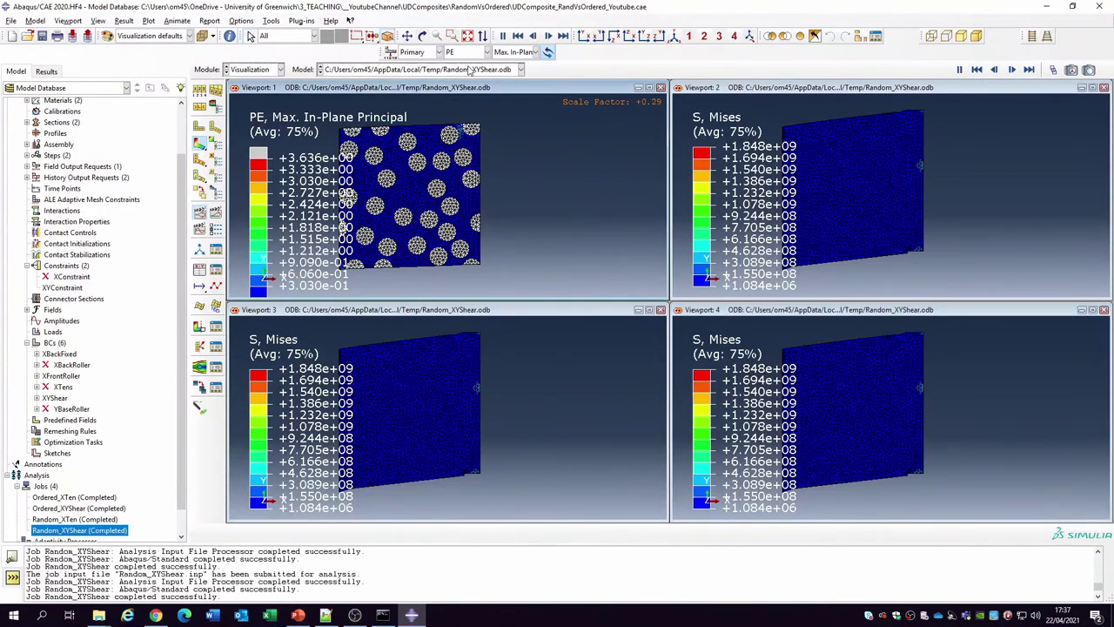
Load Ordered_XTen.odb into viewport 1 and Ordered_XYShear.odb into viewport 2
{"action": "left_click", "coordinate": [519, 69]}
{"action": "left_click", "coordinate": [479, 116]}
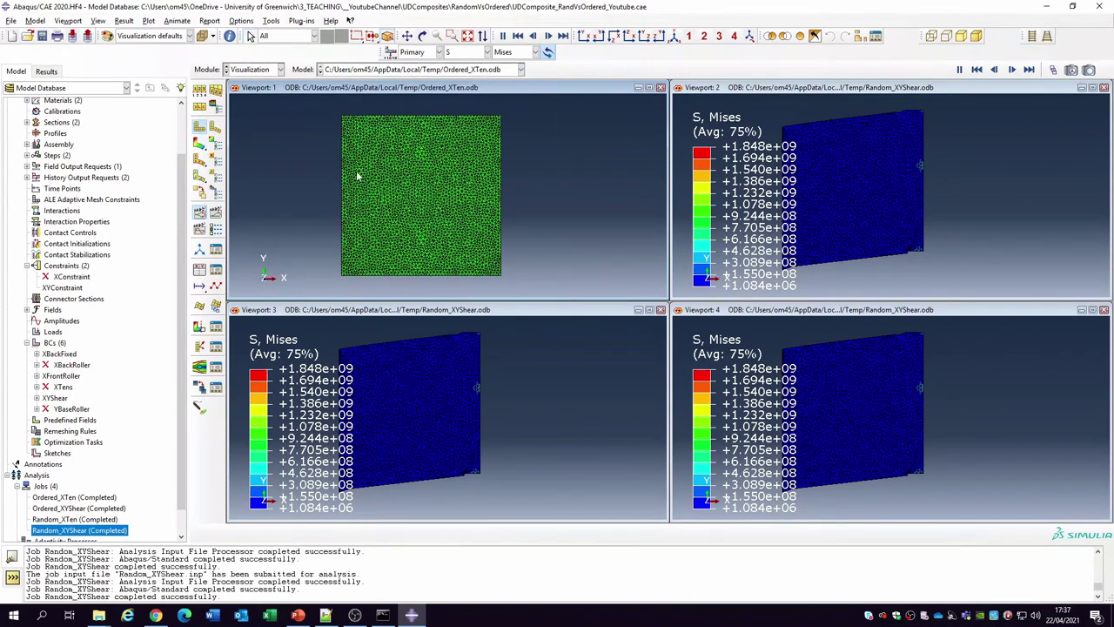
{"action": "left_click", "coordinate": [754, 96]}
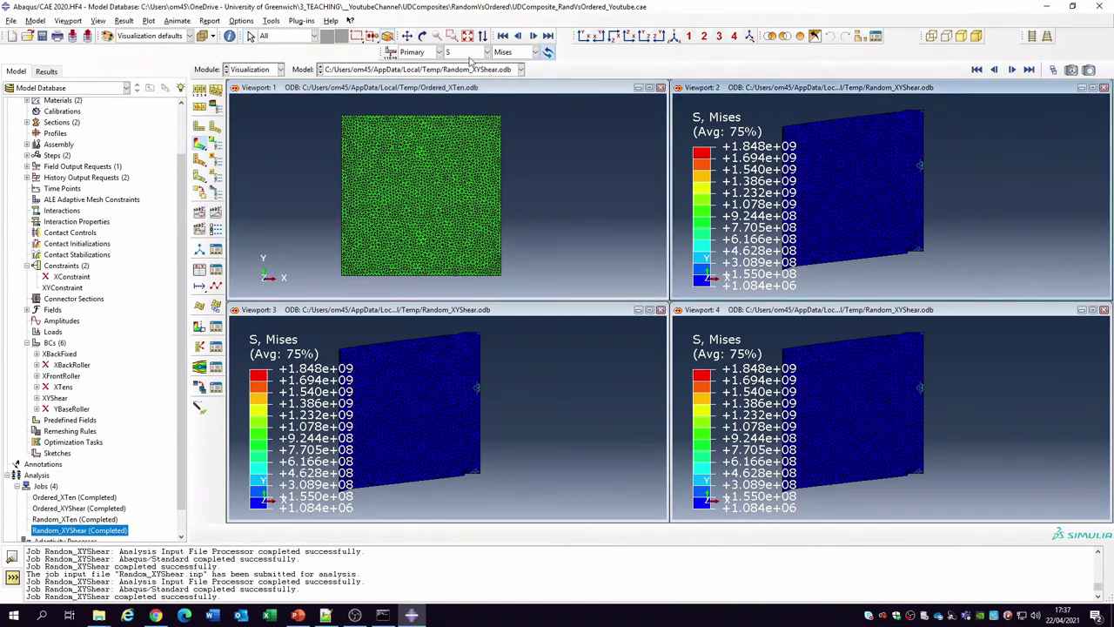
{"action": "left_click", "coordinate": [520, 69]}
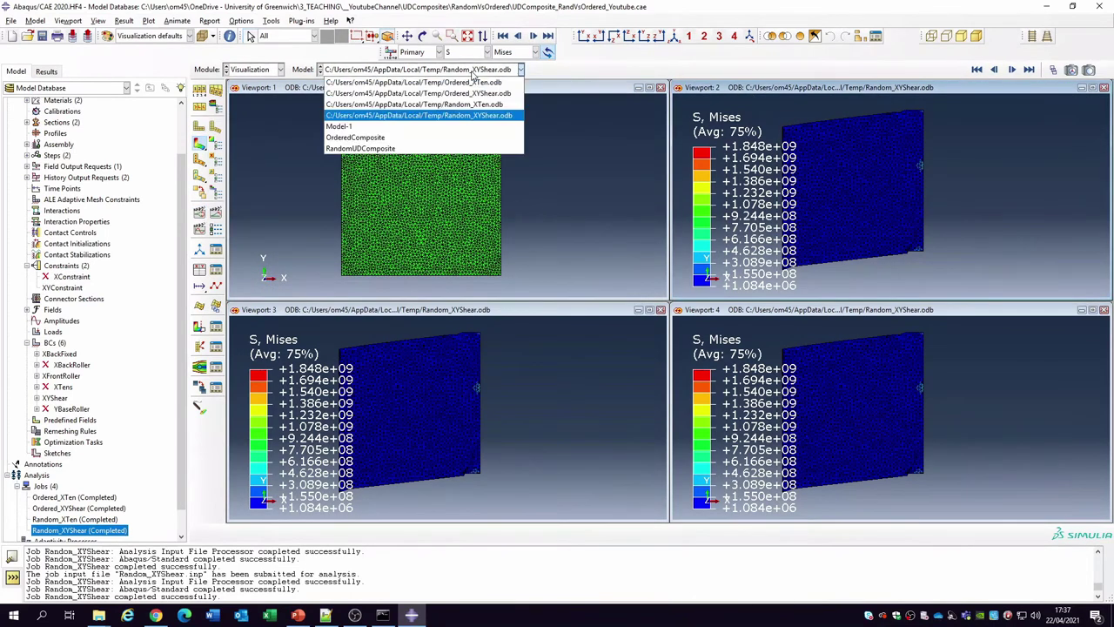
{"action": "left_click", "coordinate": [463, 94]}
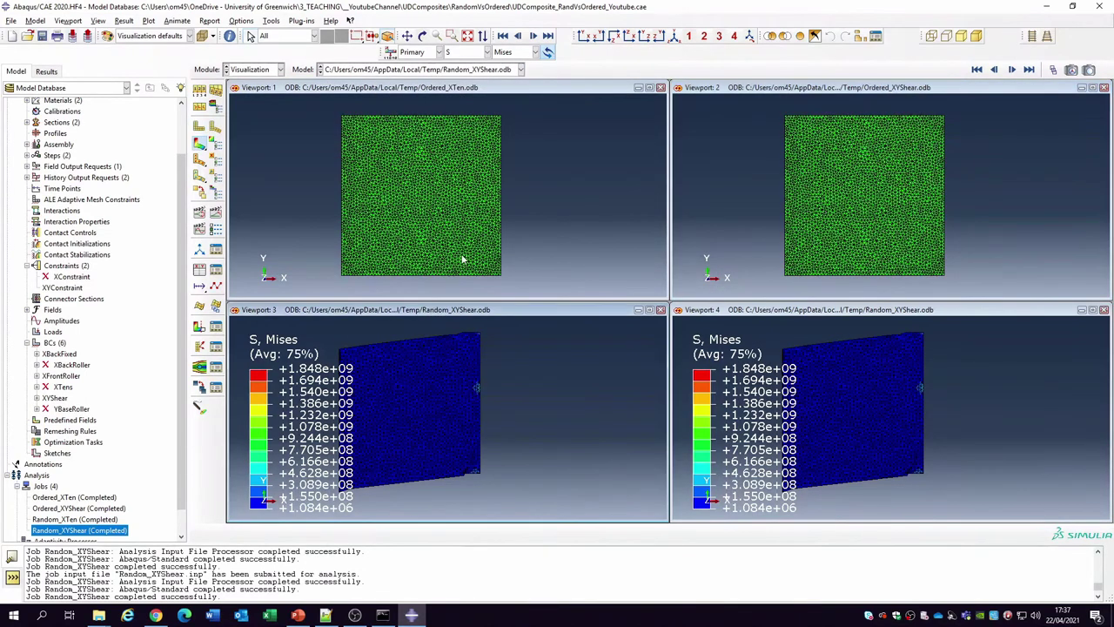
Load Random_XTen.odb into viewport 3 and keep Random_XYShear.odb in viewport 4
{"action": "left_click", "coordinate": [456, 71]}
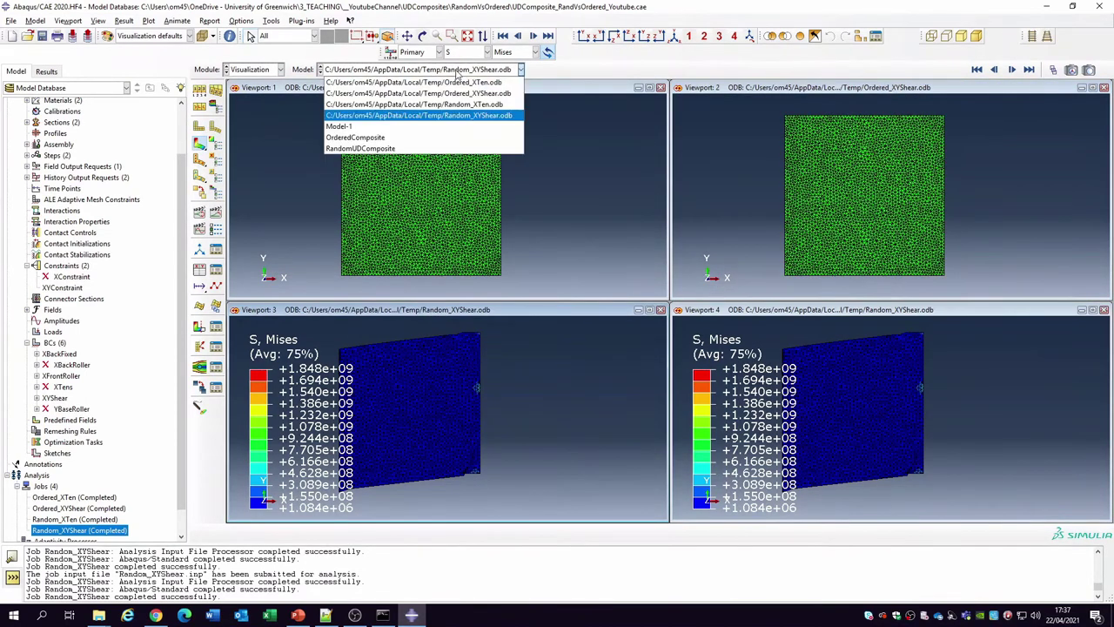
{"action": "left_click", "coordinate": [415, 103]}
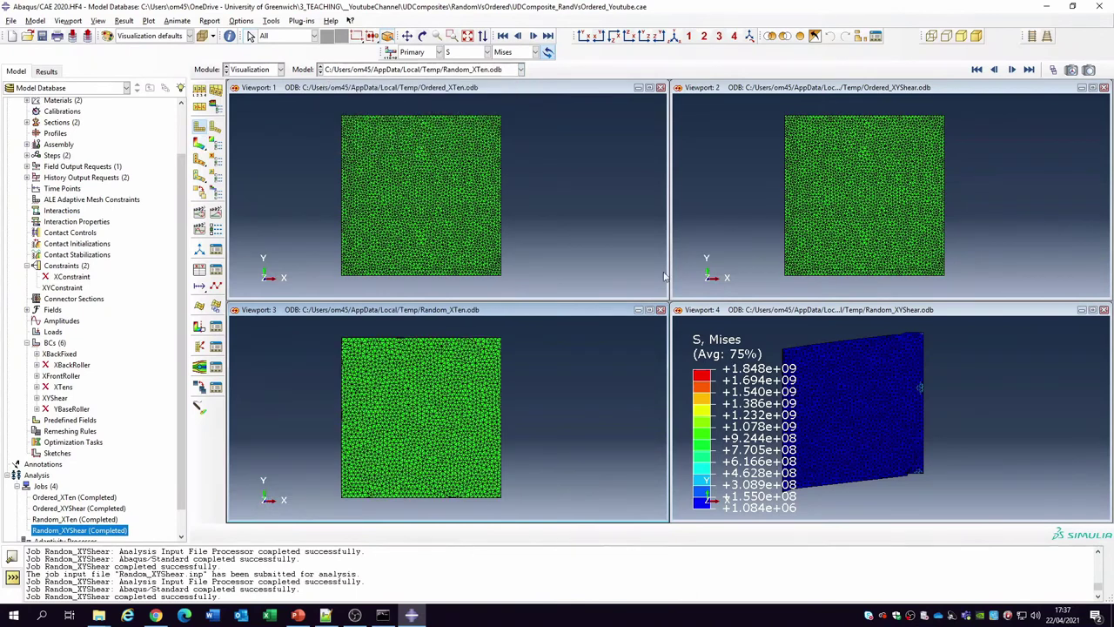
{"action": "left_click", "coordinate": [764, 320]}
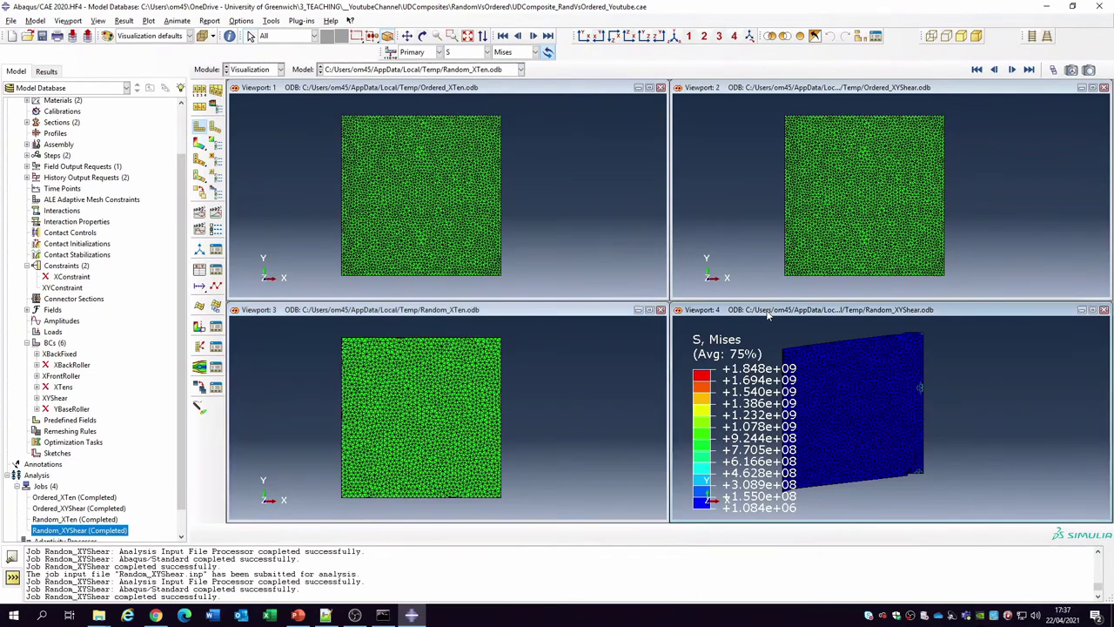
{"action": "left_click", "coordinate": [456, 71]}
{"action": "left_click", "coordinate": [463, 116]}
{"action": "left_click", "coordinate": [69, 20]}
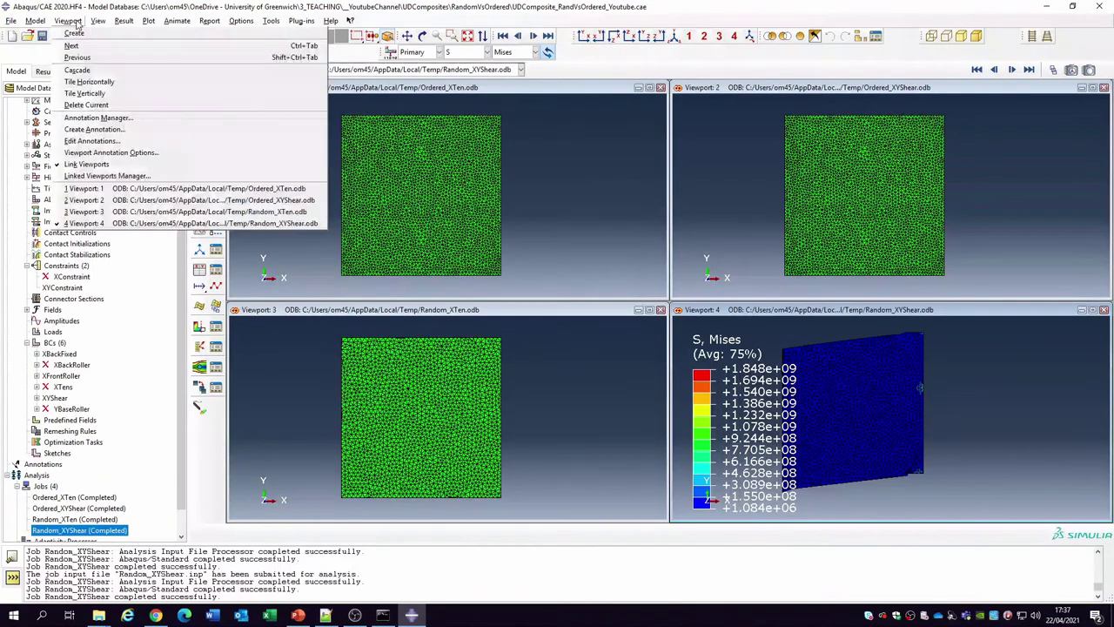
Unlink the viewports, refit viewport 4, and plot Mises contours on the deformed shape in viewports 1–3
{"action": "left_click", "coordinate": [87, 165]}
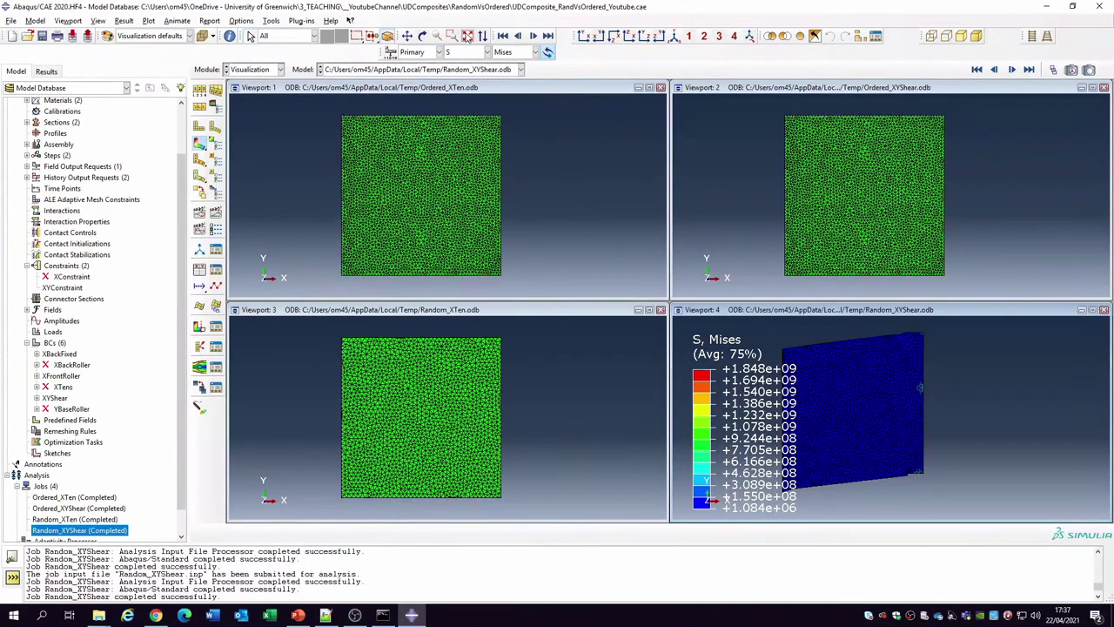
{"action": "left_click", "coordinate": [468, 35]}
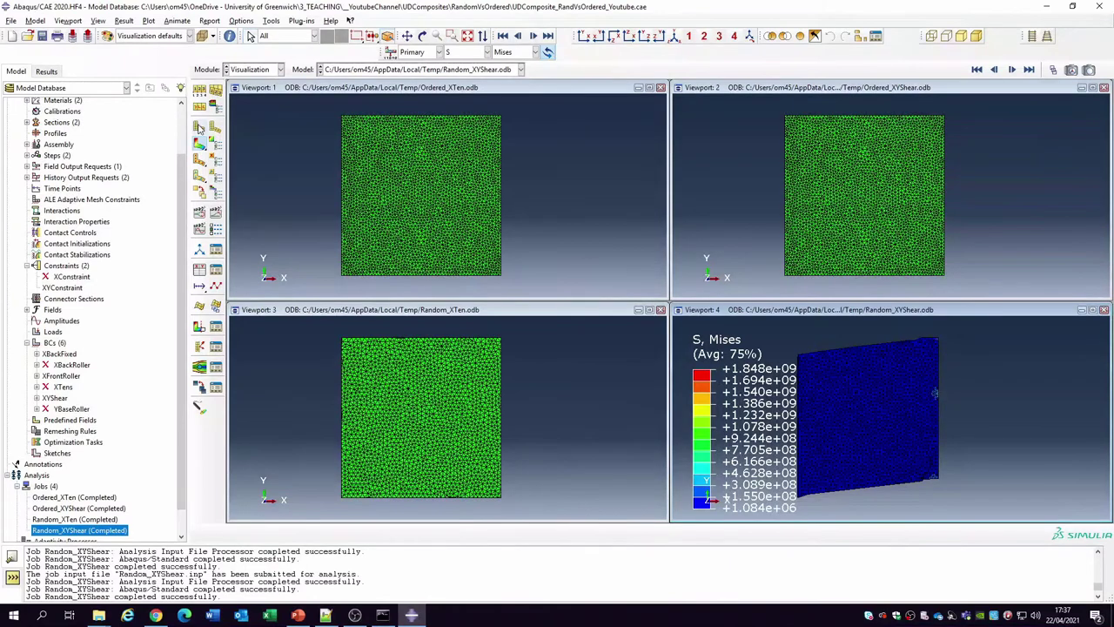
{"action": "left_click", "coordinate": [376, 90]}
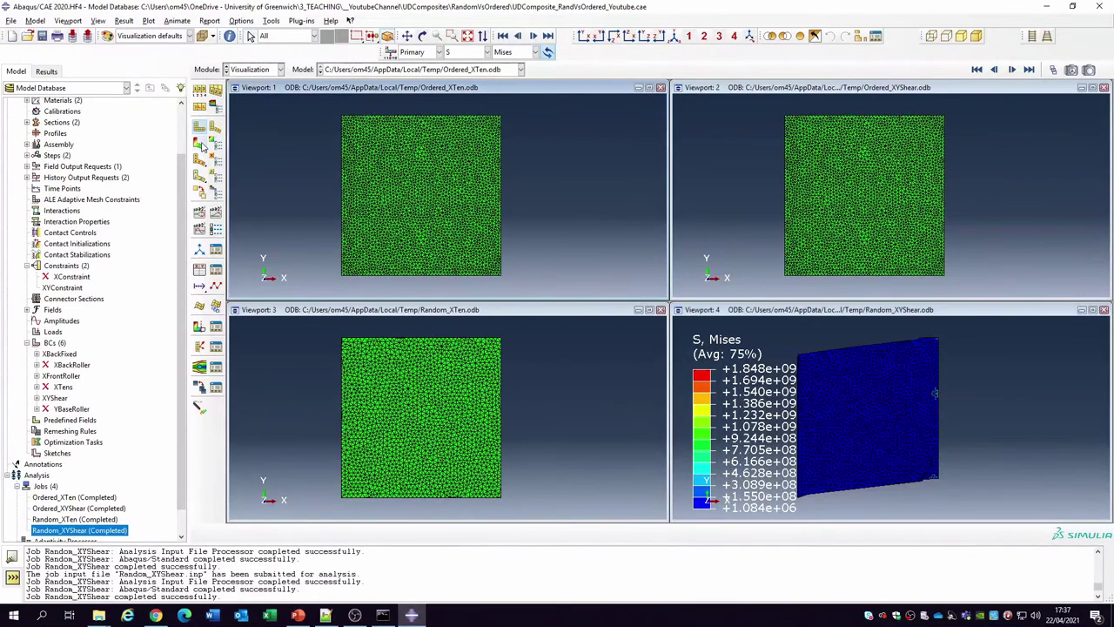
{"action": "left_click", "coordinate": [200, 145]}
{"action": "left_click", "coordinate": [778, 93]}
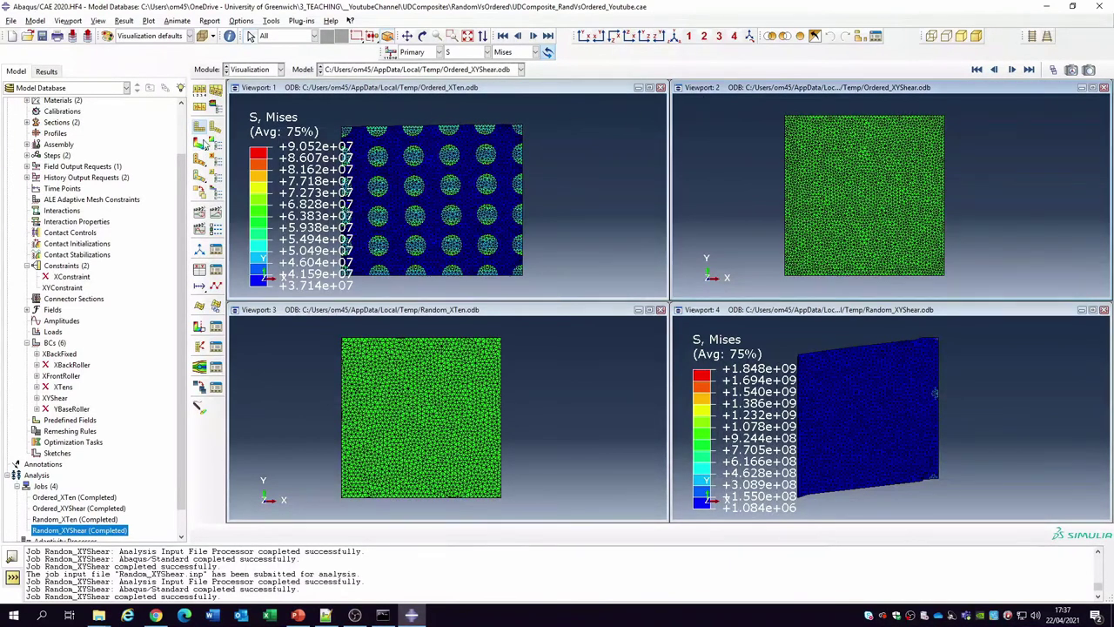
{"action": "left_click", "coordinate": [201, 145]}
{"action": "left_click", "coordinate": [419, 310]}
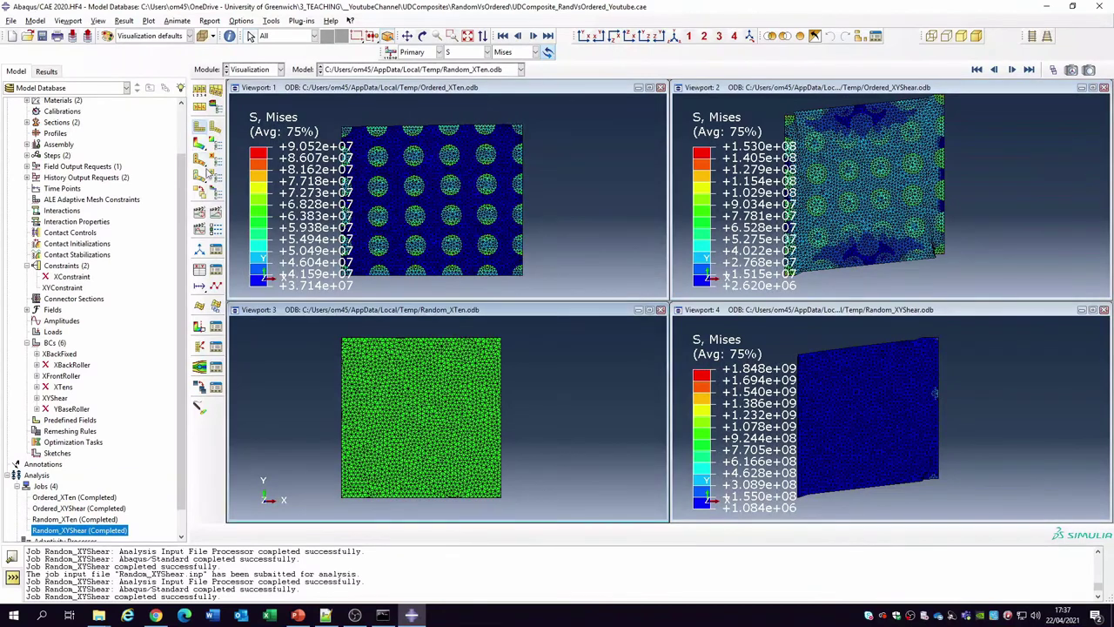
{"action": "left_click", "coordinate": [200, 144]}
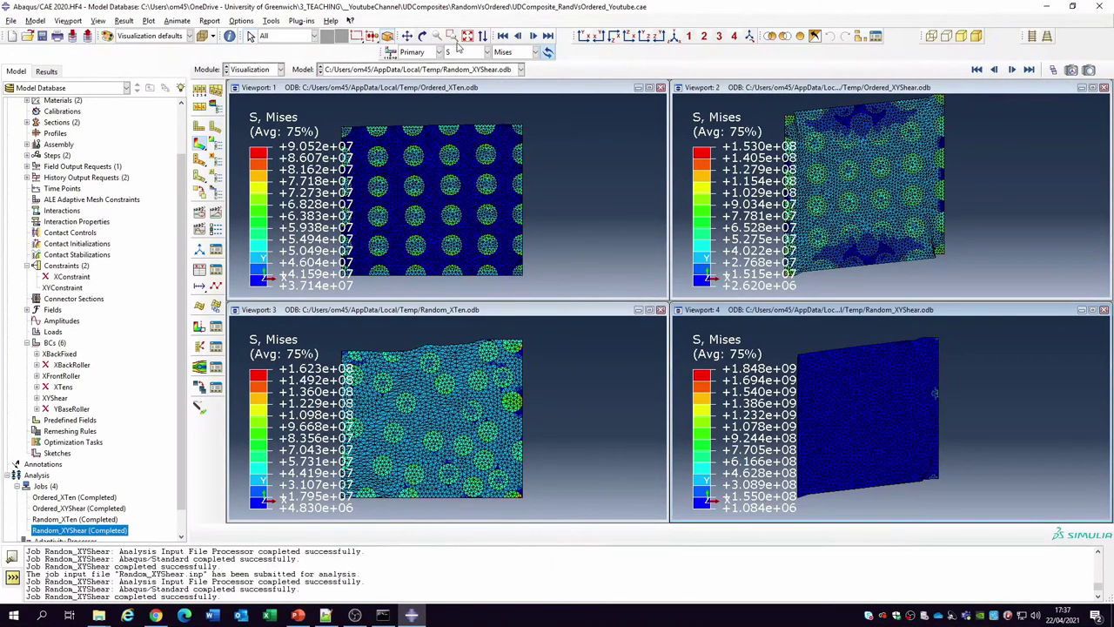
Relink all four viewports, fit and pan the models right, and animate the scale factor in sync
{"action": "left_click", "coordinate": [406, 36]}
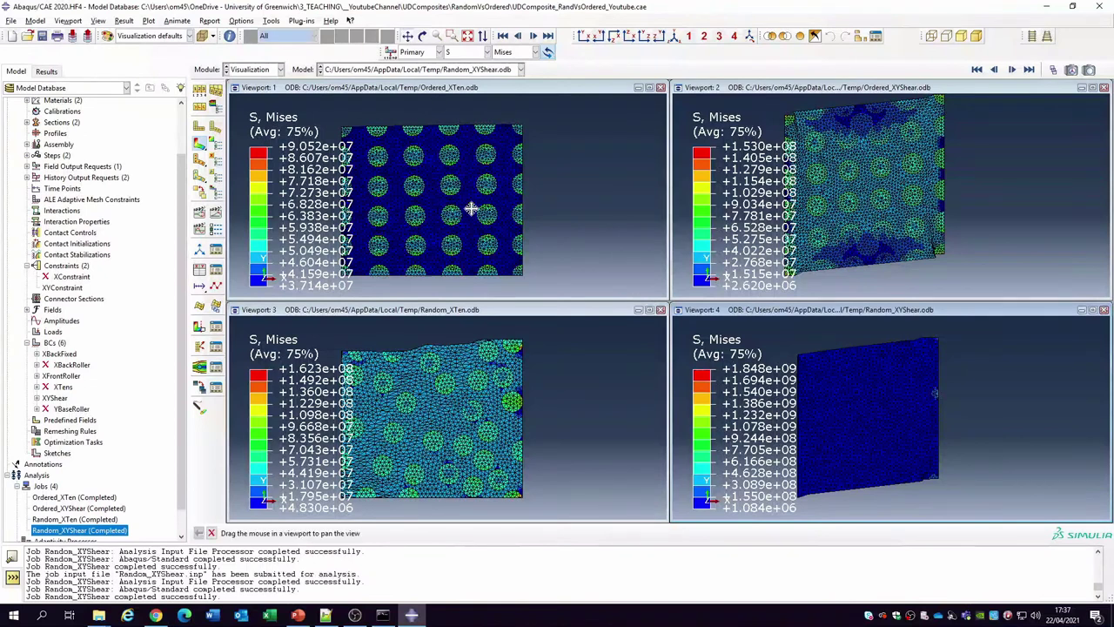
{"action": "left_click_drag", "start_coordinate": [472, 209], "coordinate": [525, 203]}
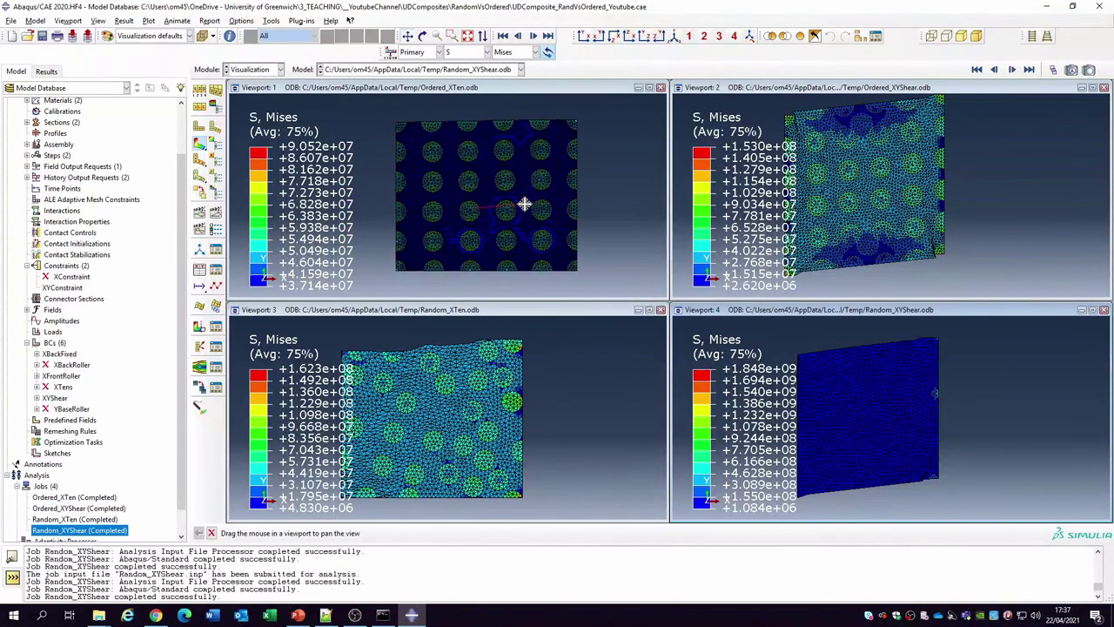
{"action": "left_click", "coordinate": [81, 22]}
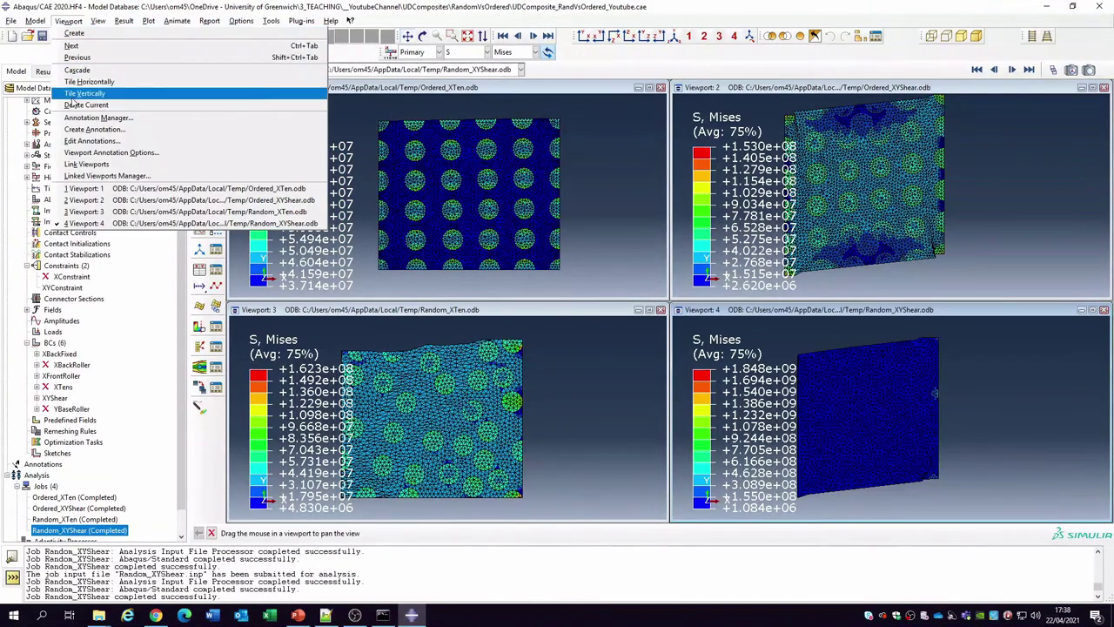
{"action": "left_click", "coordinate": [90, 165]}
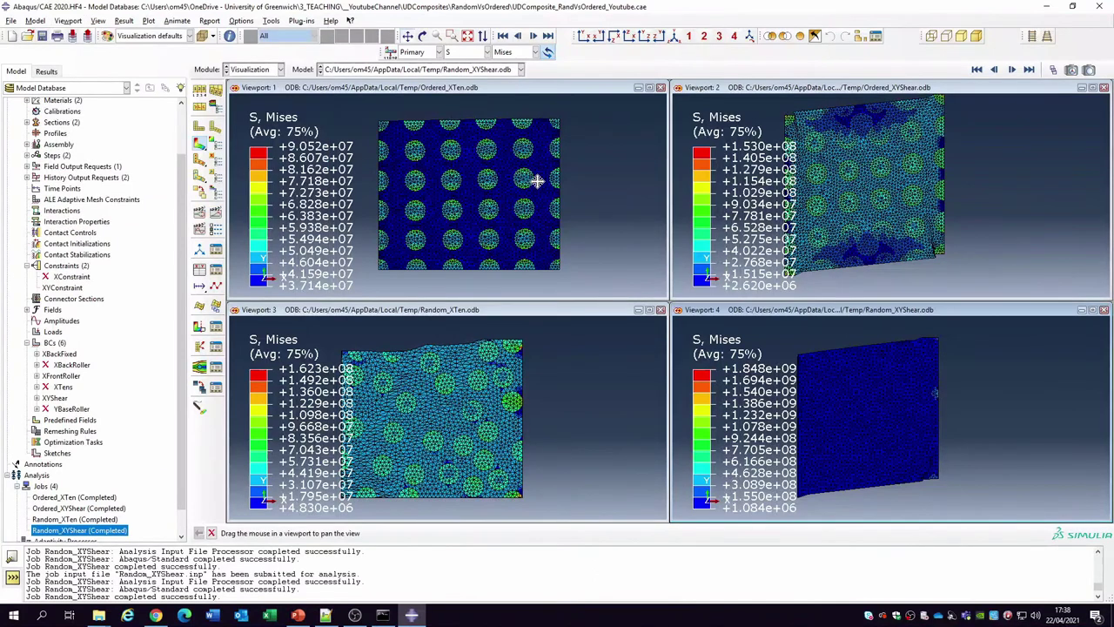
{"action": "left_click", "coordinate": [583, 38]}
{"action": "left_click_drag", "start_coordinate": [522, 205], "coordinate": [616, 246]}
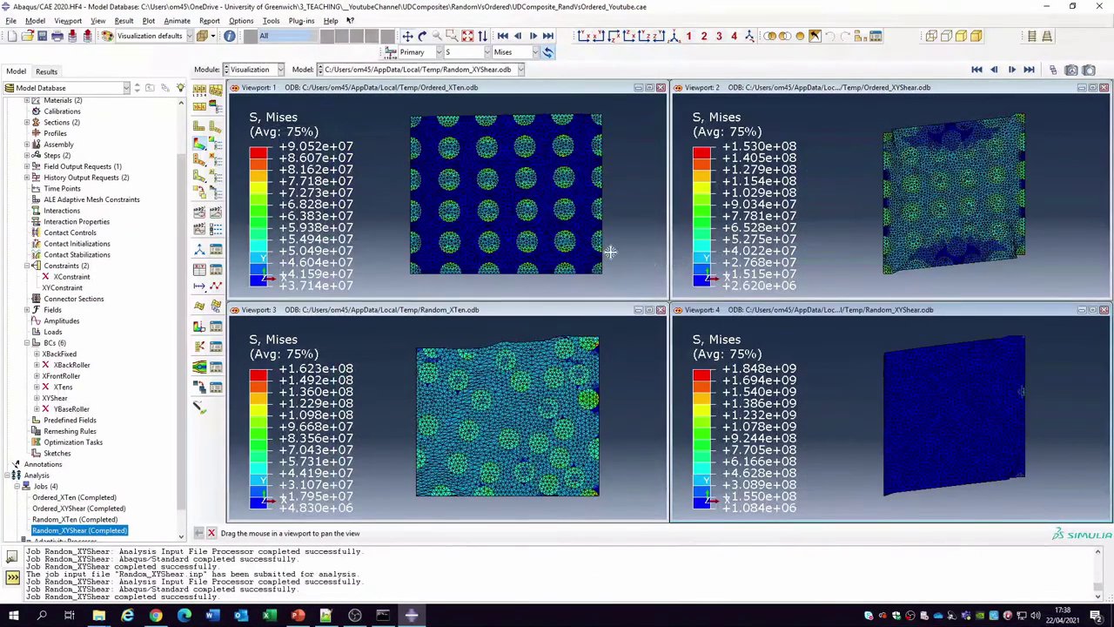
{"action": "left_click", "coordinate": [199, 219]}
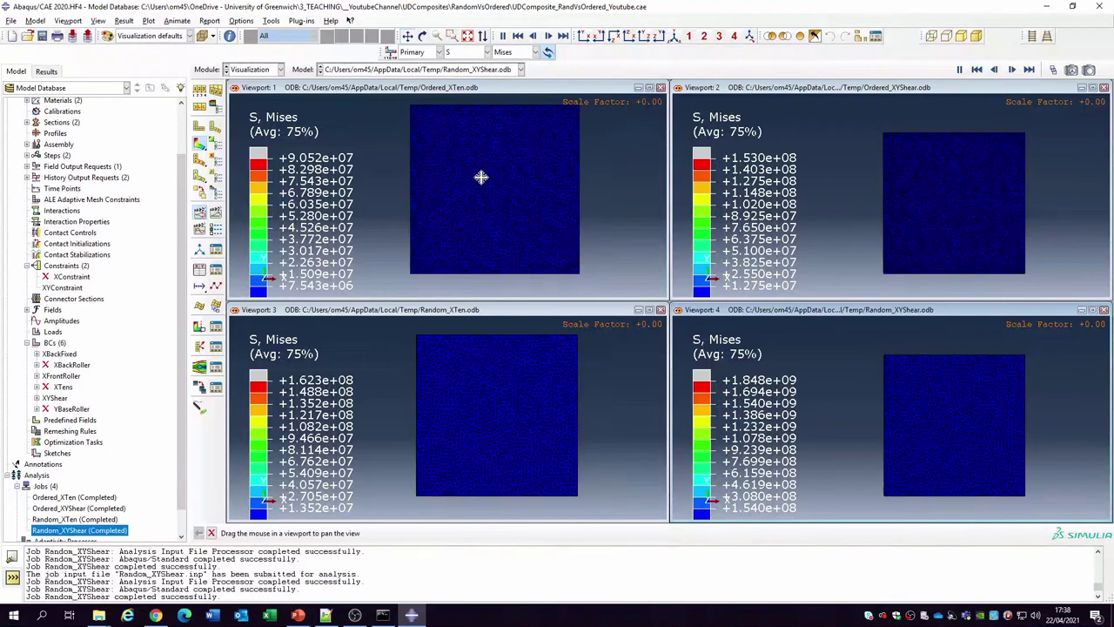
Switch the contour variable to PE, Max. In-Plane Principal, and stop the animation at the final frame
{"action": "left_click", "coordinate": [489, 53]}
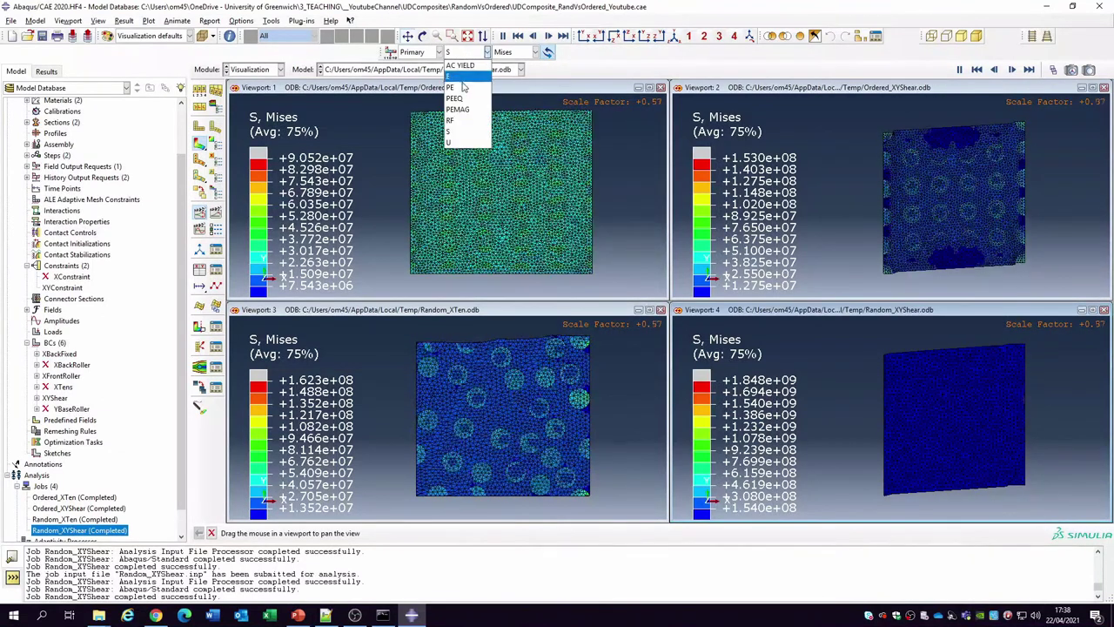
{"action": "left_click", "coordinate": [456, 90]}
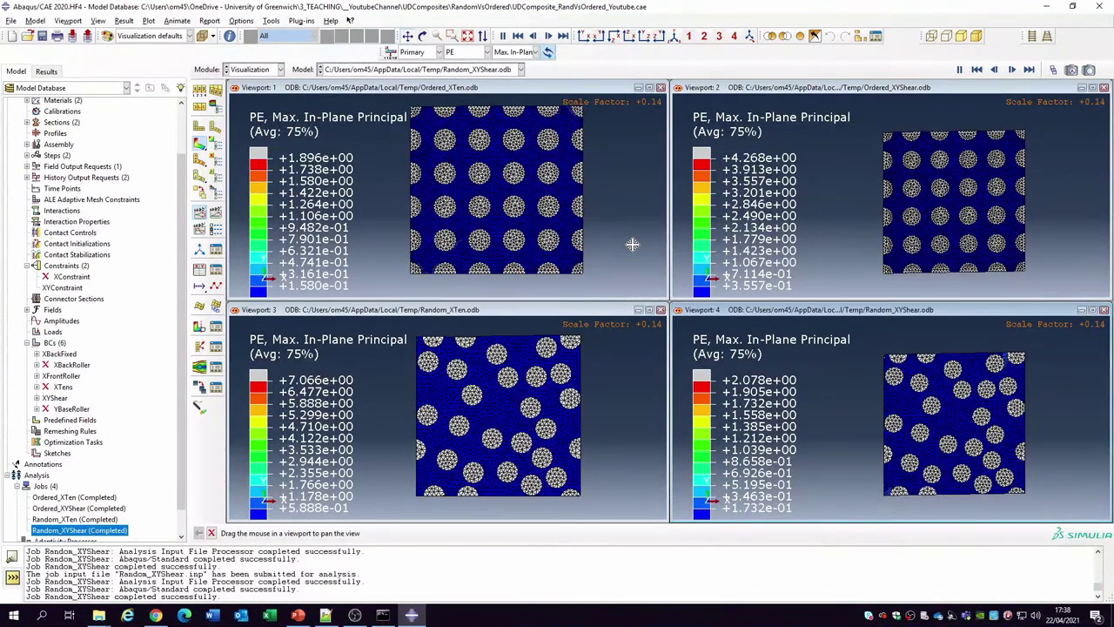
{"action": "left_click", "coordinate": [1029, 71]}
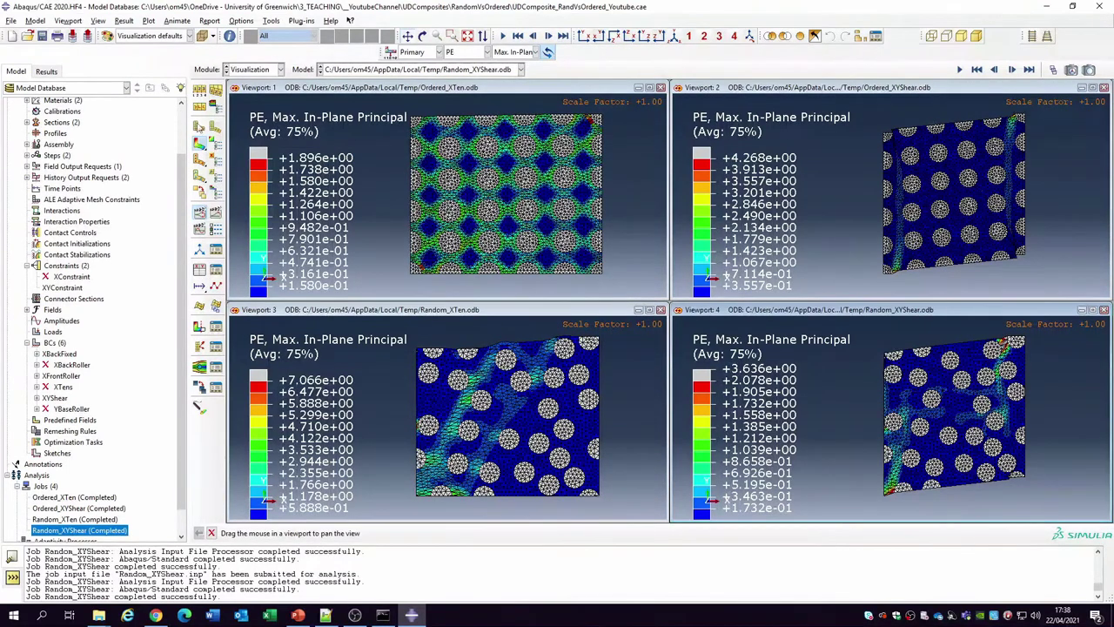
{"action": "left_click", "coordinate": [199, 92]}
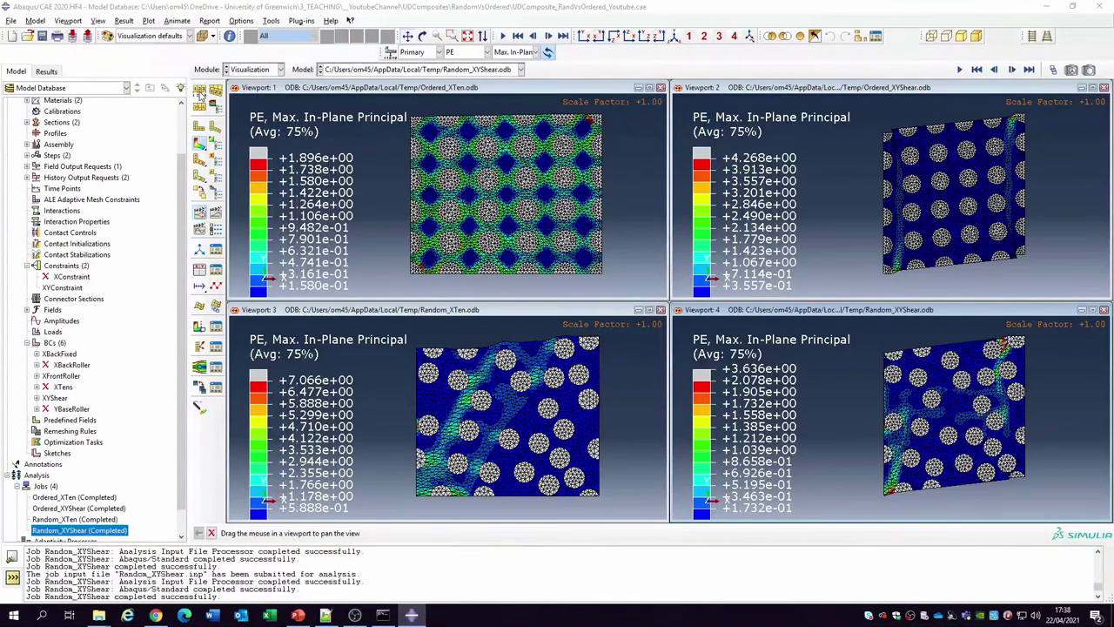
Set a uniform deformation scale factor of 1 in Common Plot Options and apply it
{"action": "left_click", "coordinate": [65, 191]}
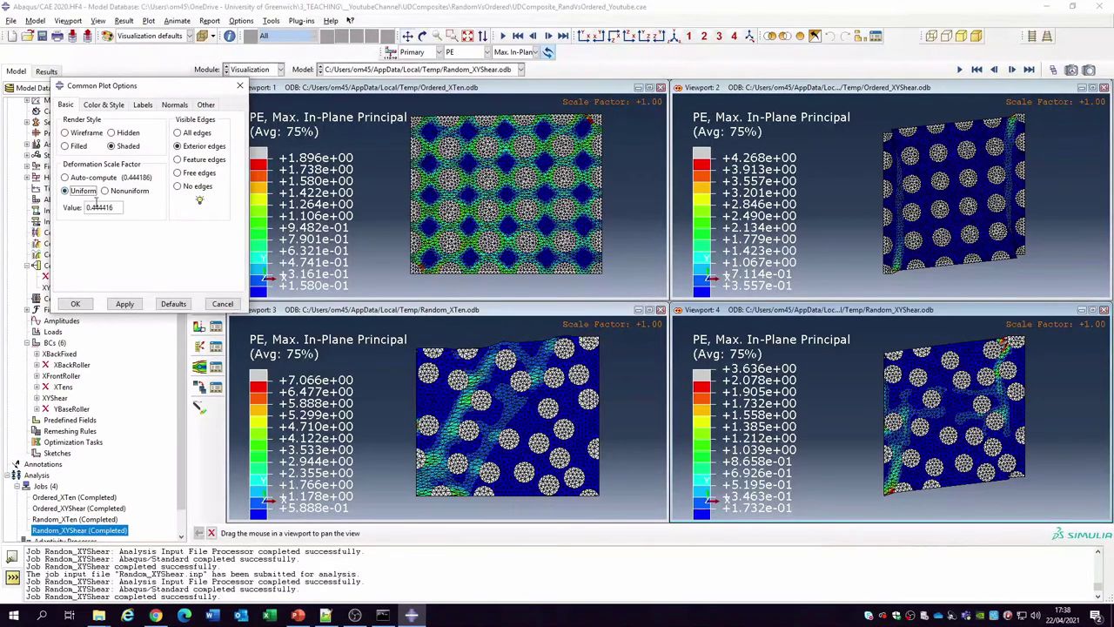
{"action": "left_click_drag", "start_coordinate": [118, 207], "coordinate": [100, 207]}
{"action": "type", "text": "1"}
{"action": "left_click", "coordinate": [125, 304]}
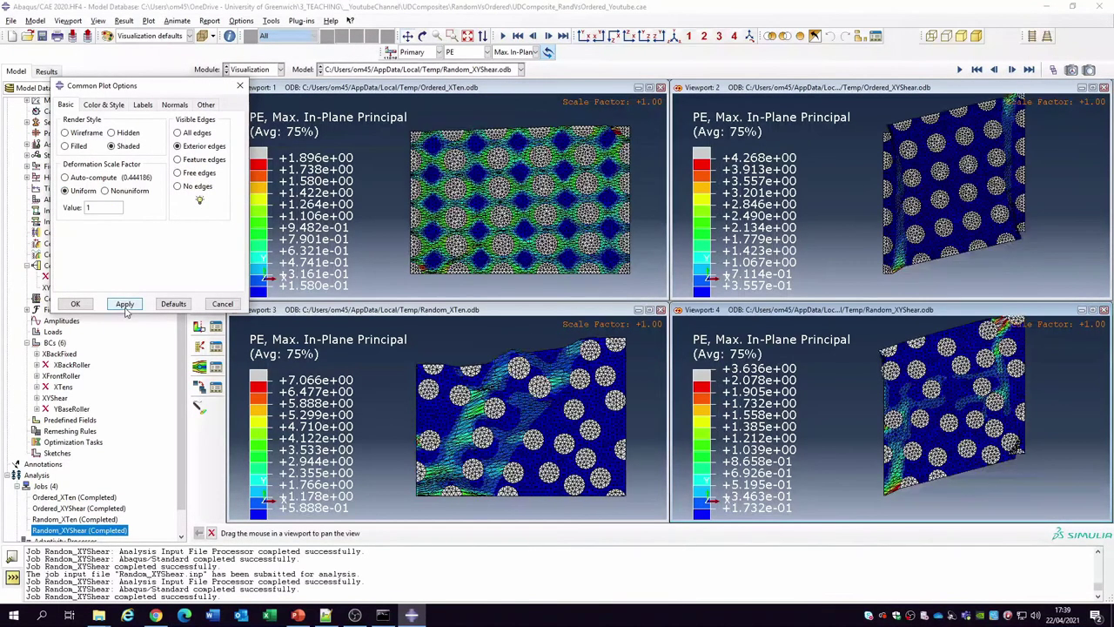
{"action": "left_click", "coordinate": [76, 304]}
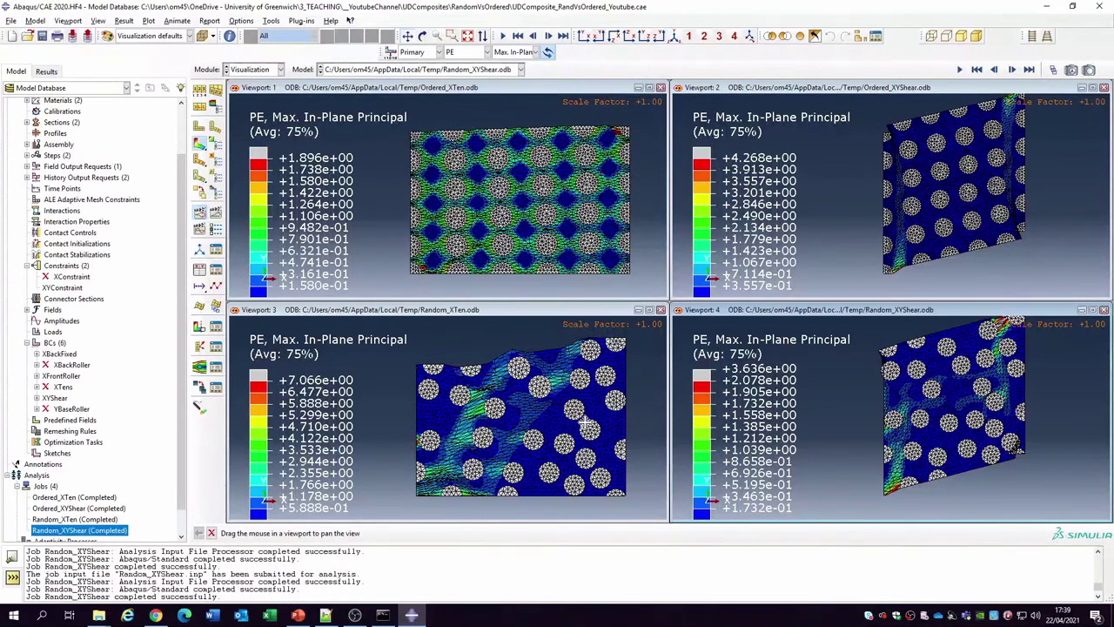
Zoom and pan the linked viewports slightly to reframe the four models
{"action": "scroll", "coordinate": [585, 420], "scroll_direction": "up", "scroll_amount": 1}
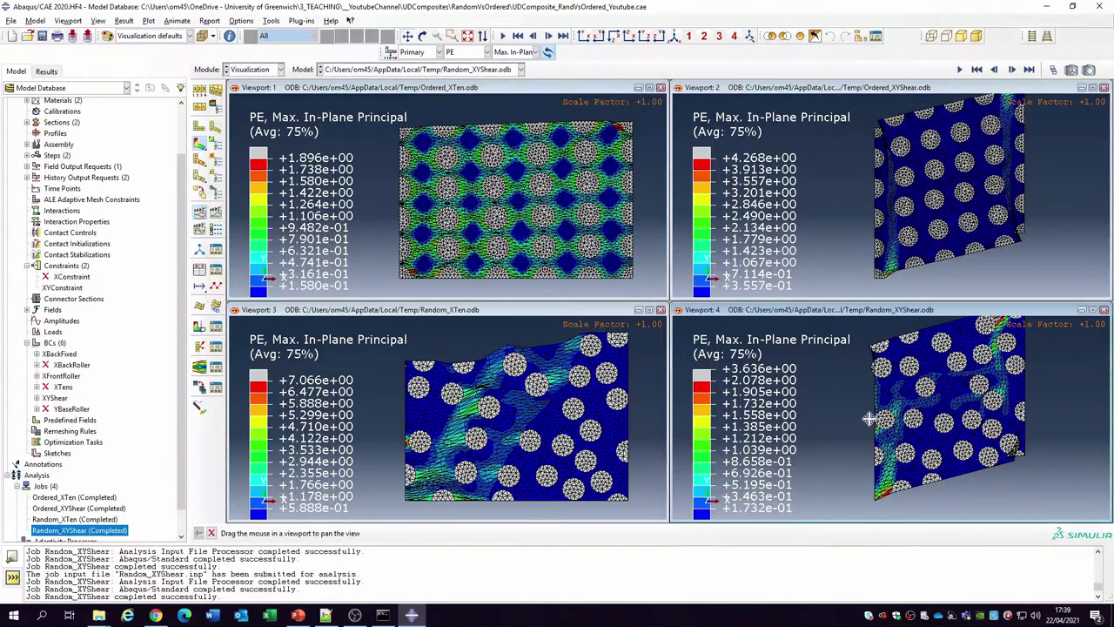
{"action": "left_click_drag", "start_coordinate": [871, 418], "coordinate": [864, 428]}
{"action": "scroll", "coordinate": [558, 442], "scroll_direction": "down", "scroll_amount": 1}
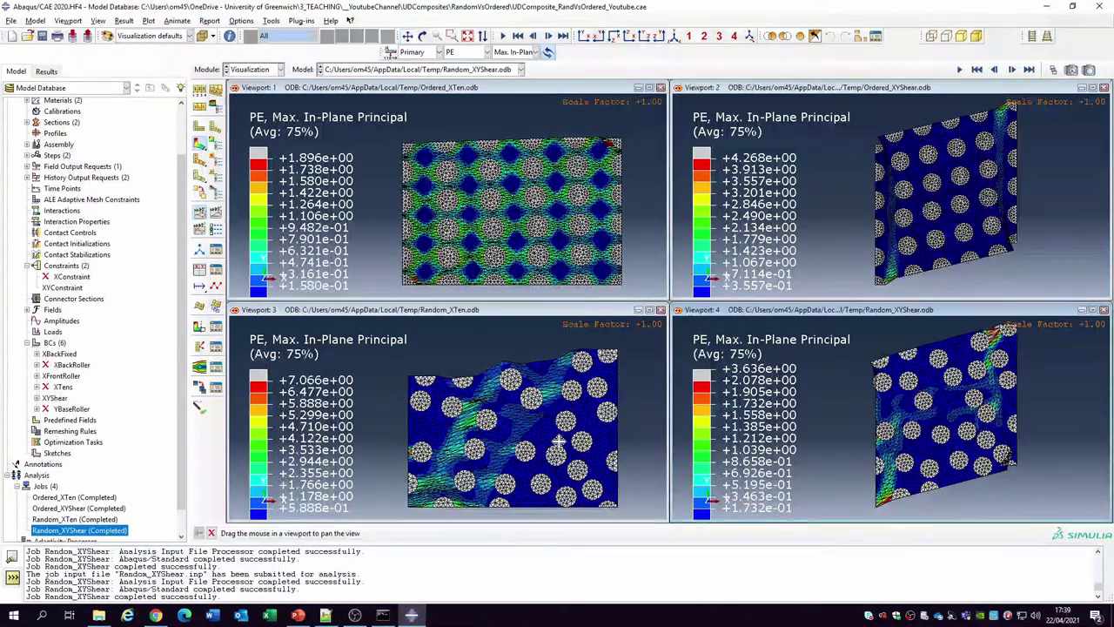
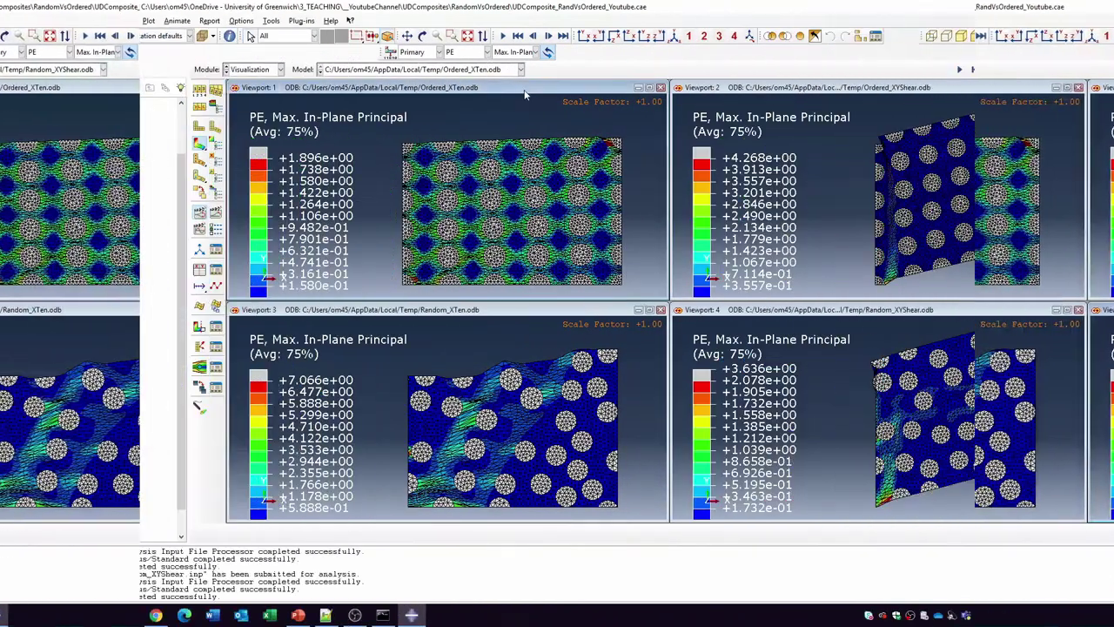
Maximize and fit the Ordered_XTen PE contour, then start creating new XY data from Results
{"action": "double_click", "coordinate": [524, 90]}
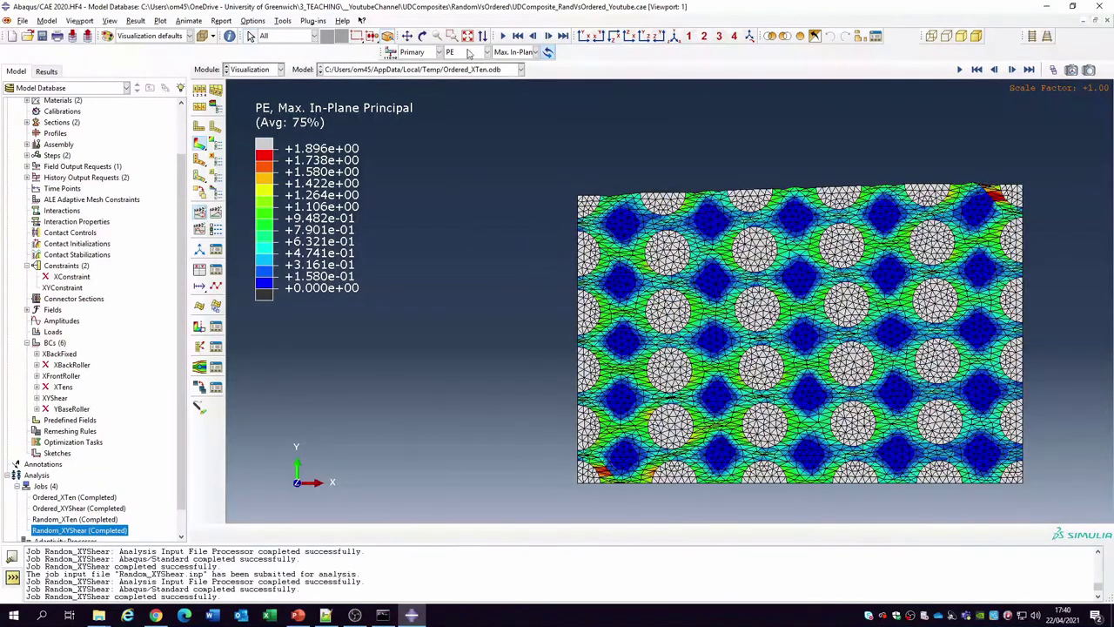
{"action": "left_click", "coordinate": [469, 37]}
{"action": "left_click", "coordinate": [80, 20]}
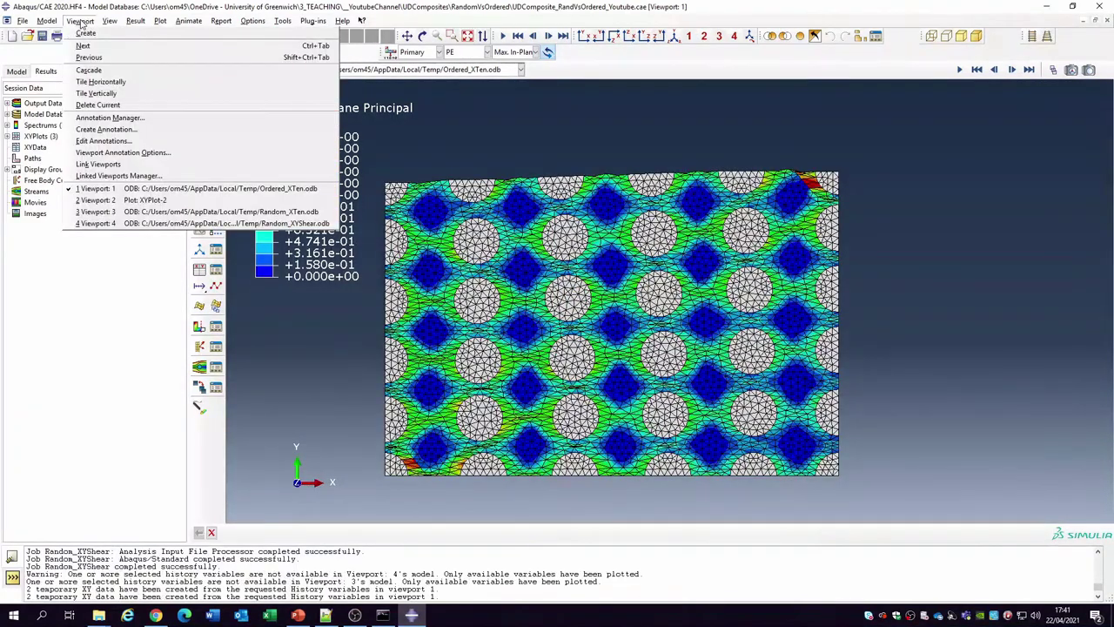
{"action": "left_click", "coordinate": [98, 169]}
{"action": "left_click", "coordinate": [80, 21]}
{"action": "left_click", "coordinate": [97, 168]}
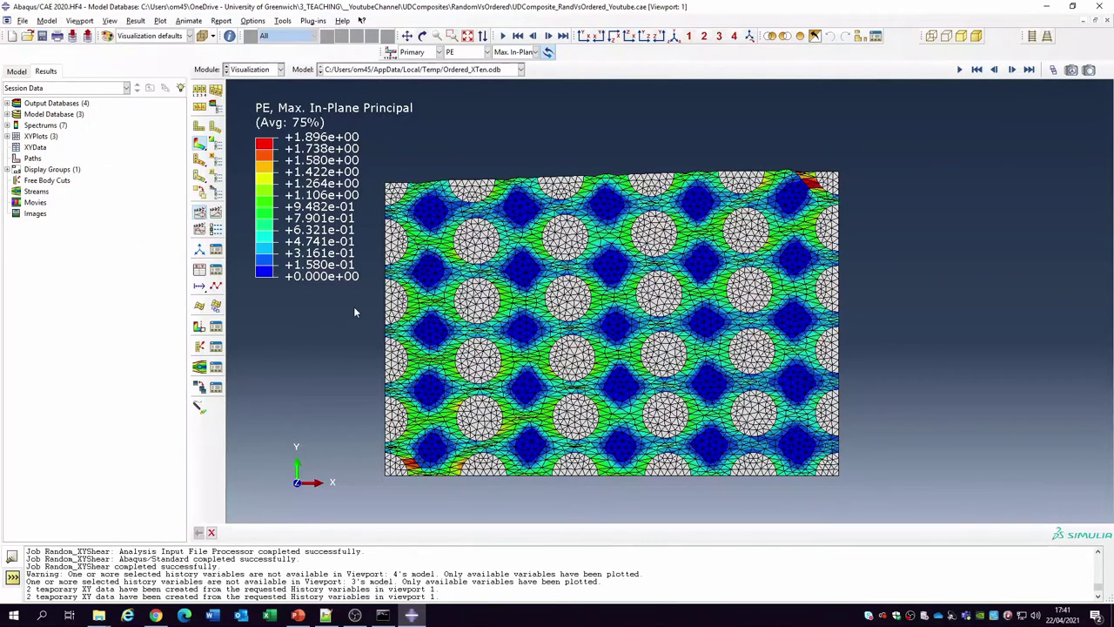
{"action": "left_click", "coordinate": [199, 271]}
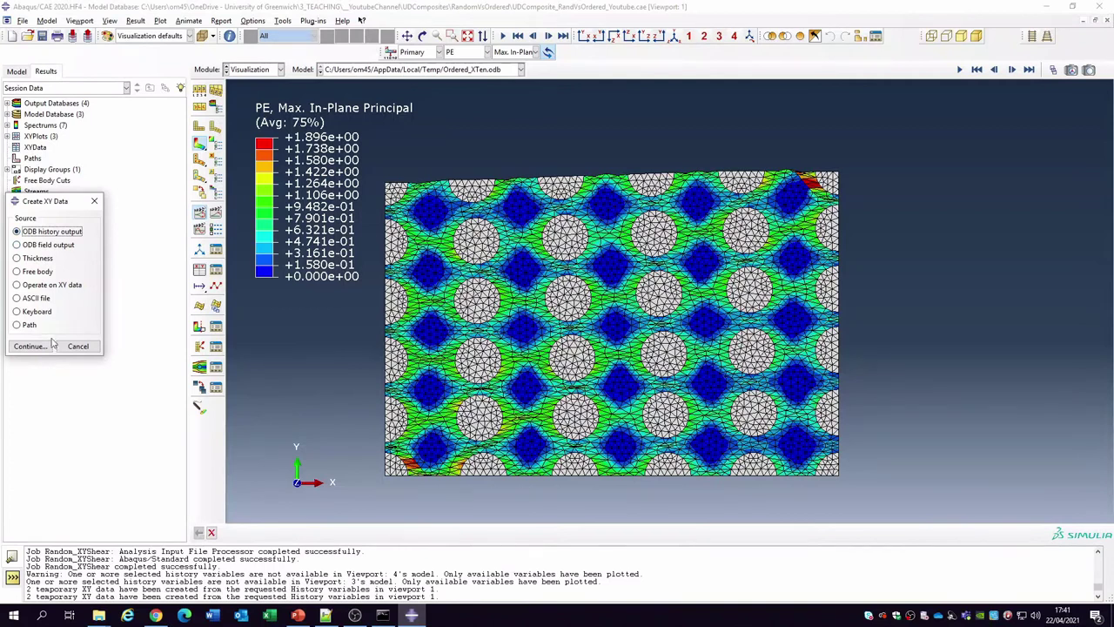
Plot the RF1 and U1 history outputs of the ordered tension model
{"action": "left_click", "coordinate": [48, 345]}
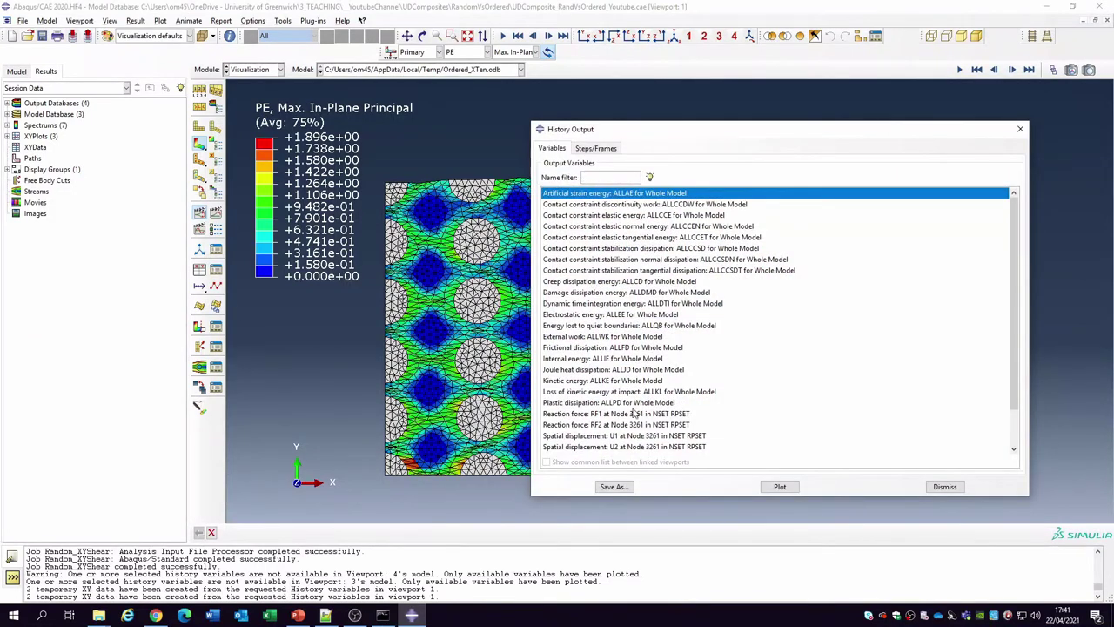
{"action": "left_click", "coordinate": [632, 415]}
{"action": "left_click", "coordinate": [629, 436], "text": "ctrl"}
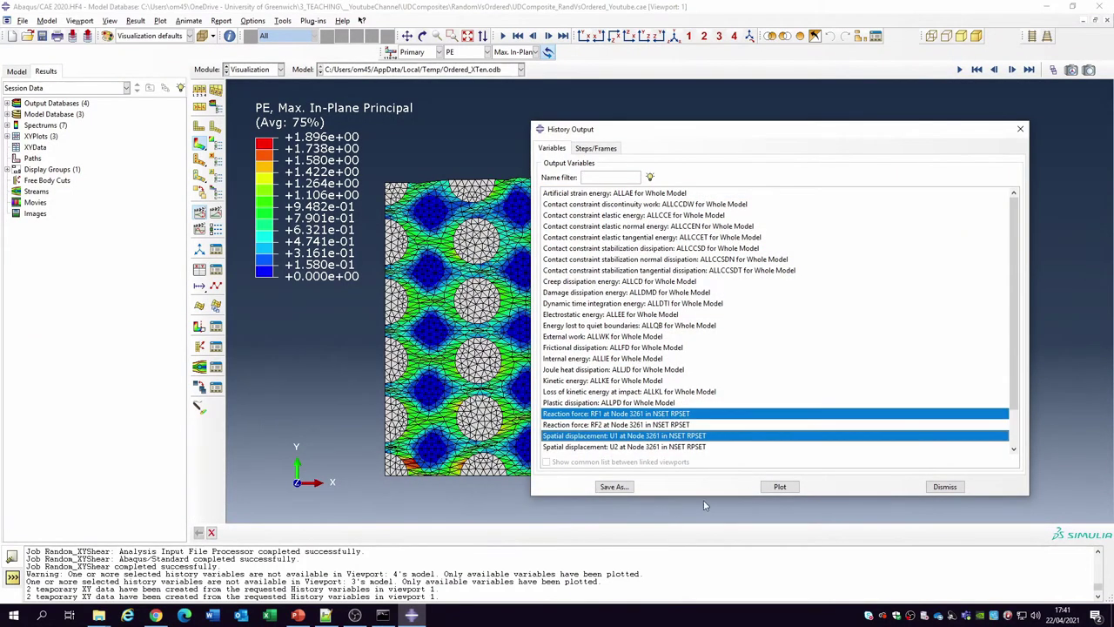
{"action": "left_click", "coordinate": [778, 487]}
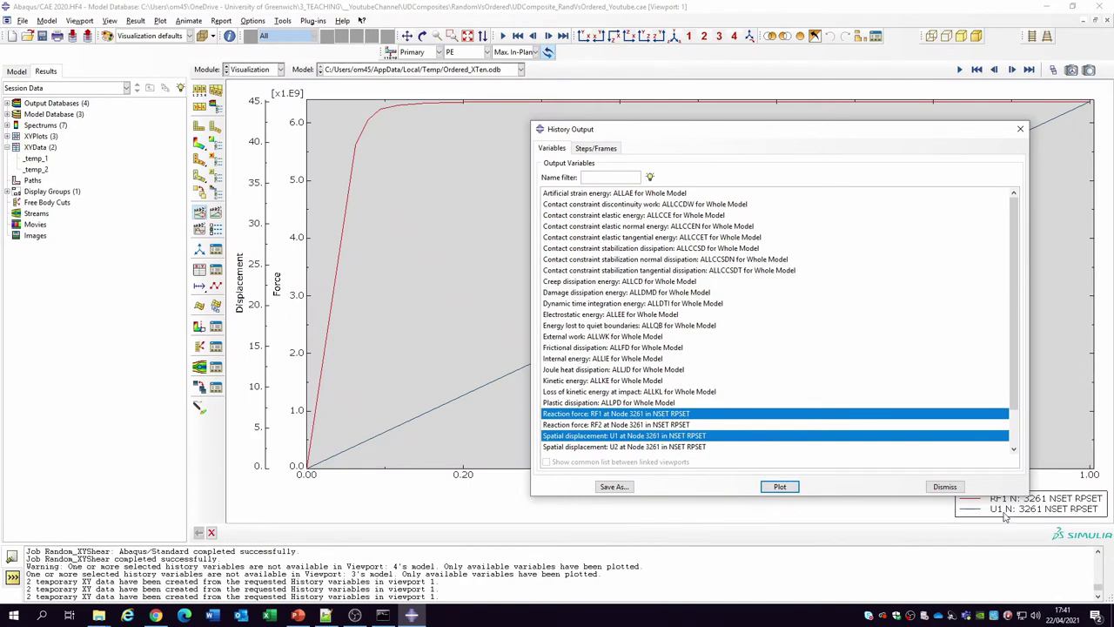
{"action": "left_click", "coordinate": [944, 487]}
Plot the combined curve combine(_temp_2, _temp_1) as force versus displacement
{"action": "left_click", "coordinate": [199, 246]}
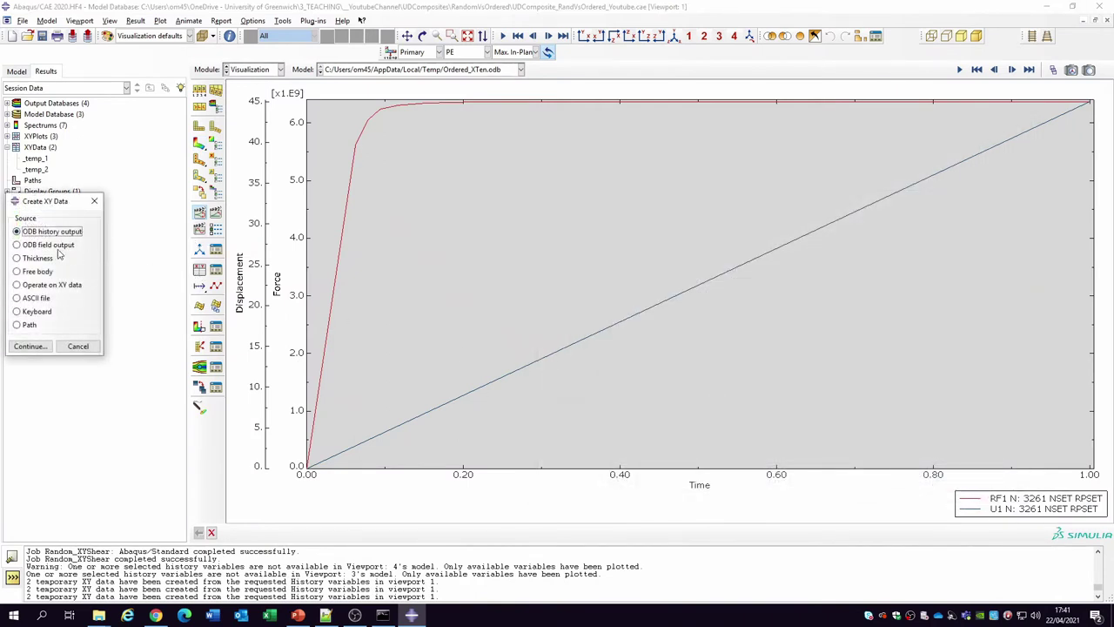
{"action": "left_click", "coordinate": [35, 285]}
{"action": "left_click", "coordinate": [30, 345]}
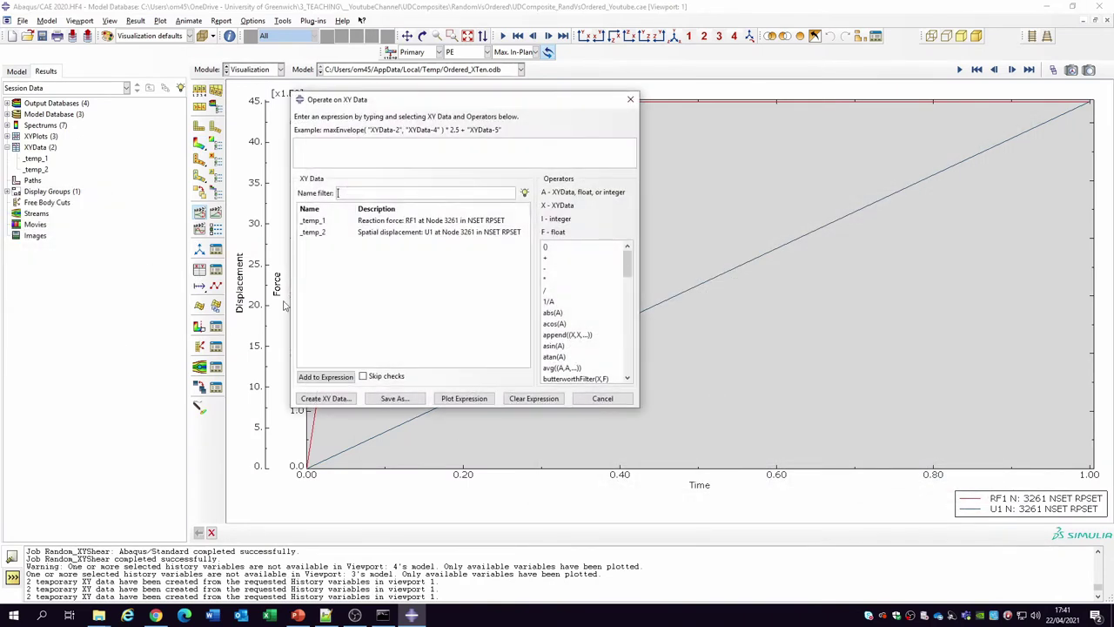
{"action": "scroll", "coordinate": [605, 368], "scroll_direction": "down", "scroll_amount": 2}
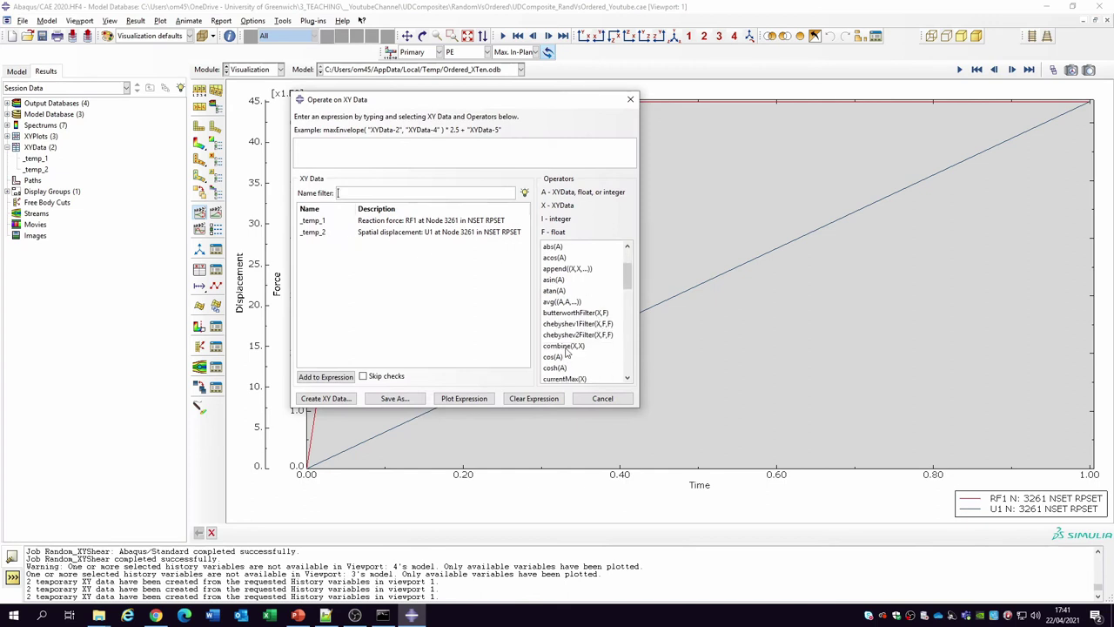
{"action": "left_click", "coordinate": [565, 346]}
{"action": "left_click", "coordinate": [392, 233]}
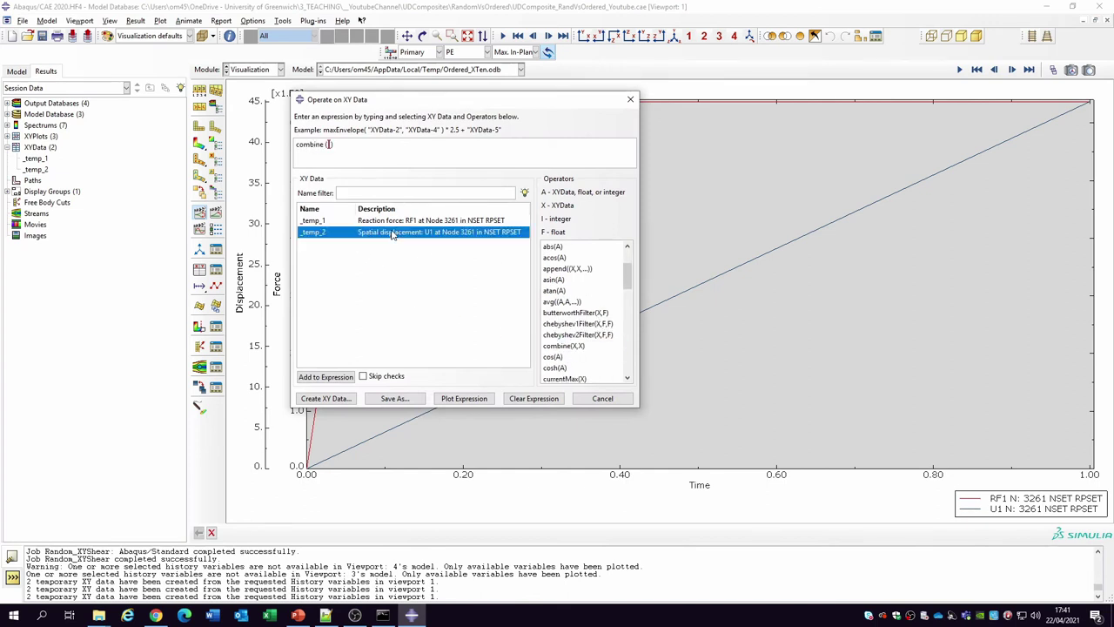
{"action": "left_click", "coordinate": [396, 221]}
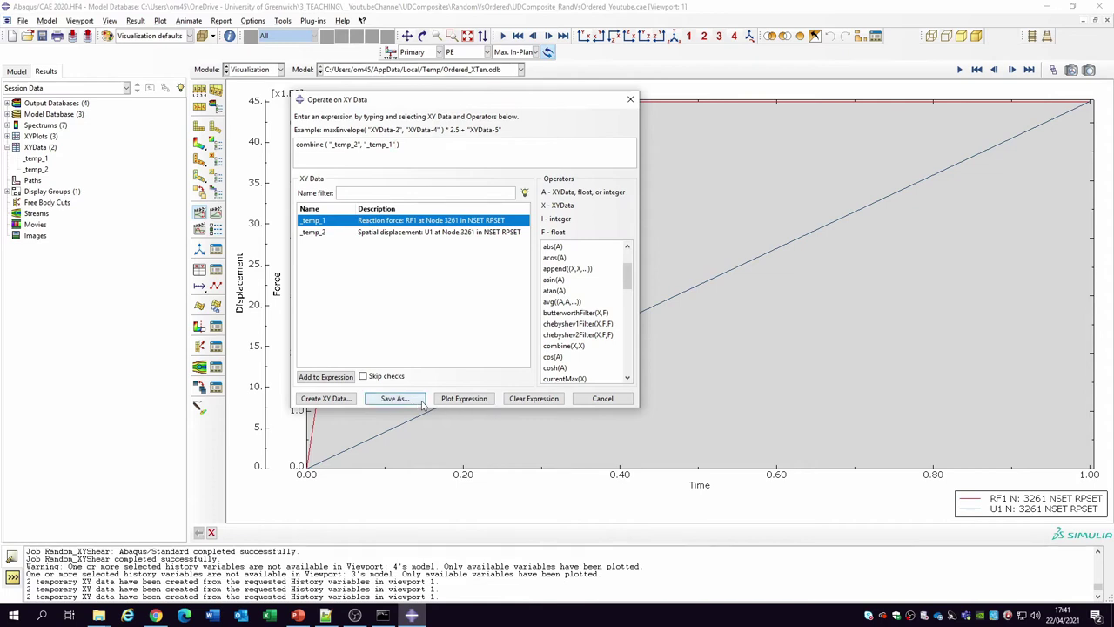
{"action": "left_click", "coordinate": [464, 397]}
{"action": "left_click", "coordinate": [602, 399]}
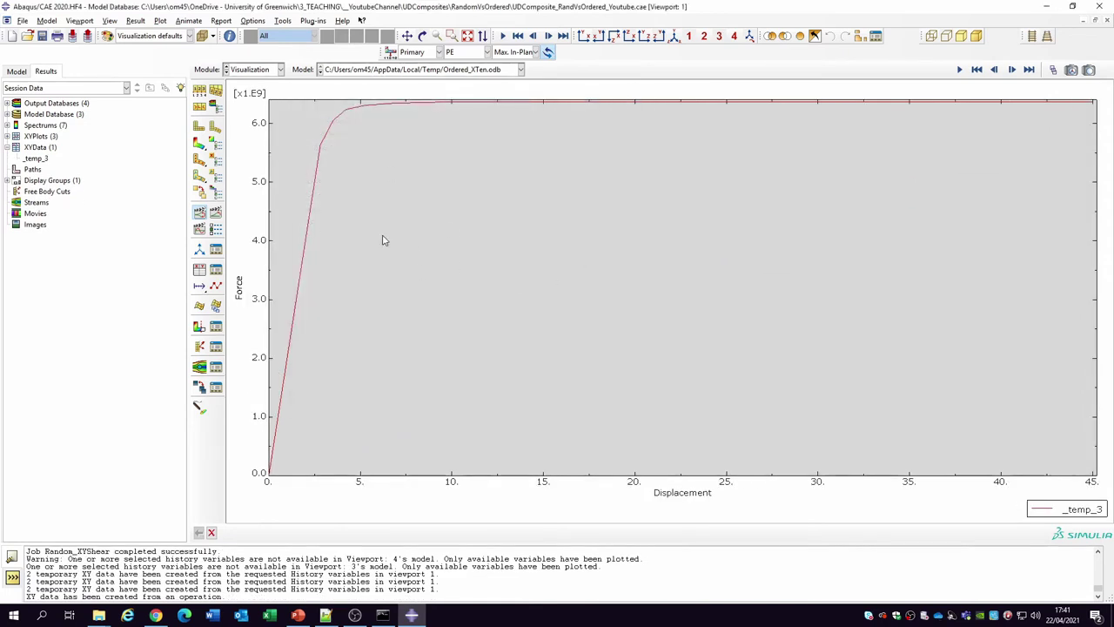
Rename _temp_3 to OrderedXTEns and return to the contour plot
{"action": "right_click", "coordinate": [36, 191]}
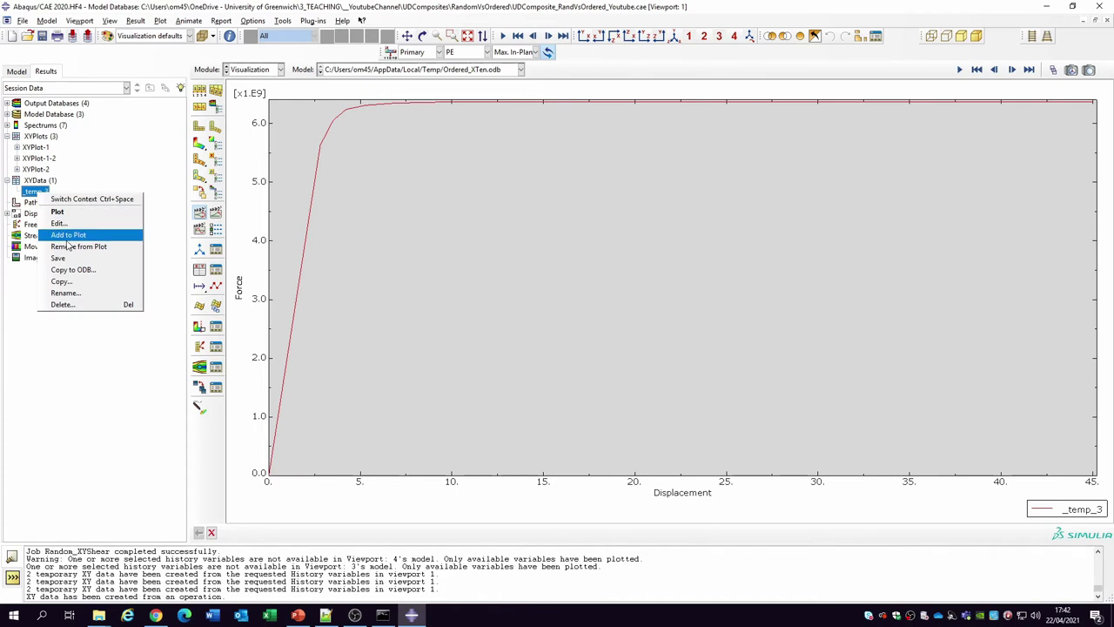
{"action": "left_click", "coordinate": [77, 294]}
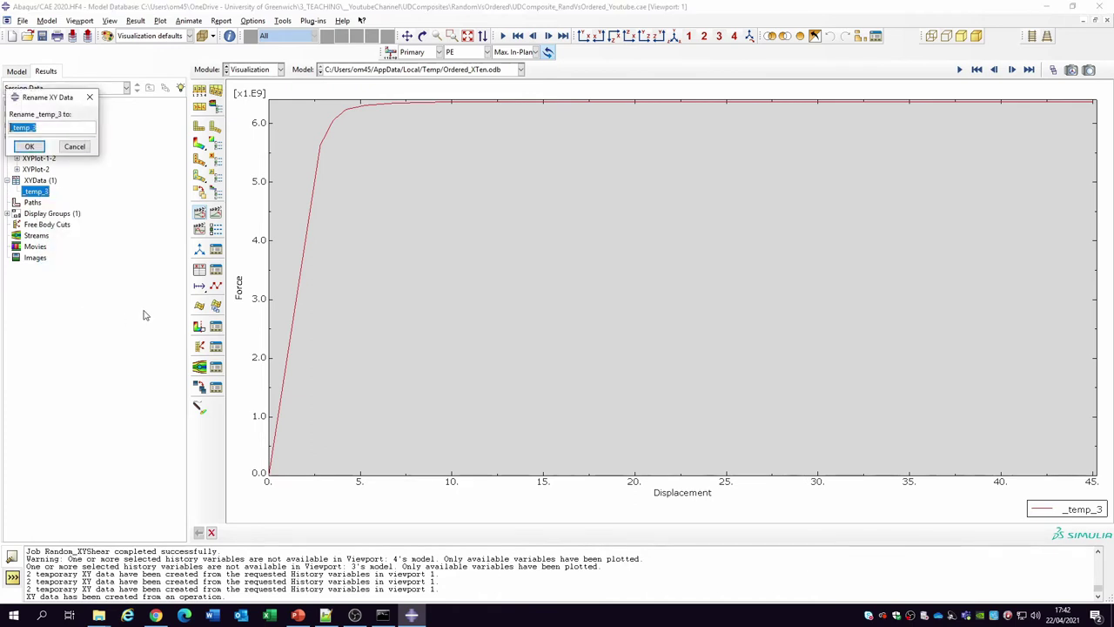
{"action": "type", "text": "OrderedXTEns"}
{"action": "key", "text": "Return"}
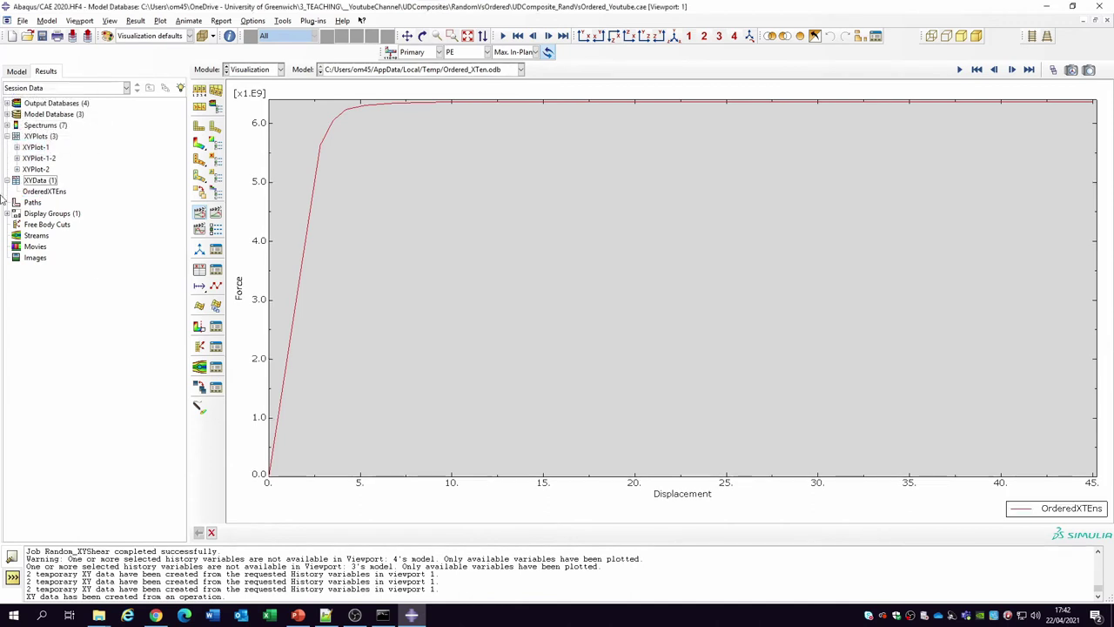
{"action": "left_click", "coordinate": [15, 136]}
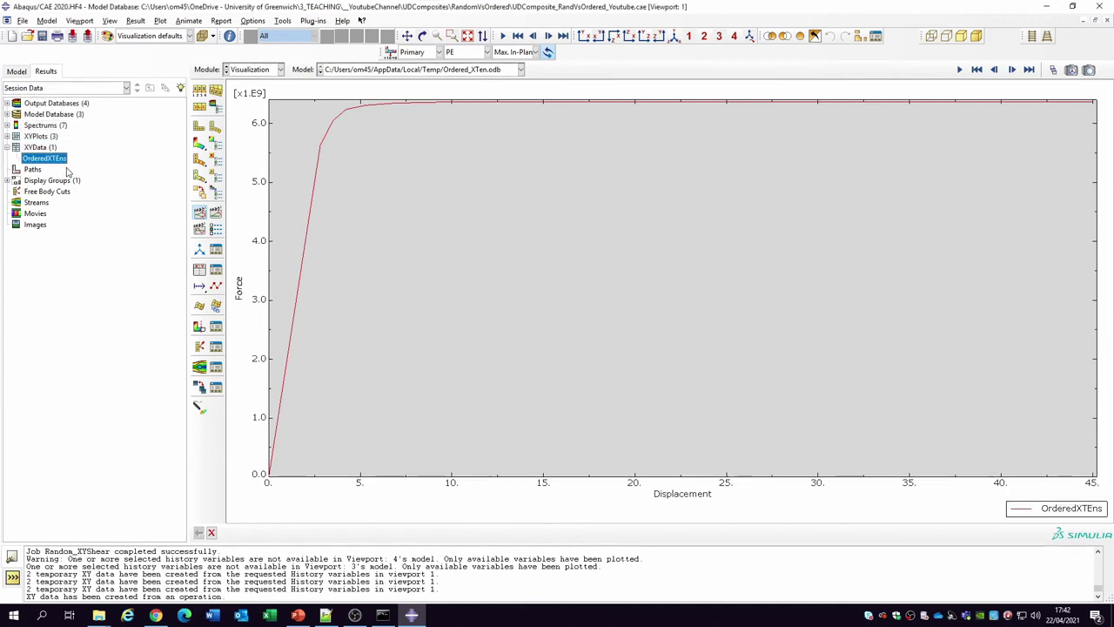
{"action": "left_click", "coordinate": [199, 143]}
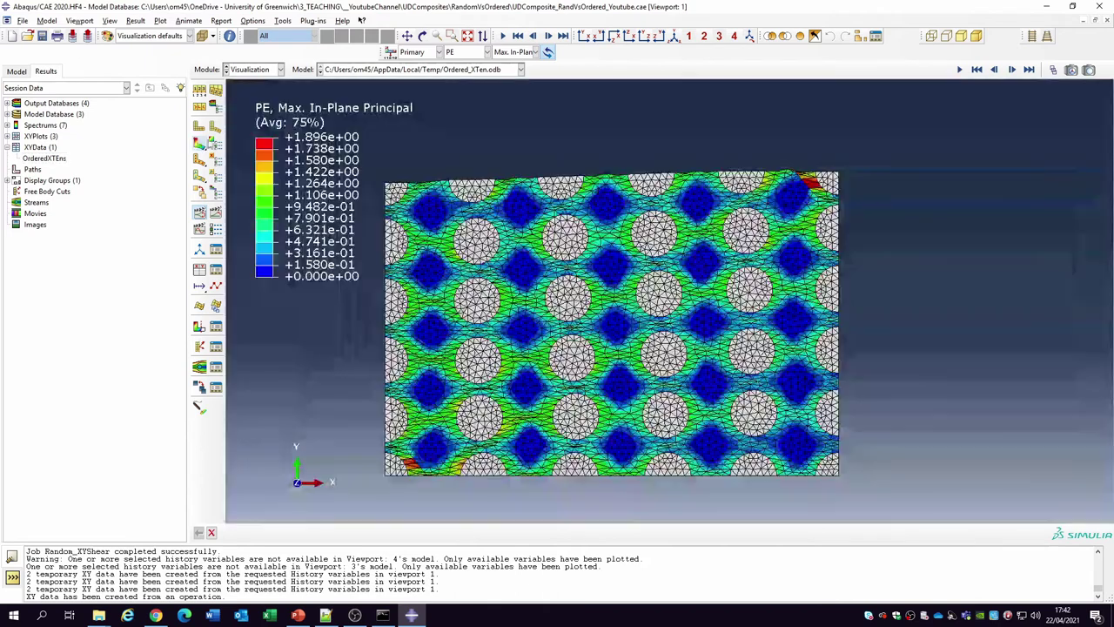
Switch to the Random_XTen results and plot its RF1 and U1 history outputs
{"action": "left_click", "coordinate": [464, 69]}
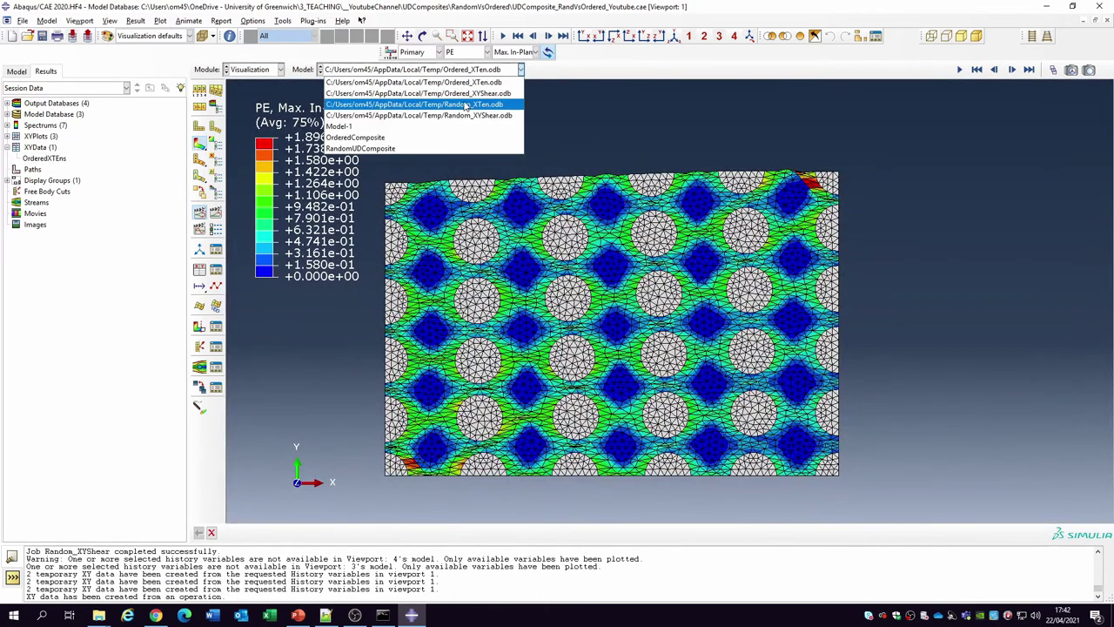
{"action": "left_click", "coordinate": [465, 106]}
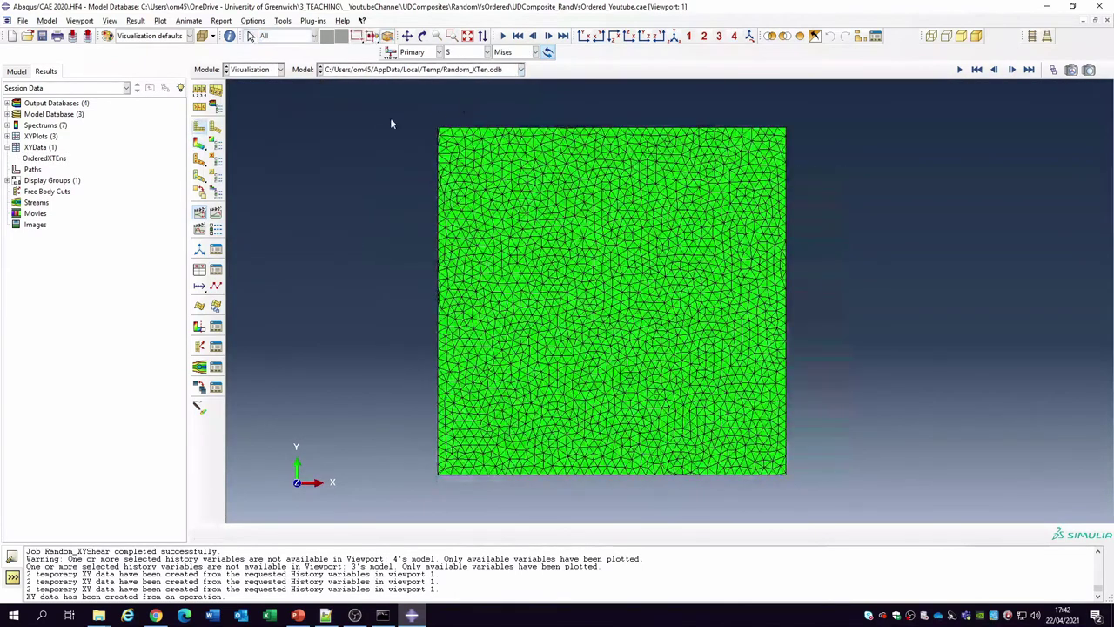
{"action": "left_click", "coordinate": [213, 148]}
{"action": "left_click", "coordinate": [199, 270]}
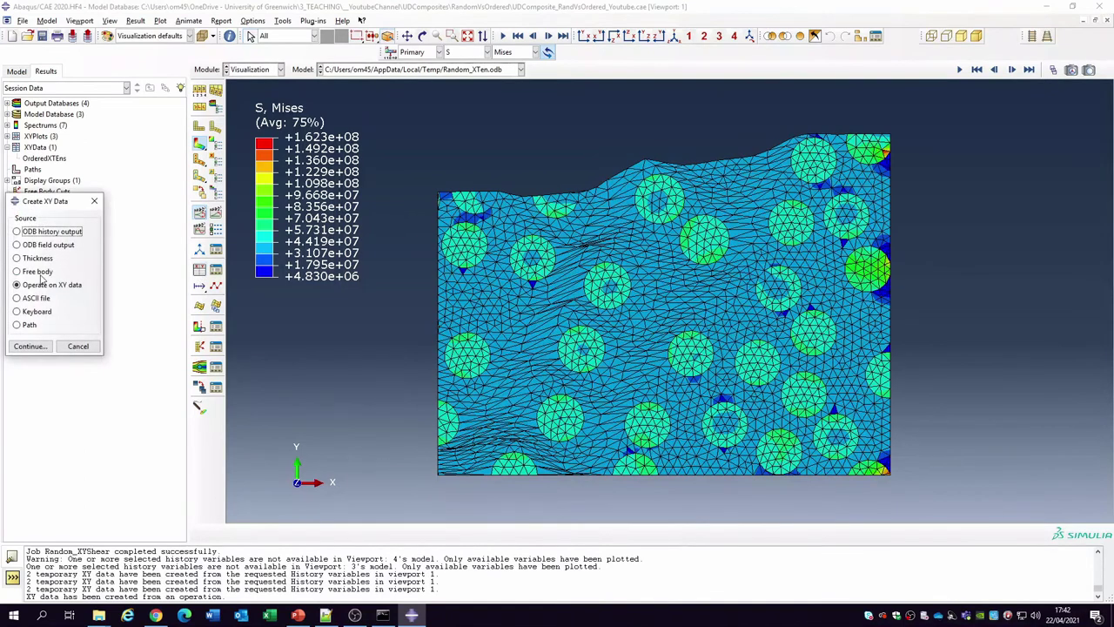
{"action": "left_click", "coordinate": [30, 345]}
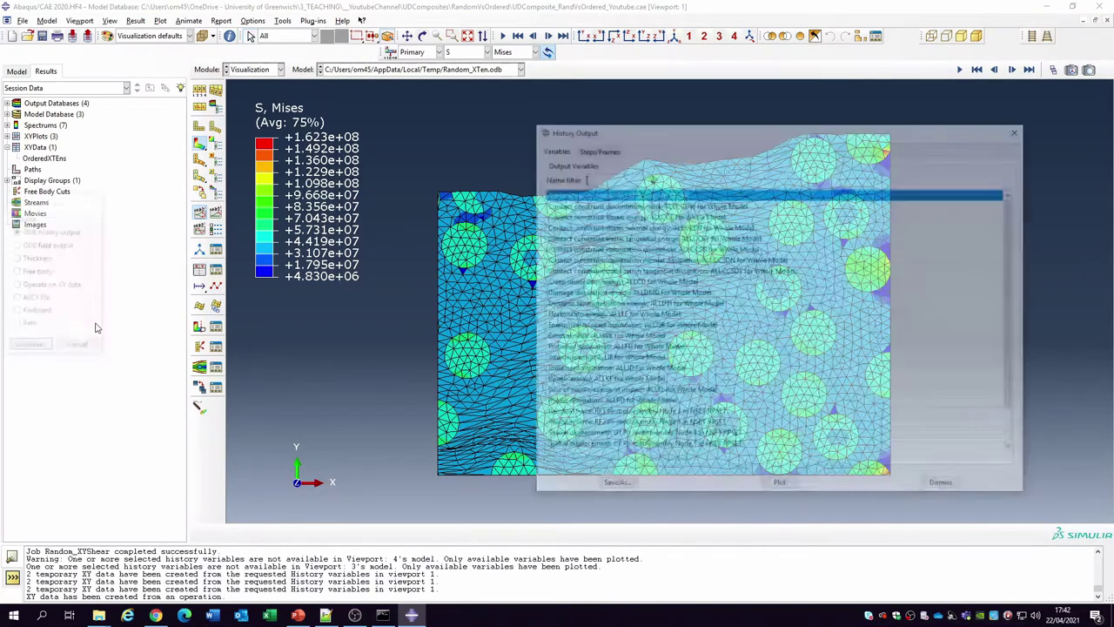
{"action": "left_click", "coordinate": [686, 414]}
{"action": "left_click", "coordinate": [646, 436], "text": "ctrl"}
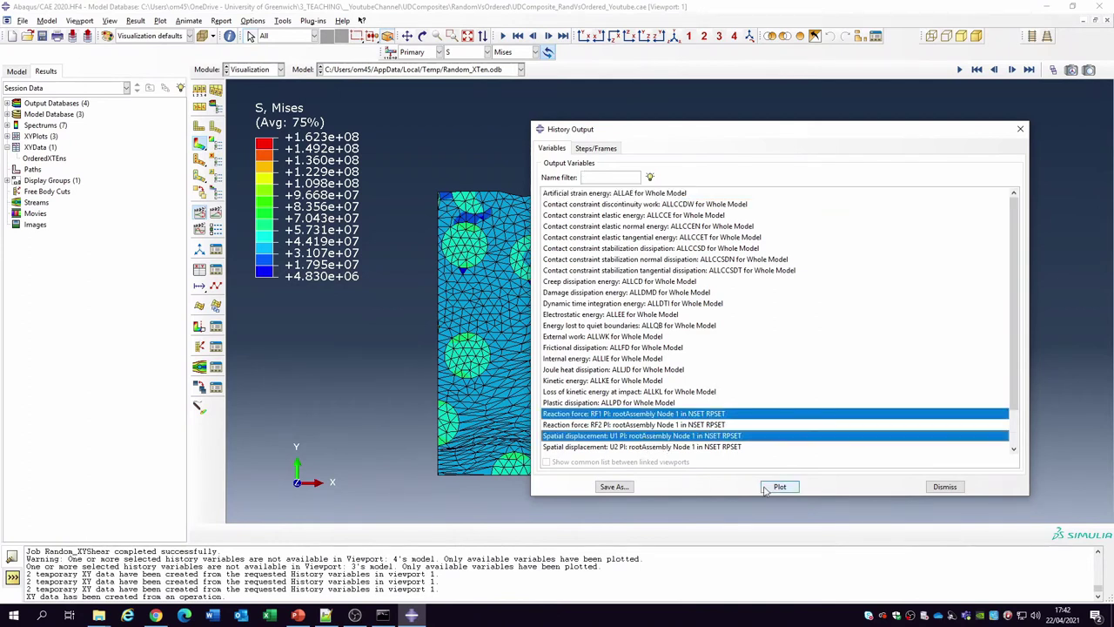
{"action": "left_click", "coordinate": [778, 487]}
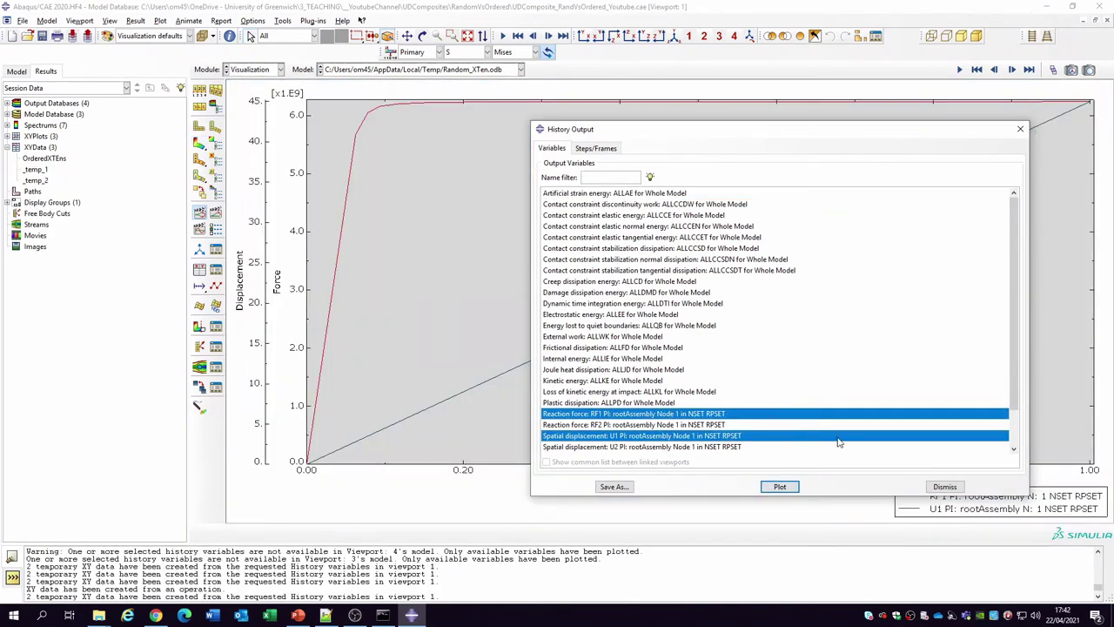
{"action": "left_click", "coordinate": [944, 487]}
Show the PE plastic strain contour and replot RF1 and U1 of the reference node
{"action": "left_click", "coordinate": [199, 106]}
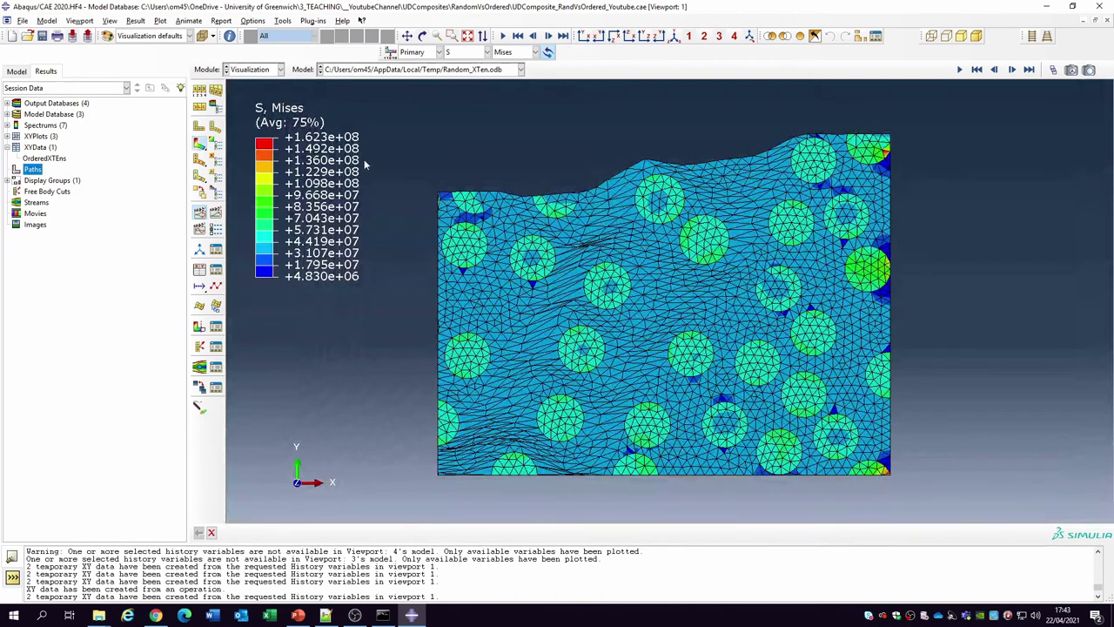
{"action": "left_click", "coordinate": [446, 54]}
{"action": "left_click", "coordinate": [457, 87]}
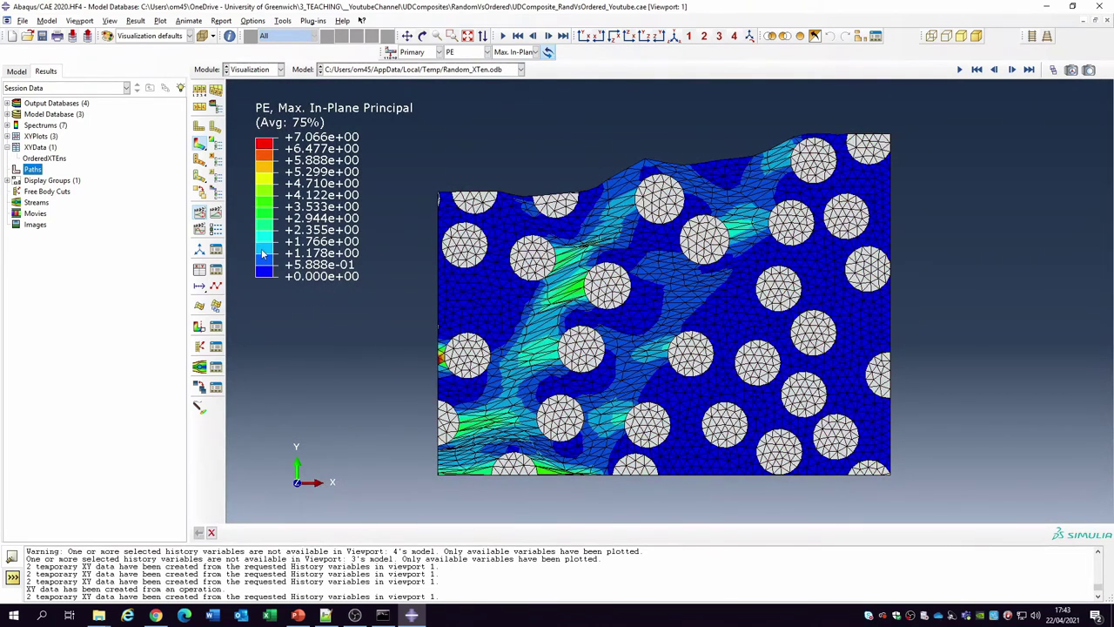
{"action": "left_click", "coordinate": [210, 224]}
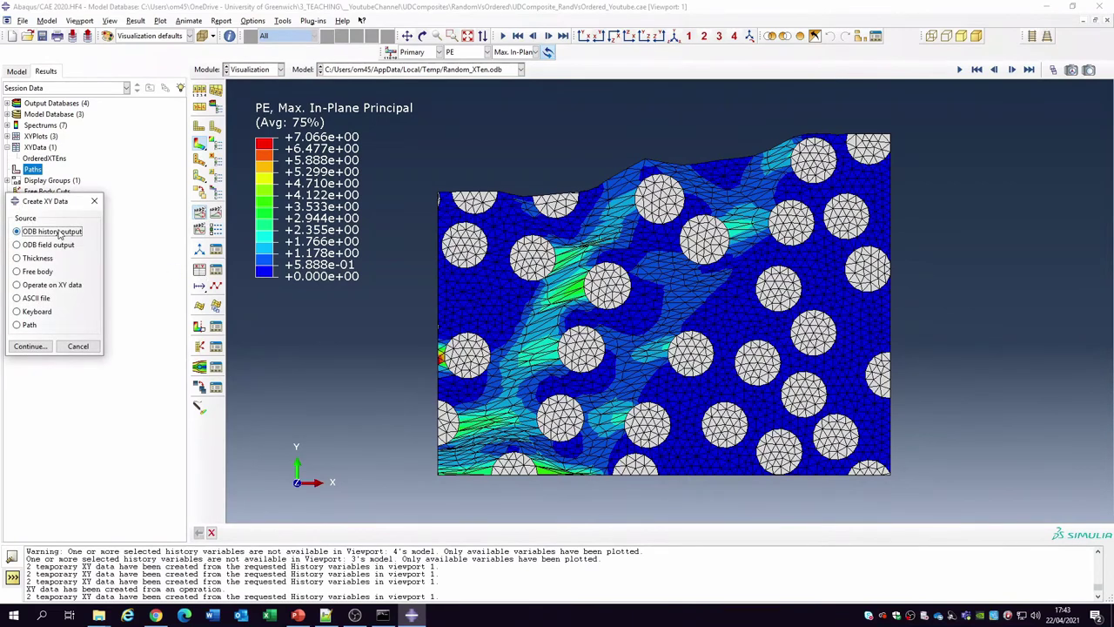
{"action": "left_click", "coordinate": [38, 348]}
{"action": "left_click", "coordinate": [30, 347]}
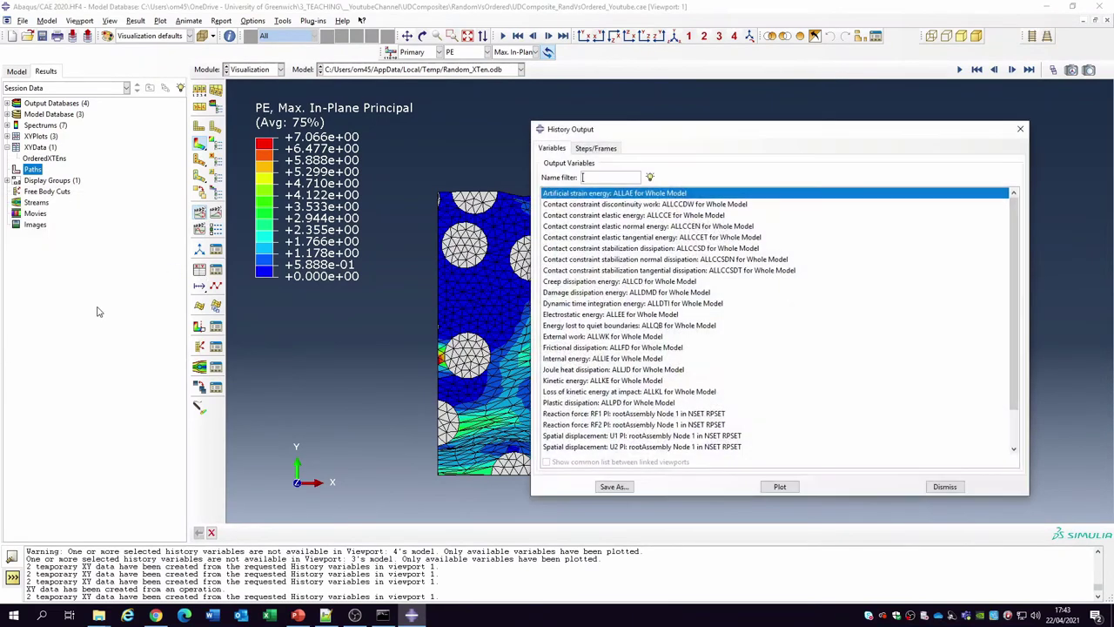
{"action": "left_click", "coordinate": [628, 415]}
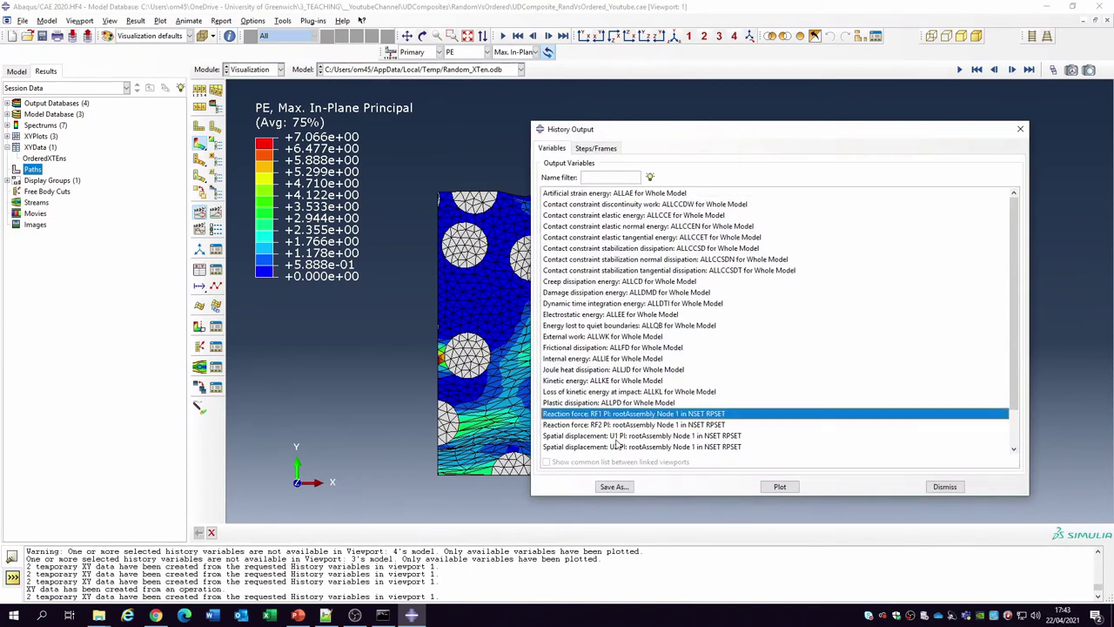
{"action": "left_click", "coordinate": [617, 436], "text": "ctrl"}
{"action": "left_click", "coordinate": [780, 488]}
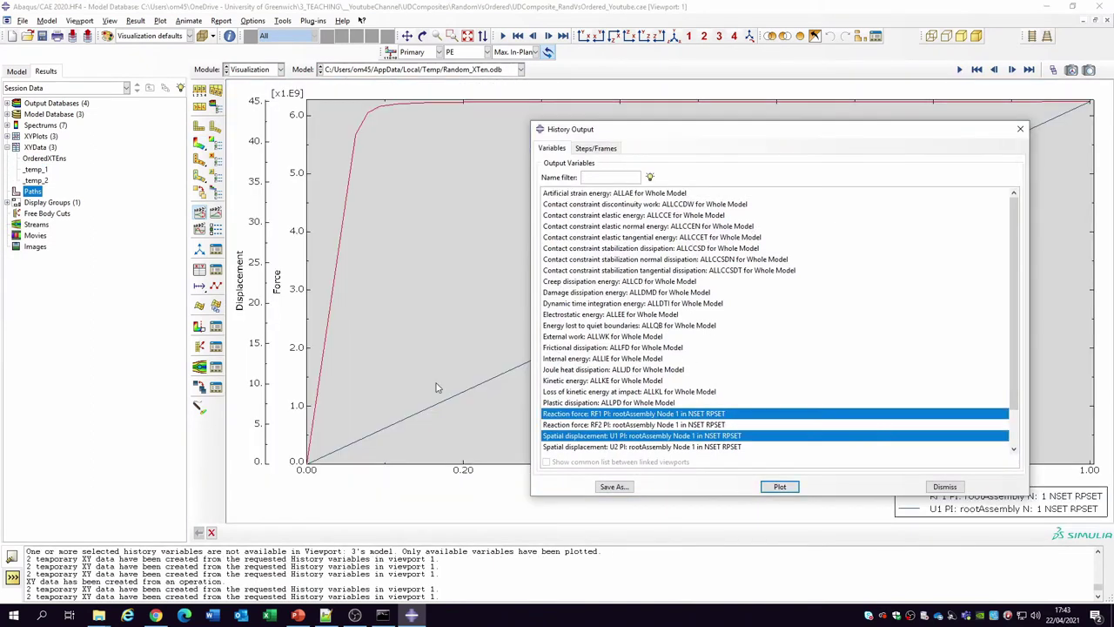
{"action": "left_click", "coordinate": [944, 486]}
{"action": "left_click", "coordinate": [200, 271]}
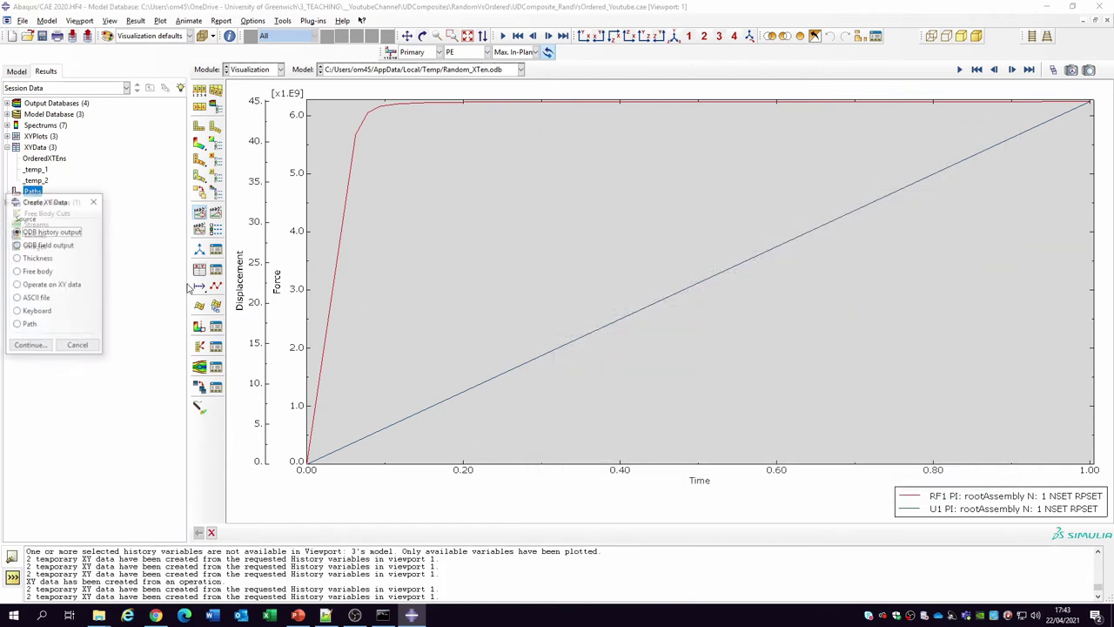
Plot combine(_temp_2, _temp_1) as the random model's force–displacement curve
{"action": "left_click", "coordinate": [35, 287]}
{"action": "left_click", "coordinate": [29, 345]}
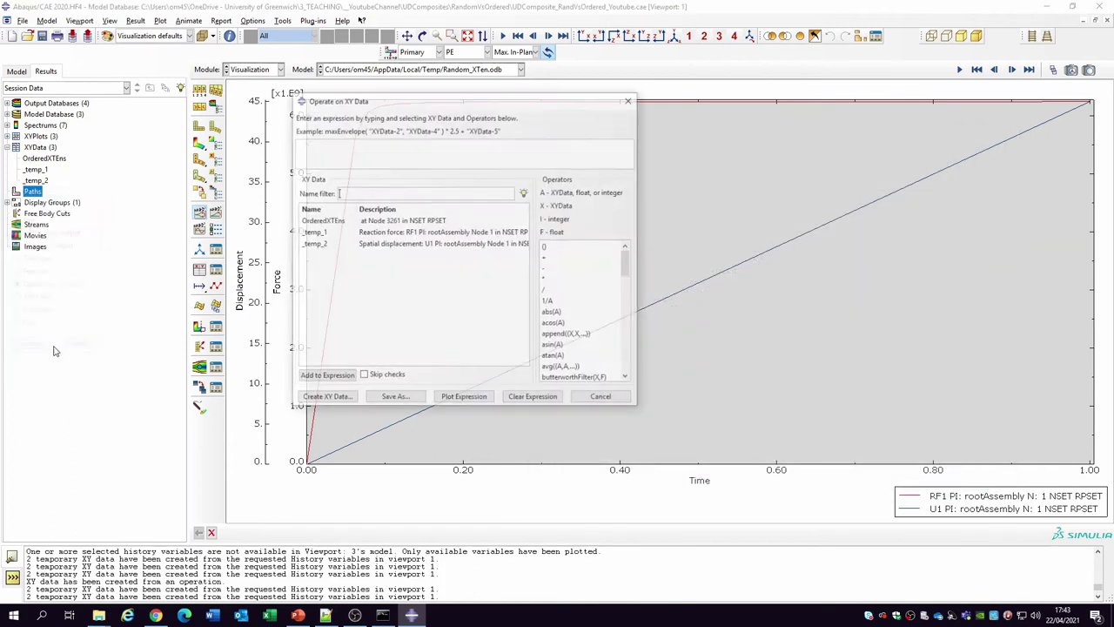
{"action": "scroll", "coordinate": [567, 344], "scroll_direction": "down", "scroll_amount": 2}
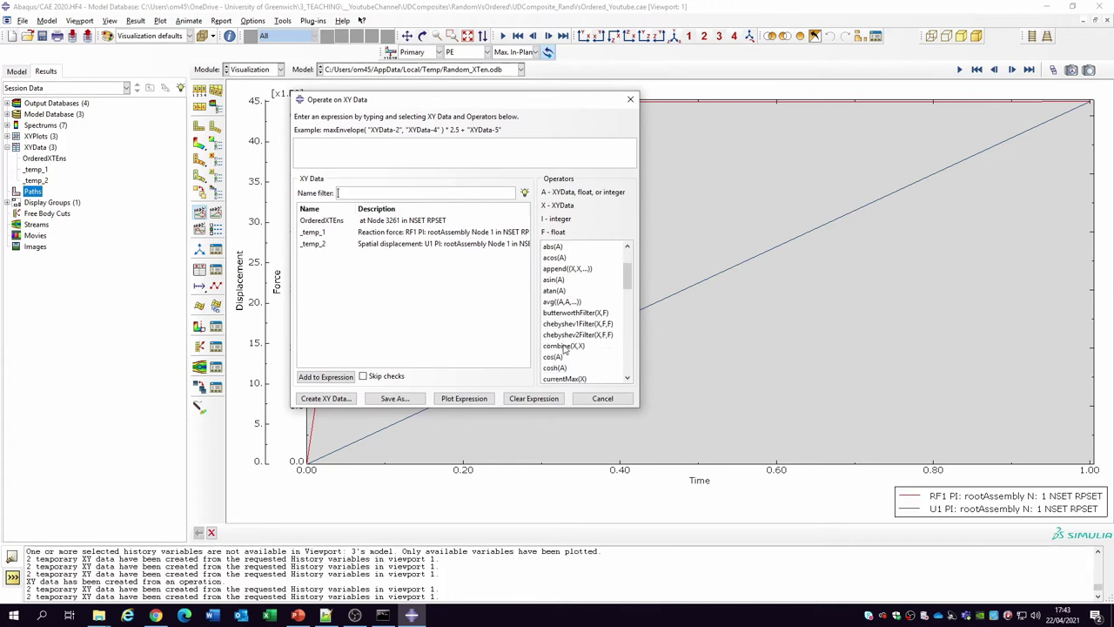
{"action": "left_click", "coordinate": [564, 347]}
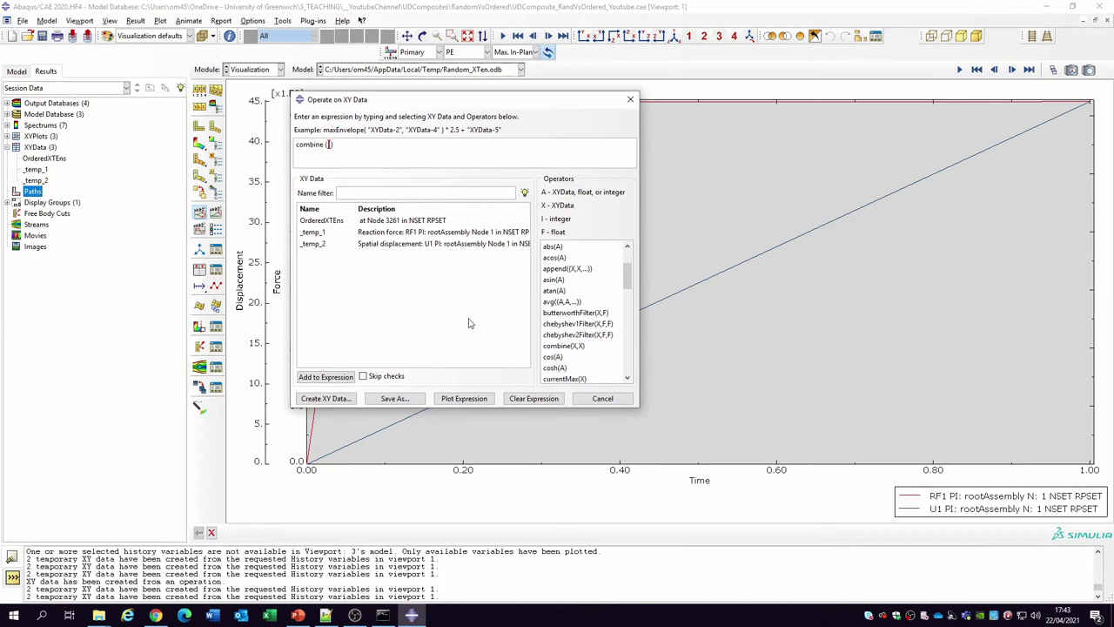
{"action": "double_click", "coordinate": [380, 245]}
{"action": "double_click", "coordinate": [385, 233]}
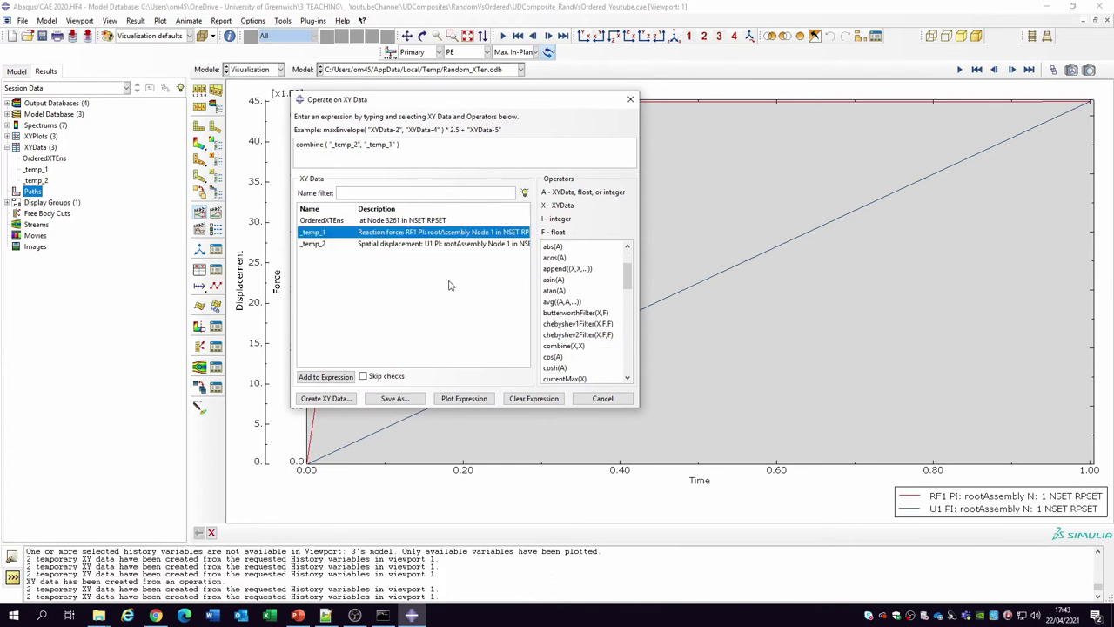
{"action": "left_click", "coordinate": [464, 399]}
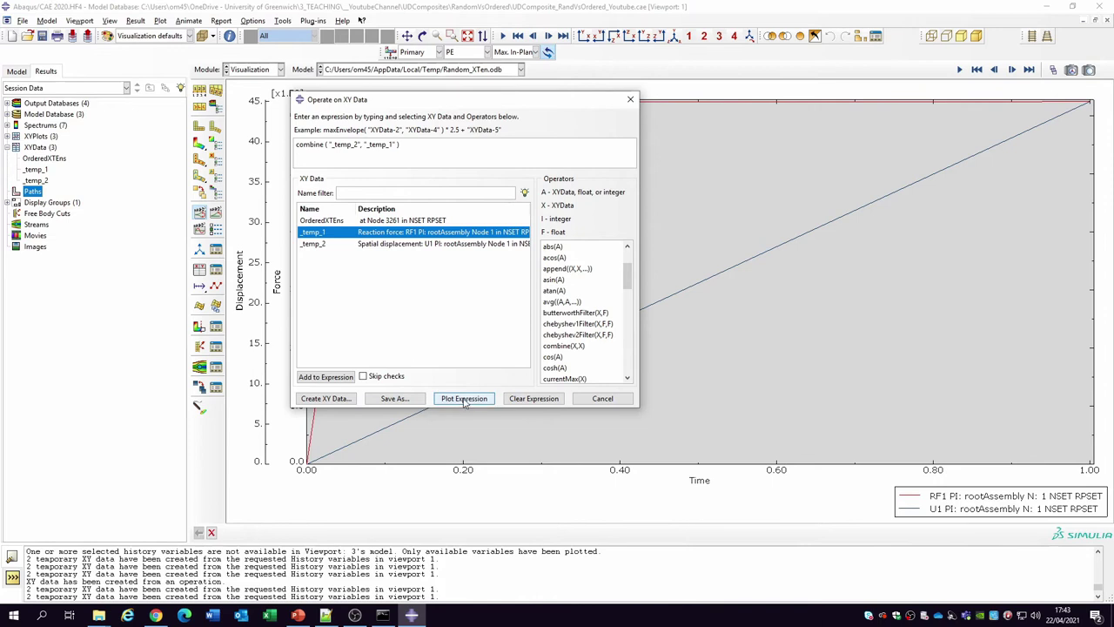
{"action": "left_click", "coordinate": [602, 398]}
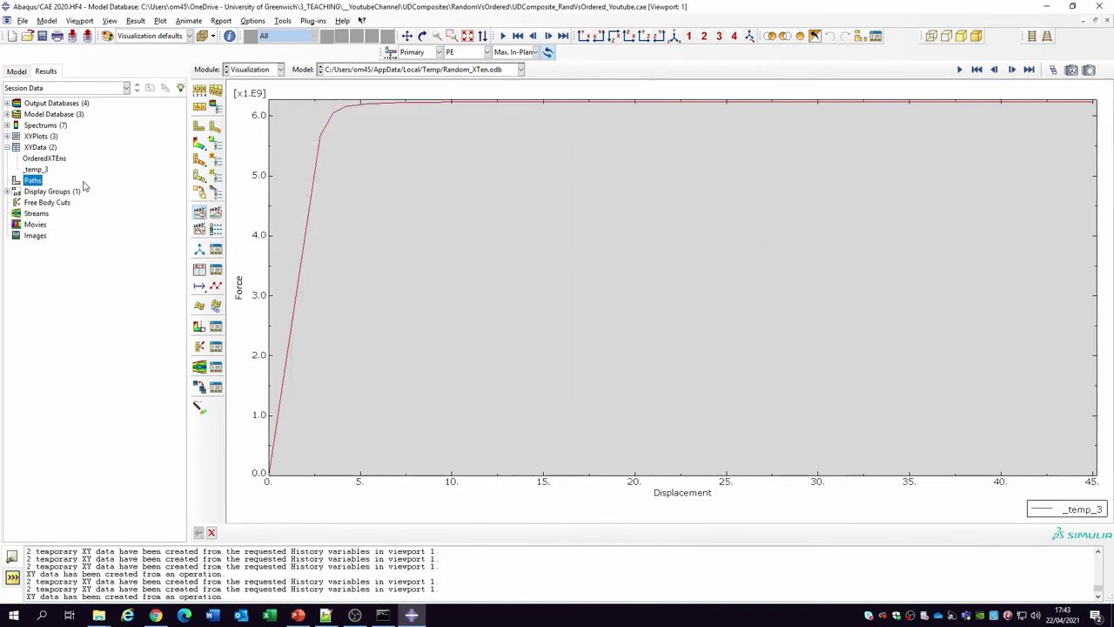
Rename the _temp_3 data to RandomXTens
{"action": "left_click", "coordinate": [37, 170]}
{"action": "right_click", "coordinate": [42, 171]}
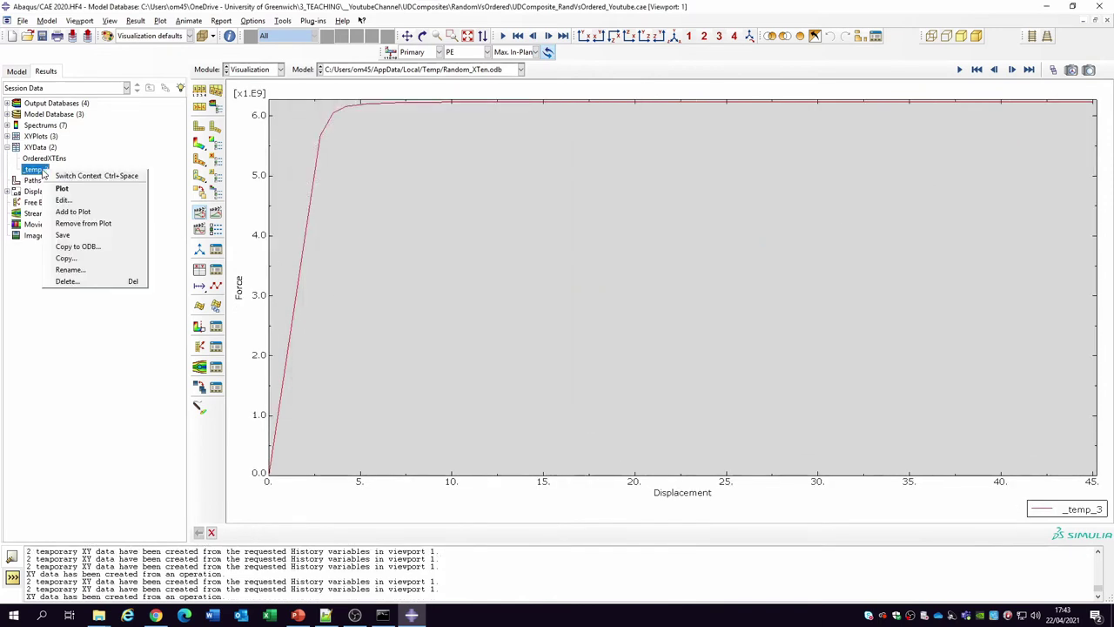
{"action": "left_click", "coordinate": [97, 272]}
{"action": "type", "text": "R"}
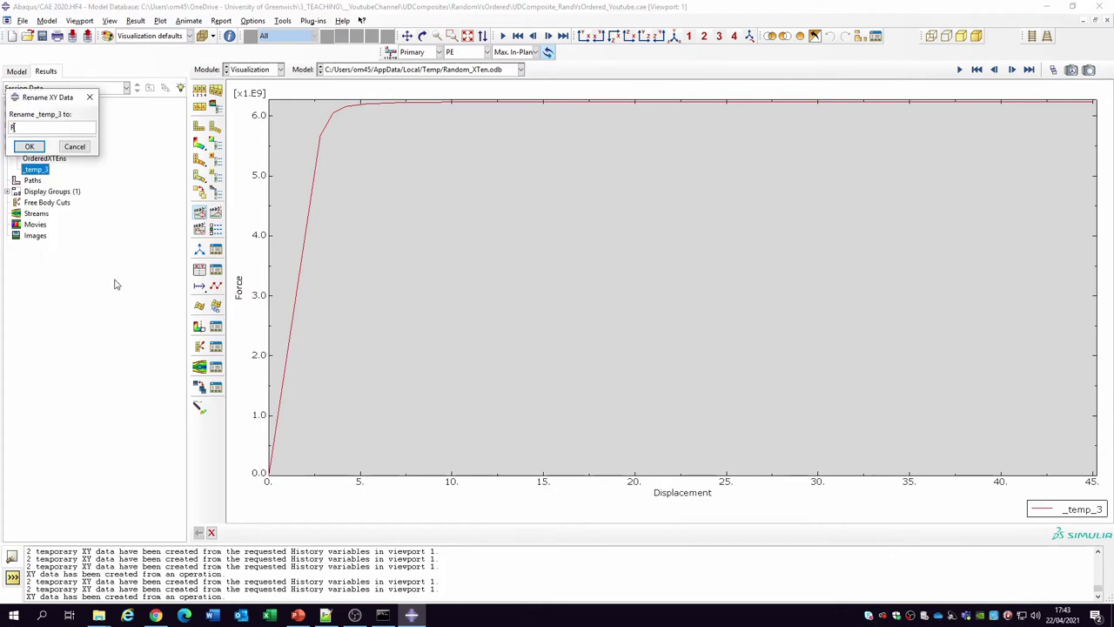
{"action": "type", "text": "andomXTens"}
{"action": "key", "text": "Return"}
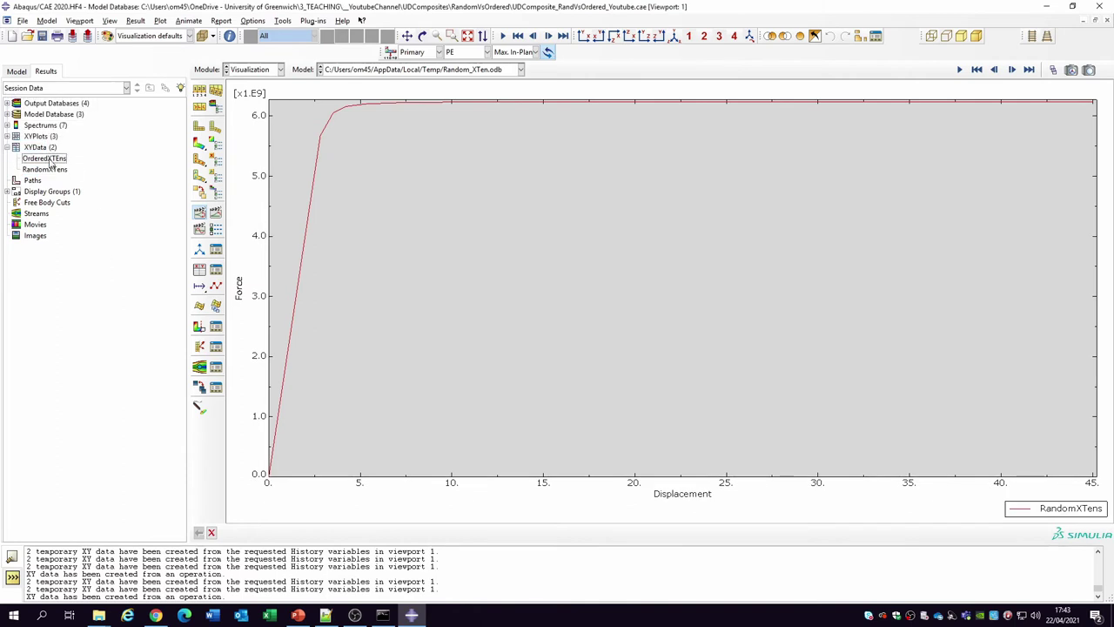
{"action": "left_click", "coordinate": [49, 171]}
Plot OrderedXTens and add the RandomXTens curve to the same plot
{"action": "double_click", "coordinate": [53, 159]}
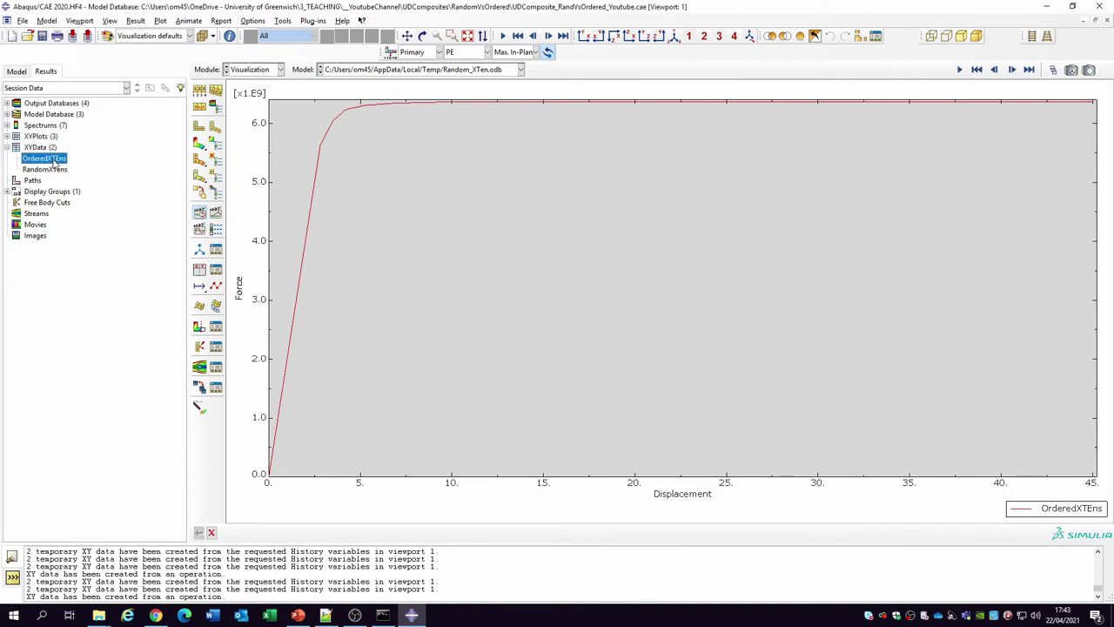
{"action": "left_click", "coordinate": [53, 171]}
{"action": "right_click", "coordinate": [53, 171]}
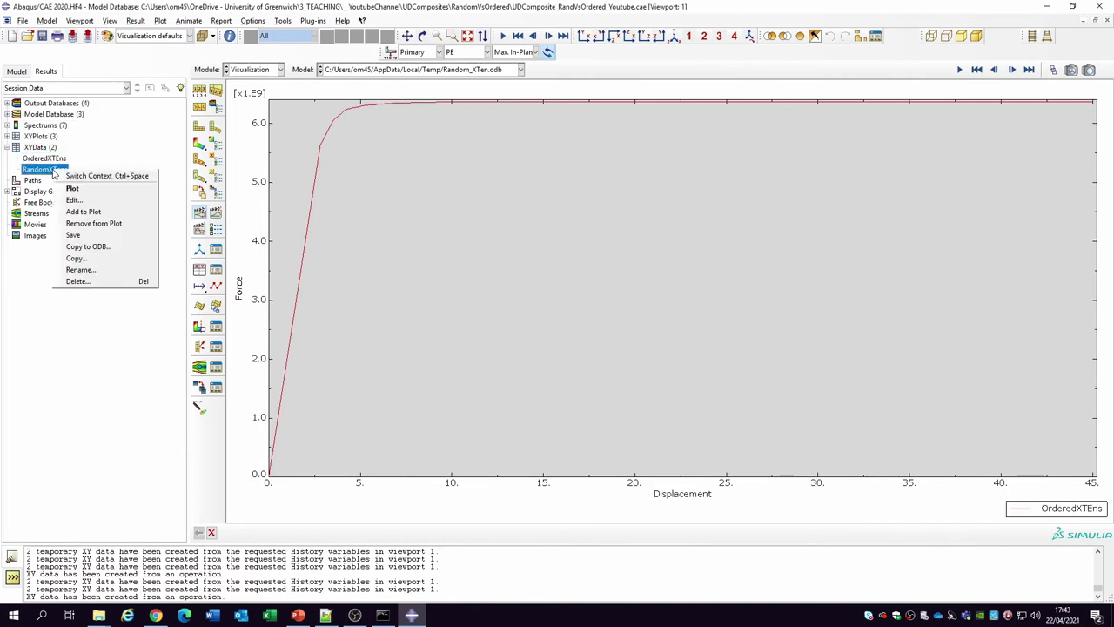
{"action": "left_click", "coordinate": [83, 211]}
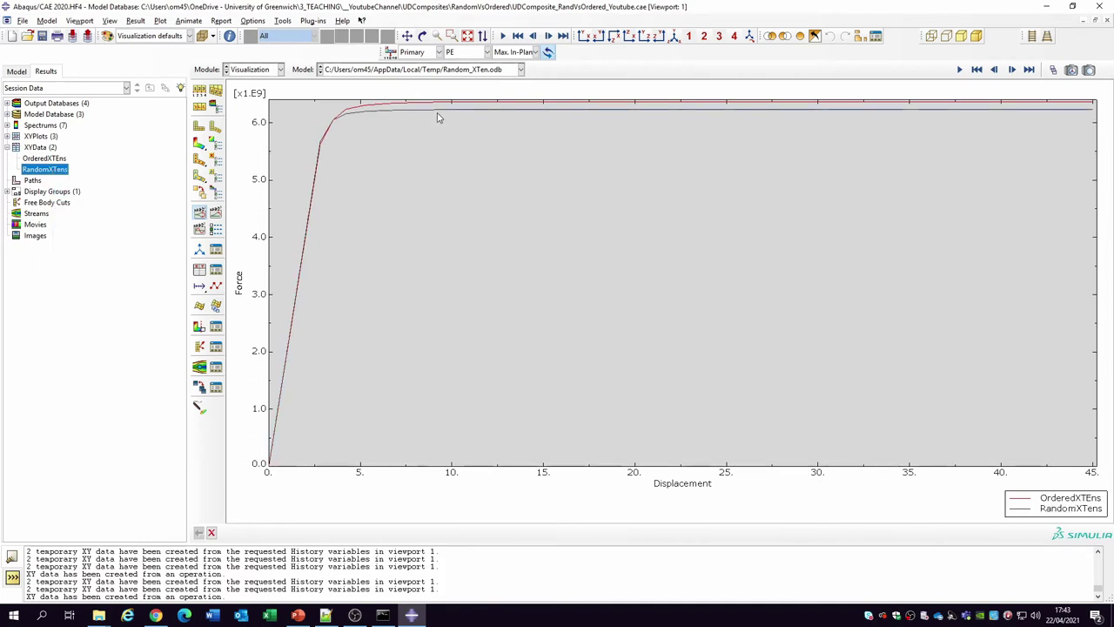
{"action": "scroll", "coordinate": [437, 119], "scroll_direction": "down", "scroll_amount": 3}
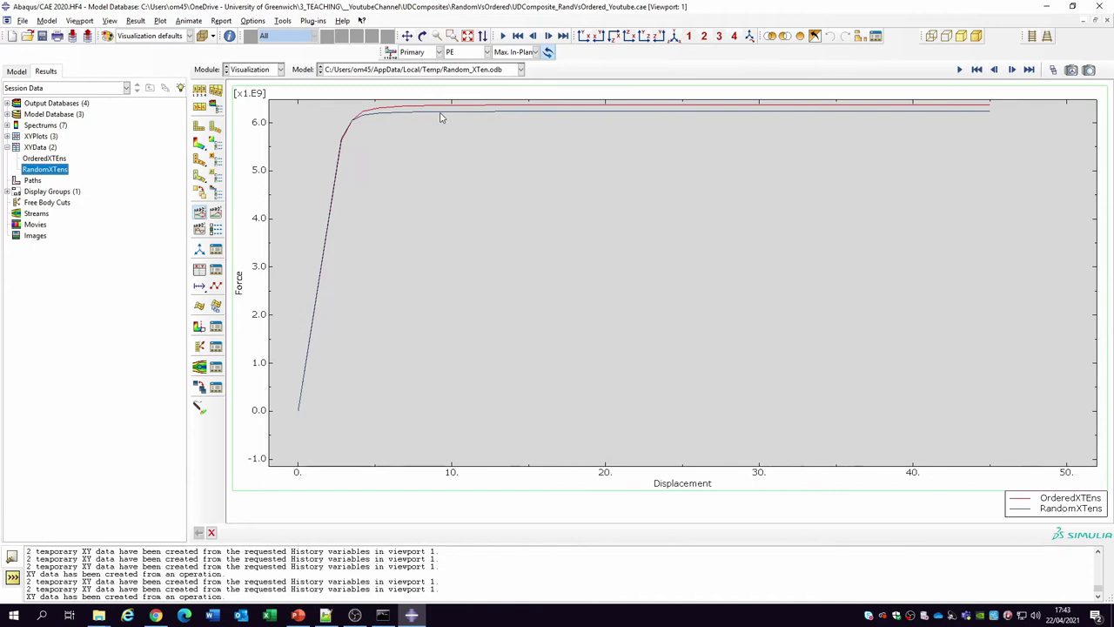
{"action": "scroll", "coordinate": [441, 116], "scroll_direction": "up", "scroll_amount": 2}
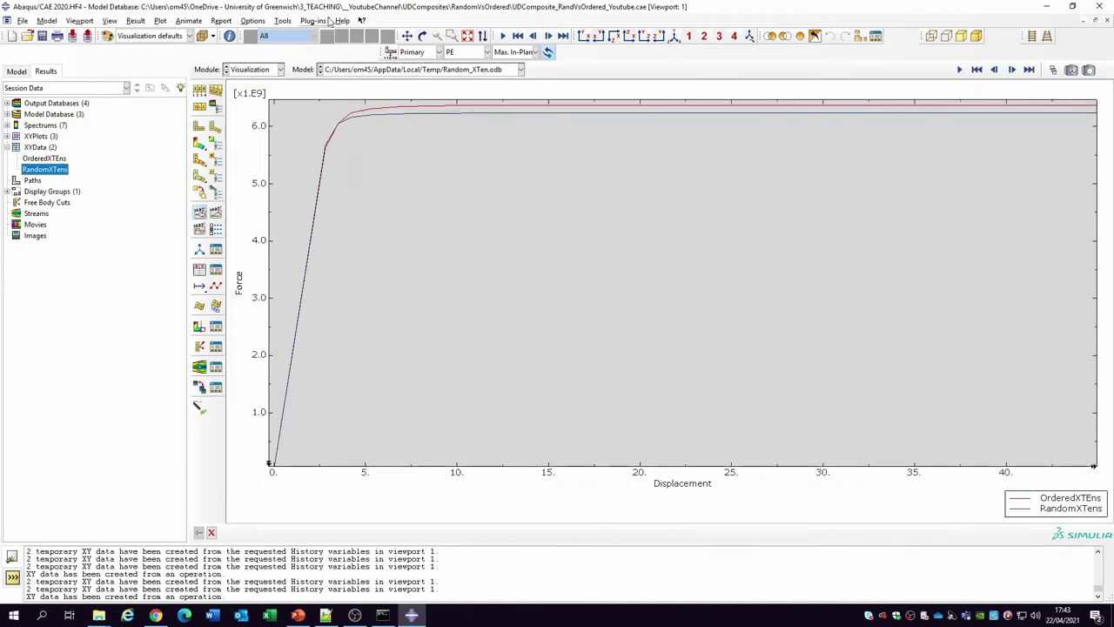
{"action": "left_click", "coordinate": [286, 22]}
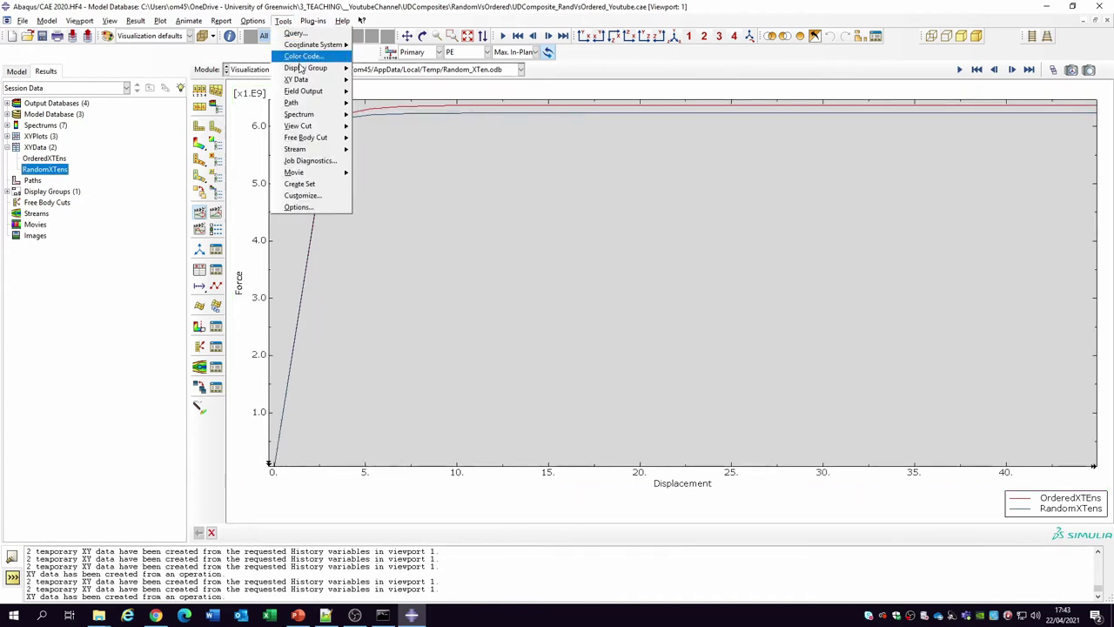
{"action": "mouse_move", "coordinate": [336, 15]}
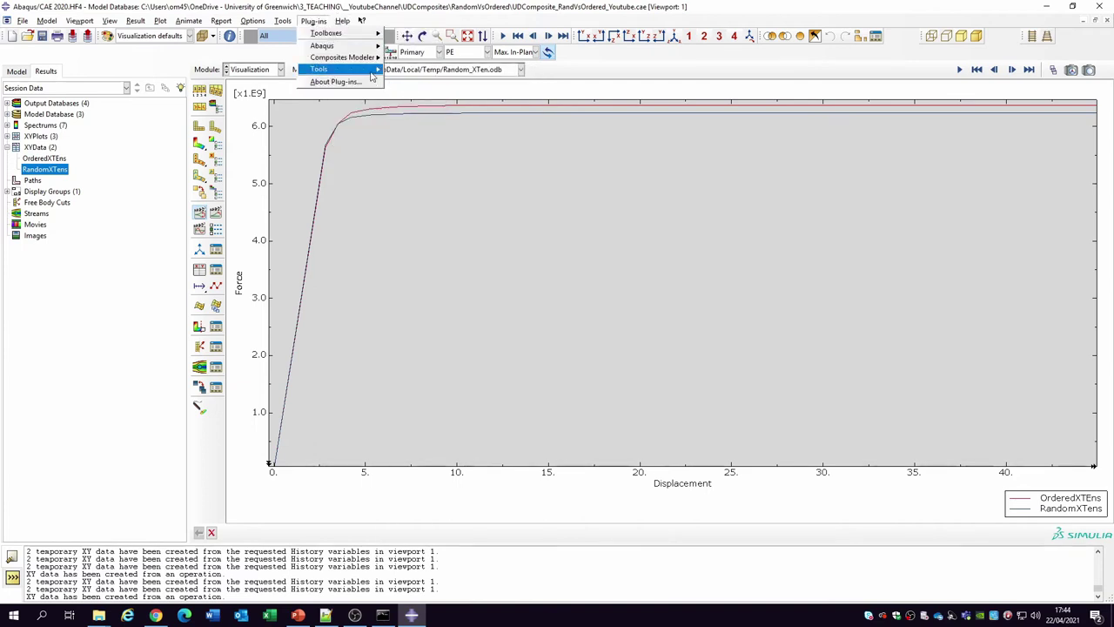
Export the current XY plot's curve data to Excel with the Excel Utilities plug-in
{"action": "mouse_move", "coordinate": [365, 75]}
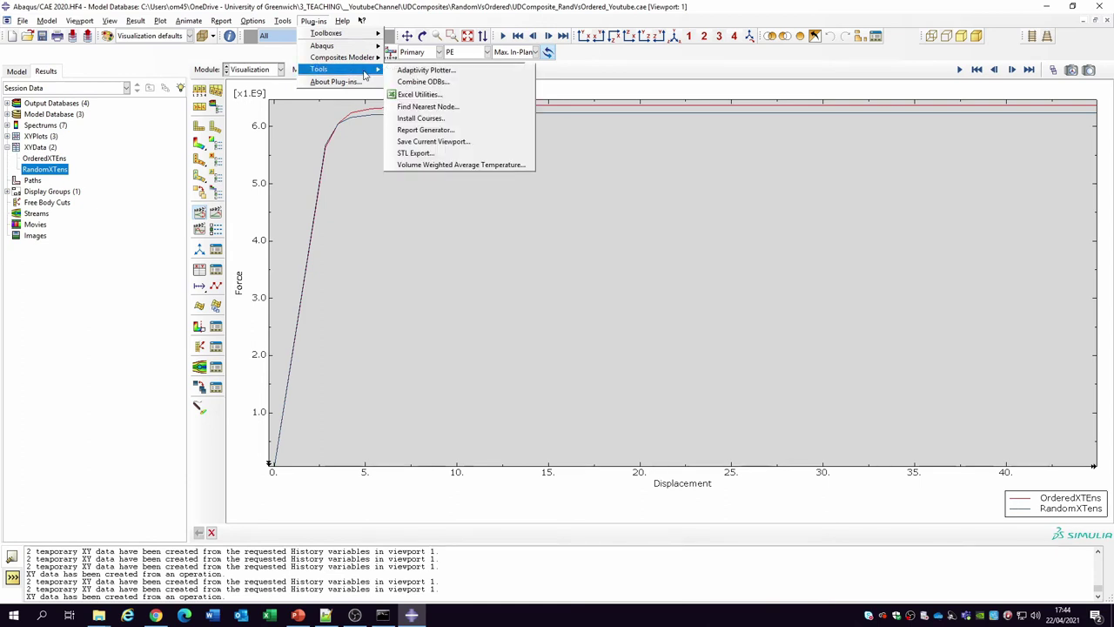
{"action": "left_click", "coordinate": [420, 94]}
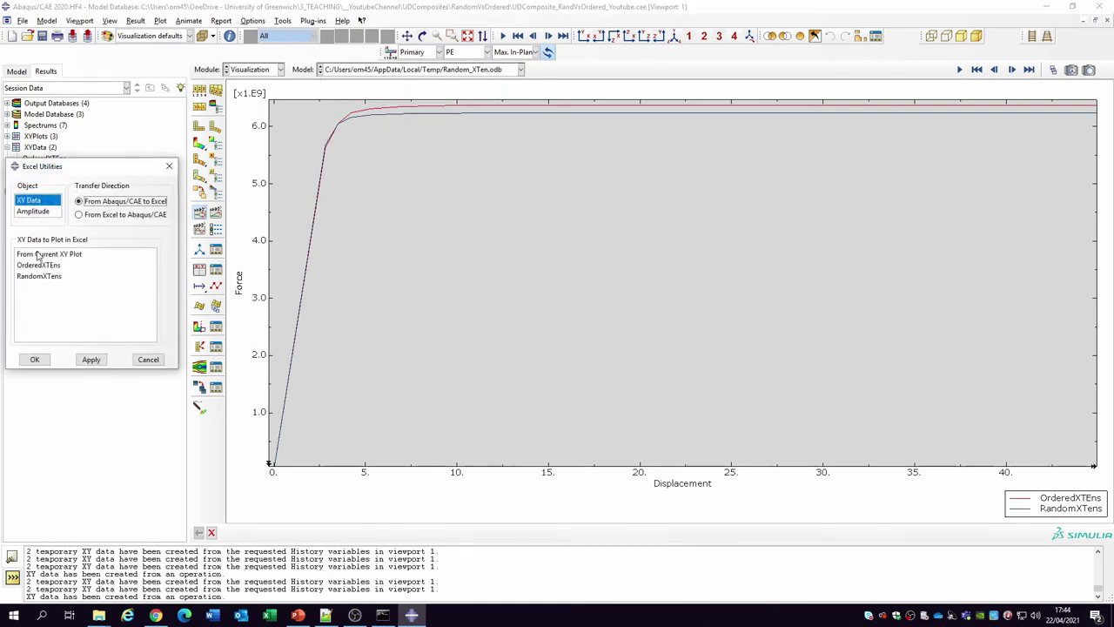
{"action": "left_click", "coordinate": [42, 255]}
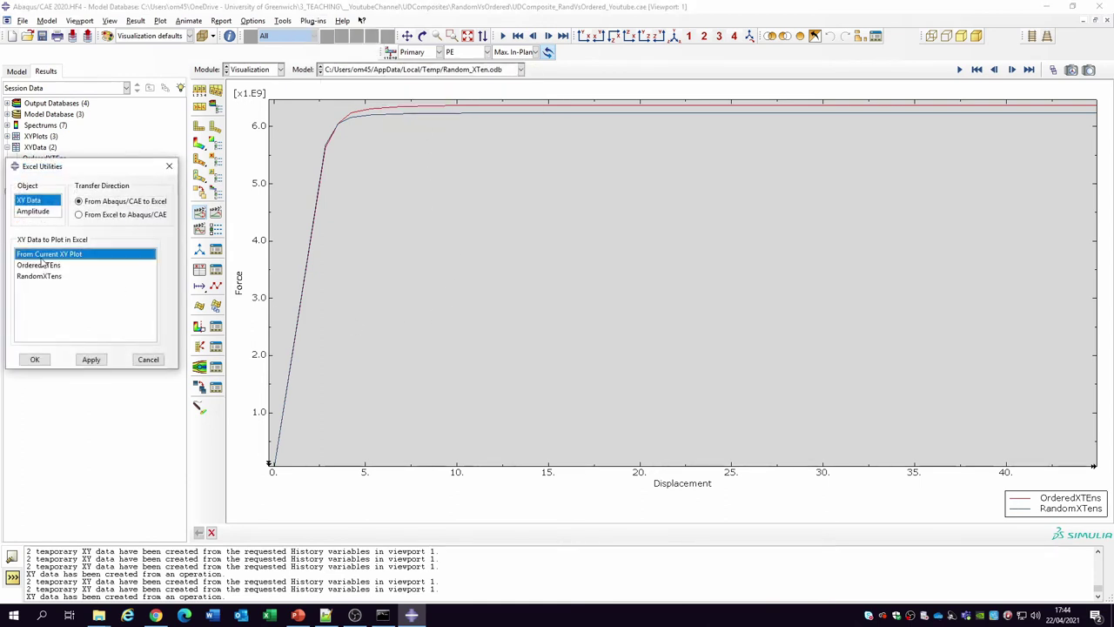
{"action": "left_click", "coordinate": [90, 361]}
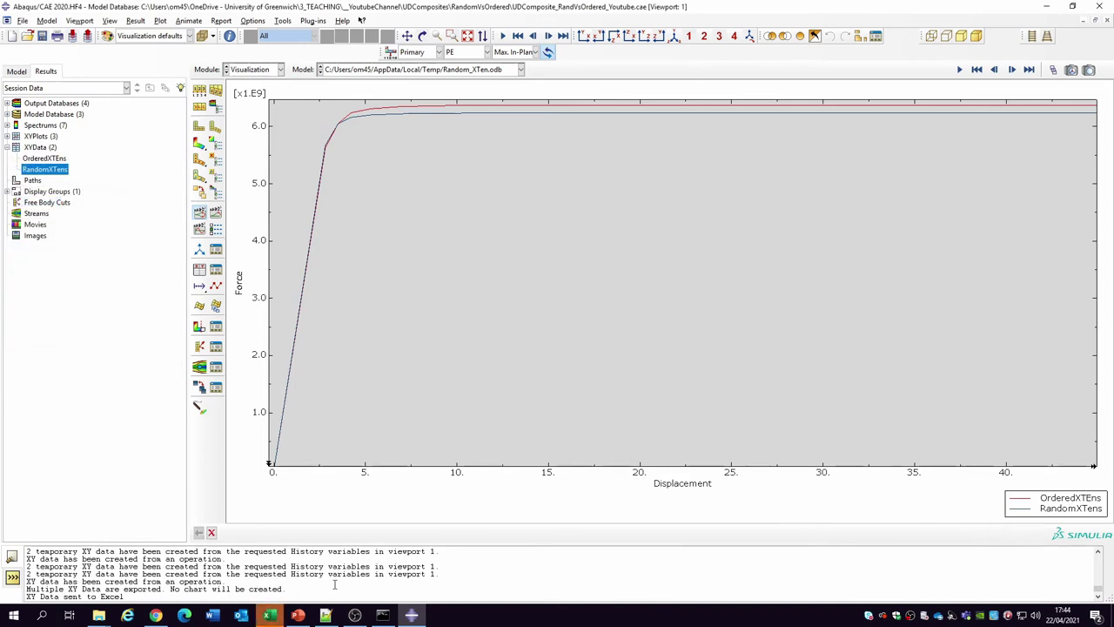
{"action": "left_click", "coordinate": [270, 615]}
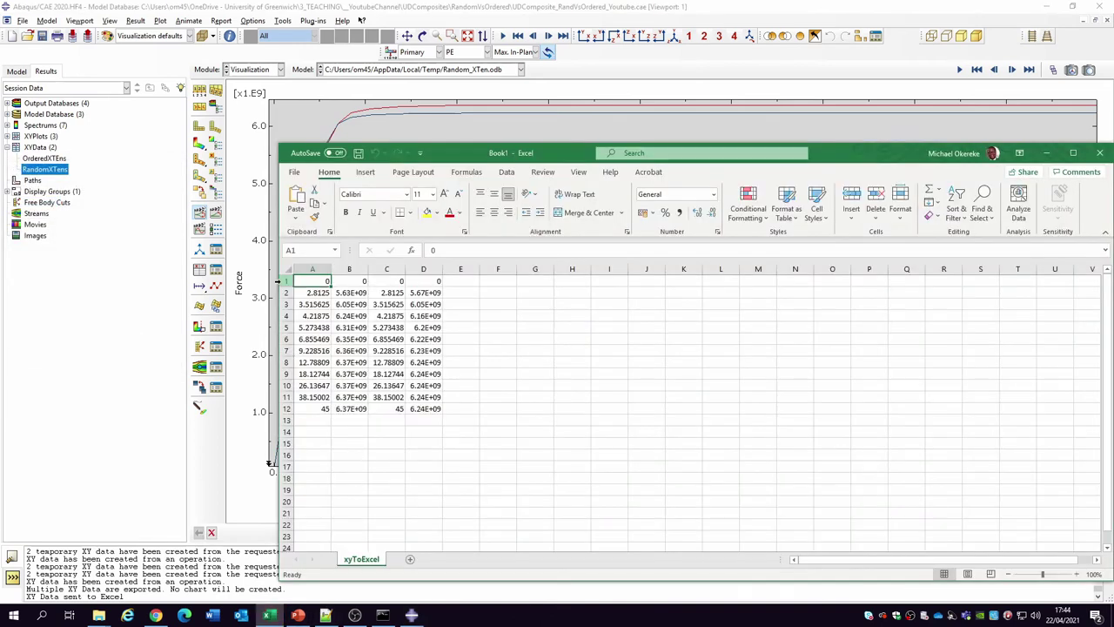
Insert a blank top row and add headers disp, force, disp, force in A1:D1
{"action": "left_click", "coordinate": [285, 280]}
{"action": "right_click", "coordinate": [286, 280]}
{"action": "left_click", "coordinate": [307, 379]}
{"action": "left_click", "coordinate": [312, 278]}
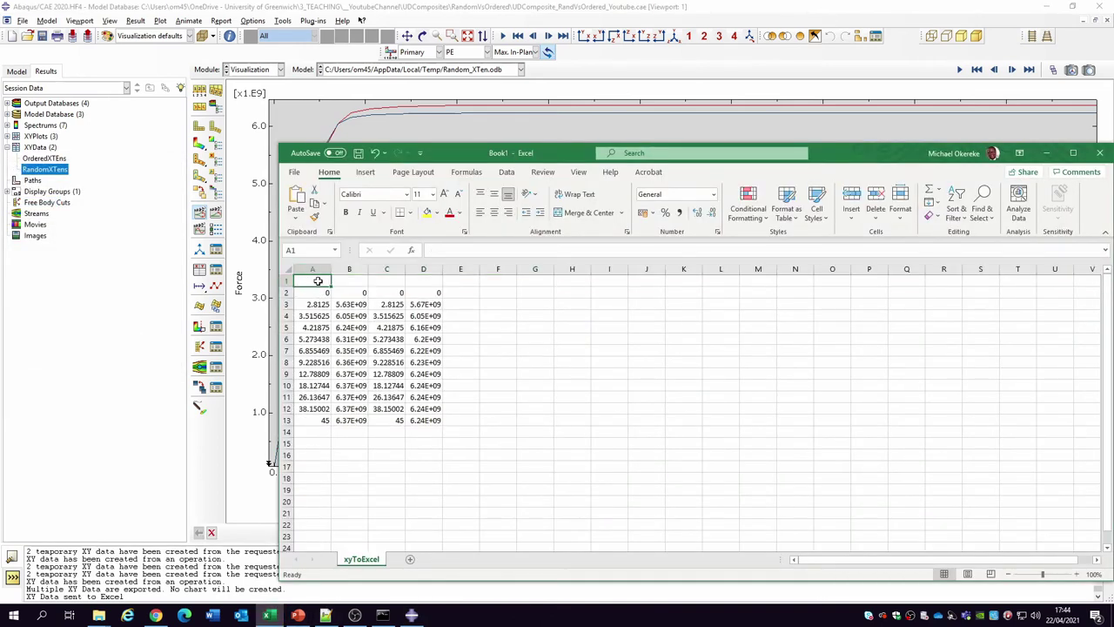
{"action": "type", "text": "d"}
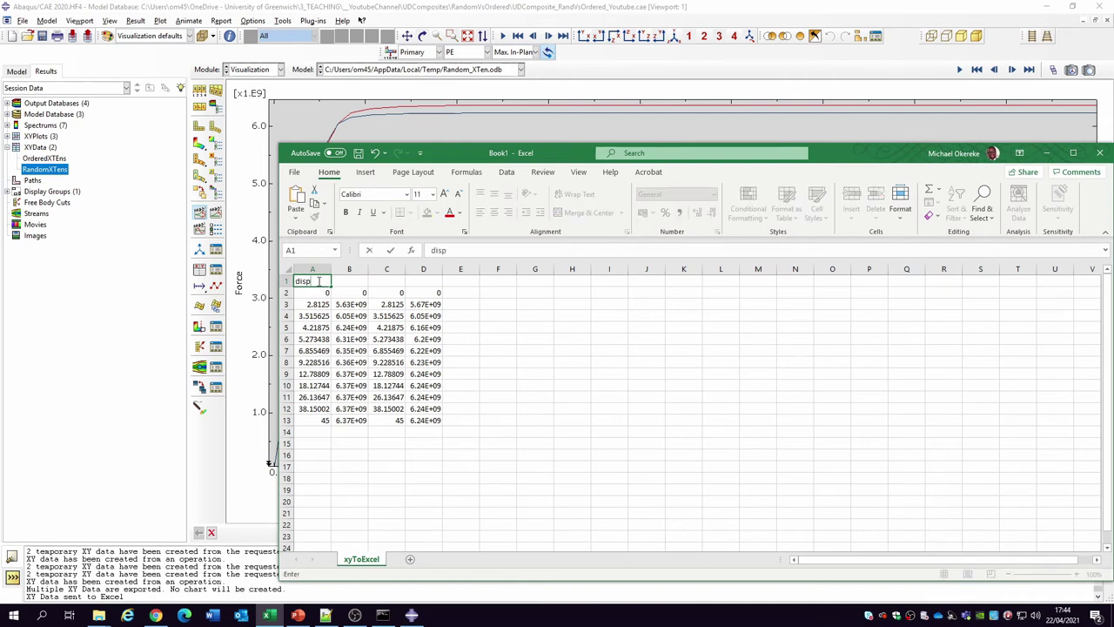
{"action": "type", "text": "isp"}
{"action": "key", "text": "Tab"}
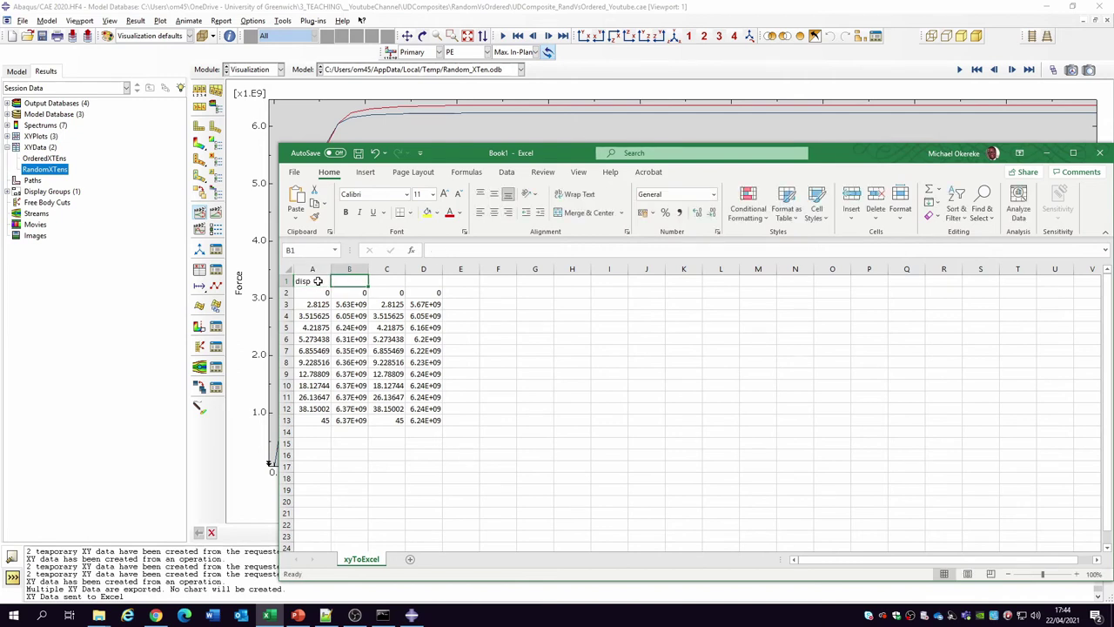
{"action": "type", "text": "force"}
{"action": "key", "text": "Tab"}
{"action": "type", "text": "di"}
{"action": "key", "text": "Tab"}
{"action": "type", "text": "force"}
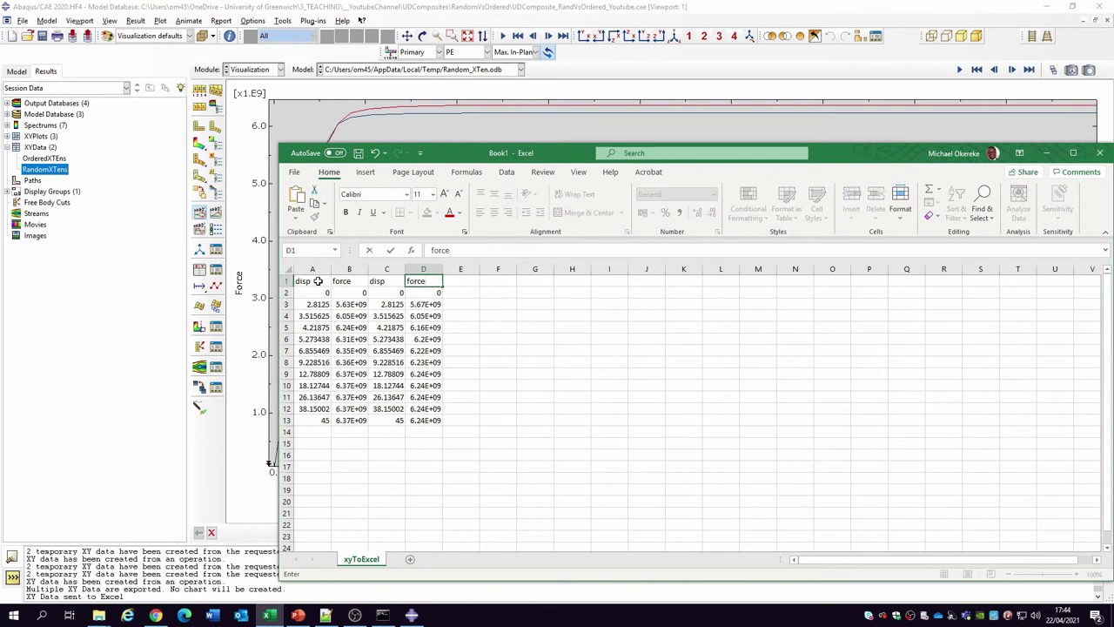
{"action": "key", "text": "Return"}
Insert a scatter chart of the first disp and force columns
{"action": "left_click_drag", "start_coordinate": [302, 281], "coordinate": [348, 421]}
{"action": "left_click", "coordinate": [364, 171]}
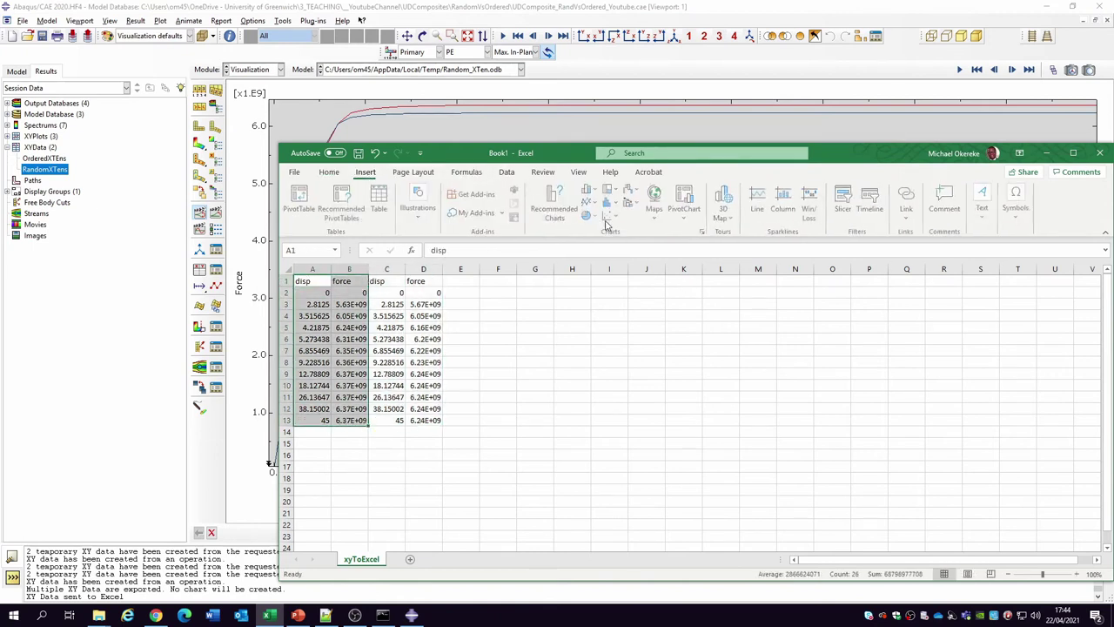
{"action": "left_click", "coordinate": [609, 215]}
{"action": "left_click", "coordinate": [617, 288]}
{"action": "left_click_drag", "start_coordinate": [719, 397], "coordinate": [817, 403]}
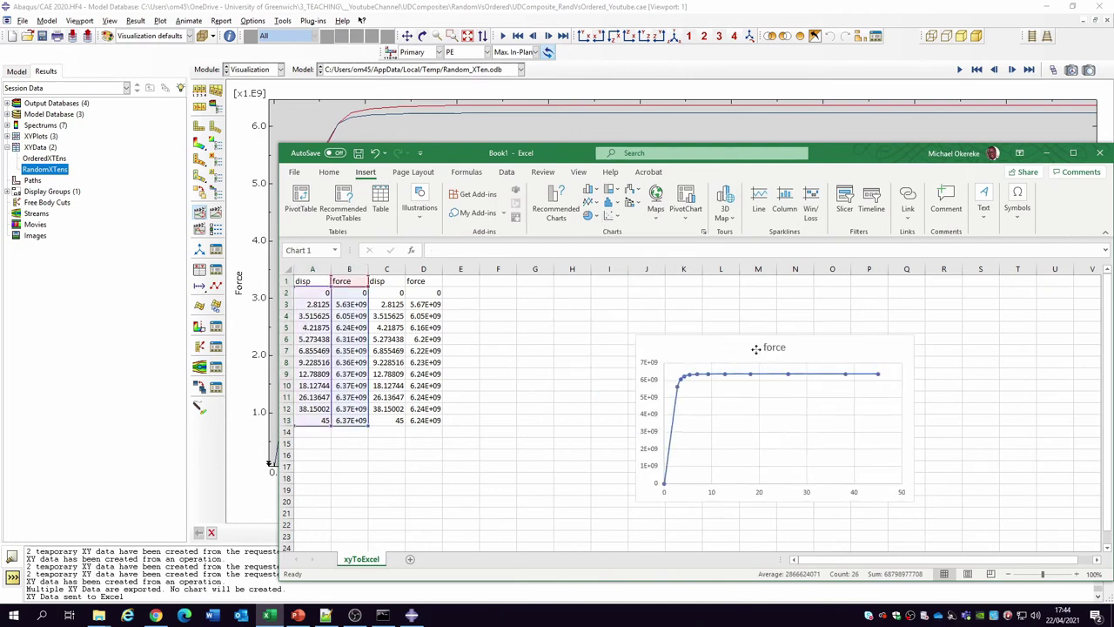
Add the columns C:D series to the first chart via a copied chart, then delete the copy
{"action": "left_click_drag", "start_coordinate": [671, 355], "coordinate": [421, 426]}
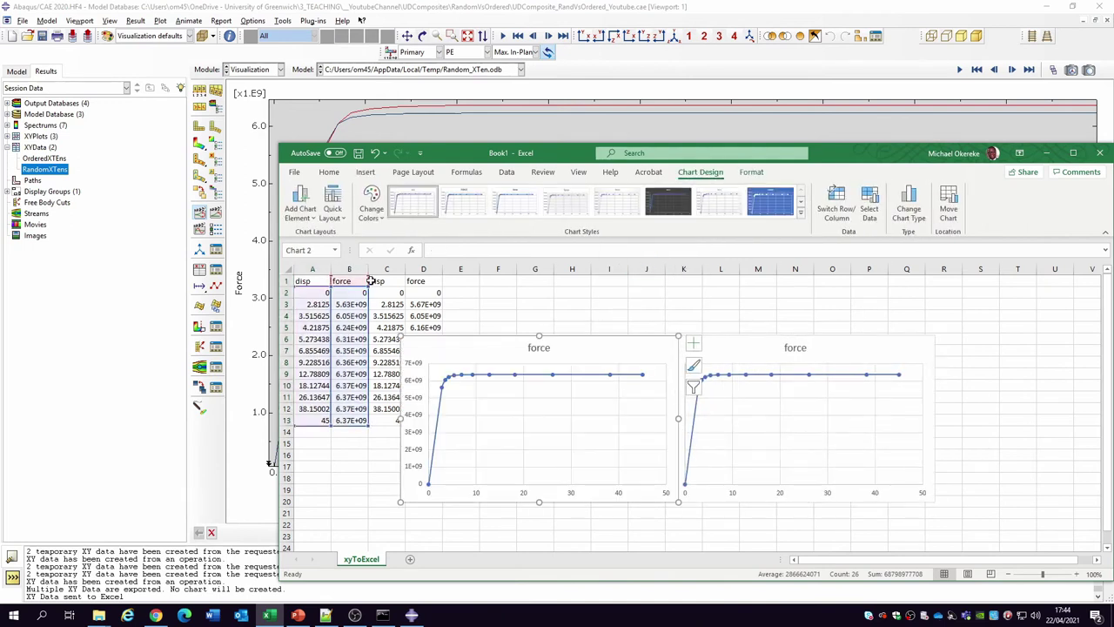
{"action": "left_click_drag", "start_coordinate": [368, 280], "coordinate": [405, 280]}
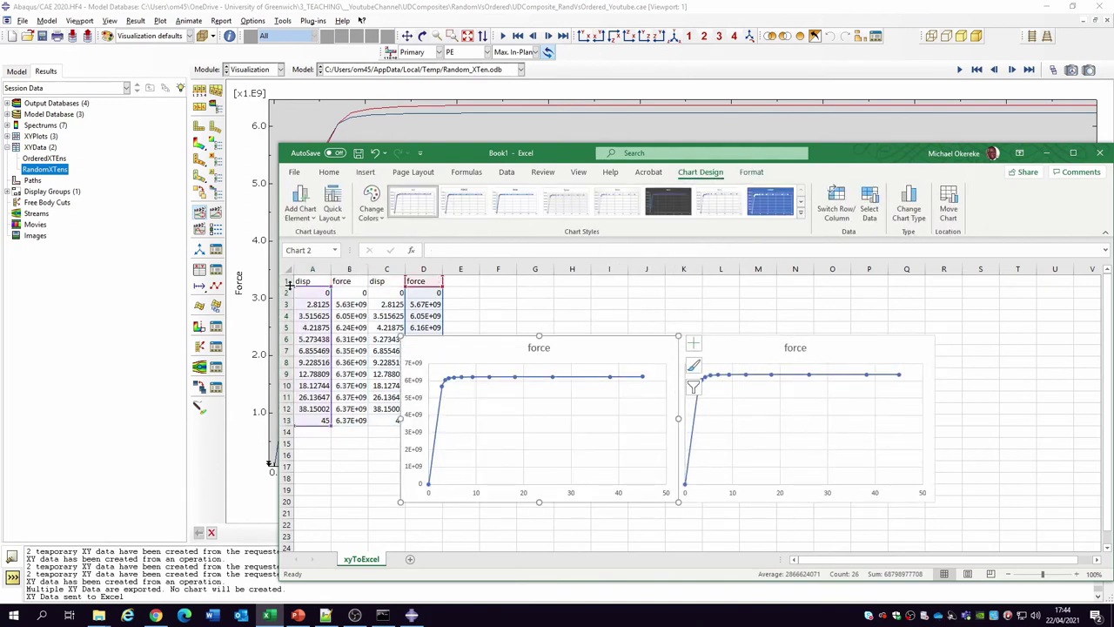
{"action": "left_click", "coordinate": [492, 377]}
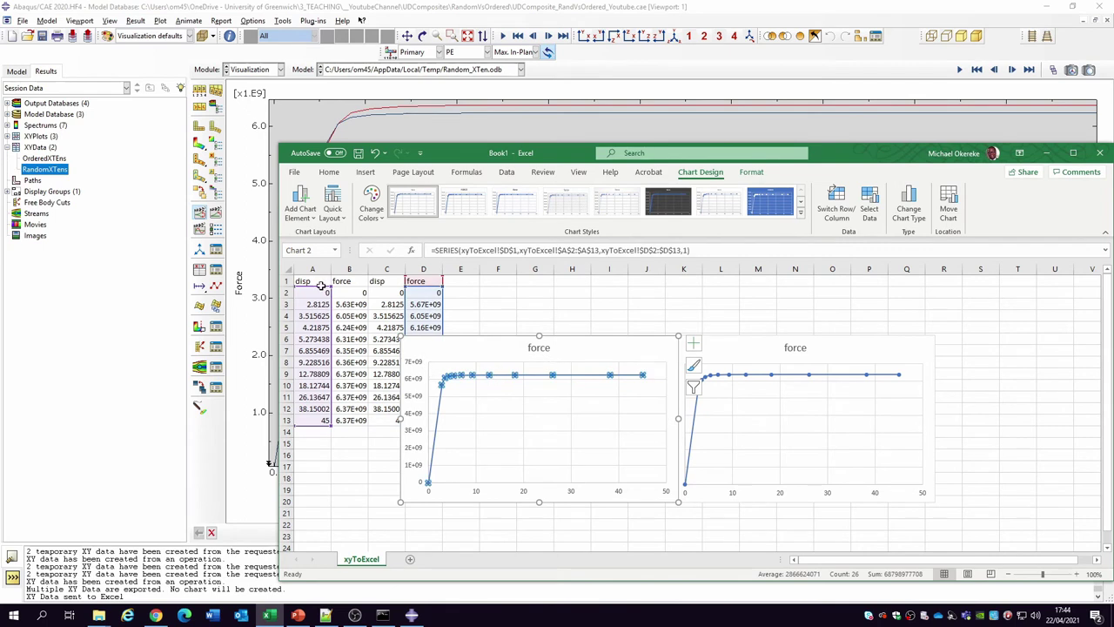
{"action": "left_click", "coordinate": [449, 350]}
{"action": "left_click", "coordinate": [741, 346]}
{"action": "key", "text": "ctrl+v"}
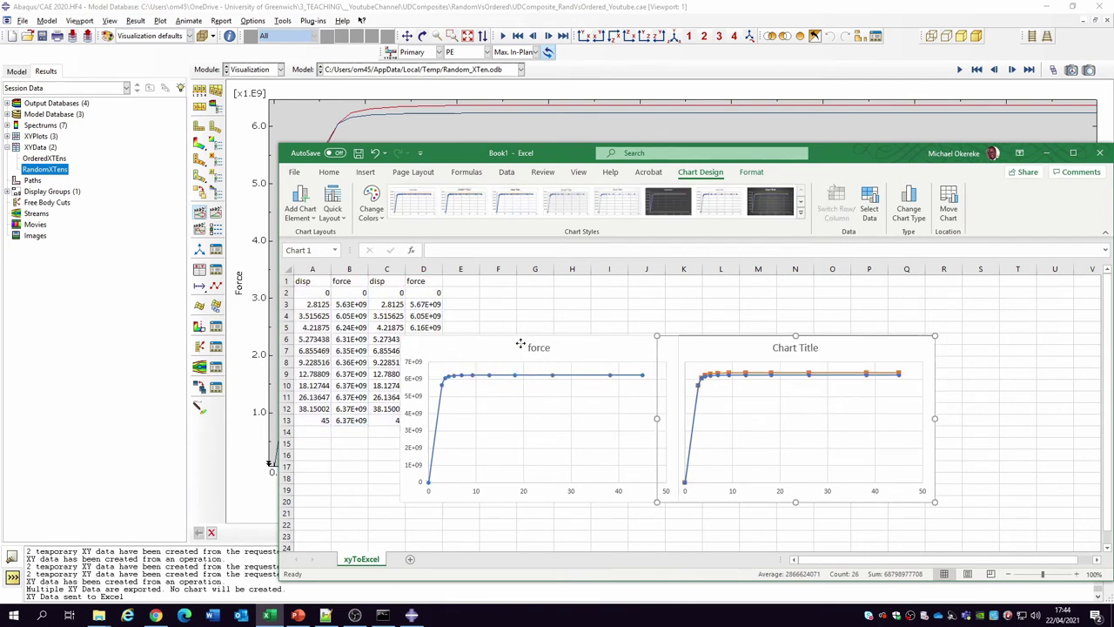
{"action": "left_click", "coordinate": [529, 341]}
{"action": "key", "text": "Delete"}
Check the combined chart's series and bring up options for the header row
{"action": "left_click", "coordinate": [780, 376]}
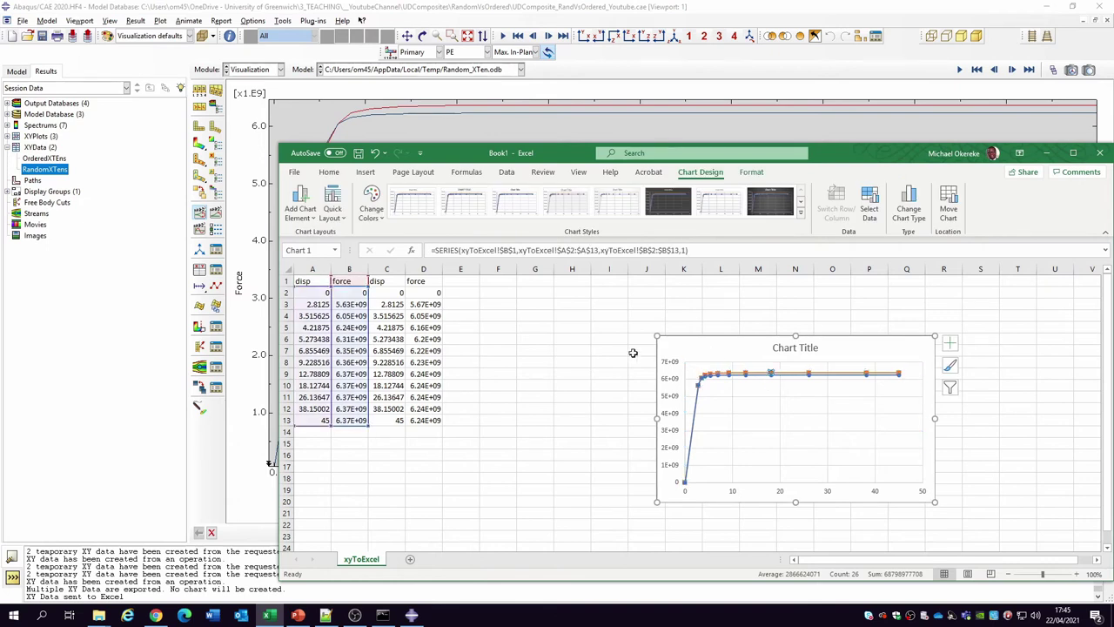
{"action": "left_click", "coordinate": [278, 280]}
{"action": "left_click", "coordinate": [708, 357]}
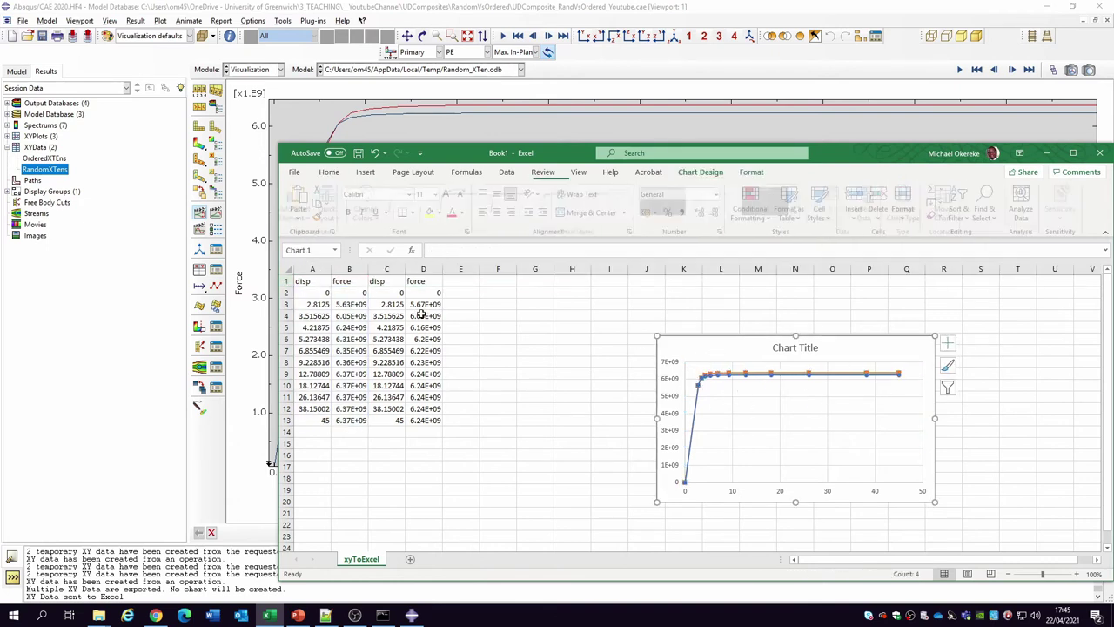
{"action": "right_click", "coordinate": [288, 281]}
Insert a row above the headers and label A1 'Ordered' and B1 'Random'
{"action": "left_click", "coordinate": [319, 381]}
{"action": "left_click", "coordinate": [315, 281]}
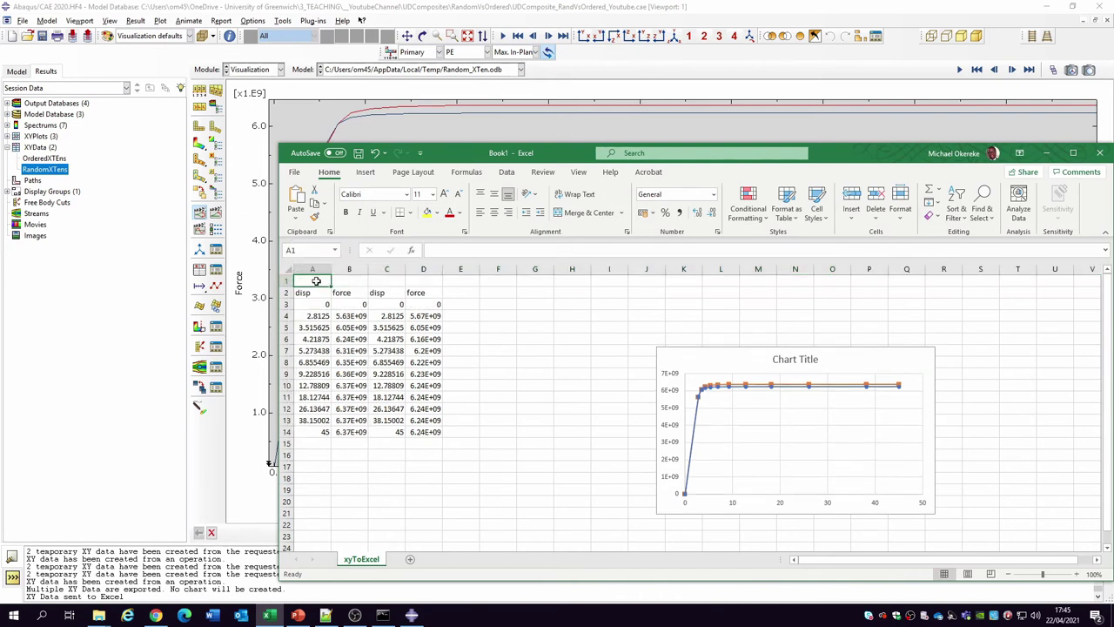
{"action": "type", "text": "Ordered"}
{"action": "key", "text": "Tab"}
{"action": "key", "text": "Tab"}
{"action": "type", "text": "Random"}
{"action": "key", "text": "Return"}
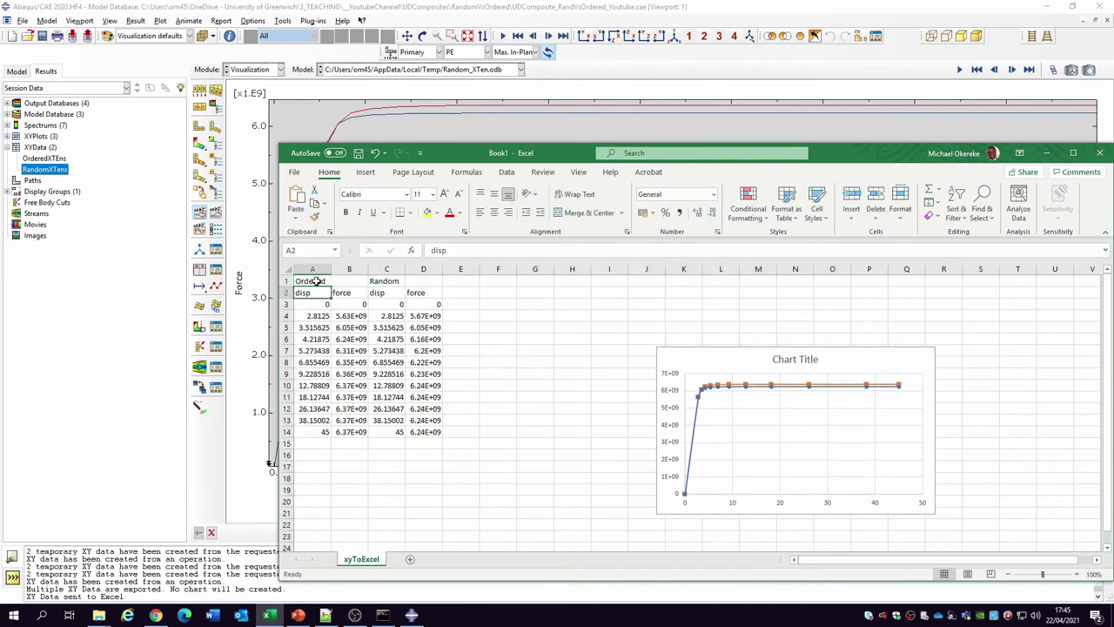
Insert two blank columns at column C for the Ordered strain and stress data
{"action": "left_click", "coordinate": [460, 281]}
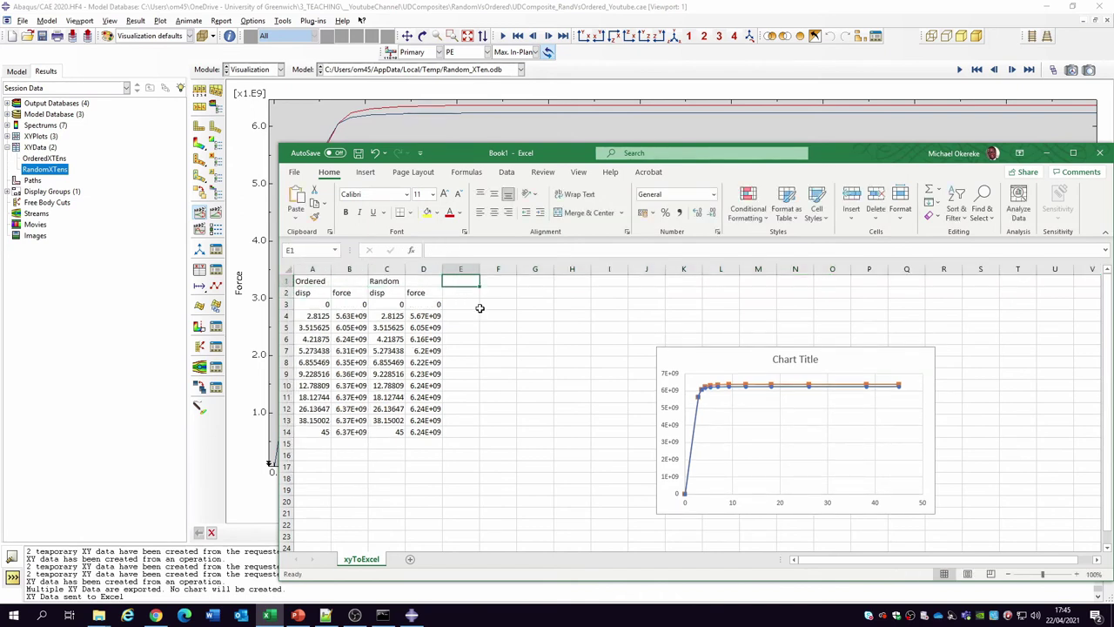
{"action": "type", "text": "stress"}
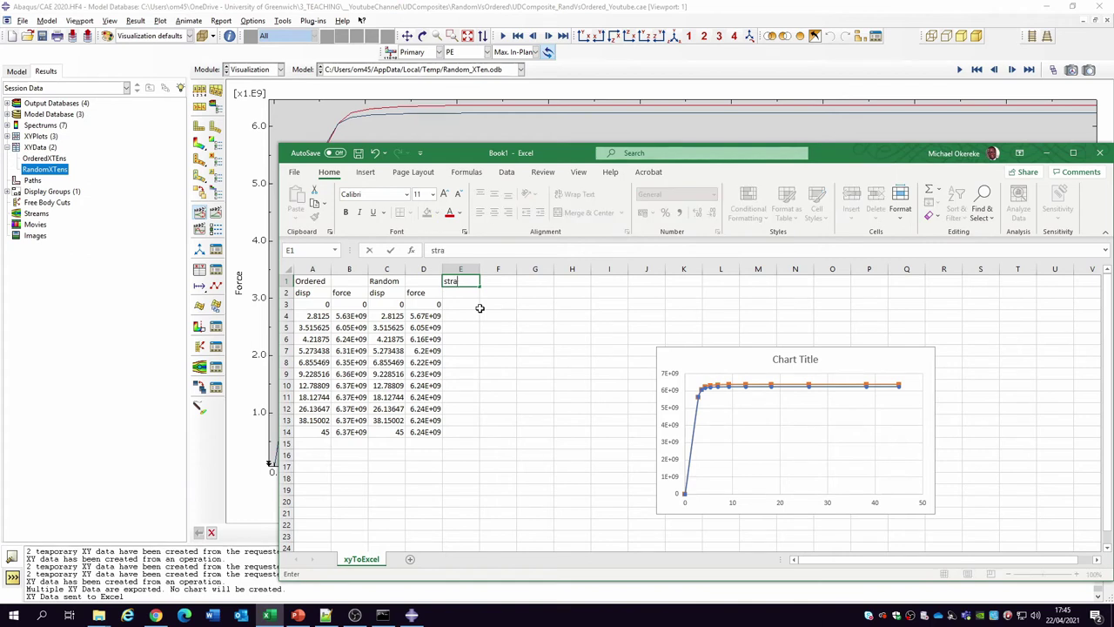
{"action": "key", "text": "Return"}
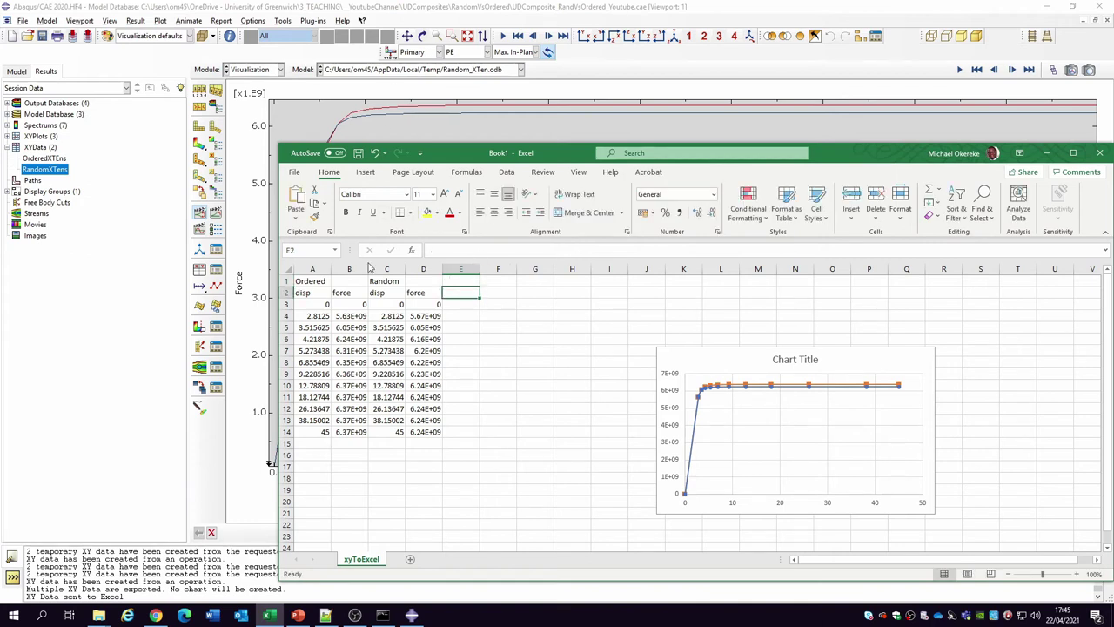
{"action": "right_click", "coordinate": [386, 270]}
{"action": "left_click", "coordinate": [431, 366]}
{"action": "right_click", "coordinate": [387, 272]}
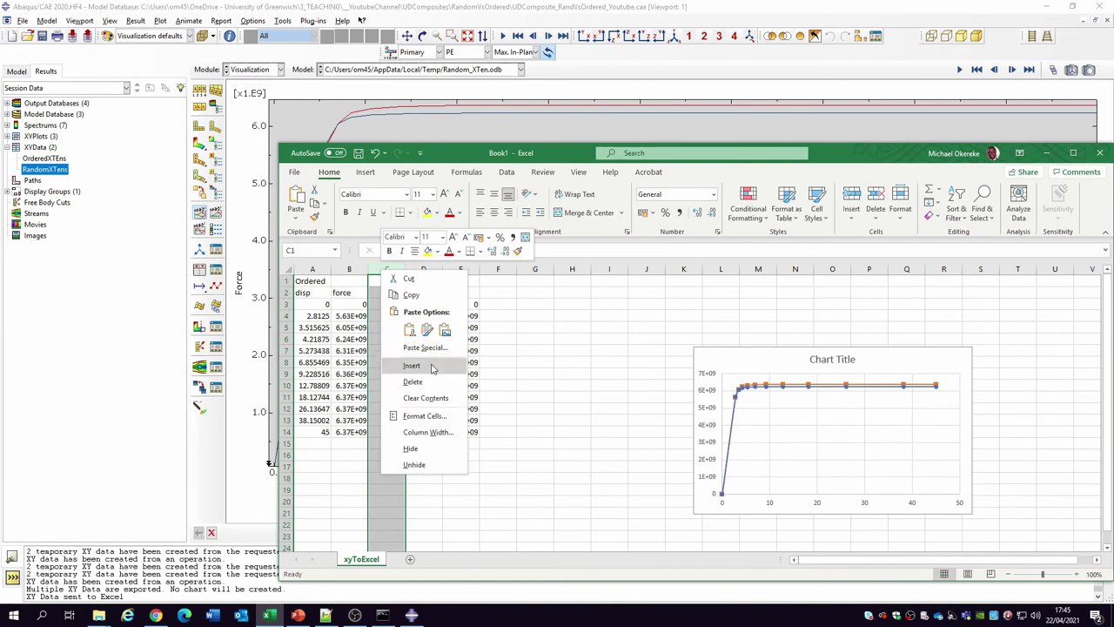
{"action": "left_click", "coordinate": [431, 366]}
Add 'strain' and 'stress' headings in C2:D2 and G2:H2
{"action": "left_click", "coordinate": [388, 293]}
{"action": "type", "text": "strain"}
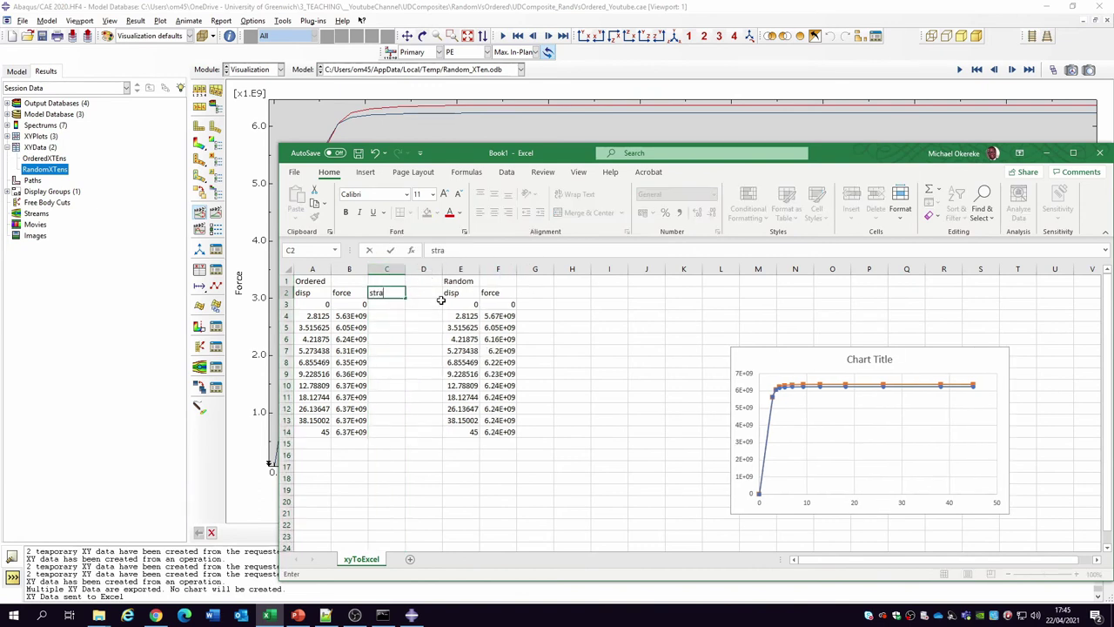
{"action": "key", "text": "Tab"}
{"action": "type", "text": "stress"}
{"action": "left_click", "coordinate": [535, 292]}
{"action": "type", "text": "strain"}
{"action": "key", "text": "Tab"}
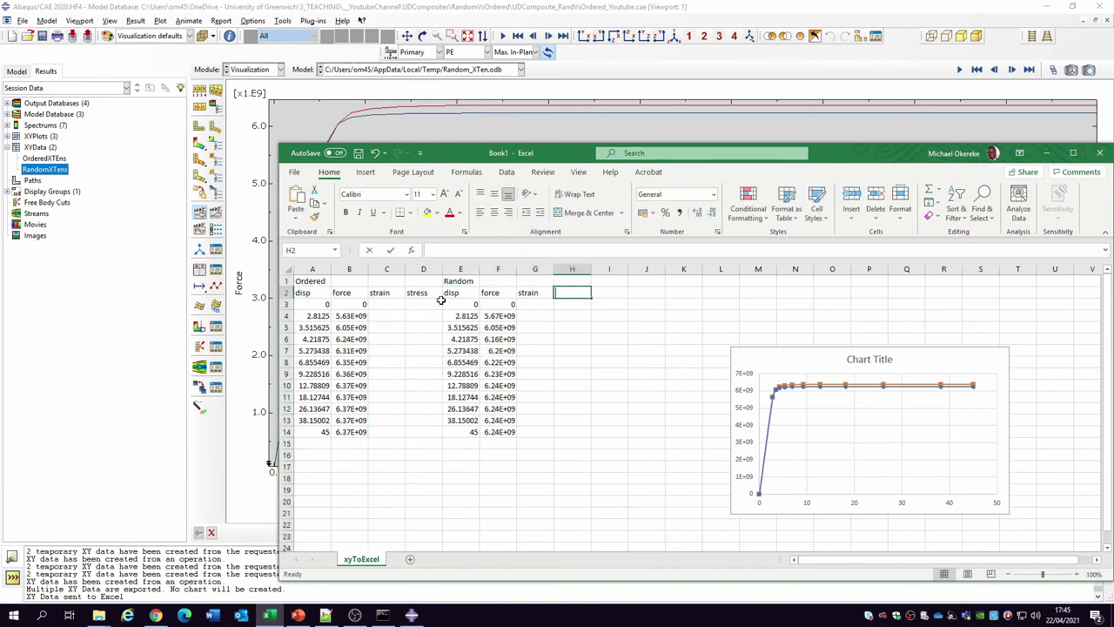
{"action": "type", "text": "stress"}
Enter the Ordered strain formula in C3 and stress =B3/(150*1) in D3, filling both down
{"action": "left_click", "coordinate": [396, 308]}
{"action": "type", "text": "="}
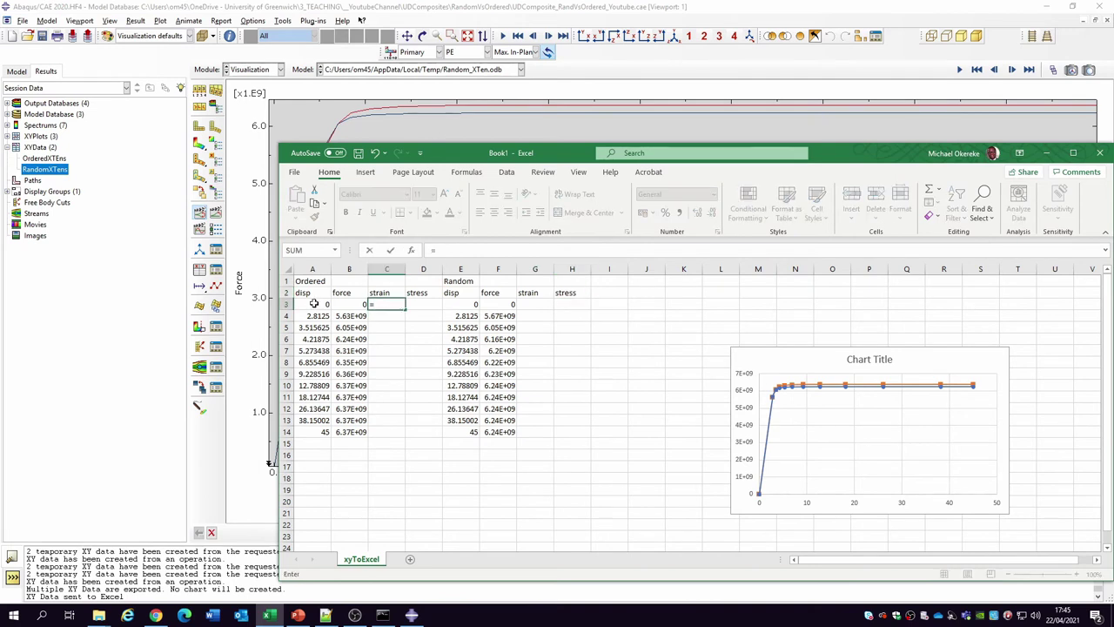
{"action": "left_click", "coordinate": [311, 303]}
{"action": "type", "text": "/150"}
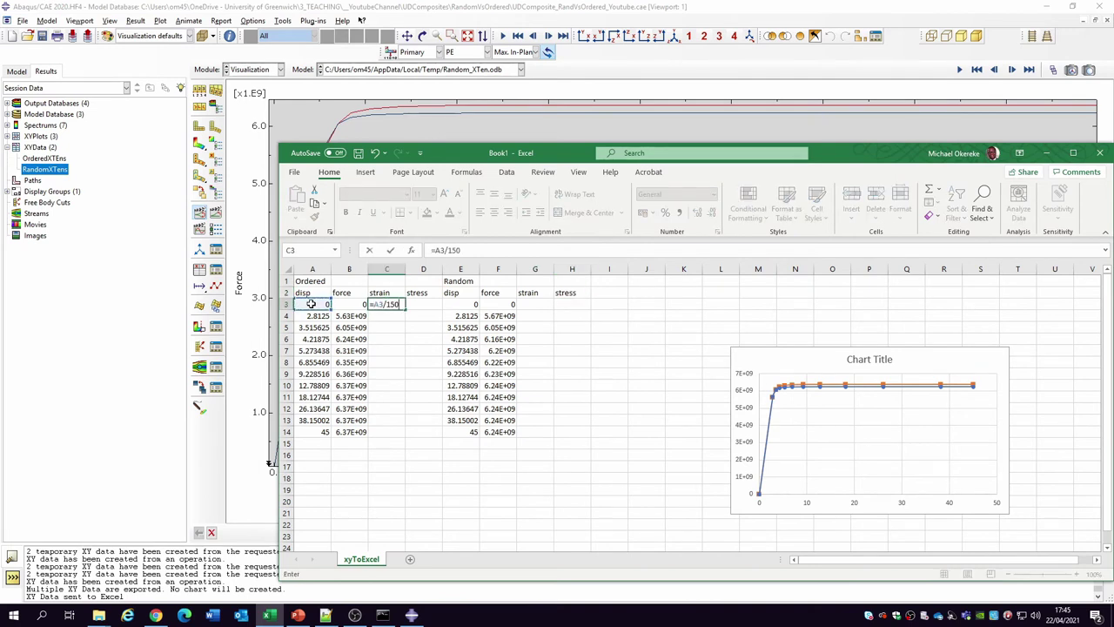
{"action": "key", "text": "Tab"}
{"action": "type", "text": "="}
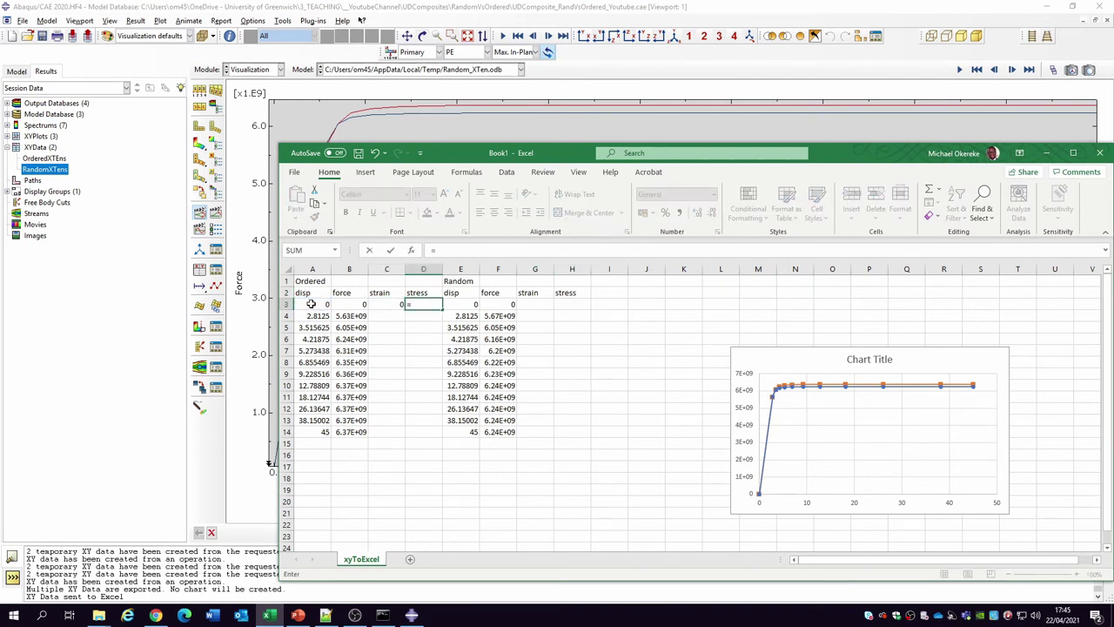
{"action": "left_click", "coordinate": [334, 301]}
{"action": "type", "text": "/(150*1"}
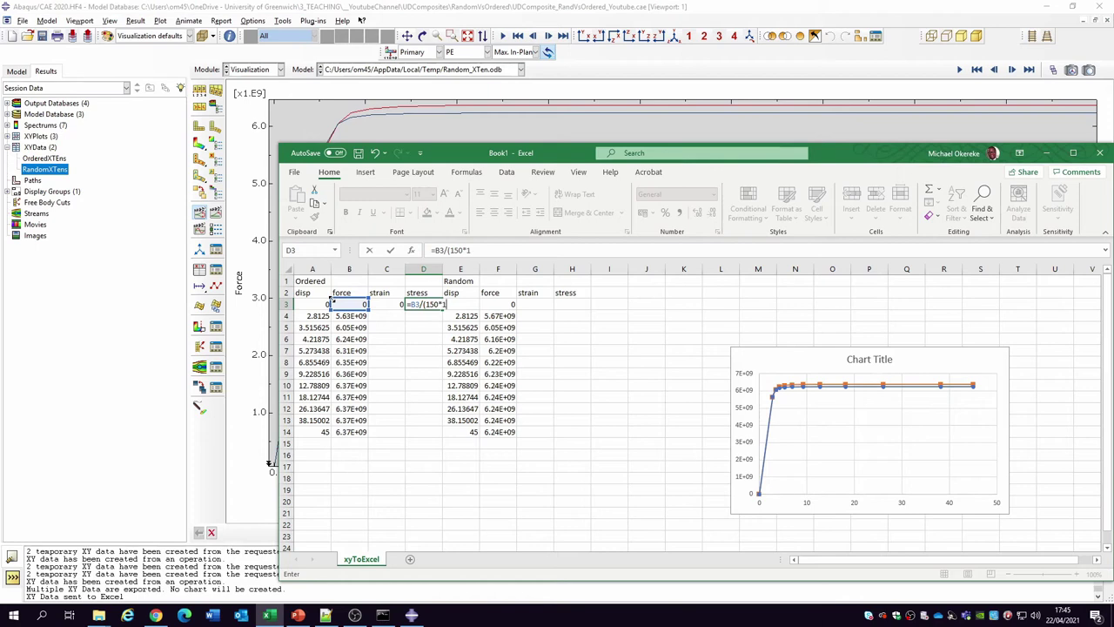
{"action": "type", "text": ")"}
{"action": "left_click", "coordinate": [386, 316]}
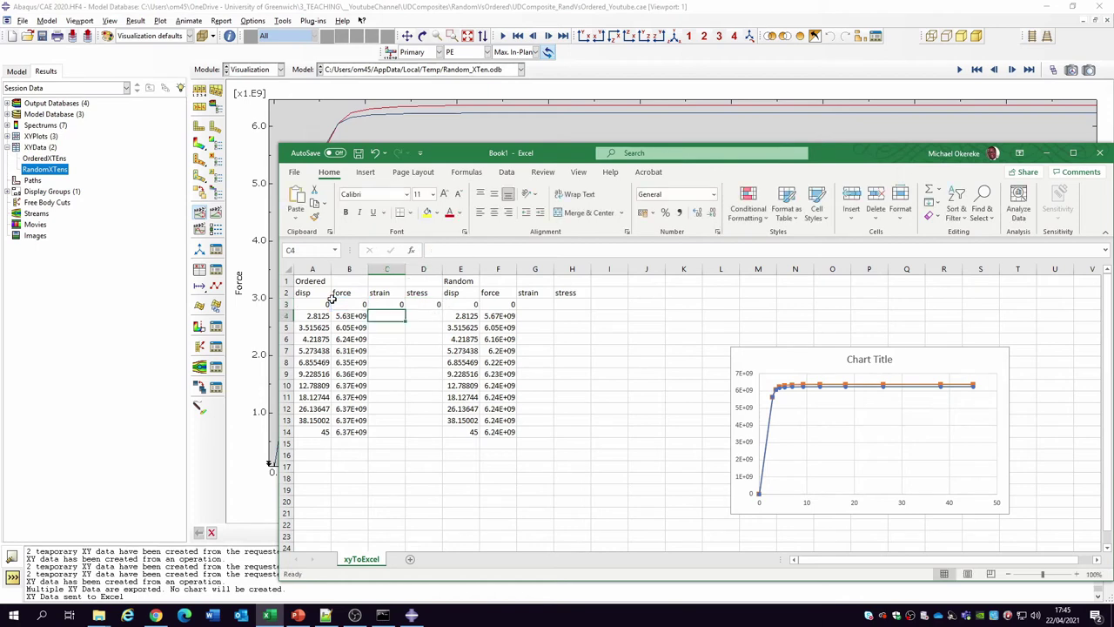
{"action": "left_click_drag", "start_coordinate": [400, 304], "coordinate": [432, 312]}
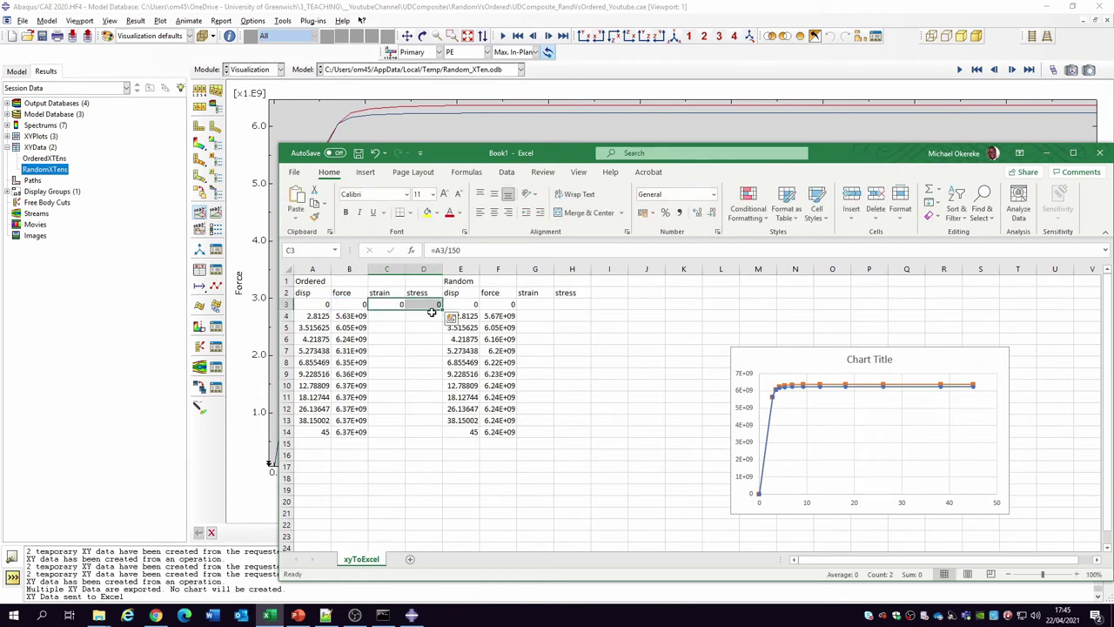
{"action": "double_click", "coordinate": [442, 308]}
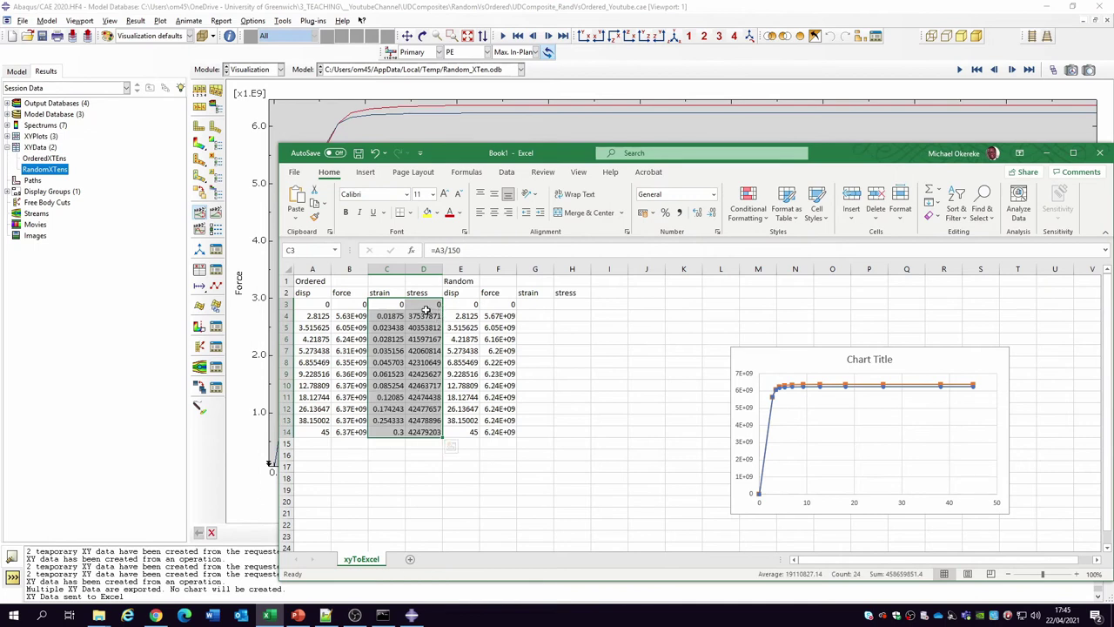
Correct the D3 stress formula and fill it down to D14
{"action": "left_click", "coordinate": [428, 312]}
{"action": "left_click", "coordinate": [479, 252]}
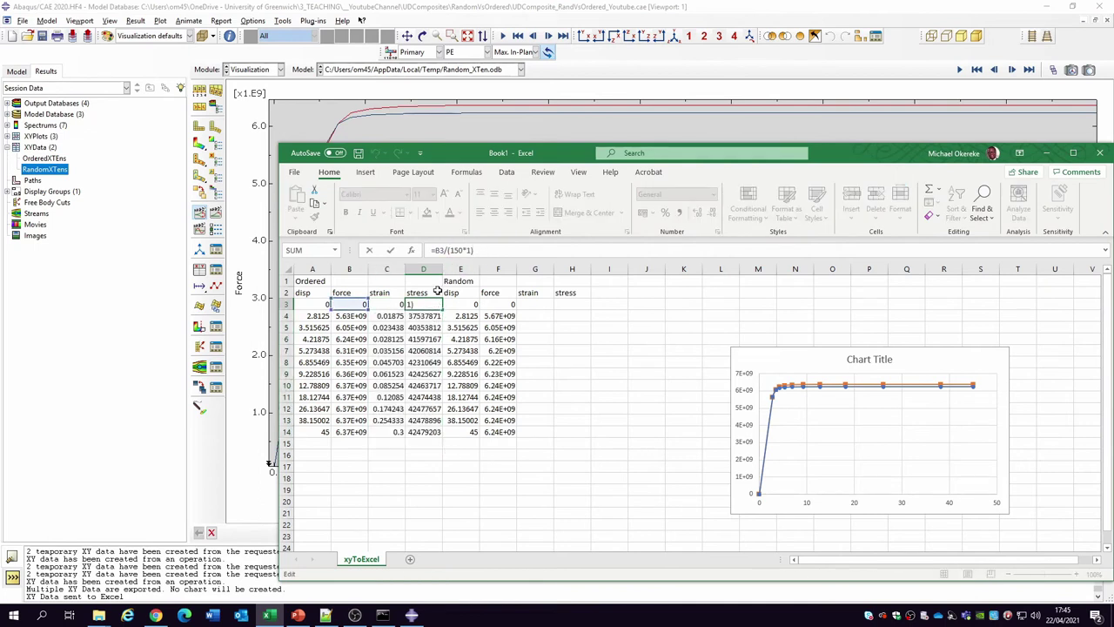
{"action": "type", "text": "/1e"}
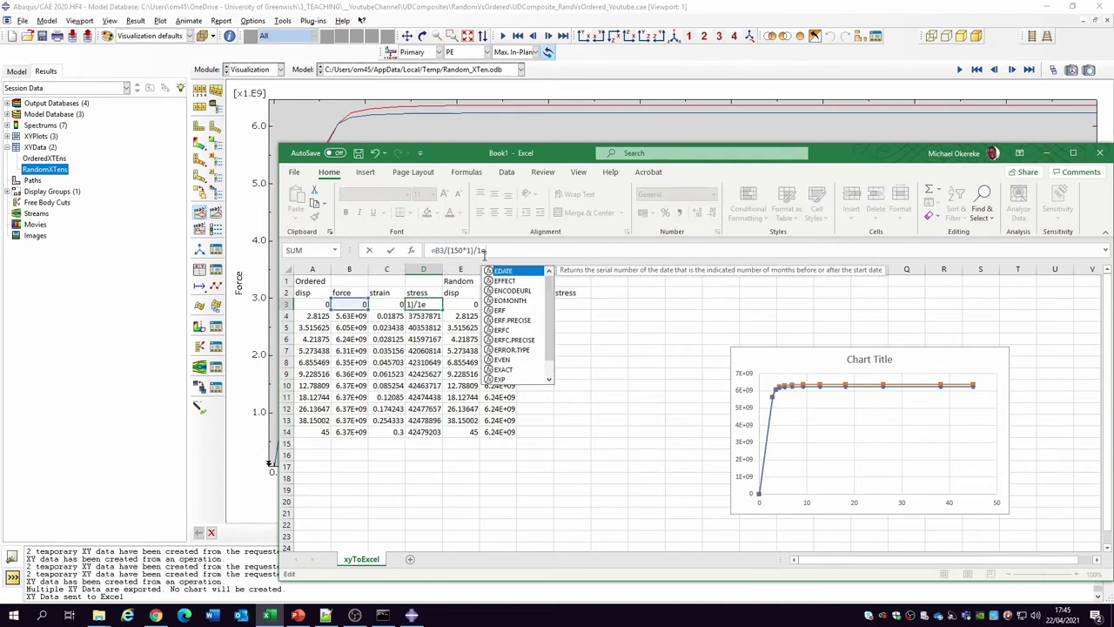
{"action": "key", "text": "BackSpace"}
{"action": "key", "text": "BackSpace"}
{"action": "key", "text": "Return"}
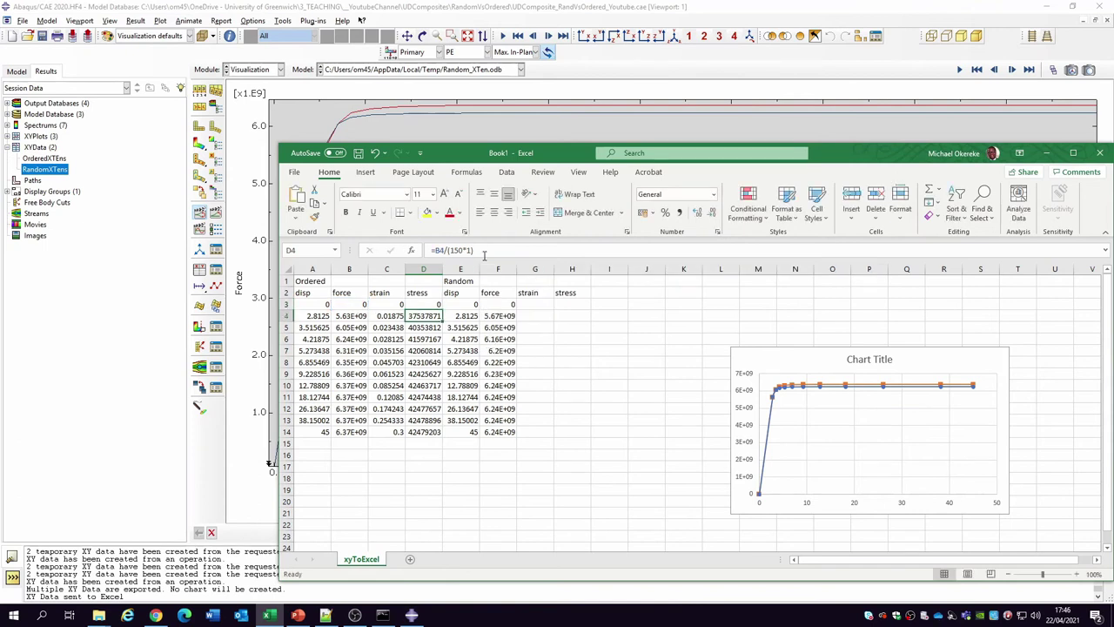
{"action": "left_click", "coordinate": [435, 303]}
{"action": "double_click", "coordinate": [443, 308]}
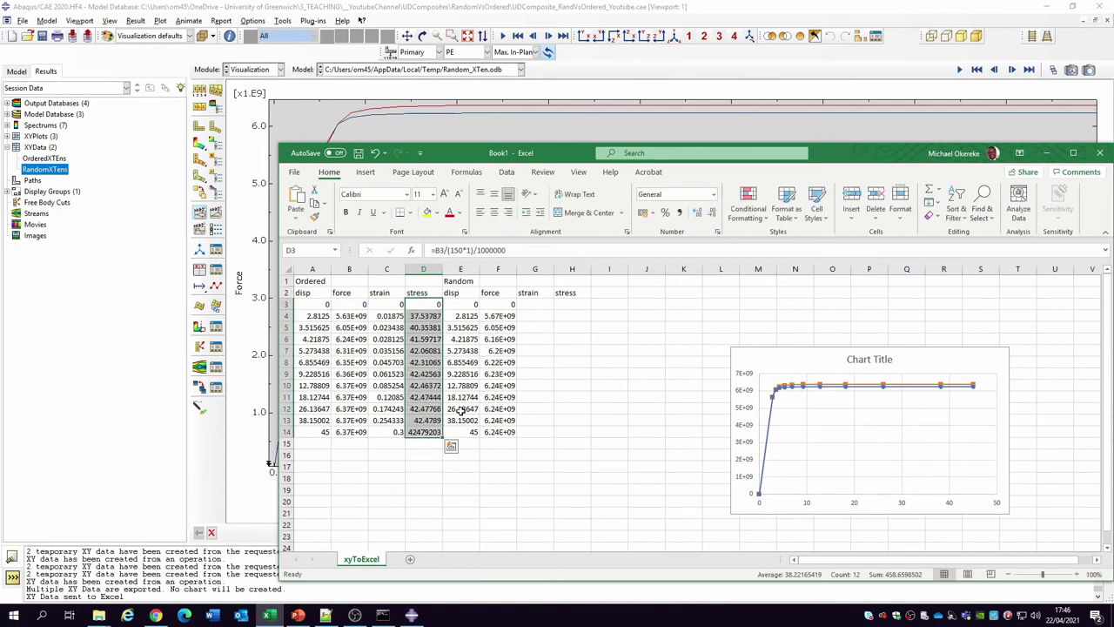
Enter Random strain =E3/150 in G3 and stress =G3/(150*1) in H3, then select both
{"action": "left_click", "coordinate": [541, 305]}
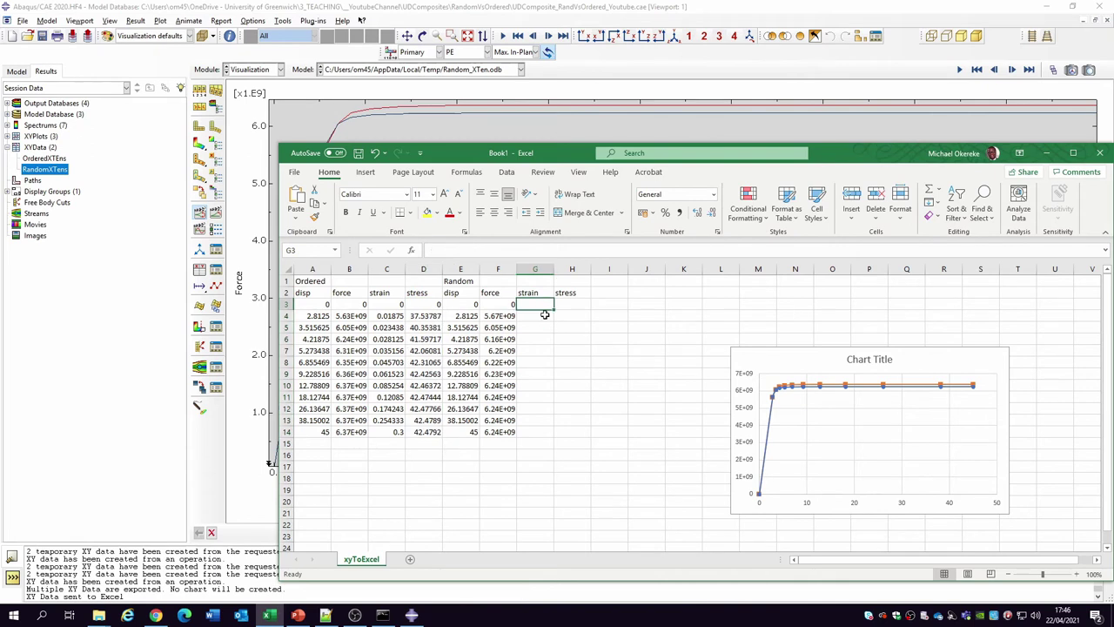
{"action": "type", "text": "="}
{"action": "key", "text": "Left"}
{"action": "key", "text": "Left"}
{"action": "key", "text": "Left"}
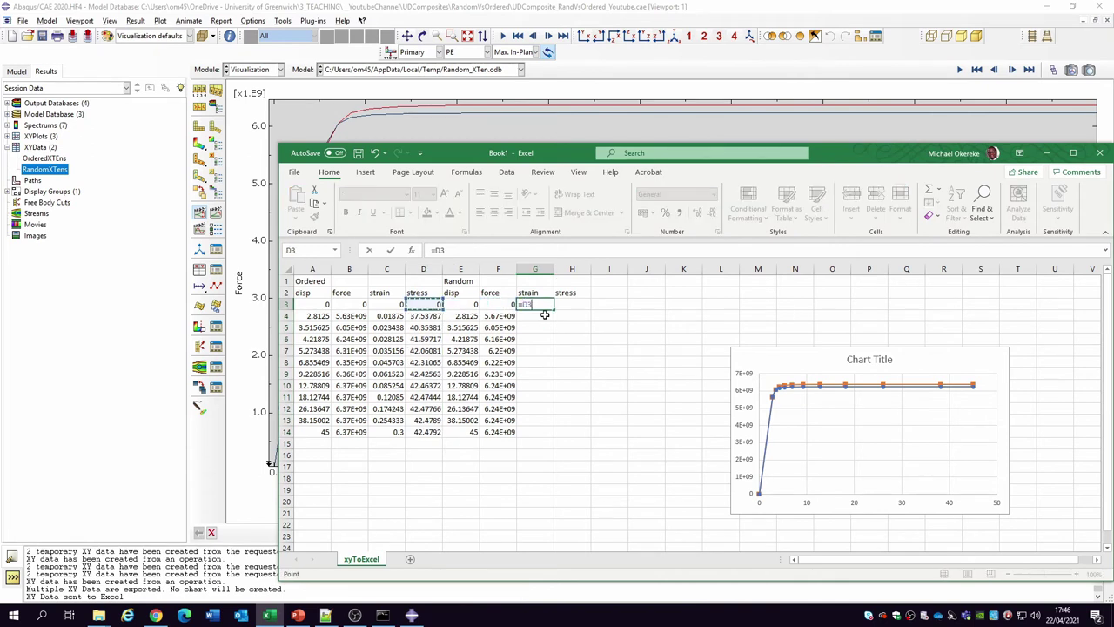
{"action": "key", "text": "Right"}
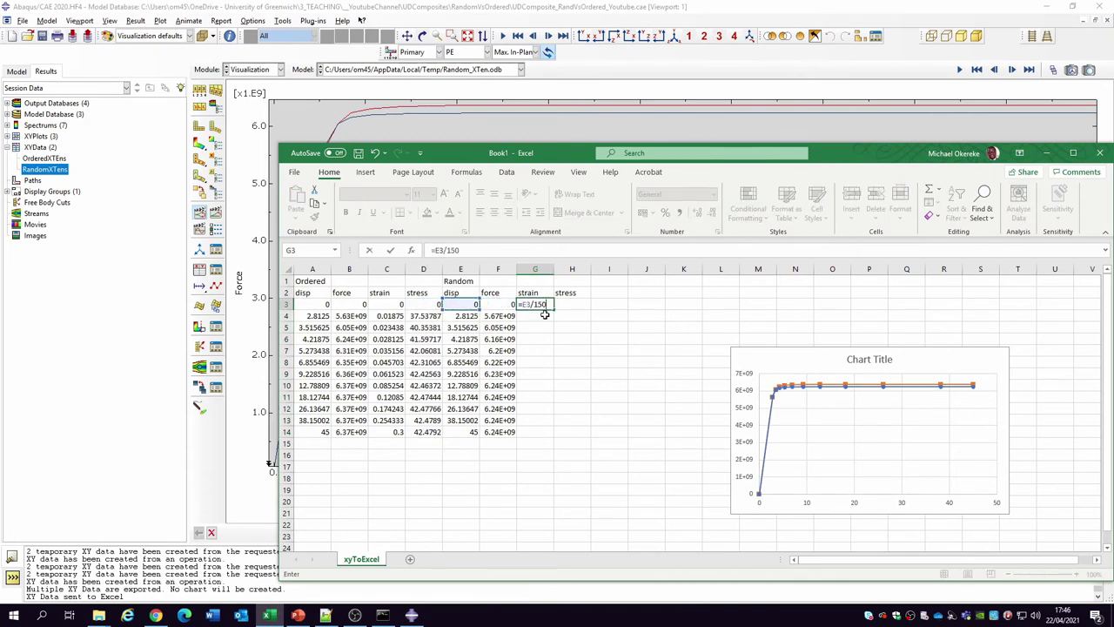
{"action": "key", "text": "Tab"}
{"action": "type", "text": "="}
{"action": "key", "text": "Left"}
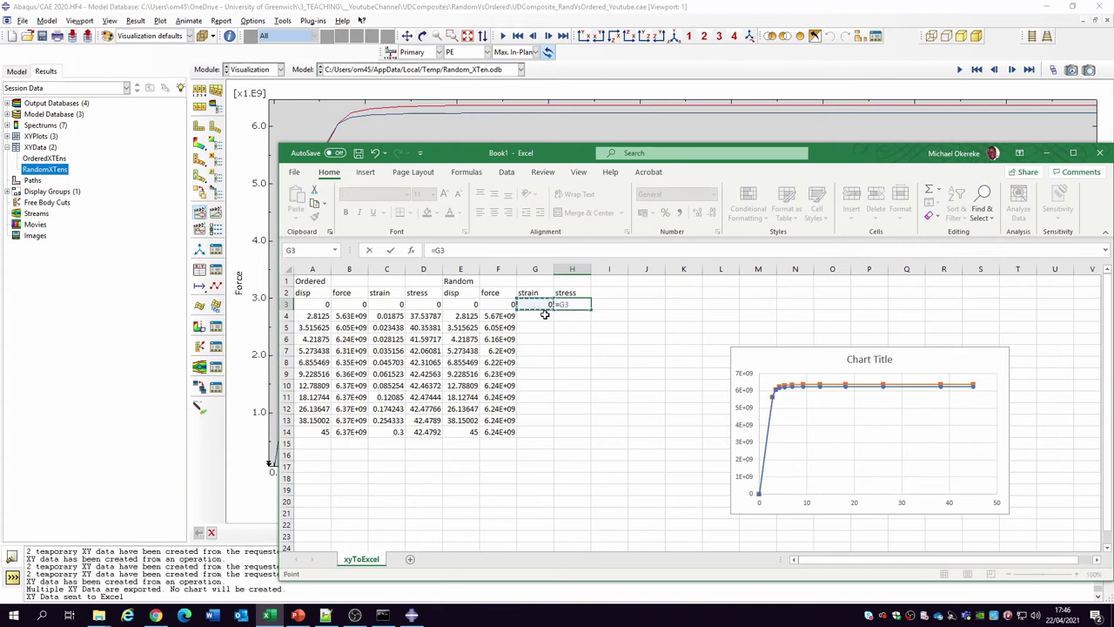
{"action": "type", "text": "/(150*1)"}
{"action": "key", "text": "Return"}
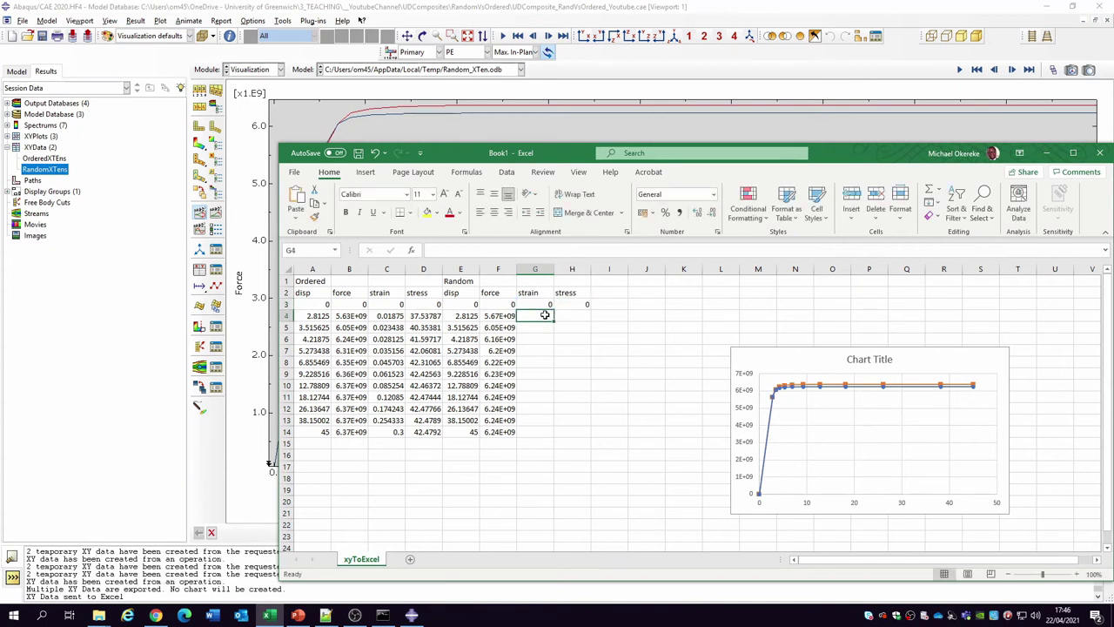
{"action": "key", "text": "Up"}
{"action": "key", "text": "Up"}
{"action": "left_click_drag", "start_coordinate": [550, 304], "coordinate": [586, 306]}
Fill G3:H3 down, add a *1e-6 factor to the H3 stress formula, and refill it
{"action": "double_click", "coordinate": [590, 307]}
{"action": "left_click", "coordinate": [572, 304]}
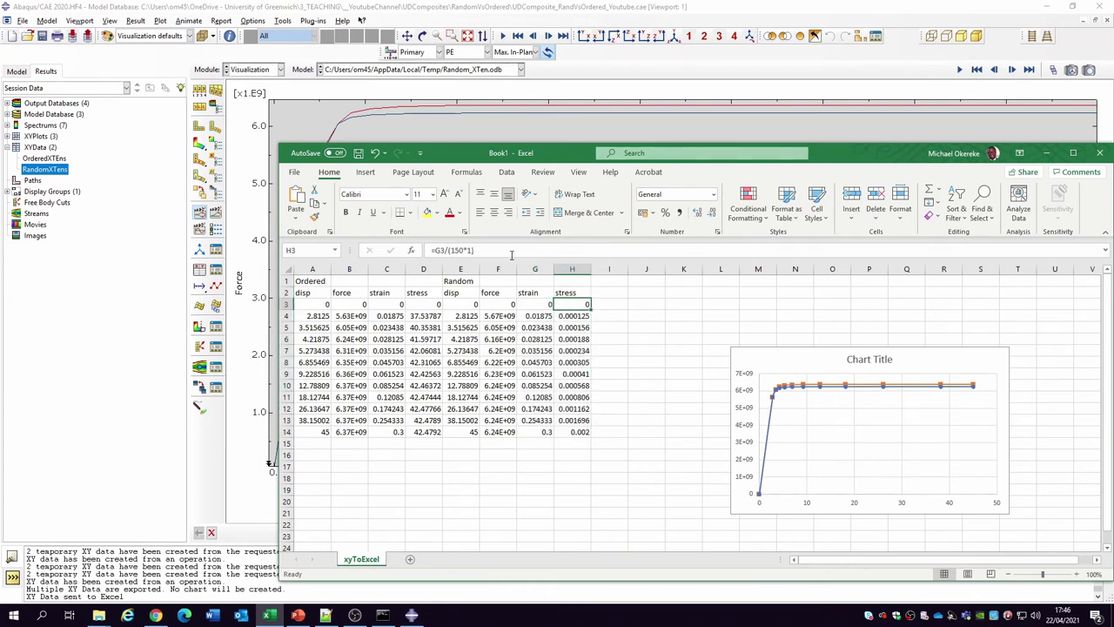
{"action": "left_click", "coordinate": [476, 250]}
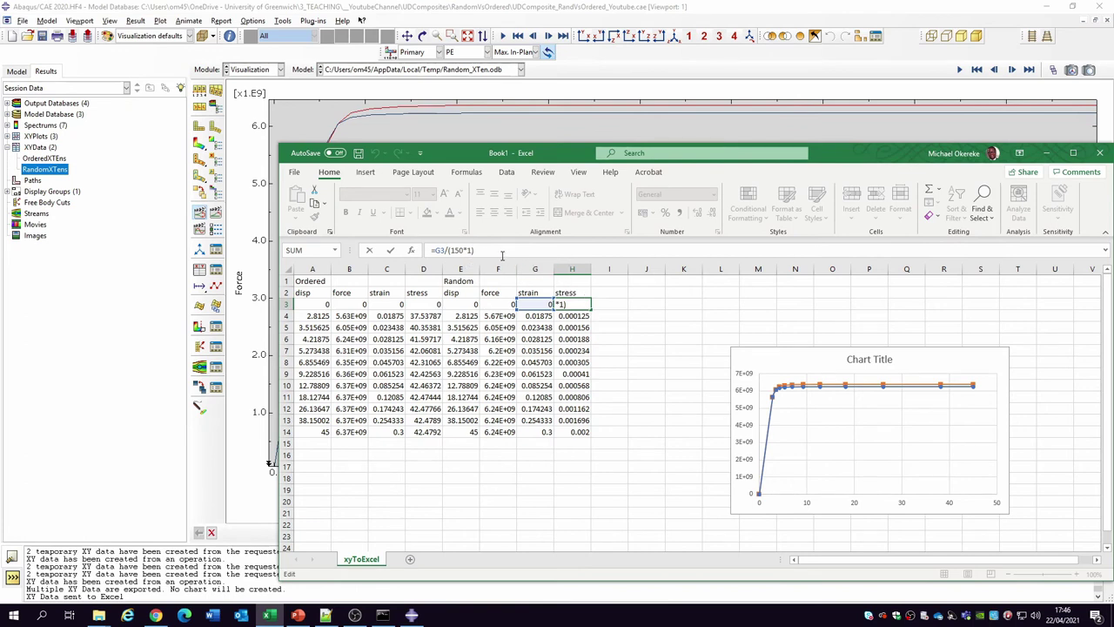
{"action": "type", "text": "/1e"}
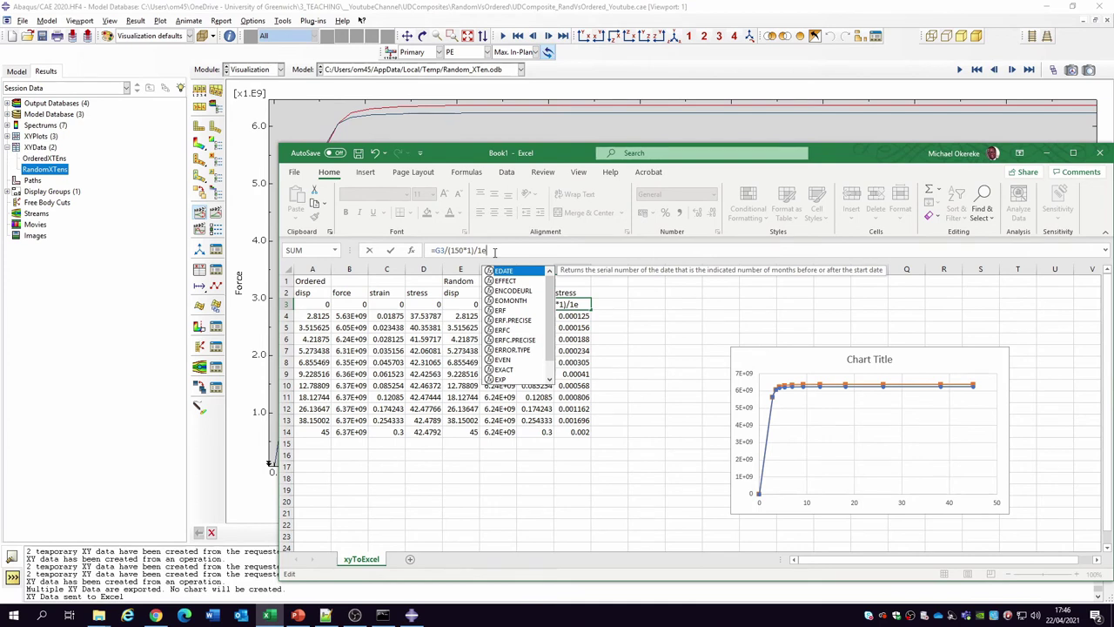
{"action": "key", "text": "BackSpace"}
{"action": "key", "text": "BackSpace"}
{"action": "key", "text": "BackSpace"}
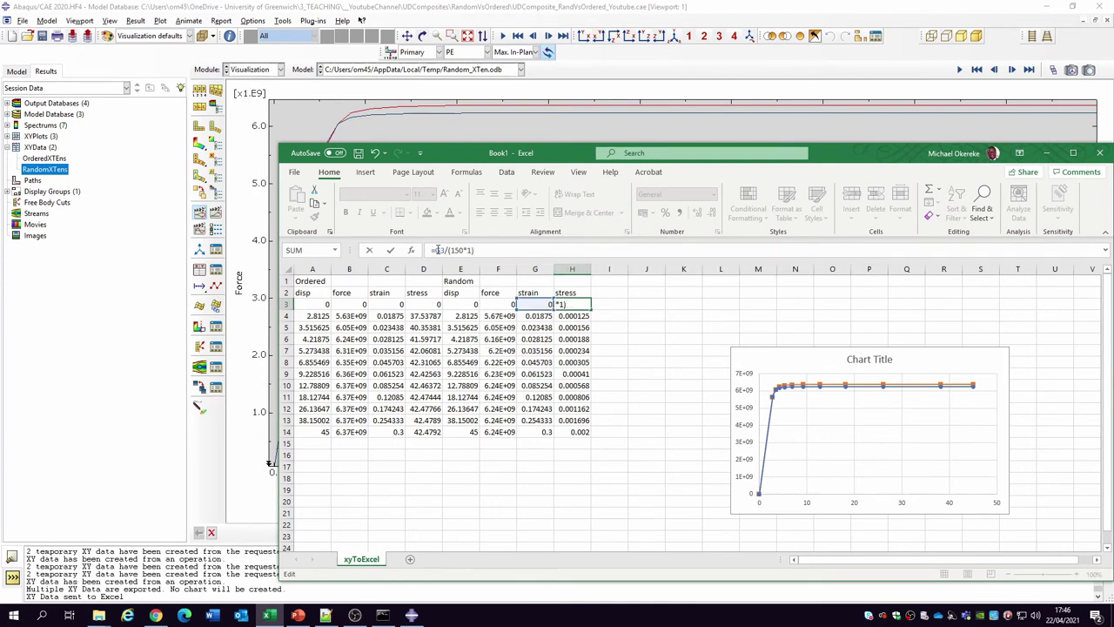
{"action": "type", "text": "*1e"}
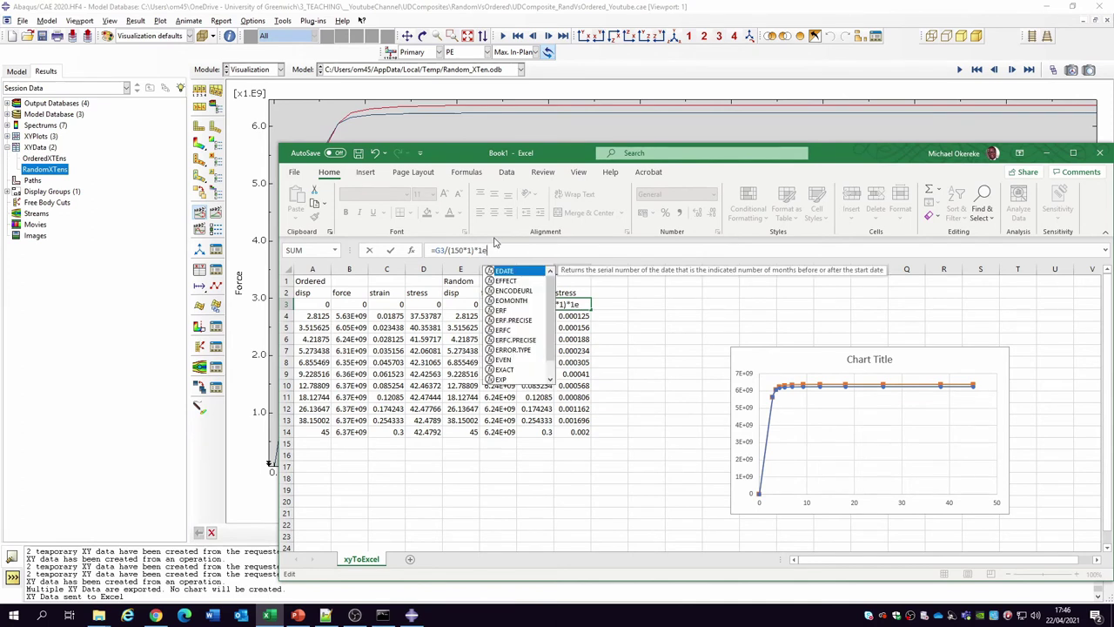
{"action": "type", "text": "-"}
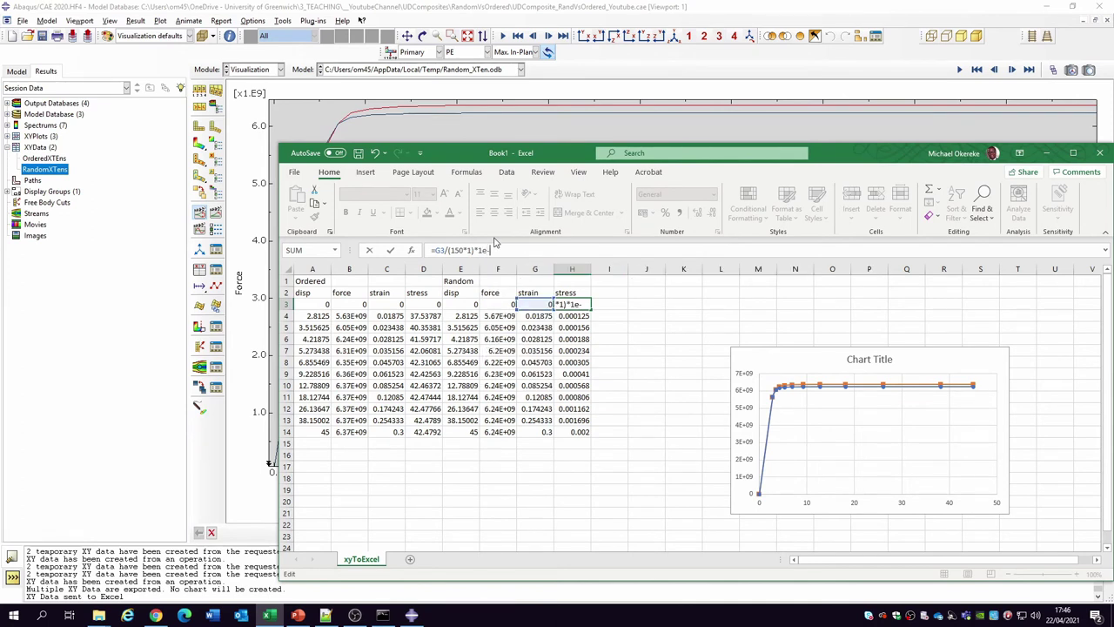
{"action": "type", "text": "6"}
{"action": "key", "text": "Return"}
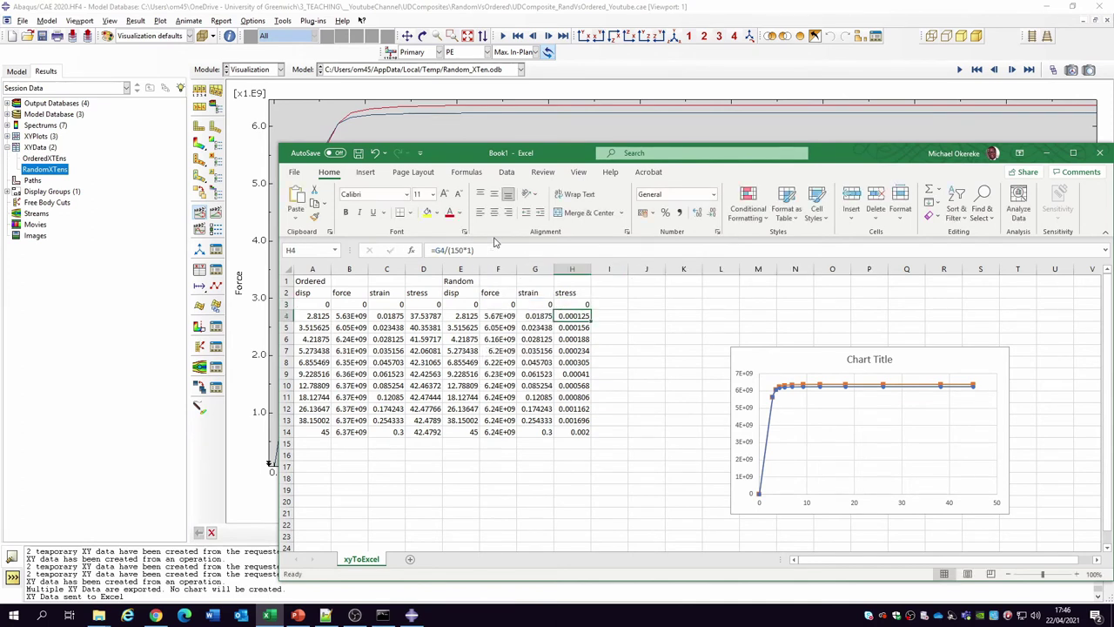
{"action": "left_click", "coordinate": [585, 303]}
{"action": "double_click", "coordinate": [590, 308]}
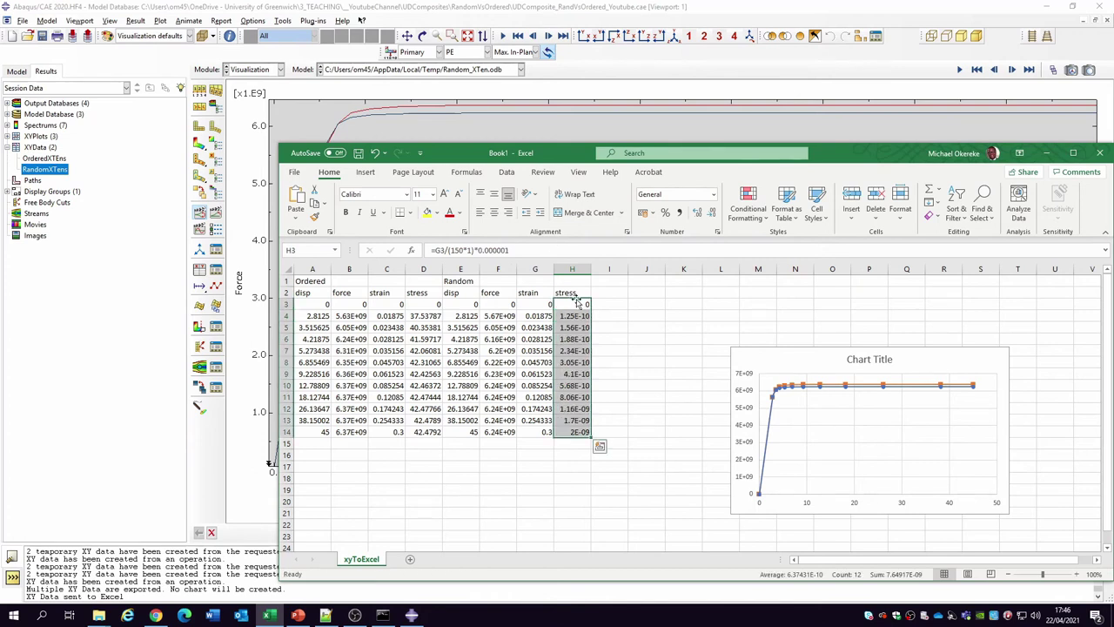
Change H3 to =F3/(150*1)*0.000001, fill it to H14, and move the chart higher
{"action": "left_click", "coordinate": [572, 304]}
{"action": "double_click", "coordinate": [560, 305]}
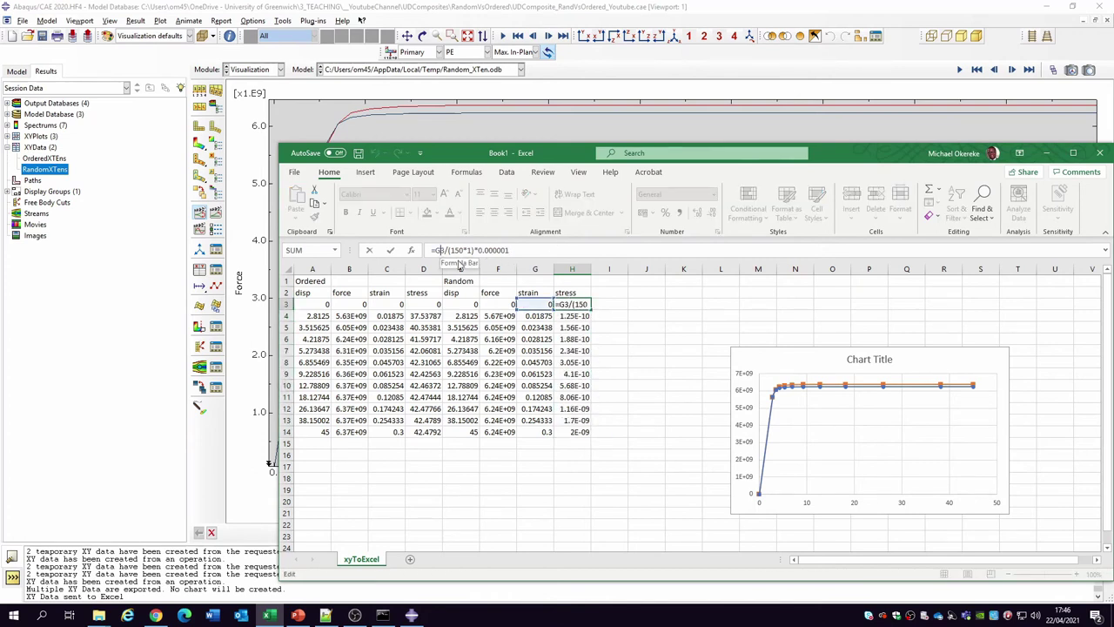
{"action": "left_click_drag", "start_coordinate": [530, 311], "coordinate": [484, 305]}
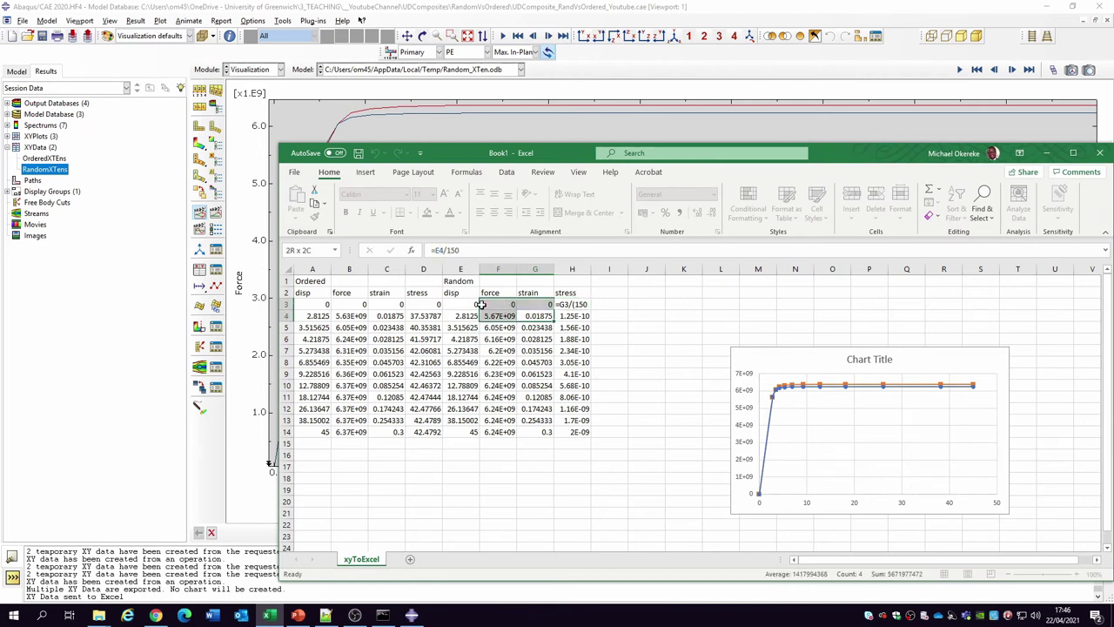
{"action": "key", "text": "Escape"}
{"action": "left_click", "coordinate": [574, 304]}
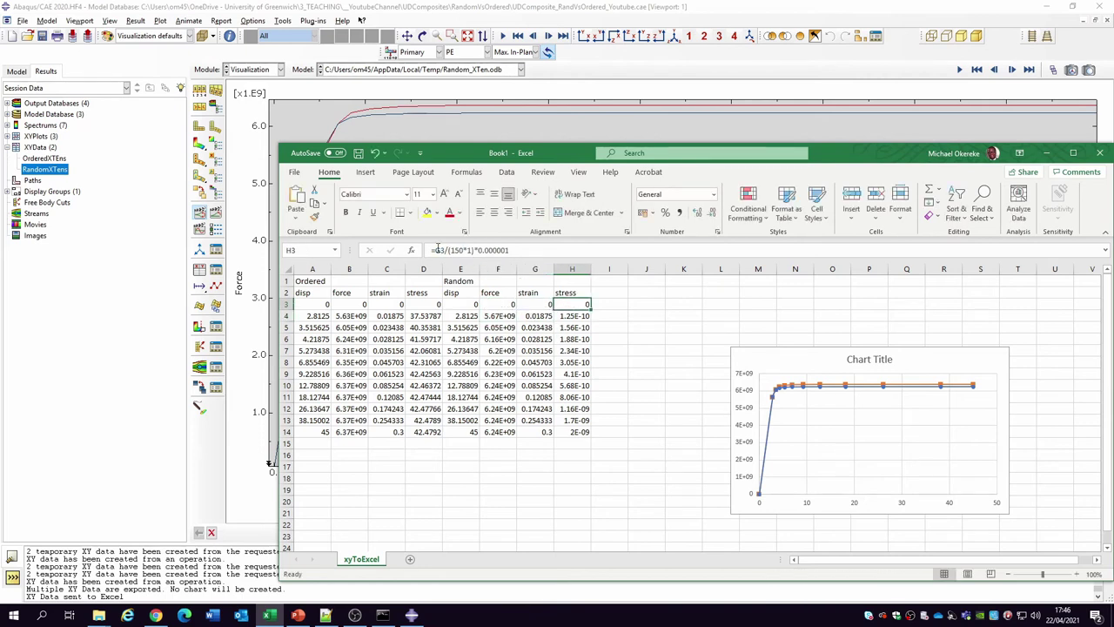
{"action": "double_click", "coordinate": [438, 250]}
{"action": "left_click", "coordinate": [500, 307]}
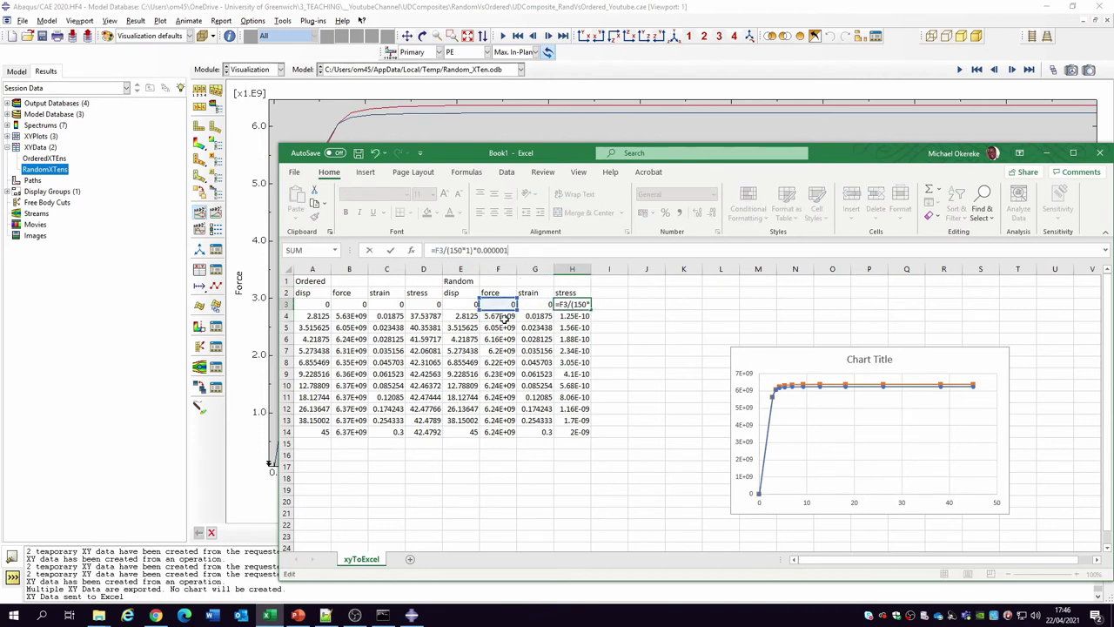
{"action": "left_click", "coordinate": [576, 305]}
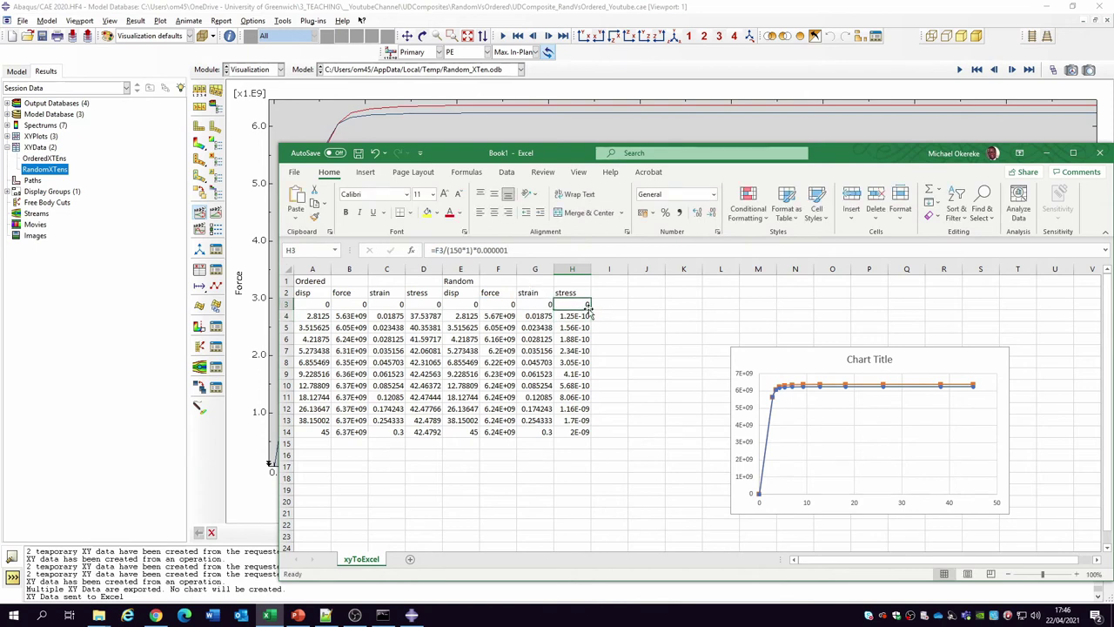
{"action": "double_click", "coordinate": [589, 309]}
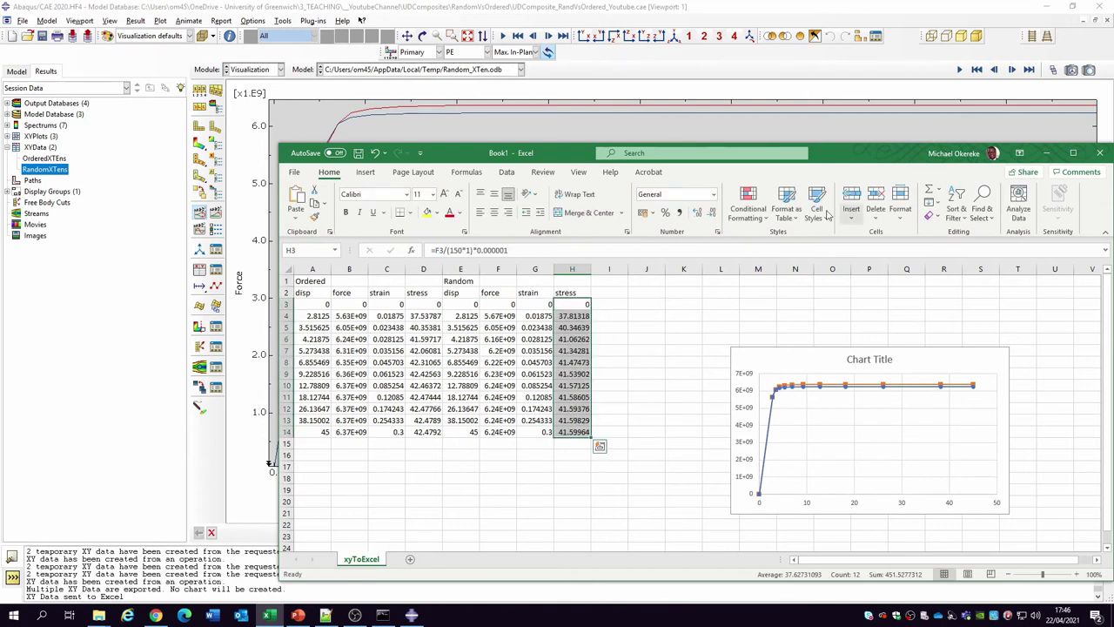
{"action": "left_click_drag", "start_coordinate": [759, 359], "coordinate": [493, 374]}
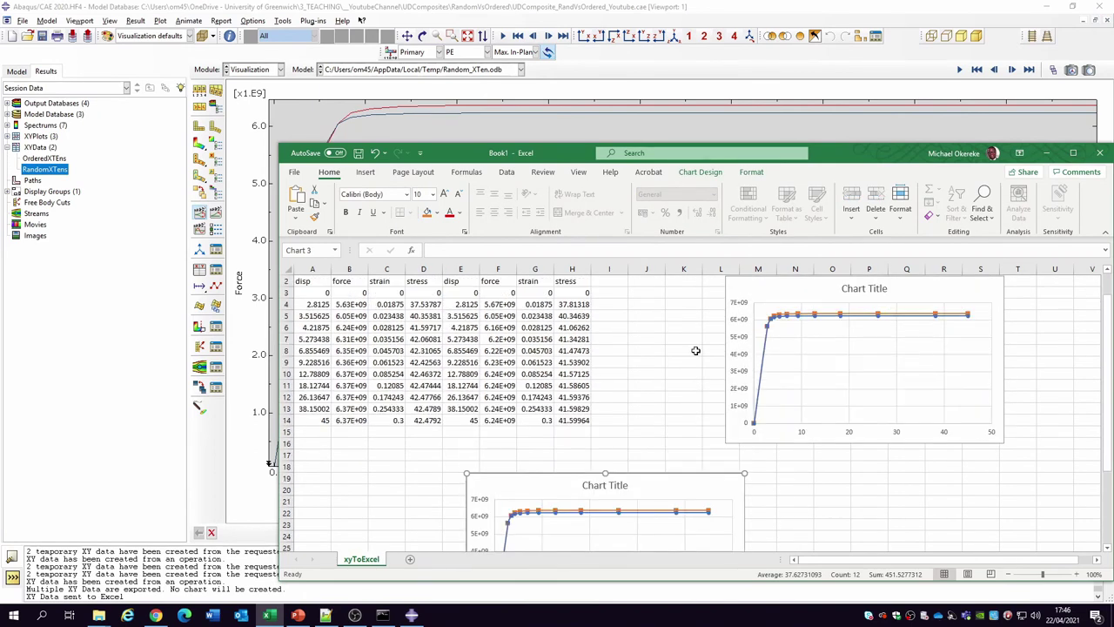
Point the chart's selected series at the Random strain (x) and stress (y) columns
{"action": "left_click", "coordinate": [585, 524]}
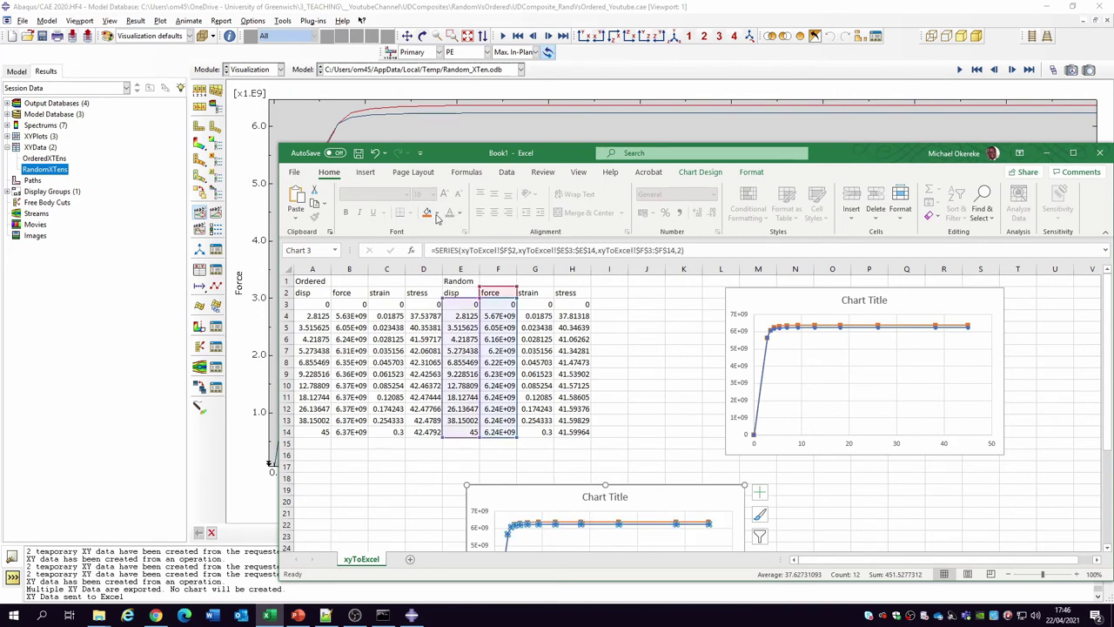
{"action": "left_click_drag", "start_coordinate": [509, 294], "coordinate": [570, 298]}
{"action": "left_click_drag", "start_coordinate": [500, 314], "coordinate": [575, 315]}
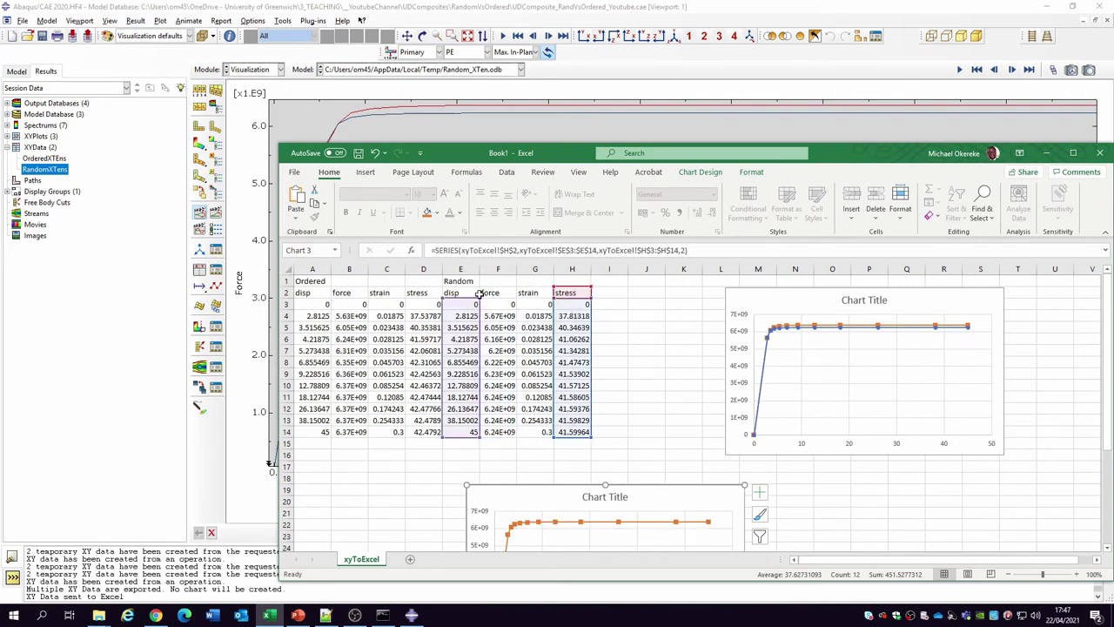
{"action": "left_click_drag", "start_coordinate": [470, 300], "coordinate": [537, 301]}
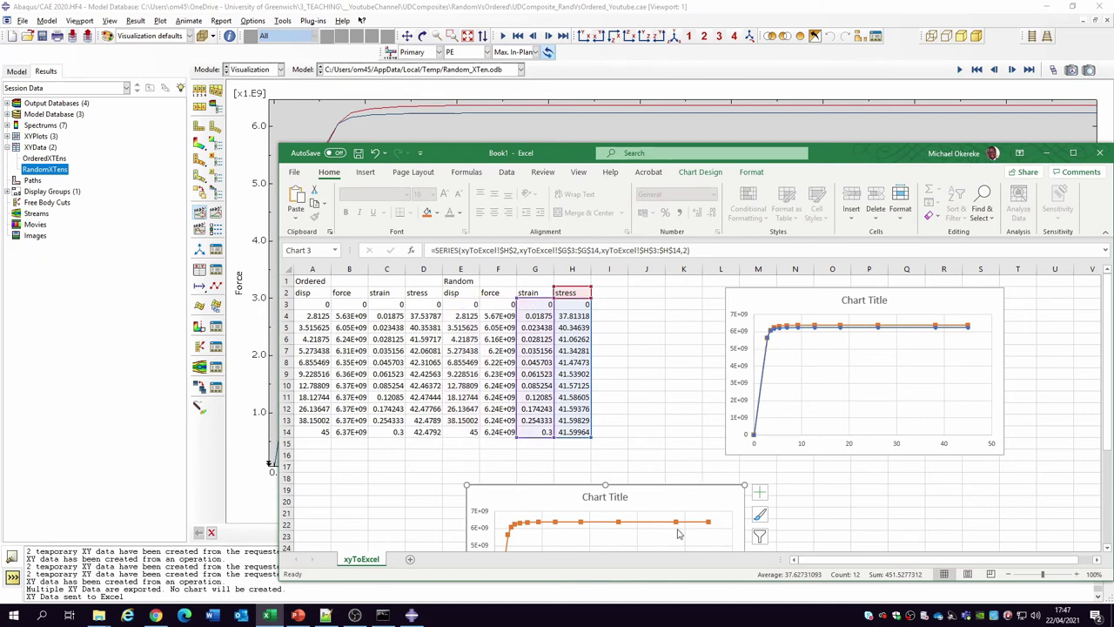
{"action": "left_click", "coordinate": [664, 505]}
Point the lower chart's other series at strain column C and stress column D
{"action": "scroll", "coordinate": [661, 448], "scroll_direction": "down", "scroll_amount": 5}
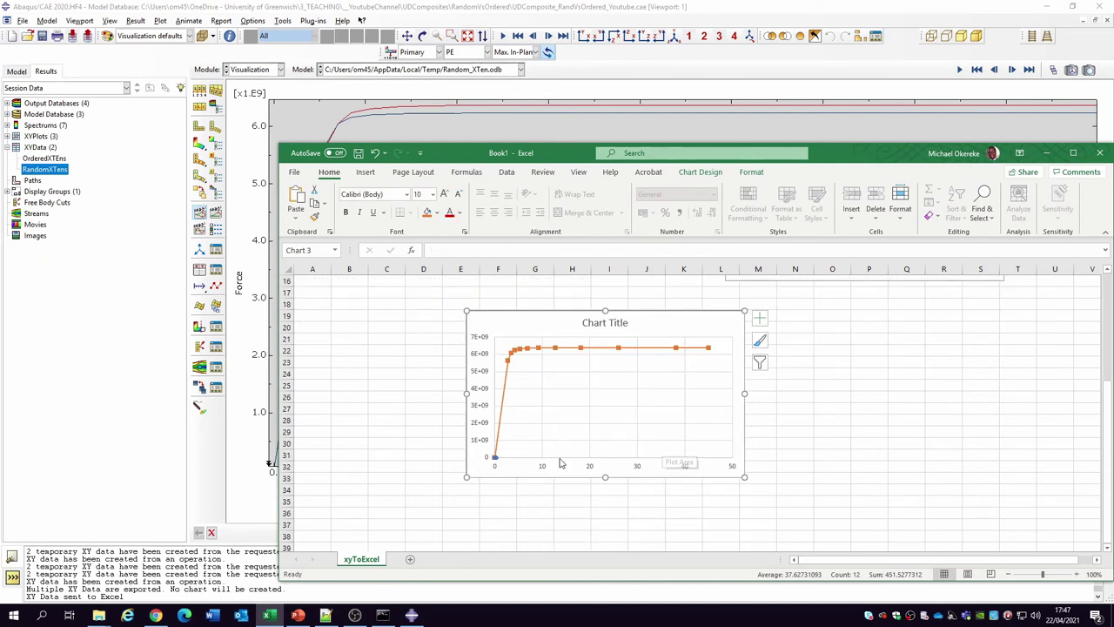
{"action": "left_click", "coordinate": [495, 455]}
{"action": "scroll", "coordinate": [487, 392], "scroll_direction": "up", "scroll_amount": 5}
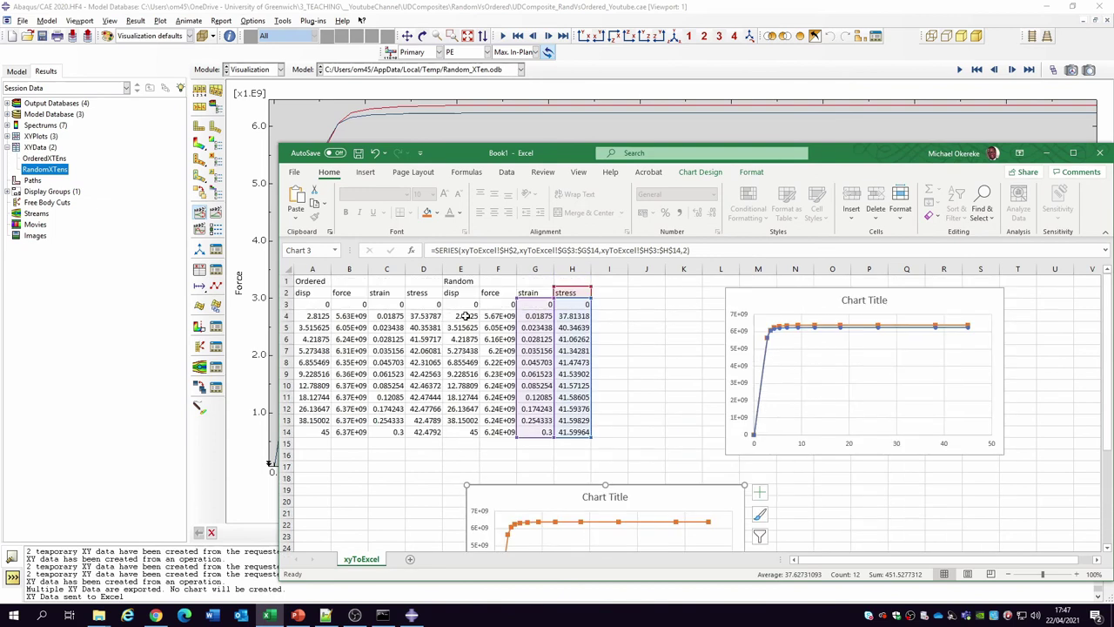
{"action": "scroll", "coordinate": [604, 380], "scroll_direction": "down", "scroll_amount": 1}
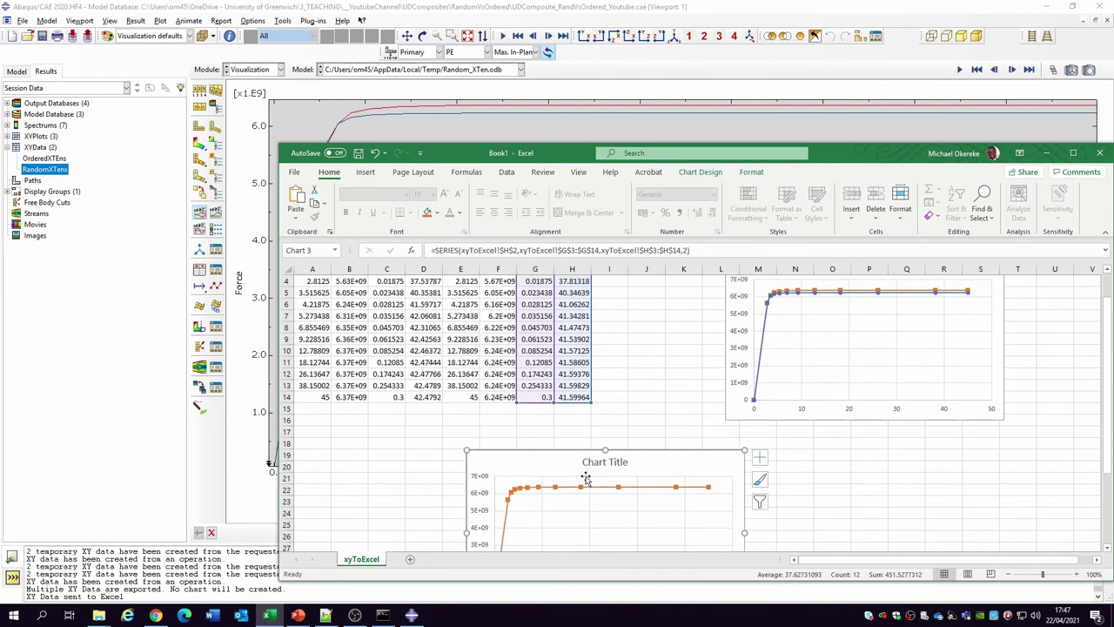
{"action": "left_click", "coordinate": [582, 492]}
{"action": "scroll", "coordinate": [582, 492], "scroll_direction": "up", "scroll_amount": 1}
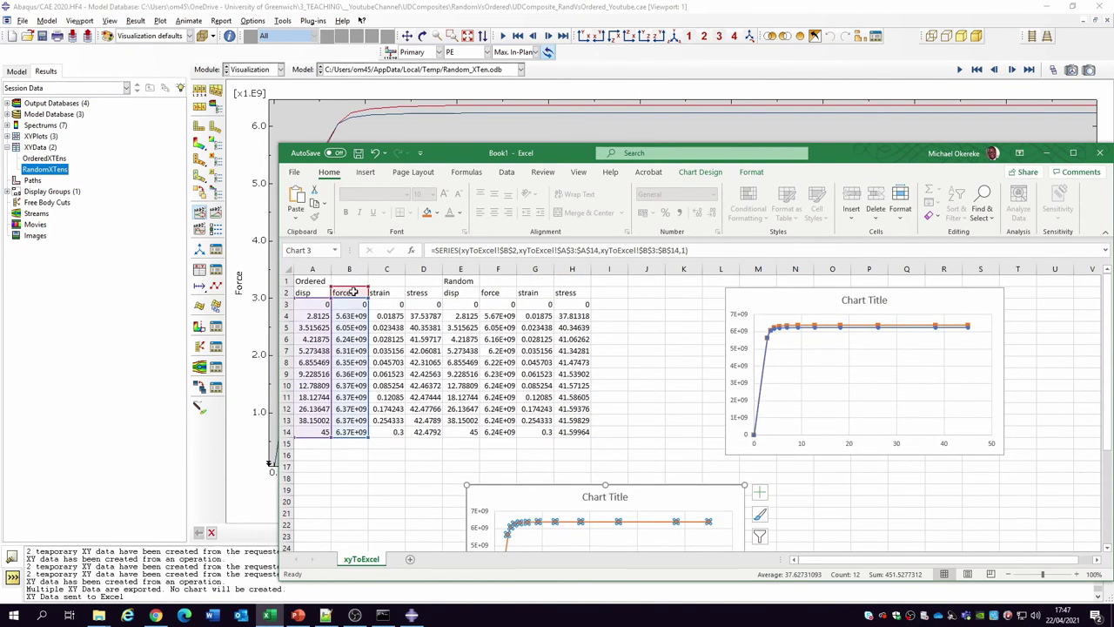
{"action": "left_click_drag", "start_coordinate": [354, 292], "coordinate": [423, 294]}
{"action": "left_click_drag", "start_coordinate": [357, 300], "coordinate": [432, 299]}
{"action": "left_click_drag", "start_coordinate": [319, 297], "coordinate": [389, 299]}
{"action": "scroll", "coordinate": [679, 340], "scroll_direction": "down", "scroll_amount": 1}
{"action": "left_click", "coordinate": [680, 370]}
Move the upper chart further right and maximize the Excel window
{"action": "scroll", "coordinate": [679, 374], "scroll_direction": "up", "scroll_amount": 1}
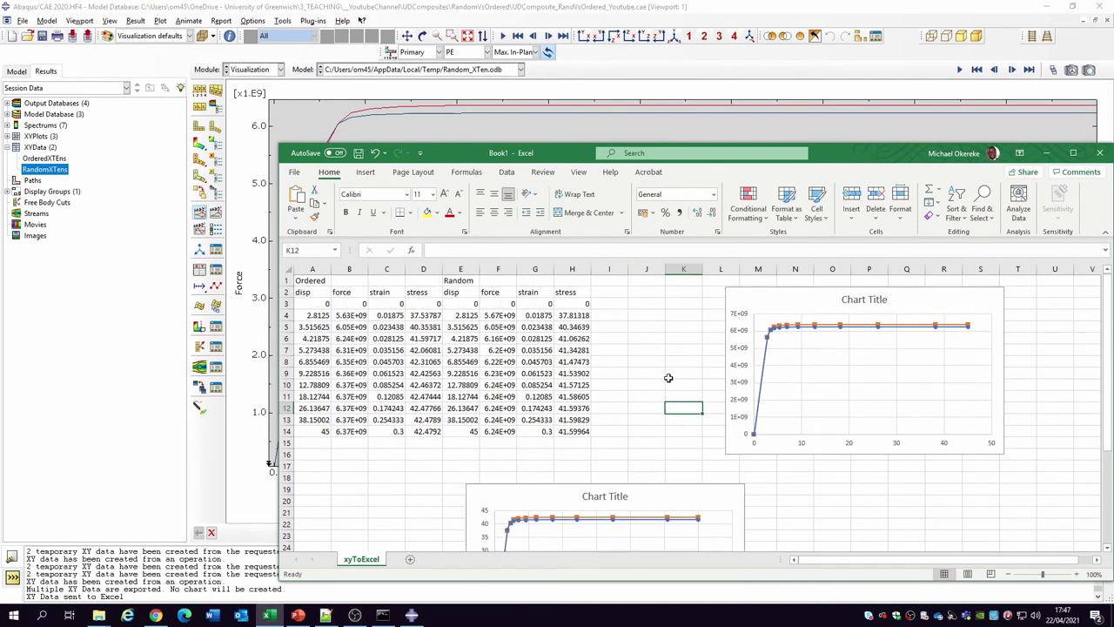
{"action": "scroll", "coordinate": [679, 374], "scroll_direction": "down", "scroll_amount": 2}
{"action": "scroll", "coordinate": [723, 341], "scroll_direction": "up", "scroll_amount": 2}
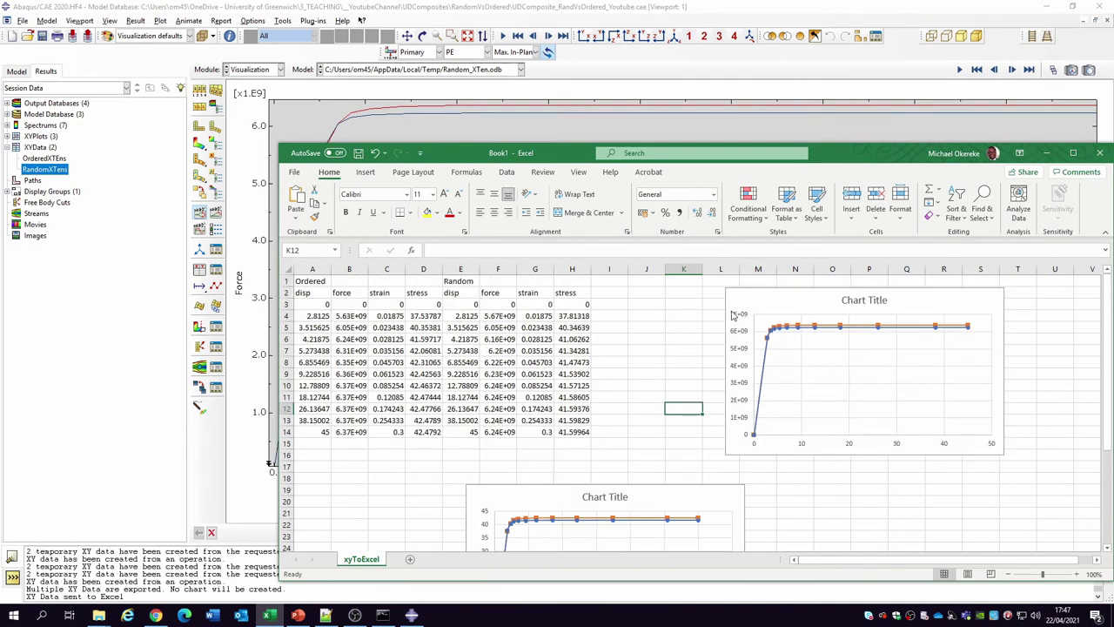
{"action": "left_click_drag", "start_coordinate": [729, 297], "coordinate": [1028, 294]}
{"action": "left_click", "coordinate": [1073, 152]}
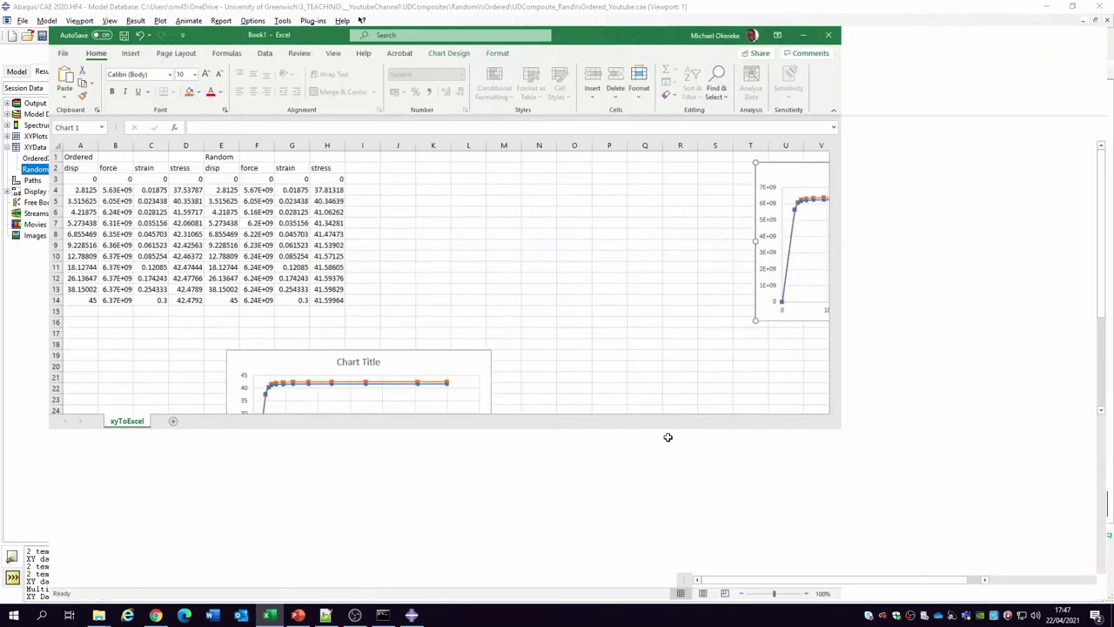
Place the stress–strain chart beside the data and label J2 'Ordered' and J4 'Random'
{"action": "left_click_drag", "start_coordinate": [288, 352], "coordinate": [581, 206]}
{"action": "left_click", "coordinate": [640, 411]}
{"action": "left_click", "coordinate": [597, 162]}
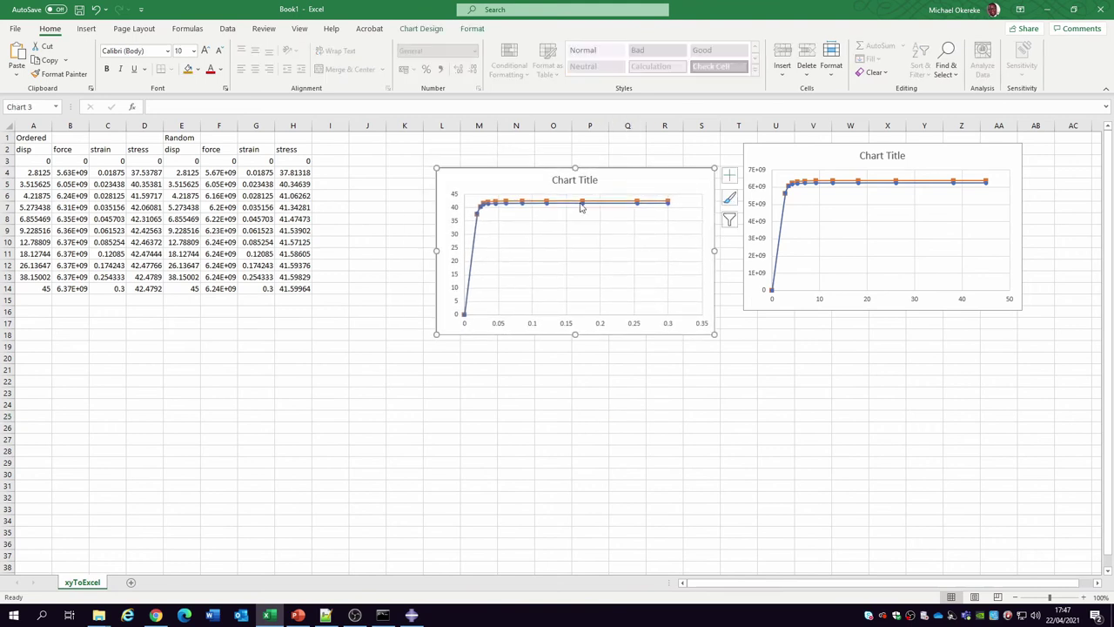
{"action": "left_click", "coordinate": [357, 146]}
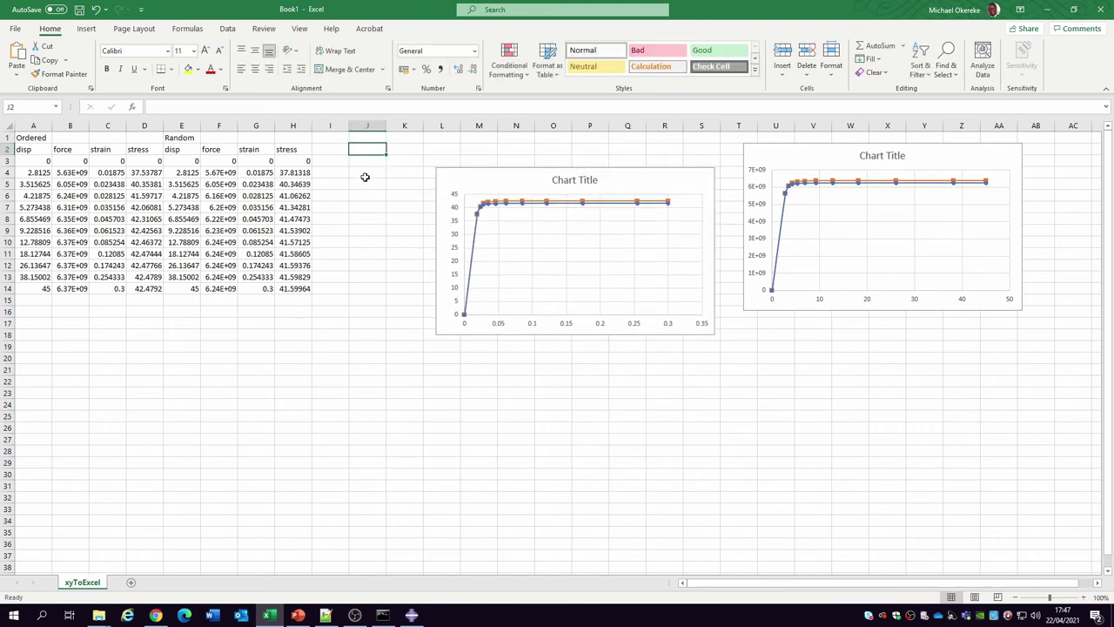
{"action": "type", "text": "Ordered"}
{"action": "key", "text": "Return"}
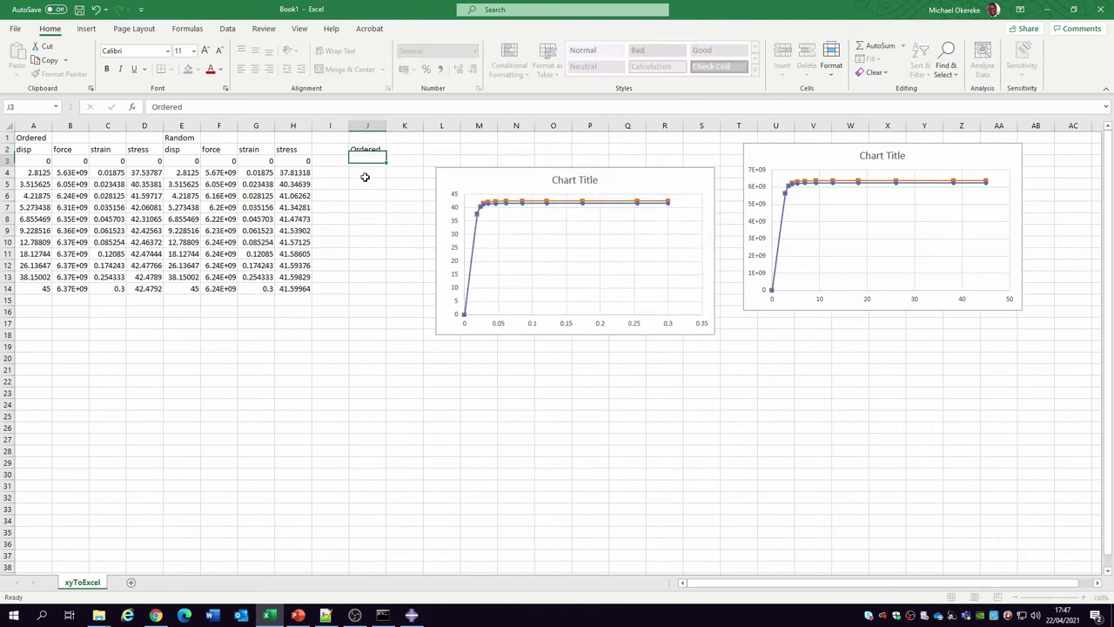
{"action": "left_click", "coordinate": [365, 177]}
{"action": "type", "text": "Random"}
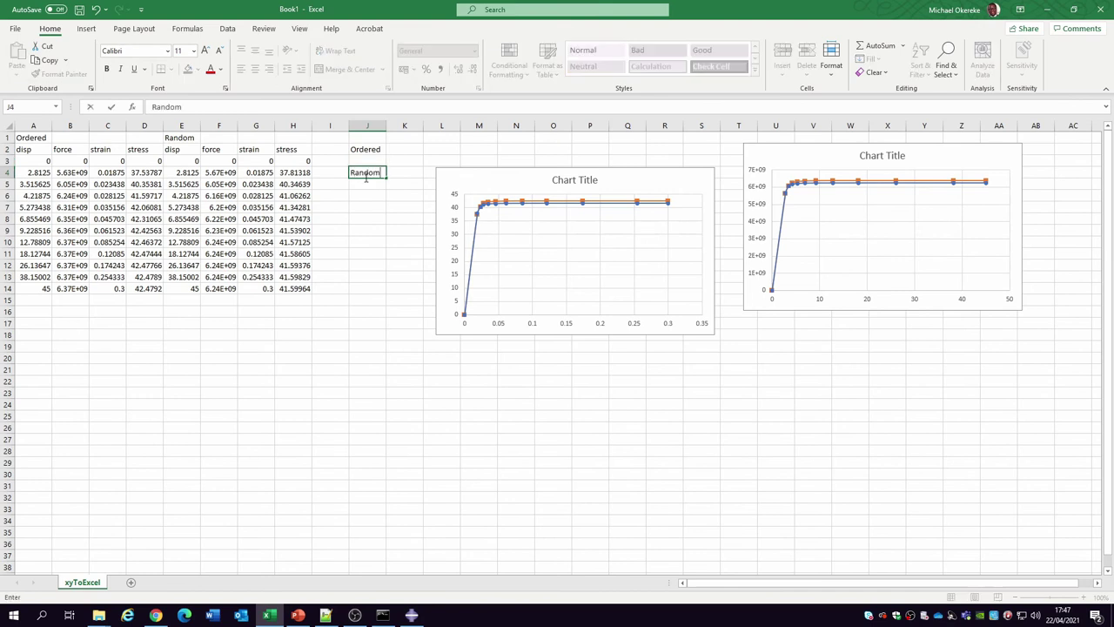
{"action": "key", "text": "Up"}
{"action": "key", "text": "Up"}
Enter 'Young Modulus' and 'Yield sTrength' in K2:K3, widen column K, and copy them to K4:K5
{"action": "key", "text": "Right"}
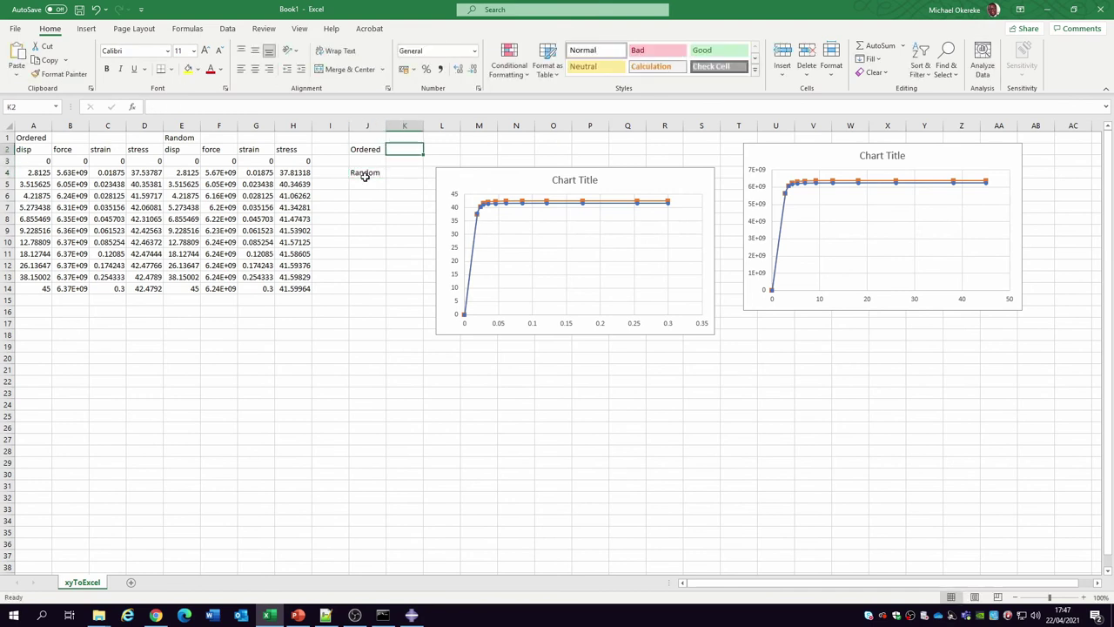
{"action": "type", "text": "Young Mo"}
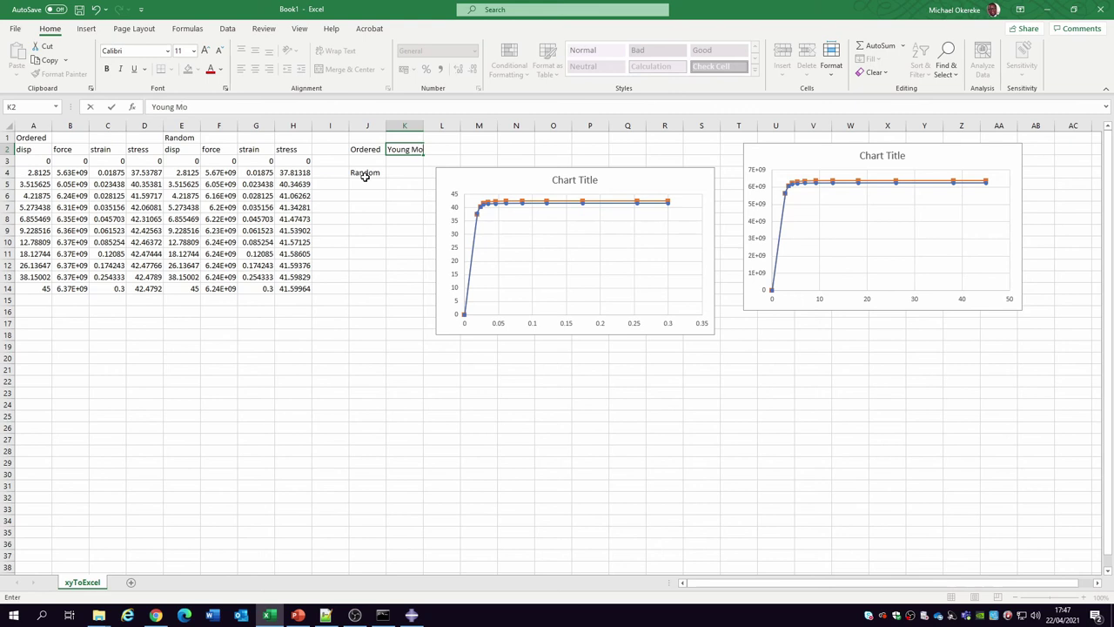
{"action": "type", "text": "dulus"}
{"action": "key", "text": "Return"}
{"action": "type", "text": "Yield sTrength"}
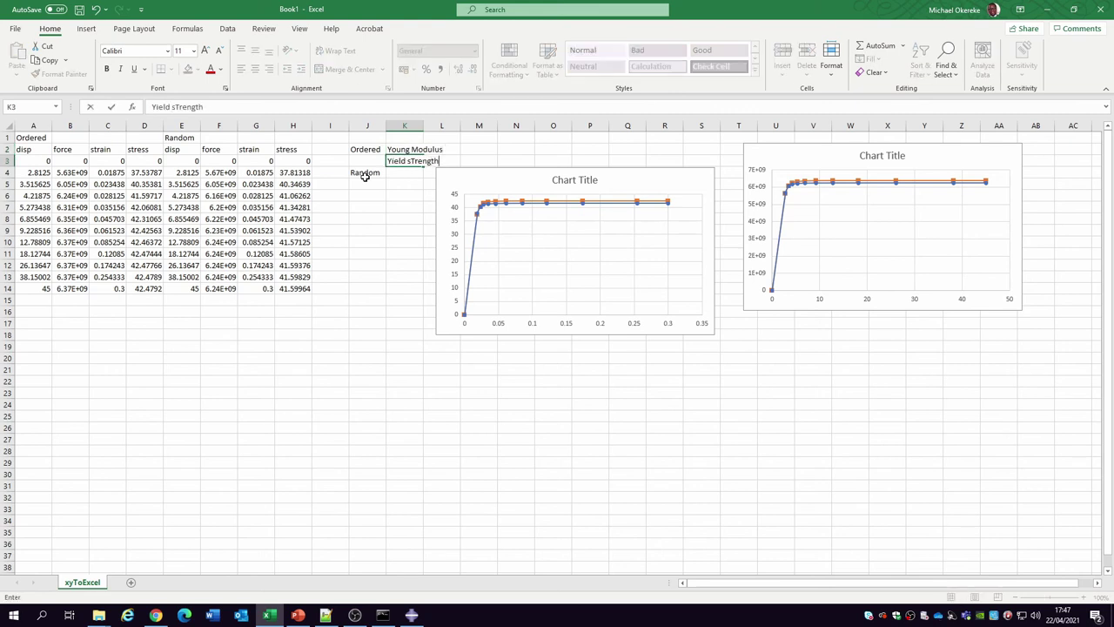
{"action": "key", "text": "Return"}
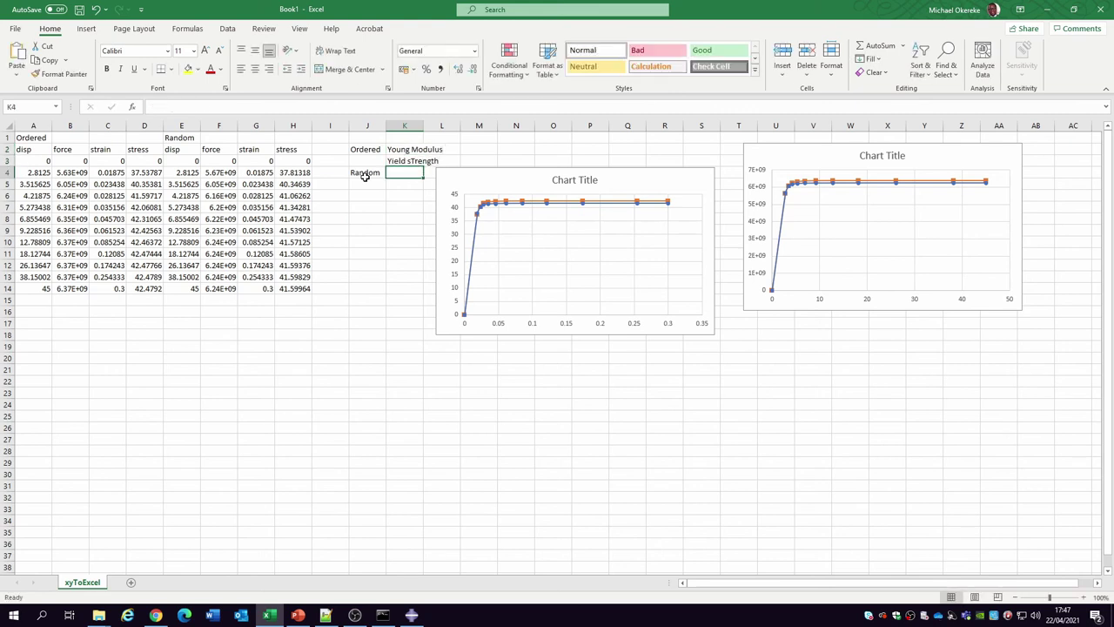
{"action": "left_click_drag", "start_coordinate": [424, 125], "coordinate": [518, 245]}
{"action": "key", "text": "ctrl+c"}
{"action": "left_click", "coordinate": [430, 172]}
{"action": "key", "text": "ctrl+v"}
{"action": "left_click", "coordinate": [469, 148]}
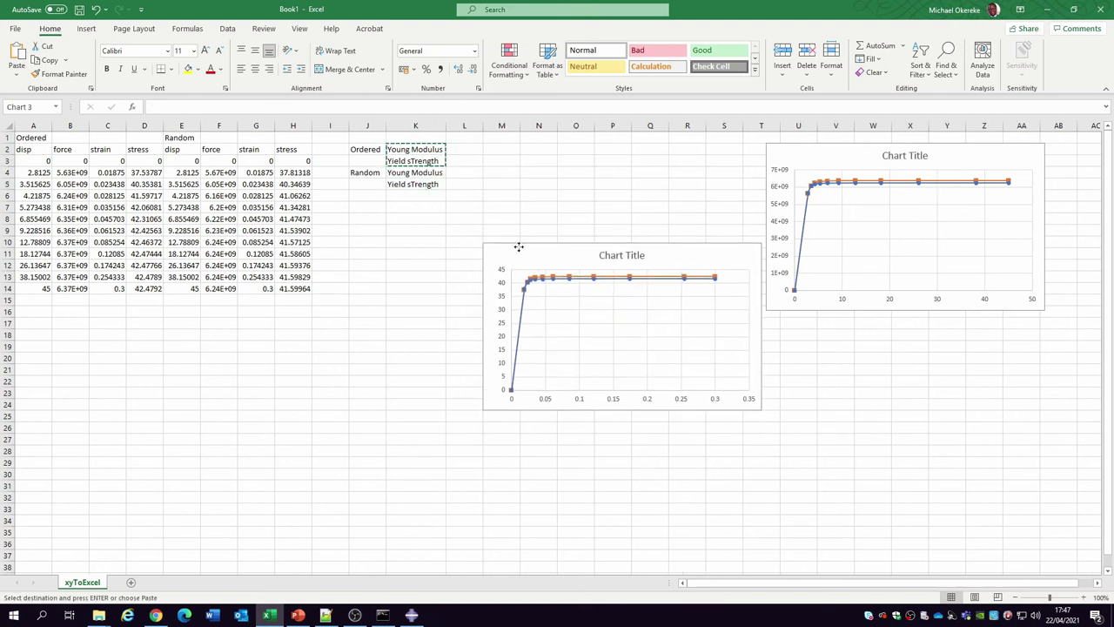
{"action": "left_click", "coordinate": [465, 146]}
Enter =SLOPE(D3:D4,C3:C4)*1e-3 in L2 for the Ordered Young Modulus in GPa
{"action": "key", "text": "Escape"}
{"action": "type", "text": "="}
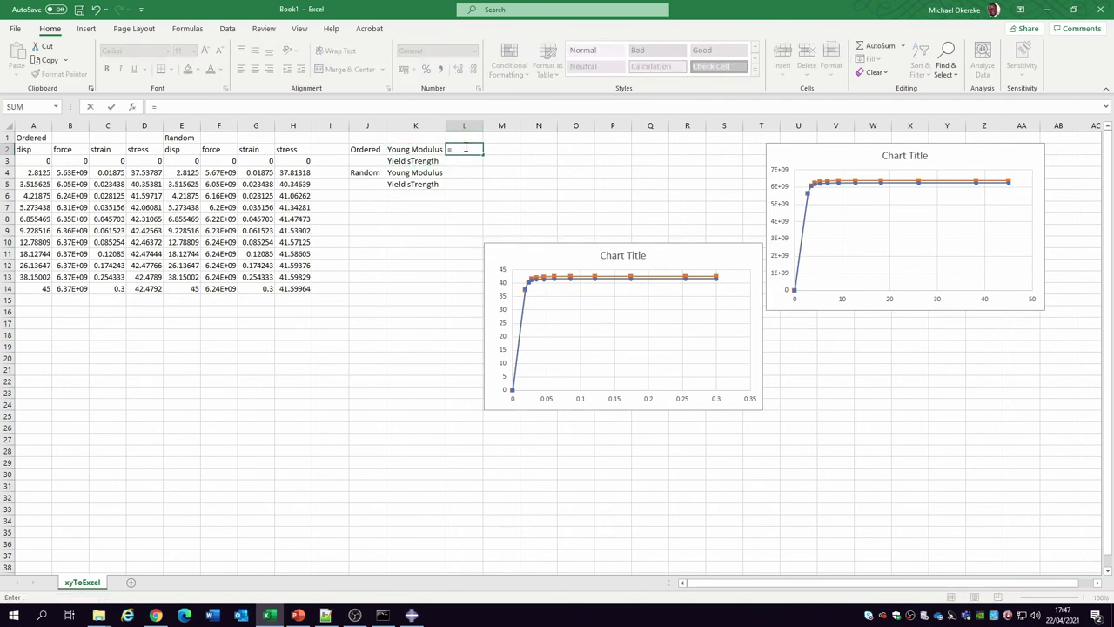
{"action": "type", "text": "slope("}
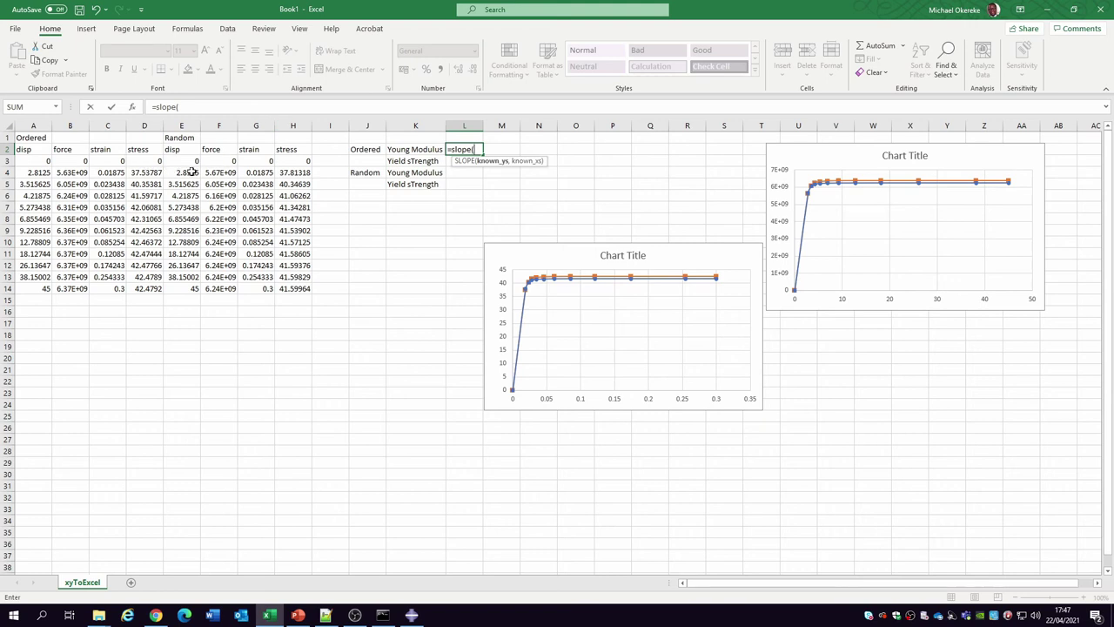
{"action": "left_click_drag", "start_coordinate": [150, 161], "coordinate": [106, 170]}
{"action": "type", "text": ","}
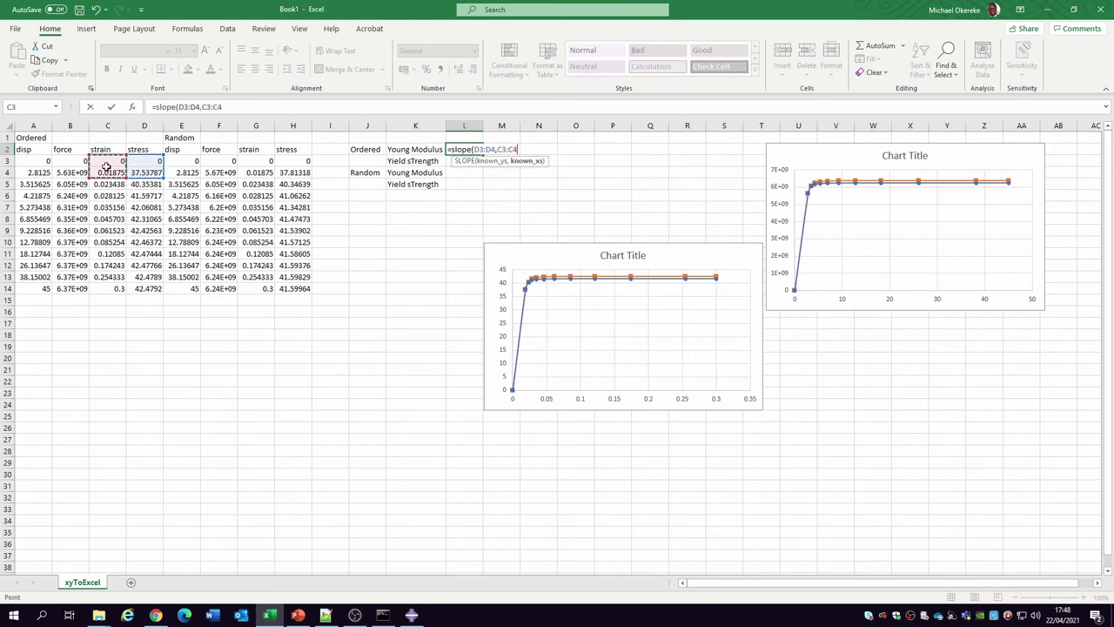
{"action": "type", "text": ")"}
{"action": "key", "text": "Return"}
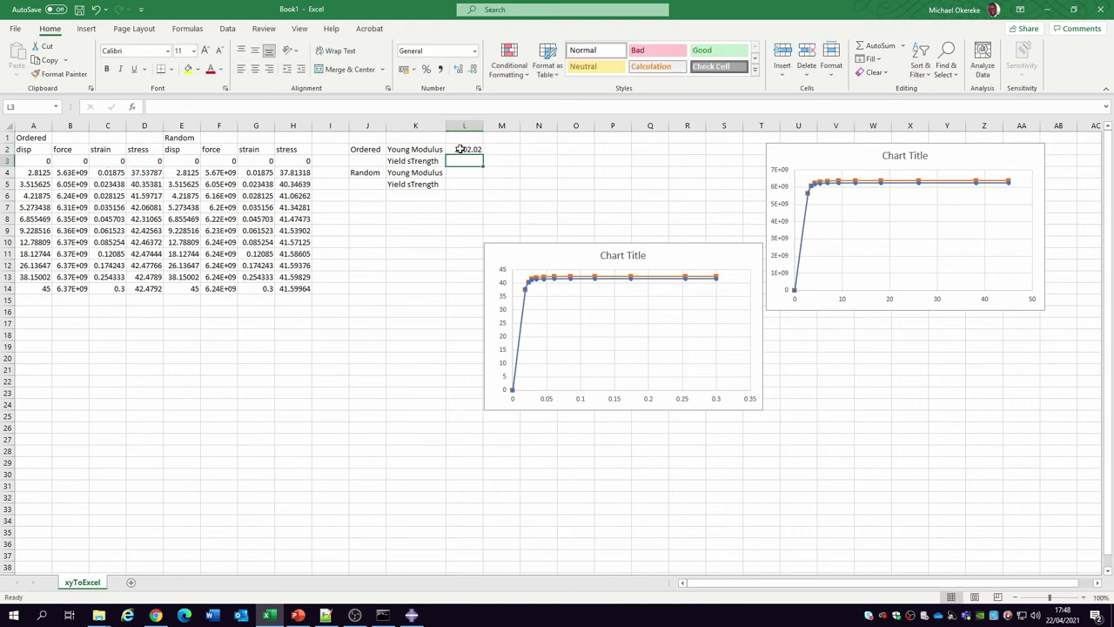
{"action": "left_click", "coordinate": [463, 150]}
{"action": "left_click", "coordinate": [271, 108]}
{"action": "type", "text": "/"}
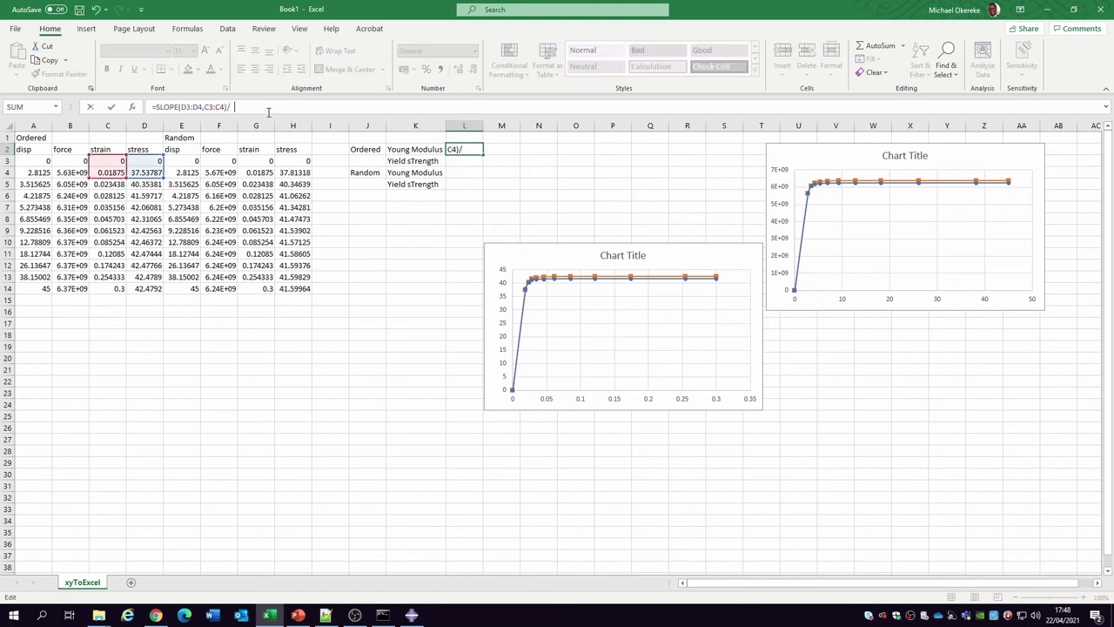
{"action": "type", "text": "1e"}
{"action": "key", "text": "BackSpace"}
{"action": "key", "text": "BackSpace"}
{"action": "key", "text": "BackSpace"}
{"action": "type", "text": "*1e-"}
{"action": "key", "text": "Return"}
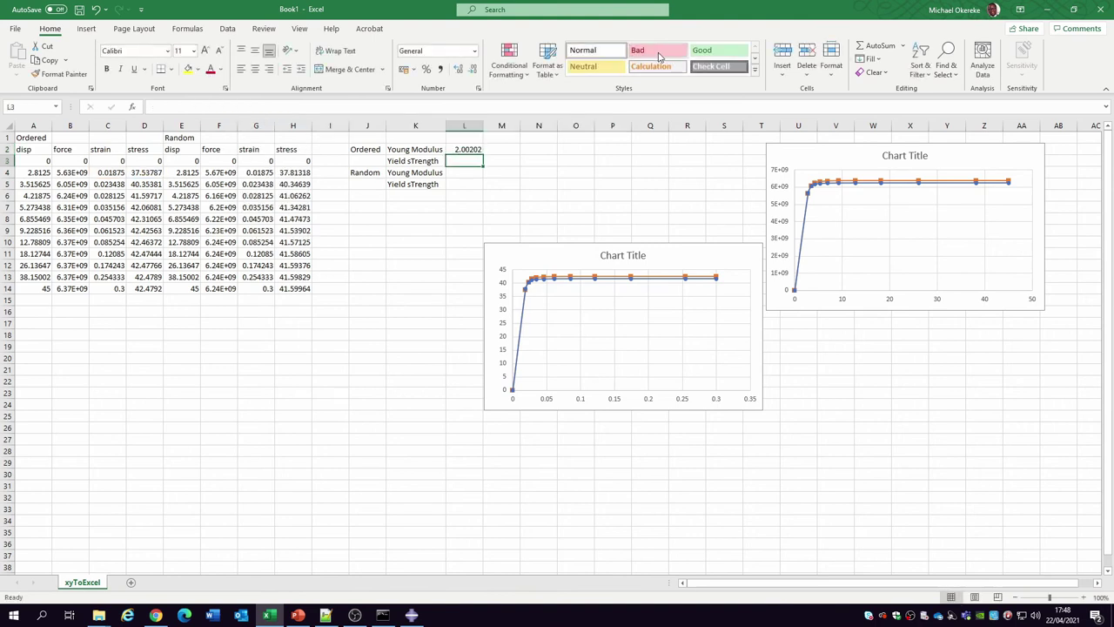
Add the unit 'Gpa' in M2 and the yield strength =MAX(D3:D14) in L3
{"action": "left_click", "coordinate": [506, 148]}
{"action": "type", "text": "Gpa"}
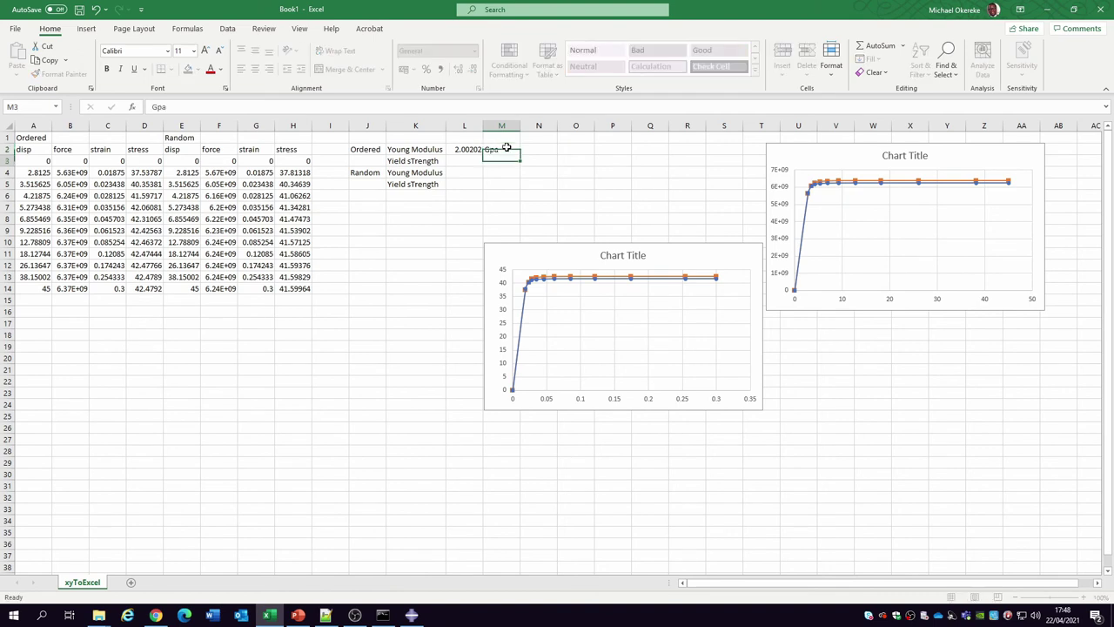
{"action": "key", "text": "Return"}
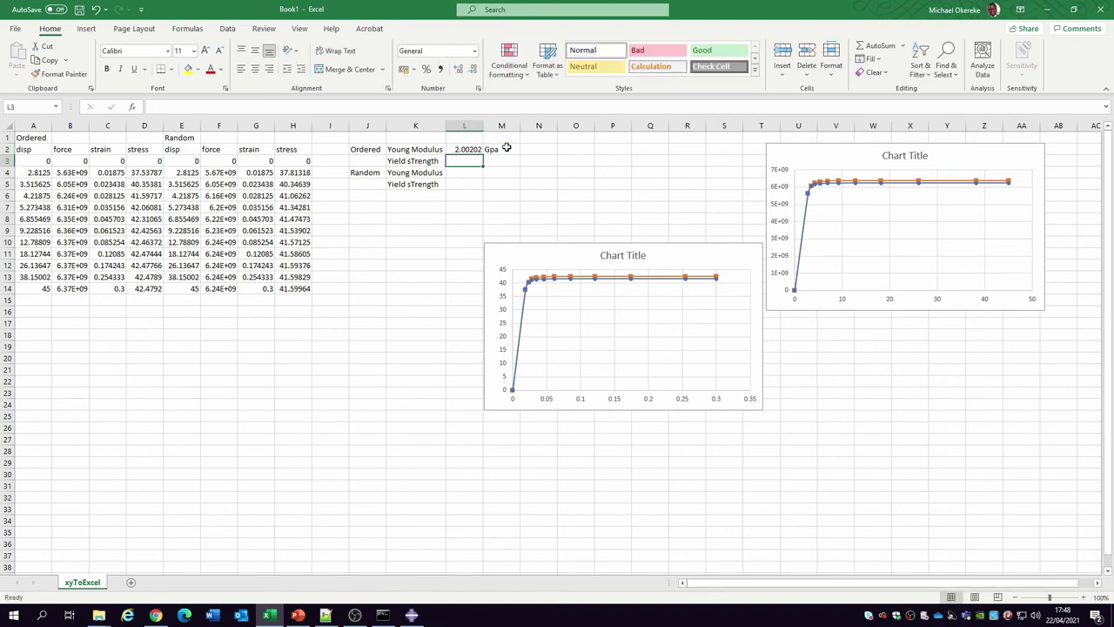
{"action": "type", "text": "=max("}
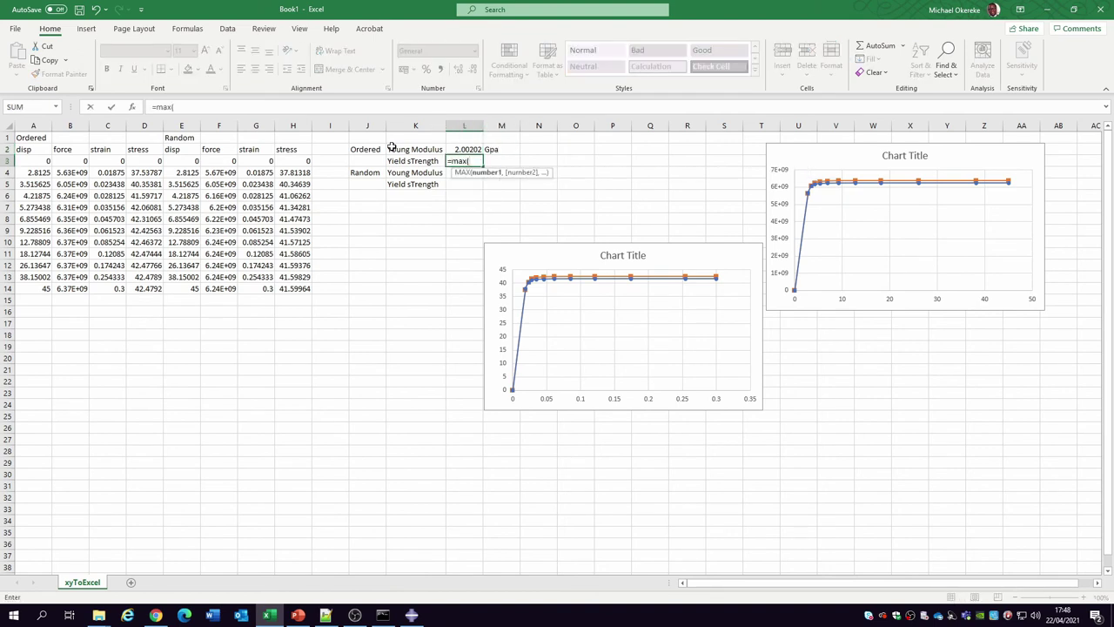
{"action": "left_click_drag", "start_coordinate": [157, 162], "coordinate": [196, 314]}
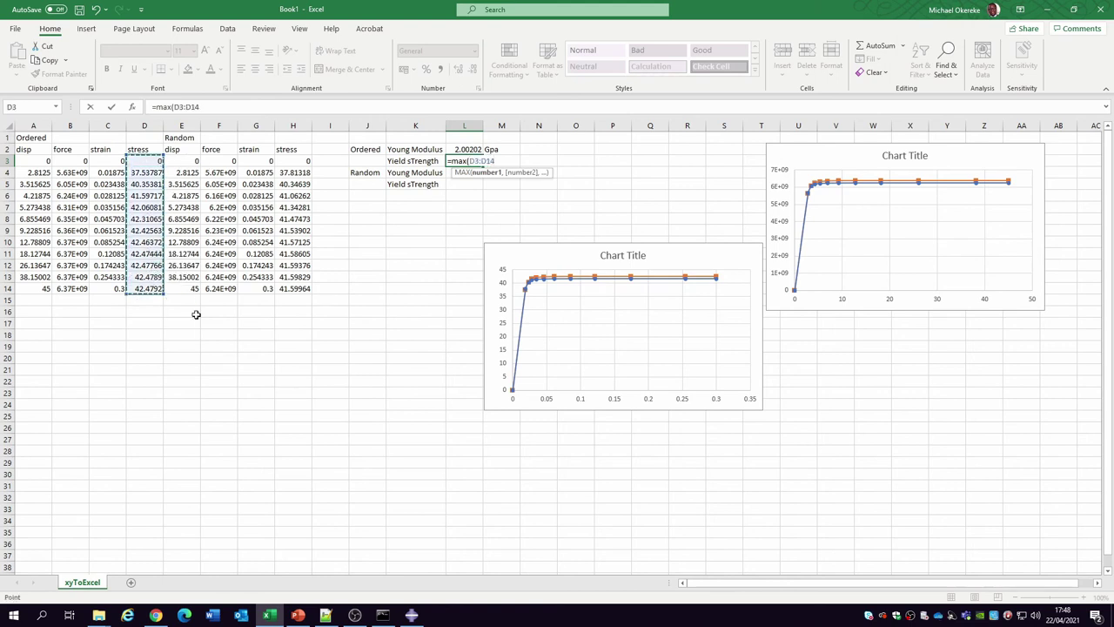
{"action": "key", "text": "Return"}
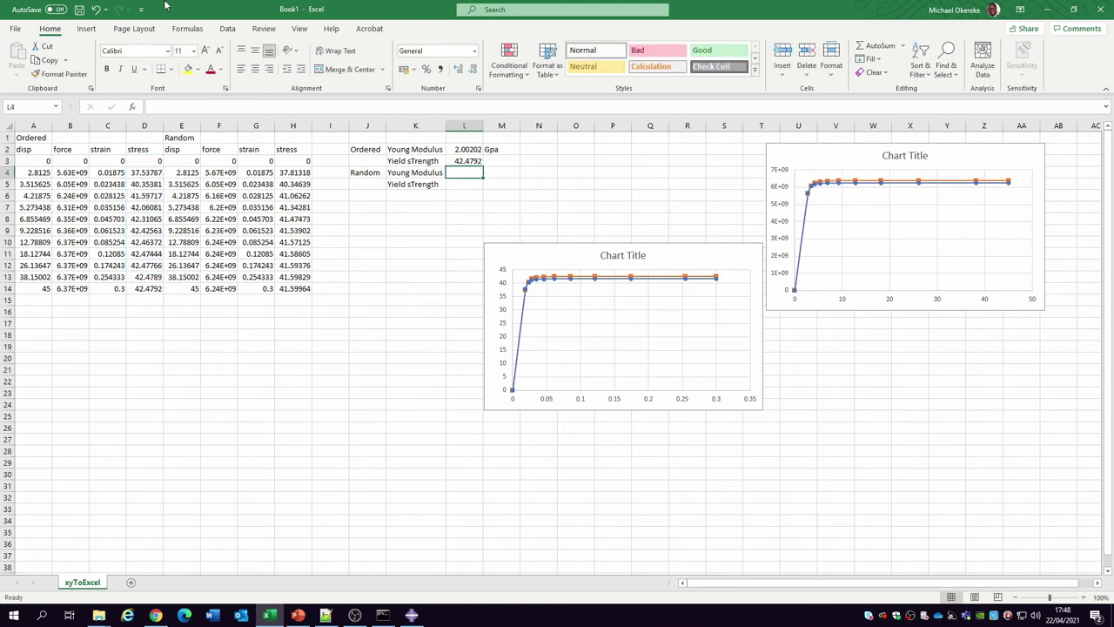
Enter =SLOPE(H3:H4,G3:G4)*1e-3 in L4 for the Random Young Modulus
{"action": "type", "text": "=slope"}
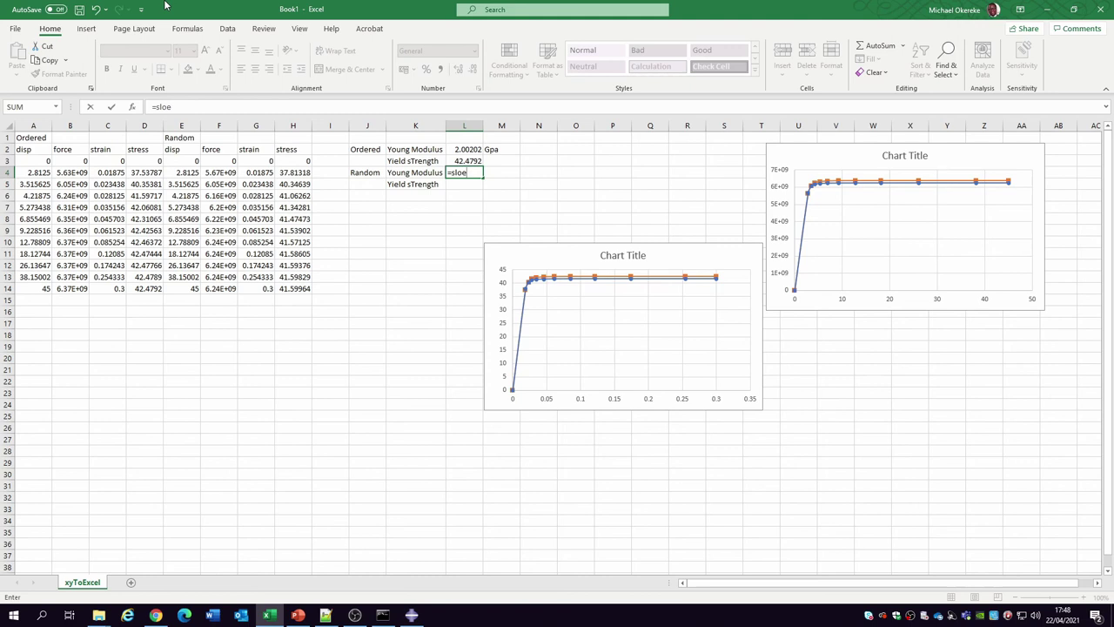
{"action": "key", "text": "BackSpace"}
{"action": "type", "text": "pe("}
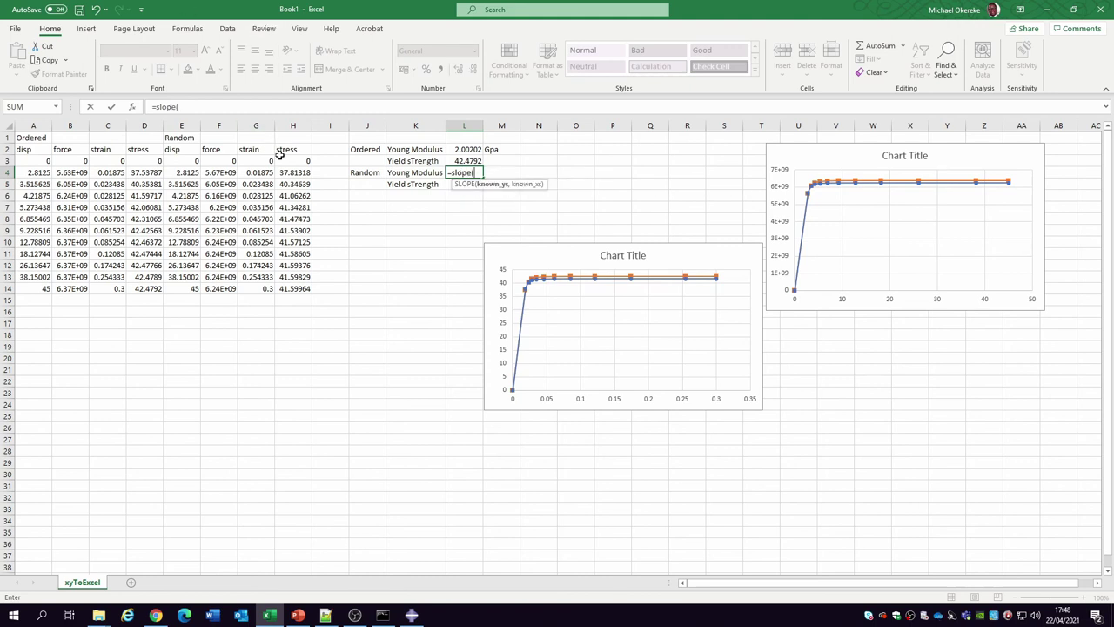
{"action": "left_click_drag", "start_coordinate": [298, 164], "coordinate": [260, 176]}
{"action": "type", "text": ","}
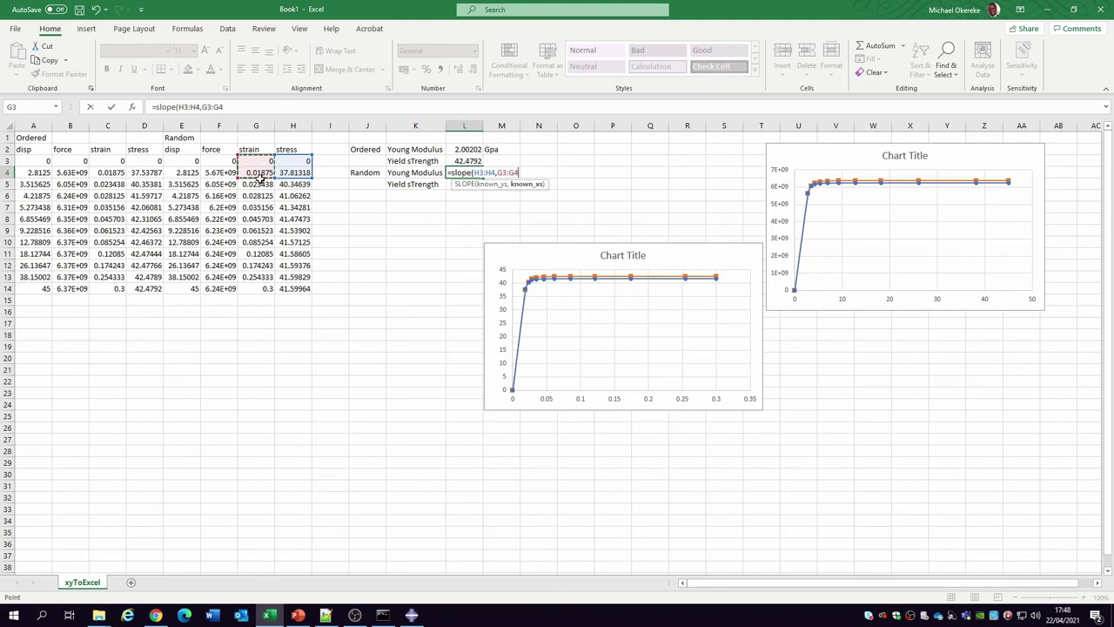
{"action": "type", "text": ")"}
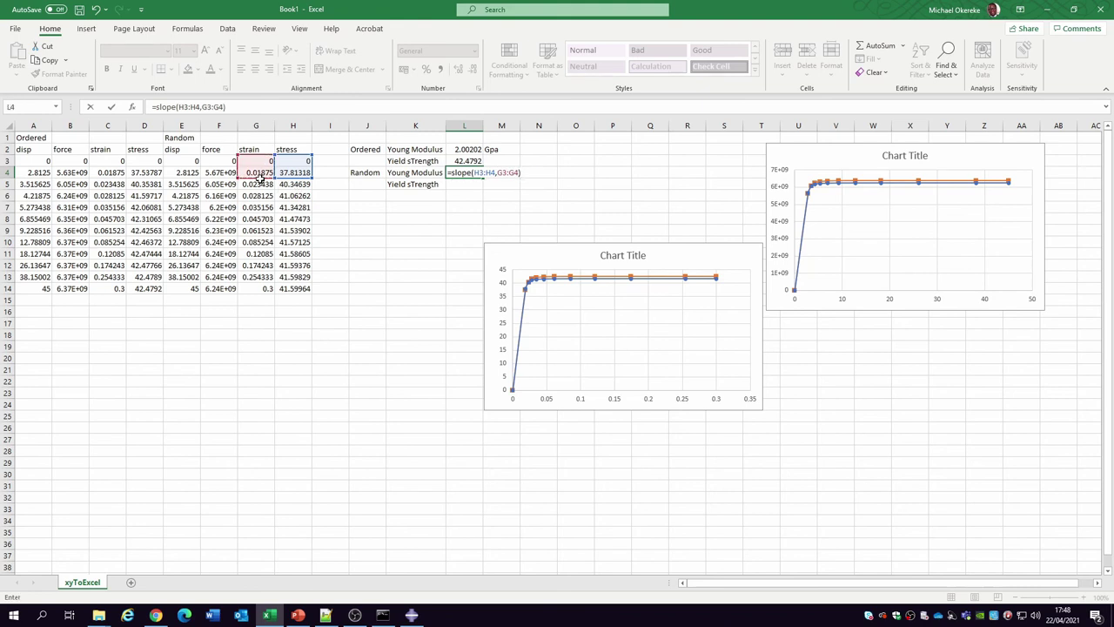
{"action": "type", "text": "*1e-3"}
{"action": "key", "text": "Return"}
Add the unit 'GPa' in M4 and the yield strength =MAX(H3:H13) in L5
{"action": "left_click", "coordinate": [496, 171]}
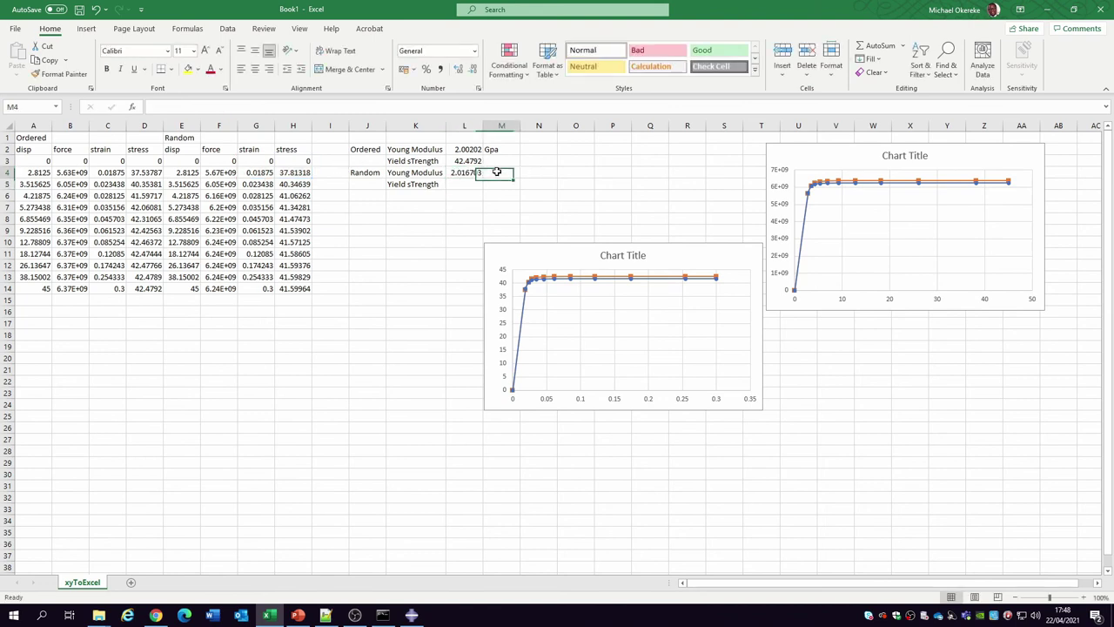
{"action": "type", "text": "GPa"}
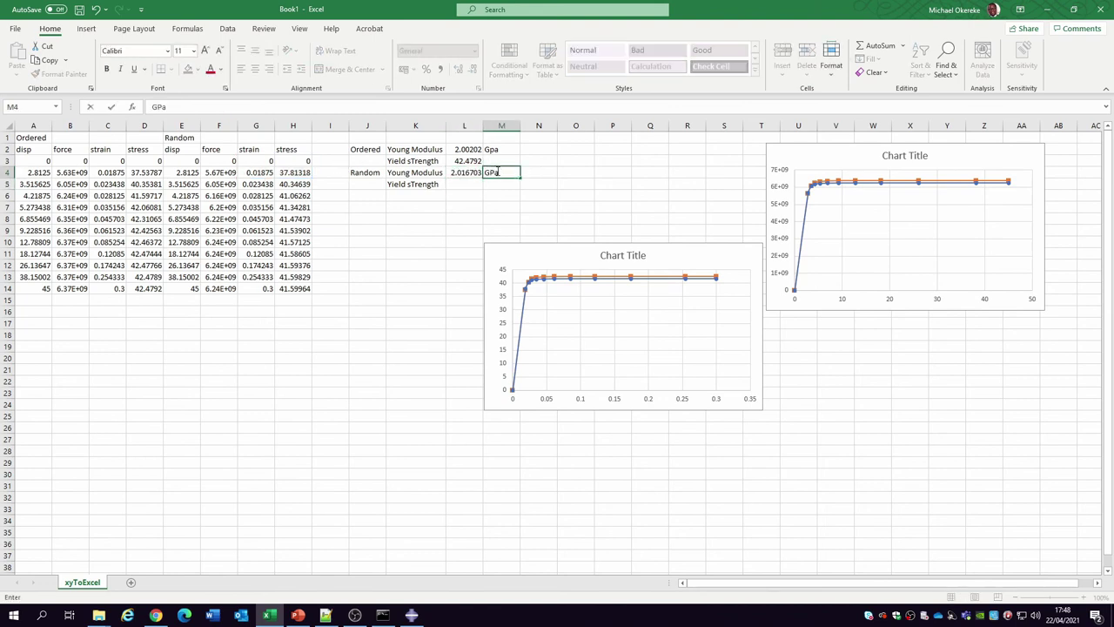
{"action": "key", "text": "Return"}
{"action": "key", "text": "Left"}
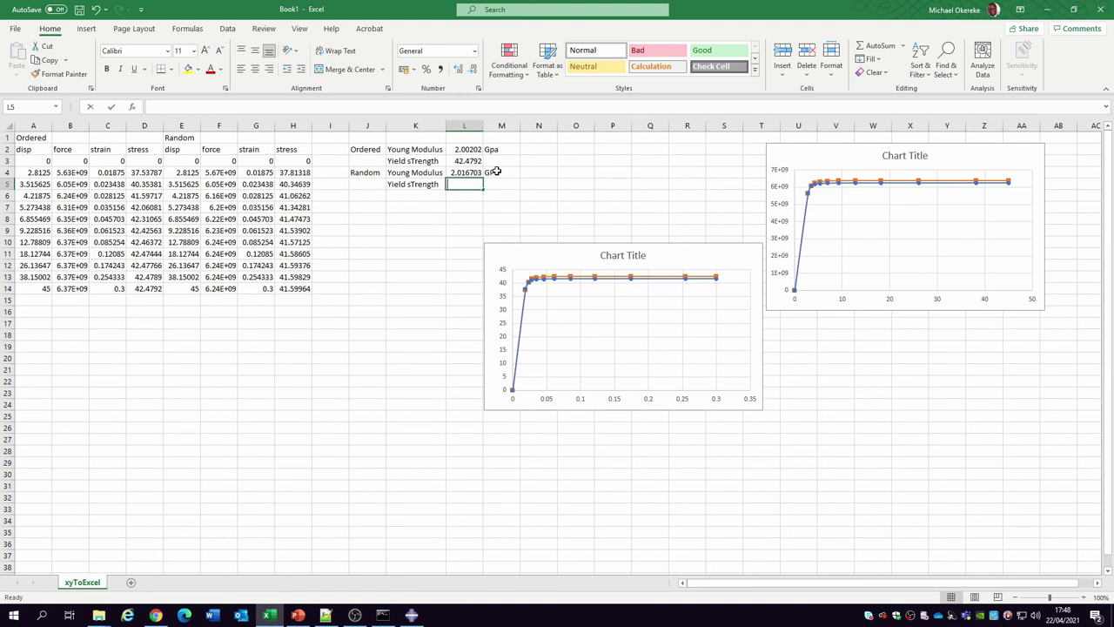
{"action": "type", "text": "=max("}
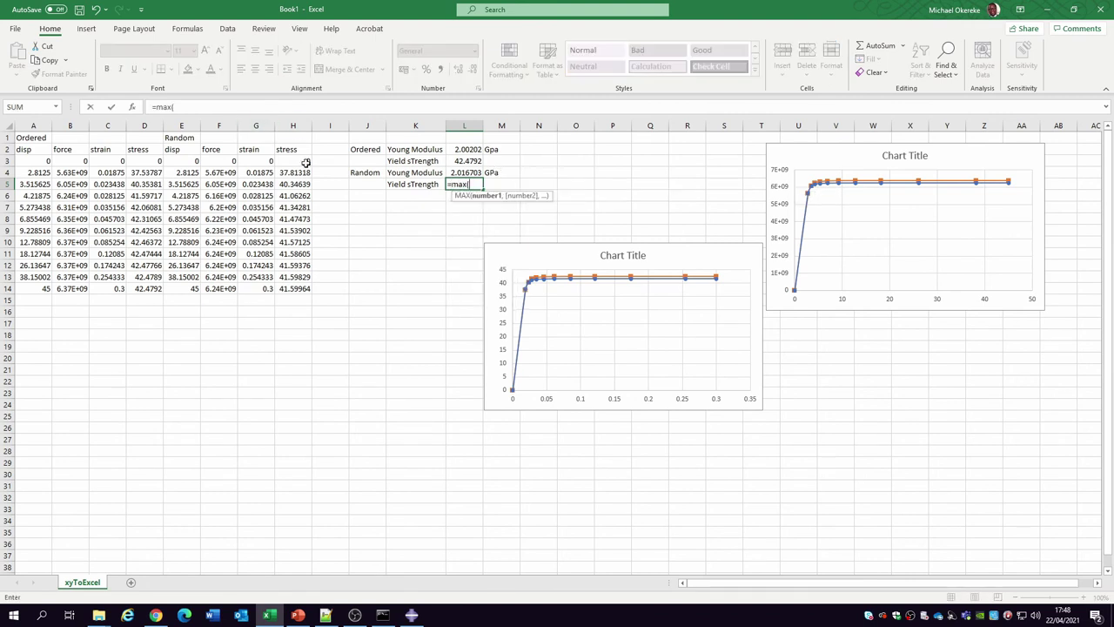
{"action": "left_click_drag", "start_coordinate": [307, 163], "coordinate": [295, 276]}
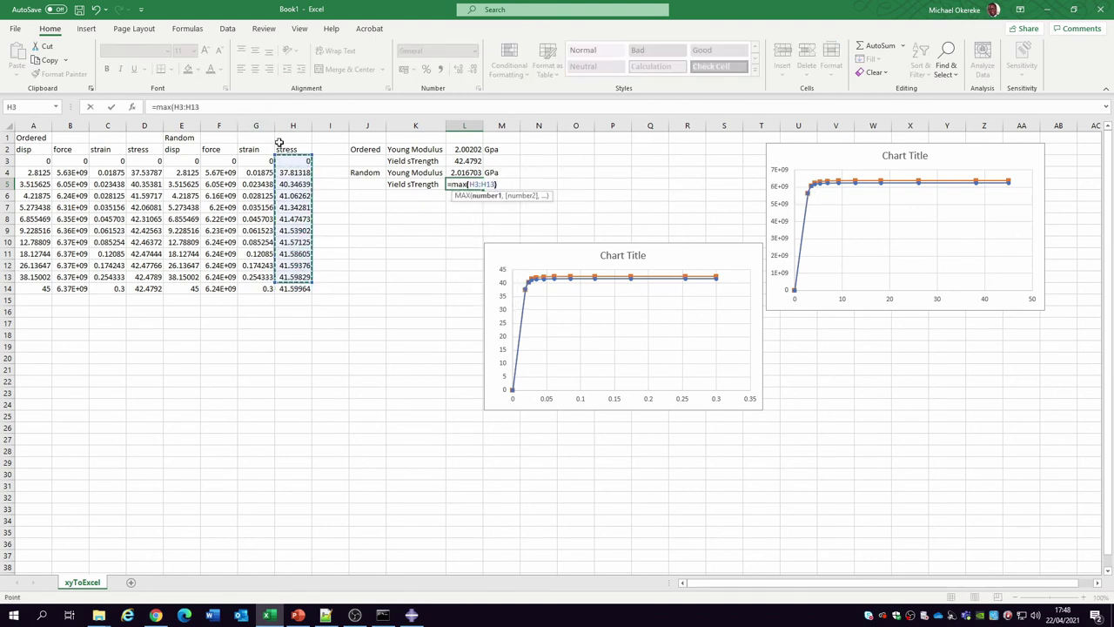
{"action": "key", "text": "Return"}
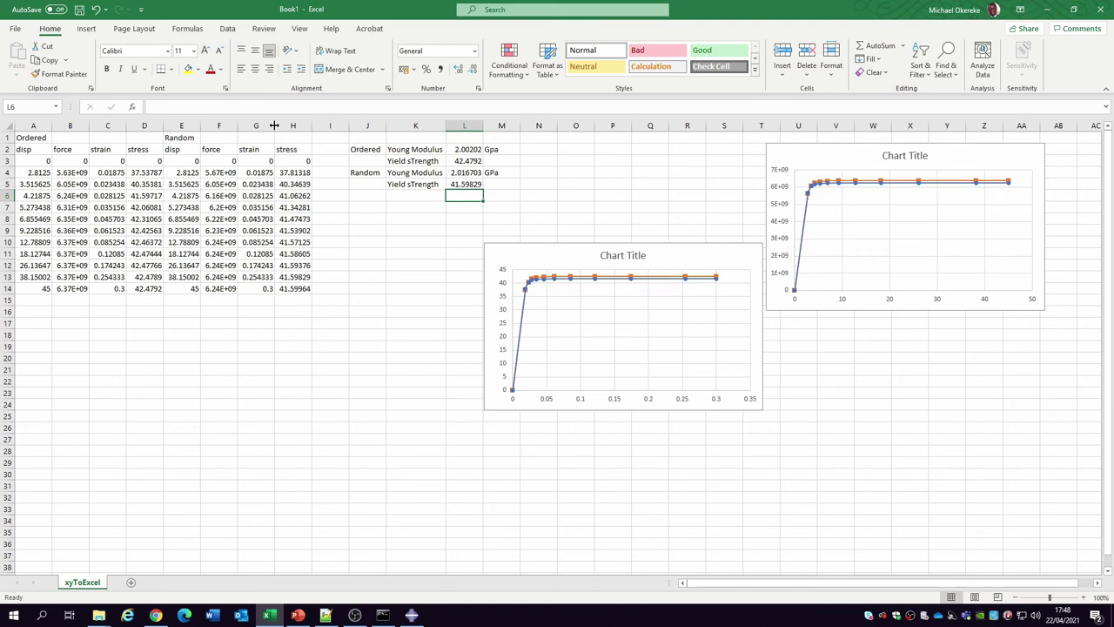
Add the MPa unit to the Random and Ordered yield strengths in M5 and M3
{"action": "left_click", "coordinate": [465, 206]}
{"action": "left_click", "coordinate": [500, 182]}
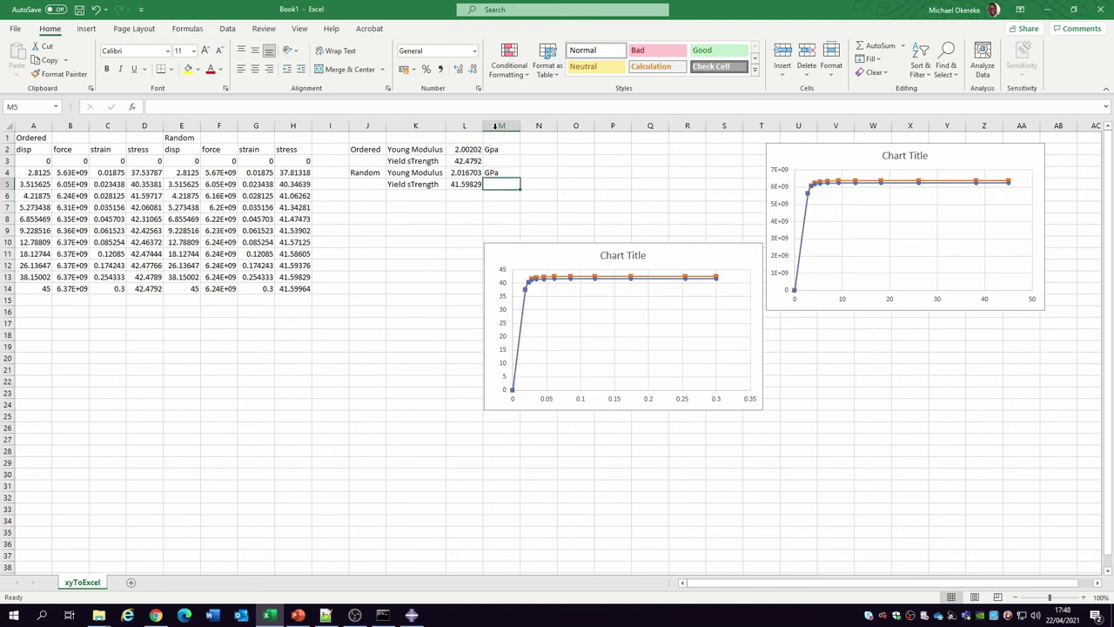
{"action": "type", "text": "MP"}
{"action": "key", "text": "Up"}
{"action": "key", "text": "Up"}
{"action": "key", "text": "Up"}
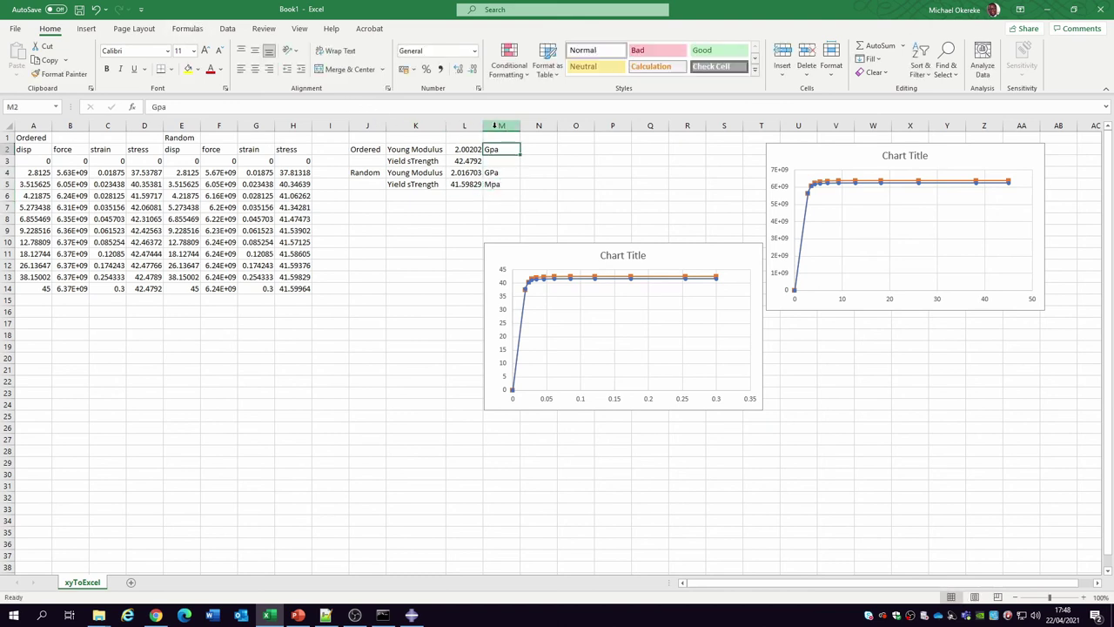
{"action": "key", "text": "Down"}
{"action": "type", "text": "MPa"}
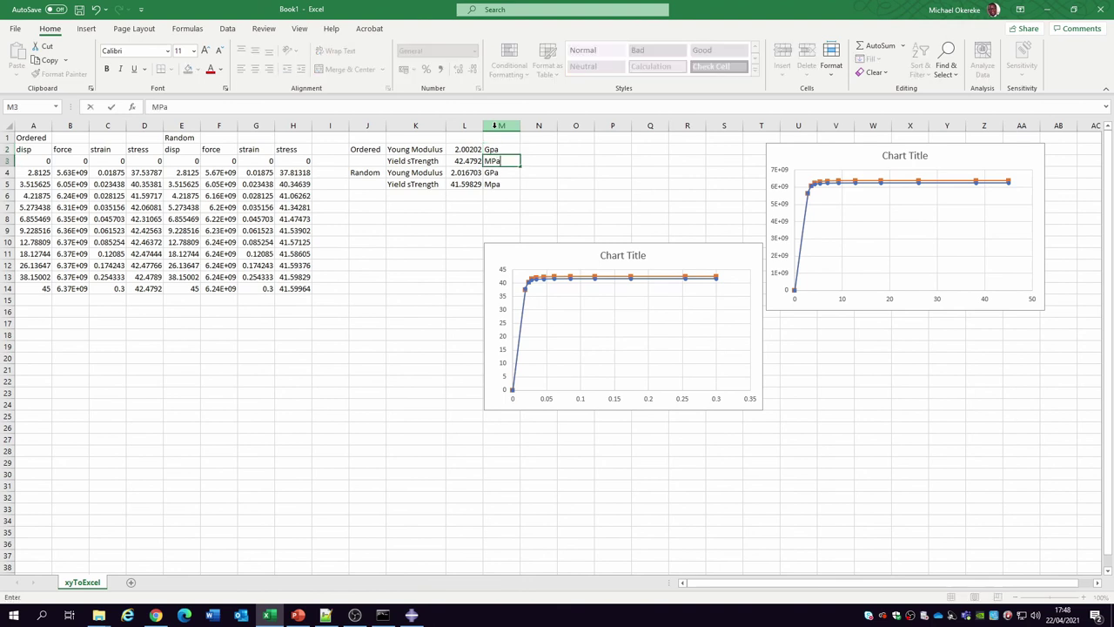
{"action": "key", "text": "Return"}
Apply All Borders to the properties table J2:M5
{"action": "left_click_drag", "start_coordinate": [366, 149], "coordinate": [511, 184]}
{"action": "left_click", "coordinate": [173, 70]}
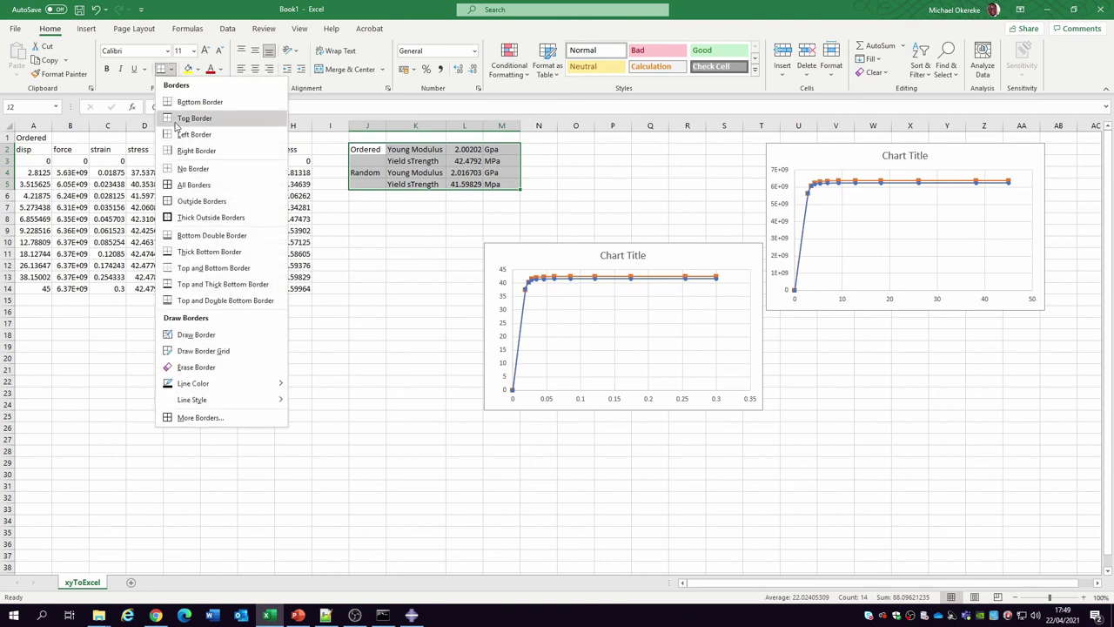
{"action": "left_click", "coordinate": [217, 190]}
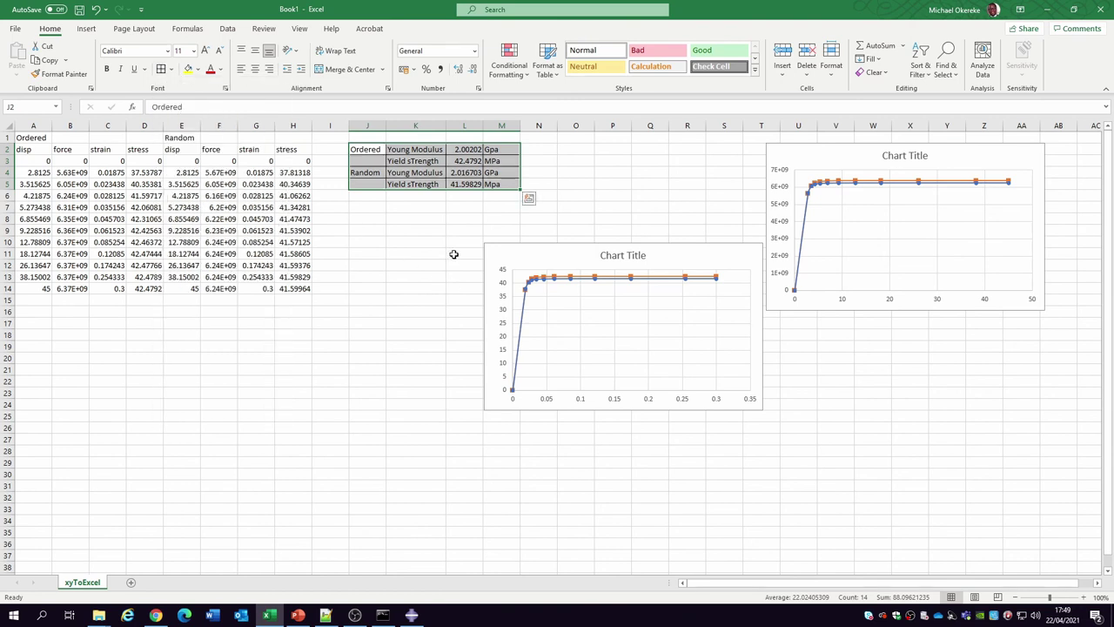
{"action": "scroll", "coordinate": [453, 248], "scroll_direction": "up", "scroll_amount": 4, "text": "ctrl"}
{"action": "left_click", "coordinate": [453, 241]}
{"action": "scroll", "coordinate": [525, 235], "scroll_direction": "up", "scroll_amount": 1, "text": "ctrl"}
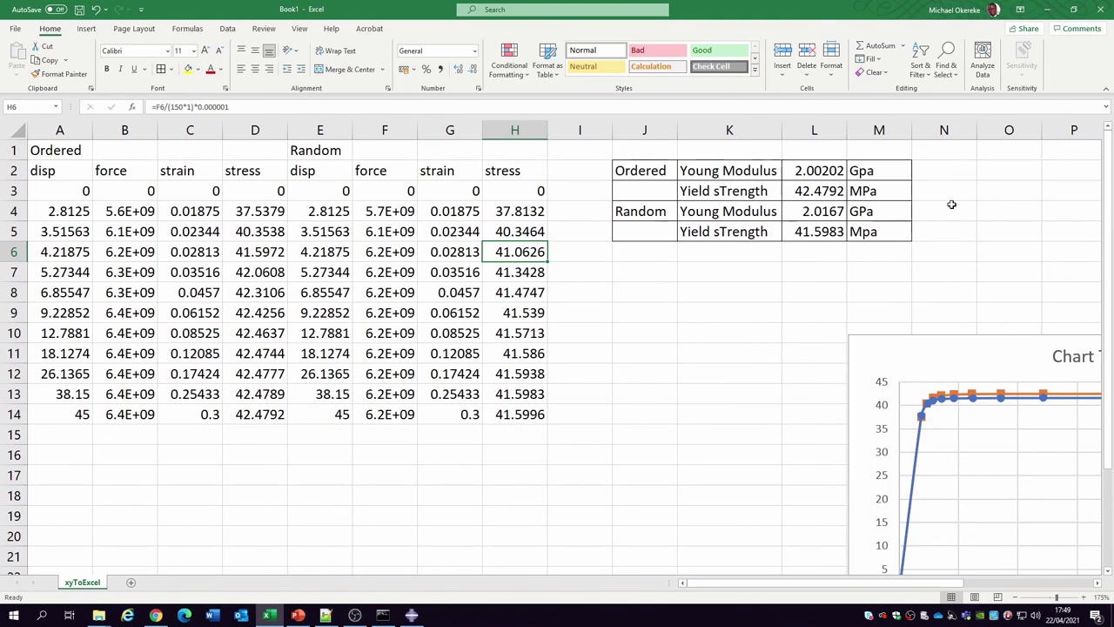
Review the table labels and the Young's modulus and yield strength formulas for Ordered and Random
{"action": "left_click", "coordinate": [1001, 395]}
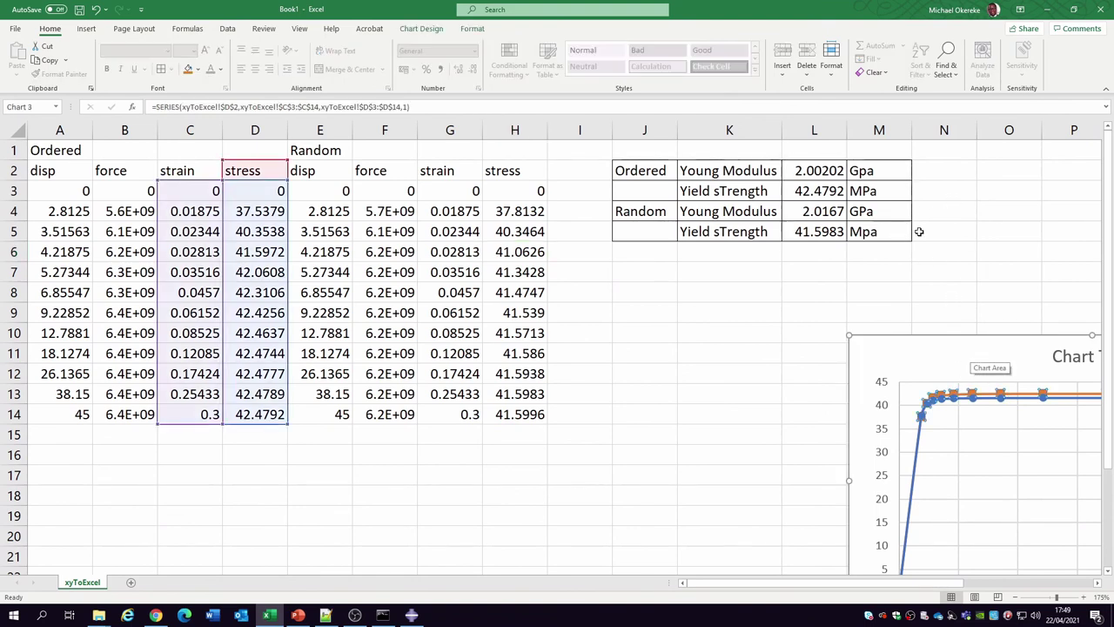
{"action": "left_click", "coordinate": [822, 193]}
{"action": "left_click", "coordinate": [738, 193]}
{"action": "left_click", "coordinate": [820, 191]}
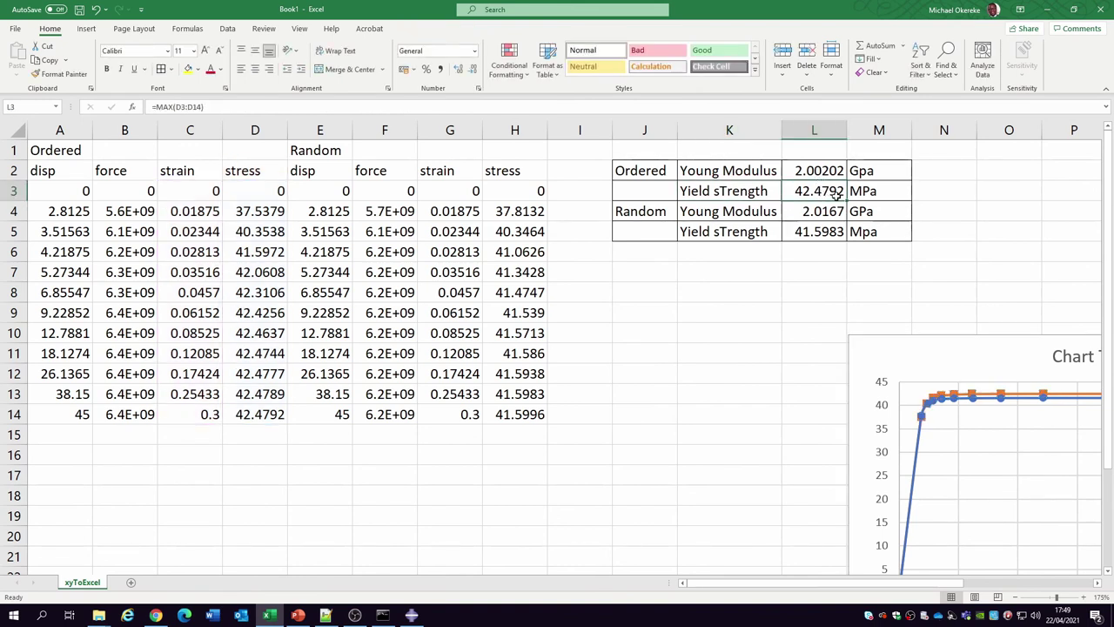
{"action": "left_click", "coordinate": [659, 172]}
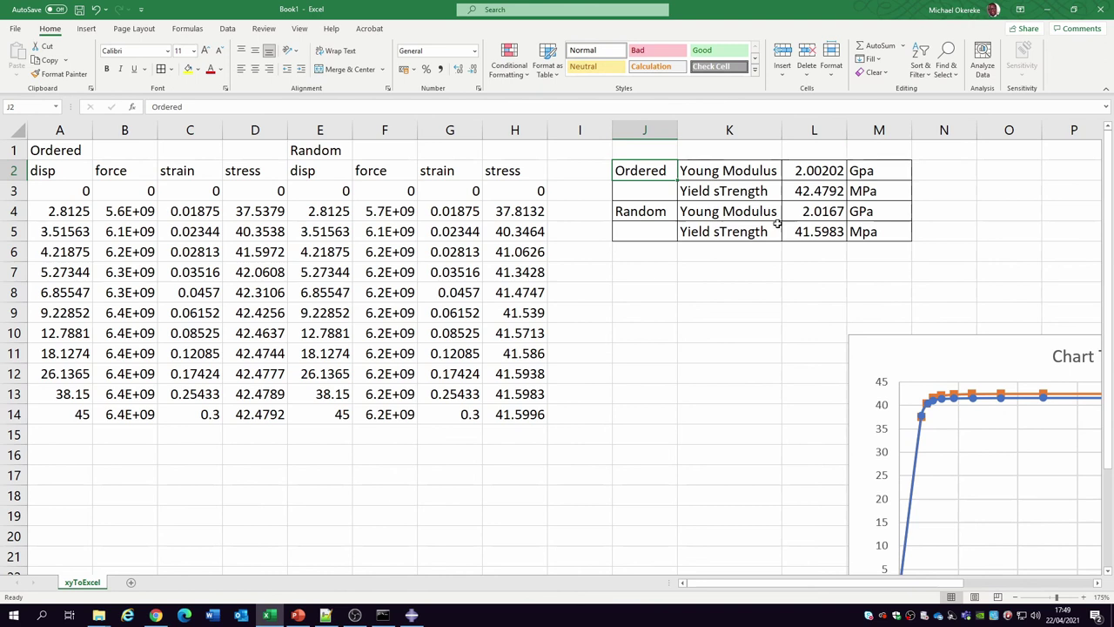
{"action": "left_click", "coordinate": [732, 216]}
{"action": "left_click", "coordinate": [815, 234]}
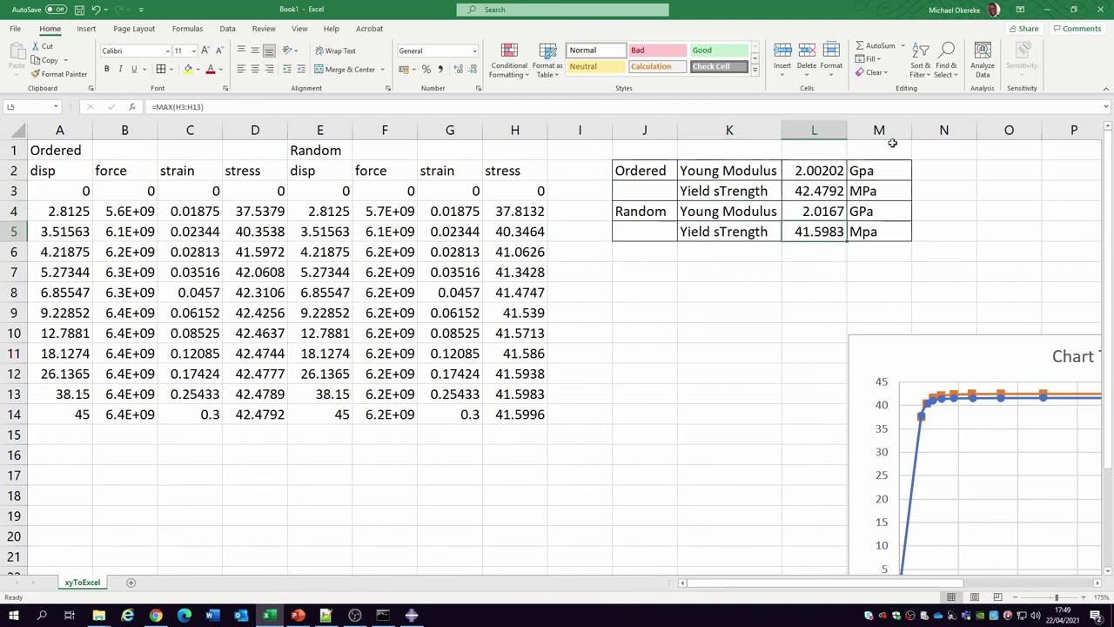
{"action": "left_click", "coordinate": [827, 213]}
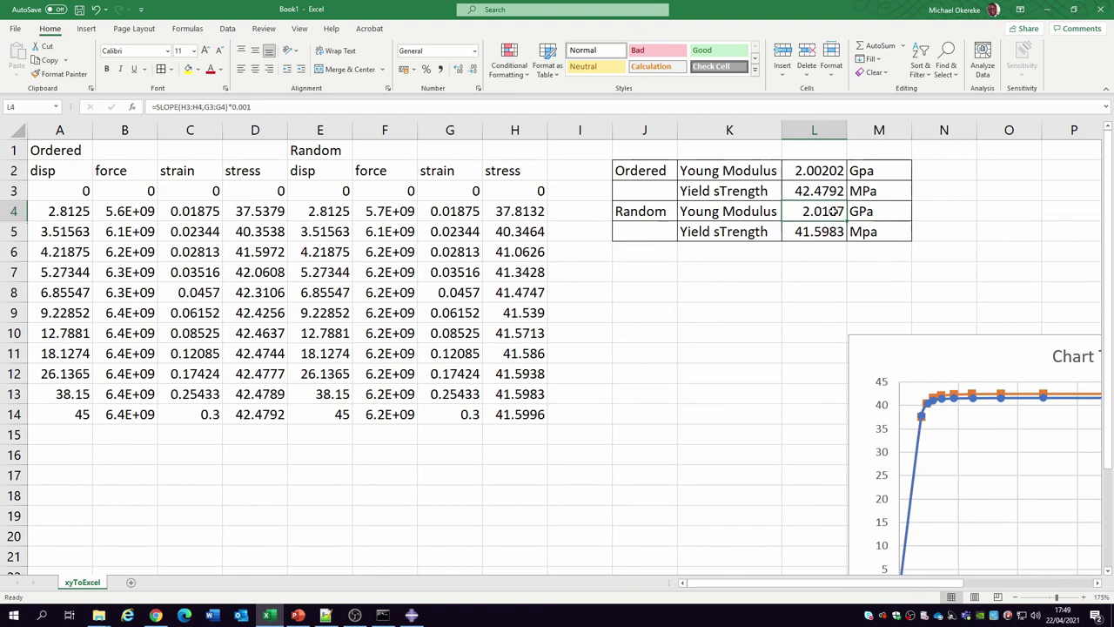
{"action": "left_click", "coordinate": [823, 174]}
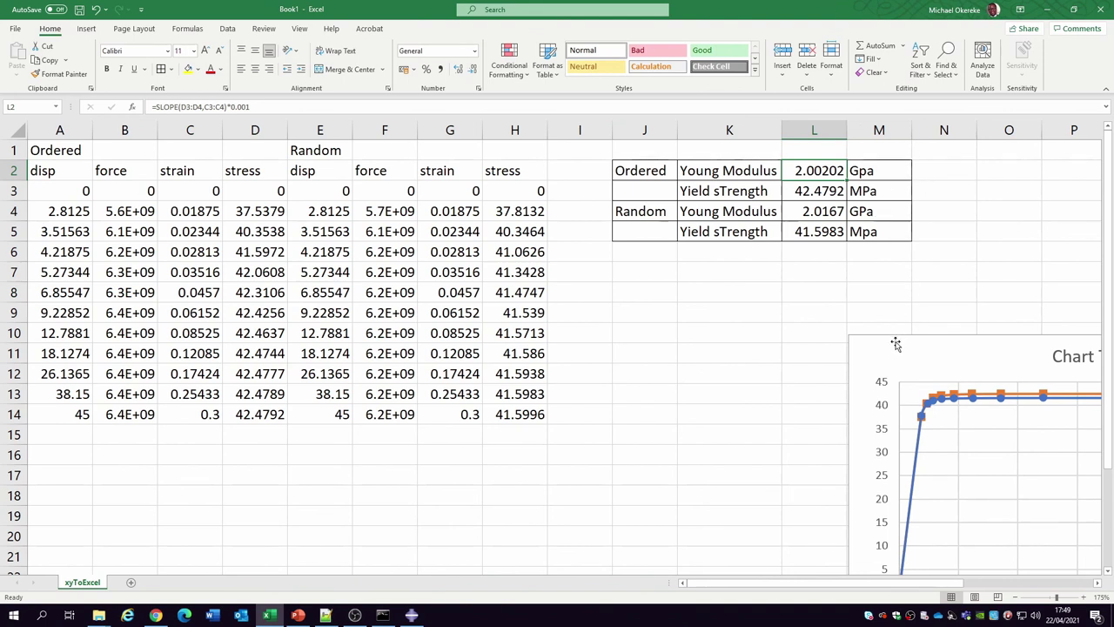
Place the stress–strain chart beside the properties table, then return to Abaqus/CAE
{"action": "left_click_drag", "start_coordinate": [895, 344], "coordinate": [615, 268]}
{"action": "scroll", "coordinate": [619, 283], "scroll_direction": "down", "scroll_amount": 1}
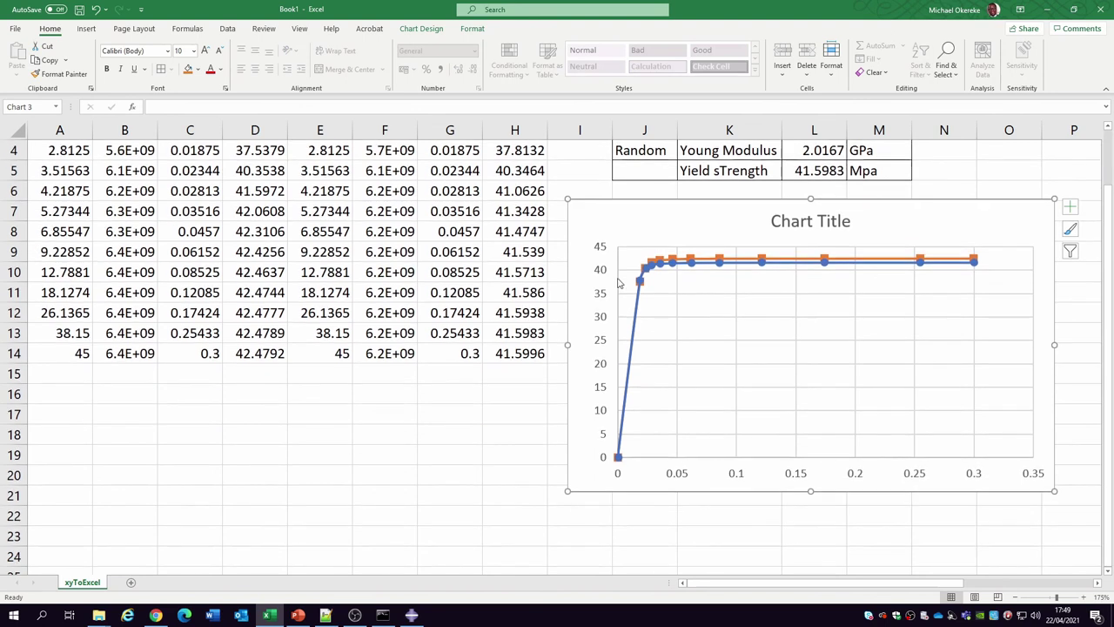
{"action": "scroll", "coordinate": [619, 283], "scroll_direction": "down", "scroll_amount": 1}
{"action": "scroll", "coordinate": [664, 225], "scroll_direction": "up", "scroll_amount": 2}
{"action": "scroll", "coordinate": [665, 225], "scroll_direction": "down", "scroll_amount": 1, "text": "ctrl"}
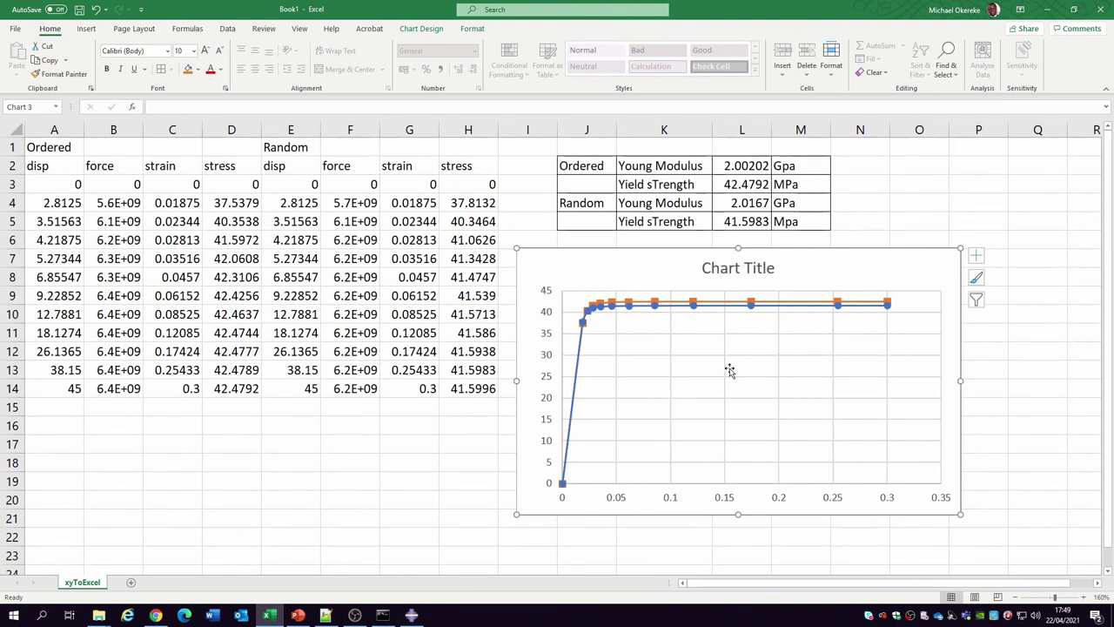
{"action": "left_click_drag", "start_coordinate": [792, 273], "coordinate": [825, 264]}
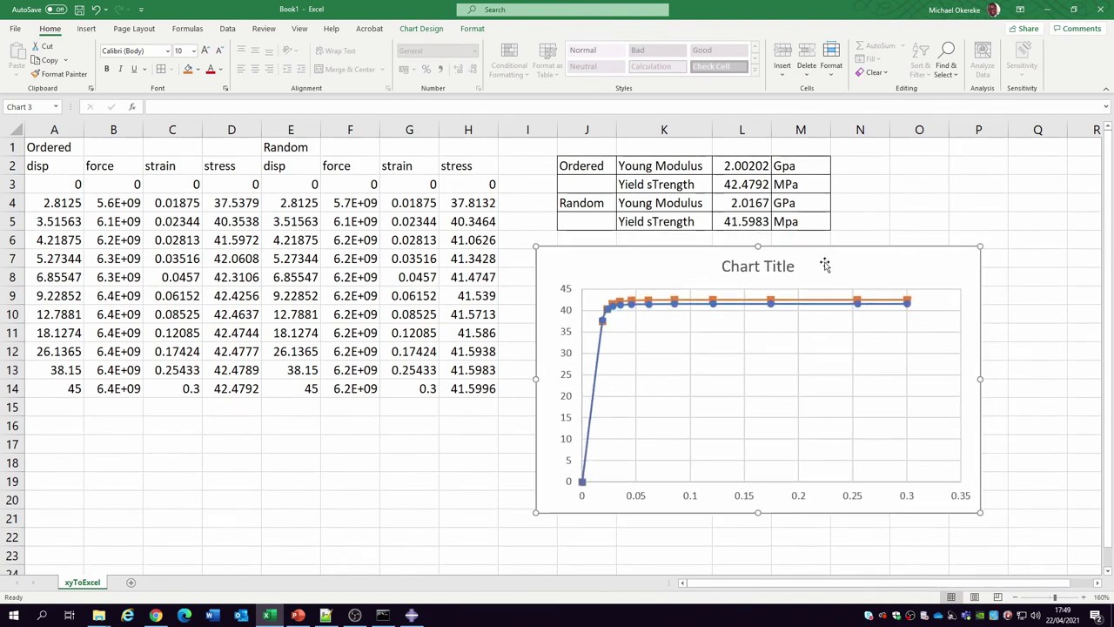
{"action": "left_click", "coordinate": [412, 615]}
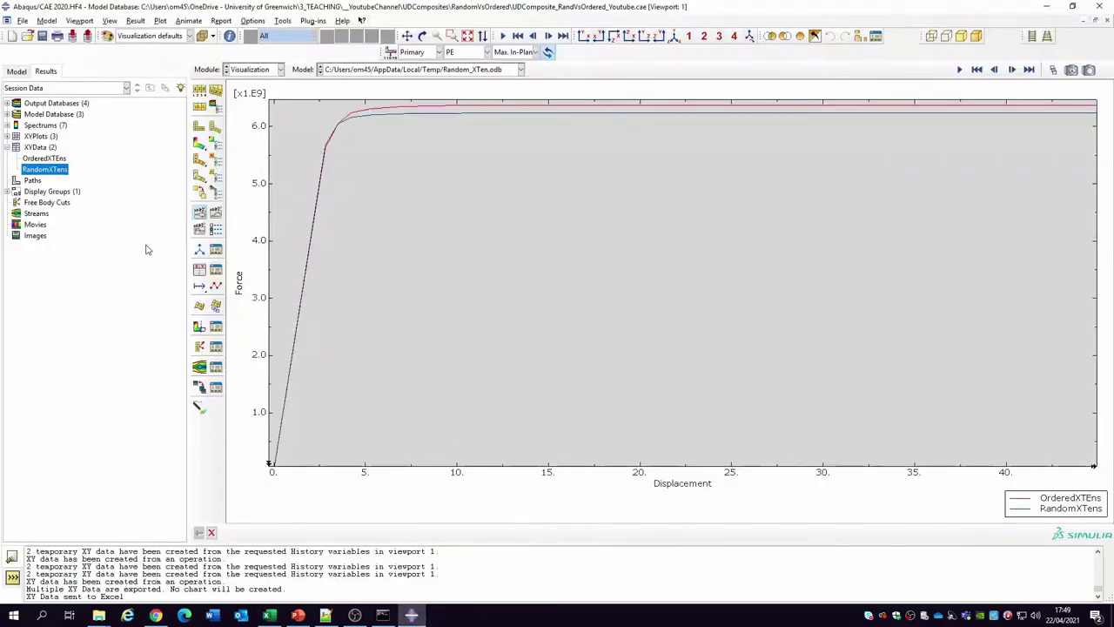
Plot the Random_XTen PE Max. In-Plane Principal contour on the deformed shape and animate it
{"action": "left_click", "coordinate": [200, 143]}
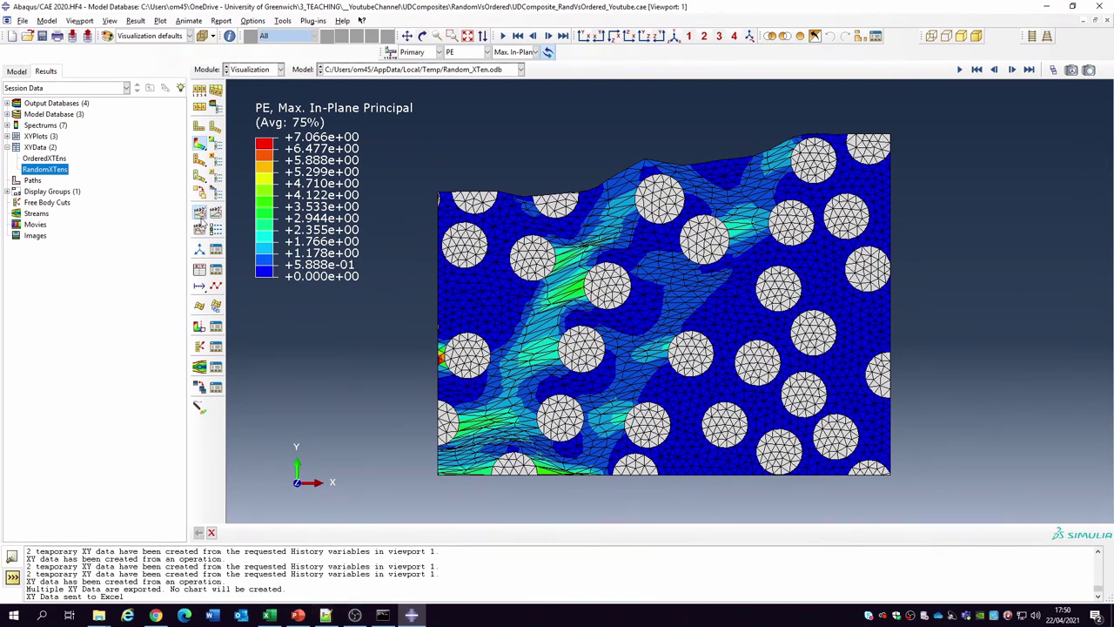
{"action": "left_click", "coordinate": [201, 215]}
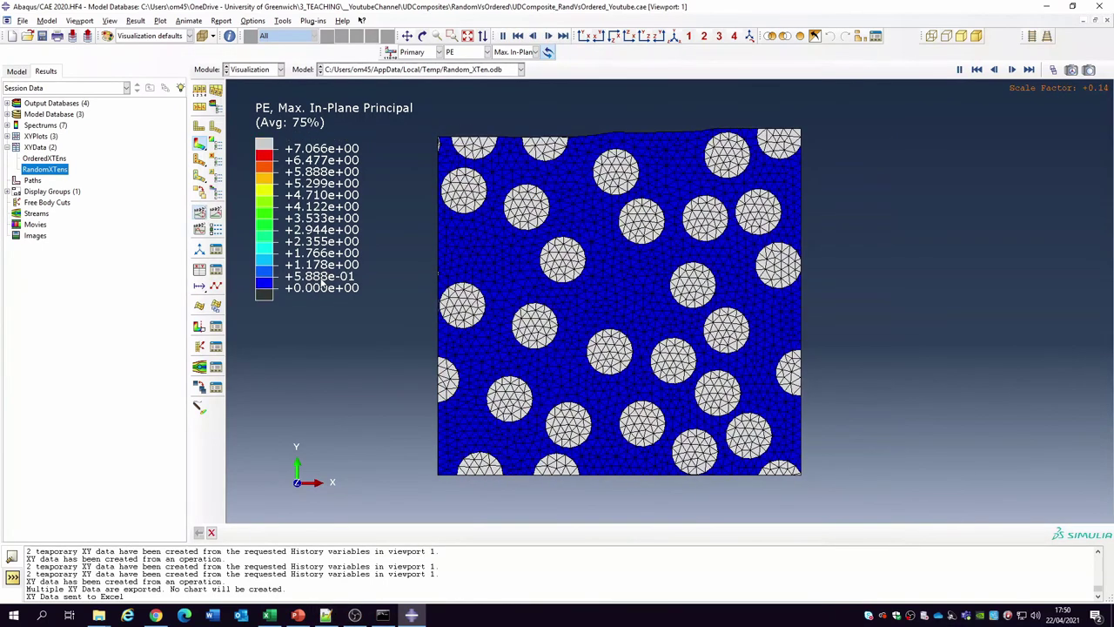